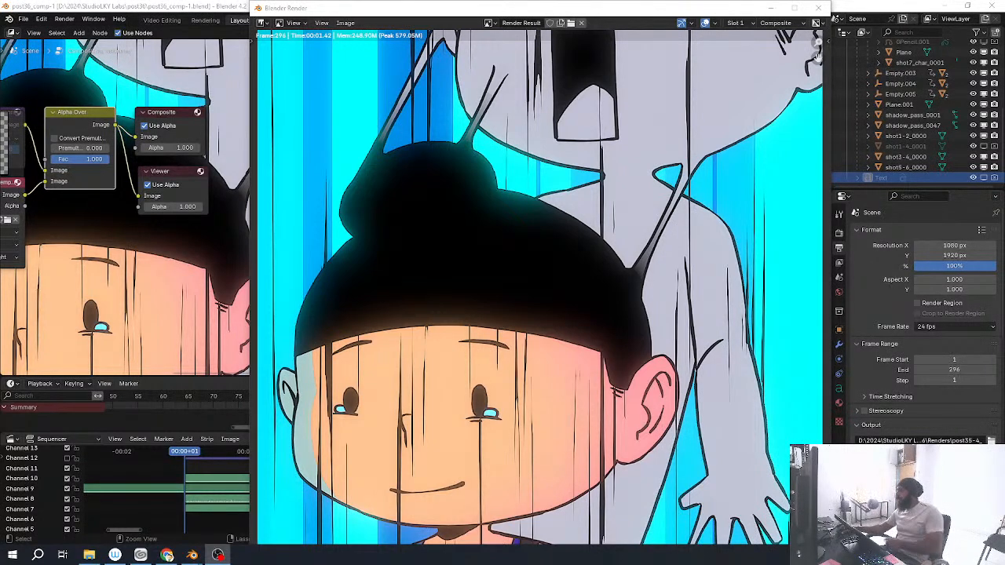
Step: Close the render result window and exit the open Blender composition project
click(818, 7)
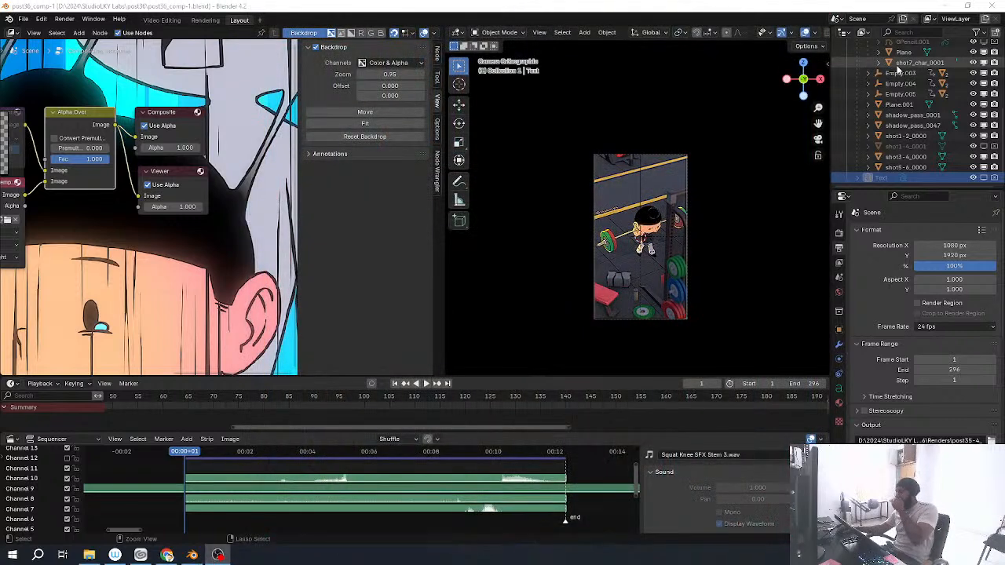
click(991, 6)
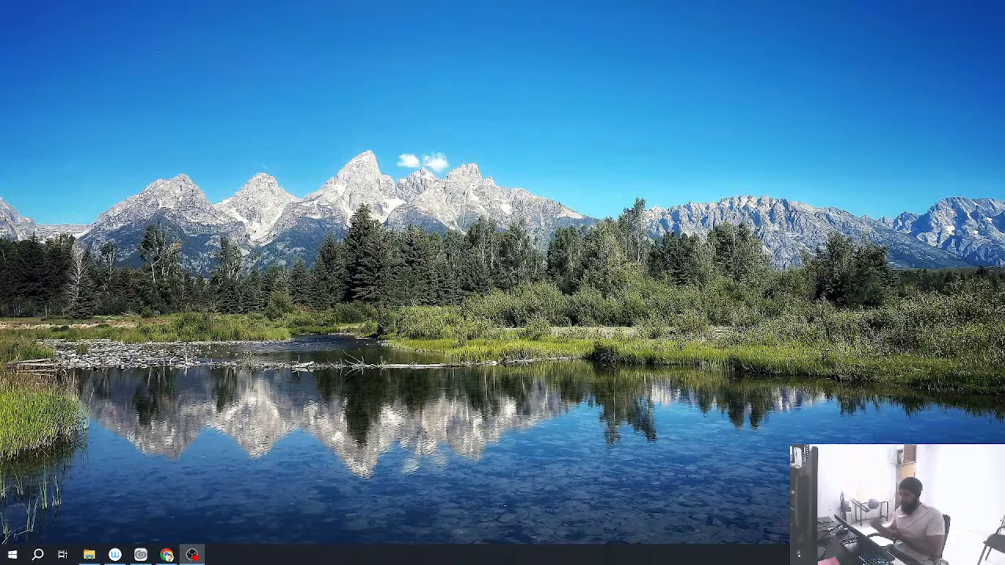
Step: Launch Paint with a blank canvas for handwritten notes
click(12, 555)
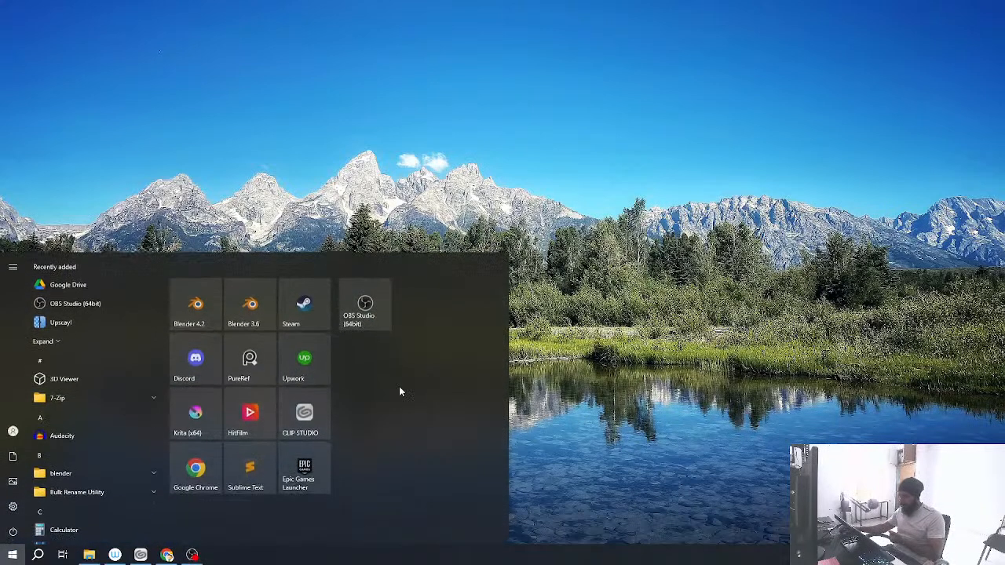
text(obs)
key(Return)
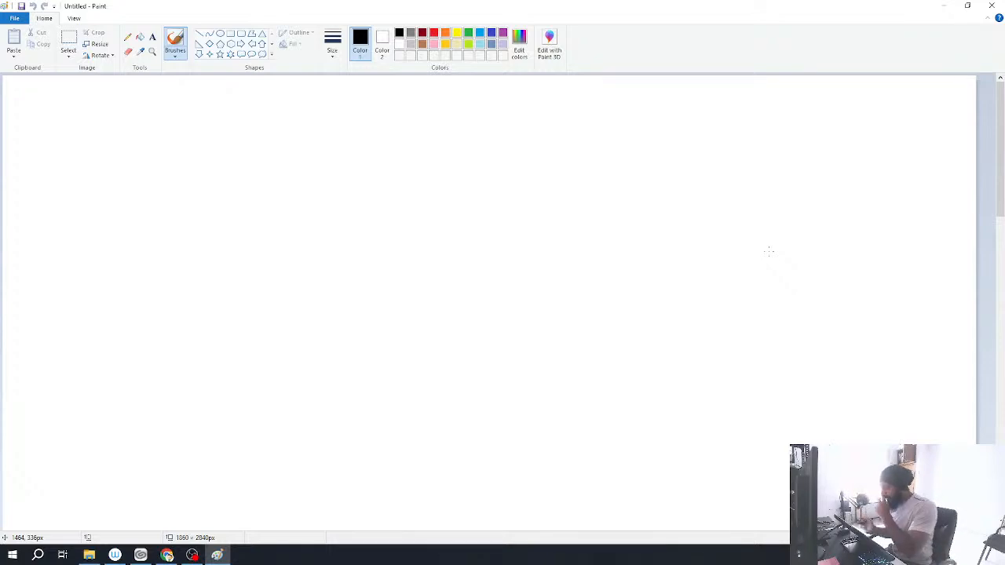
Step: Handwrite the first two bulleted topics, "Basics of Girish Pencil" and "Modelling basic", near the top of the canvas
mouse_move(391, 111)
mouse_down()
mouse_move(505, 111)
mouse_move(516, 129)
mouse_move(546, 107)
mouse_move(550, 118)
mouse_move(572, 109)
mouse_up()
mouse_move(577, 103)
mouse_down()
mouse_move(577, 117)
mouse_move(651, 117)
mouse_up()
drag(661, 110, 668, 120)
drag(391, 139, 405, 139)
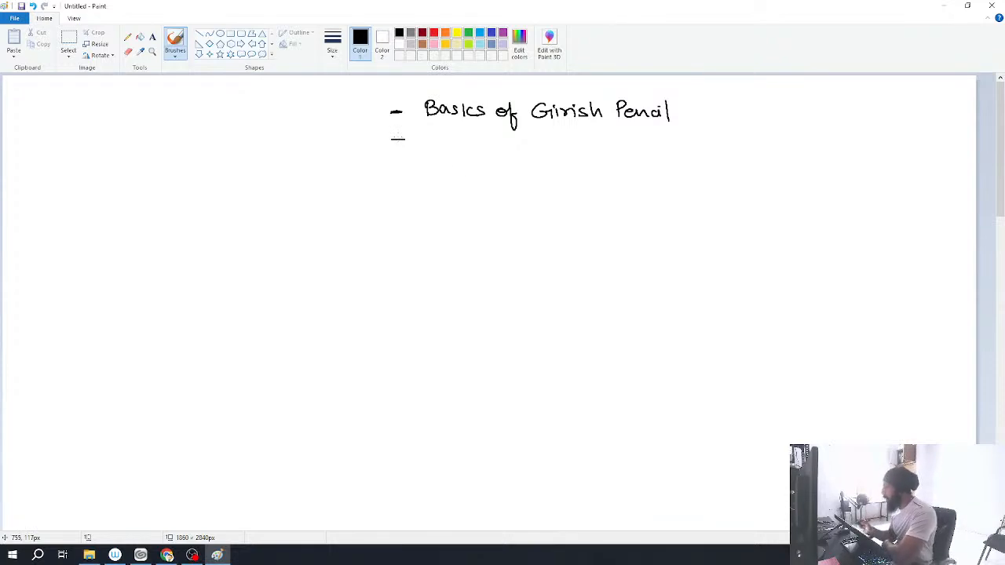
mouse_move(427, 149)
mouse_down()
mouse_move(435, 135)
mouse_move(449, 150)
mouse_move(457, 140)
mouse_move(518, 147)
mouse_move(520, 162)
mouse_move(547, 144)
mouse_move(589, 145)
mouse_up()
Step: Add handwritten bullets "Lineart in Blender" and "Materials / nodes" to the list, with "nodes" underlined
drag(391, 166, 405, 164)
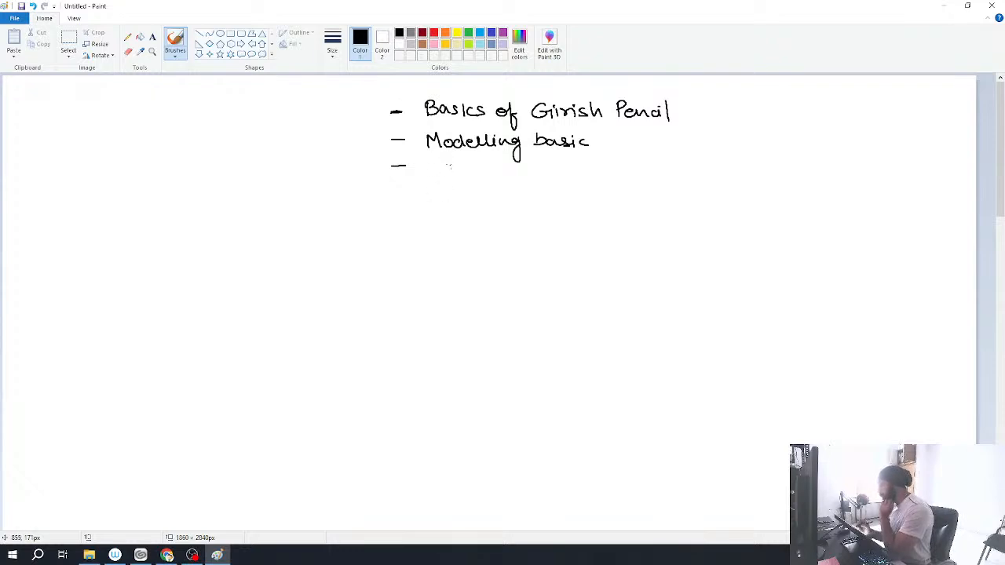
mouse_move(430, 159)
mouse_down()
mouse_move(443, 175)
mouse_move(501, 175)
mouse_up()
mouse_move(512, 168)
mouse_down()
mouse_move(549, 178)
mouse_move(615, 168)
mouse_up()
drag(392, 205, 404, 206)
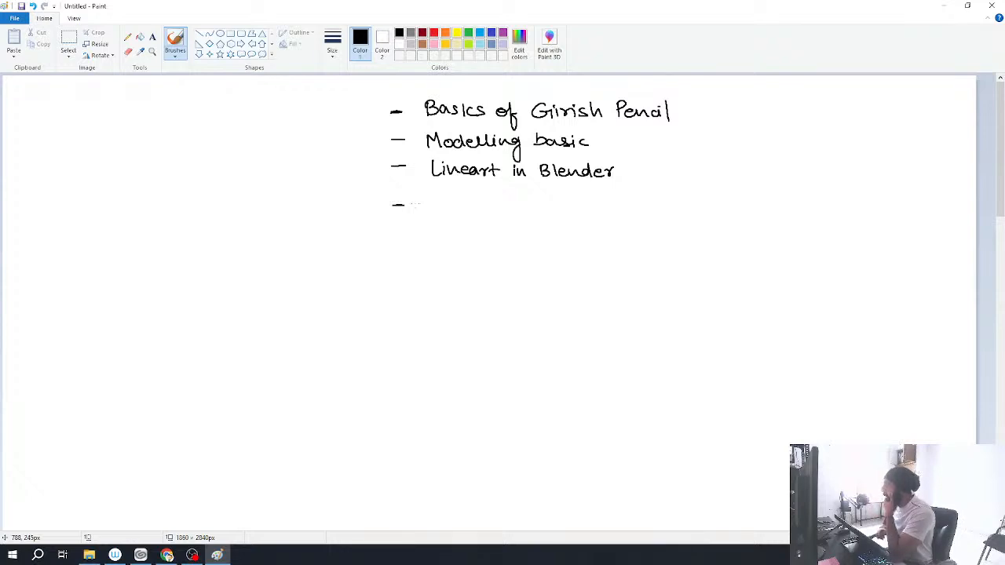
mouse_move(431, 213)
mouse_down()
mouse_move(487, 203)
mouse_move(554, 213)
mouse_move(560, 205)
mouse_up()
mouse_move(576, 206)
mouse_down()
mouse_move(577, 195)
mouse_move(601, 220)
mouse_up()
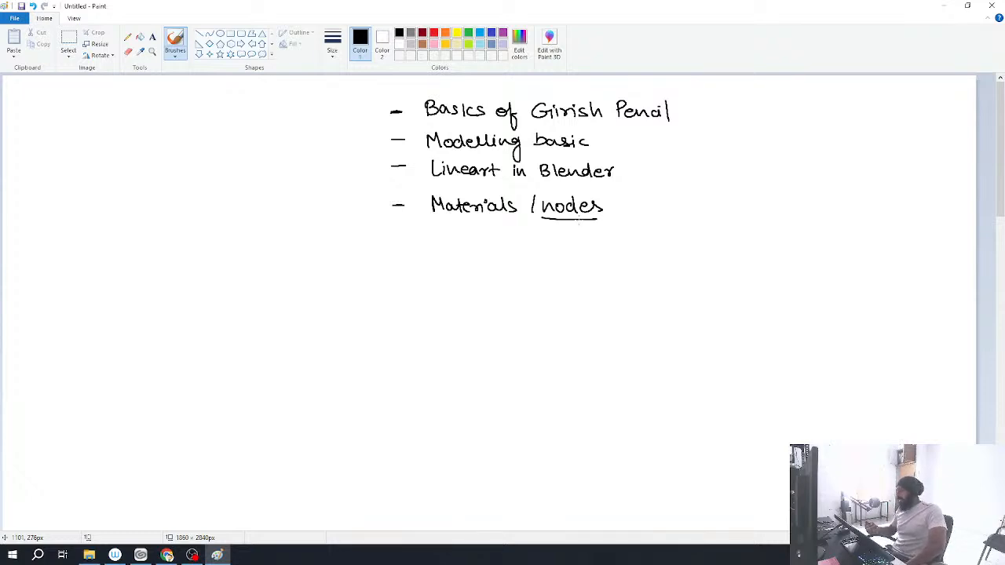
Step: Handwrite the last bullet, "Handdrawn Fx – Grease pencil", below the materials line
drag(388, 248, 444, 244)
mouse_move(445, 237)
mouse_down()
mouse_move(446, 251)
mouse_move(509, 243)
mouse_up()
mouse_move(516, 243)
mouse_down()
mouse_move(570, 250)
mouse_move(579, 234)
mouse_up()
drag(583, 250, 650, 248)
mouse_move(653, 248)
mouse_down()
mouse_move(661, 239)
mouse_move(687, 245)
mouse_up()
mouse_move(689, 240)
mouse_down()
mouse_move(724, 257)
mouse_move(732, 245)
mouse_up()
drag(735, 242, 765, 244)
mouse_move(776, 238)
mouse_down()
mouse_move(771, 247)
mouse_move(786, 247)
mouse_up()
click(770, 233)
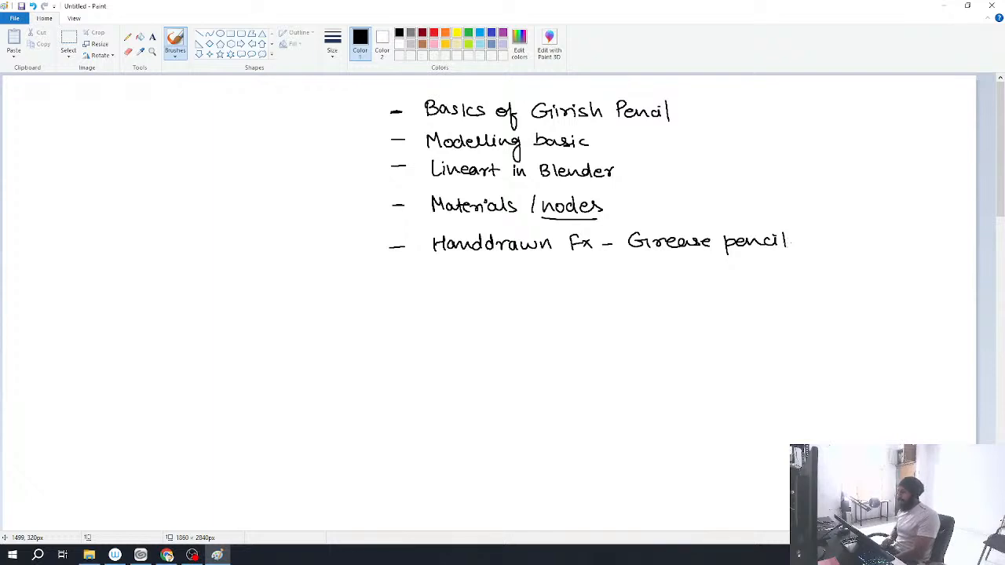
Step: Draw a rectangular frame around the five-topic list and minimize Paint
mouse_move(367, 93)
mouse_down()
mouse_move(367, 274)
mouse_move(416, 88)
mouse_move(809, 93)
mouse_move(804, 289)
mouse_up()
drag(366, 276, 814, 288)
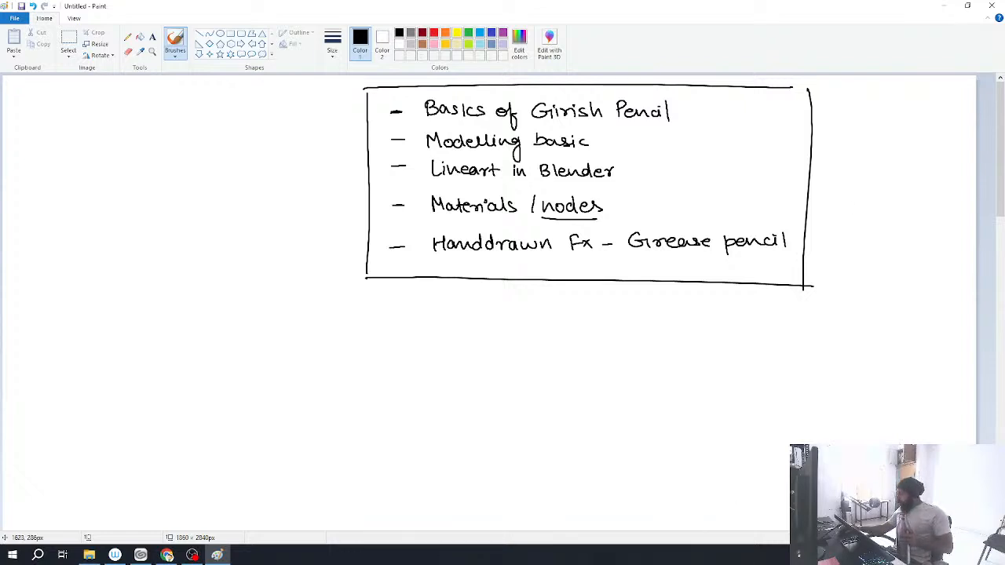
click(943, 6)
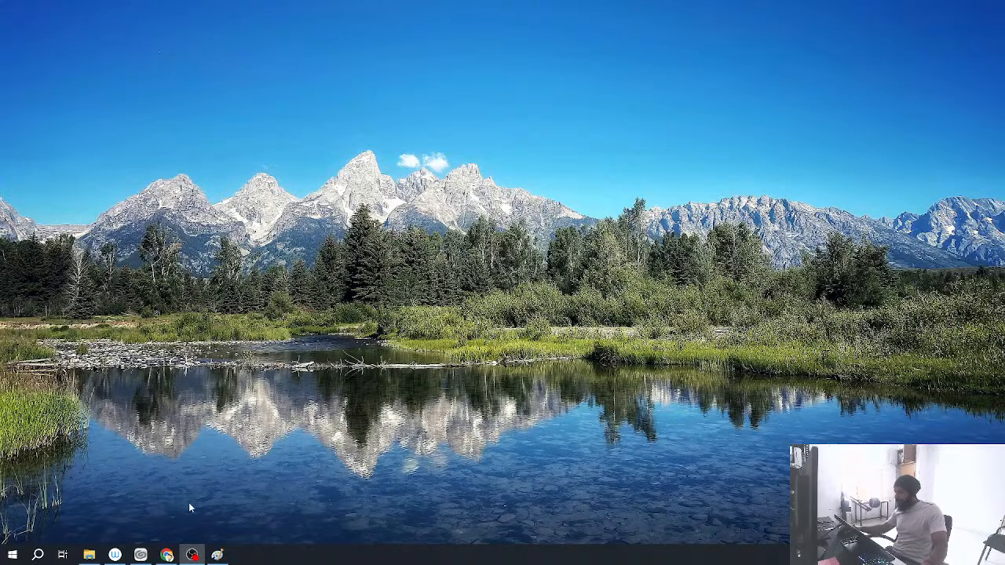
Step: Launch Blender 4.2 and dismiss the splash screen to start from the default scene
click(13, 556)
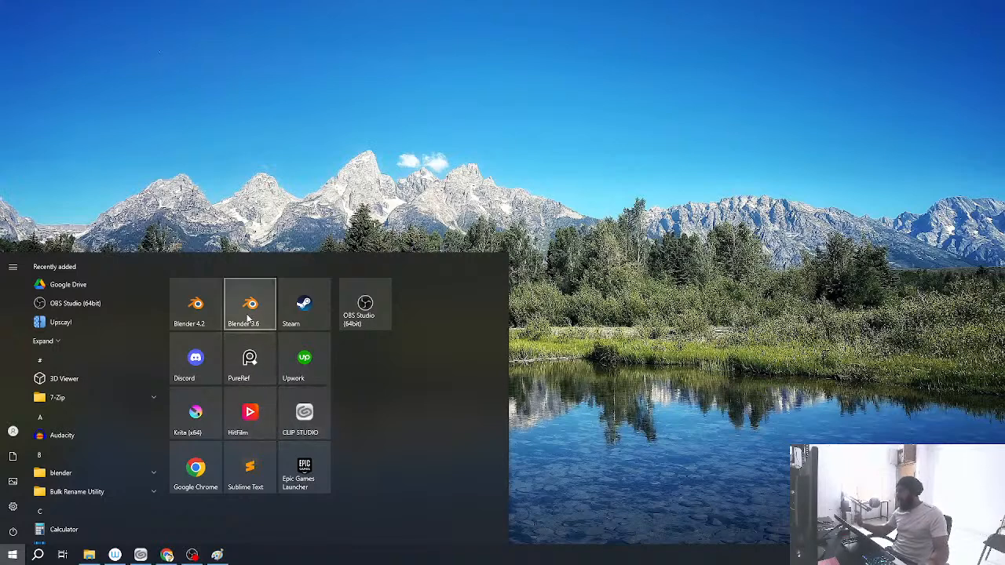
click(195, 308)
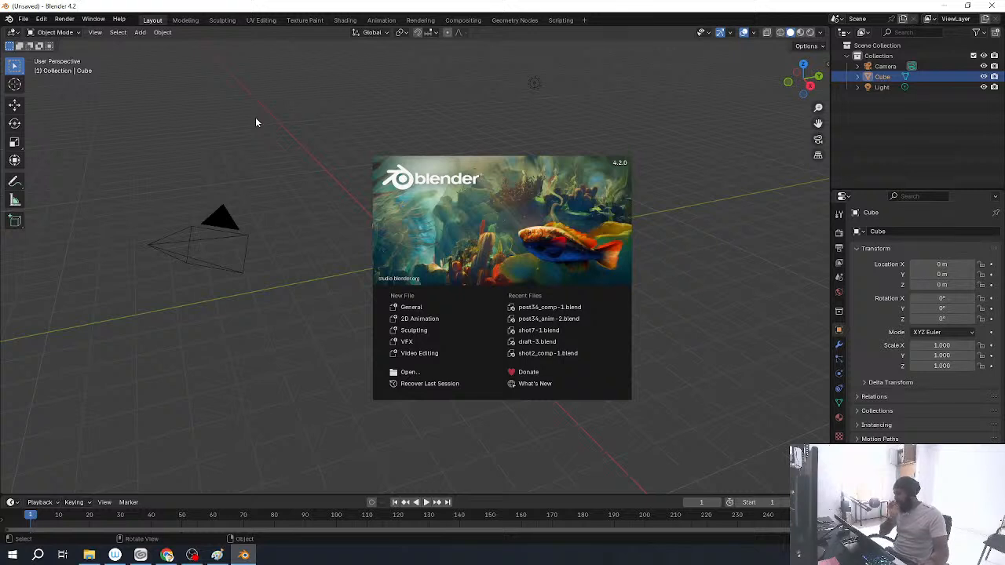
click(335, 79)
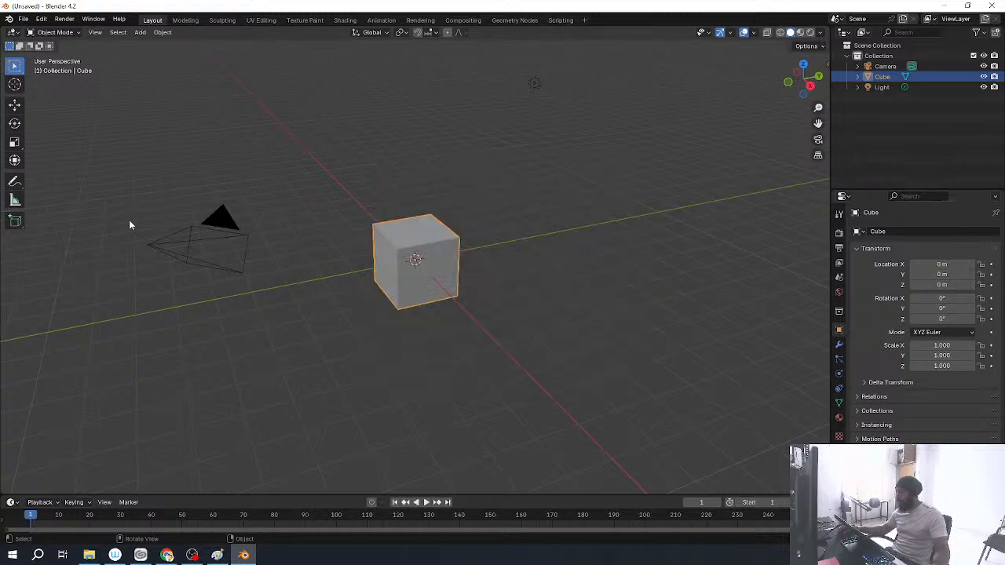
Step: Delete the default camera, cube and light from the scene
drag(149, 135, 578, 324)
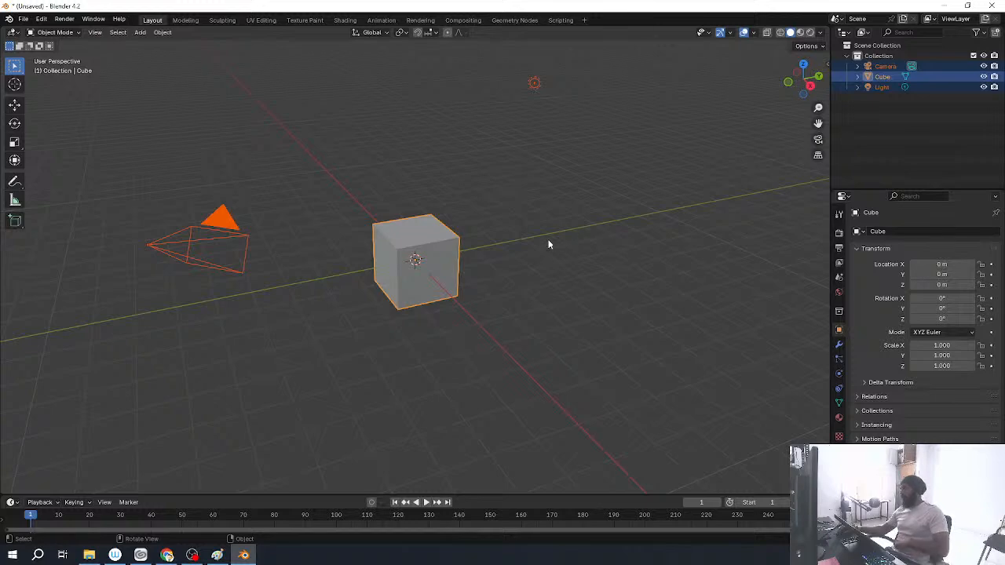
click(220, 555)
click(223, 555)
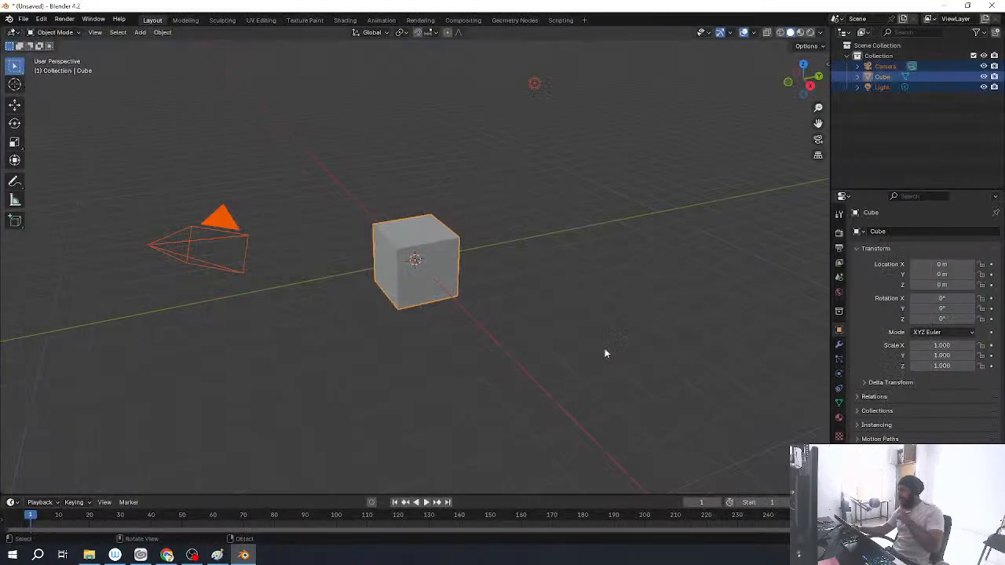
click(571, 225)
drag(143, 115, 675, 396)
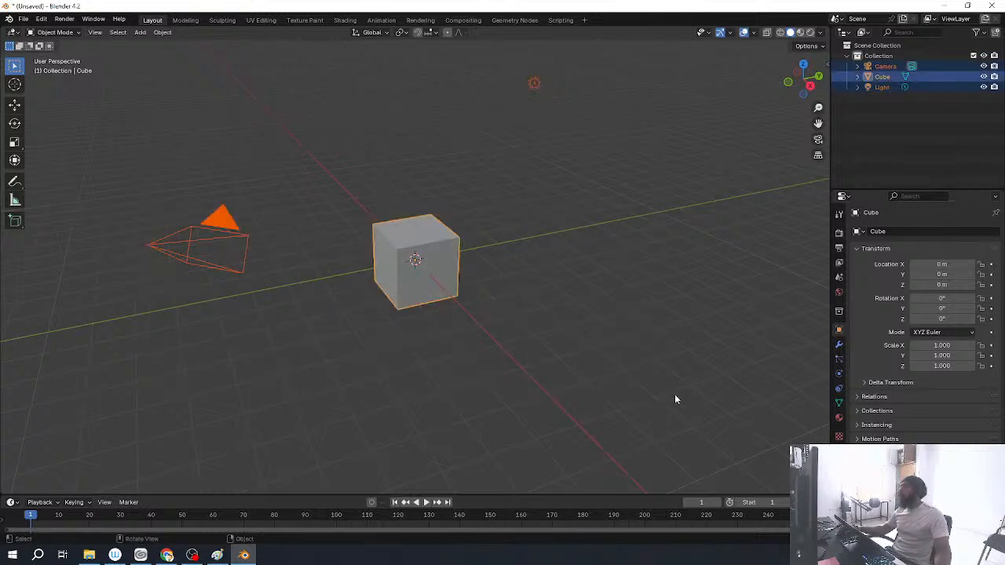
key(Delete)
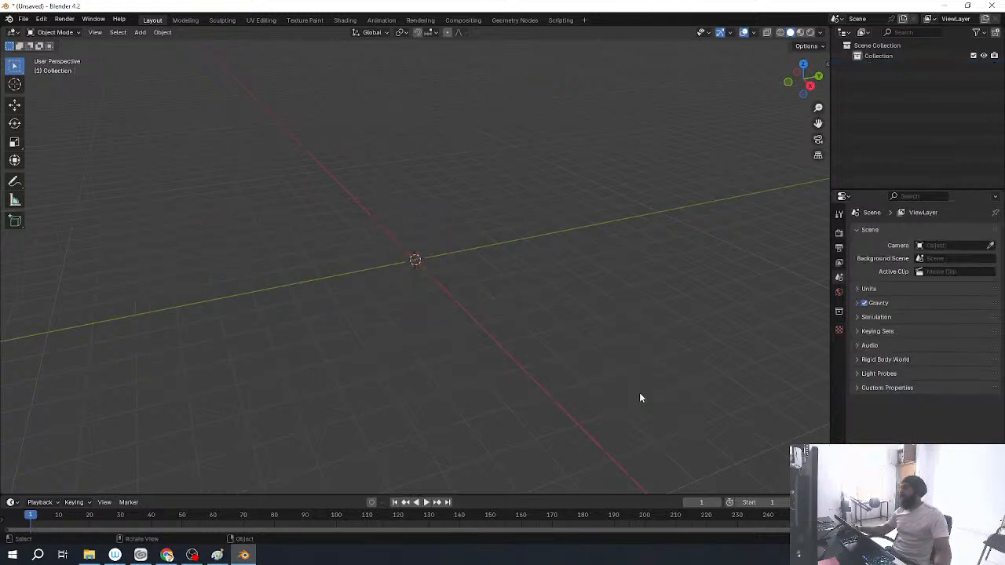
Step: Add a Grease Pencil Stroke object to the empty scene
key(shift+a)
mouse_move(442, 340)
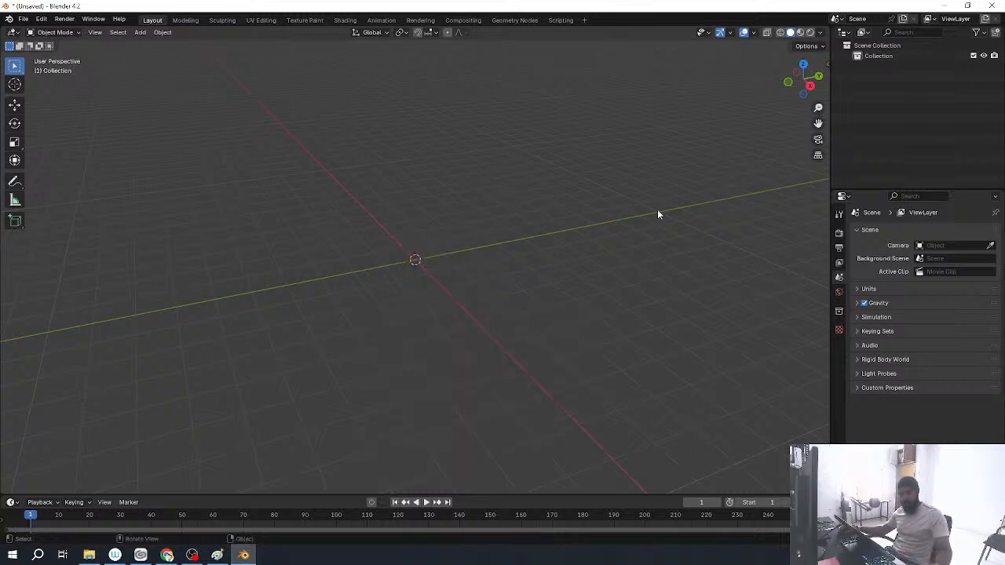
key(shift+a)
mouse_move(398, 352)
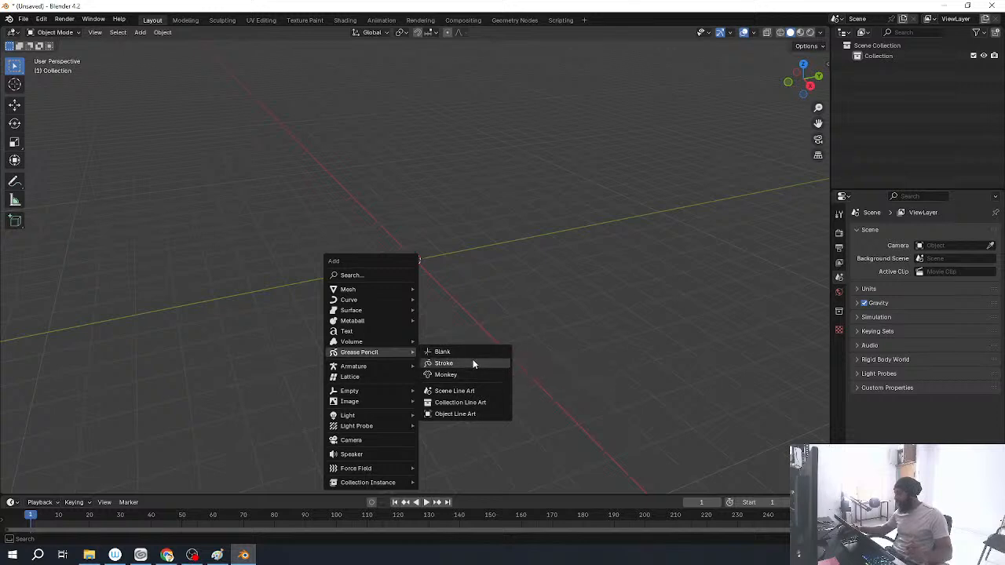
click(444, 363)
middle_drag(390, 316, 484, 287)
scroll(481, 286, up, 6)
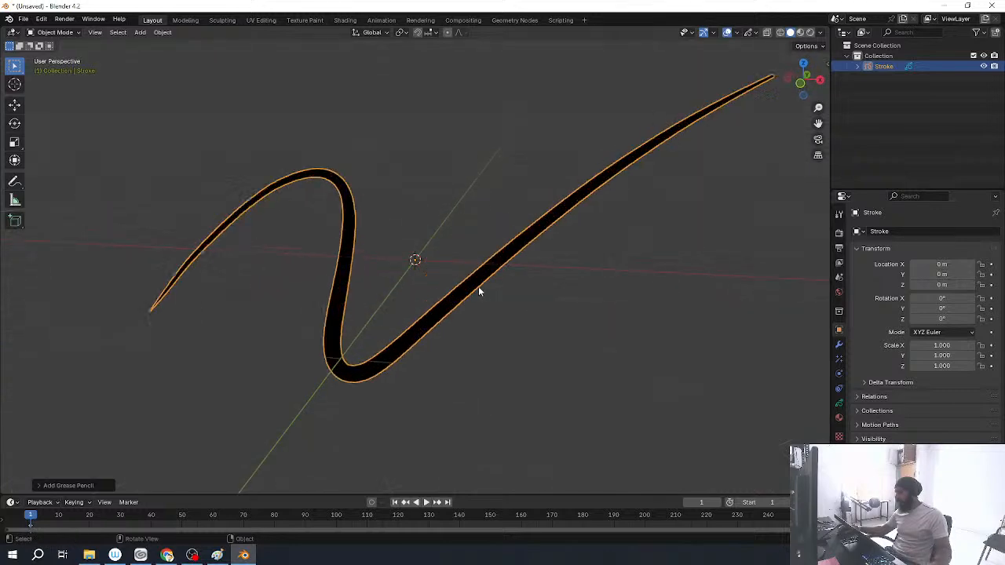
mouse_move(494, 250)
middle_down()
mouse_move(539, 291)
mouse_move(667, 228)
middle_up()
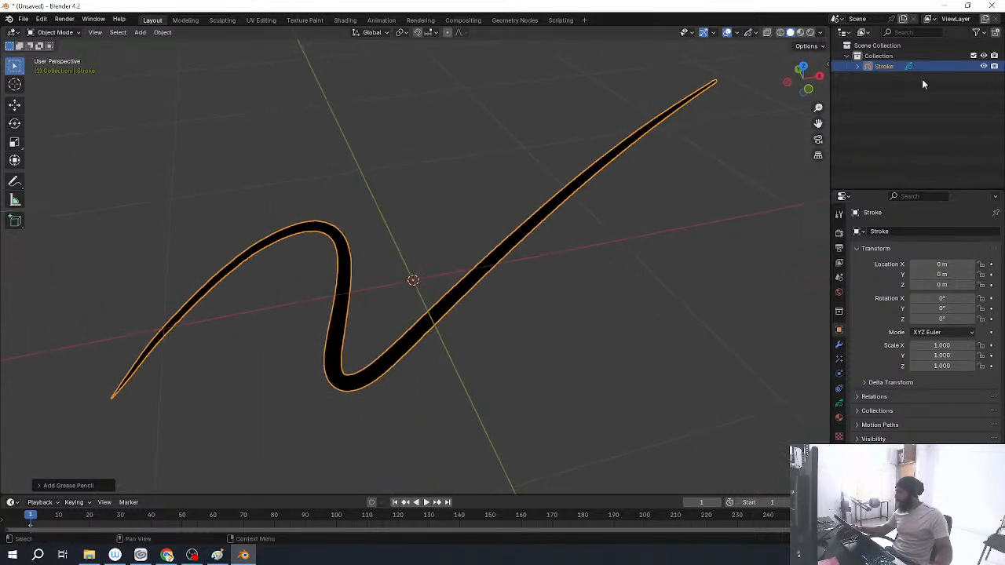
Step: Expand the Stroke object's hierarchy in the outliner and select its Lines layer
click(857, 66)
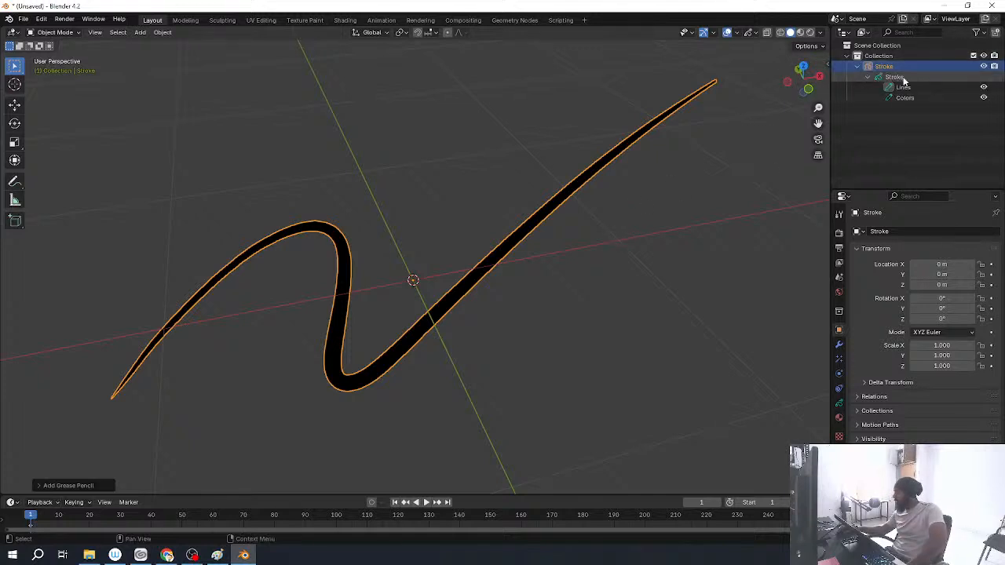
click(868, 77)
click(914, 87)
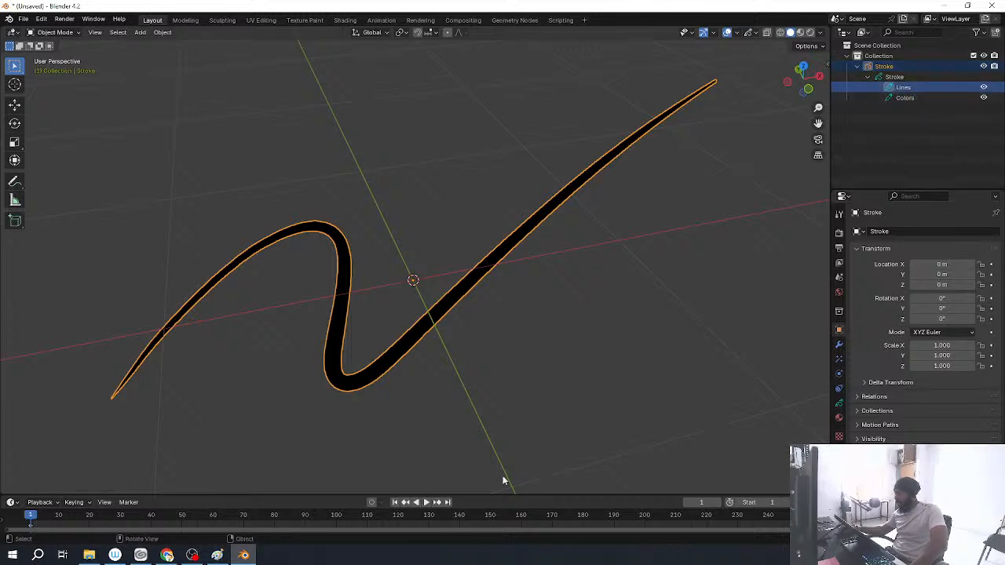
Step: Enlarge the timeline and reveal its channel list with the stroke's Lines and Colors layers
drag(473, 495, 487, 435)
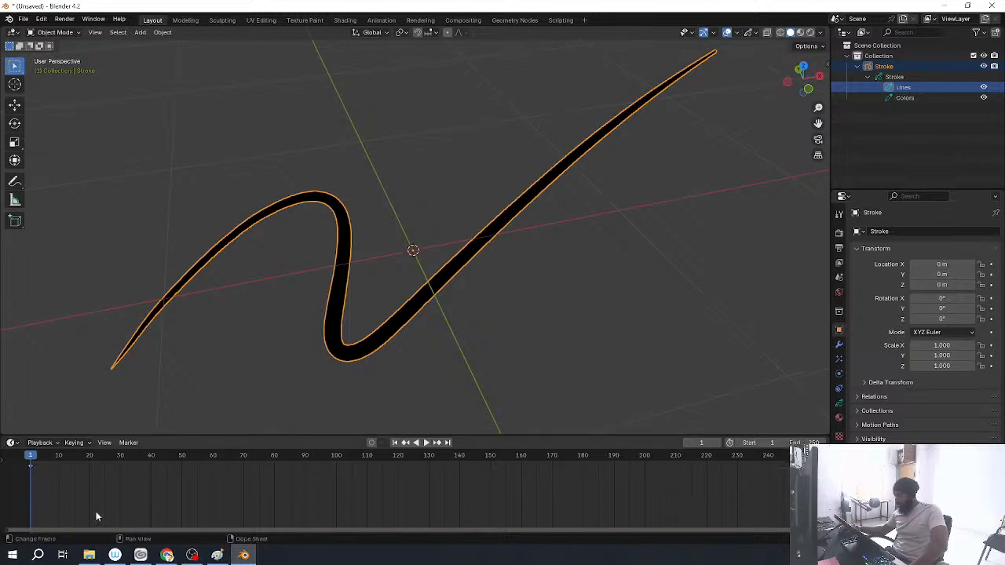
drag(3, 462, 105, 464)
click(5, 476)
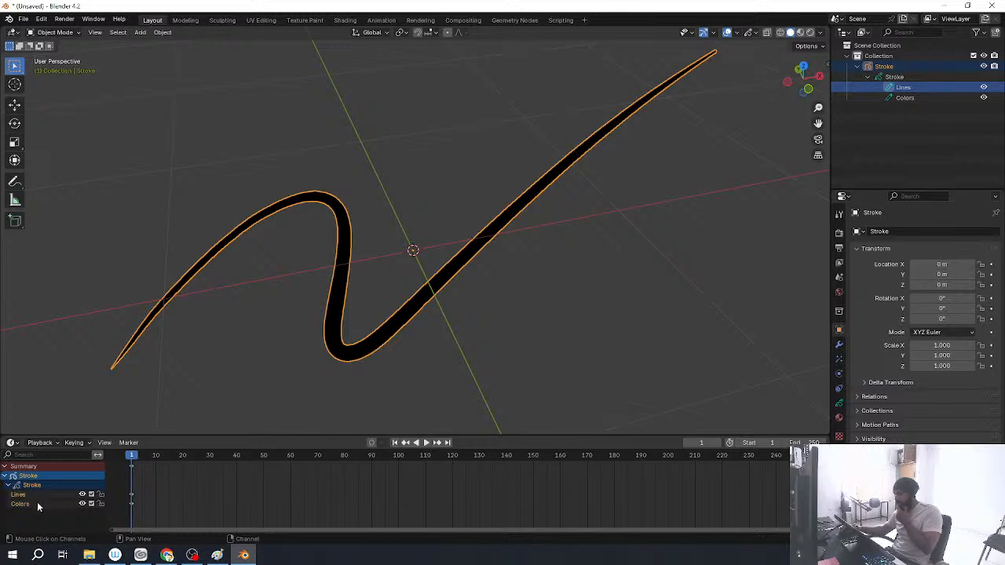
Step: Make Lines the active layer in the stroke's data properties and toggle its lock and visibility on and off
click(839, 403)
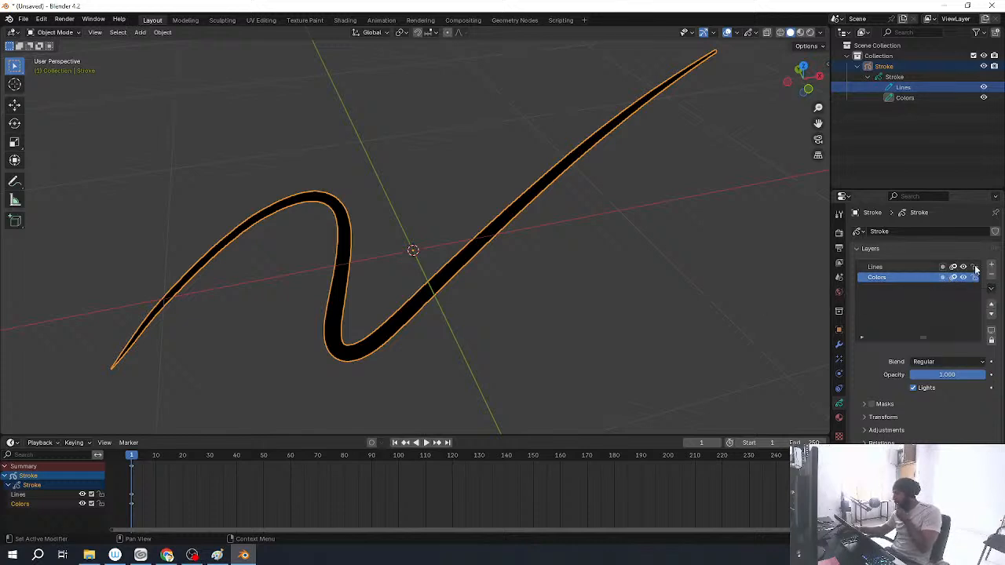
click(903, 271)
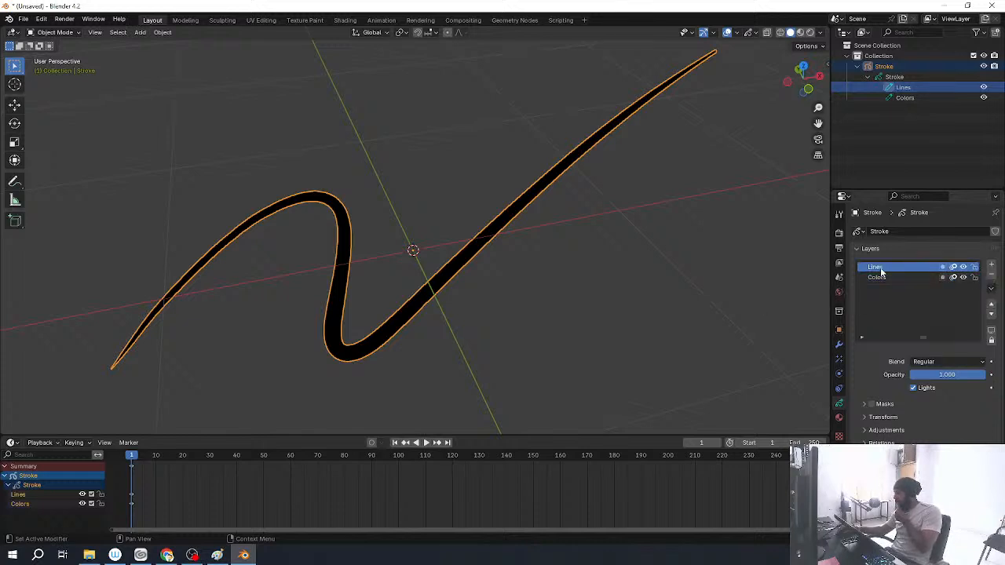
click(974, 268)
click(975, 268)
click(964, 268)
click(964, 268)
middle_drag(525, 277, 517, 278)
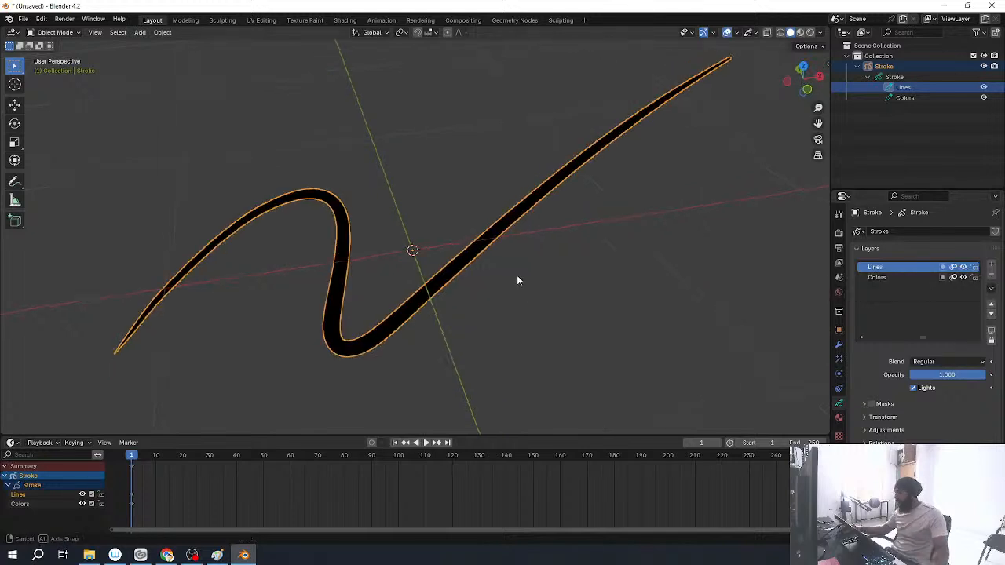
Step: Switch the stroke to Edit Mode and box-select groups of points along its long diagonal part
key(ctrl+Tab)
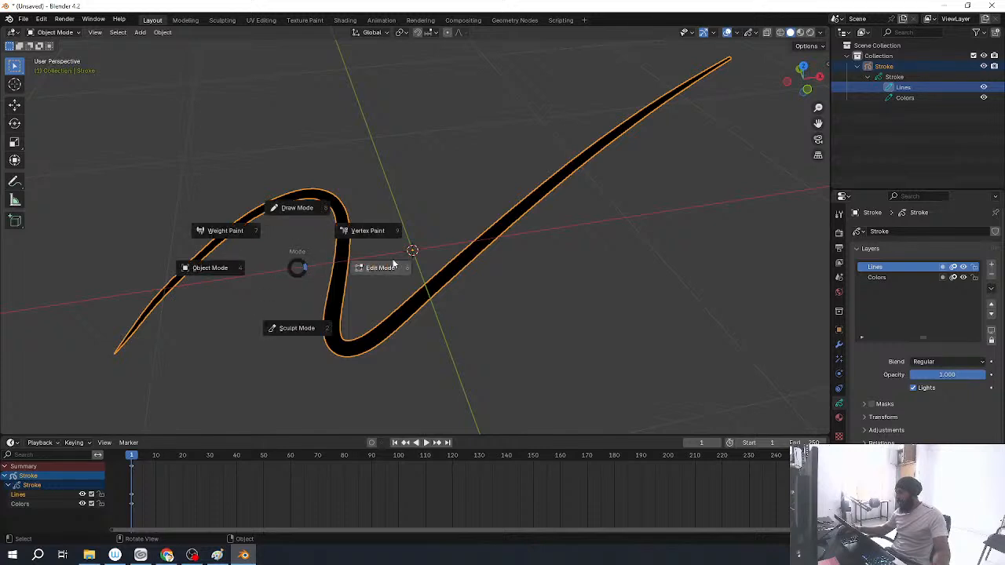
click(380, 268)
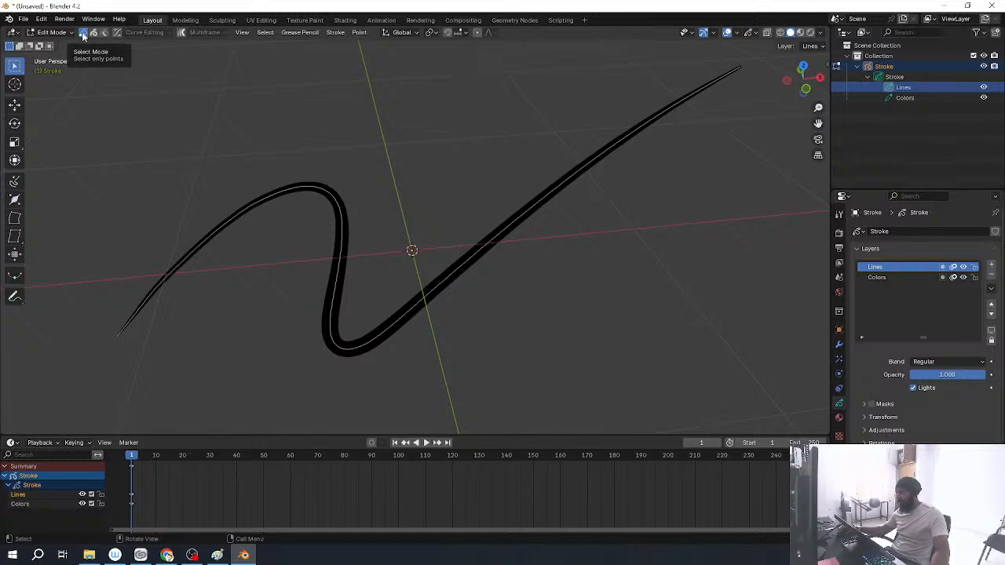
middle_drag(423, 265, 409, 245)
mouse_move(463, 156)
mouse_down()
mouse_move(521, 253)
mouse_move(556, 275)
mouse_up()
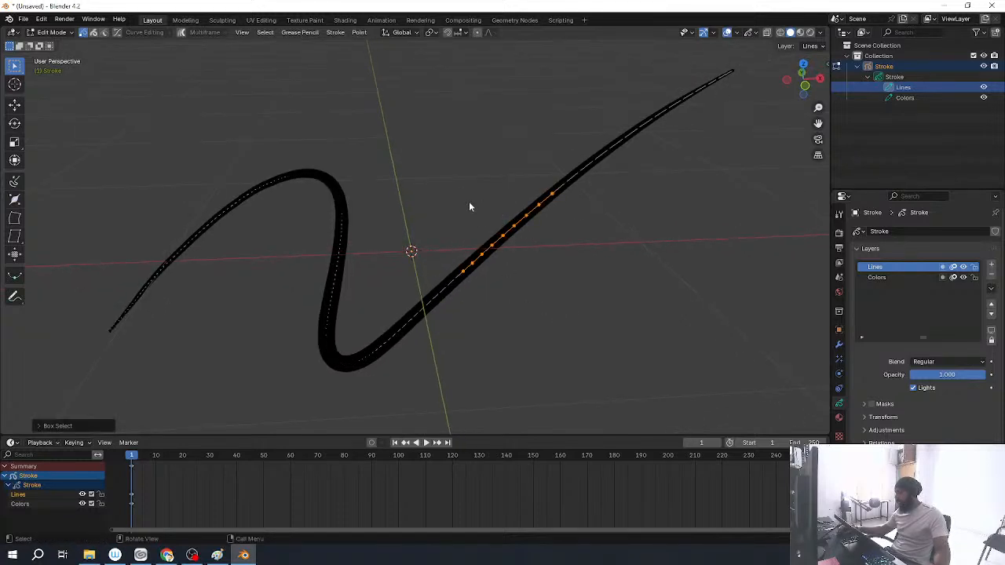
drag(384, 245, 428, 342)
Step: Select a single point near the stroke's upper end and inspect the stroke from the front and at an angle
middle_drag(428, 342, 461, 351)
mouse_move(592, 123)
middle_down()
mouse_move(428, 314)
mouse_move(423, 189)
middle_up()
middle_drag(413, 277, 485, 231)
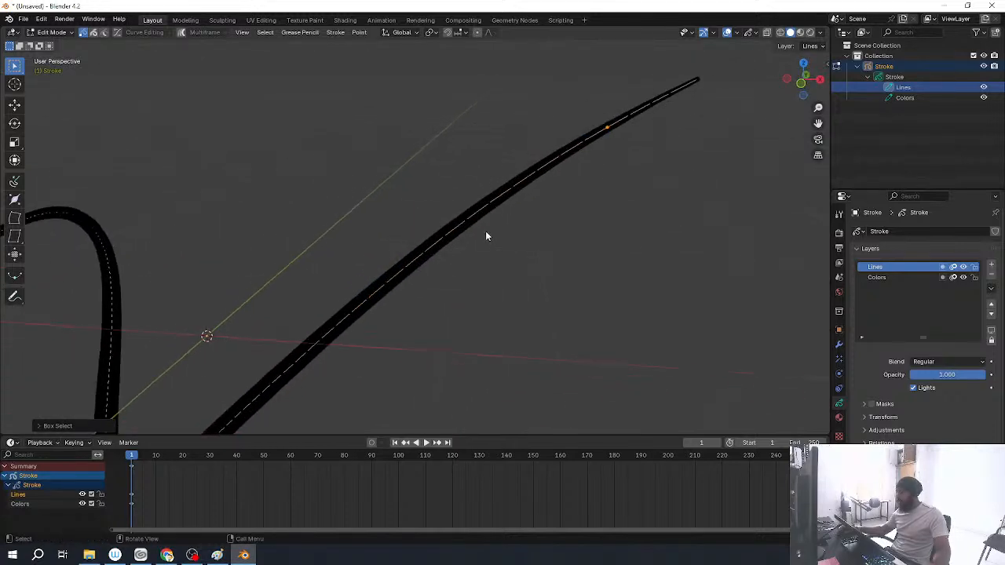
key(KP_1)
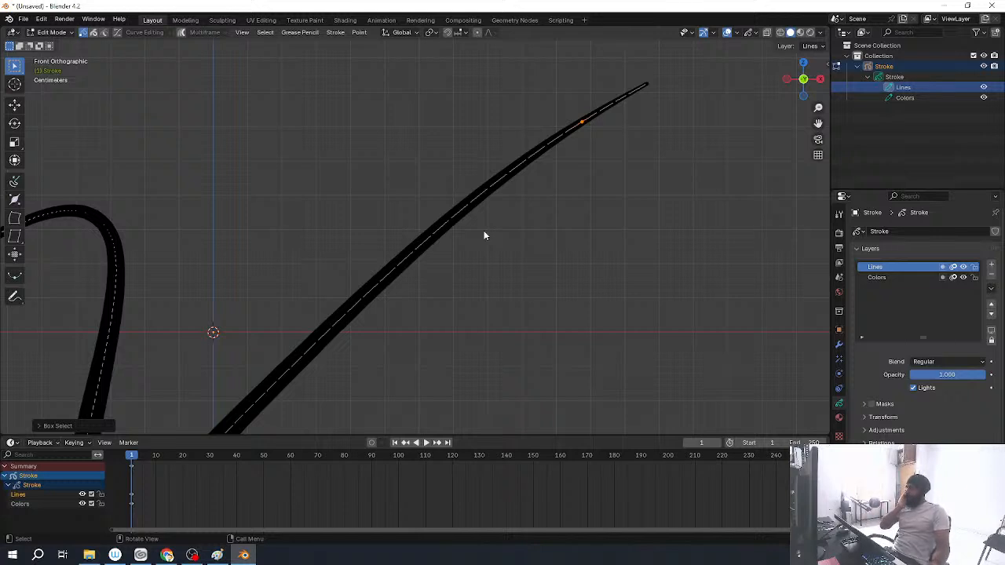
scroll(484, 234, down, 2)
mouse_move(484, 233)
middle_down()
mouse_move(445, 243)
mouse_move(492, 254)
mouse_move(291, 251)
mouse_move(422, 196)
mouse_move(298, 263)
mouse_move(385, 227)
mouse_move(442, 242)
mouse_move(414, 249)
mouse_move(401, 230)
mouse_move(461, 139)
mouse_move(347, 207)
mouse_move(393, 262)
mouse_move(410, 160)
mouse_move(422, 209)
mouse_move(422, 198)
mouse_move(477, 212)
middle_up()
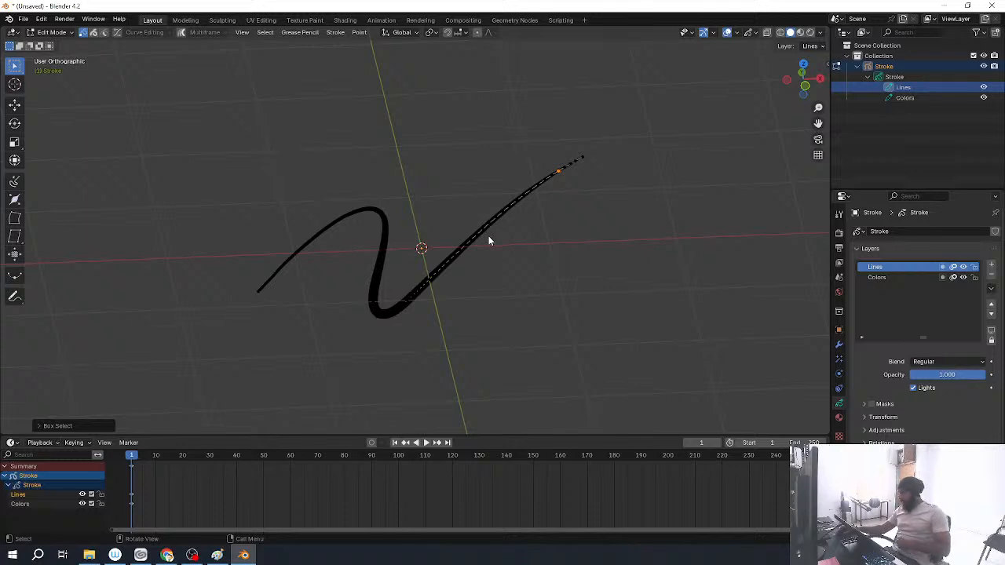
Step: In front view, box-select a group of points midway along the stroke's long diagonal and move them up and left into a bump
key(KP_1)
scroll(488, 238, up, 4)
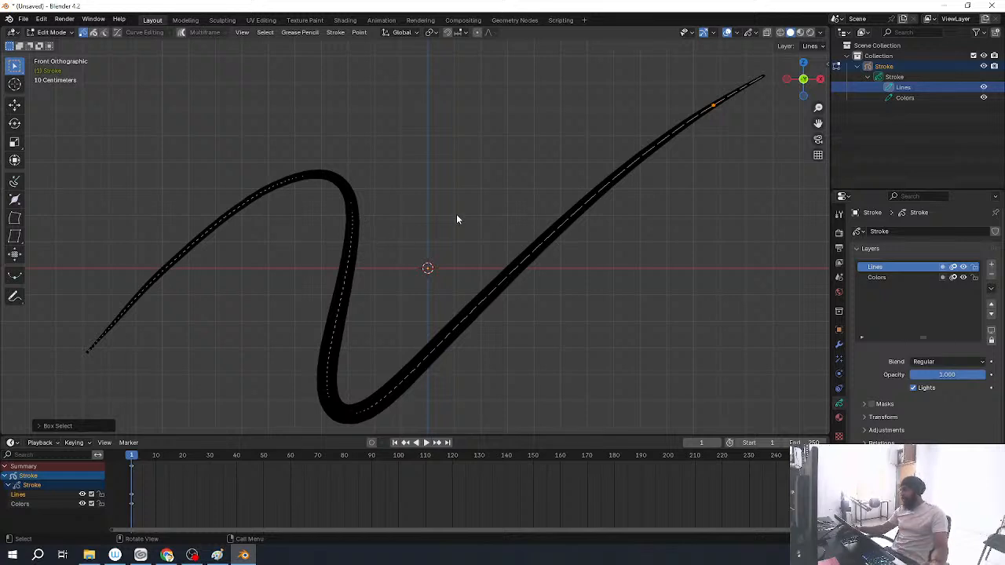
shift+middle_drag(497, 313, 537, 250)
drag(487, 172, 620, 318)
shift+middle_drag(606, 261, 521, 318)
scroll(521, 318, up, 3)
drag(476, 248, 541, 357)
key(g)
click(469, 240)
Step: Box-select a second group of points nearer the diagonal's upper end and move them up and left into another bump
shift+middle_drag(521, 262, 499, 365)
drag(574, 190, 649, 361)
key(g)
click(588, 205)
shift+middle_drag(700, 289, 437, 341)
scroll(436, 338, down, 4)
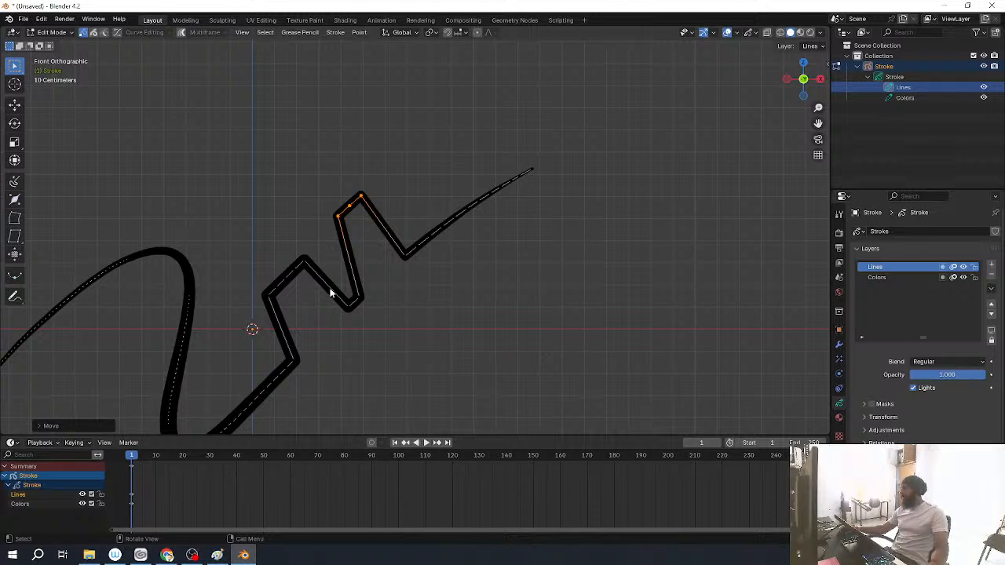
Step: Select the points at the tip of the lower bump and move them up to sharpen the zigzag
drag(298, 239, 317, 277)
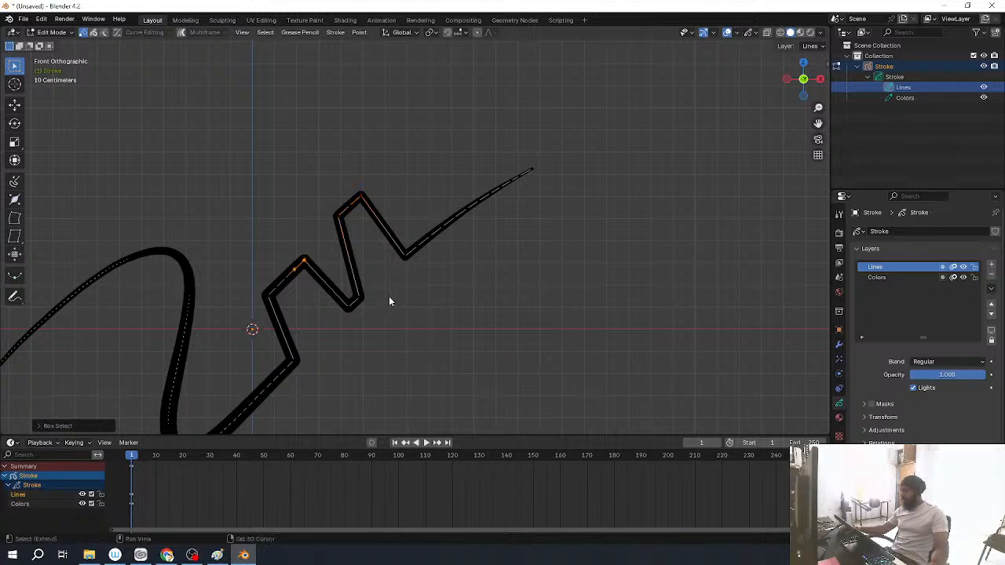
shift+middle_drag(382, 299, 442, 279)
key(g)
click(363, 220)
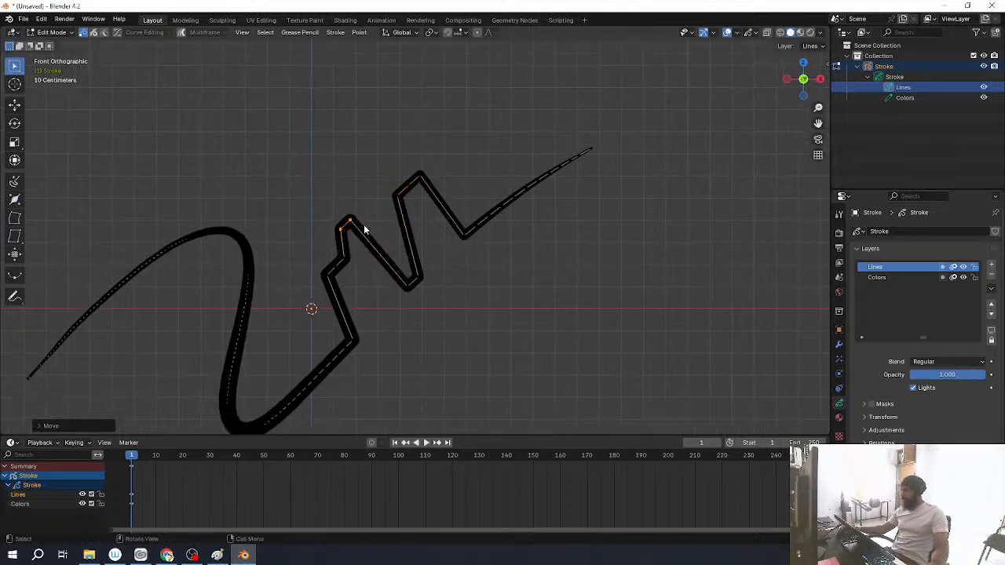
Step: Switch the stroke to Sculpt Mode, enlarge the brush radius to 78 px, and push the zigzag's inner bend upward
key(ctrl+Tab)
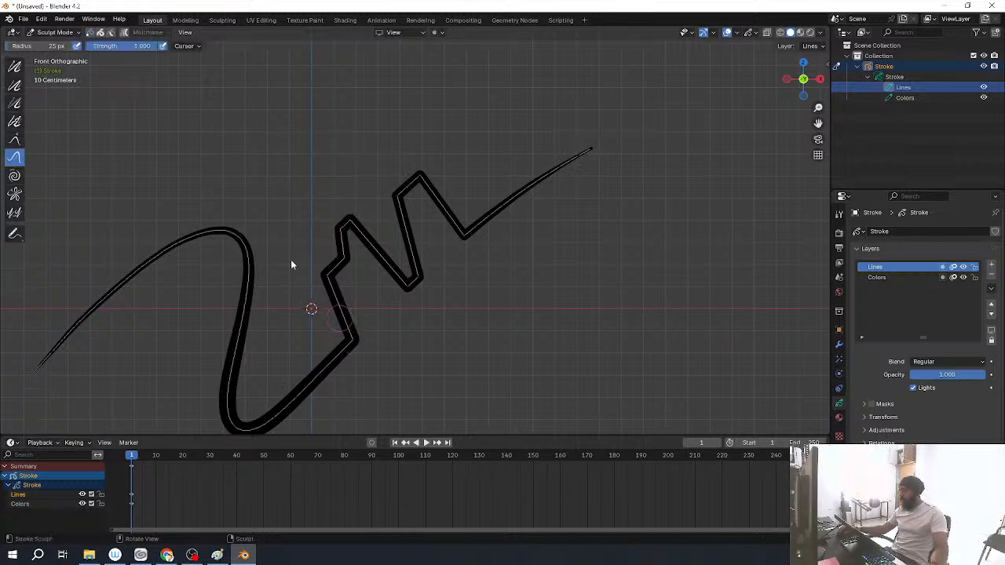
key(bracketright)
key(bracketright)
key(bracketright)
key(bracketright)
key(bracketright)
key(bracketright)
key(bracketright)
key(bracketright)
key(bracketright)
key(bracketright)
key(bracketright)
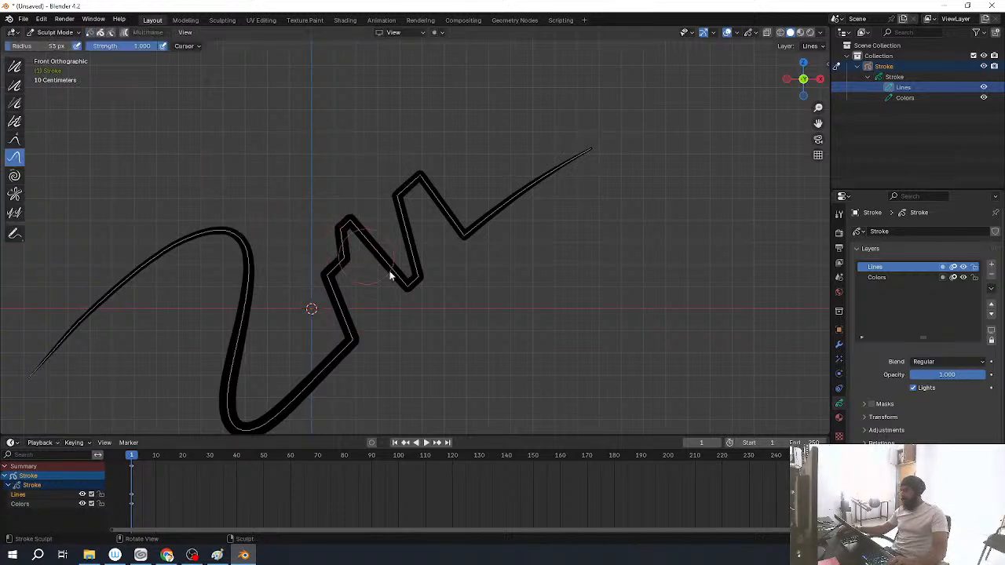
drag(393, 274, 367, 181)
drag(377, 247, 392, 166)
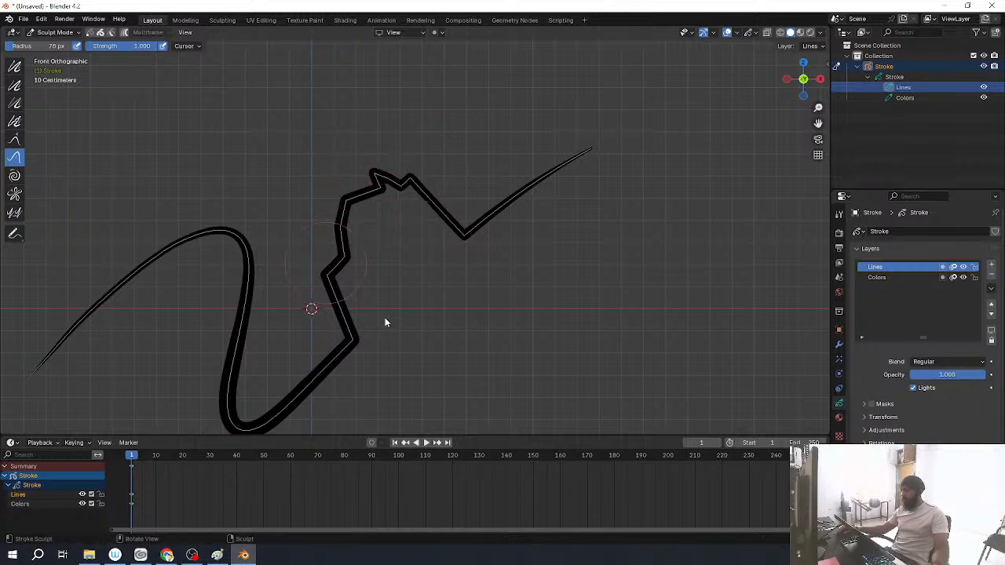
Step: Switch to Draw Mode, try erasing the zigzag middle section of the stroke, and undo the erasing
key(ctrl+Tab)
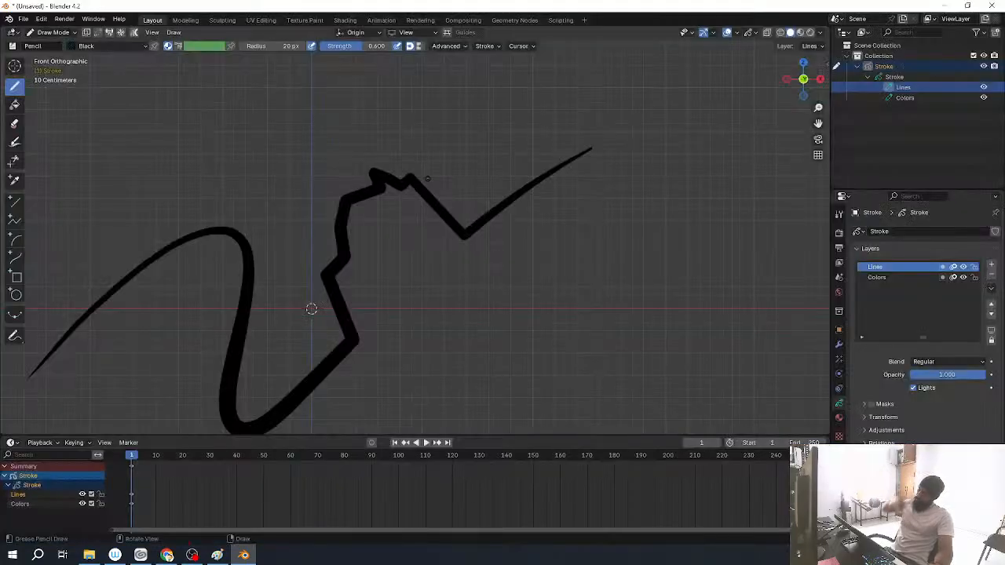
mouse_move(435, 169)
ctrl+mouse_down()
mouse_move(312, 193)
mouse_move(369, 187)
mouse_move(338, 202)
mouse_move(346, 239)
mouse_move(328, 270)
mouse_move(343, 348)
mouse_move(271, 410)
ctrl+mouse_up()
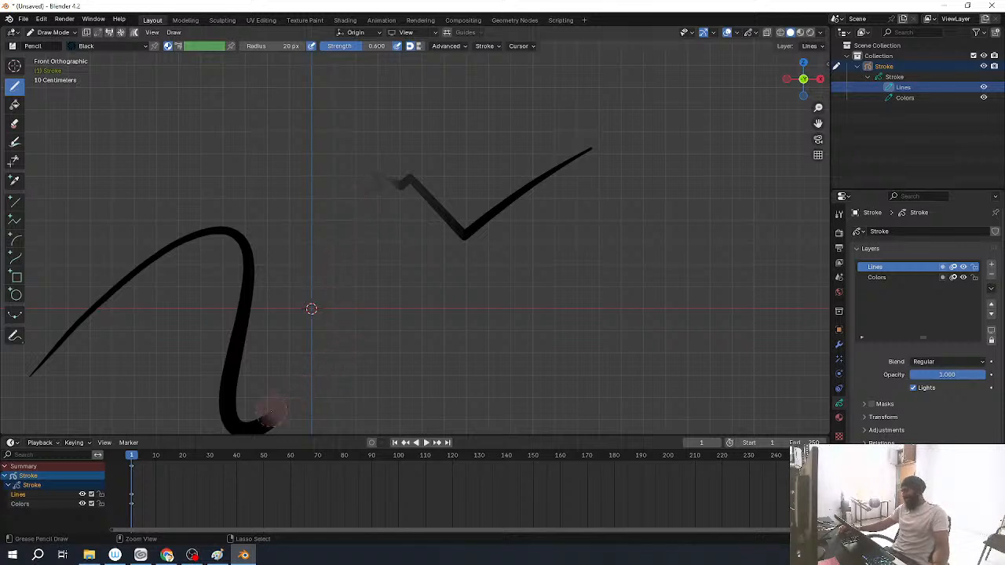
mouse_move(464, 209)
shift+middle_down()
mouse_move(480, 193)
mouse_move(508, 211)
mouse_move(494, 222)
mouse_move(504, 198)
shift+middle_up()
key(ctrl+z)
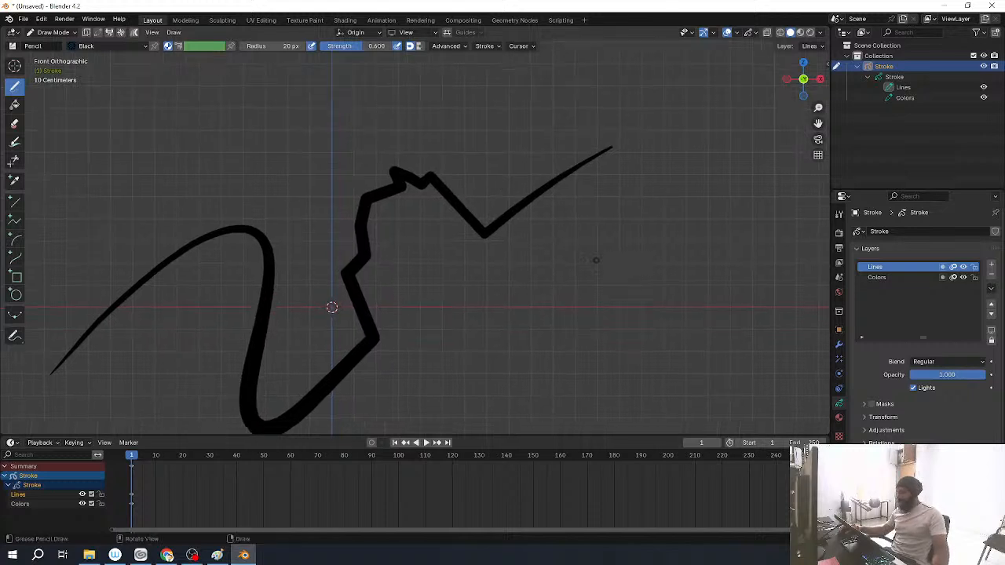
Step: Delete all points of the stroke in Edit Mode
key(ctrl+Tab)
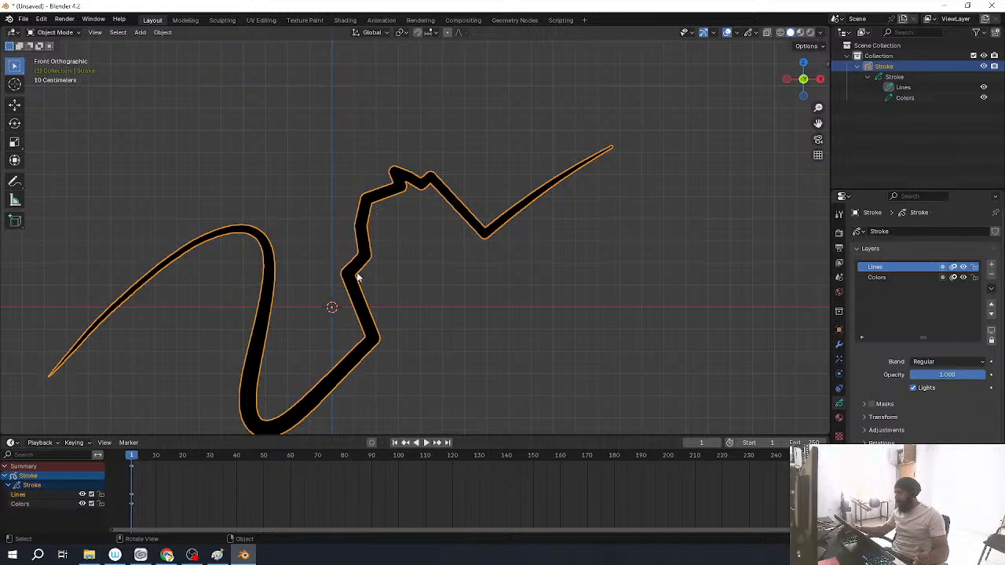
scroll(481, 281, down, 7)
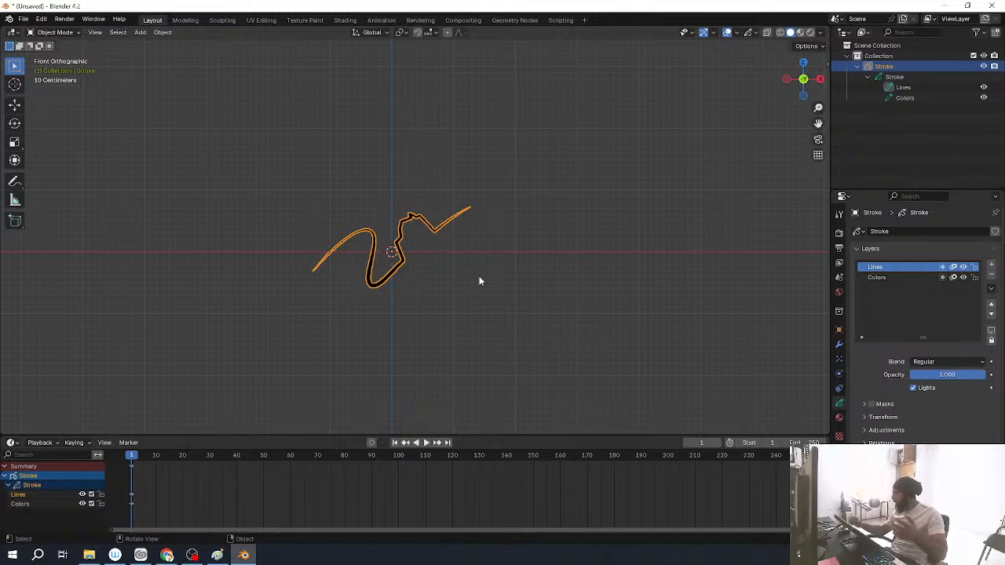
key(ctrl+Tab)
click(524, 271)
middle_drag(447, 260, 412, 256)
key(a)
key(x)
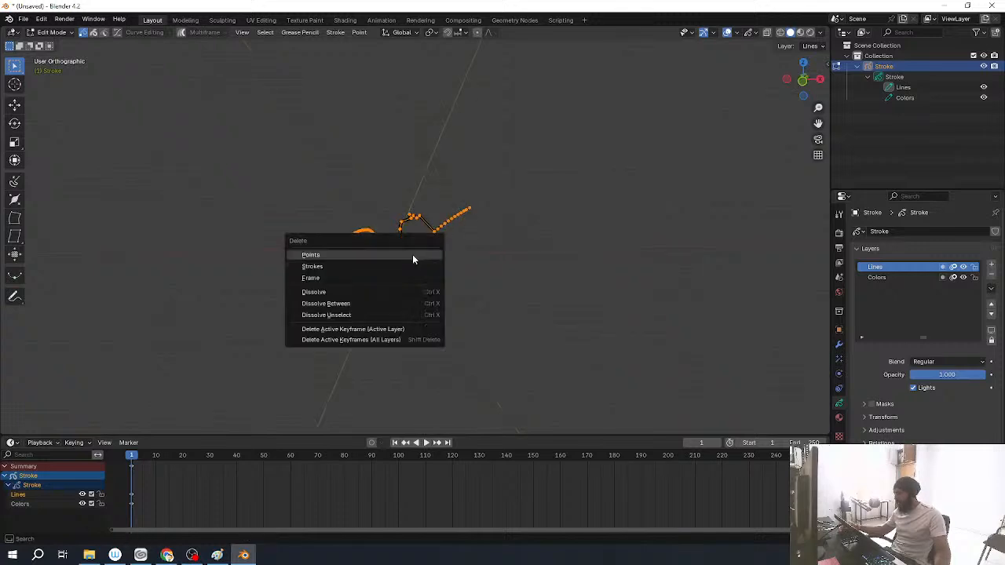
click(413, 258)
Step: Return to Draw Mode in front view, set the pencil's Strength to 1.000, and turn off its strength pressure sensitivity
mouse_move(455, 206)
middle_down()
mouse_move(477, 218)
mouse_move(466, 216)
middle_up()
key(KP_1)
key(ctrl+Tab)
click(428, 229)
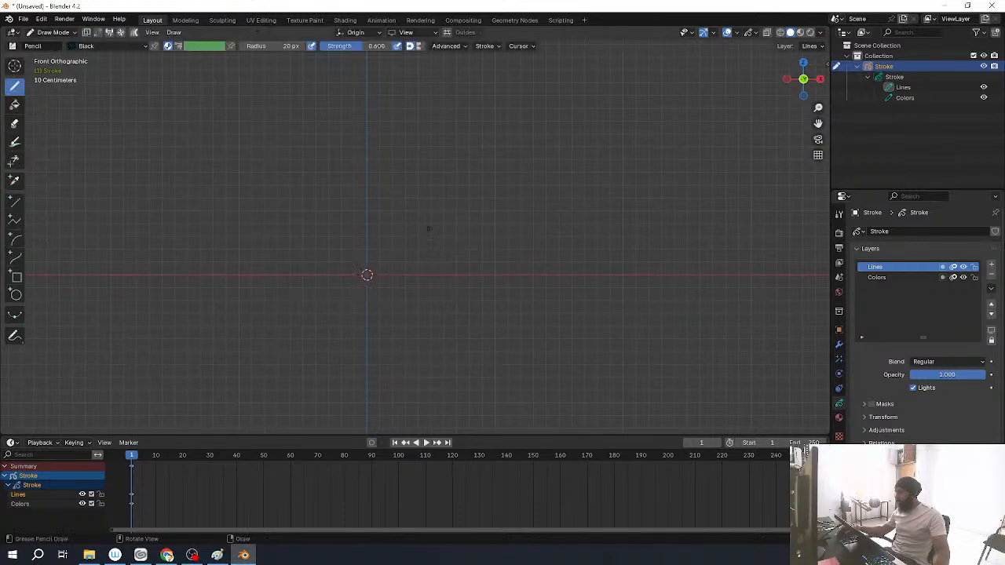
drag(365, 46, 411, 45)
click(398, 46)
mouse_move(295, 218)
mouse_down()
mouse_move(383, 231)
mouse_move(420, 278)
mouse_up()
ctrl+middle_drag(436, 304, 466, 188)
shift+middle_drag(313, 263, 573, 294)
key(ctrl+z)
mouse_move(374, 260)
mouse_down()
mouse_move(400, 285)
mouse_move(398, 300)
mouse_up()
drag(496, 227, 468, 287)
key(ctrl+z)
key(ctrl+z)
shift+middle_drag(595, 359, 547, 255)
mouse_move(547, 254)
ctrl+middle_down()
mouse_move(541, 306)
mouse_move(558, 350)
ctrl+middle_up()
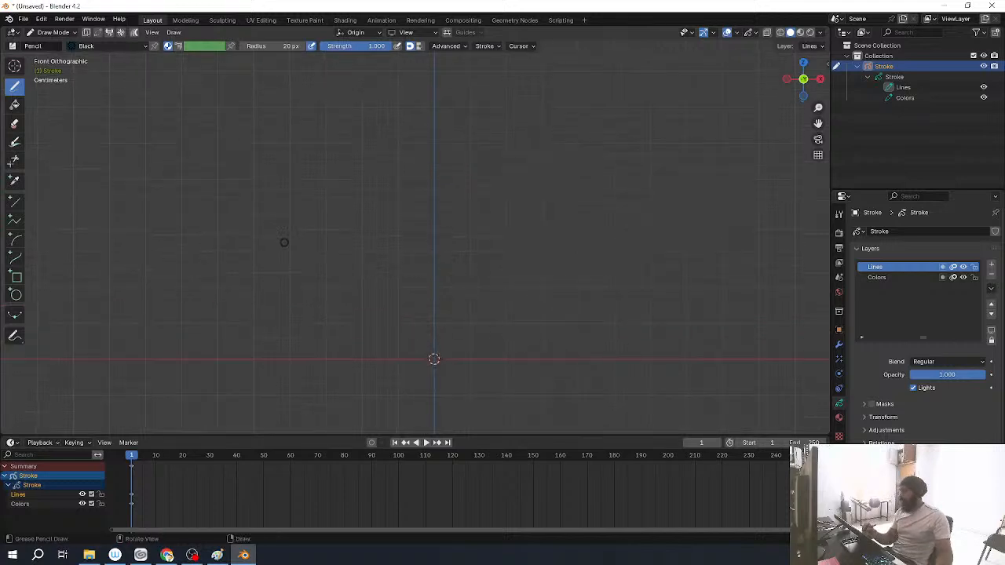
Step: Handwrite a first name above the red axis with the black pencil on frame 1
drag(295, 226, 346, 206)
drag(387, 247, 386, 304)
click(387, 229)
drag(453, 256, 415, 296)
drag(475, 222, 518, 295)
drag(557, 259, 573, 287)
drag(598, 218, 623, 277)
Step: Examine the editable points of the handwritten letters in a maximized Edit Mode viewport, and return to the normal Object Mode layout
key(ctrl+Tab)
click(647, 266)
key(ctrl+alt+space)
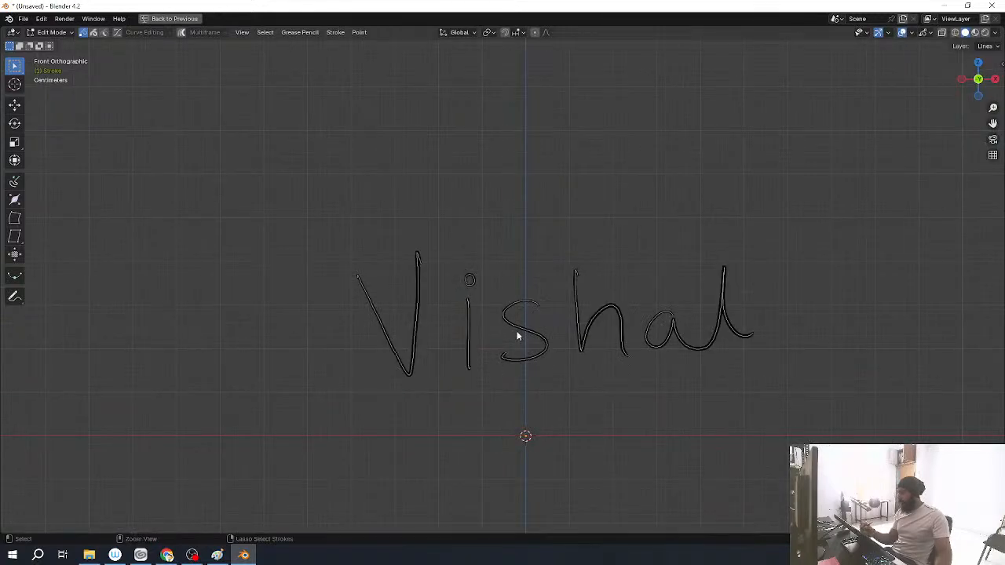
drag(495, 269, 511, 295)
mouse_move(552, 439)
shift+middle_down()
mouse_move(537, 380)
mouse_move(581, 278)
shift+middle_up()
scroll(580, 277, up, 1)
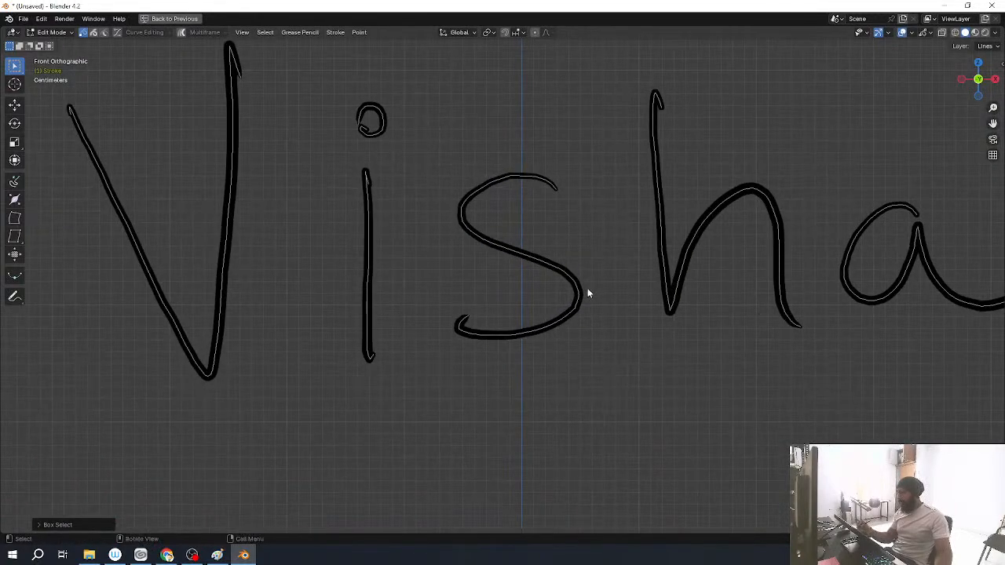
drag(534, 253, 590, 364)
shift+middle_drag(640, 367, 477, 448)
drag(556, 216, 617, 348)
drag(689, 247, 773, 387)
drag(859, 179, 912, 343)
scroll(901, 360, down, 5)
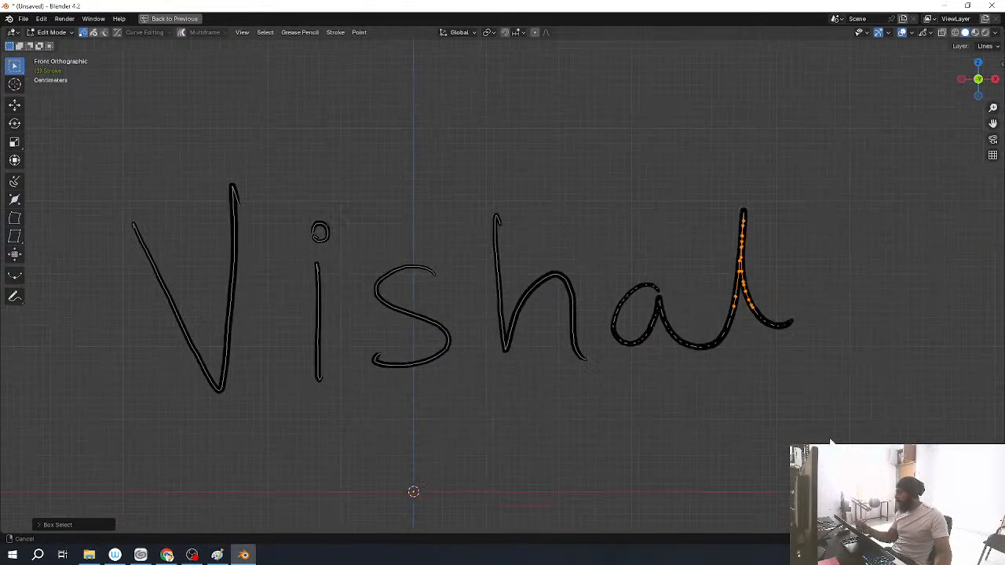
key(Tab)
key(ctrl+space)
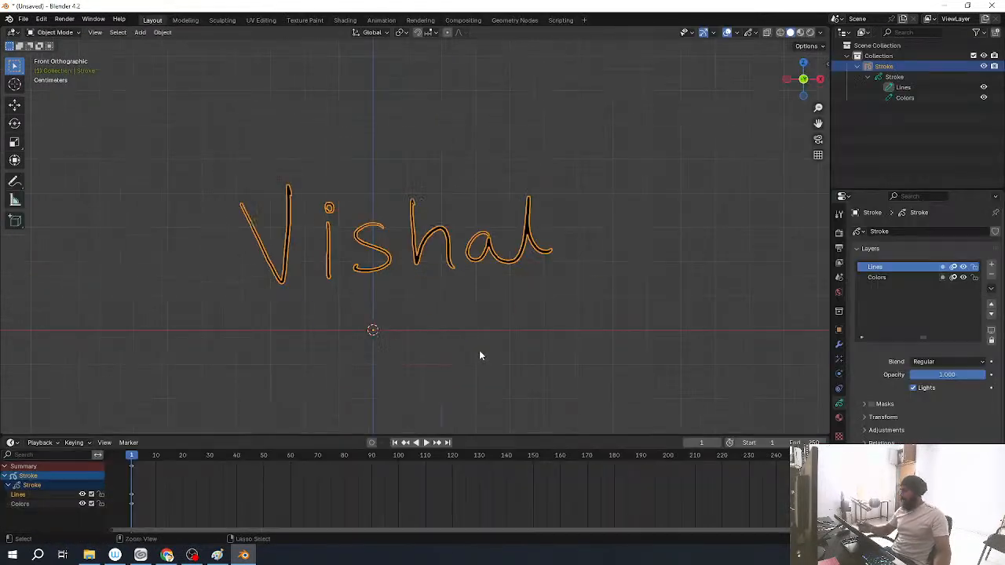
Step: Enlarge the timeline's first frames, step back and forth between them, and set the current frame to 2
key(space)
key(space)
middle_drag(236, 503, 471, 503)
ctrl+middle_drag(377, 501, 410, 503)
mouse_move(369, 502)
ctrl+middle_down()
mouse_move(410, 502)
mouse_move(377, 504)
ctrl+middle_up()
key(Right)
key(Right)
key(Left)
key(Right)
key(Left)
key(Left)
key(Right)
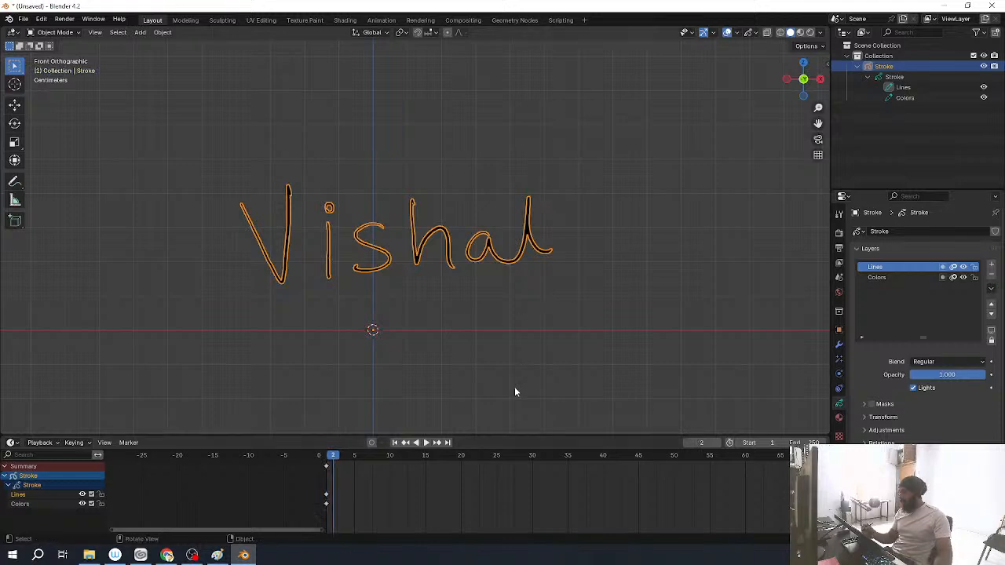
Step: Enable auto keying and create a blank Lines keyframe on frame 2 by drawing a short stroke and deleting it
key(ctrl+Tab)
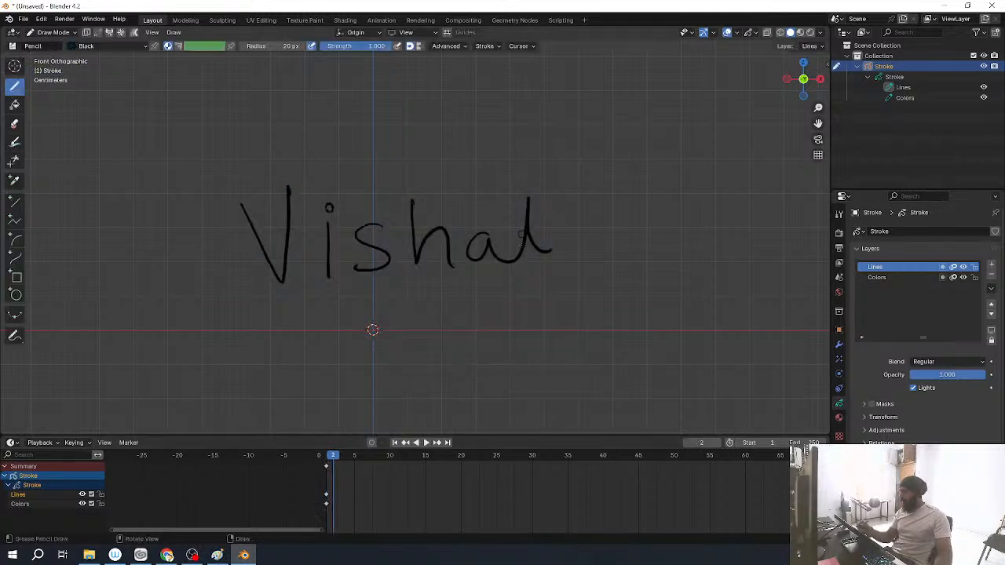
click(372, 443)
drag(478, 334, 526, 299)
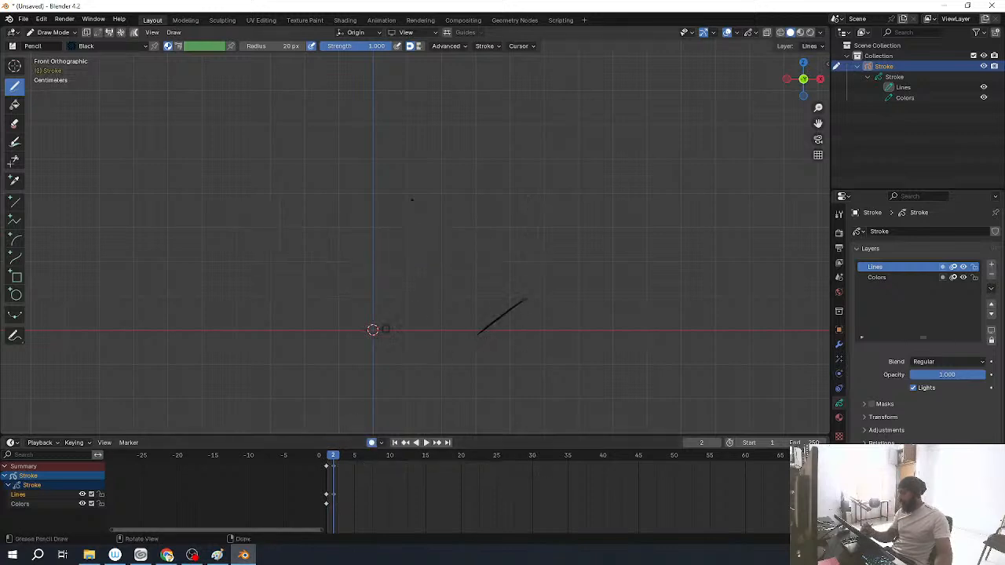
key(Tab)
key(x)
click(531, 337)
key(Tab)
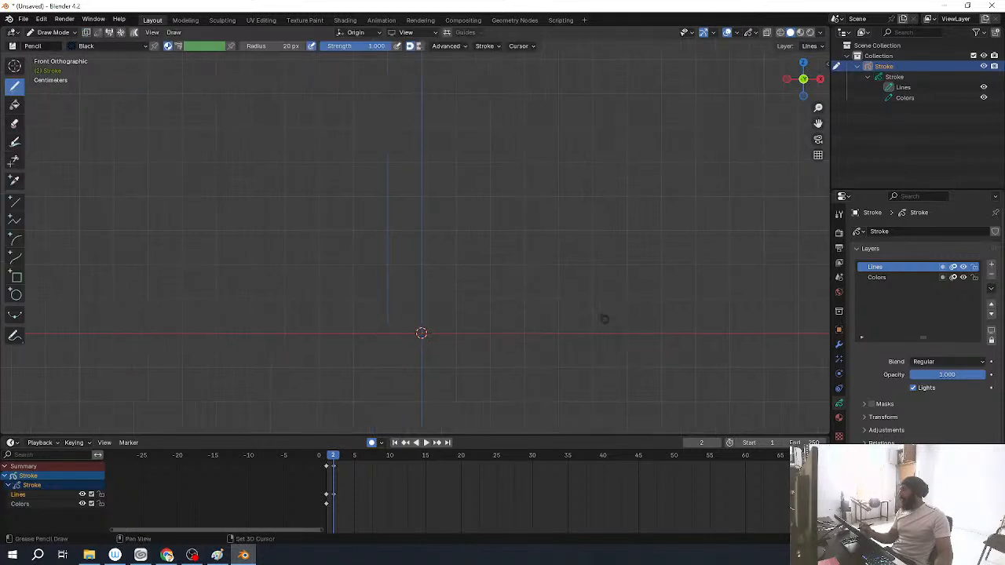
Step: Handwrite "Smart Guy" on frame 2 with the pencil and return to Object Mode
shift+middle_drag(565, 341, 570, 336)
mouse_move(360, 259)
mouse_down()
mouse_move(323, 289)
mouse_move(399, 273)
mouse_move(404, 286)
mouse_up()
drag(418, 275, 434, 294)
drag(453, 264, 463, 288)
drag(450, 277, 467, 277)
mouse_move(520, 259)
mouse_down()
mouse_move(506, 273)
mouse_move(548, 280)
mouse_move(572, 299)
mouse_move(592, 272)
mouse_up()
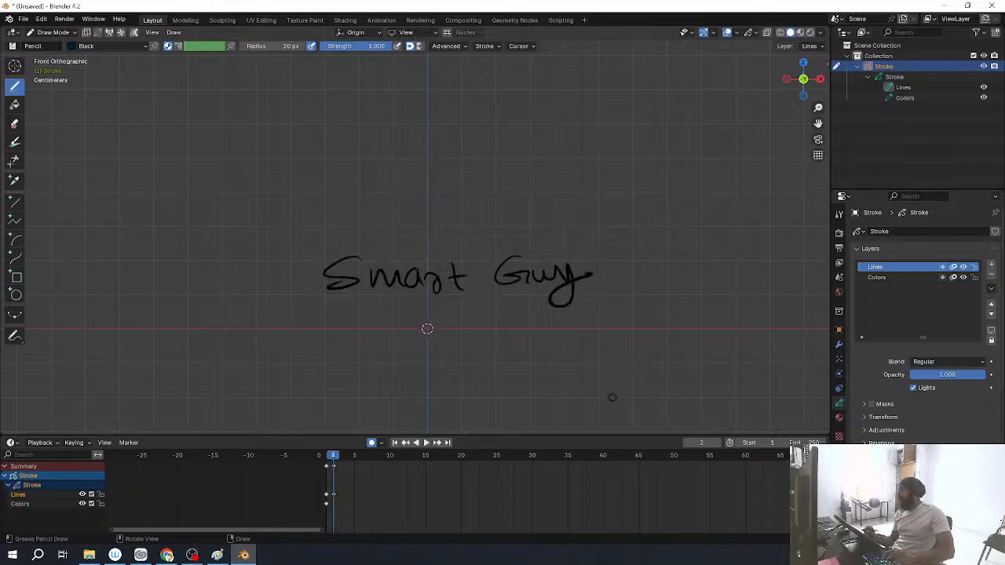
key(ctrl+Tab)
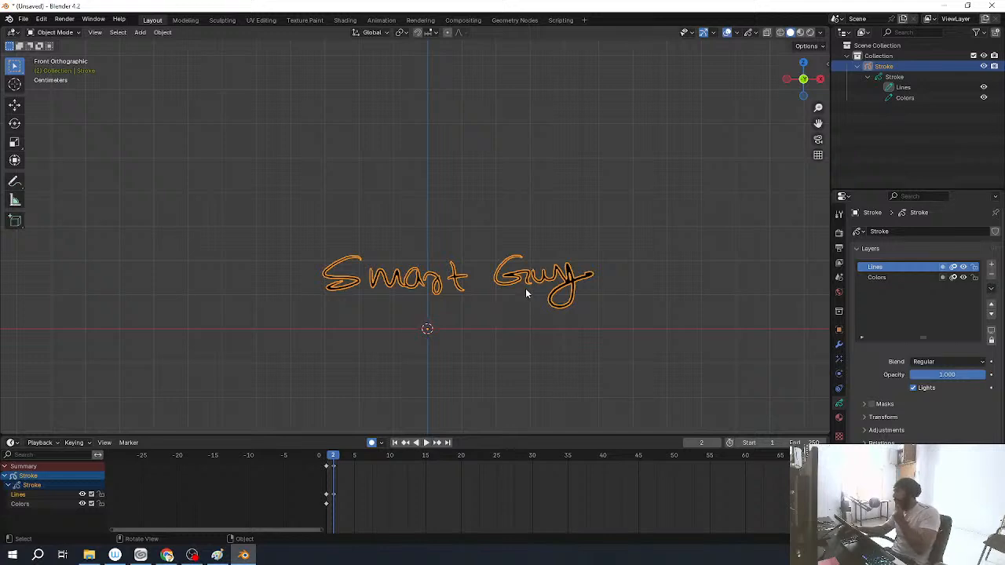
Step: Delete the Grease Pencil stroke object and add a mesh cube at the world origin
mouse_move(485, 292)
middle_down()
mouse_move(491, 312)
mouse_move(441, 290)
middle_up()
key(Delete)
key(shift+a)
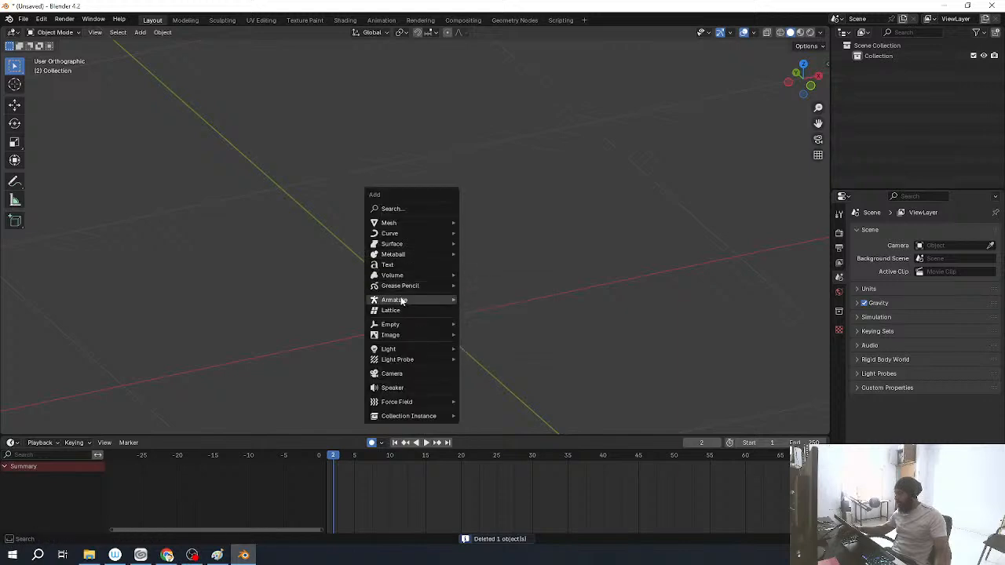
mouse_move(425, 224)
click(486, 233)
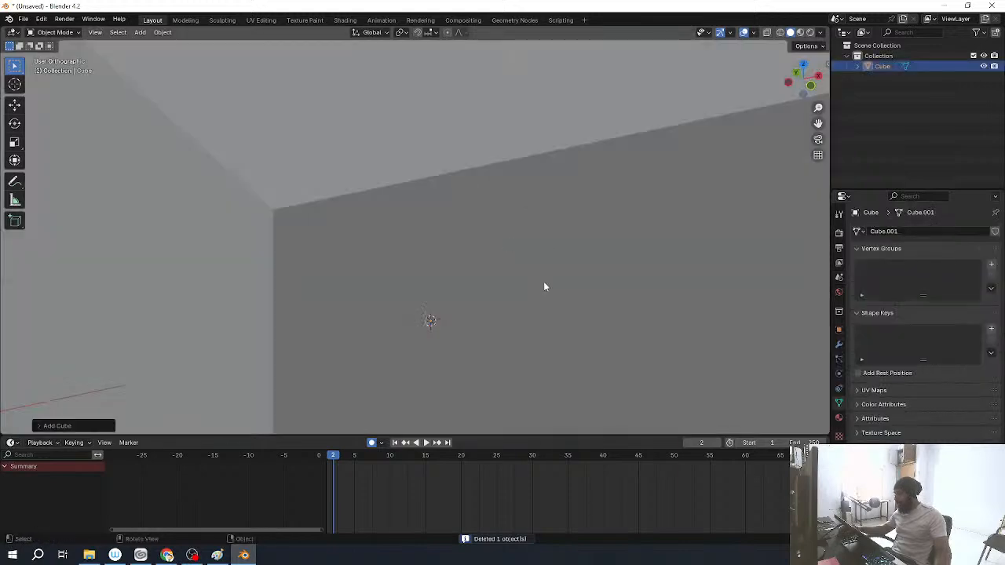
scroll(464, 157, down, 11)
middle_drag(457, 203, 485, 240)
scroll(428, 223, up, 5)
middle_drag(428, 227, 534, 217)
Step: Add a blank Grease Pencil object and inspect it inside the cube in wireframe before restoring solid shading
key(shift+a)
mouse_move(512, 267)
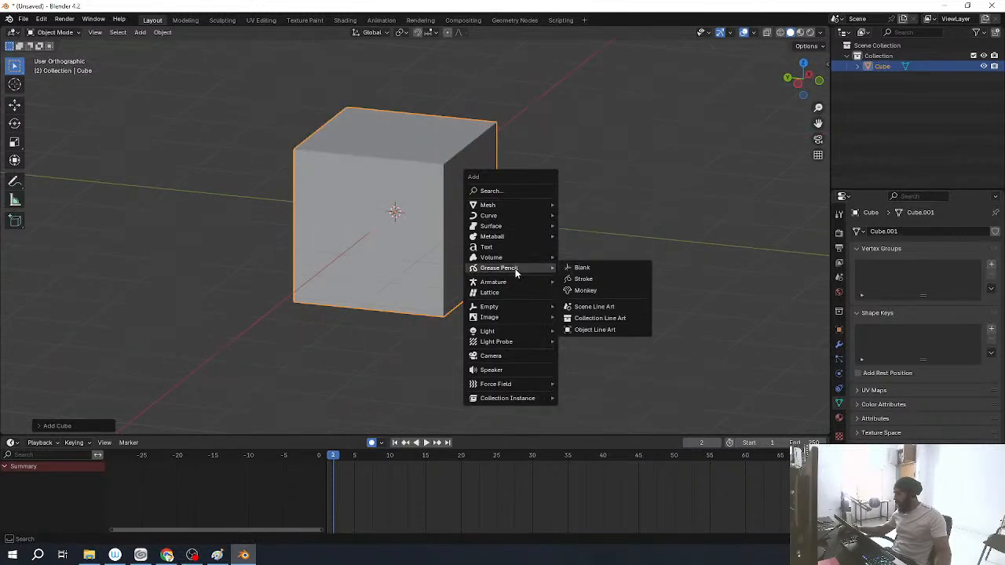
click(612, 268)
middle_drag(418, 274, 437, 240)
scroll(437, 240, up, 2)
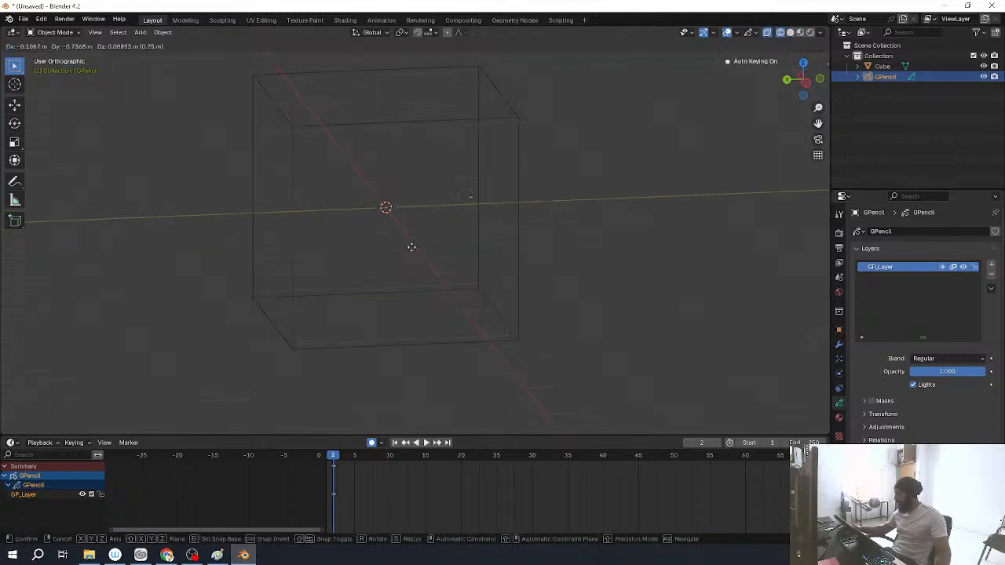
middle_drag(498, 272, 494, 176)
scroll(493, 177, down, 3)
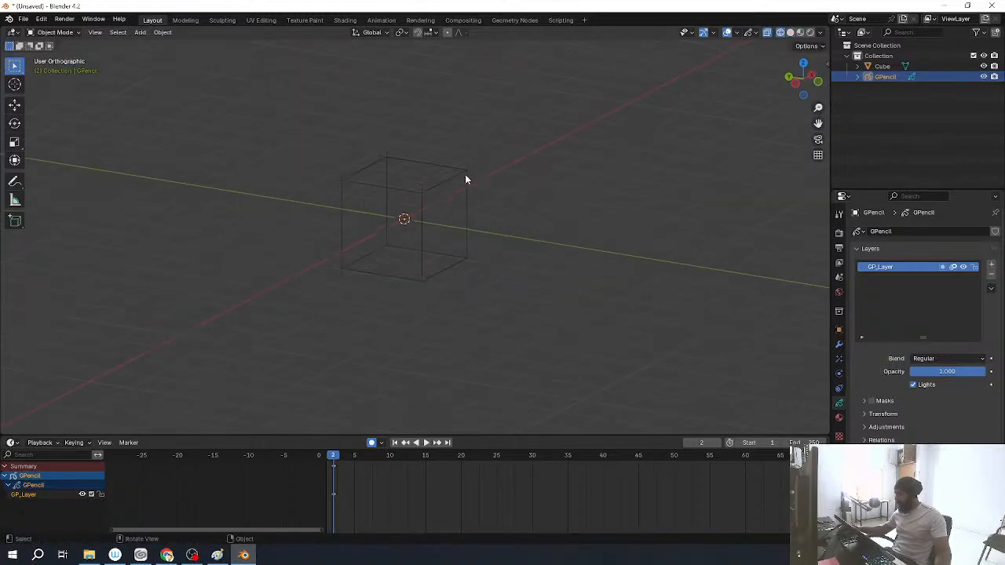
click(466, 175)
key(shift+z)
Step: Add a Line Art modifier to the Grease Pencil object
click(885, 76)
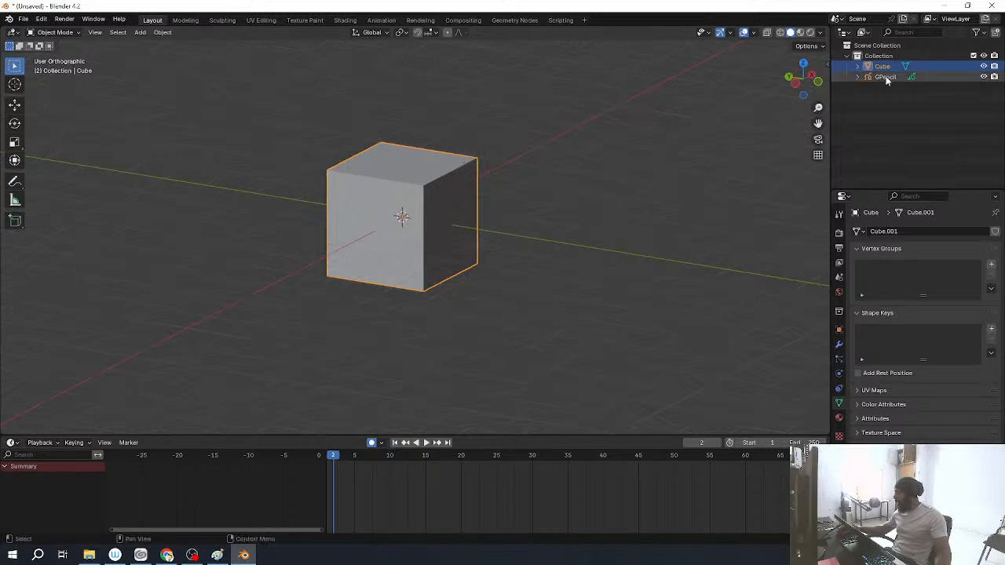
click(839, 346)
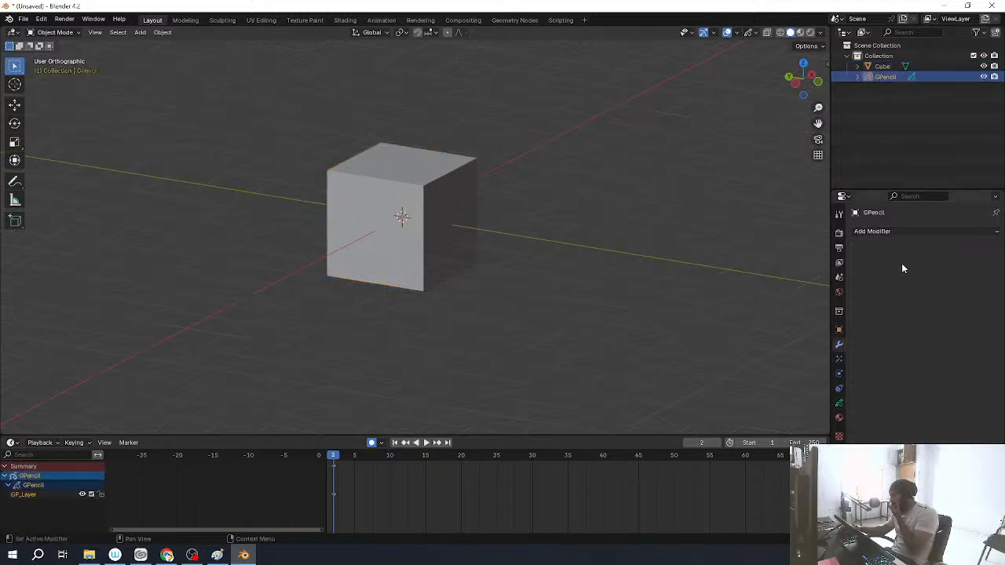
click(899, 230)
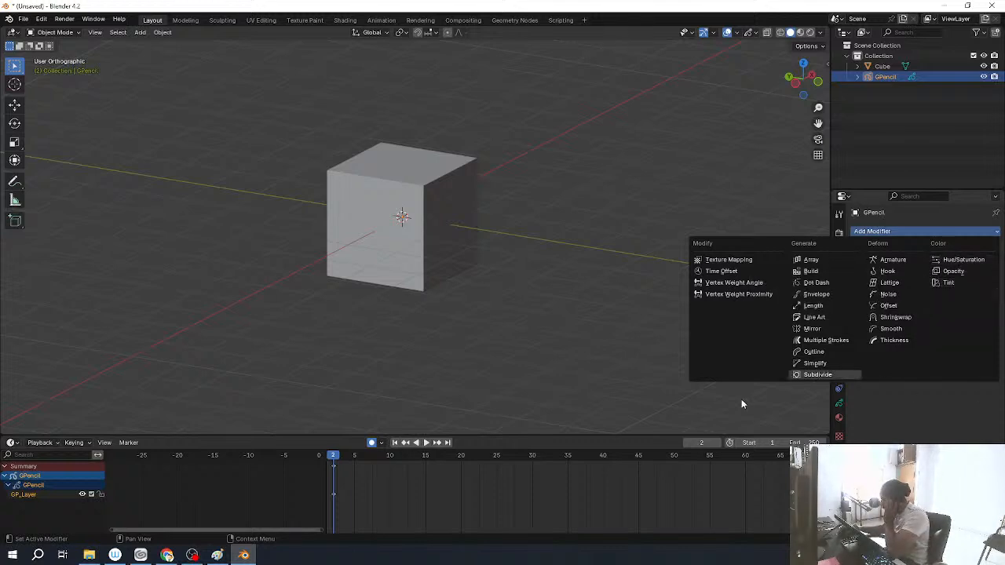
click(827, 317)
Step: Set the Line Art modifier's material to Black.001 and its layer to GP_Layer
middle_drag(471, 283, 461, 206)
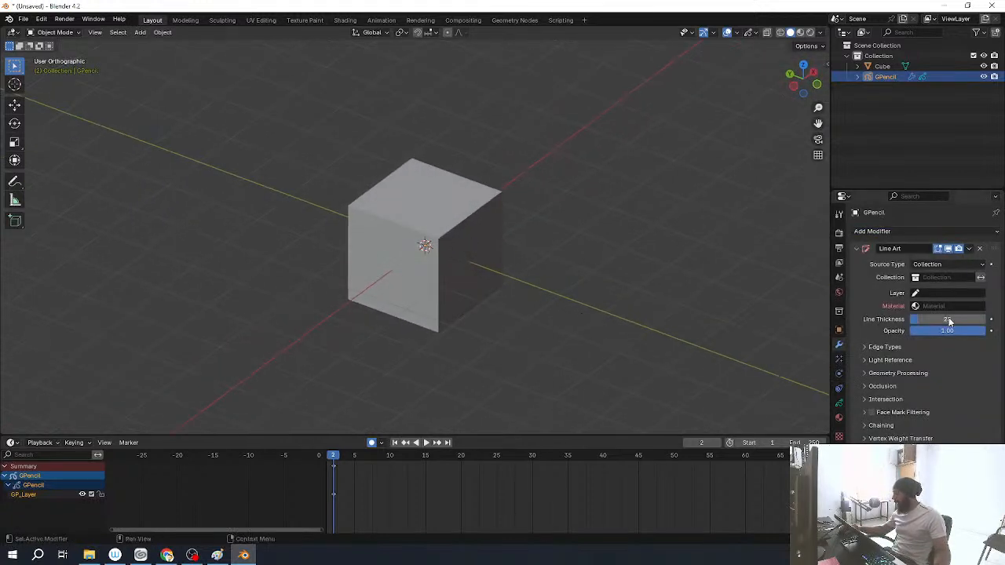
click(917, 308)
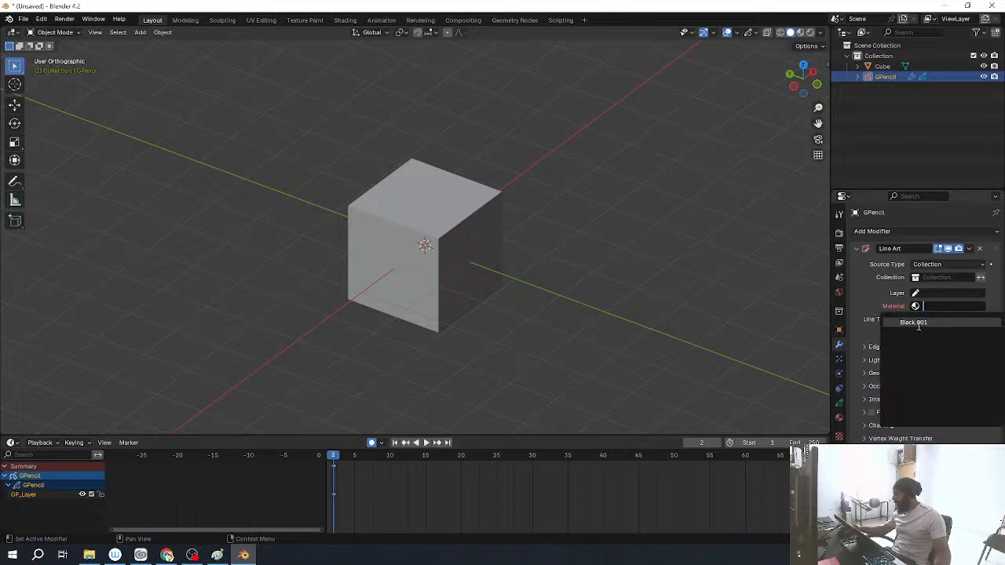
click(921, 329)
click(919, 295)
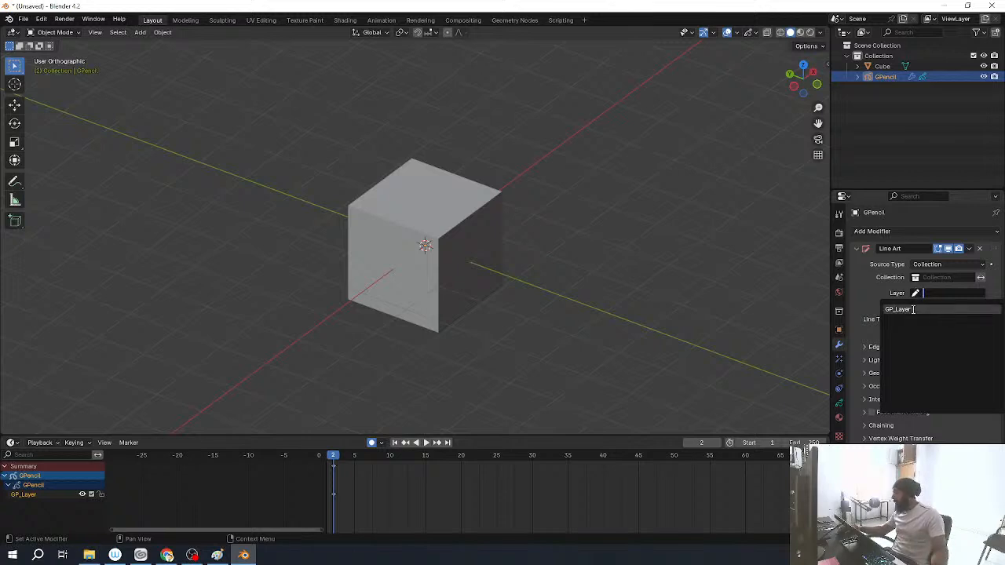
click(913, 309)
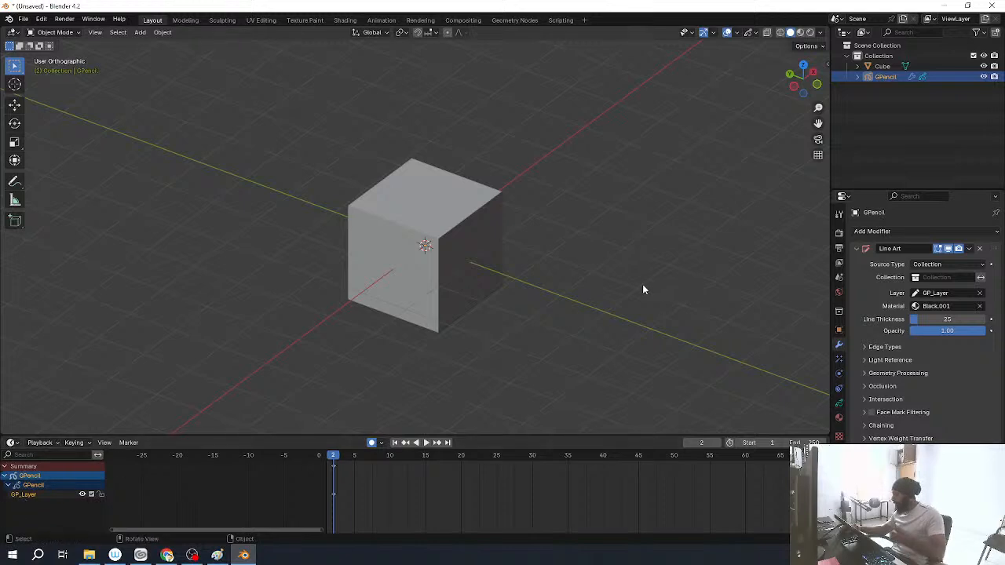
Step: Add a camera to the scene and align it to the current view of the cube
middle_drag(555, 326, 556, 271)
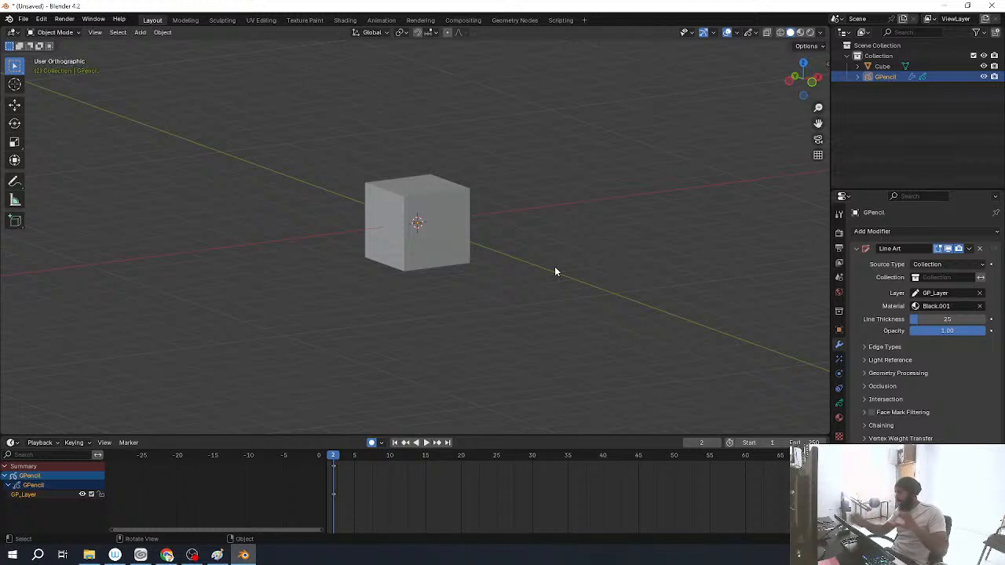
middle_drag(559, 180, 465, 236)
key(shift+a)
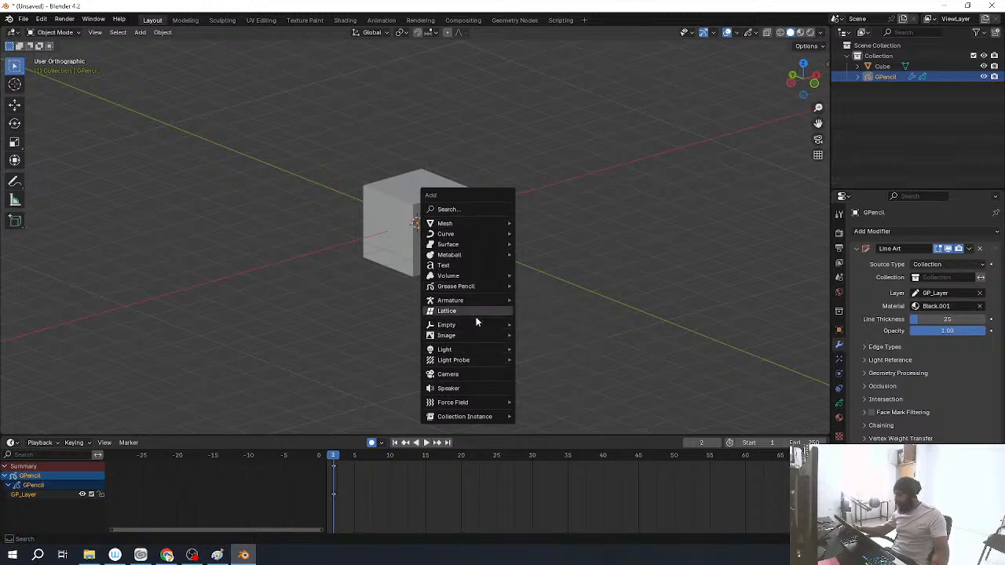
click(472, 374)
middle_drag(541, 274, 477, 233)
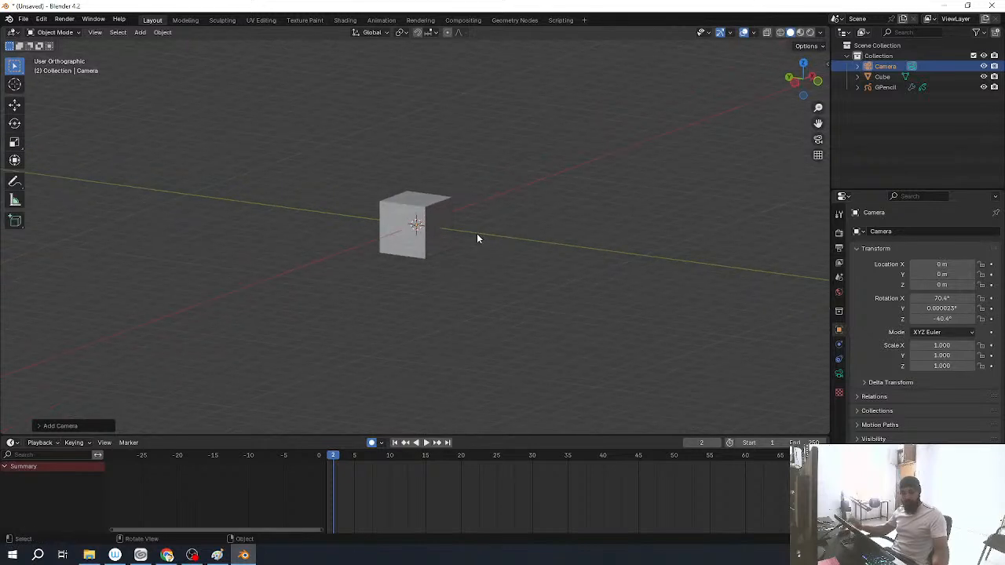
key(ctrl+alt+KP_0)
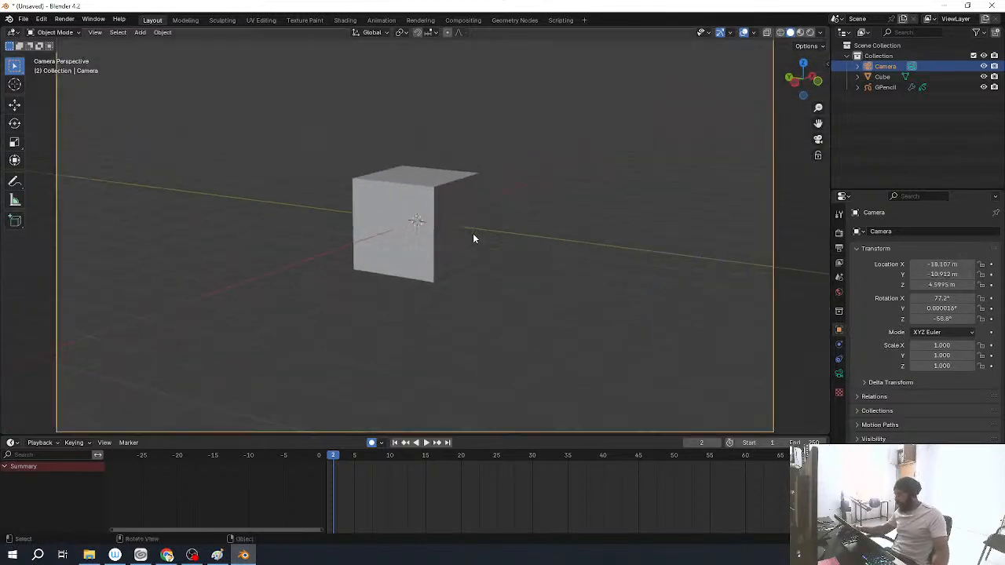
Step: Set the source type of the Grease Pencil object's Line Art modifier to Scene
click(388, 247)
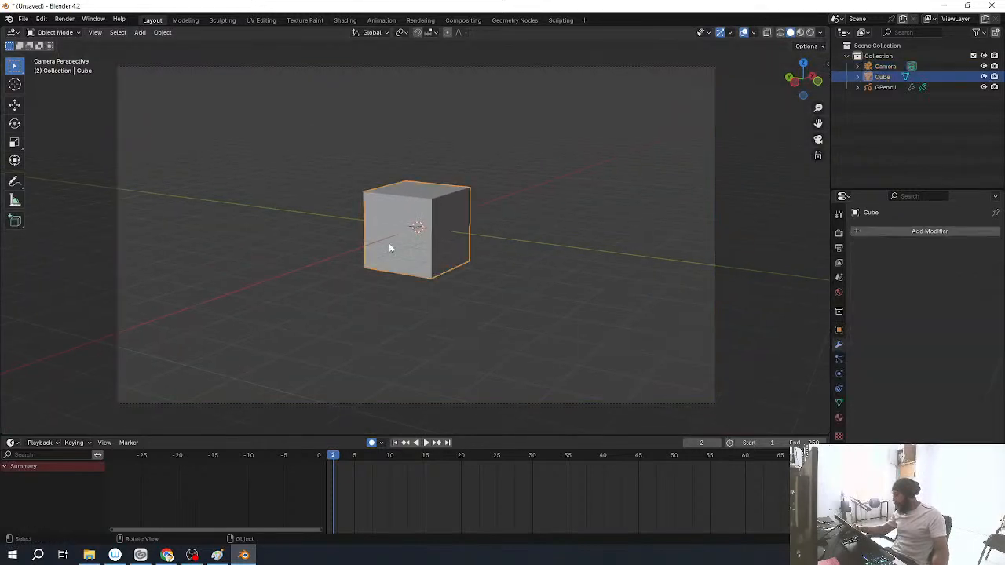
click(885, 87)
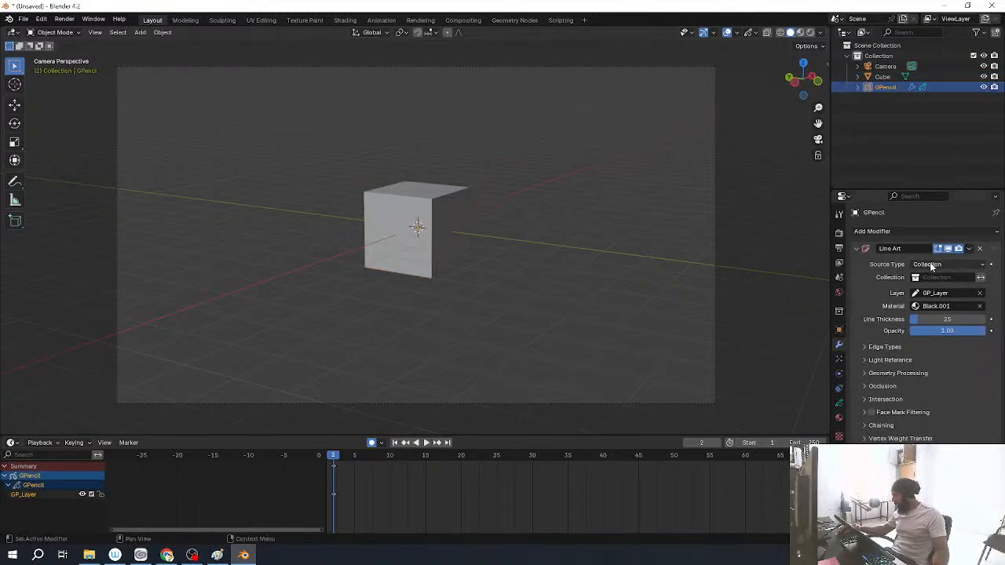
click(932, 265)
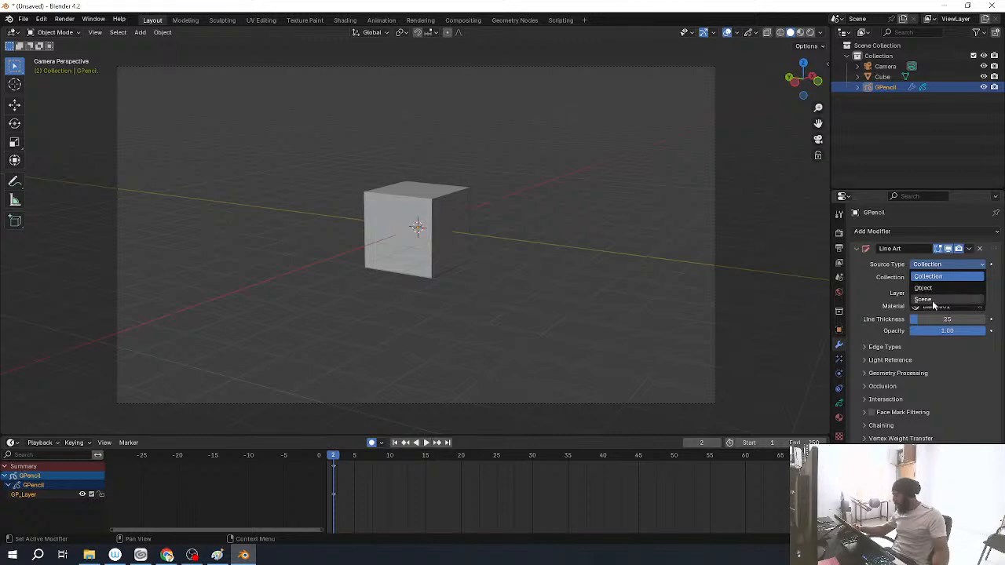
click(932, 301)
Step: Examine the cube's Line Art outlines with overlays hidden, in the camera view and from other angles
scroll(479, 322, up, 10)
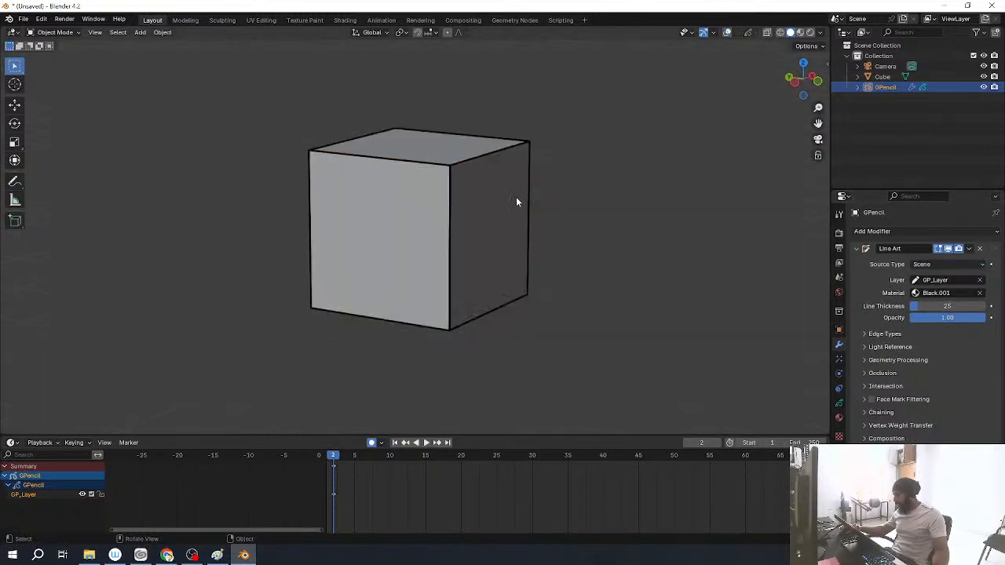
scroll(563, 126, down, 10)
mouse_move(532, 274)
middle_down()
mouse_move(502, 263)
mouse_move(637, 276)
mouse_move(518, 272)
middle_up()
scroll(449, 264, up, 5)
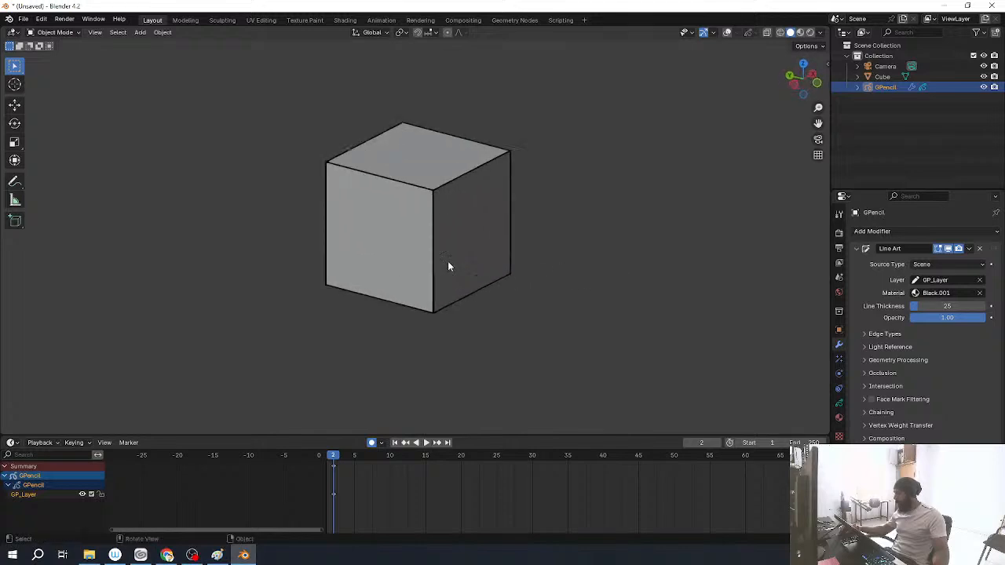
middle_drag(454, 258, 475, 242)
scroll(458, 262, up, 3)
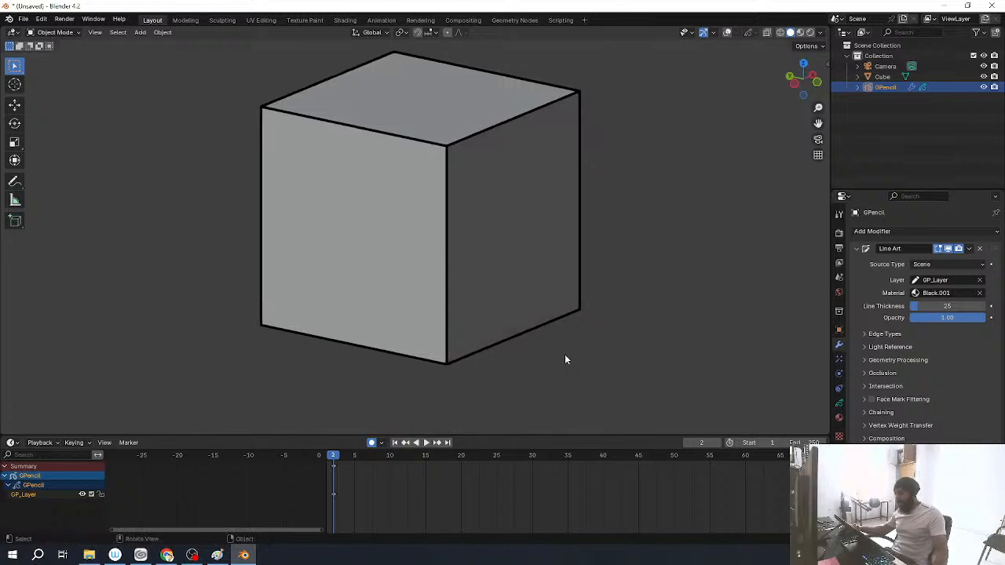
Step: Show the viewport overlays again and select the camera to check its placement relative to the cube
key(shift+alt+z)
scroll(566, 197, down, 3)
middle_drag(338, 274, 479, 230)
scroll(478, 230, down, 3)
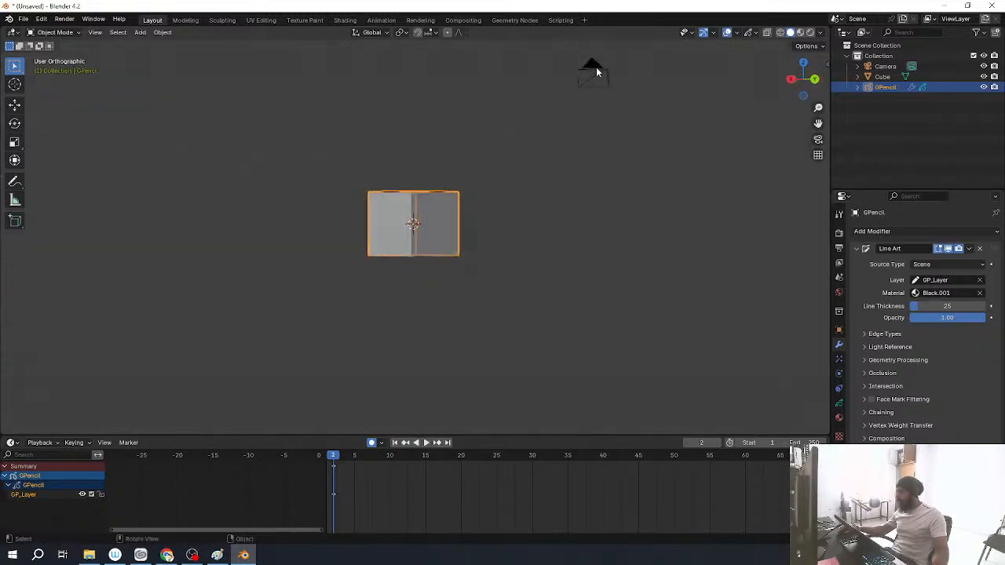
click(596, 69)
middle_drag(543, 205, 573, 210)
scroll(445, 234, up, 2)
Step: Rotate the cube freely twice with trackball rotation outside the camera view
click(445, 234)
mouse_move(446, 234)
middle_down()
mouse_move(449, 246)
mouse_move(453, 229)
middle_up()
key(r)
key(r)
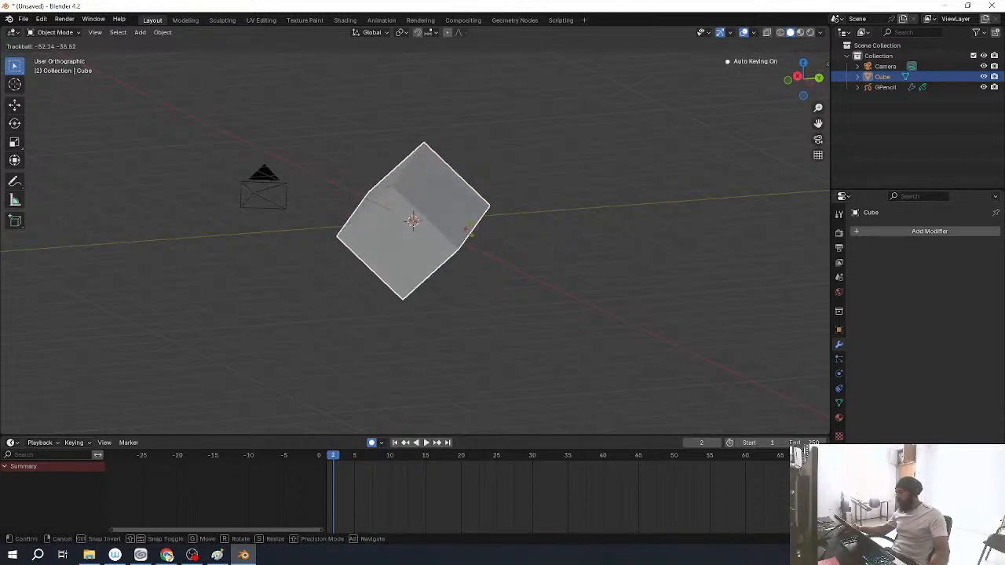
click(442, 228)
scroll(466, 258, up, 3)
middle_drag(442, 225, 488, 302)
key(r)
key(r)
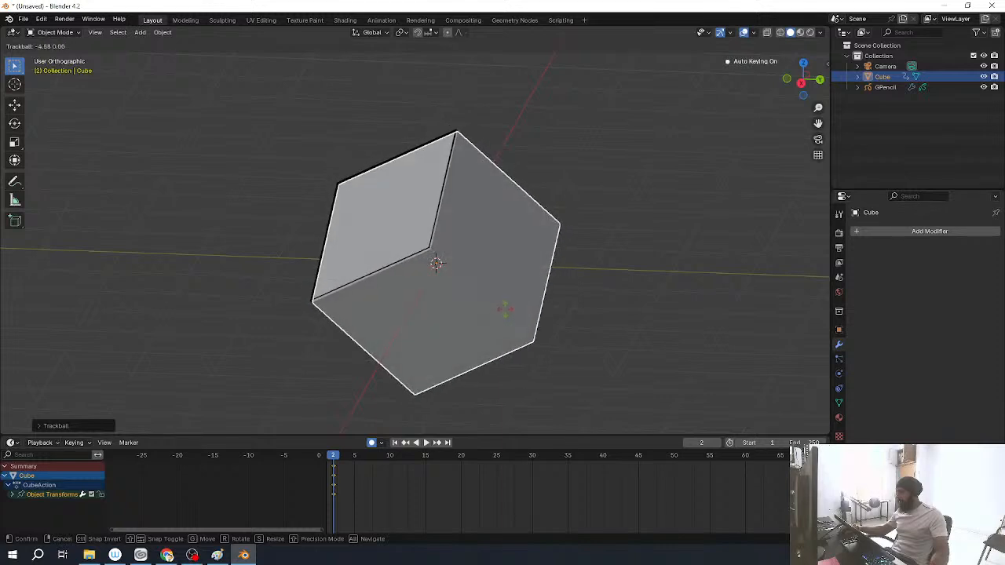
click(504, 310)
Step: Switch to the camera view, rotate the cube freely again and hide the viewport overlays
key(KP_0)
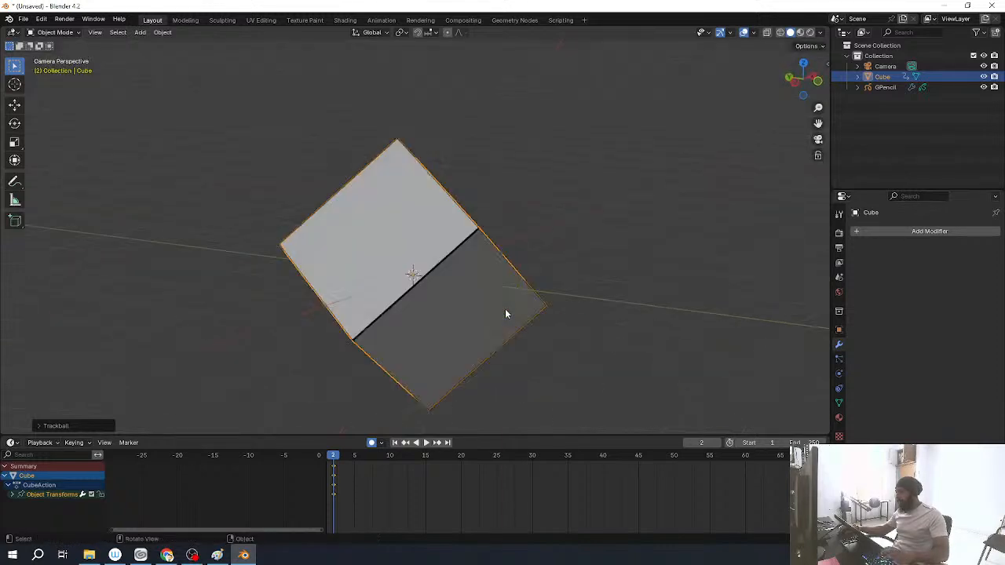
key(r)
key(r)
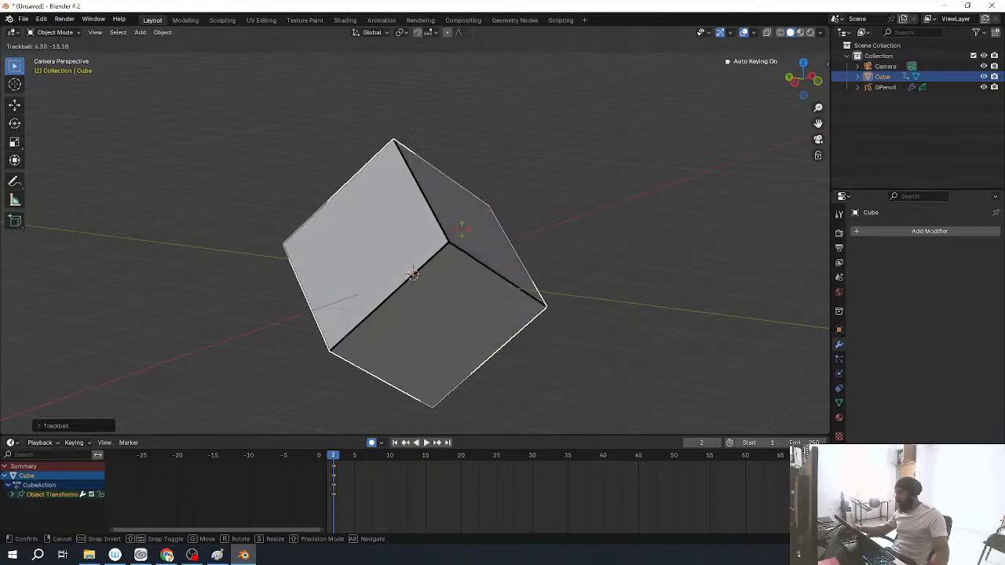
click(453, 233)
key(shift+alt+z)
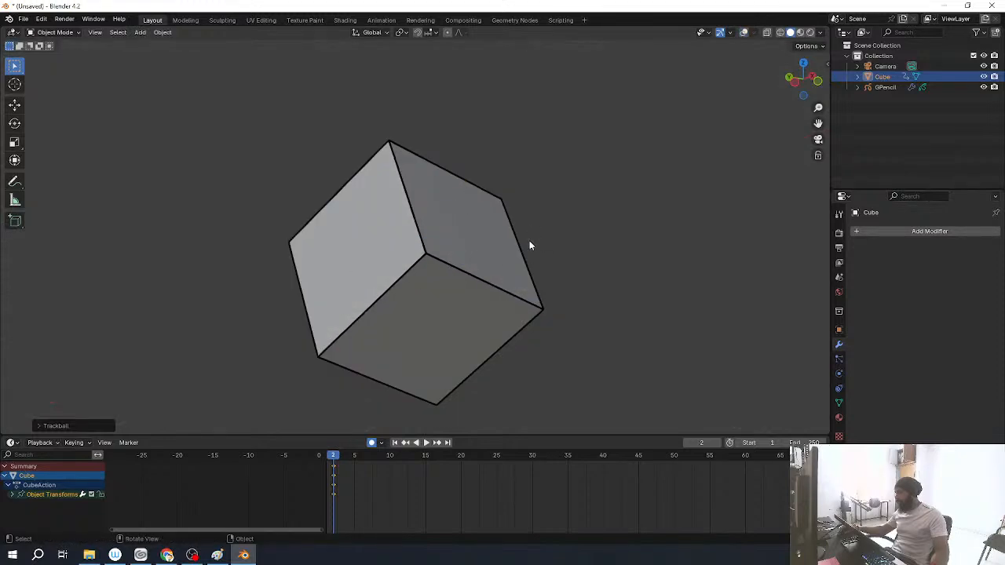
Step: Trackball-rotate the cube in the camera view to preview how its outlines follow, cancelling the last rotation
key(r)
key(r)
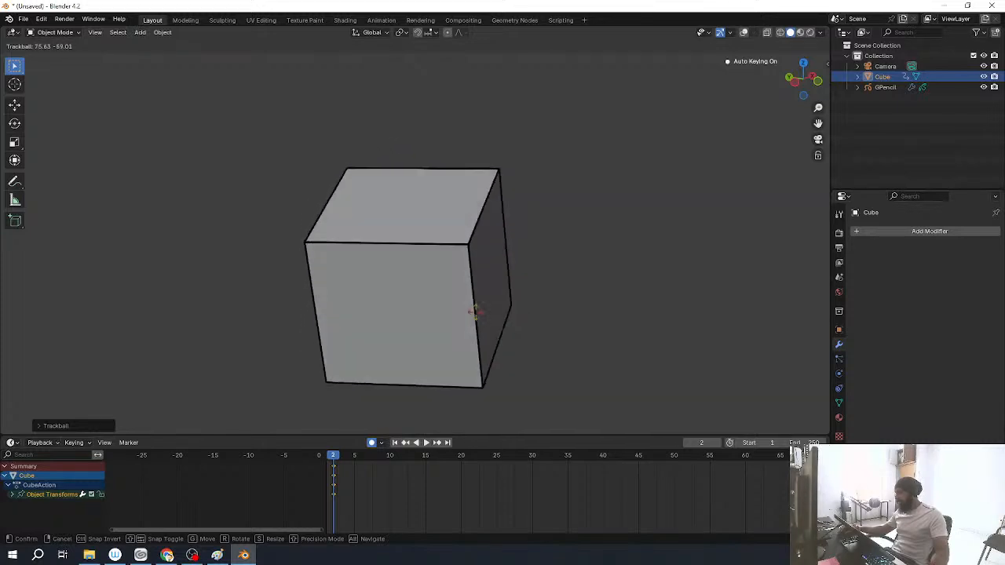
key(r)
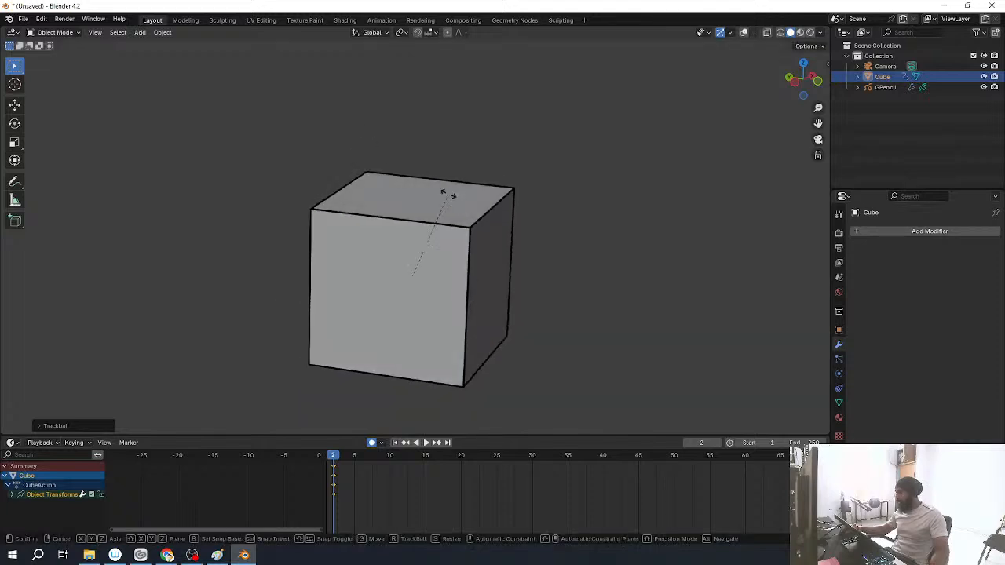
key(r)
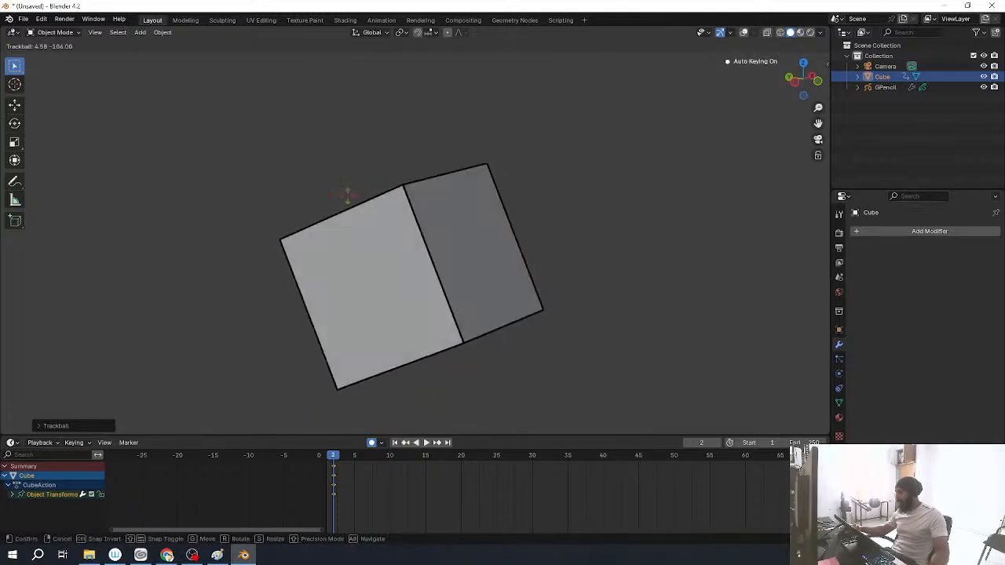
right_click(441, 257)
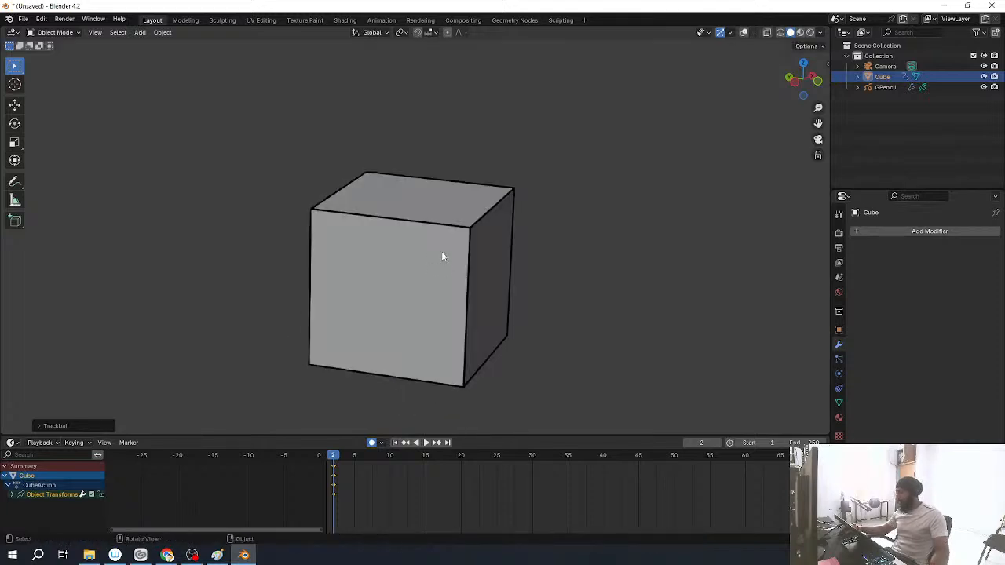
Step: Delete the cube and add a Monkey mesh in its place
scroll(441, 258, down, 5)
key(Delete)
key(shift+a)
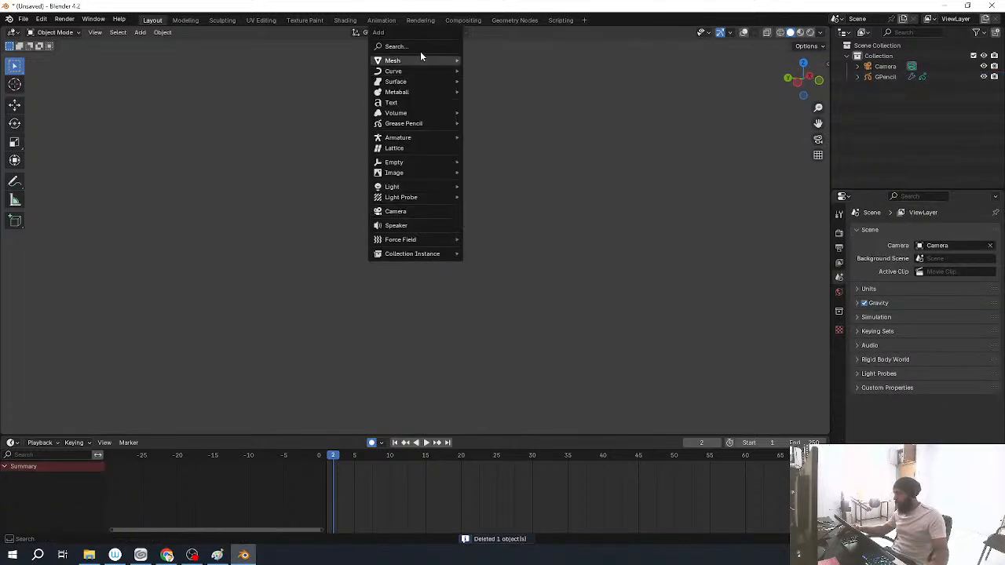
mouse_move(421, 58)
click(503, 144)
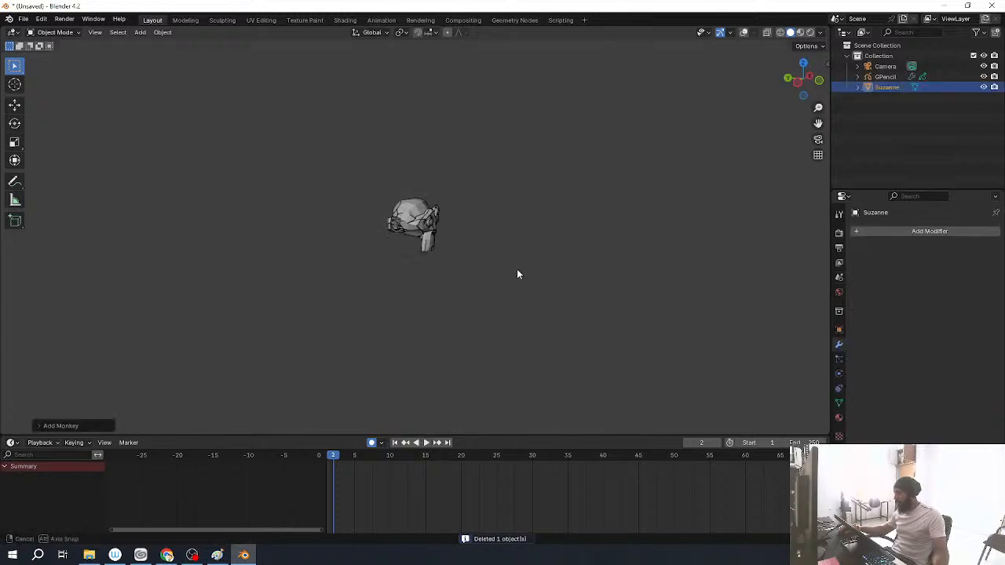
Step: Try a trackball rotation of the monkey head in the camera view to preview its outlines
scroll(495, 275, up, 8)
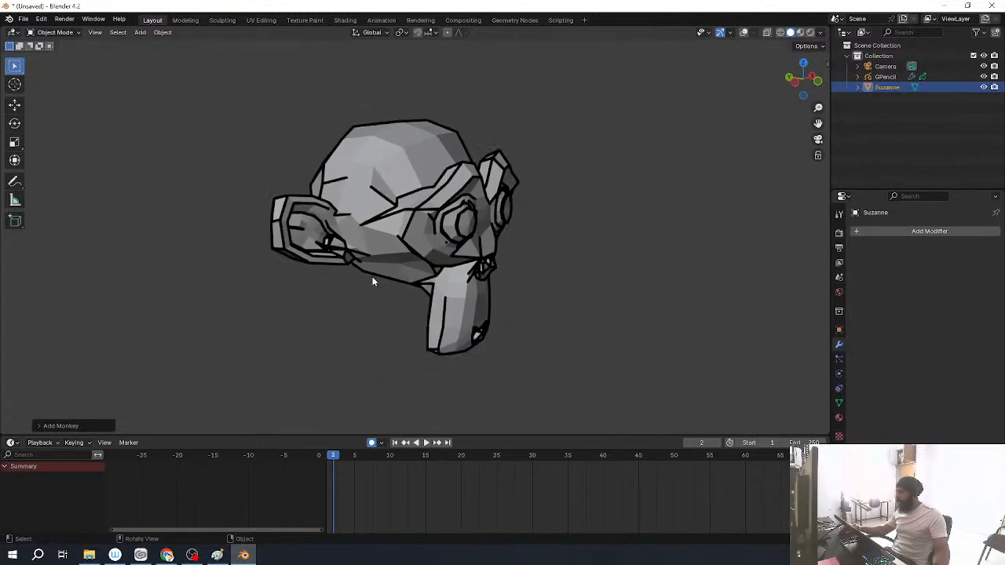
key(r)
key(r)
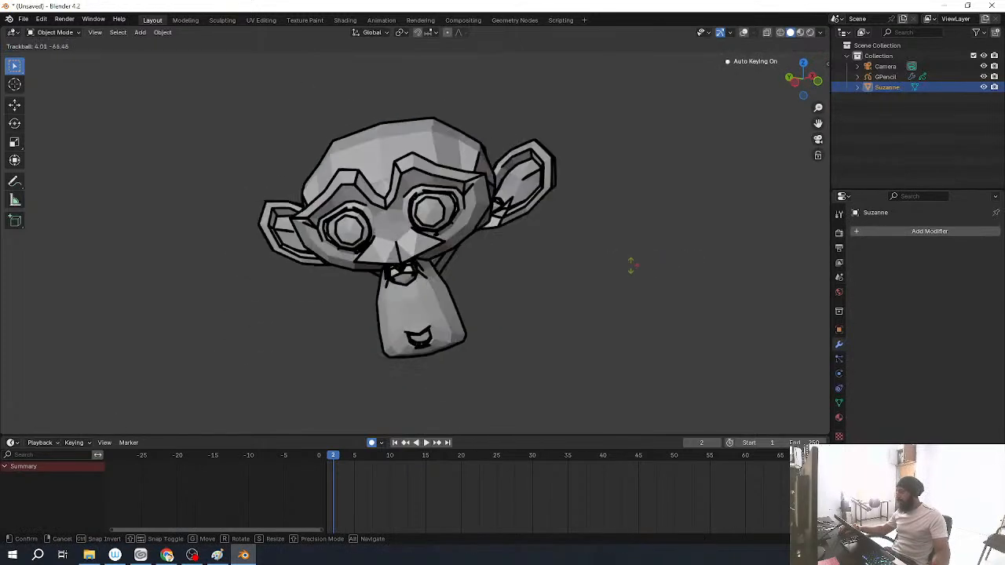
right_click(502, 232)
Step: Apply Shade Smooth to the monkey head
click(442, 174)
right_click(442, 175)
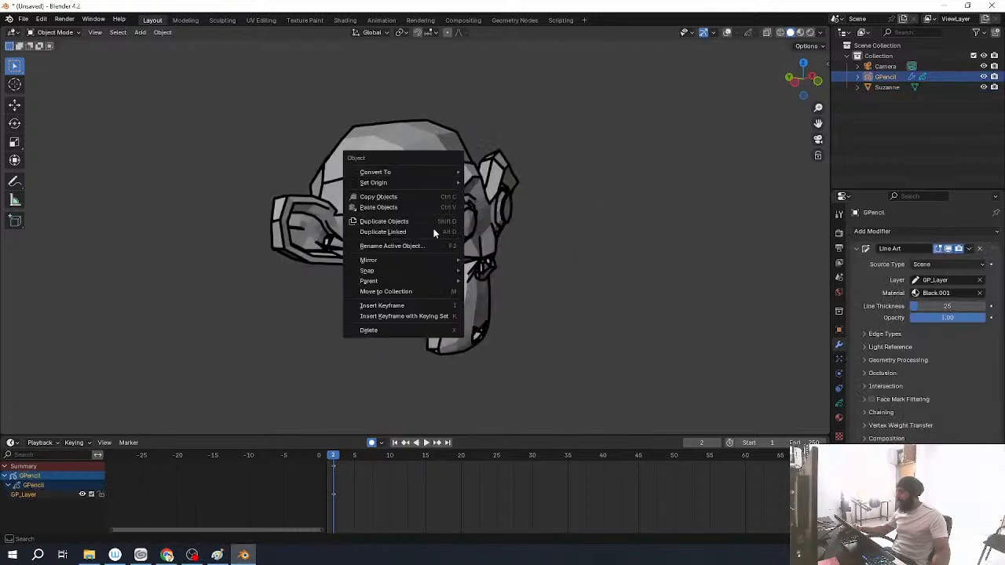
click(395, 154)
right_click(367, 157)
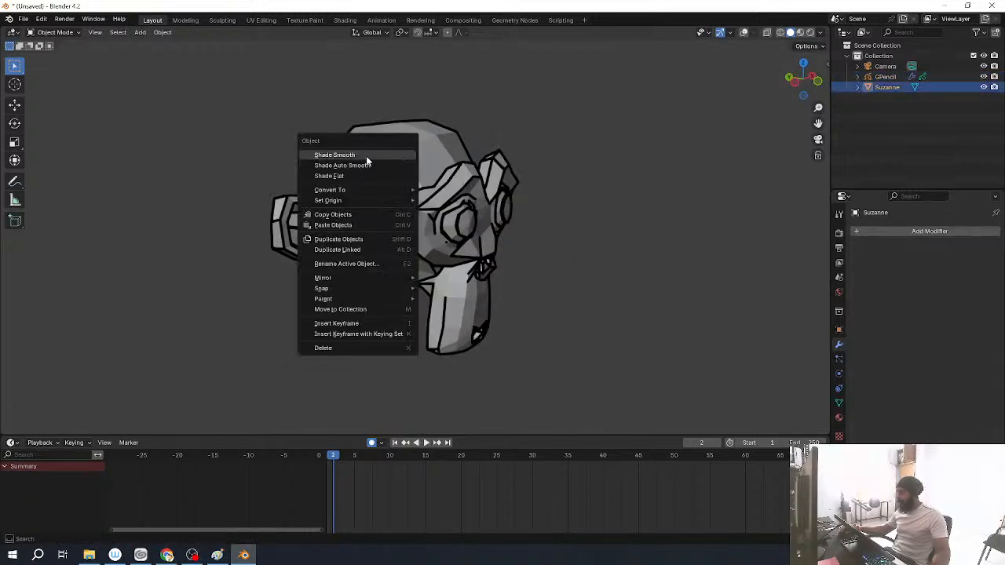
click(367, 156)
Step: Try rotating the smooth-shaded monkey head freely to preview its simplified outlines
key(r)
key(r)
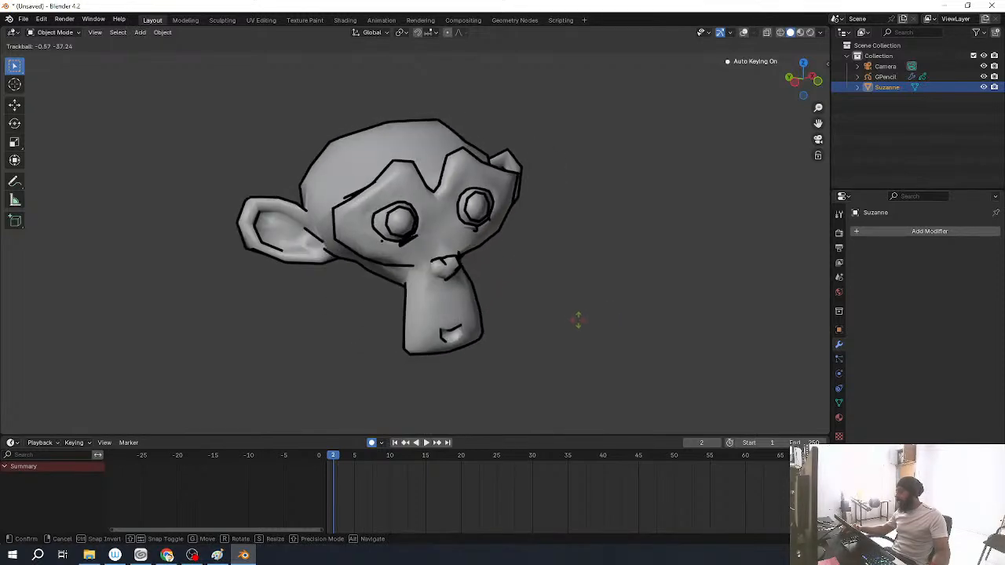
click(571, 313)
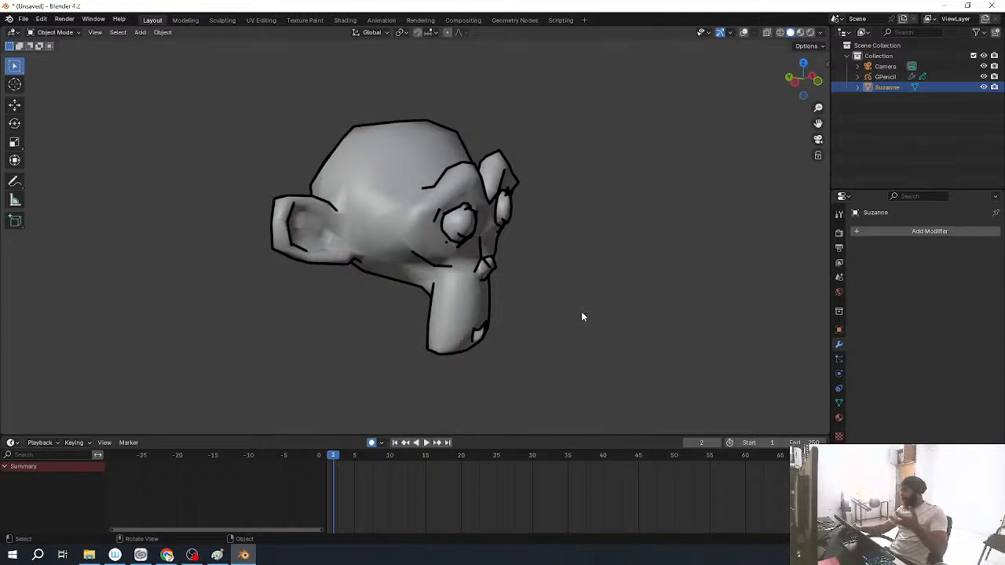
Step: Examine the smooth-shaded monkey's outlines up close in the camera view and from other angles outside it
scroll(496, 301, up, 4)
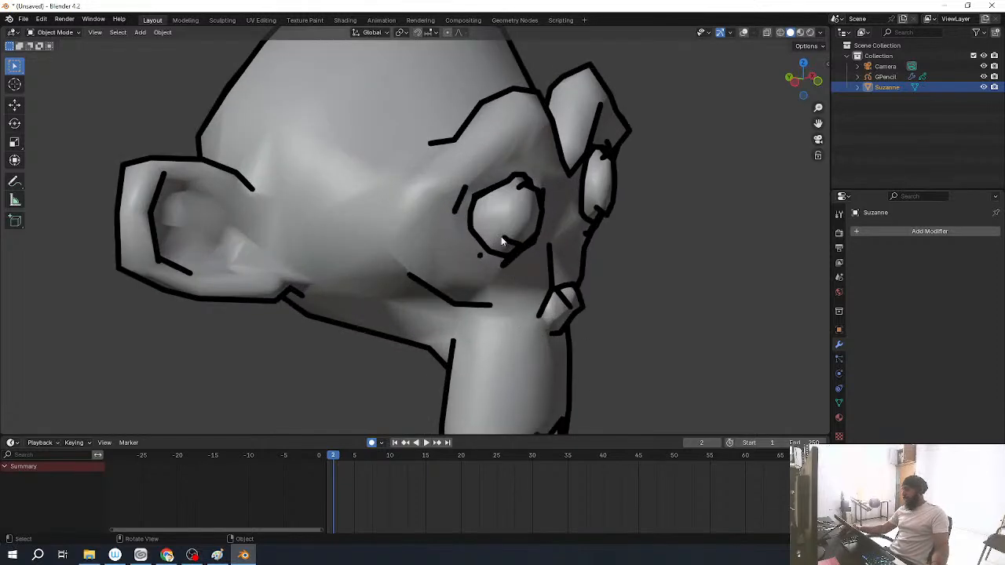
scroll(594, 279, down, 3)
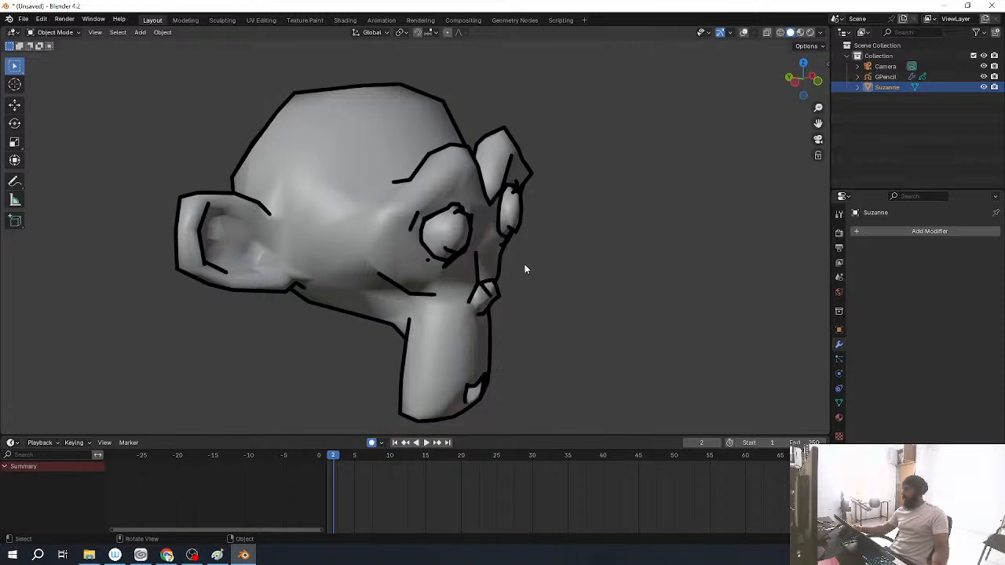
shift+middle_drag(358, 231, 358, 212)
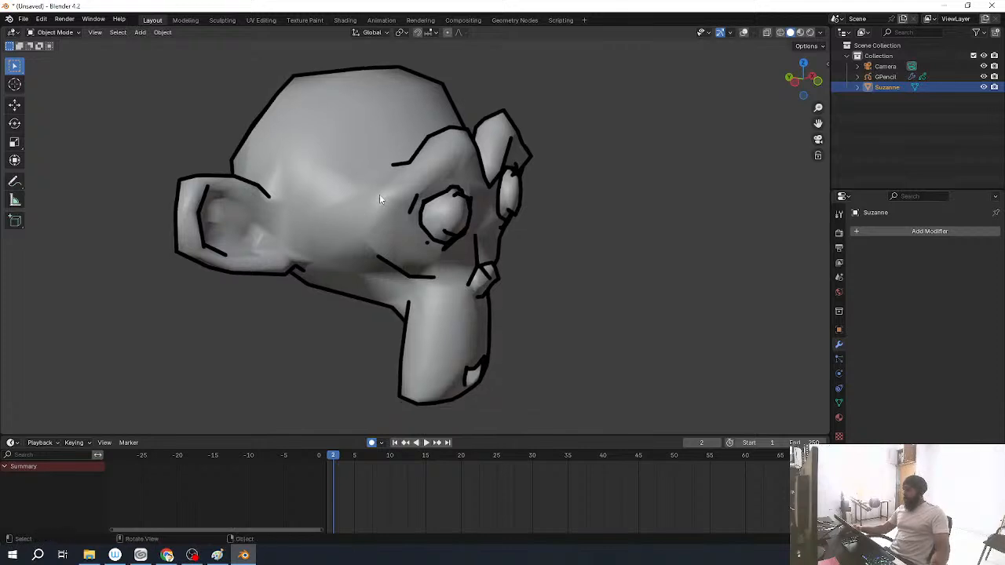
scroll(666, 299, down, 8)
middle_drag(662, 301, 639, 325)
scroll(527, 303, up, 4)
middle_drag(526, 297, 454, 294)
scroll(455, 294, down, 4)
Step: Show the viewport overlays again and delete the GPencil line object from the monkey scene
key(z)
click(458, 207)
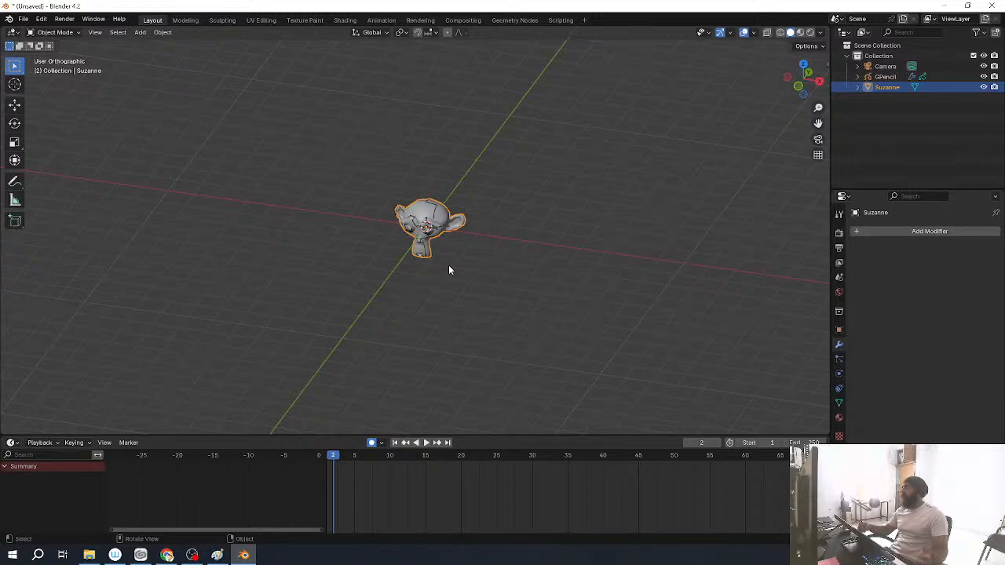
middle_drag(448, 265, 465, 210)
scroll(479, 240, up, 5)
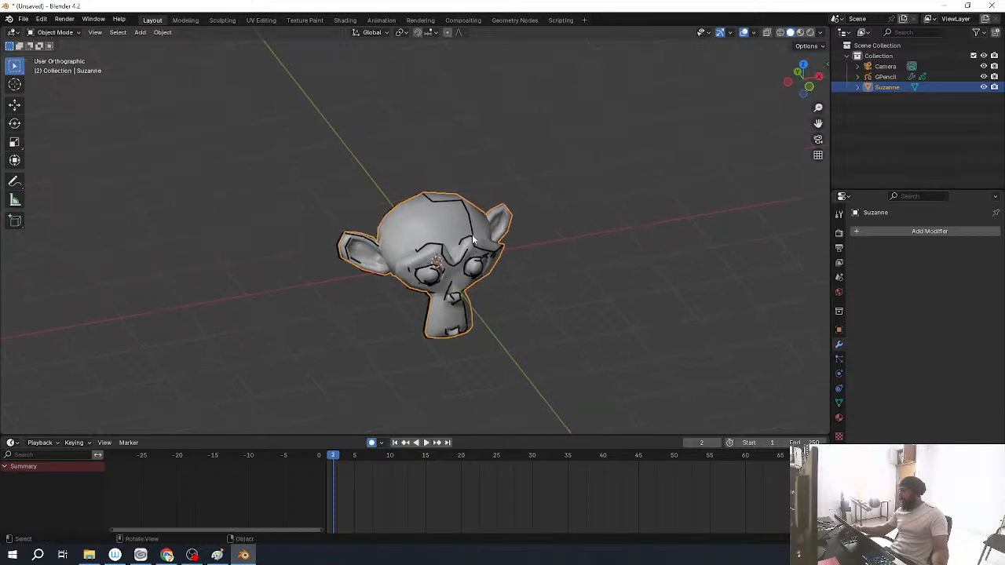
click(465, 208)
key(x)
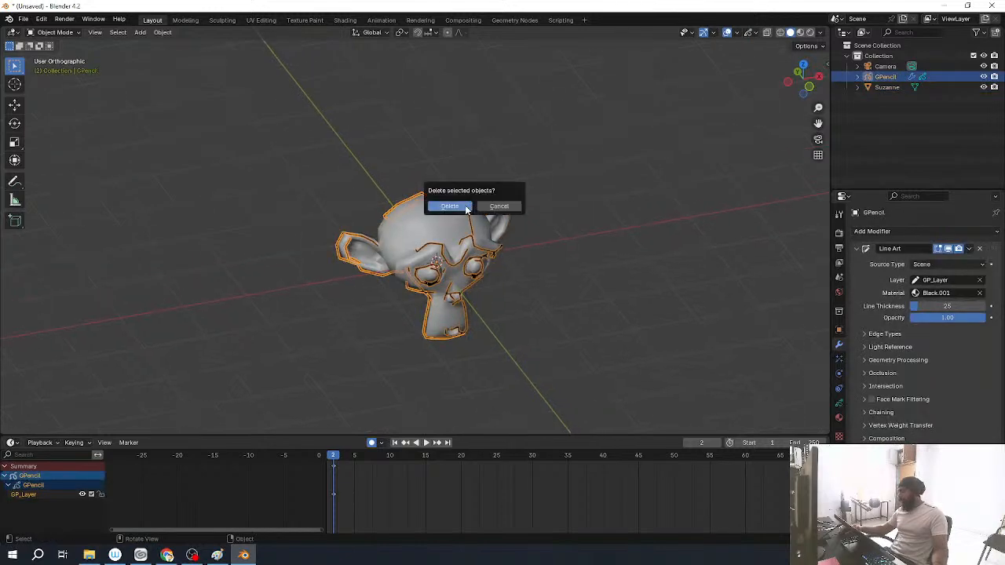
click(465, 207)
Step: Add a Grease Pencil Scene Line Art object to outline the whole scene
key(shift+a)
mouse_move(538, 260)
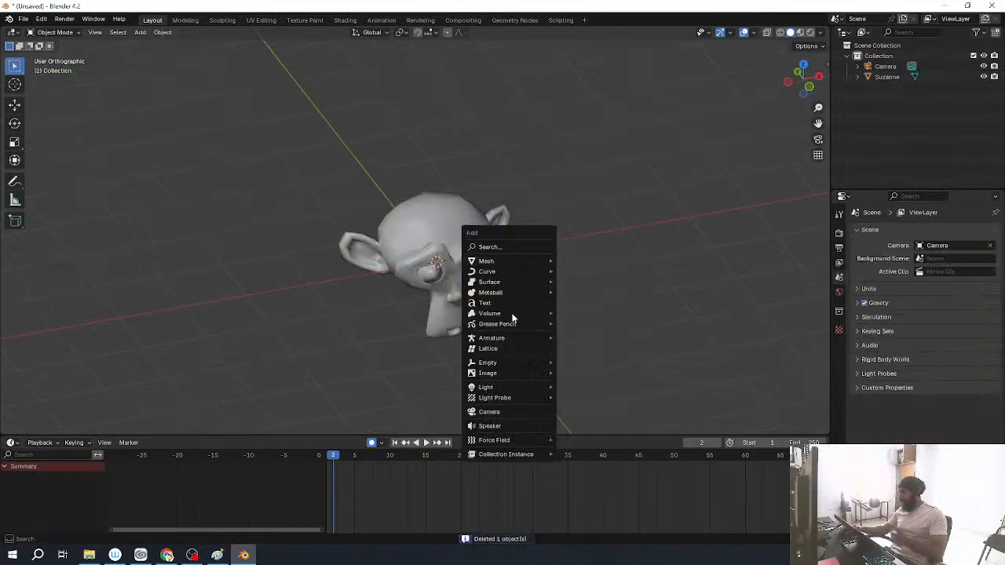
mouse_move(513, 323)
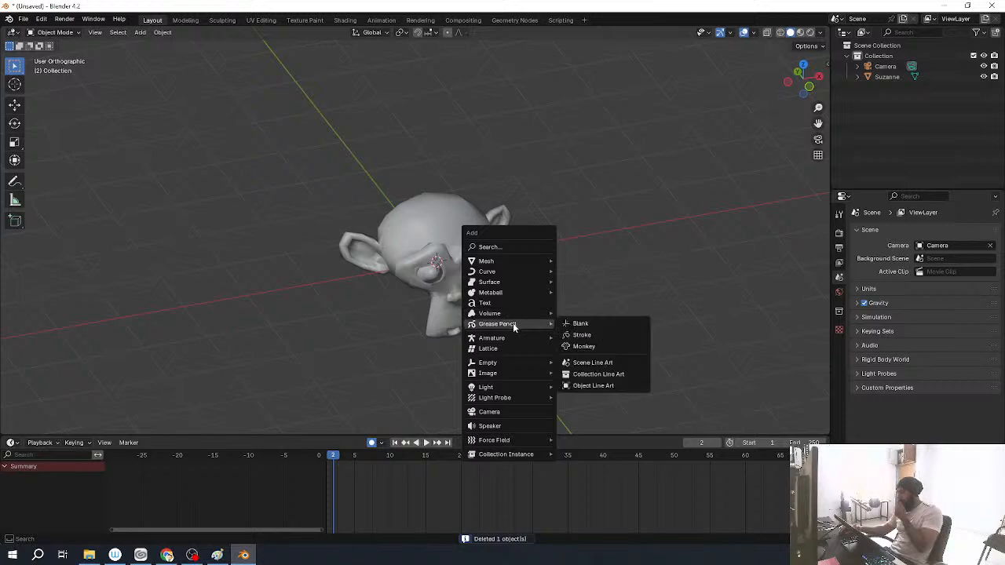
click(614, 364)
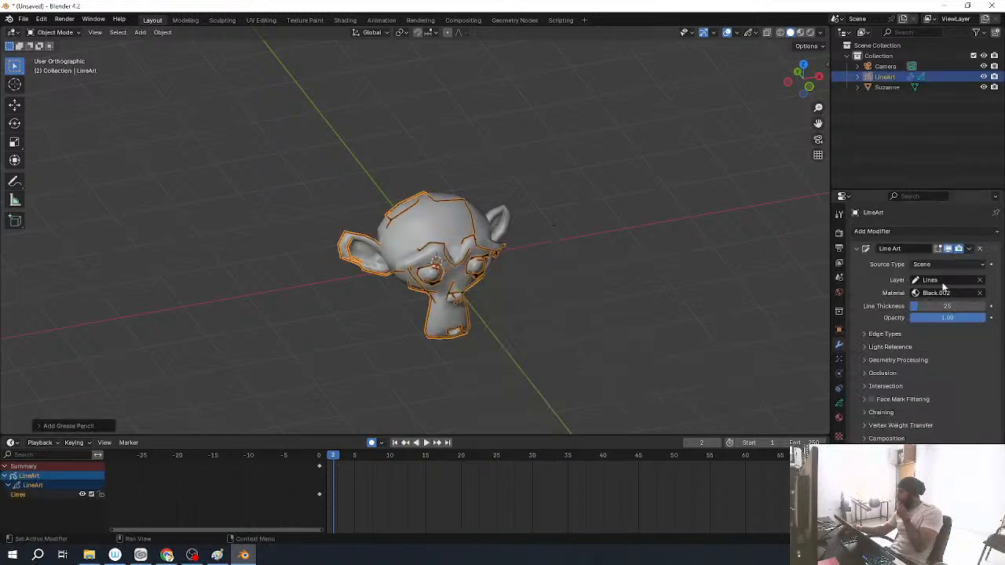
Step: Hide the viewport overlays, deselect the line art and examine the outlined monkey from different angles
middle_drag(524, 328, 512, 320)
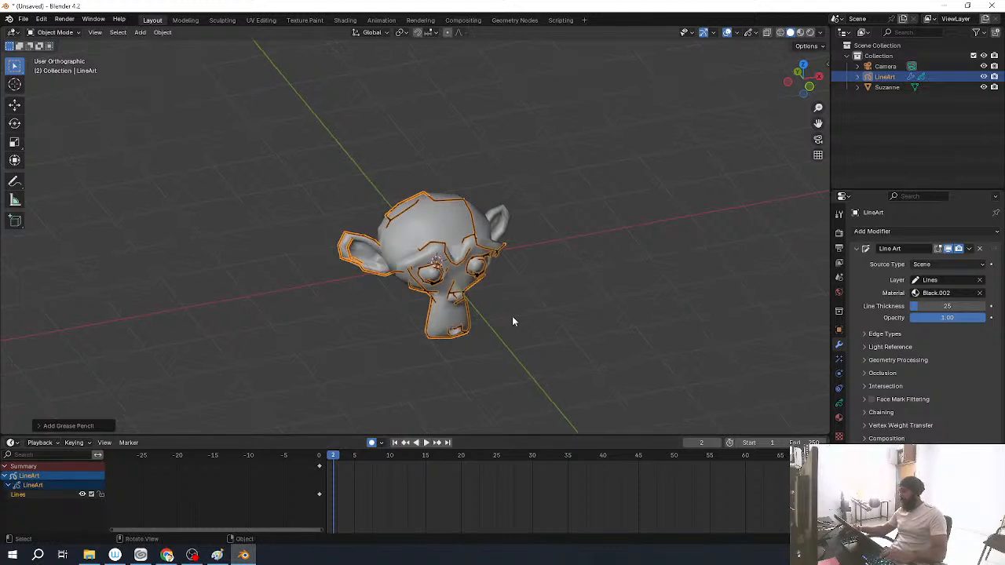
key(KP_0)
scroll(534, 291, down, 10)
key(alt+shift+z)
scroll(471, 271, up, 5)
middle_drag(538, 280, 540, 252)
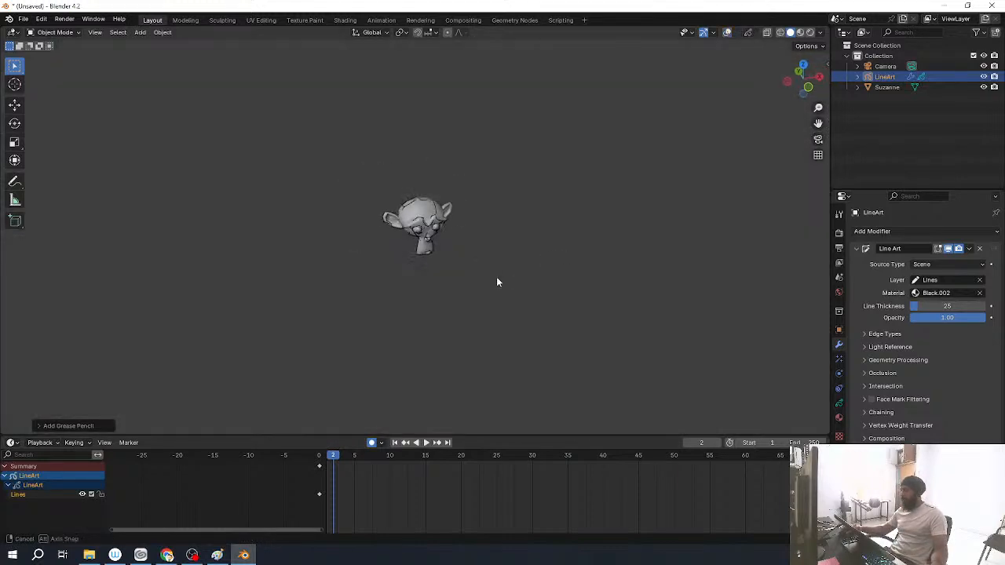
click(540, 252)
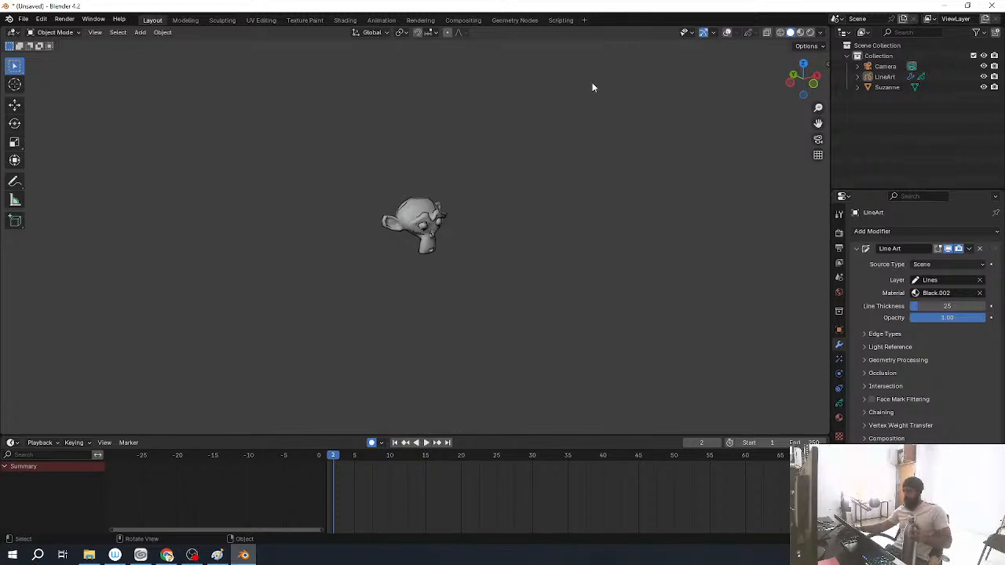
click(217, 555)
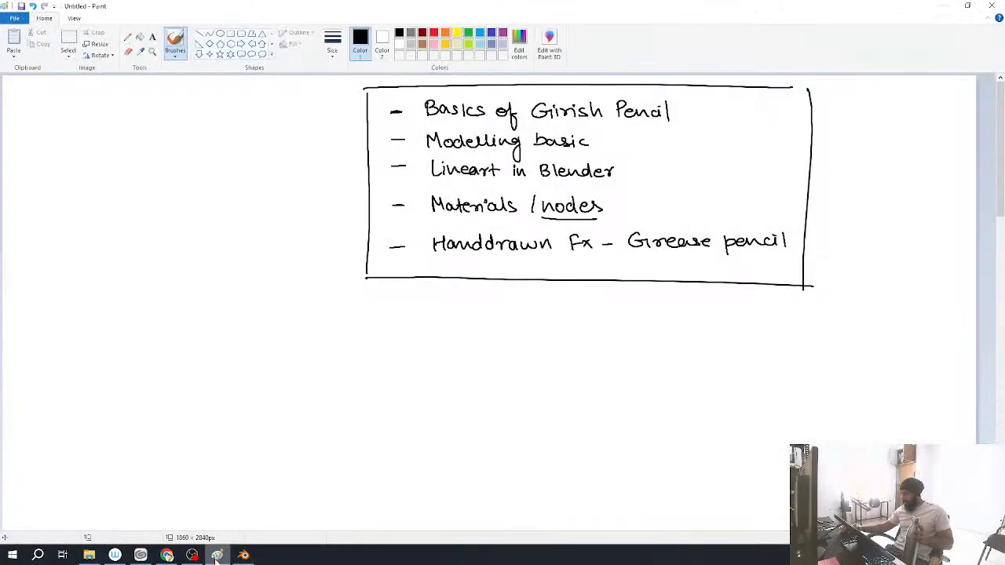
click(216, 555)
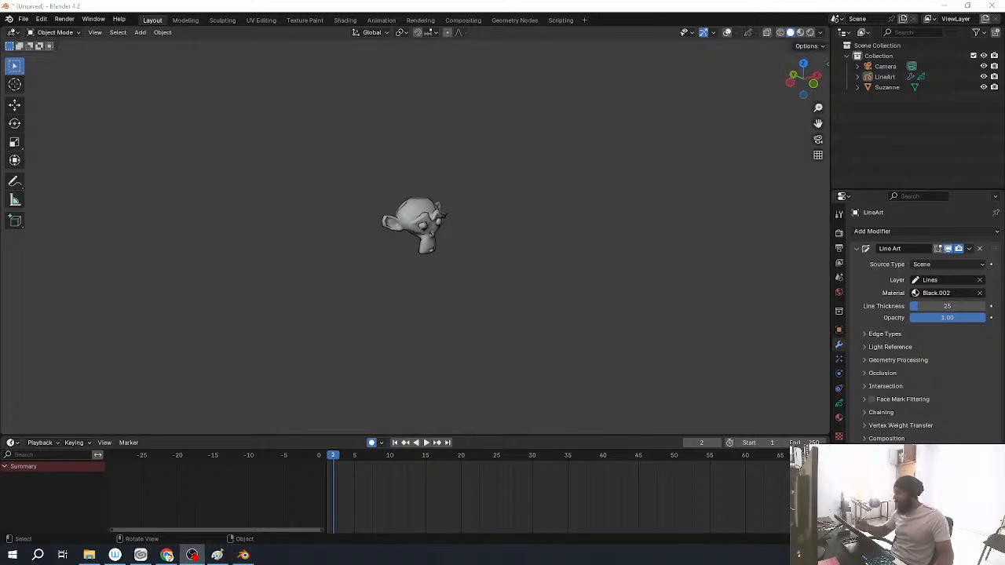
click(23, 19)
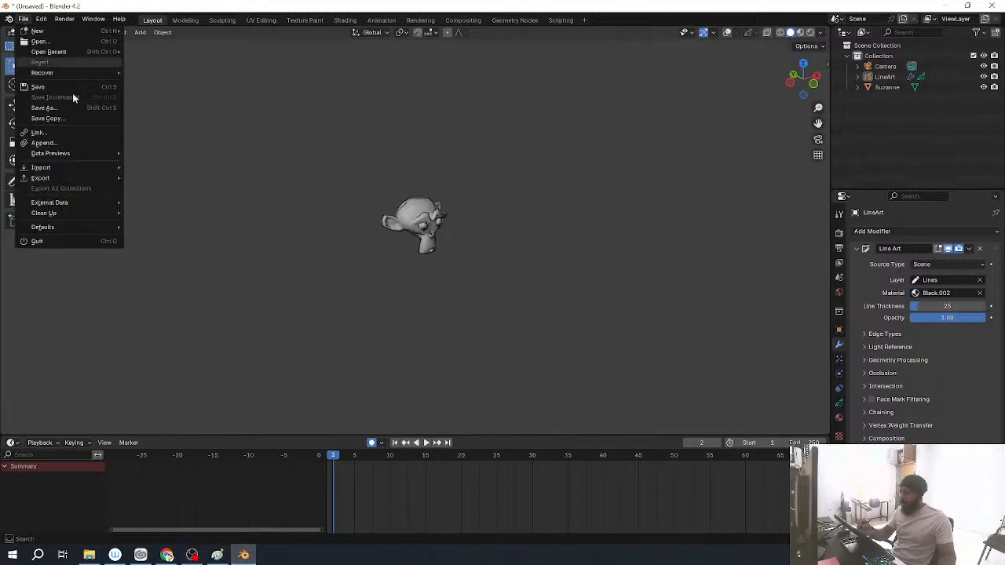
Step: Switch to Paint and sketch a tyre outline with a hub and bolt holes below the boxed topic list
click(216, 555)
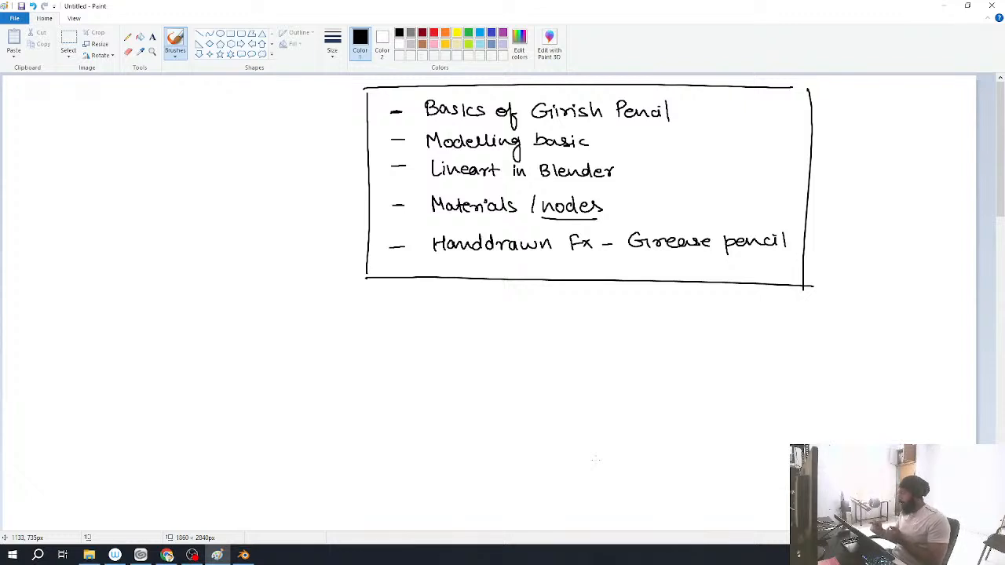
drag(292, 342, 358, 354)
mouse_move(292, 341)
mouse_down()
mouse_move(284, 363)
mouse_move(295, 440)
mouse_up()
drag(358, 344, 366, 429)
drag(294, 437, 361, 440)
mouse_move(354, 358)
mouse_down()
mouse_move(361, 426)
mouse_move(352, 355)
mouse_move(346, 404)
mouse_move(358, 380)
mouse_move(345, 412)
mouse_up()
click(357, 402)
click(343, 391)
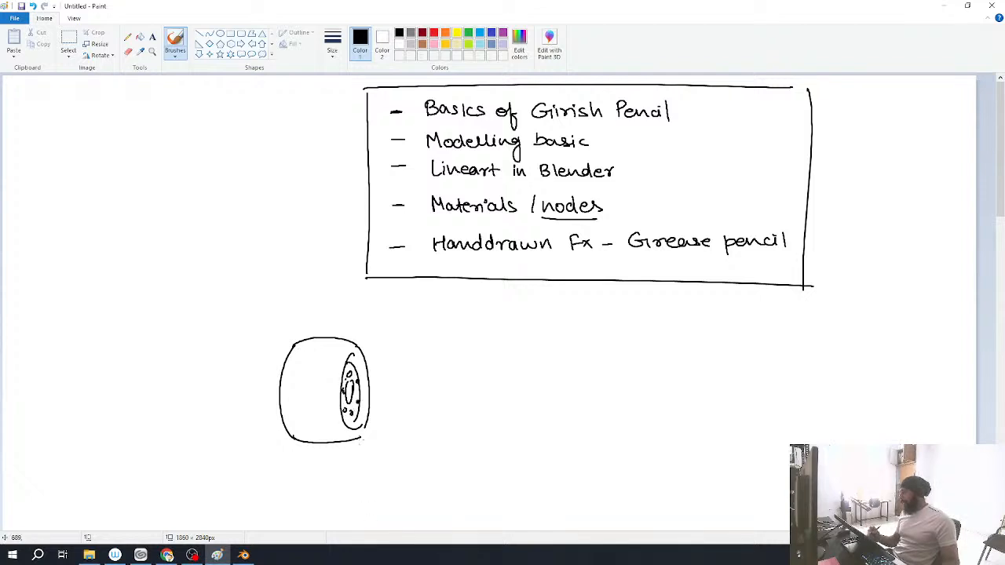
Step: Draw a centre groove and slanted tread lines across the tyre's face
drag(318, 343, 318, 433)
drag(306, 385, 336, 368)
mouse_move(307, 392)
mouse_down()
mouse_move(333, 376)
mouse_move(304, 385)
mouse_up()
drag(294, 370, 307, 381)
mouse_move(285, 414)
mouse_down()
mouse_move(307, 401)
mouse_move(302, 393)
mouse_move(336, 409)
mouse_up()
mouse_move(312, 436)
mouse_down()
mouse_move(340, 420)
mouse_move(308, 435)
mouse_up()
mouse_move(315, 364)
mouse_down()
mouse_move(340, 350)
mouse_move(306, 351)
mouse_up()
drag(316, 345, 324, 340)
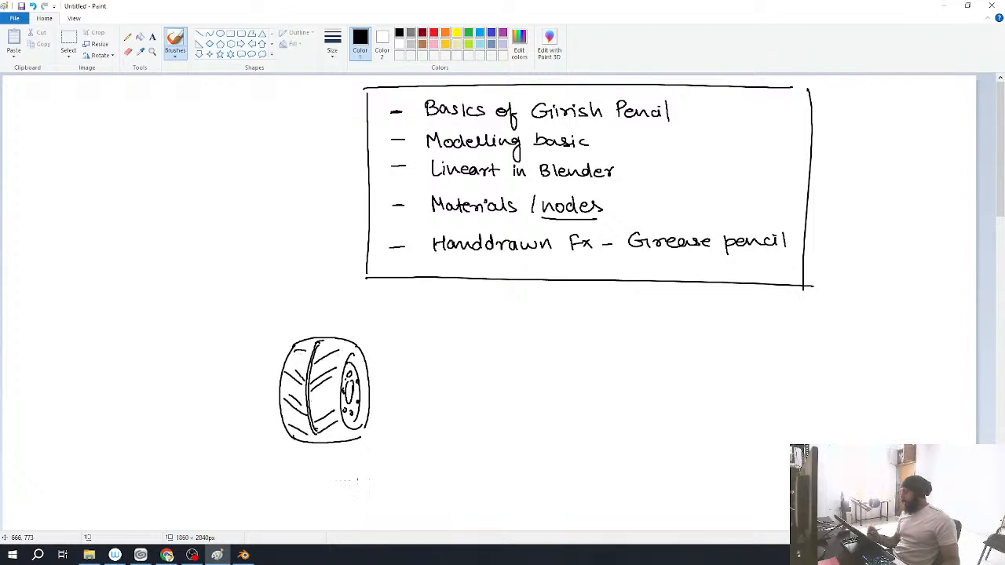
Step: Draw a flat, narrow patch of ground beneath the tyre, redrawing the misplaced edge stroke
mouse_move(287, 440)
mouse_down()
mouse_move(237, 445)
mouse_move(431, 445)
mouse_up()
drag(357, 438, 459, 447)
key(ctrl+z)
drag(359, 437, 444, 443)
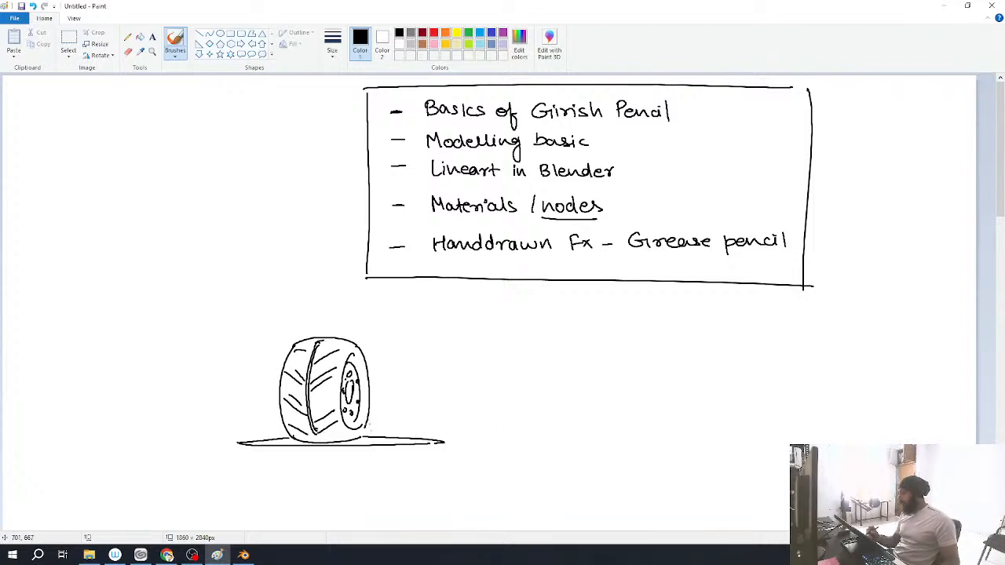
Step: Draw a curved rotation arrow in front of the tyre and a smoke cloud trailing behind it
mouse_move(269, 343)
mouse_down()
mouse_move(256, 402)
mouse_move(261, 391)
mouse_up()
mouse_move(369, 424)
mouse_down()
mouse_move(405, 397)
mouse_move(391, 365)
mouse_move(535, 405)
mouse_move(468, 421)
mouse_move(538, 414)
mouse_up()
key(ctrl+z)
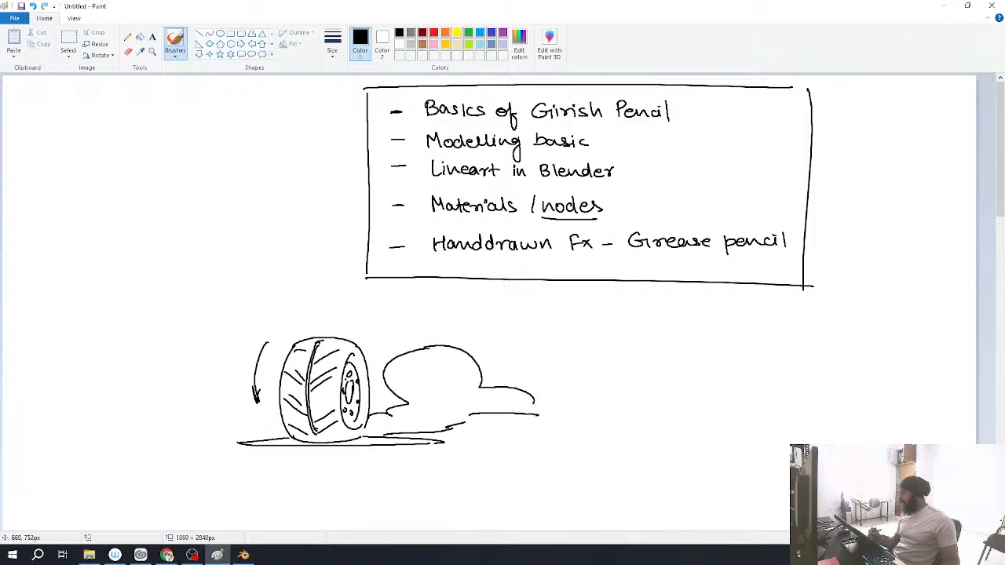
Step: Mark the spot where the smoke meets the tyre with dark strokes, and undo the extra arrow inside the cloud
mouse_move(365, 431)
mouse_down()
mouse_move(380, 410)
mouse_move(413, 404)
mouse_move(399, 435)
mouse_move(361, 442)
mouse_move(374, 414)
mouse_move(374, 429)
mouse_move(398, 433)
mouse_move(359, 436)
mouse_up()
key(ctrl+z)
drag(427, 405, 401, 421)
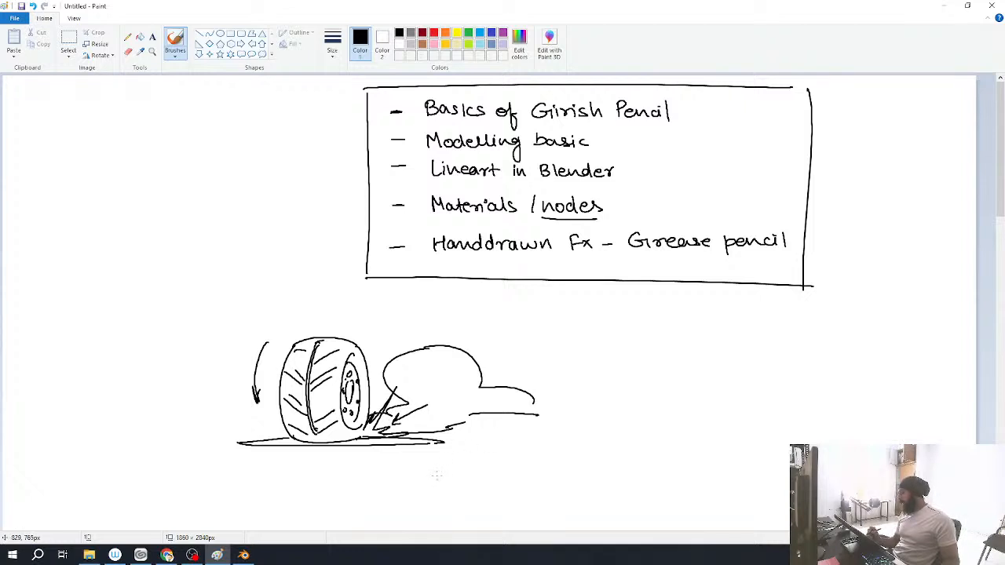
key(ctrl+z)
key(ctrl+z)
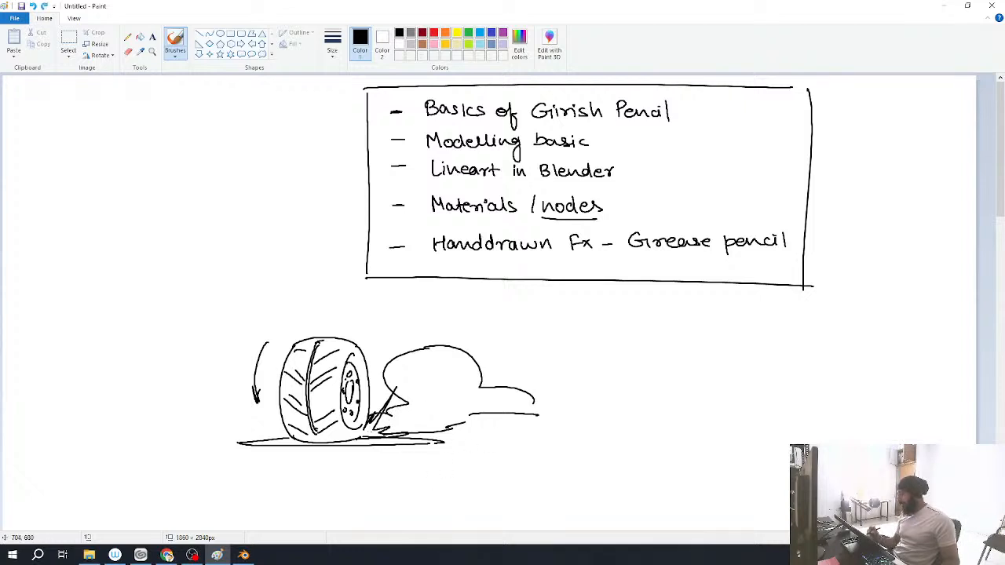
Step: Draw an arrow pointing down at the top of the smoke cloud
drag(483, 306, 461, 342)
drag(471, 336, 463, 344)
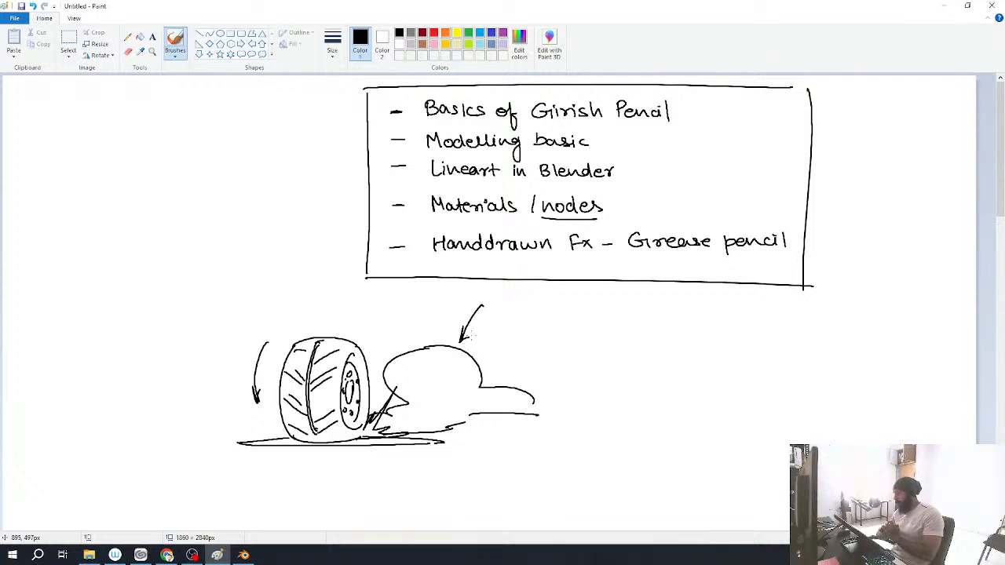
drag(430, 416, 384, 428)
mouse_move(393, 419)
mouse_down()
mouse_move(380, 428)
mouse_move(393, 428)
mouse_up()
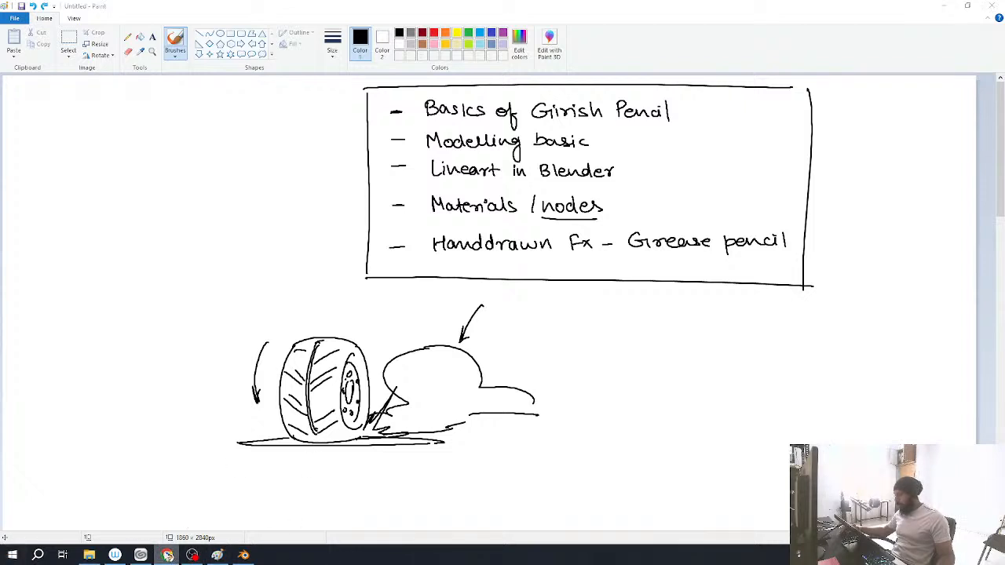
Step: Switch to Blender and start a new General file without saving the monkey scene
click(244, 555)
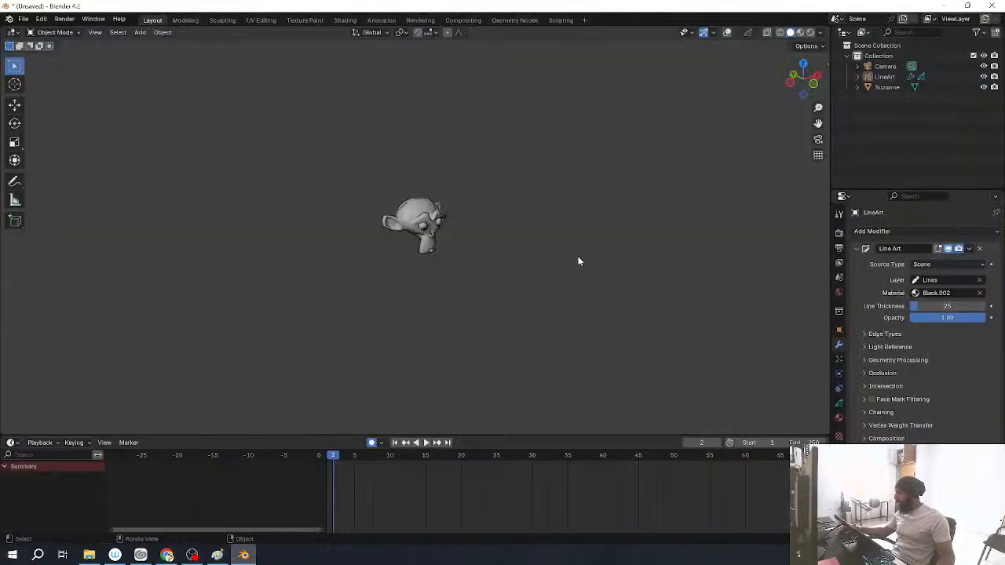
click(23, 18)
mouse_move(37, 31)
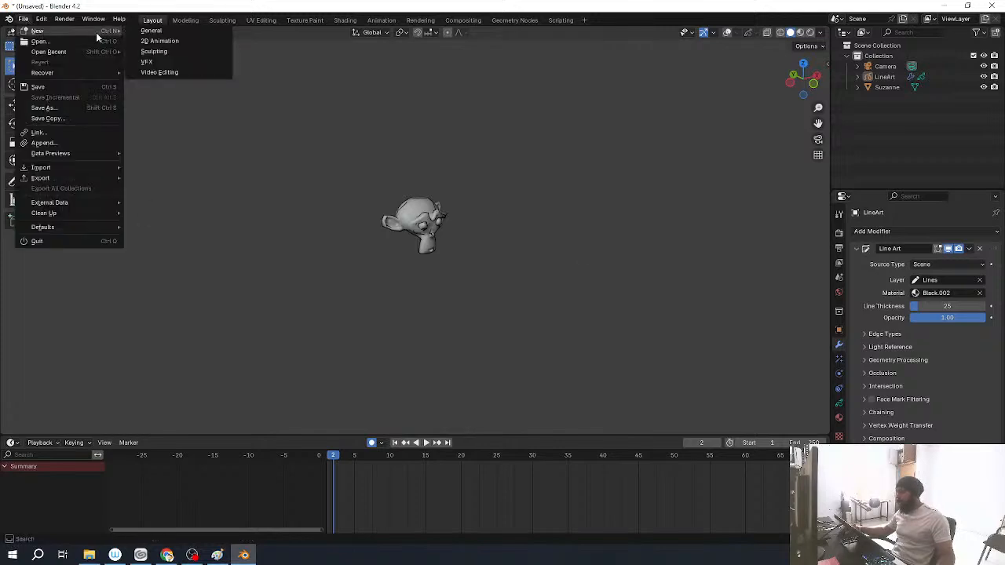
click(152, 31)
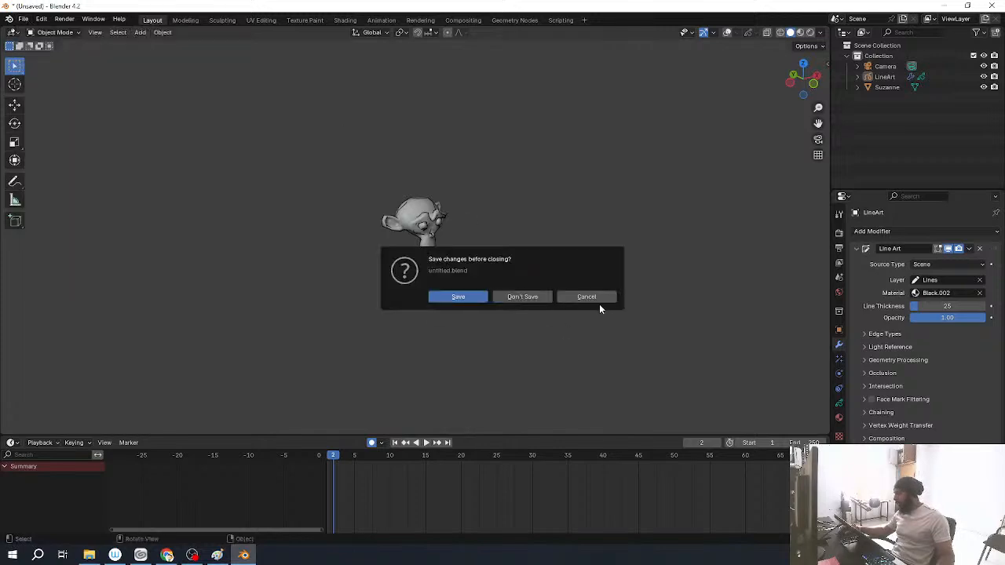
click(522, 297)
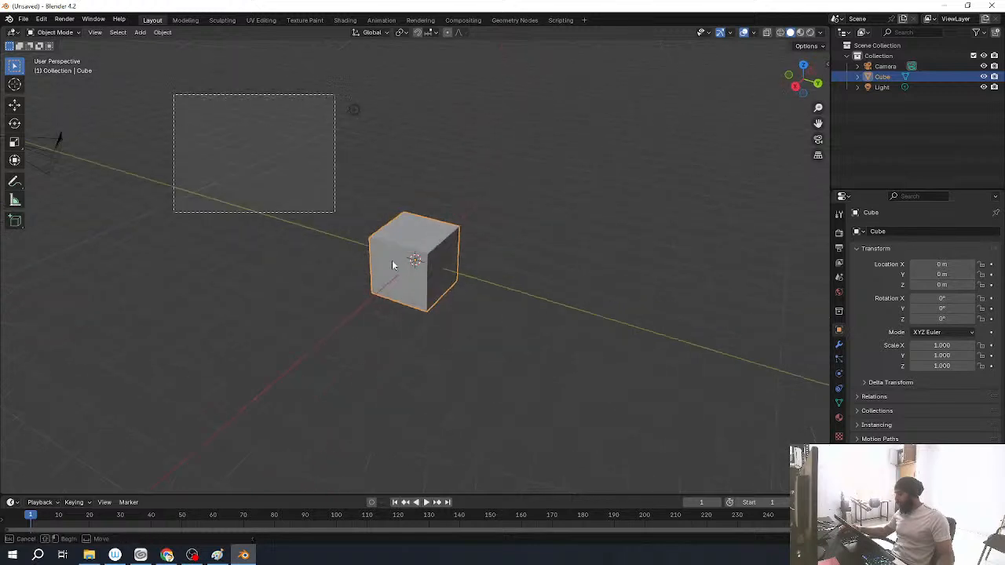
Step: Delete all the default objects and add a Torus mesh to the empty scene
scroll(342, 264, down, 4)
key(a)
key(Delete)
key(shift+a)
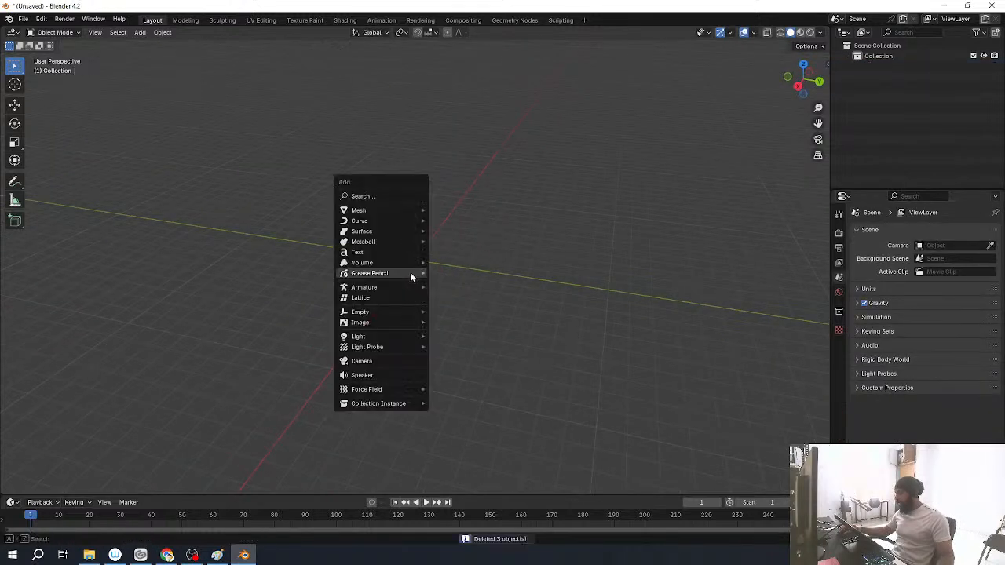
mouse_move(410, 273)
mouse_move(405, 212)
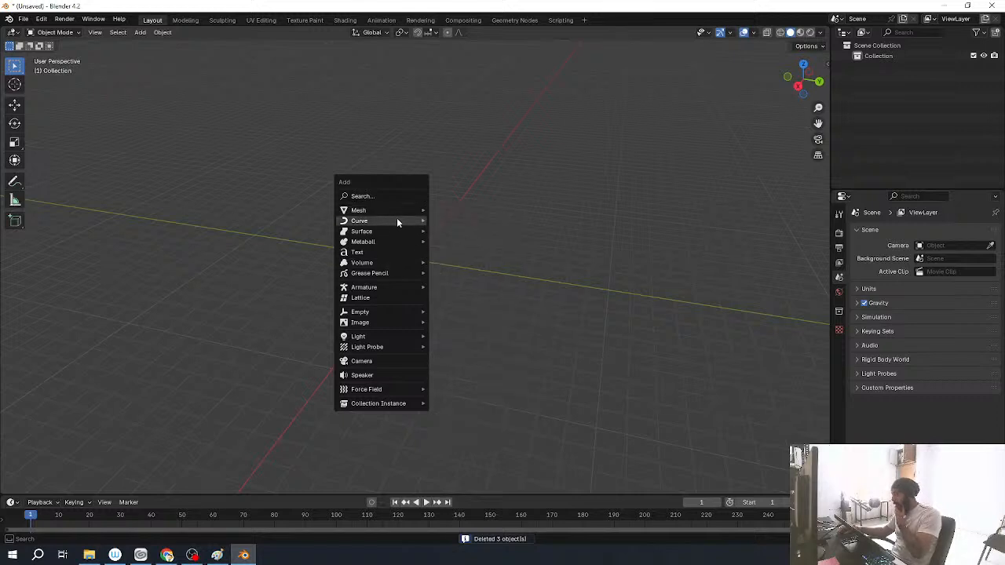
click(463, 284)
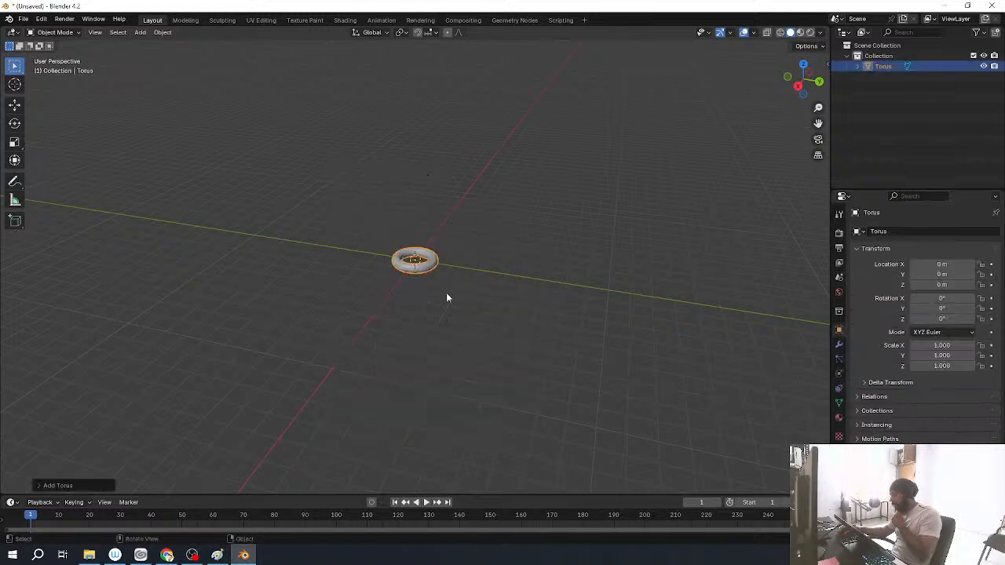
Step: Rotate the torus 90 degrees about the global X axis so it stands upright
scroll(486, 285, up, 6)
text(rx)
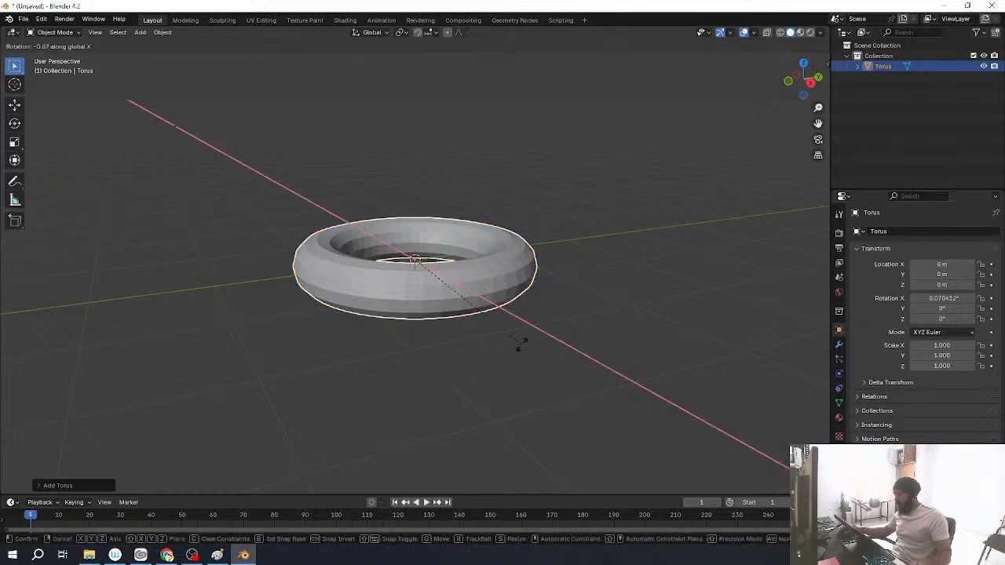
text(90)
key(Return)
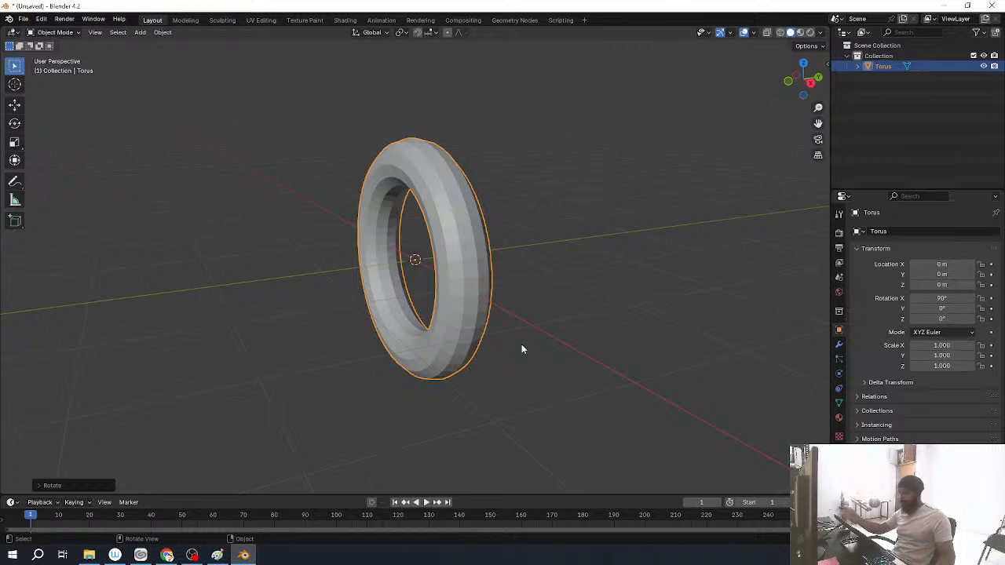
Step: Switch to Paint and handwrite the letter "R" to the right of the smoke sketch
click(218, 555)
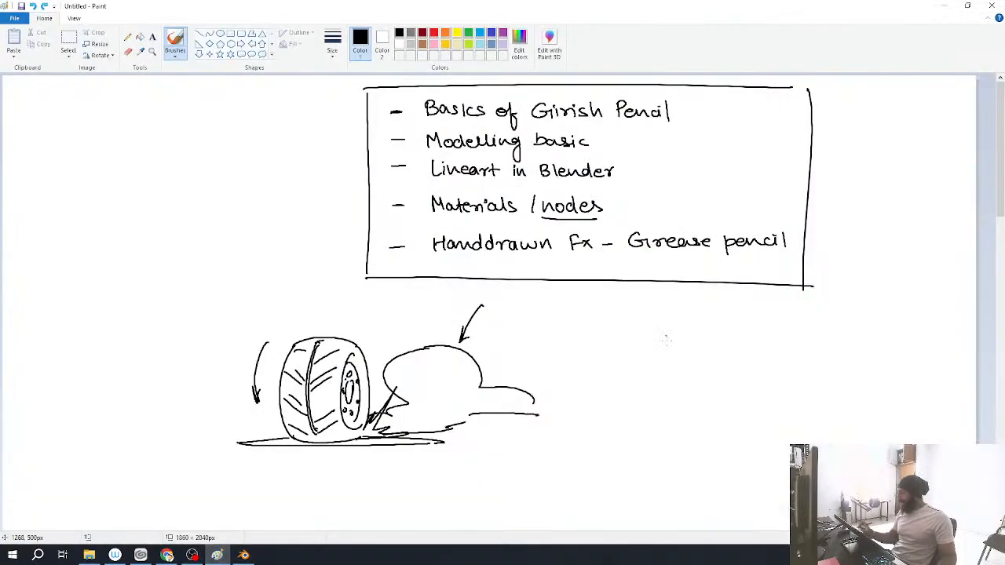
drag(675, 336, 694, 358)
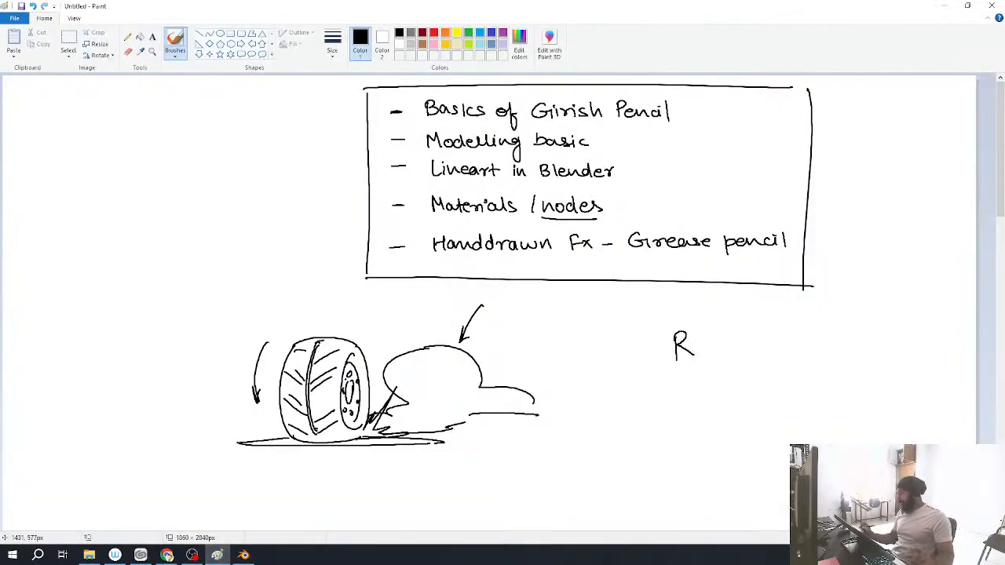
Step: Switch to Blender and try a free rotation of the torus without an axis constraint
key(alt+Tab)
middle_drag(628, 292, 598, 286)
key(r)
right_click(638, 249)
Step: Return to Paint and handwrite "+ x" after the letter R
key(alt+Tab)
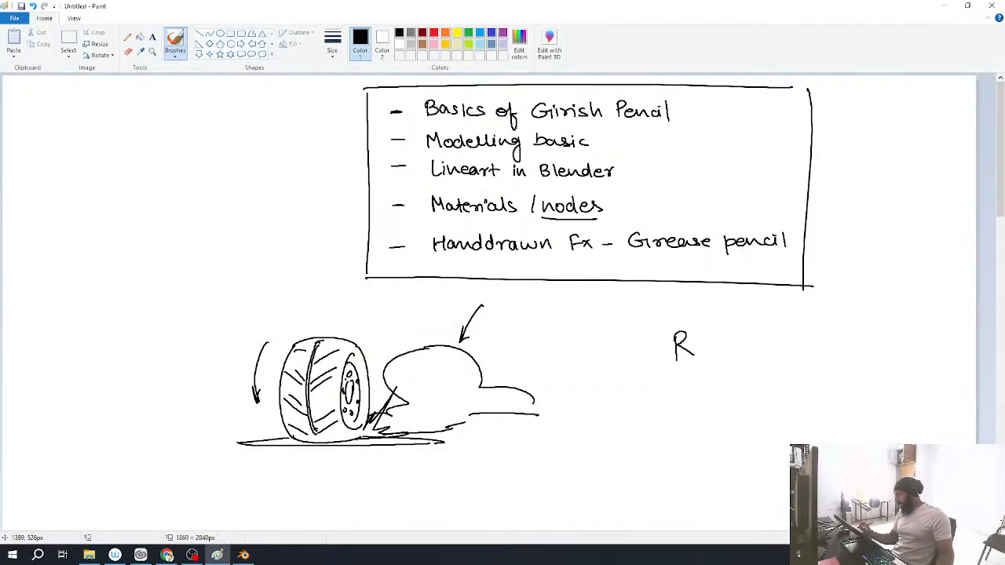
mouse_move(712, 334)
mouse_down()
mouse_move(712, 358)
mouse_move(724, 346)
mouse_move(740, 358)
mouse_up()
drag(740, 340, 760, 358)
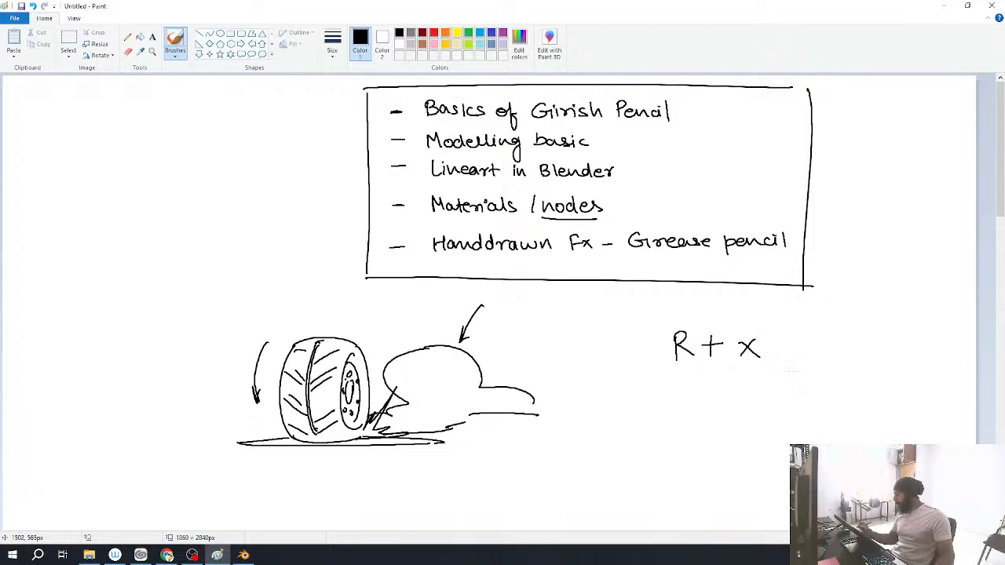
Step: Switch to Blender and try rotating the torus freely about the global X axis
key(alt+Tab)
key(r)
key(x)
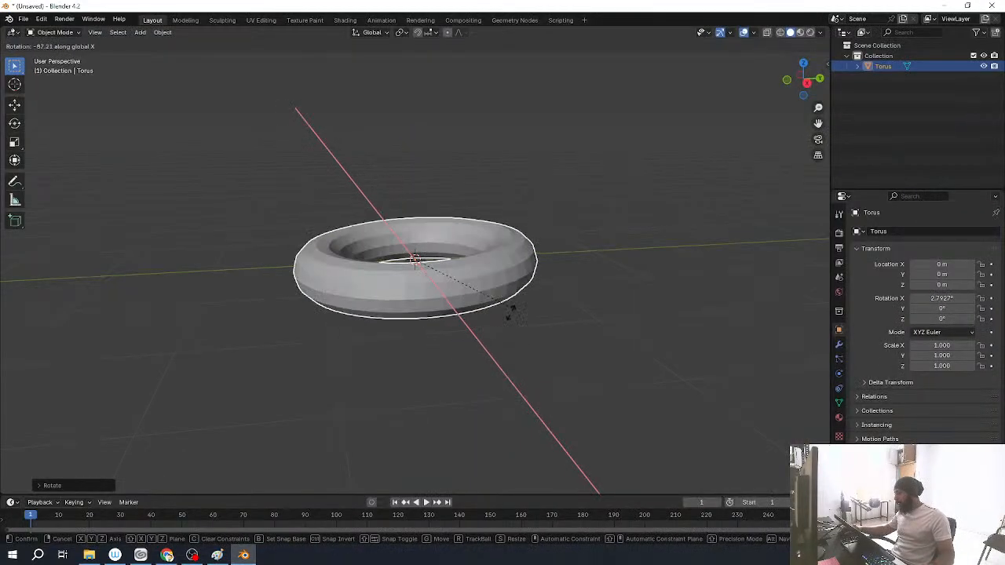
click(575, 308)
Step: Return to Paint, complete the rotation note as "R + x + 90", and underline the R, x and 90
key(alt+Tab)
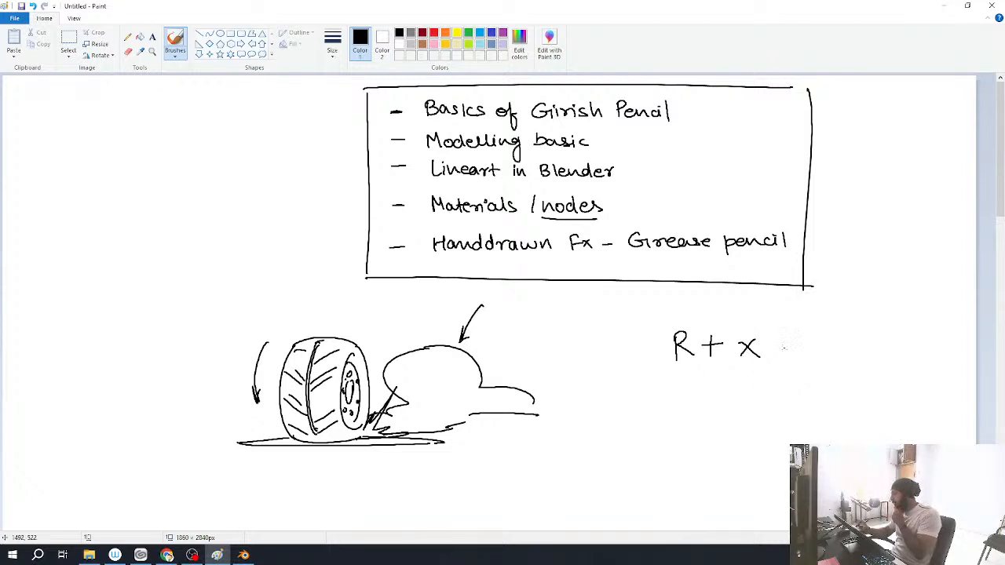
mouse_move(785, 333)
mouse_down()
mouse_move(785, 360)
mouse_move(801, 344)
mouse_up()
drag(666, 367, 764, 373)
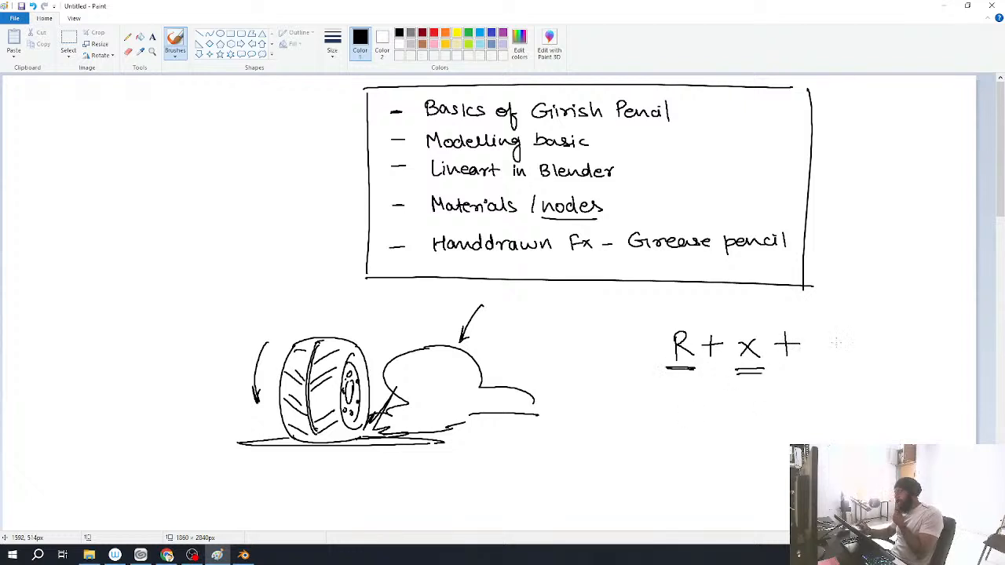
drag(837, 330, 830, 351)
mouse_move(856, 335)
mouse_down()
mouse_move(846, 347)
mouse_move(857, 336)
mouse_up()
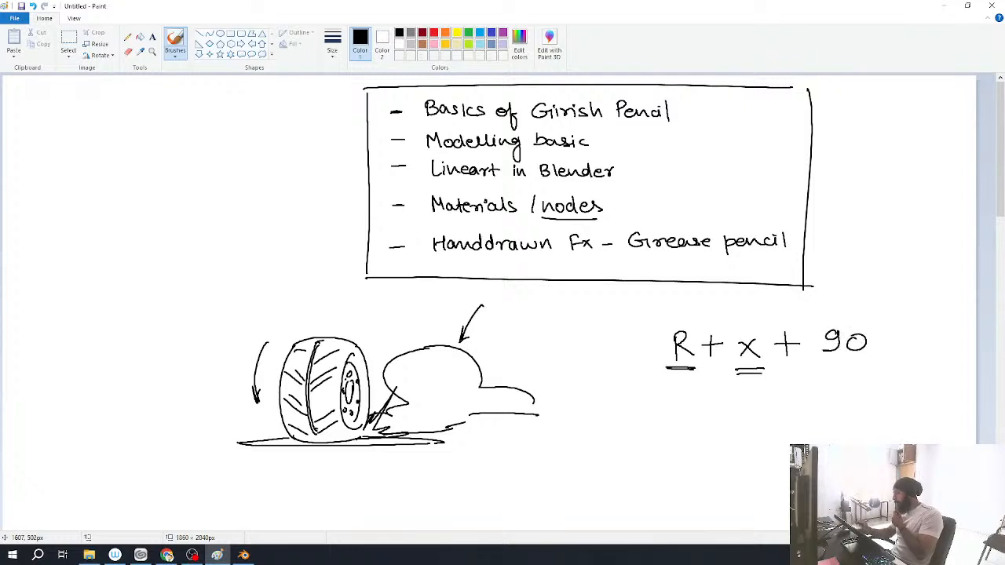
drag(817, 361, 870, 361)
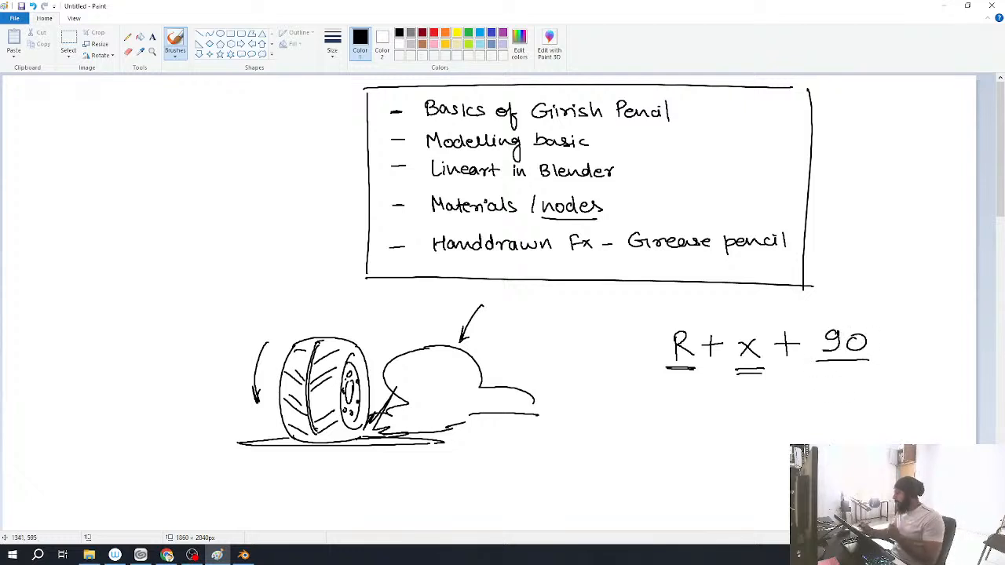
Step: Draw an upward arrow beneath each of the R, x and 90 in the rotation note
mouse_move(681, 410)
mouse_down()
mouse_move(680, 383)
mouse_move(688, 392)
mouse_up()
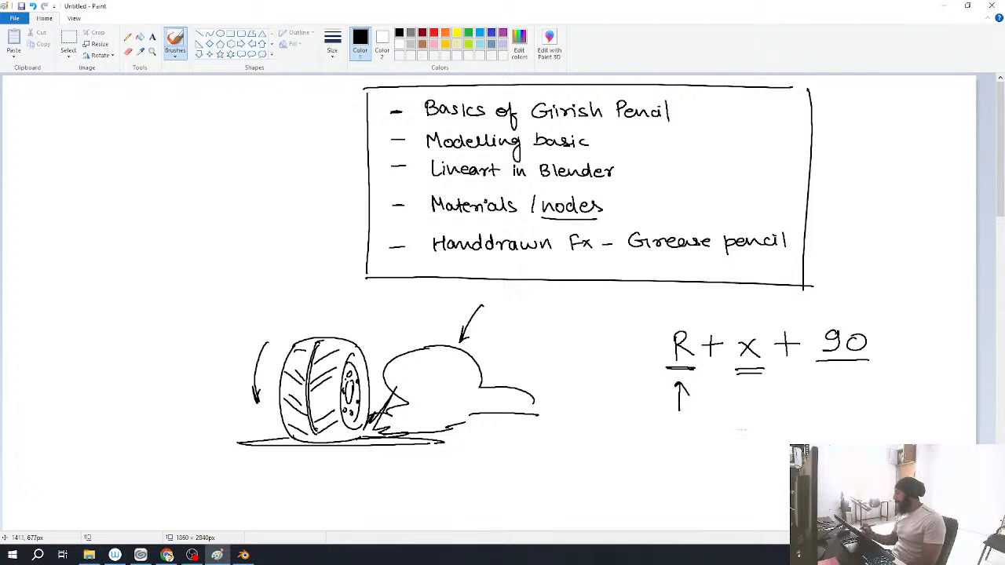
mouse_move(753, 413)
mouse_down()
mouse_move(752, 385)
mouse_move(759, 394)
mouse_up()
mouse_move(841, 400)
mouse_down()
mouse_move(845, 373)
mouse_move(857, 393)
mouse_up()
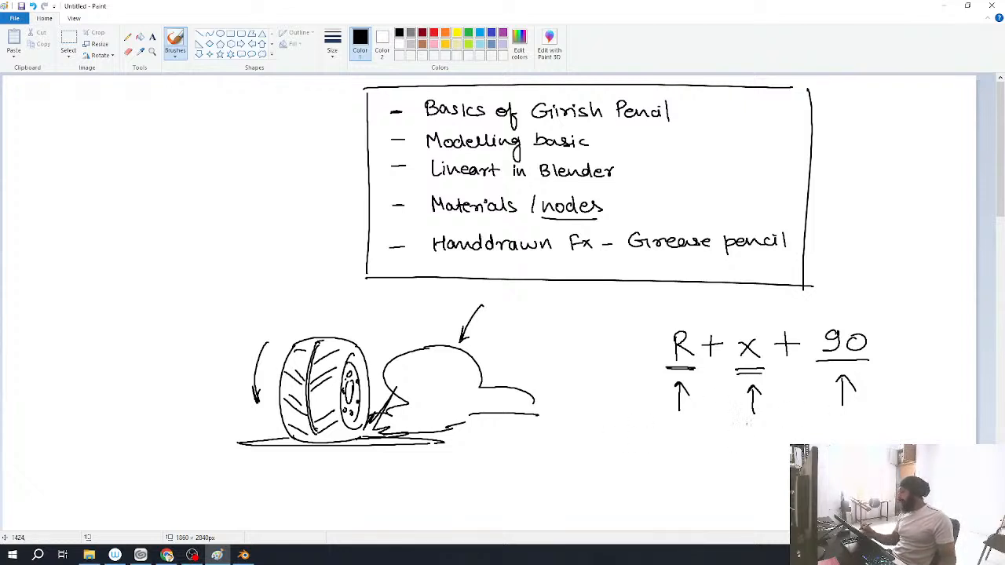
Step: Handwrite a second row starting "R y" below the arrows and redraw the number at its end
mouse_move(738, 437)
mouse_down()
mouse_move(748, 443)
mouse_move(740, 464)
mouse_up()
drag(675, 429, 676, 456)
drag(673, 429, 708, 457)
drag(831, 438, 820, 446)
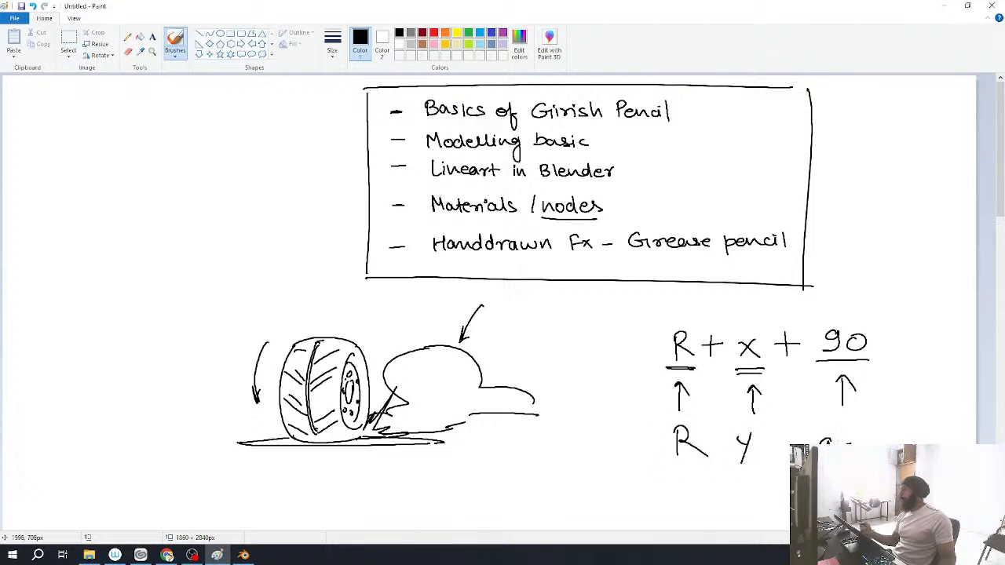
key(ctrl+z)
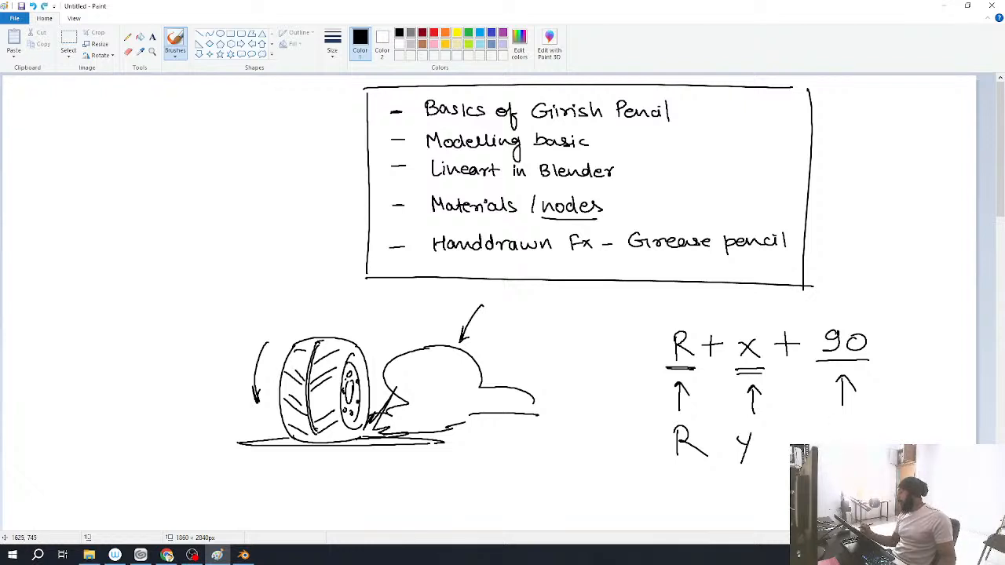
drag(826, 443, 841, 460)
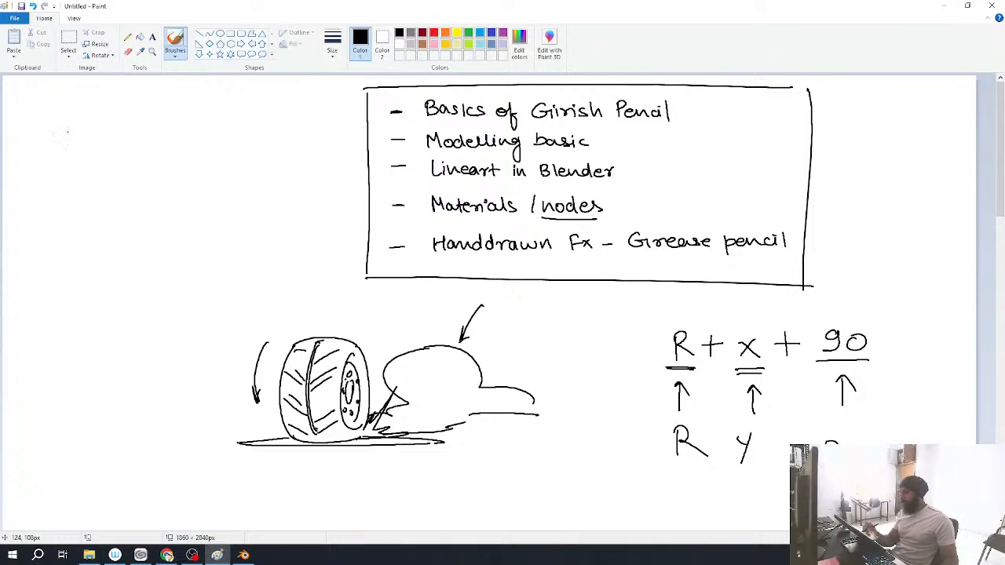
Step: Handwrite the scaling note "S + x + 1/2/3 .1" to the left of the boxed topic list
drag(85, 122, 86, 138)
drag(77, 130, 150, 136)
drag(143, 129, 193, 135)
drag(204, 124, 233, 134)
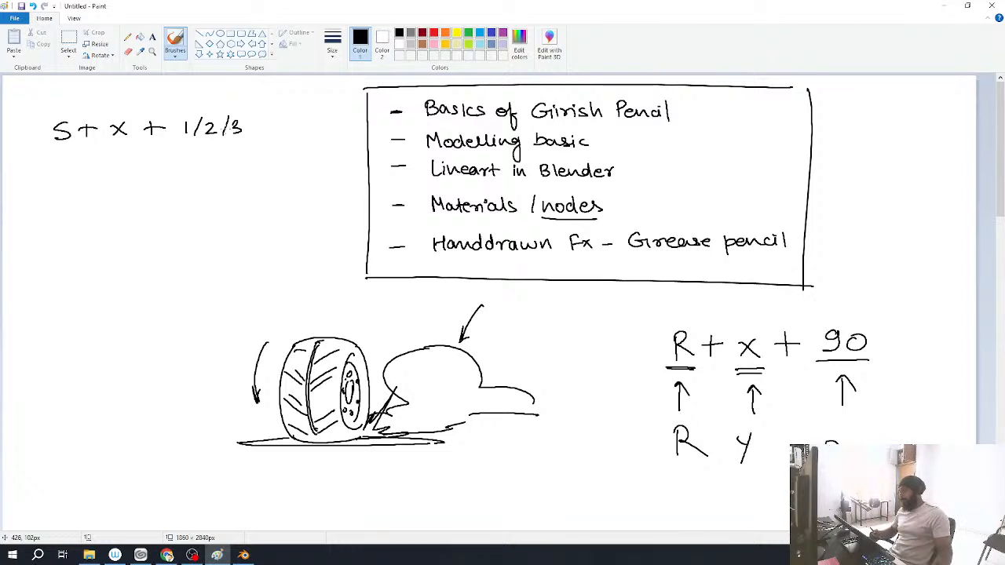
drag(276, 122, 285, 135)
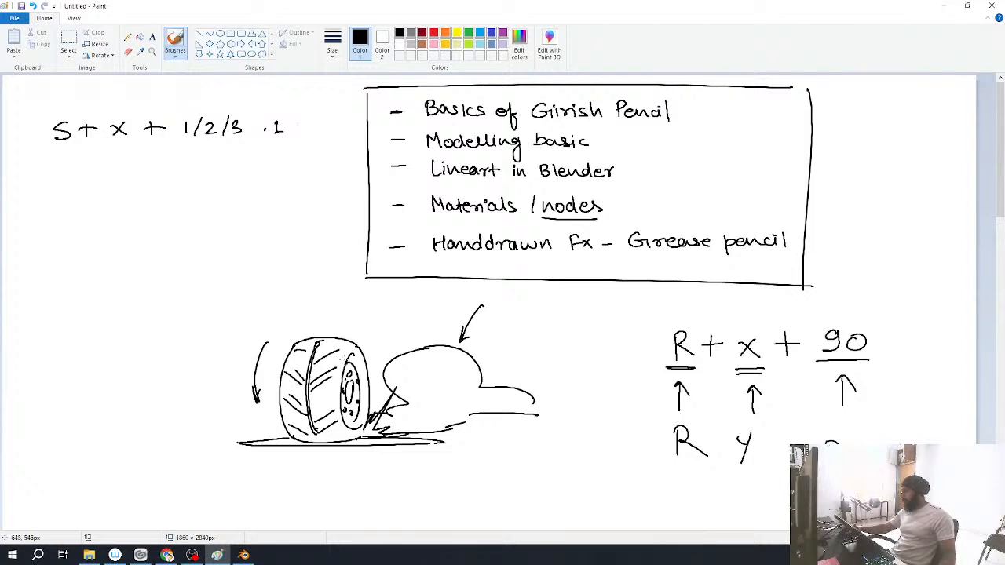
Step: Switch to Blender, try scaling the torus to 0.1 along the global X axis, and undo it
click(243, 554)
middle_drag(477, 285, 564, 303)
text(sx)
text(.1)
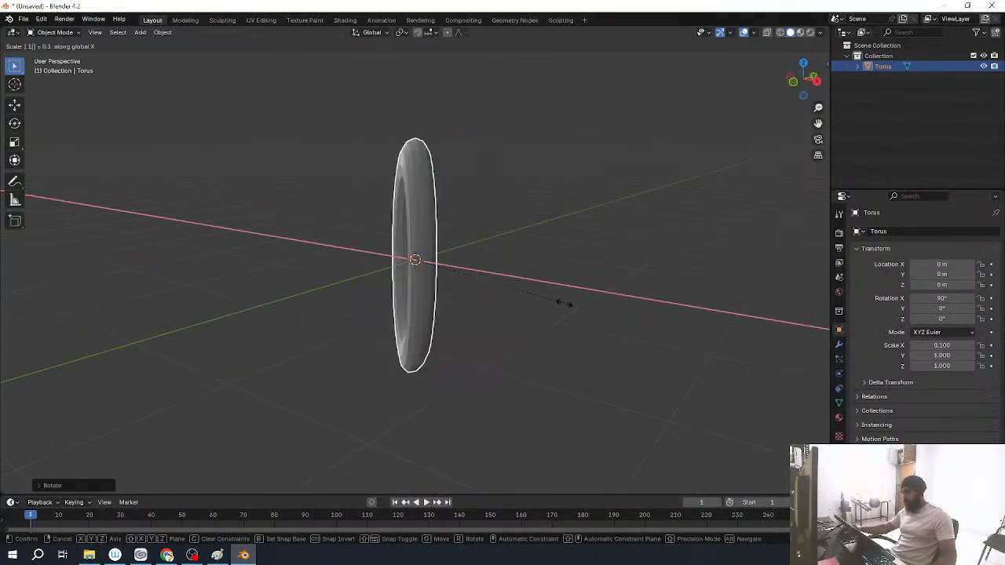
key(Return)
middle_drag(516, 318, 559, 303)
key(ctrl+z)
Step: Return to Paint, handwrite the move note "G + X/y/z" with its value part below the scaling note, and underline its parts
key(alt+Tab)
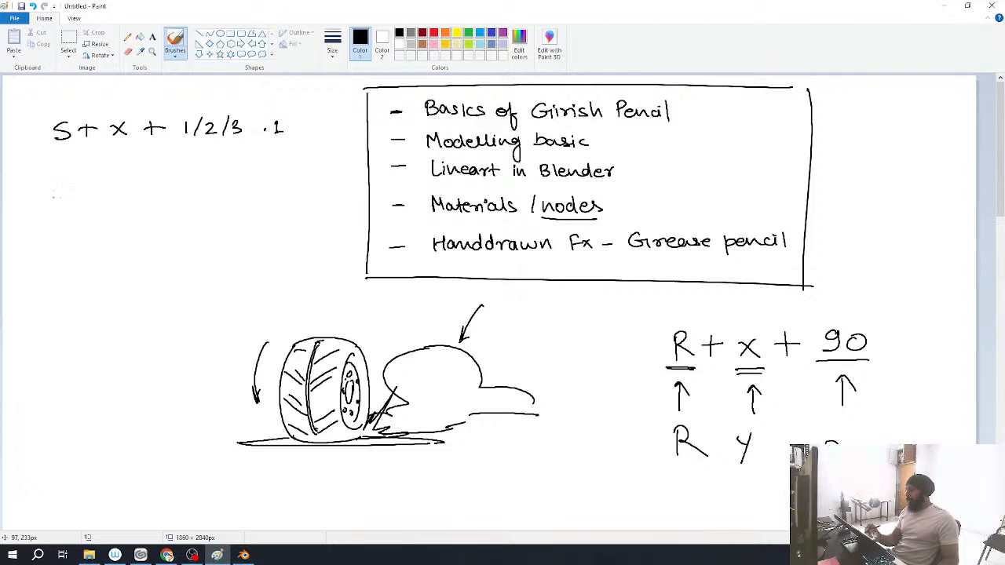
drag(67, 181, 104, 188)
mouse_move(115, 177)
mouse_down()
mouse_move(130, 194)
mouse_move(112, 193)
mouse_up()
mouse_move(143, 171)
mouse_down()
mouse_move(130, 201)
mouse_move(151, 196)
mouse_up()
mouse_move(160, 181)
mouse_down()
mouse_move(144, 215)
mouse_move(157, 201)
mouse_move(185, 198)
mouse_up()
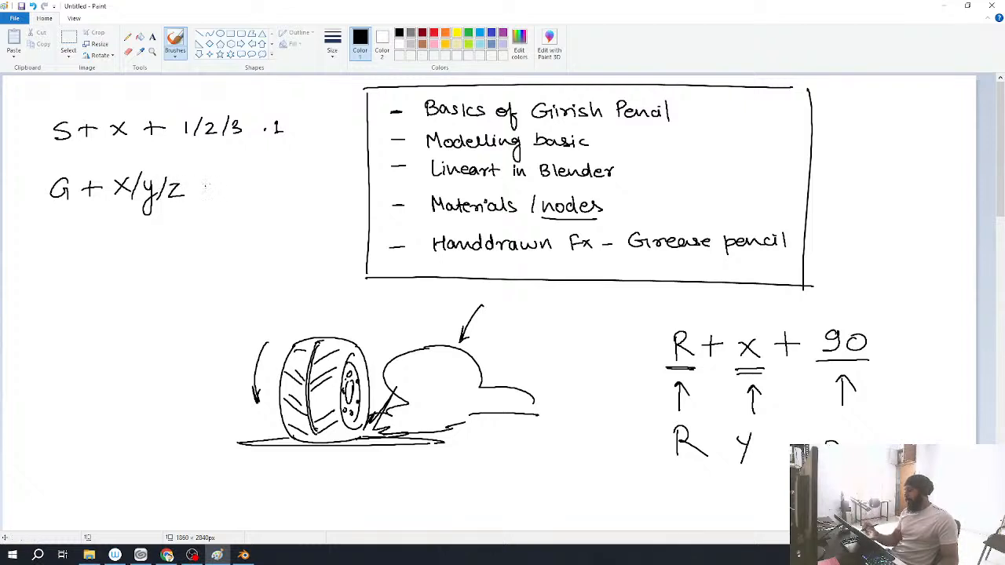
drag(242, 185, 331, 196)
drag(252, 197, 324, 200)
drag(112, 205, 173, 204)
drag(45, 206, 89, 205)
Step: Switch to Blender, try moving the torus 1 m along the global X axis, and undo the move
key(alt+Tab)
middle_drag(393, 299, 401, 311)
key(g)
key(x)
key(1)
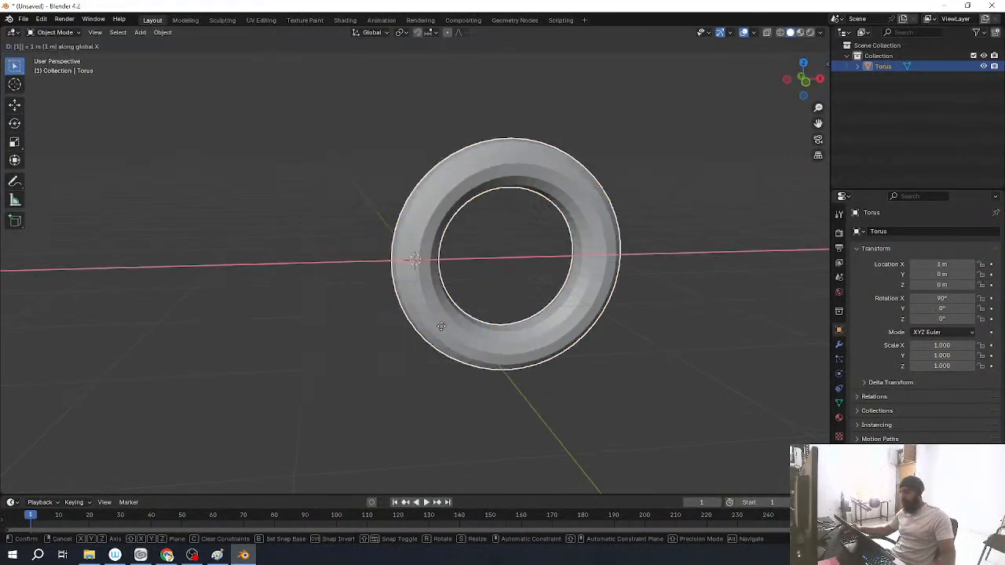
key(Return)
middle_drag(456, 330, 399, 325)
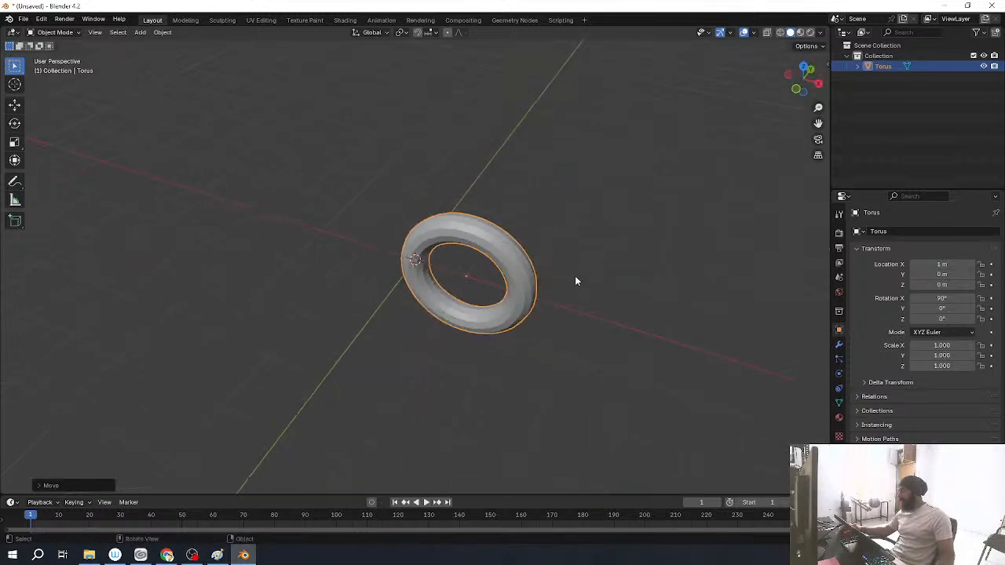
middle_drag(576, 279, 424, 288)
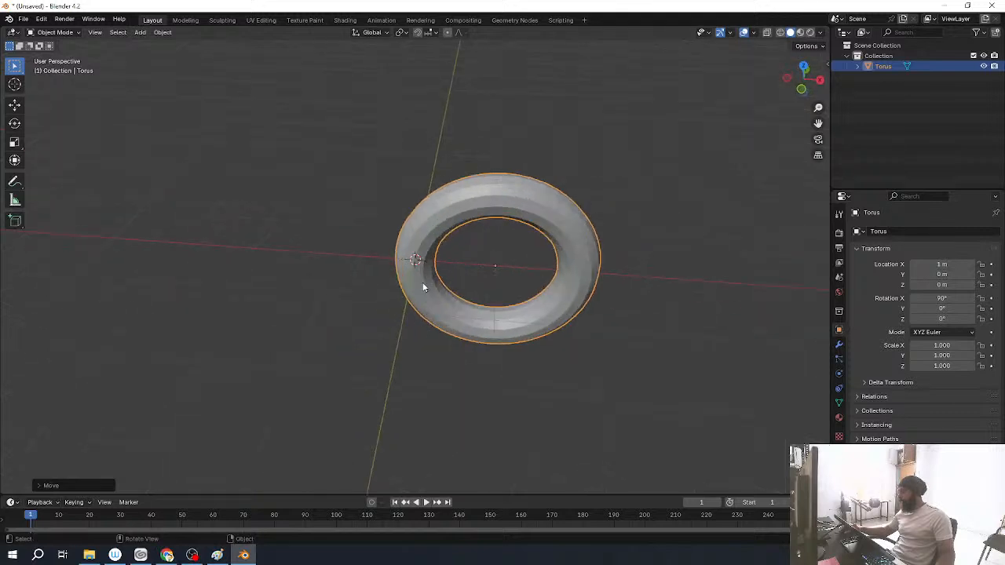
key(ctrl+z)
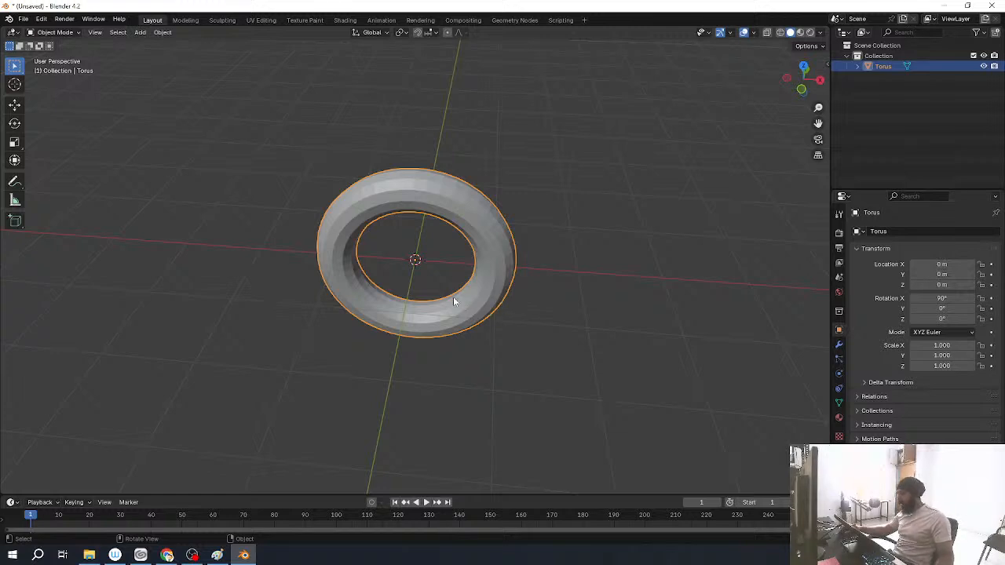
Step: Move the torus up 1 m along the global Z axis
middle_drag(537, 241, 464, 317)
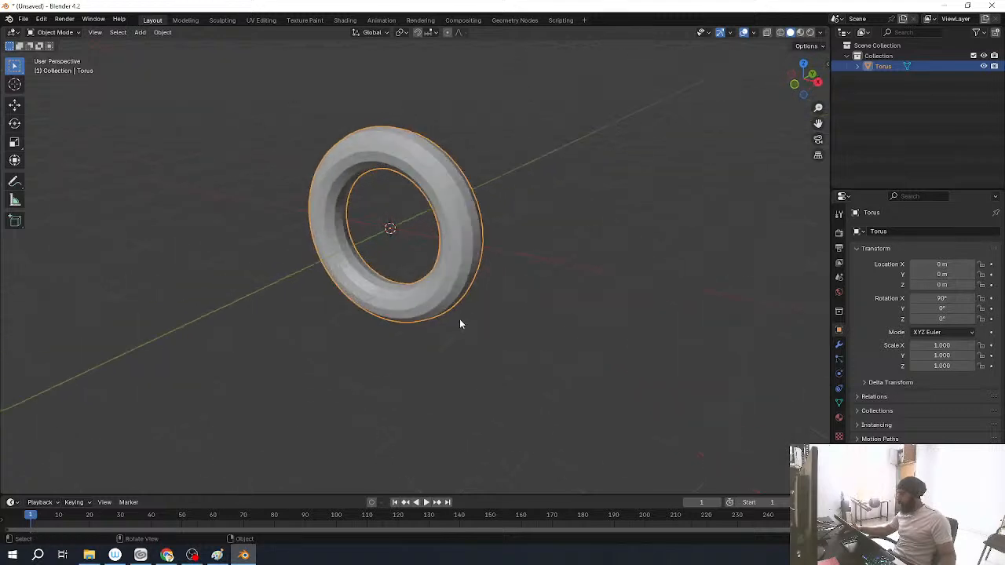
text(gz)
text(1)
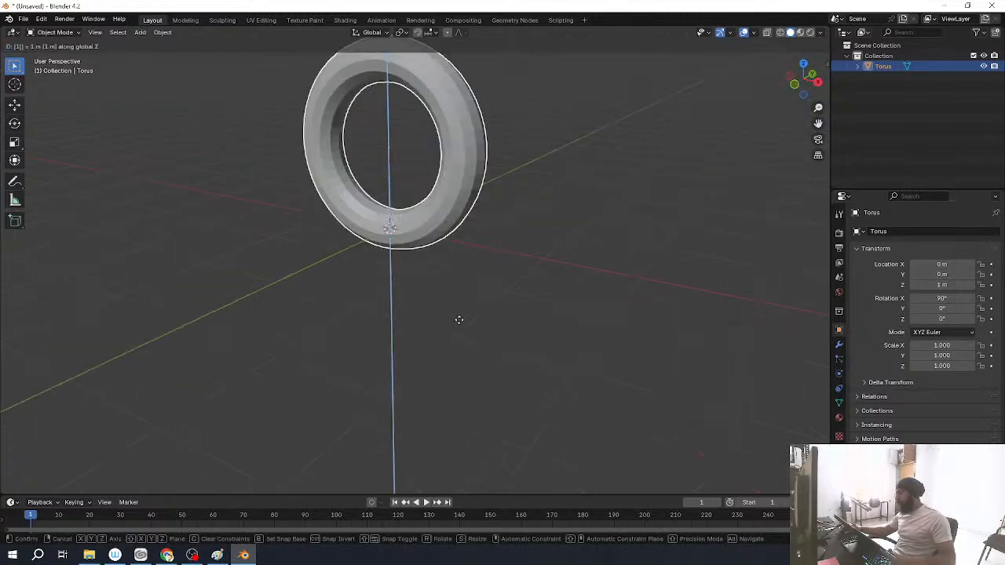
key(Return)
Step: In the front view, raise the torus along Z to about 1.249 m so its lowest edge rests on the ground line
middle_drag(459, 319, 517, 296)
key(KP_1)
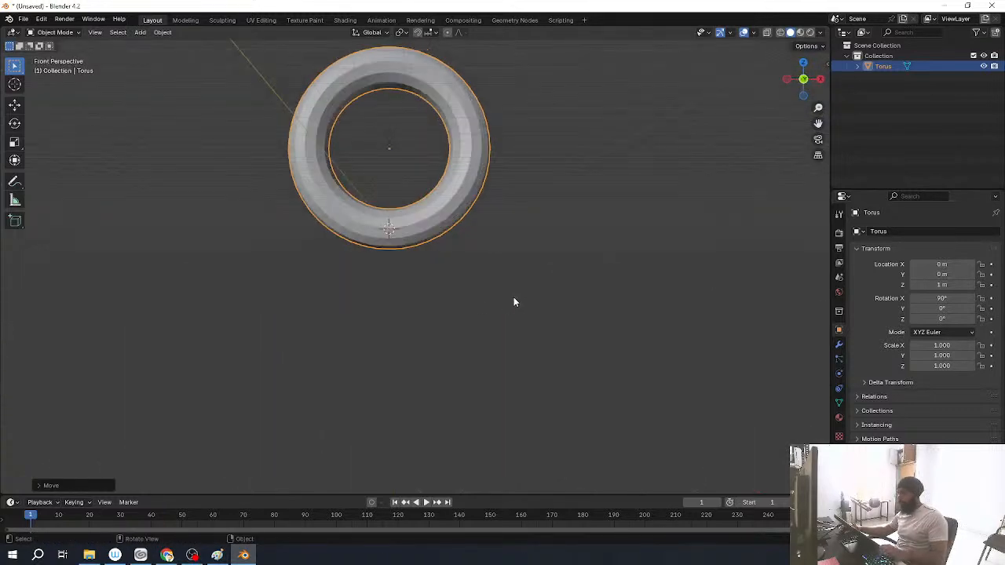
shift+middle_drag(502, 235, 485, 314)
scroll(486, 314, up, 4)
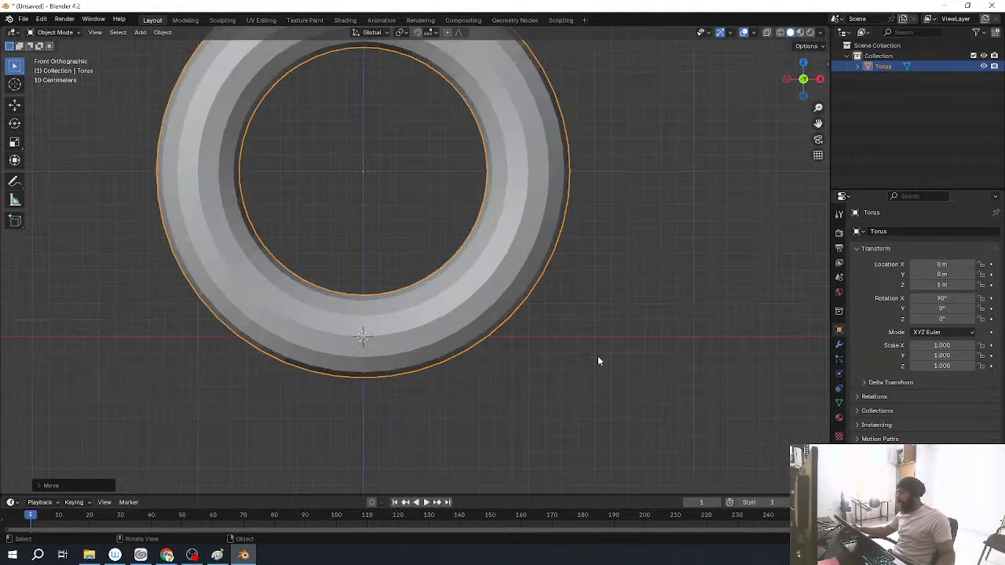
key(g)
key(z)
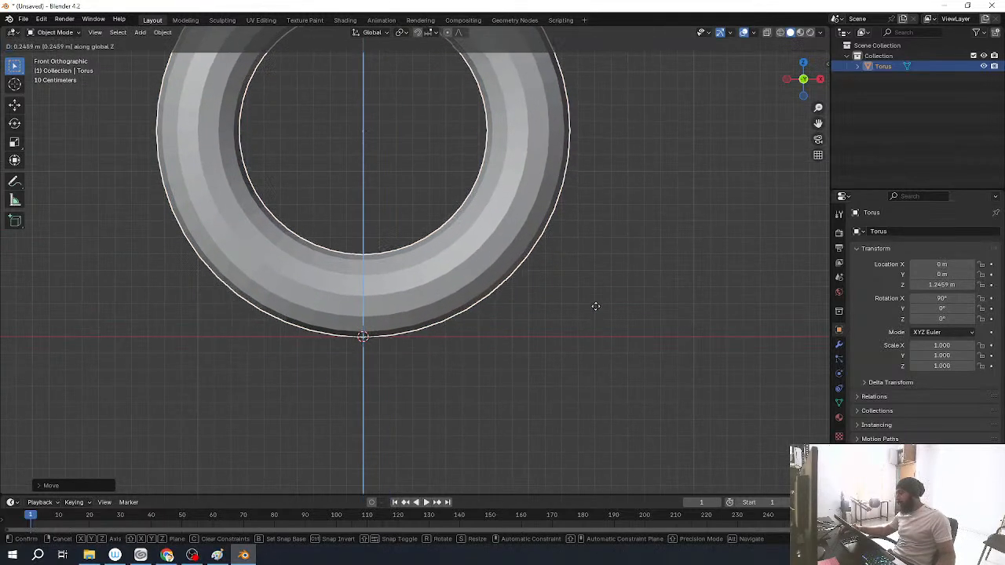
click(597, 307)
Step: Apply Shade Smooth to the torus
middle_drag(597, 307, 492, 347)
scroll(547, 338, down, 4)
key(shift+alt+z)
right_click(425, 297)
click(426, 298)
mouse_move(461, 303)
middle_down()
mouse_move(601, 266)
mouse_move(625, 293)
middle_up()
key(z)
click(509, 296)
key(s)
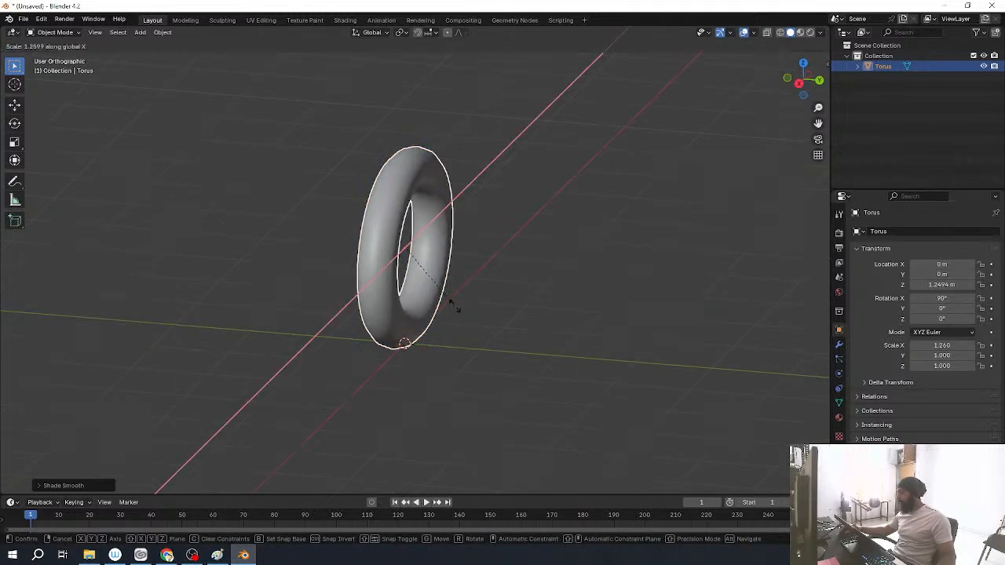
key(x)
right_click(500, 300)
key(s)
right_click(499, 300)
Step: Widen the torus along the global Y axis to a scale of about 1.745
key(s)
key(y)
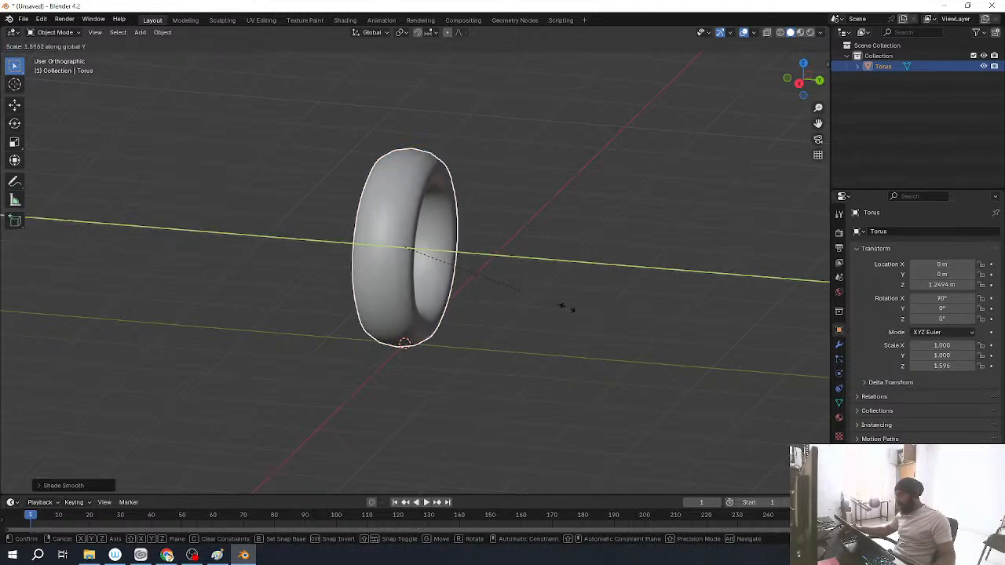
click(585, 306)
Step: Put the widened torus into Edit Mode
mouse_move(721, 288)
middle_down()
mouse_move(723, 247)
mouse_move(548, 289)
middle_up()
scroll(441, 319, up, 4)
key(z)
shift+middle_drag(404, 199, 402, 303)
key(z)
scroll(364, 209, down, 1)
key(ctrl+Tab)
click(453, 226)
Step: Switch to edge selection and select the edge loops along both shoulders of the tyre
middle_drag(341, 238, 429, 166)
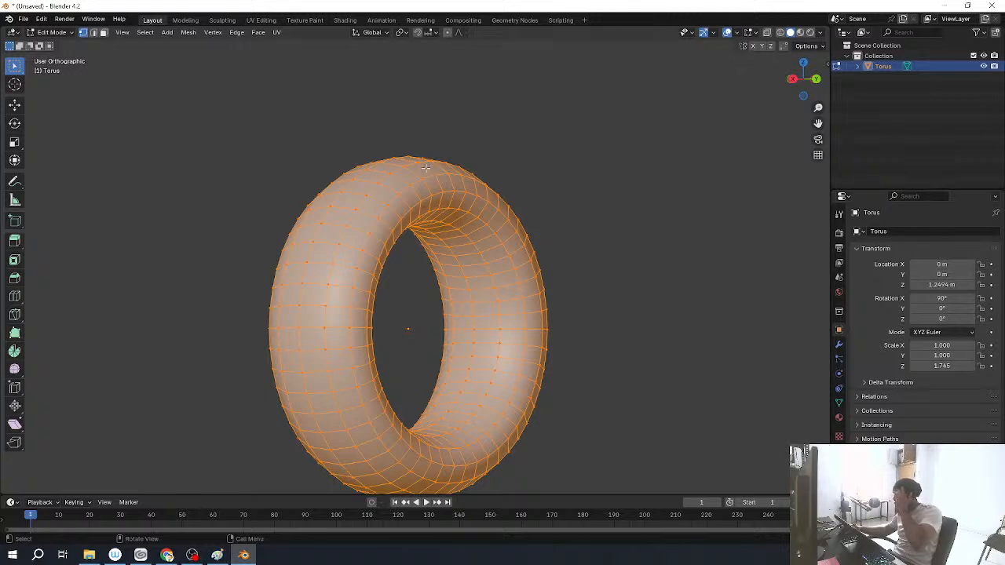
middle_drag(452, 176, 474, 247)
alt+click(436, 206)
alt+shift+click(355, 200)
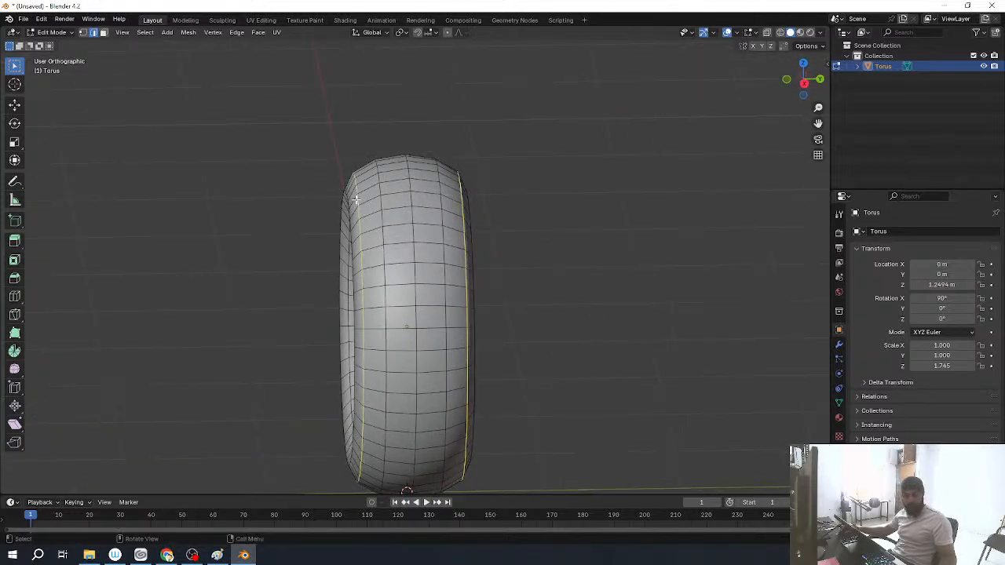
Step: Replace the selection with the single edge loop around one shoulder of the tyre, beside the inner opening
middle_drag(465, 200, 411, 233)
alt+click(442, 206)
scroll(410, 234, up, 5)
alt+click(391, 201)
alt+click(416, 201)
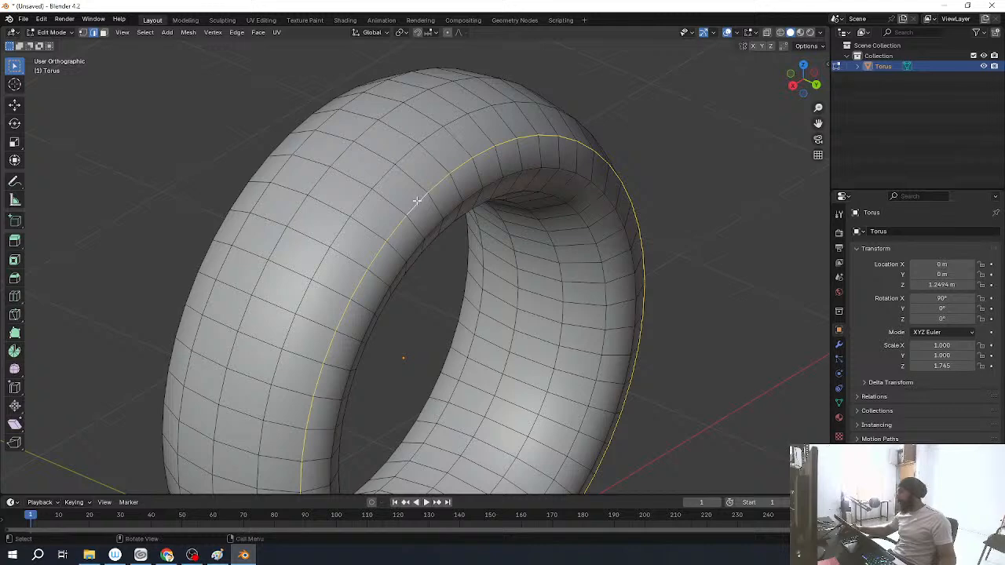
middle_drag(426, 220, 481, 183)
scroll(478, 203, down, 2)
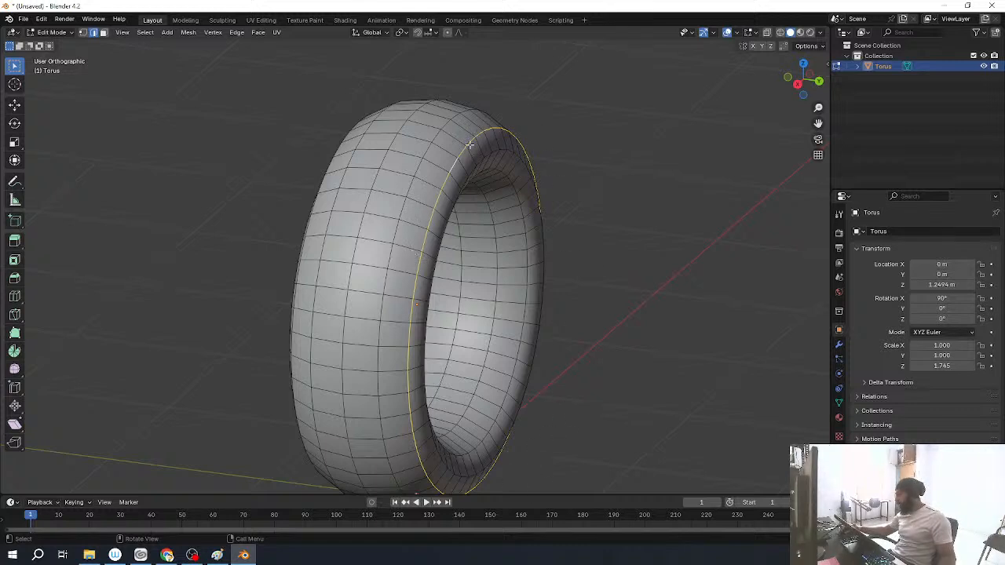
mouse_move(443, 188)
middle_down()
mouse_move(433, 191)
mouse_move(445, 196)
middle_up()
middle_drag(362, 193, 371, 199)
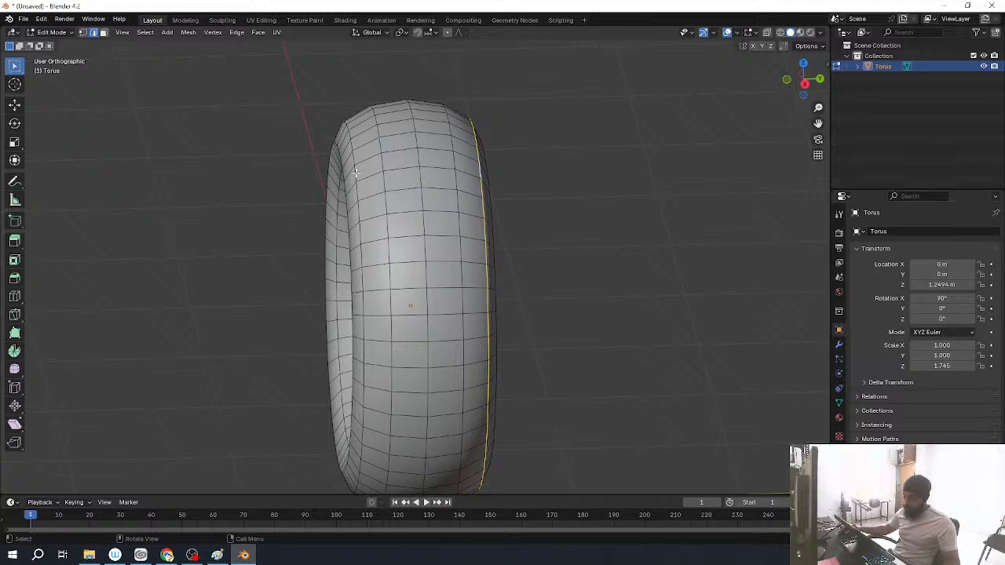
Step: Add the matching edge loop around the tyre's opposite shoulder to the selection
alt+shift+click(356, 173)
middle_drag(690, 269, 593, 273)
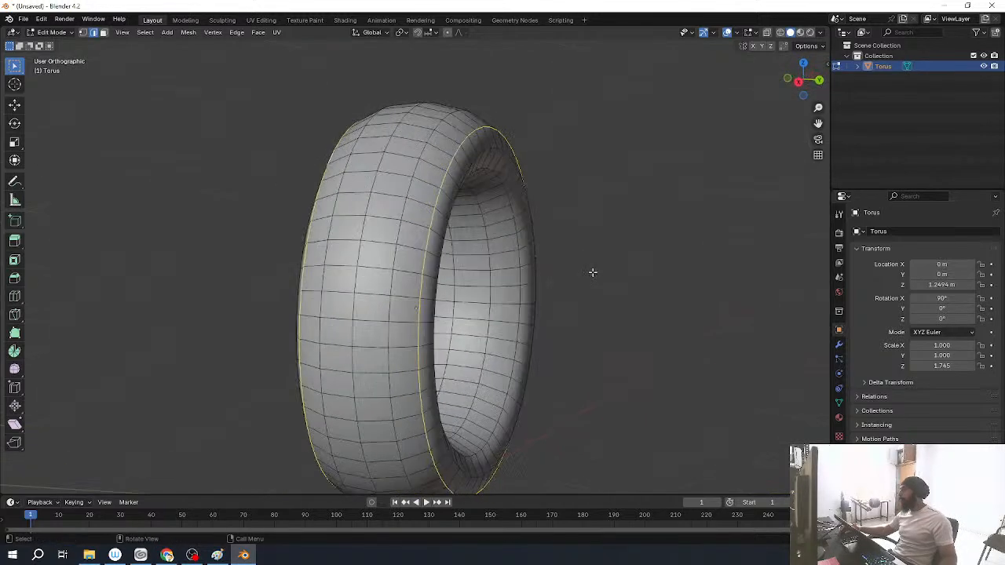
Step: Try scaling both shoulder edge loops uniformly by about 1.926, and undo the resize
scroll(592, 272, down, 3)
key(s)
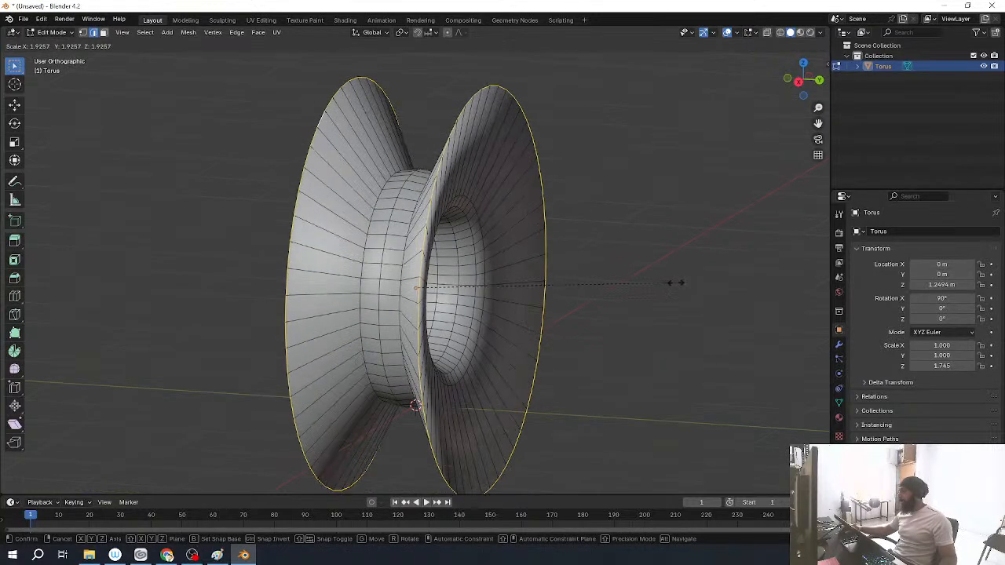
click(675, 283)
middle_drag(448, 334, 521, 326)
key(ctrl+z)
key(s)
right_click(534, 321)
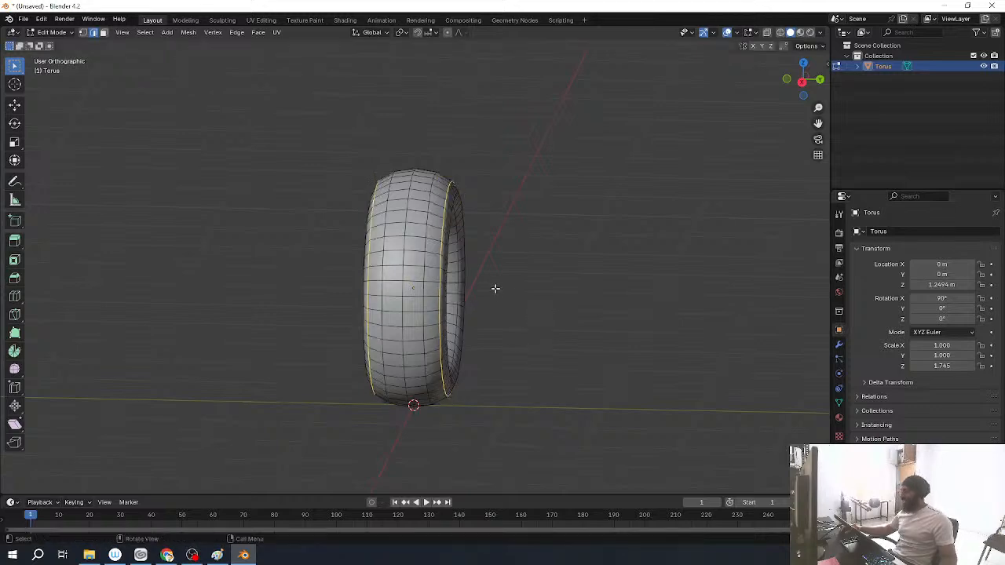
Step: Try the uniform scale of both shoulder loops again in the right orthographic view, and undo it
key(KP_3)
key(KP_1)
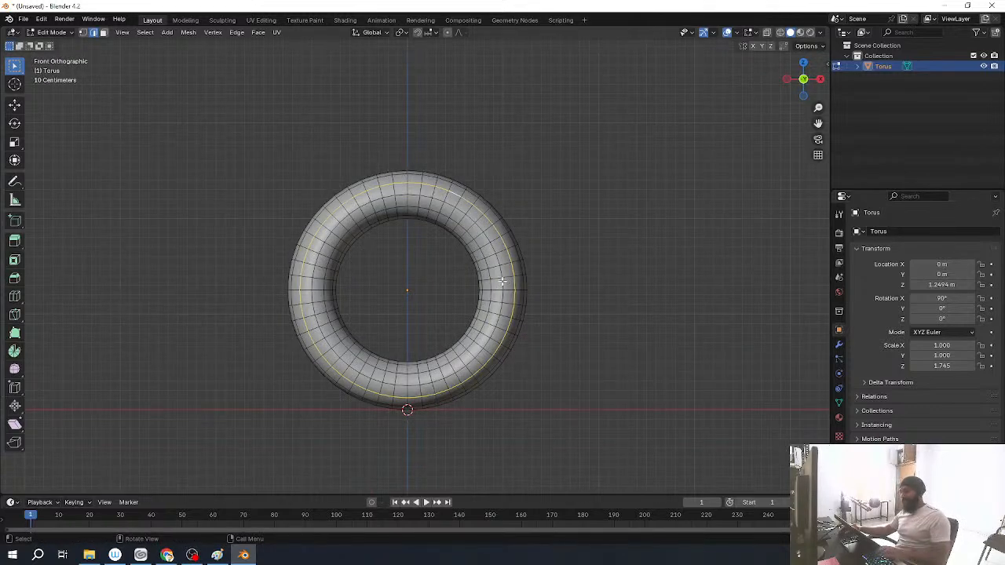
key(KP_3)
key(s)
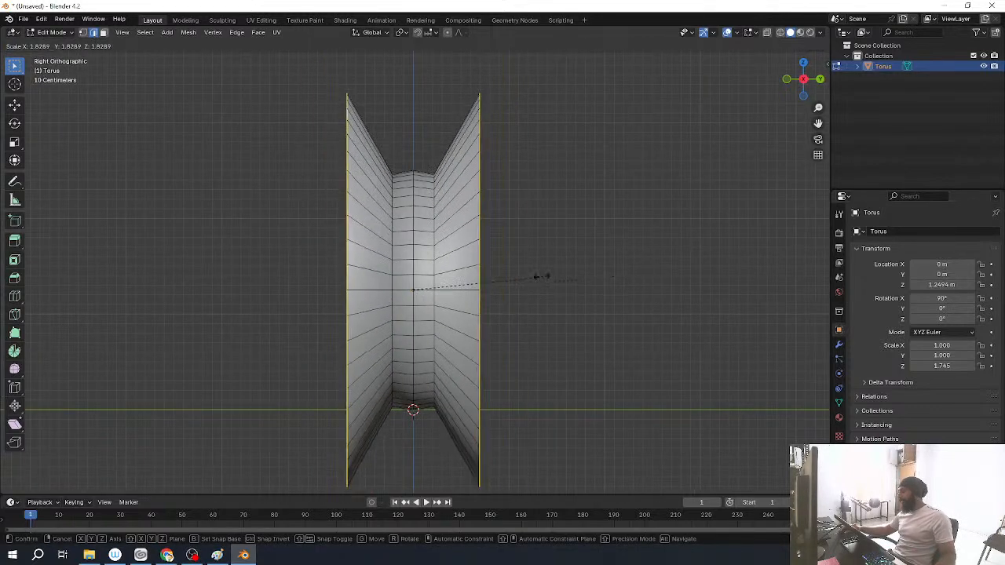
click(521, 278)
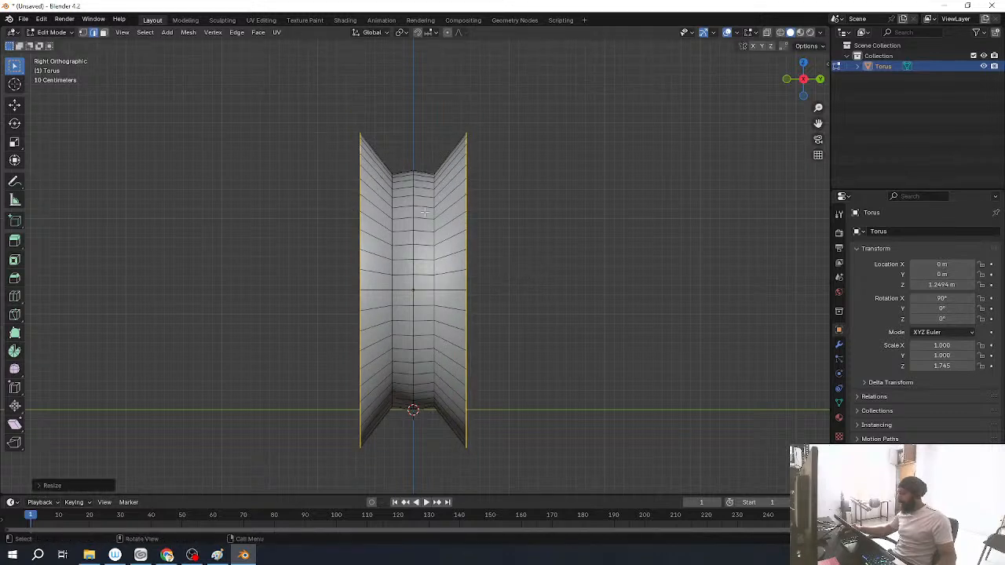
key(ctrl+z)
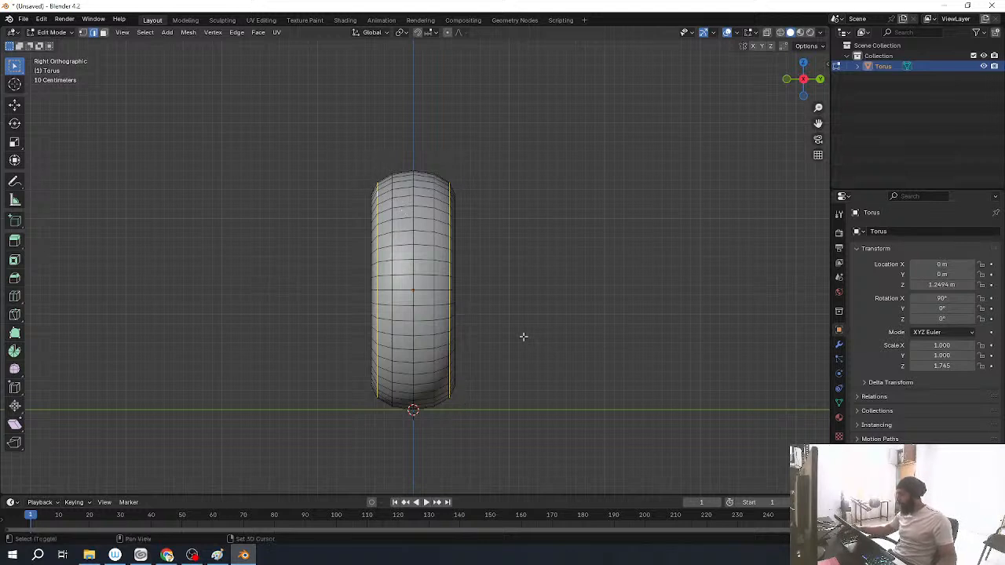
middle_drag(512, 348, 473, 375)
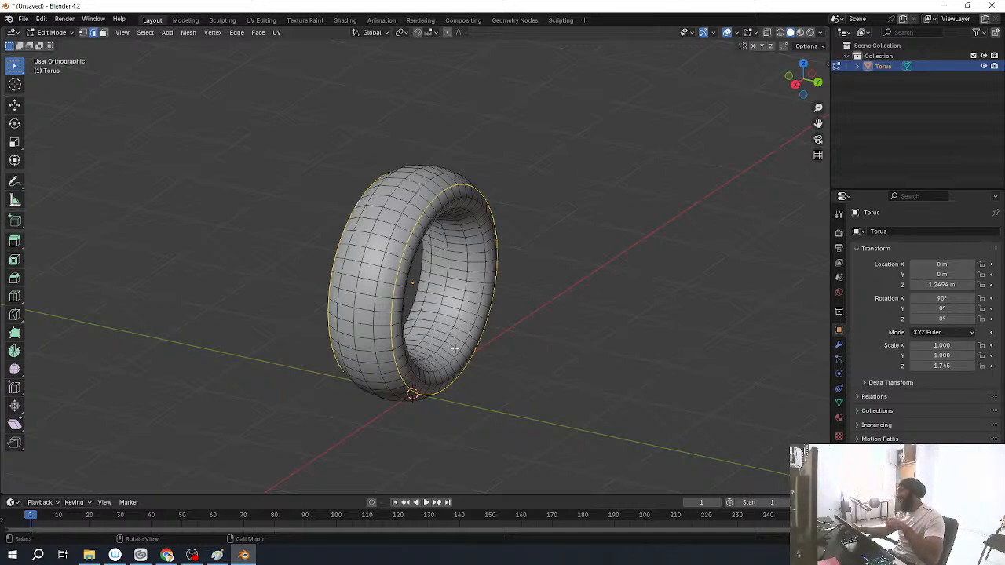
Step: Switch to Paint and handwrite "G + shift + (x/y/z) + numbs" below the existing shortcut notes, underlining "shift" and "x"
click(217, 555)
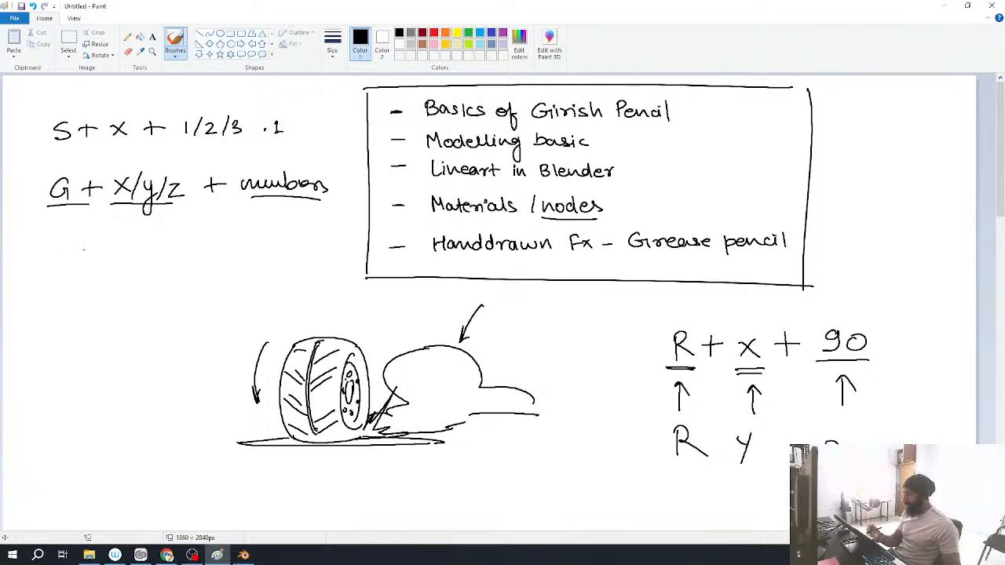
mouse_move(63, 251)
mouse_down()
mouse_move(47, 271)
mouse_move(87, 273)
mouse_up()
mouse_move(79, 261)
mouse_down()
mouse_move(149, 275)
mouse_move(177, 263)
mouse_up()
drag(170, 257, 219, 262)
mouse_move(219, 248)
mouse_down()
mouse_move(206, 264)
mouse_move(223, 264)
mouse_up()
mouse_move(233, 249)
mouse_down()
mouse_move(243, 250)
mouse_move(233, 283)
mouse_up()
mouse_move(258, 240)
mouse_down()
mouse_move(251, 260)
mouse_move(308, 251)
mouse_up()
drag(309, 249, 355, 262)
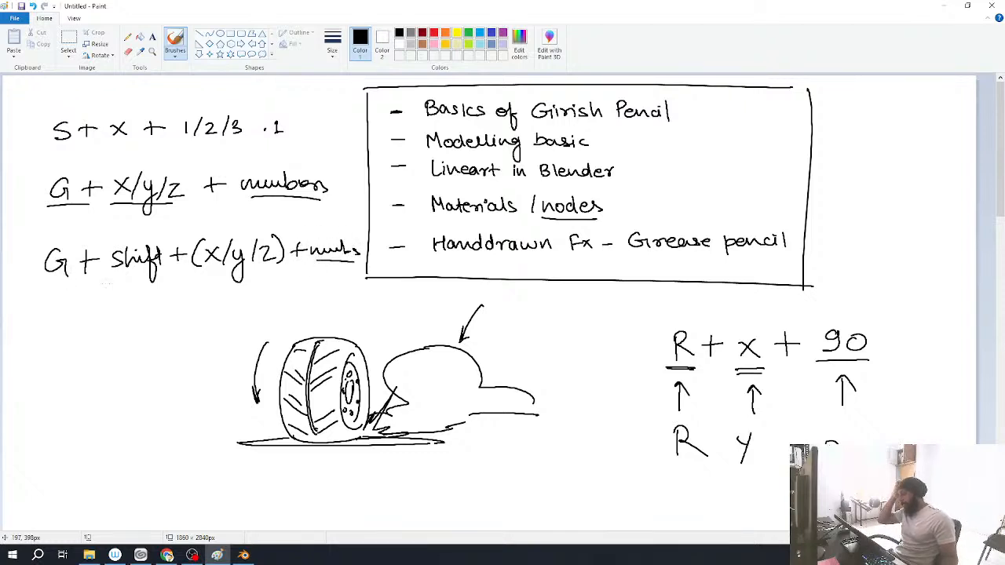
drag(113, 275, 150, 272)
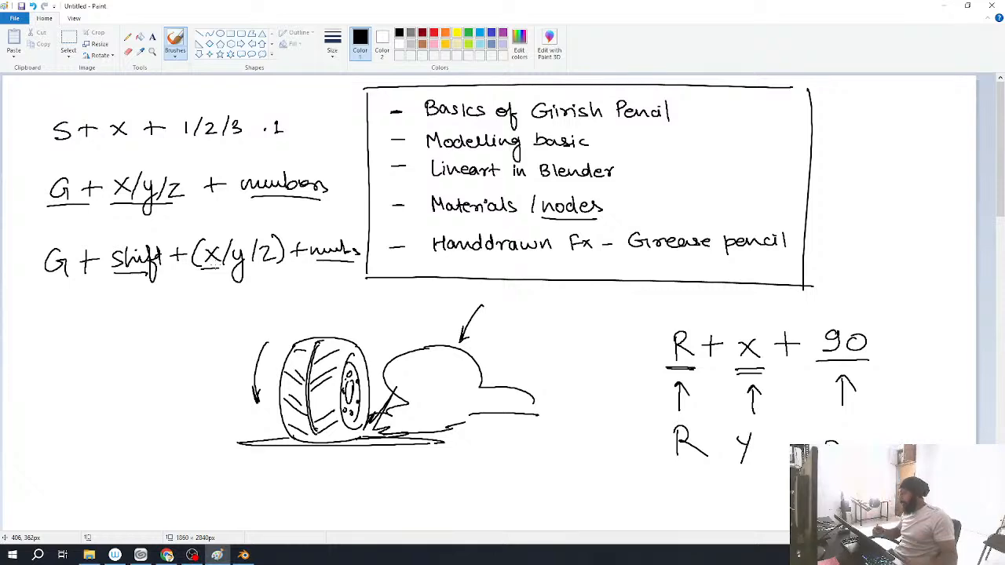
Step: Switch back to Blender and return the torus to Object Mode
key(alt+Tab)
mouse_move(653, 350)
middle_down()
mouse_move(604, 393)
mouse_move(565, 384)
mouse_move(491, 244)
middle_up()
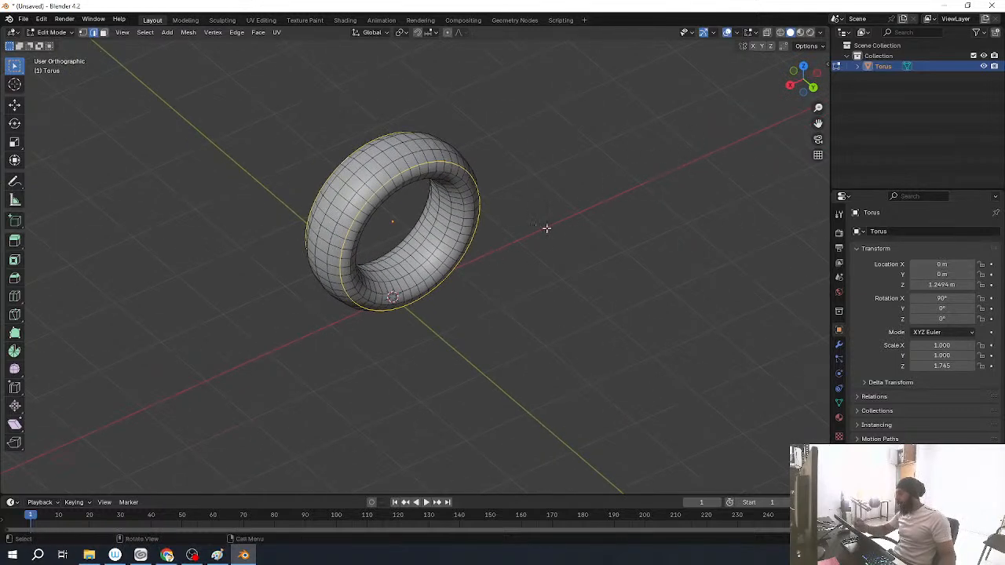
key(Tab)
middle_drag(502, 322, 497, 404)
middle_drag(358, 367, 419, 372)
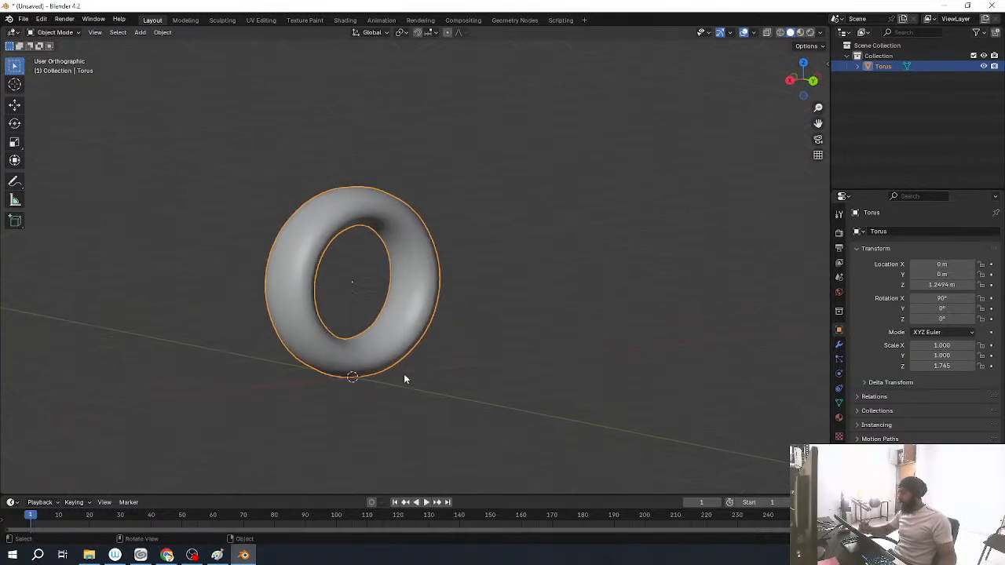
middle_drag(477, 399, 493, 420)
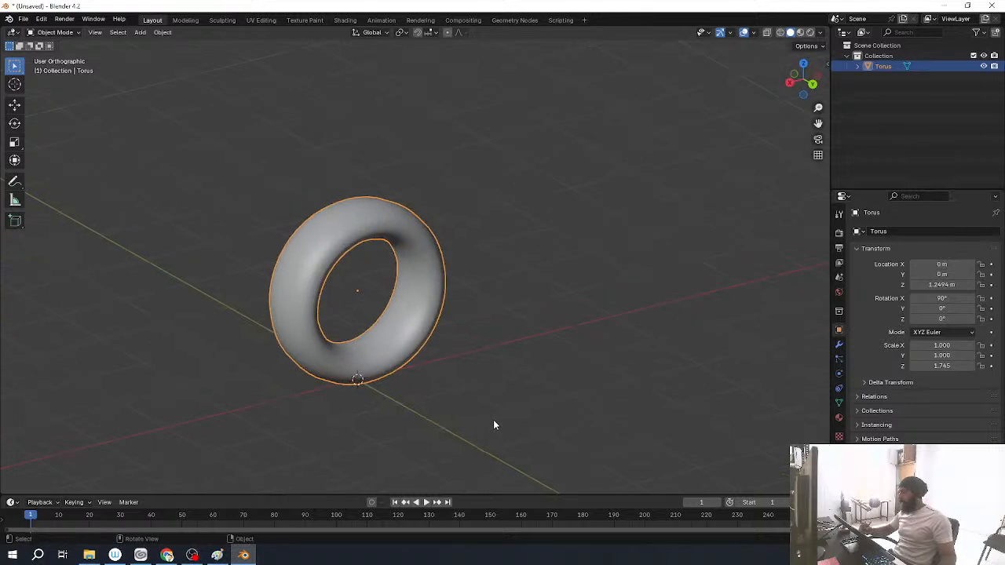
Step: Try moving the torus with the global X axis locked, and cancel the move
key(g)
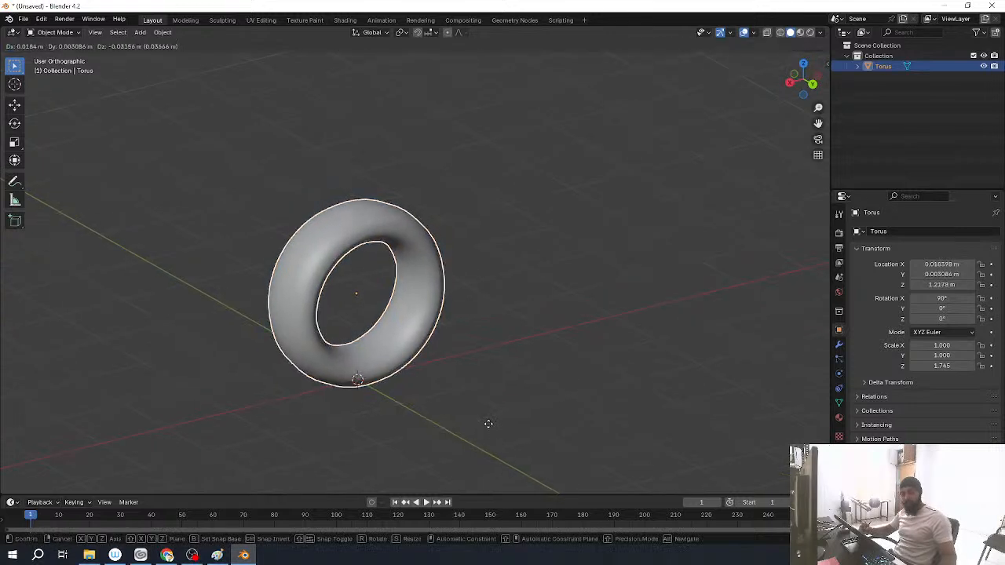
key(shift+x)
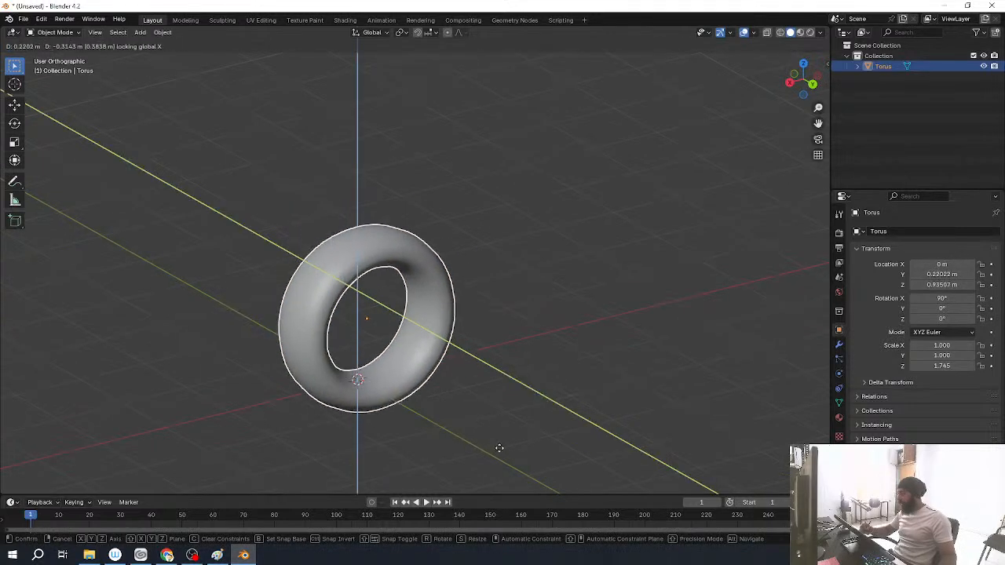
right_click(545, 393)
Step: Try moving the torus along the global Z axis only, and cancel the move
mouse_move(605, 359)
middle_down()
mouse_move(513, 391)
mouse_move(500, 319)
mouse_move(584, 361)
mouse_move(261, 334)
middle_up()
key(g)
key(z)
right_click(484, 291)
Step: Move the torus with global Z locked to about X -3.27 m and Y -3.16 m
middle_drag(507, 310, 464, 206)
middle_drag(449, 419, 591, 379)
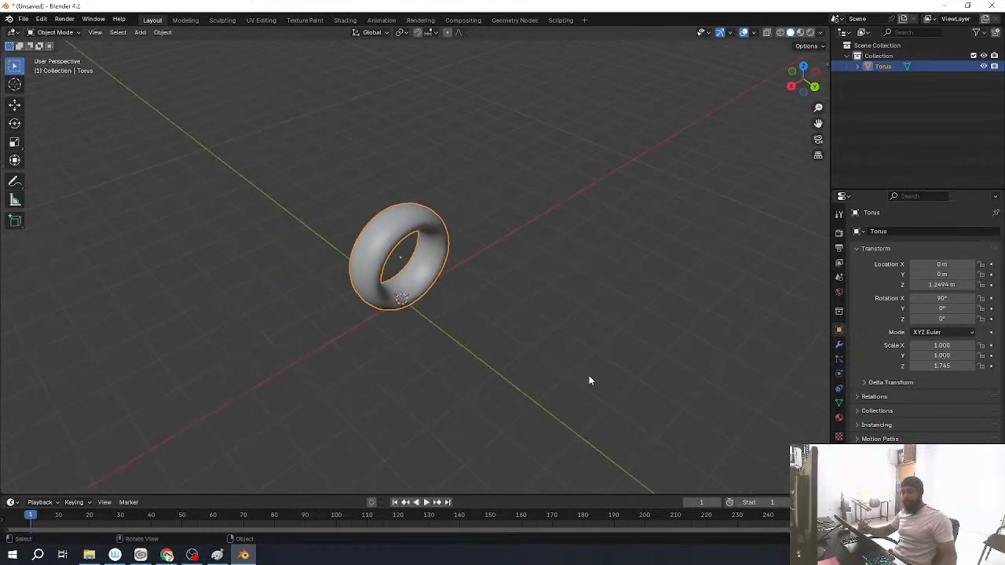
key(g)
key(shift+z)
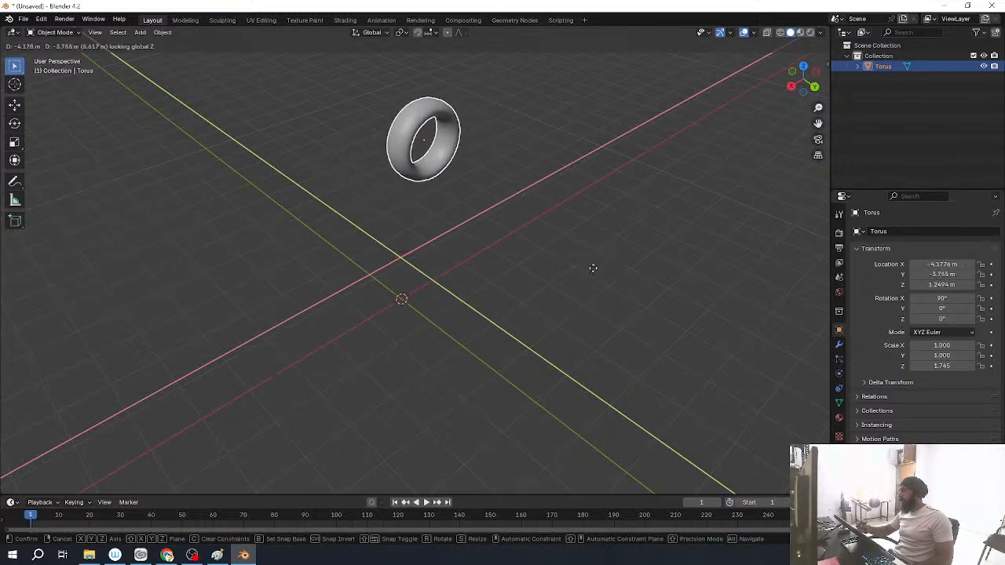
click(596, 284)
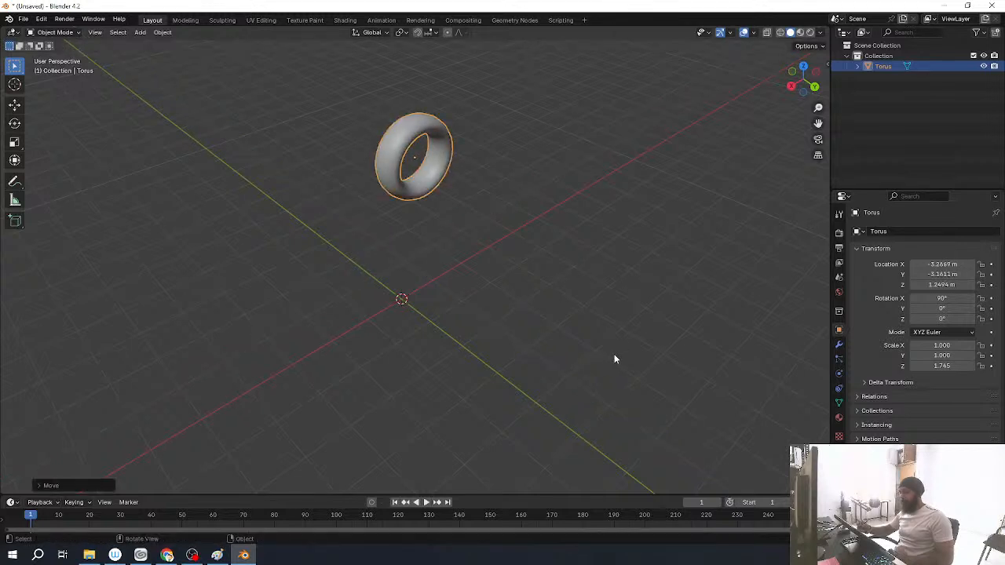
Step: Check the torus's height against the ground in the front orthographic view, and undo the last move
middle_drag(614, 353, 611, 355)
key(KP_1)
key(KP_5)
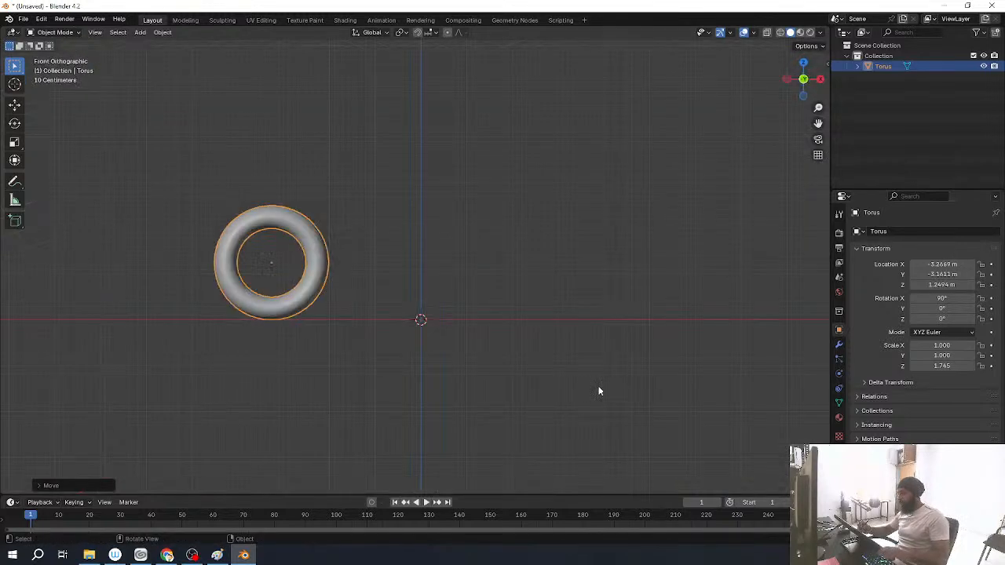
shift+middle_drag(405, 337, 437, 318)
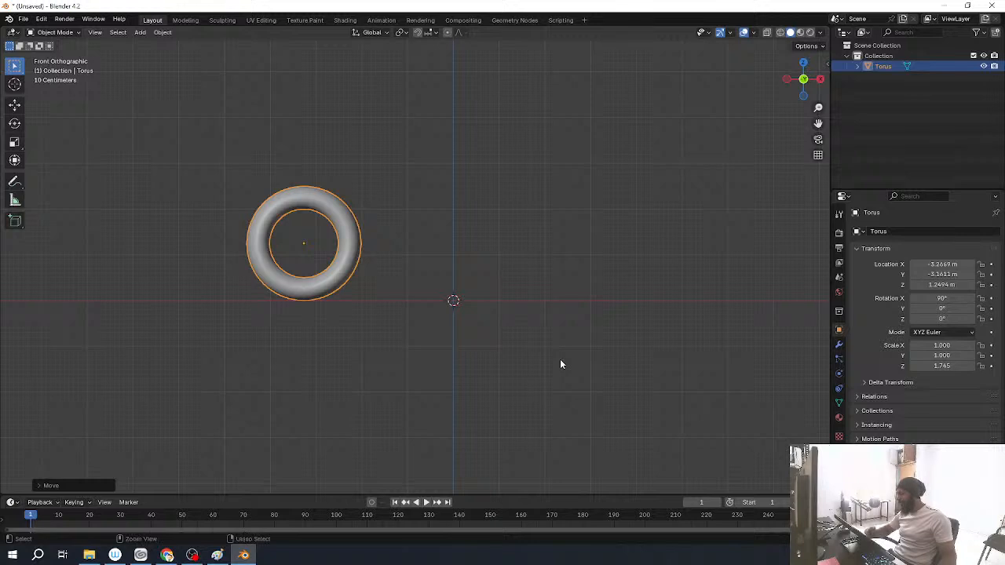
key(ctrl+z)
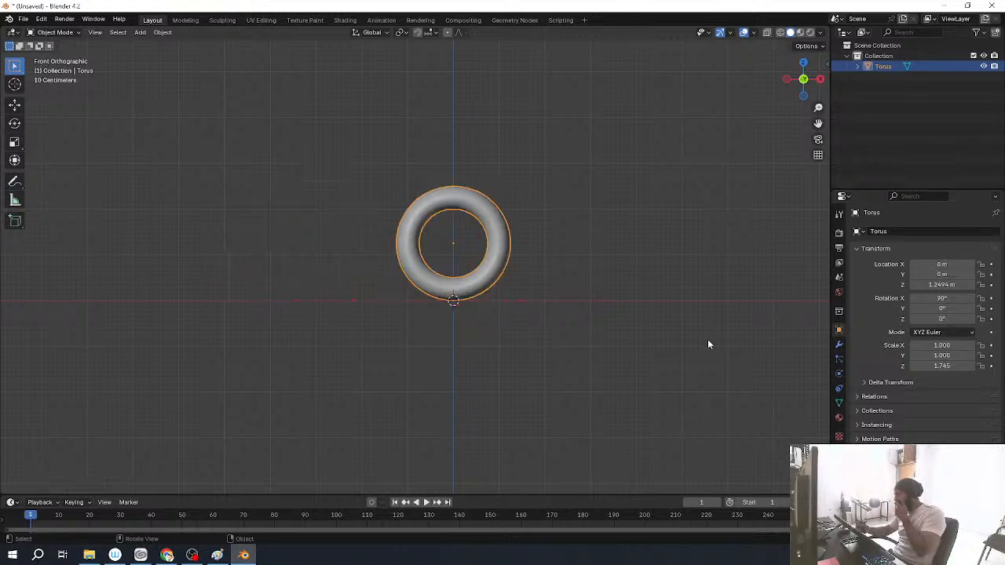
Step: Review the handwritten transform shortcuts in Paint and return to Blender
middle_drag(706, 343, 573, 388)
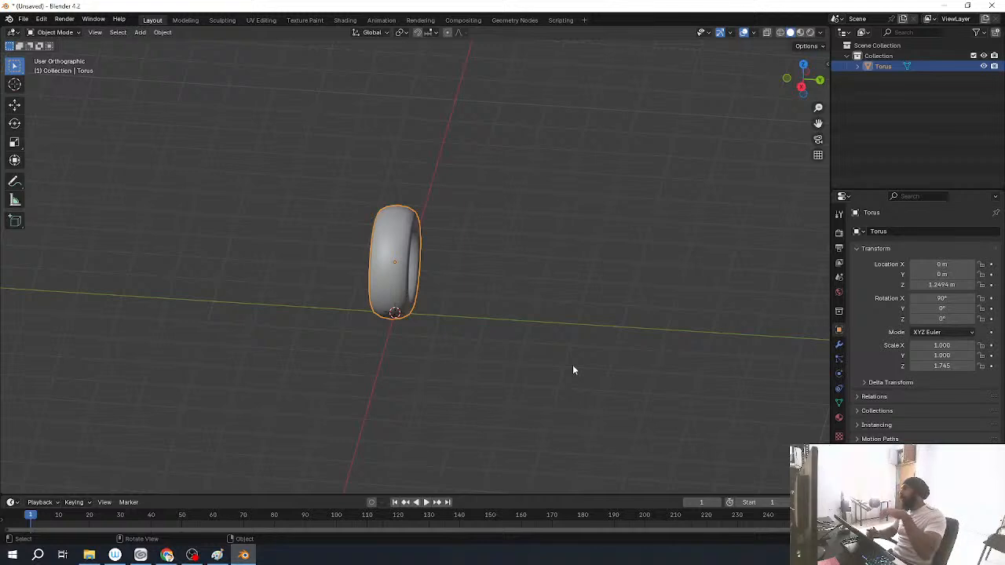
key(alt+Tab)
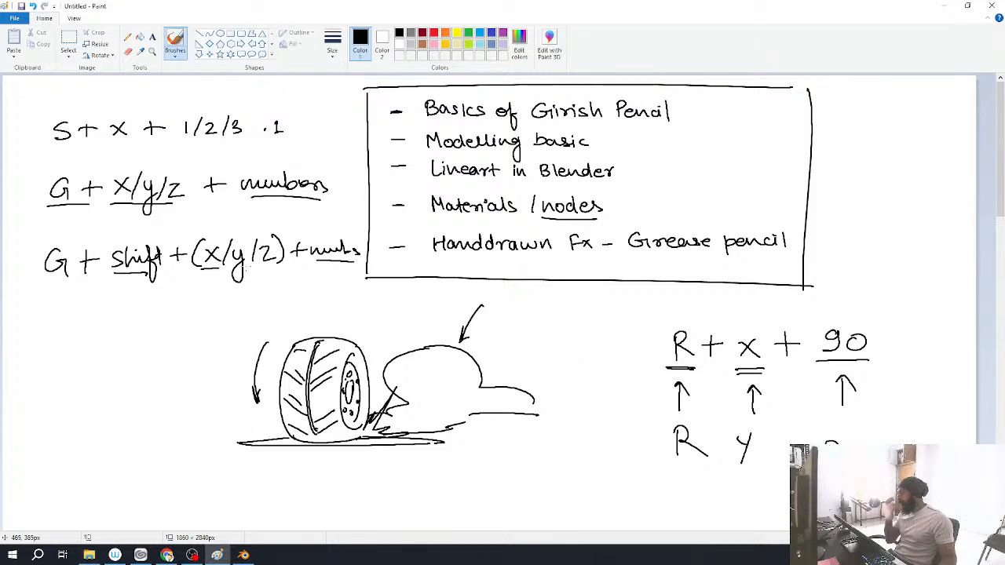
key(alt+Tab)
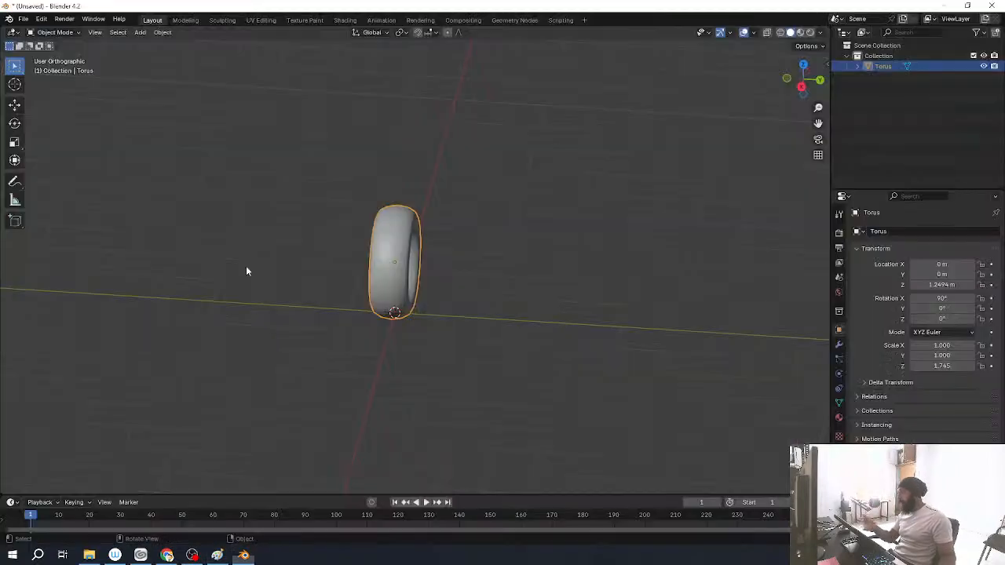
Step: Put the torus back into Edit Mode and examine the selected shoulder loops from several sides
middle_drag(573, 398, 509, 420)
shift+middle_drag(454, 265, 444, 308)
key(Tab)
ctrl+middle_drag(534, 341, 523, 375)
shift+middle_drag(463, 387, 472, 372)
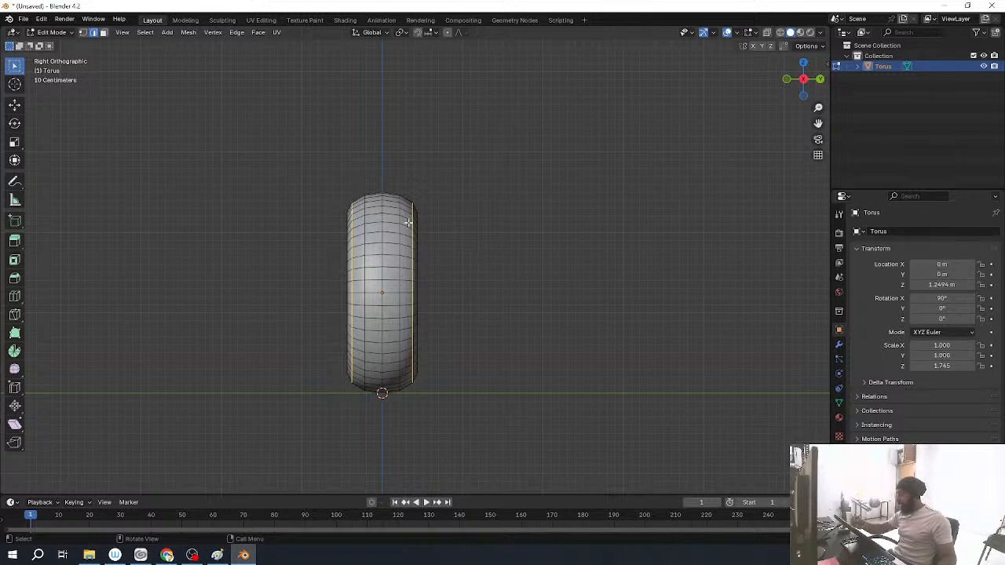
middle_drag(483, 228, 296, 252)
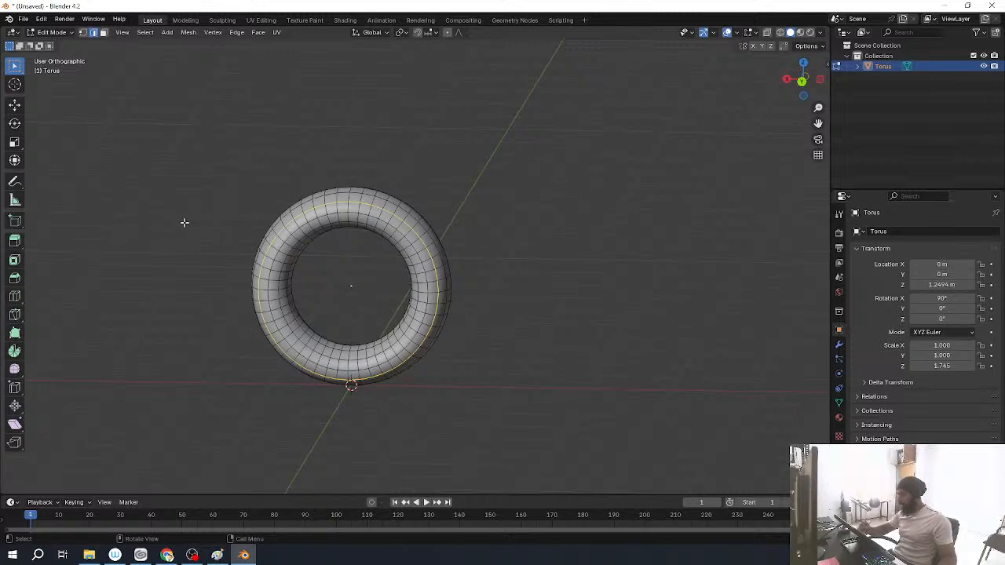
middle_drag(417, 364, 337, 376)
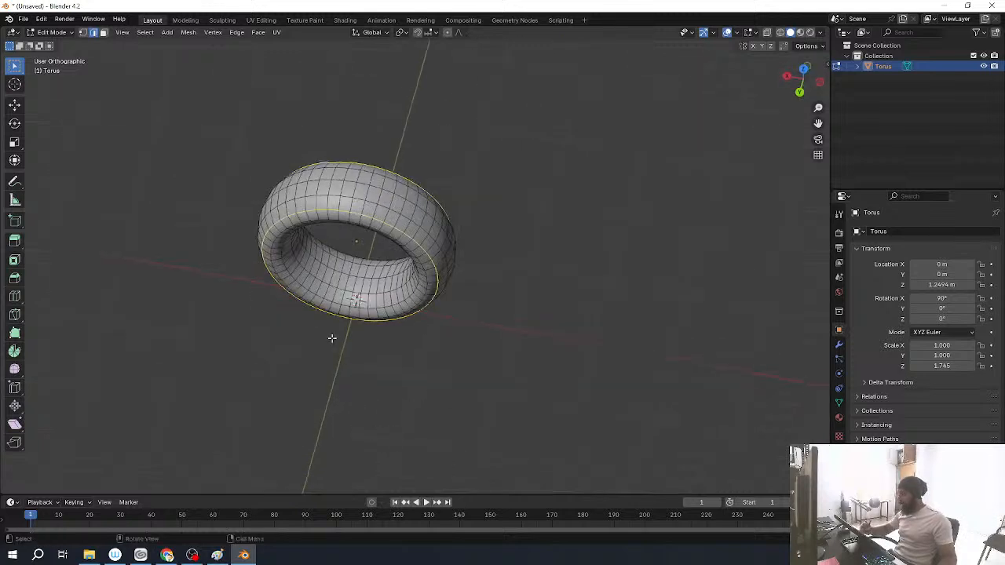
middle_drag(330, 449, 490, 398)
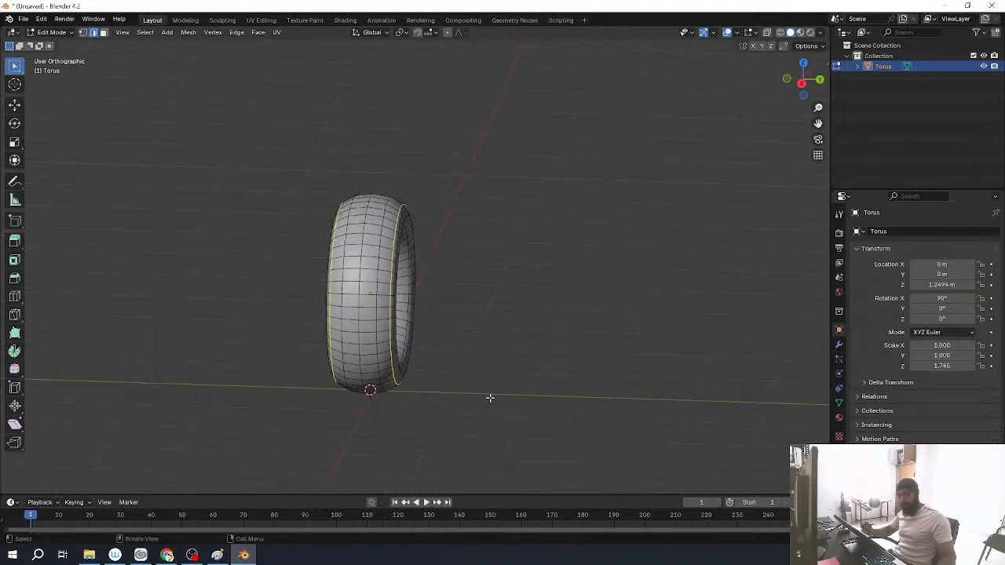
Step: Scale both shoulder loops by about 1.527 with global Y locked, and check them in the front and right views
key(s)
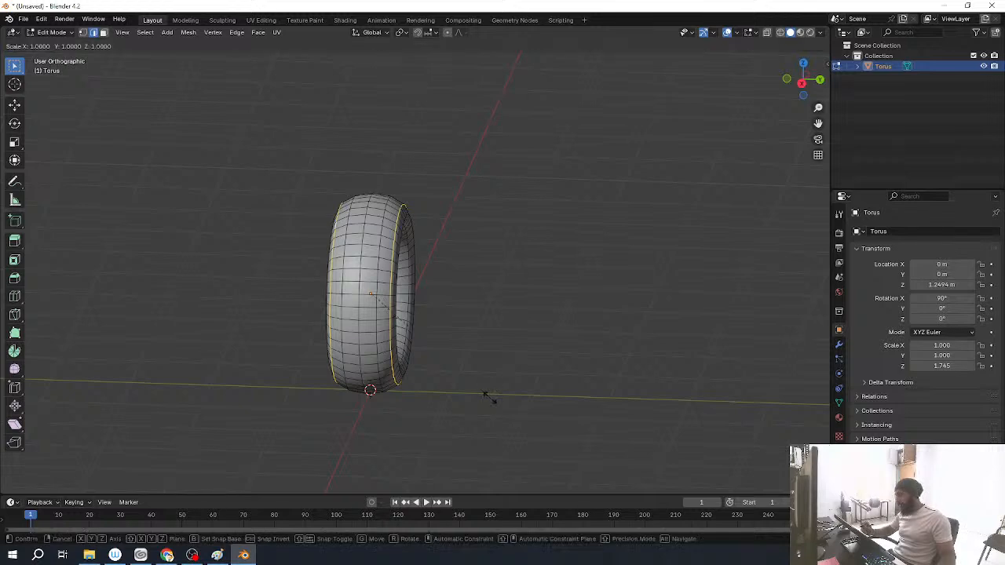
key(shift+y)
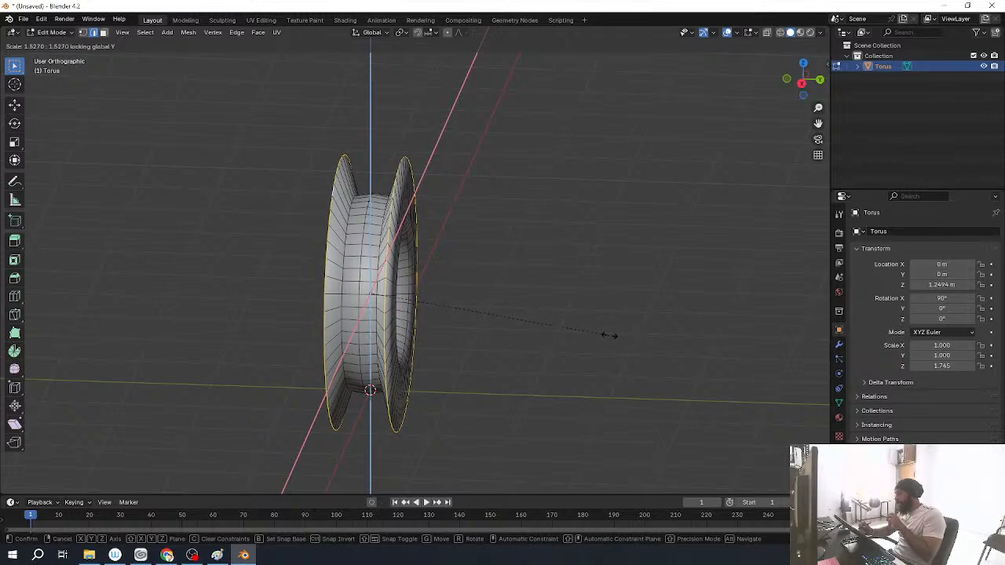
click(613, 334)
key(KP_1)
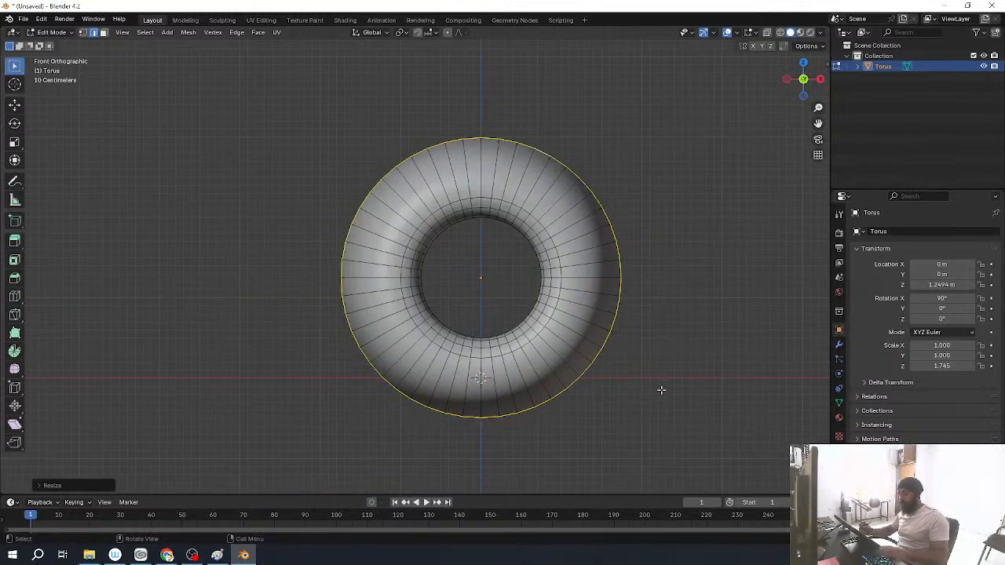
key(KP_3)
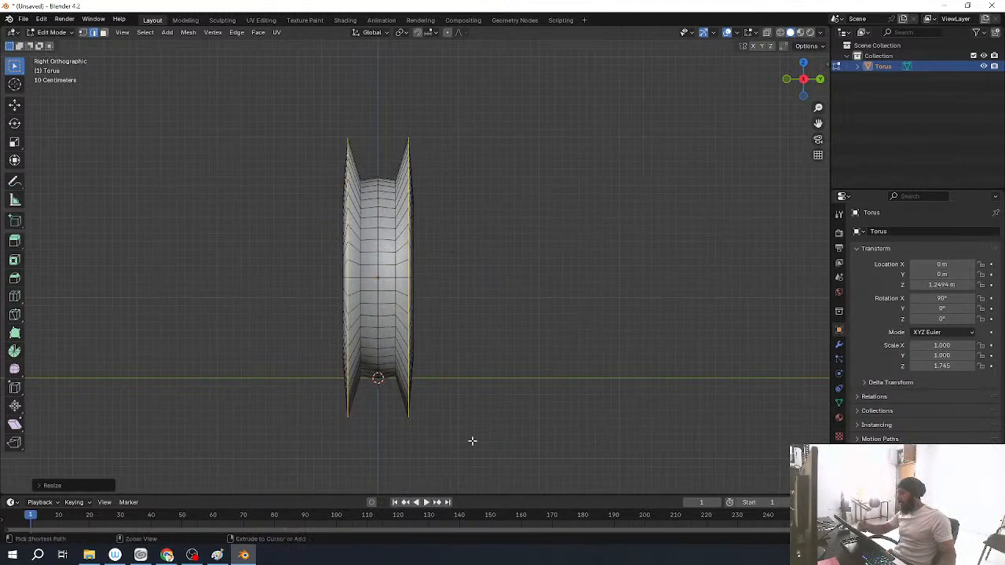
Step: Undo the Y-locked resize, try scaling the loops on all axes for comparison, and cancel it
key(ctrl+z)
key(s)
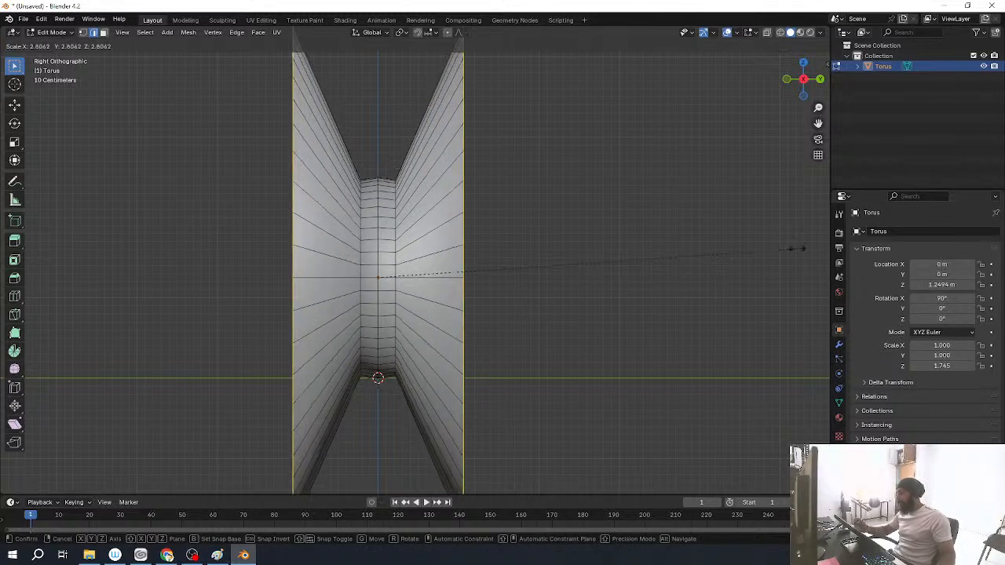
key(Escape)
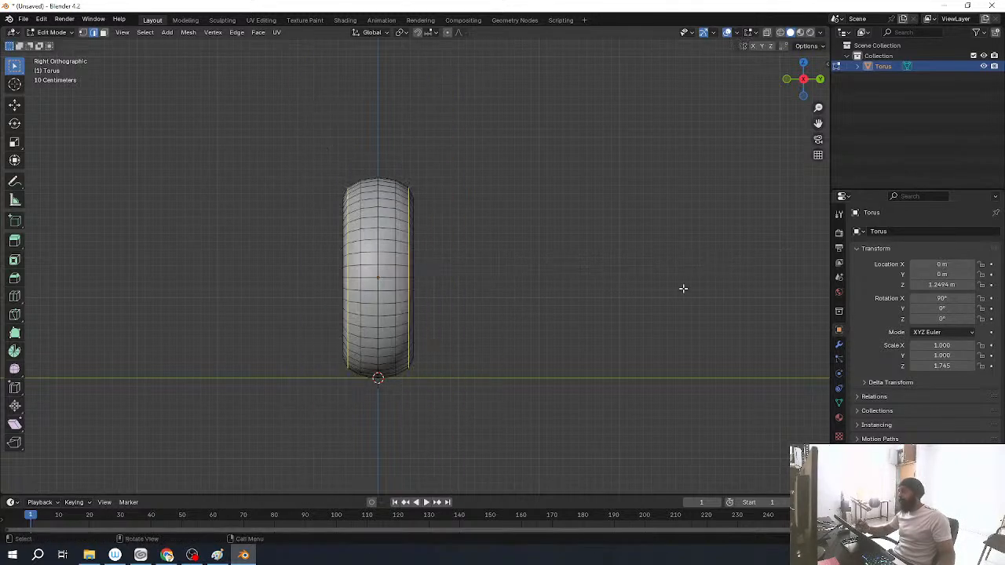
Step: Scale both shoulder loops outward slightly with global Y locked
key(s)
key(shift+y)
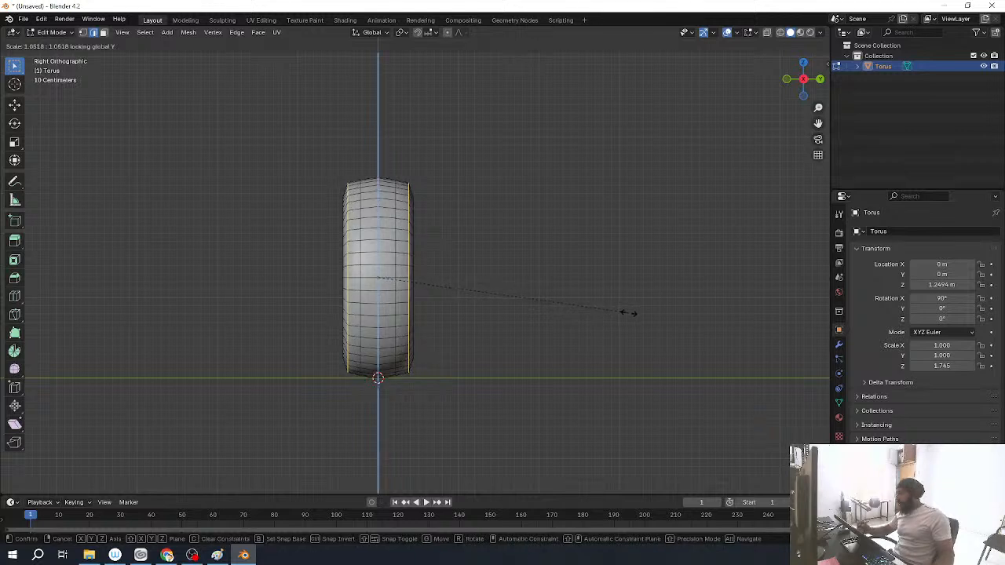
click(676, 284)
shift+middle_drag(476, 378, 491, 317)
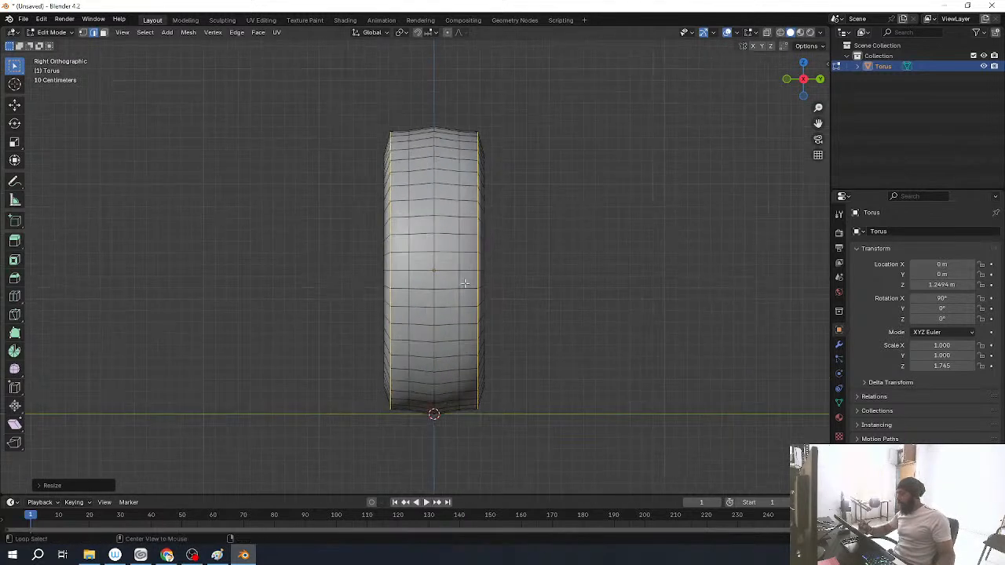
Step: Select the two tread loops on either side of the centre line and scale them by about 1.018 with global Y locked
alt+click(460, 280)
alt+shift+click(409, 262)
key(s)
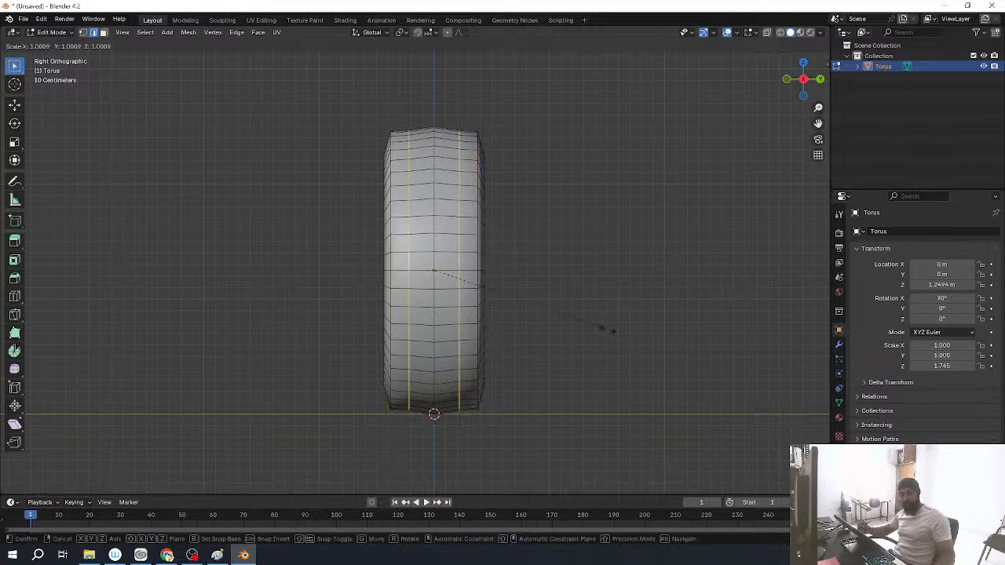
key(shift+y)
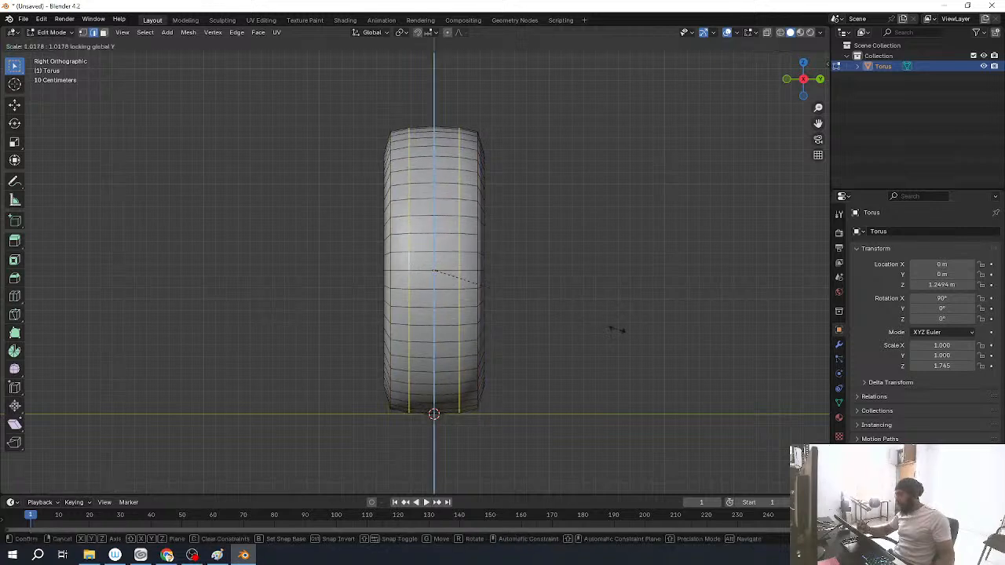
click(610, 330)
shift+middle_drag(610, 338, 589, 363)
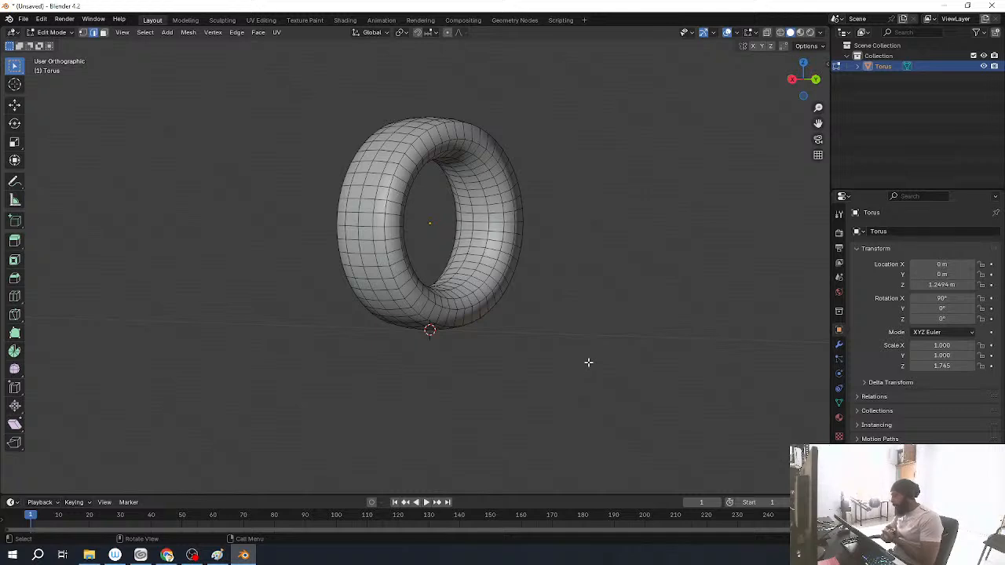
Step: Select the loops along the two inner edges of the tyre hole and scale them by about 0.94 with global Y locked
middle_drag(588, 362, 482, 391)
scroll(500, 339, up, 3)
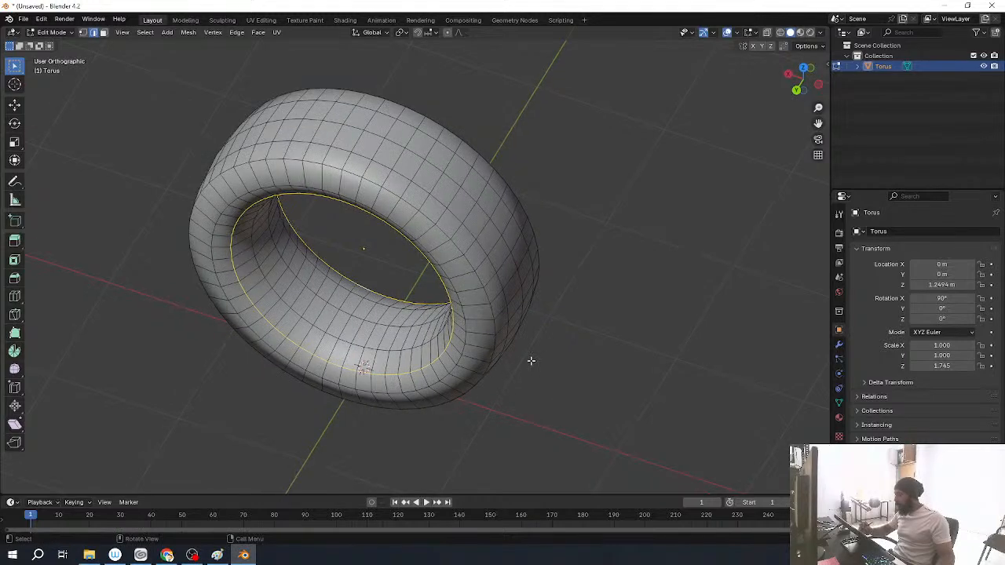
middle_drag(635, 338, 585, 376)
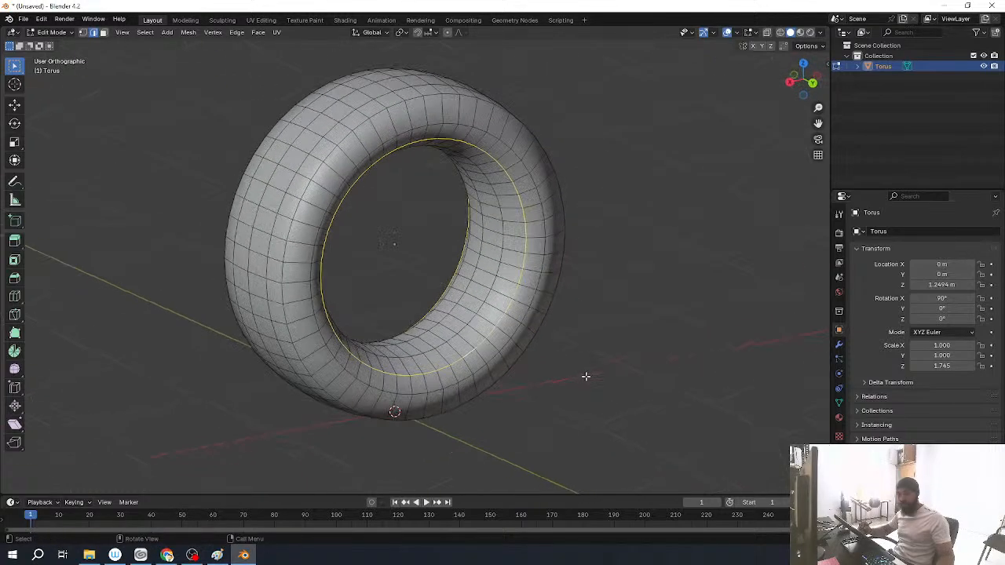
key(s)
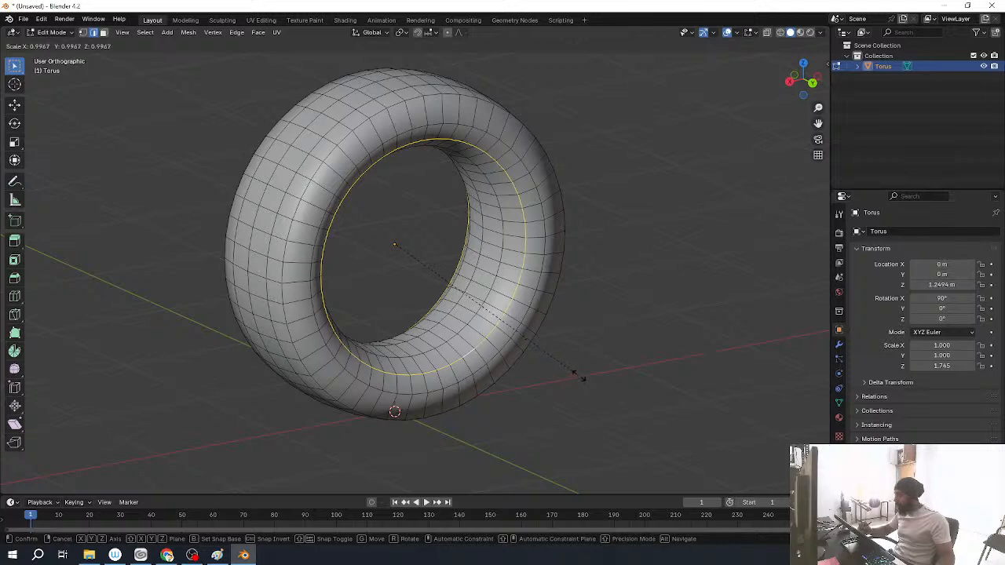
key(shift+y)
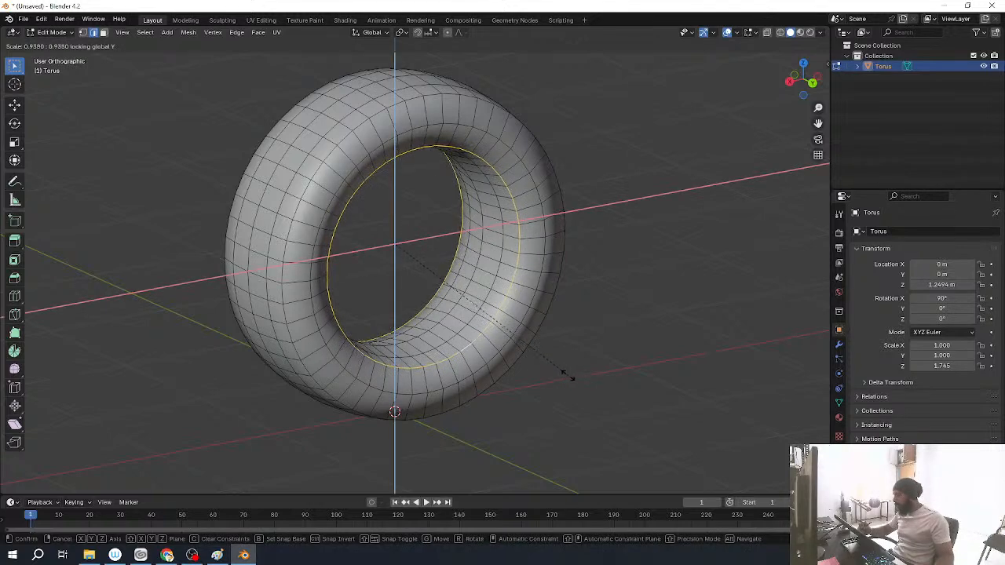
click(556, 366)
Step: Return the torus to Object Mode and check its overall tyre shape
shift+middle_drag(560, 355, 372, 355)
scroll(579, 319, down, 3)
key(ctrl+Tab)
click(391, 333)
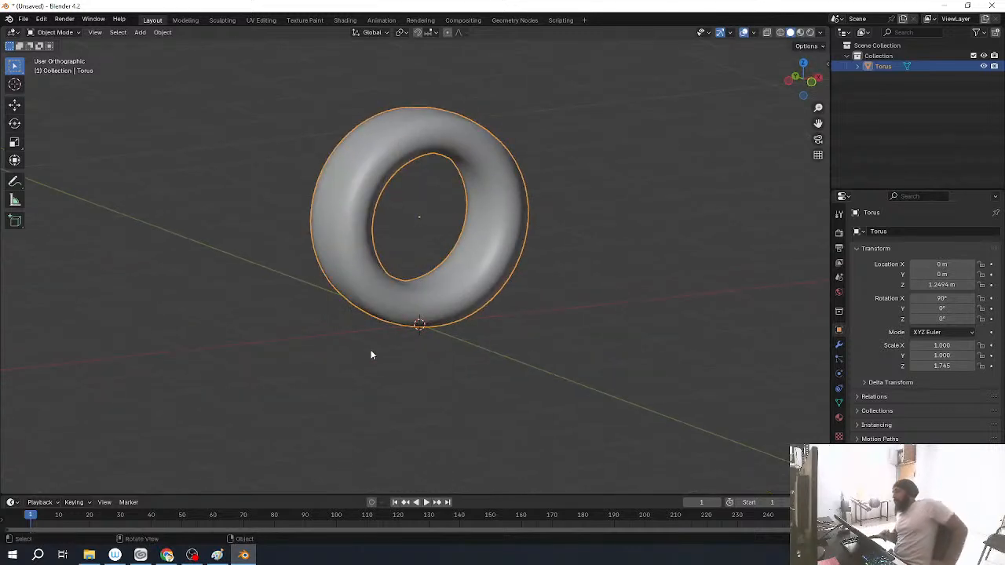
middle_drag(529, 306, 500, 364)
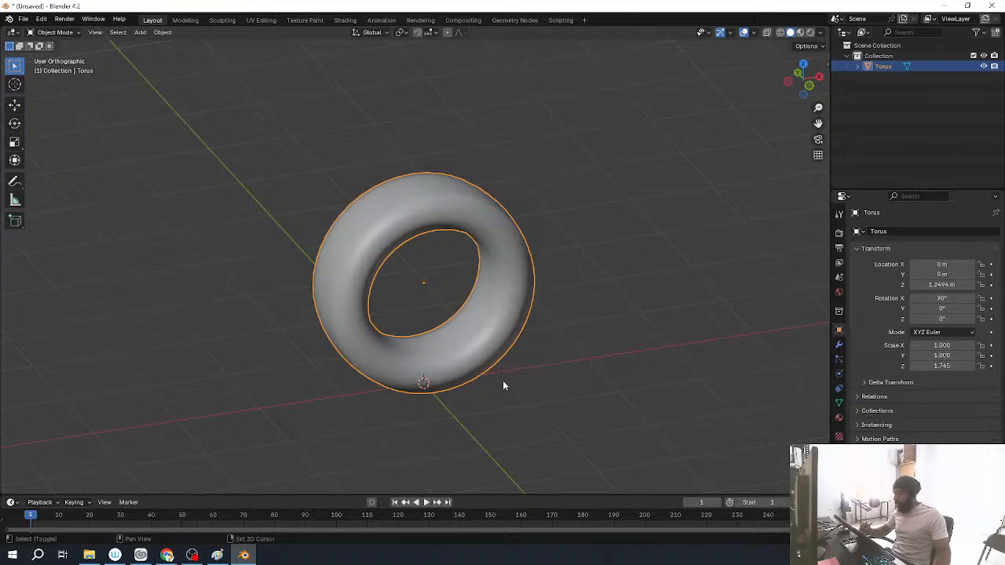
key(shift+d)
right_click(494, 347)
key(x)
click(664, 383)
Step: Add a mesh circle at the world origin beneath the torus
key(shift+a)
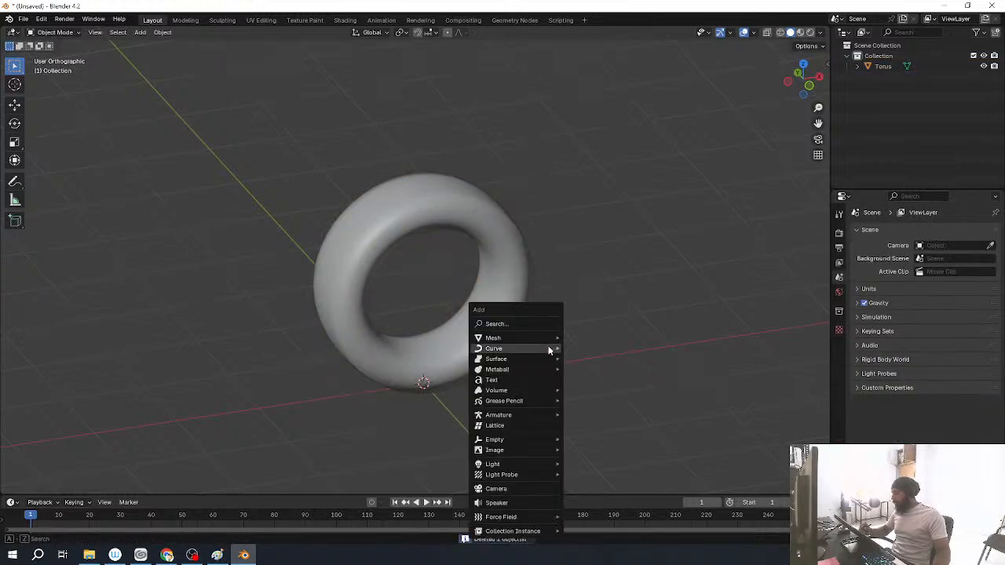
mouse_move(542, 348)
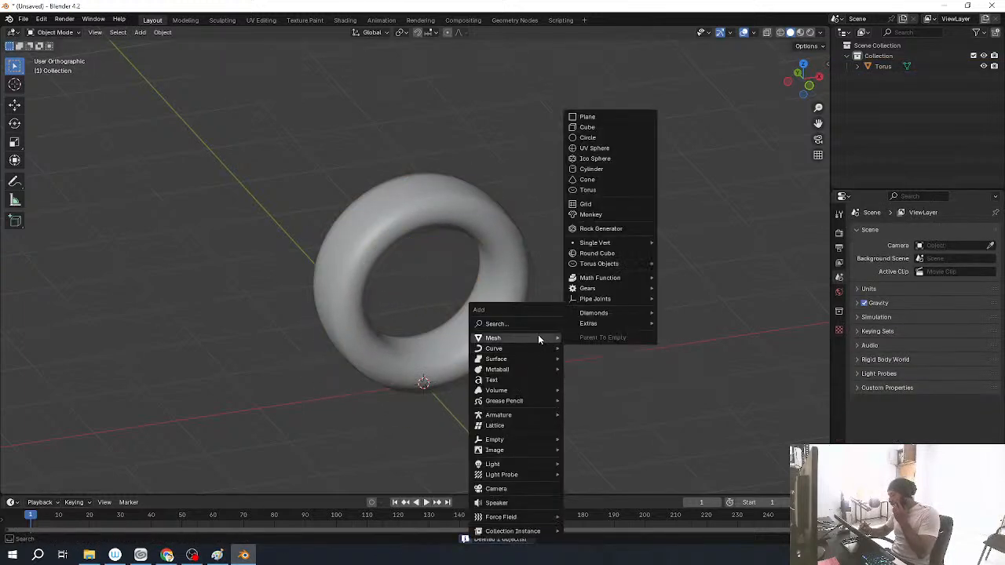
click(615, 138)
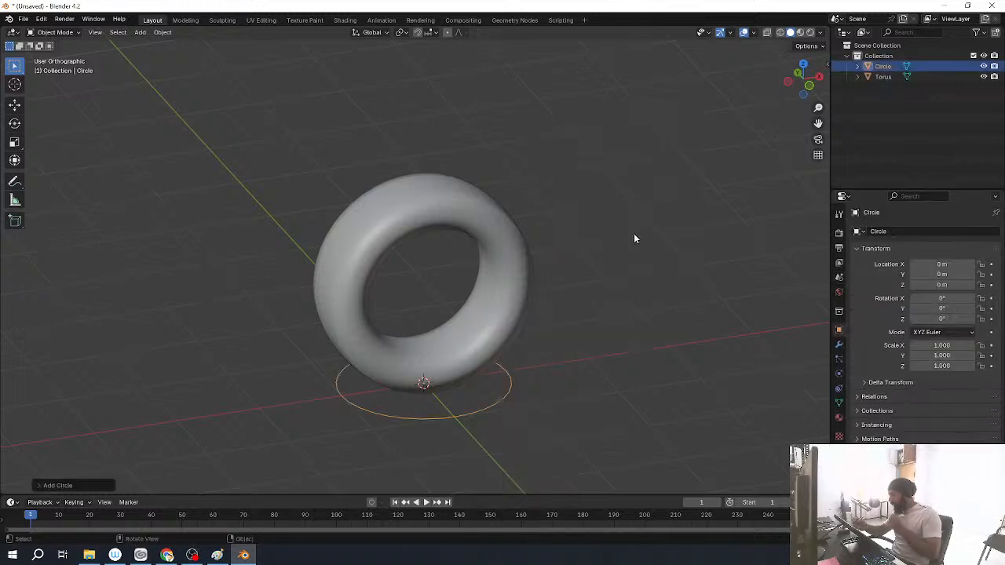
middle_drag(637, 233, 612, 415)
Step: Put the circle into Edit Mode and fill its outline with a face
key(Tab)
key(z)
click(629, 354)
key(z)
click(633, 353)
middle_drag(639, 356, 626, 377)
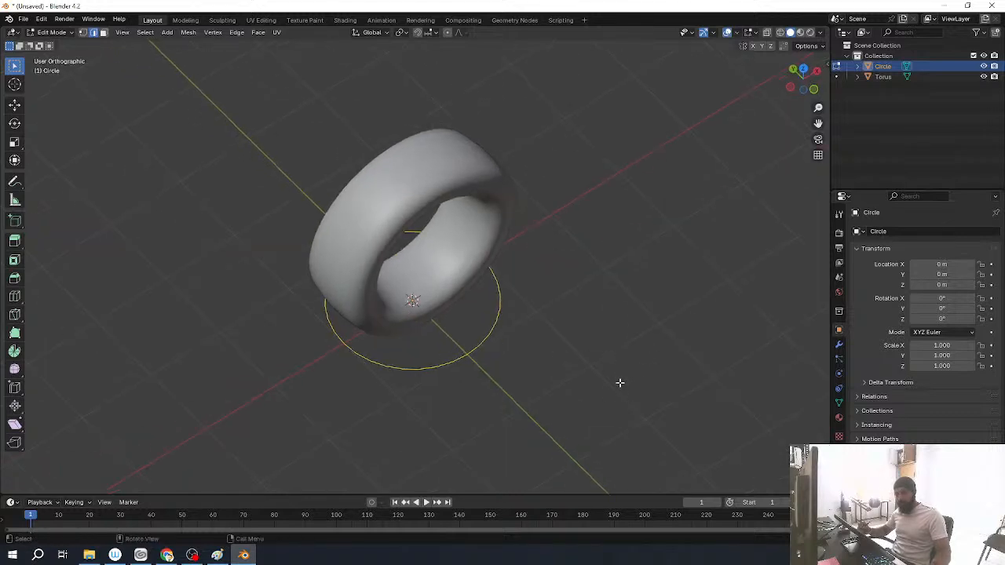
key(f)
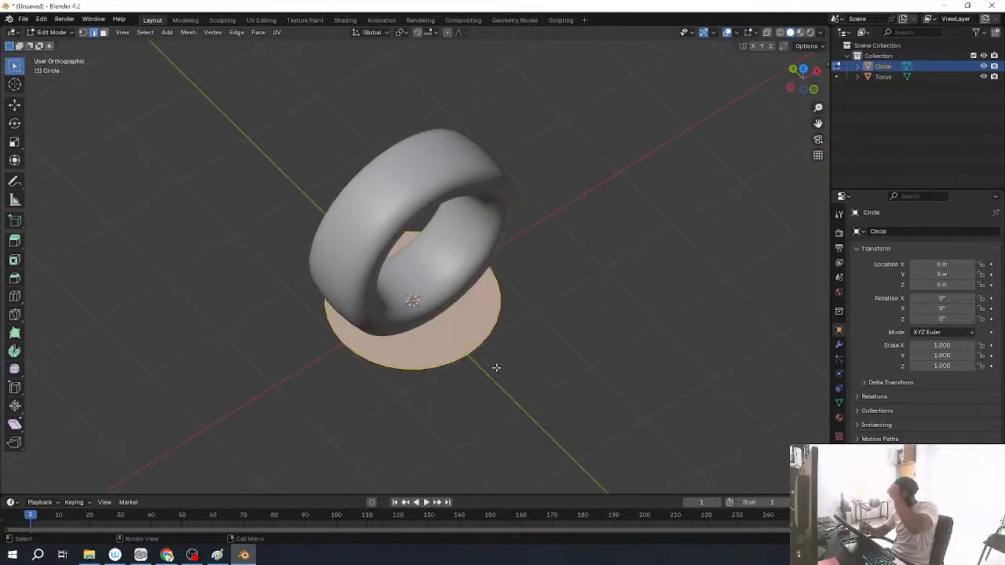
middle_drag(511, 372, 573, 359)
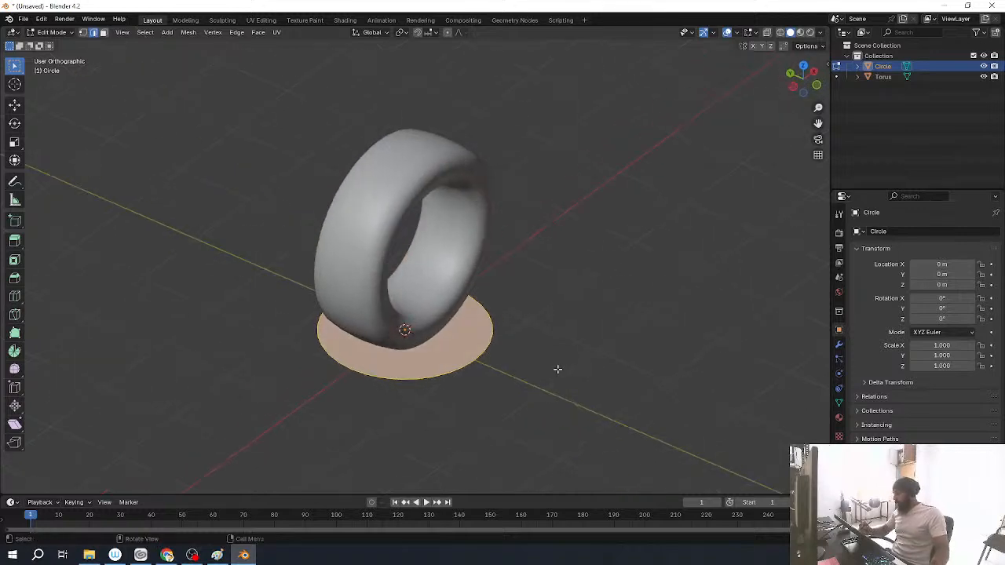
Step: Return to Object Mode and rotate the filled circle 90° about the global X axis
key(Tab)
text(rx)
text(90)
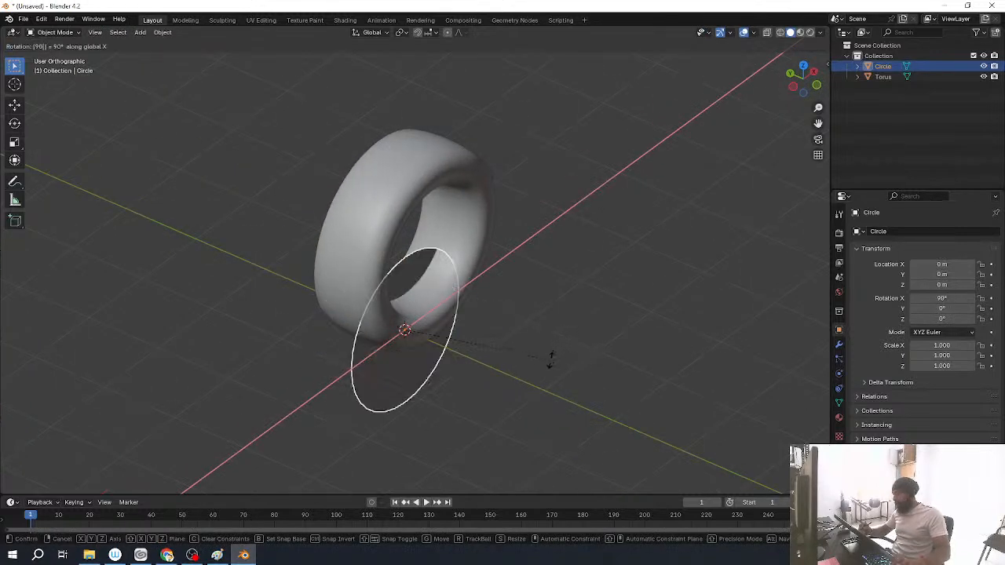
key(Return)
Step: In front view, try moving the disc up along global Z to the torus centre, and undo the move
key(KP_1)
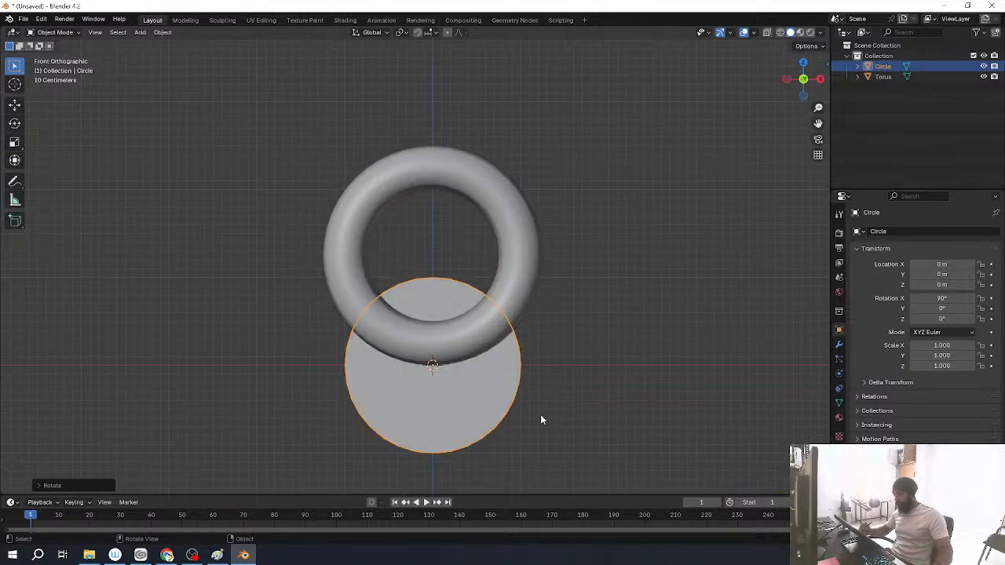
key(g)
key(z)
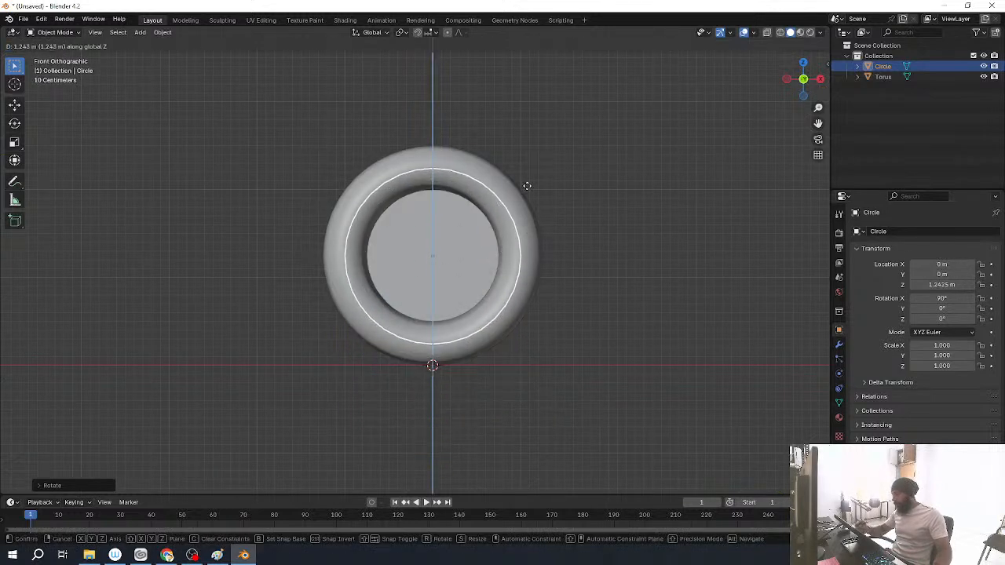
click(521, 186)
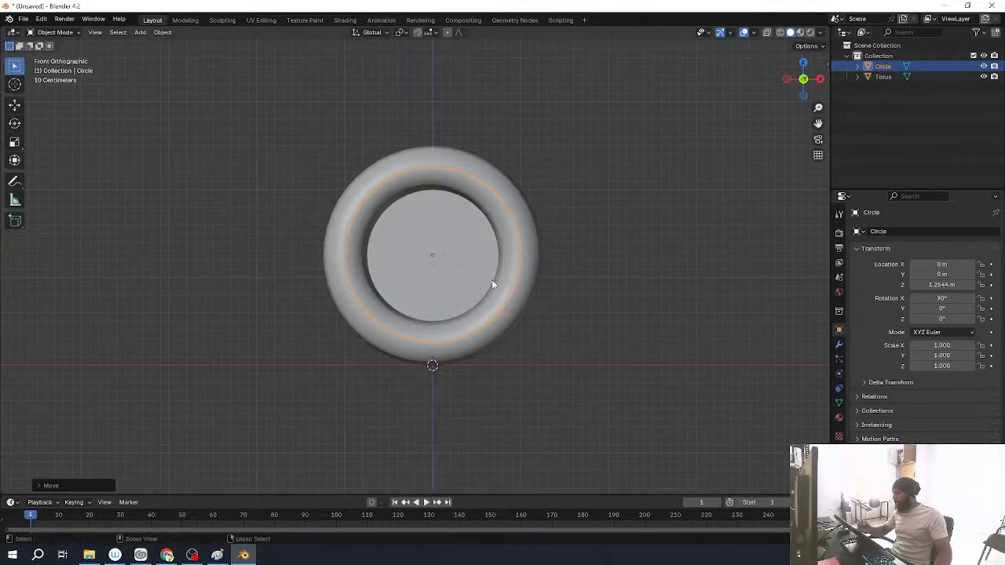
key(ctrl+z)
Step: Clear the torus's location so that it sits centred on the world origin around the disc
shift+click(534, 262)
key(alt+g)
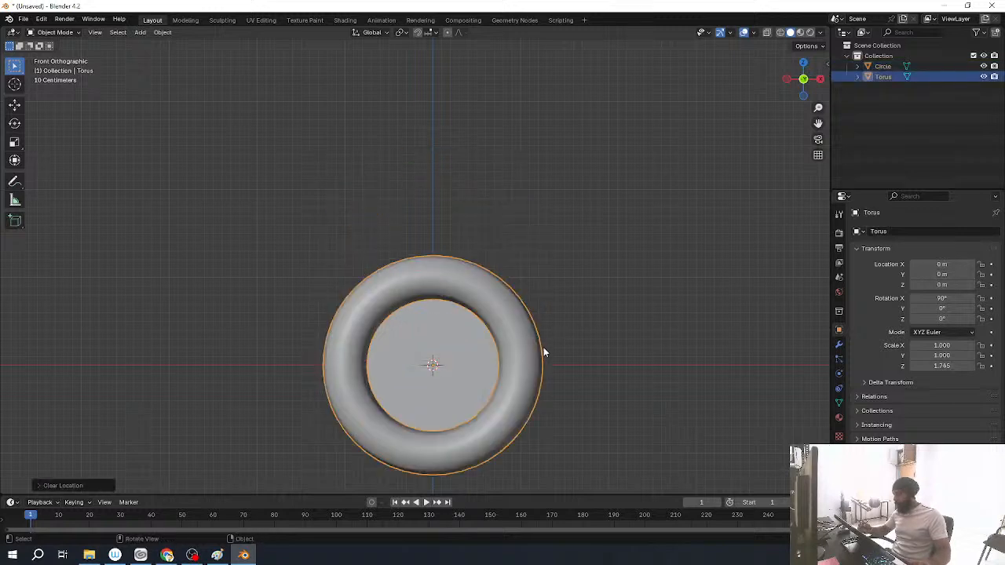
shift+middle_drag(534, 400, 561, 338)
Step: Scale the disc to about 0.741 in wireframe view so that it fits the tyre's inner opening
click(468, 322)
key(shift+z)
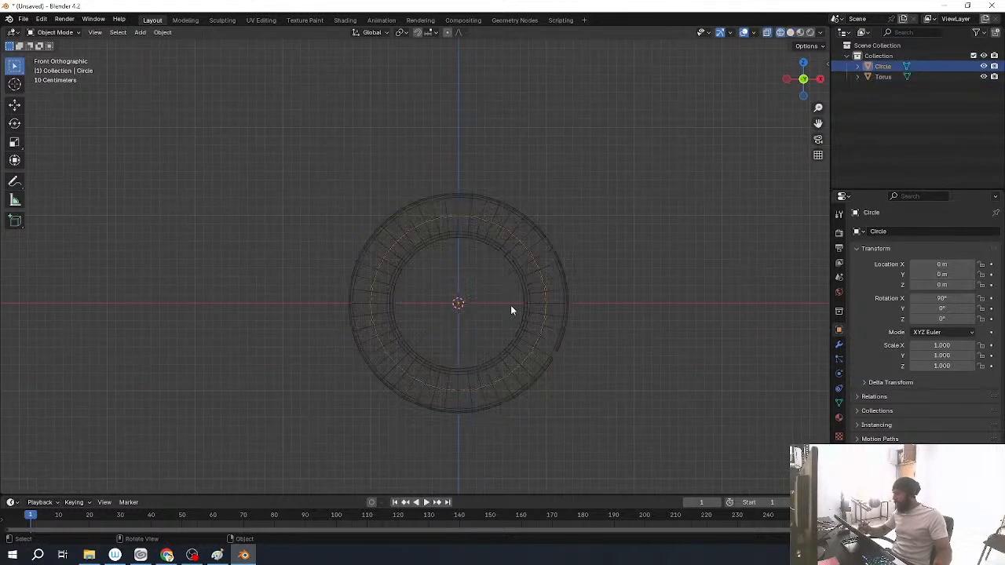
ctrl+middle_drag(624, 330, 620, 295)
shift+middle_drag(534, 337, 568, 362)
shift+middle_drag(566, 441, 570, 393)
scroll(569, 398, up, 2)
key(s)
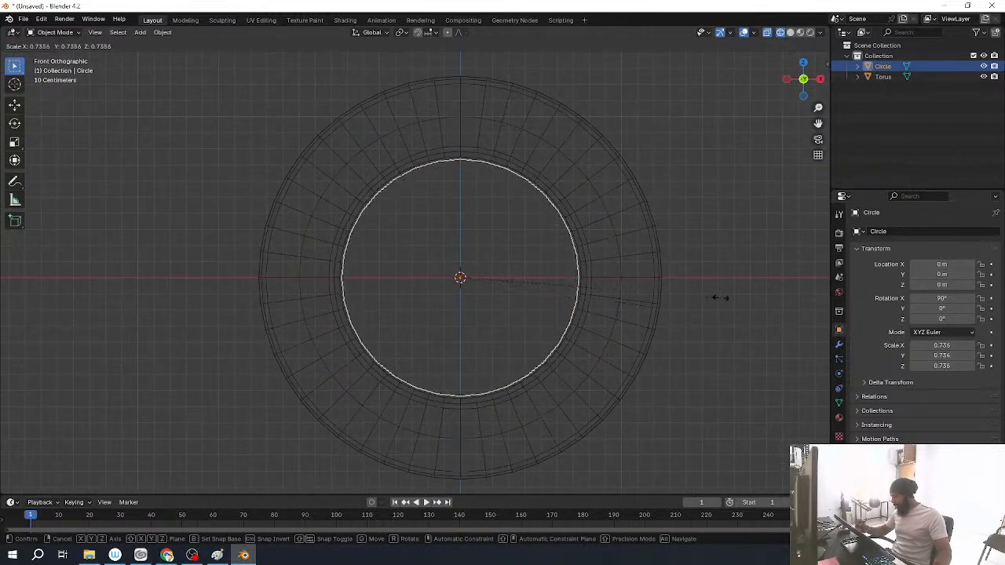
click(723, 297)
Step: In solid view, move the disc about 0.3 m along negative global Y towards the tyre's outer face
mouse_move(725, 298)
middle_down()
mouse_move(658, 371)
mouse_move(531, 370)
middle_up()
key(shift+z)
key(g)
key(x)
key(y)
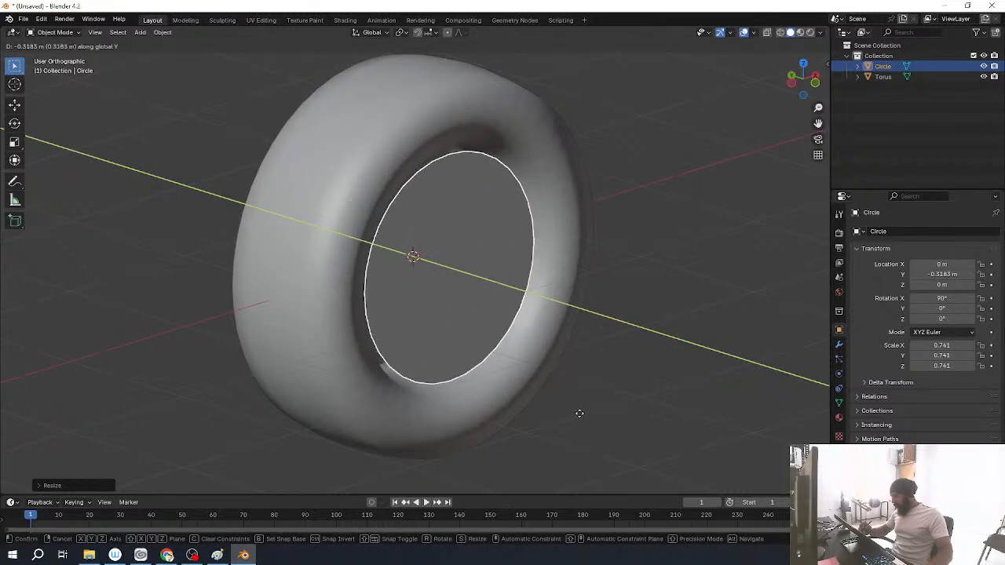
click(549, 403)
middle_drag(549, 403, 449, 292)
middle_drag(550, 316, 503, 383)
Step: Add a Mirror modifier to the disc and check both sides of the tyre opening
click(839, 344)
click(915, 232)
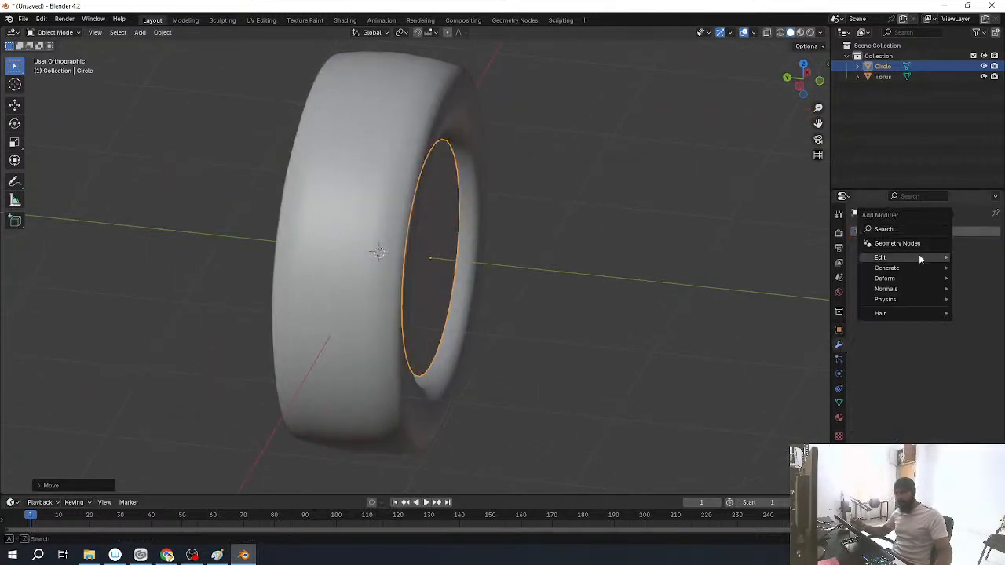
text(mirr)
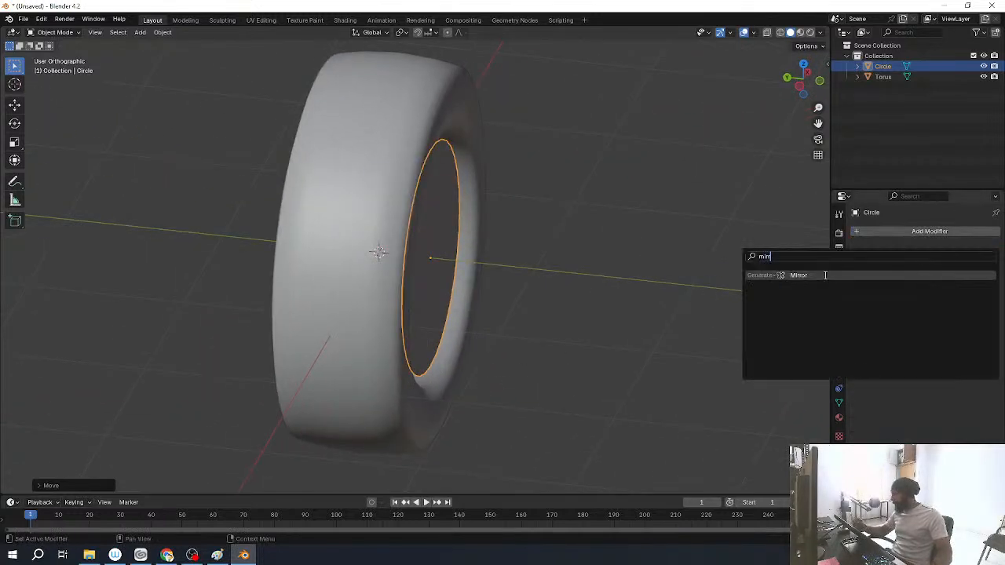
click(826, 274)
middle_drag(605, 390, 581, 420)
shift+middle_drag(581, 420, 688, 385)
scroll(539, 359, up, 2)
middle_drag(450, 338, 585, 316)
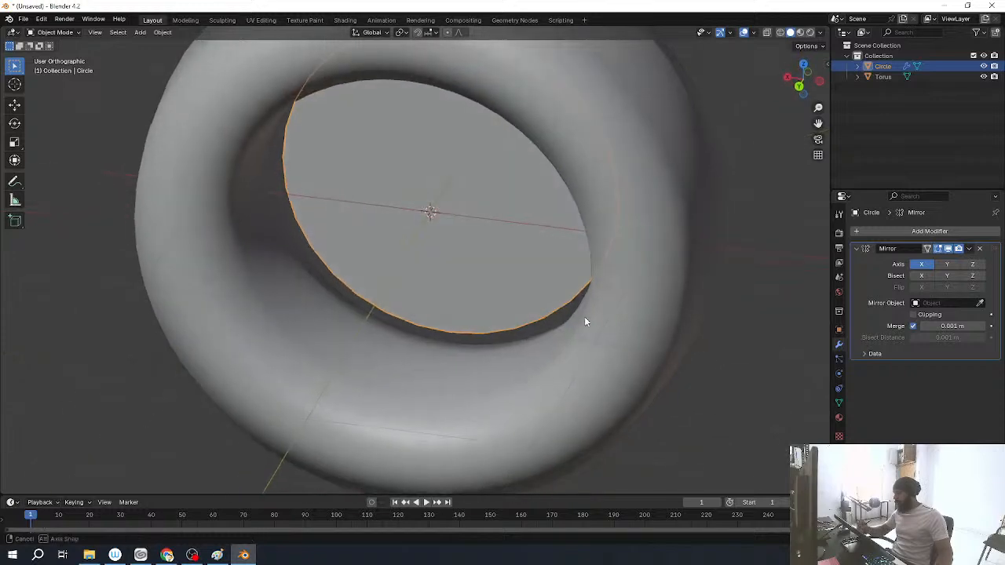
middle_drag(466, 184, 462, 220)
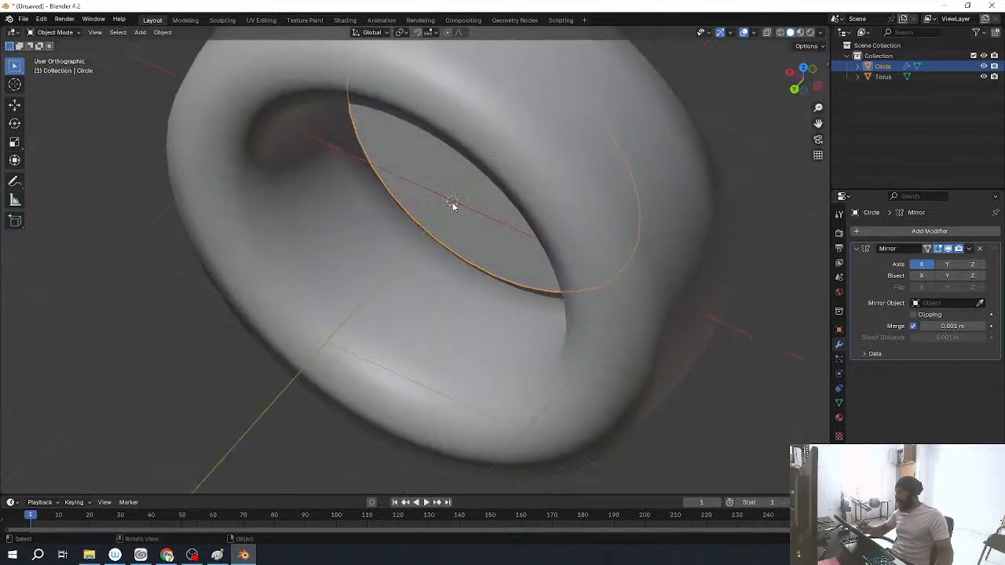
mouse_move(598, 363)
middle_down()
mouse_move(611, 350)
mouse_move(581, 429)
mouse_move(614, 359)
middle_up()
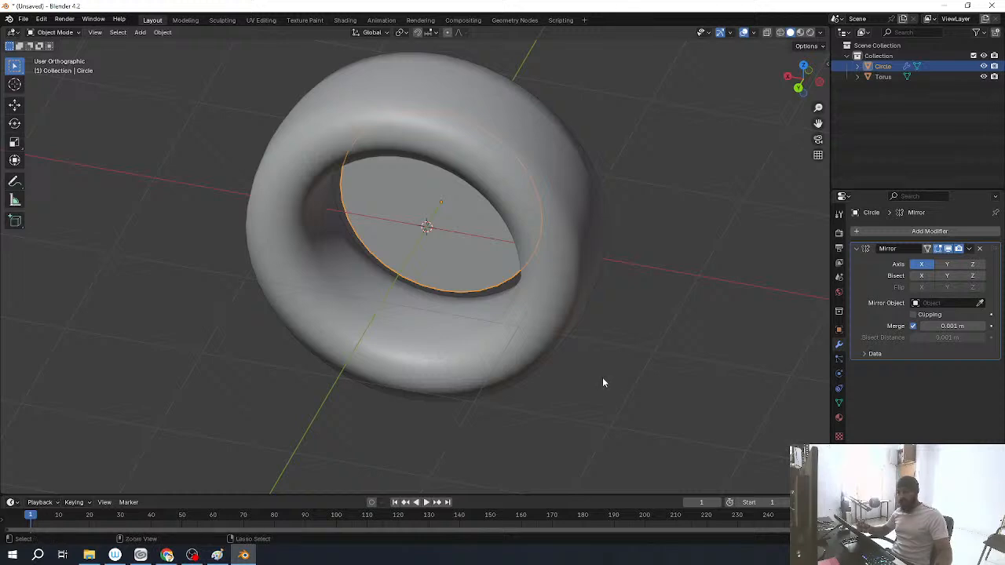
Step: Apply the disc's location transform and check the disc from the side
key(ctrl+a)
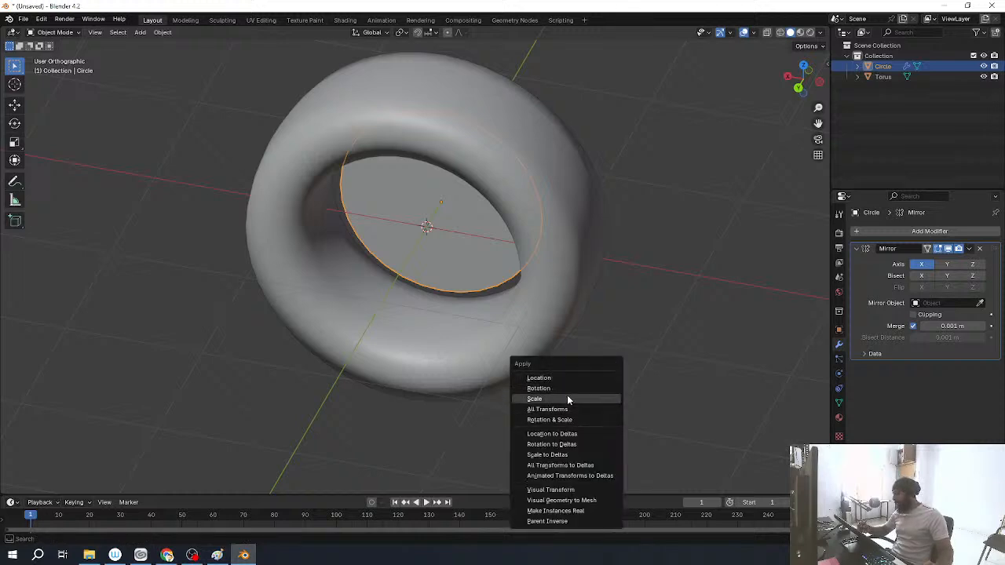
click(572, 378)
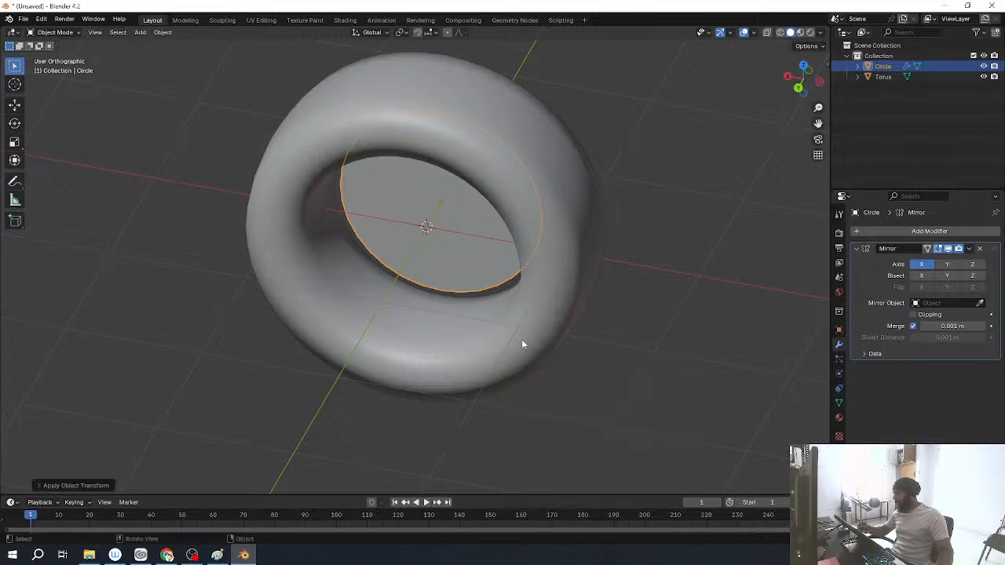
middle_drag(427, 229, 666, 348)
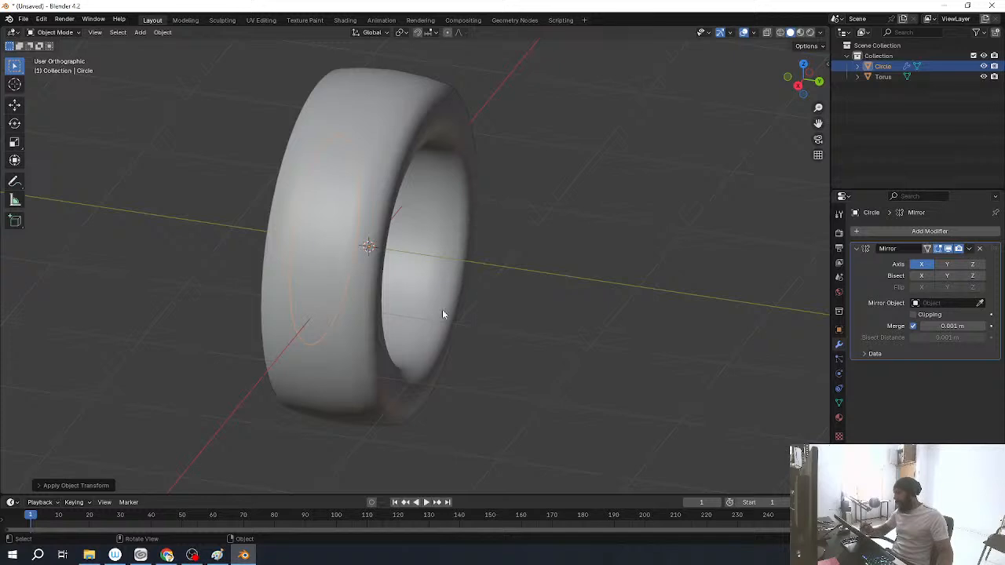
Step: Set the Mirror modifier to the Y axis only and check the disc from the front
click(947, 265)
click(922, 265)
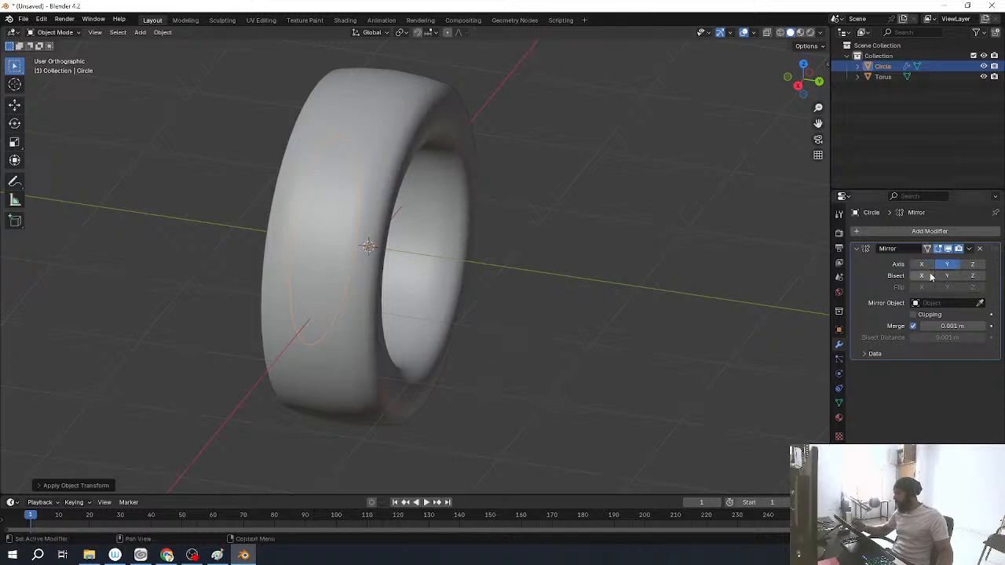
mouse_move(629, 399)
middle_down()
mouse_move(519, 403)
mouse_move(563, 389)
mouse_move(634, 396)
mouse_move(640, 414)
mouse_move(612, 397)
middle_up()
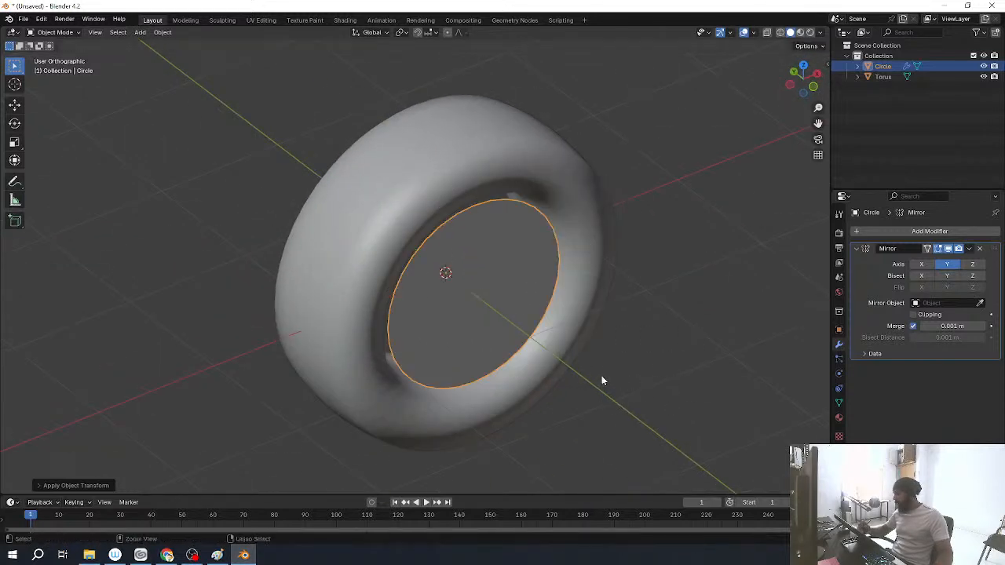
Step: Try mirroring the disc across the X, Y and Z axes in turn and compare the results around the tyre
key(ctrl+a)
click(581, 416)
middle_drag(578, 390, 751, 337)
click(921, 264)
click(947, 264)
click(972, 264)
click(972, 265)
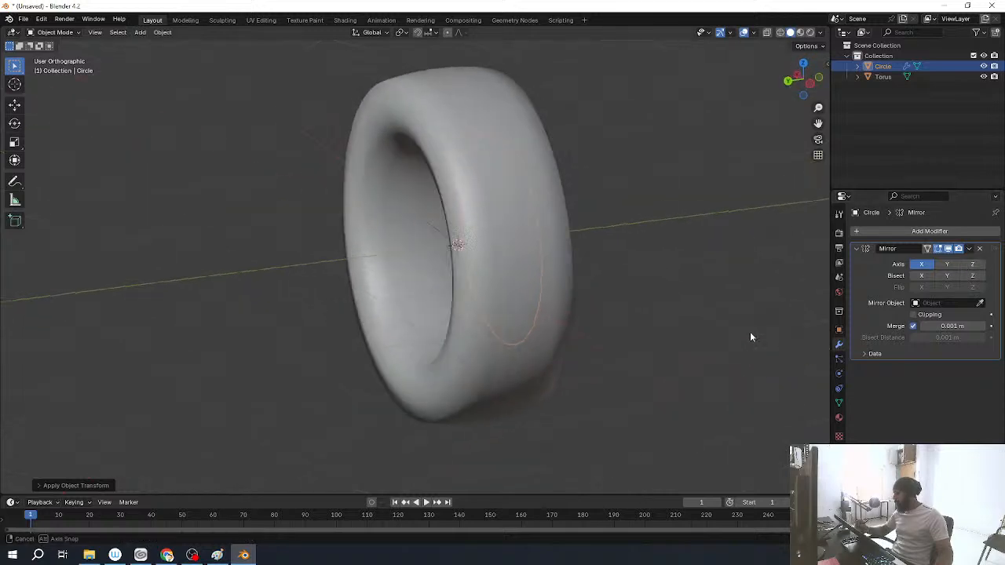
click(947, 264)
click(972, 264)
middle_drag(667, 367, 550, 321)
Step: Show the disc's transform values and apply its rotation
key(ctrl+a)
click(537, 314)
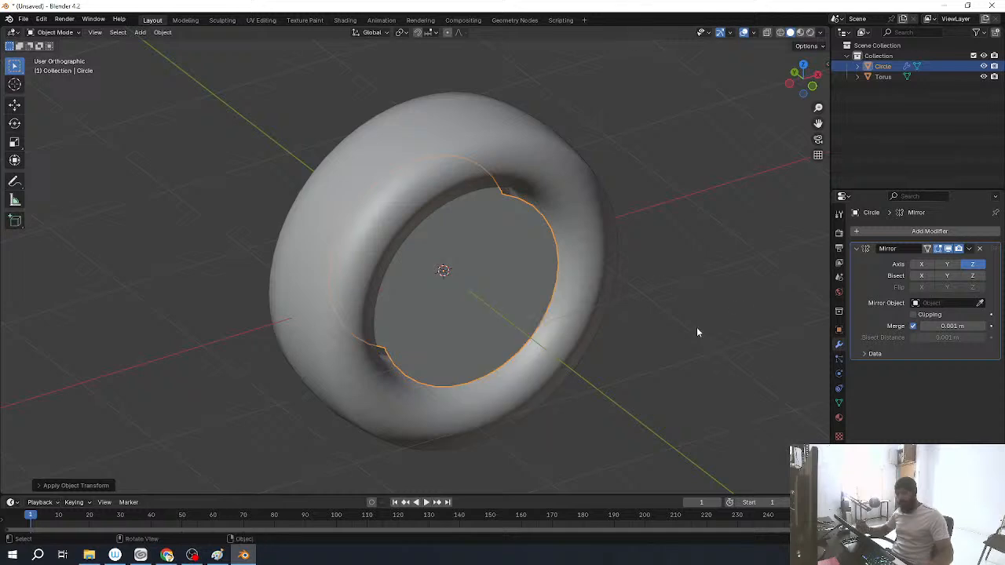
key(n)
middle_drag(659, 366, 557, 381)
key(ctrl+a)
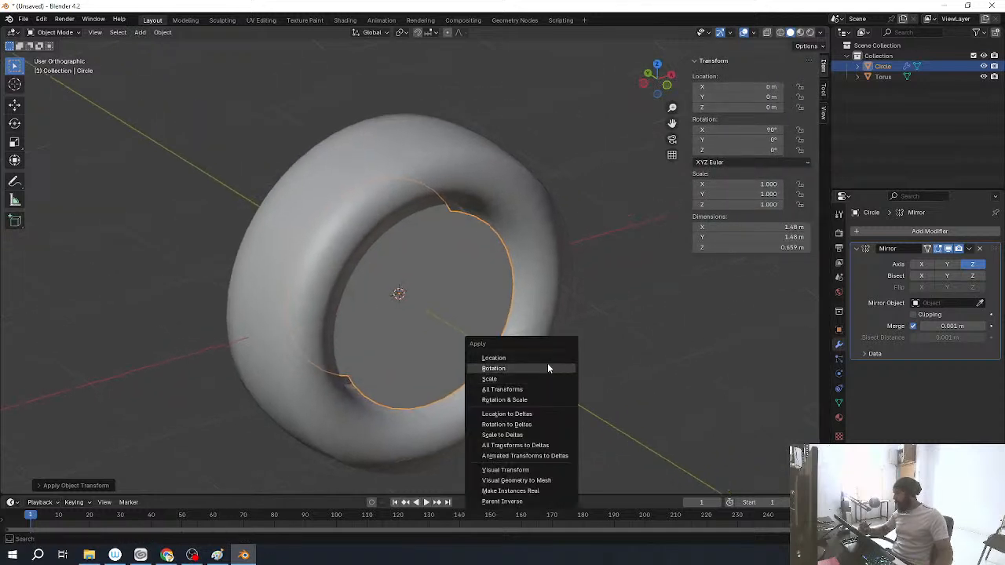
click(545, 368)
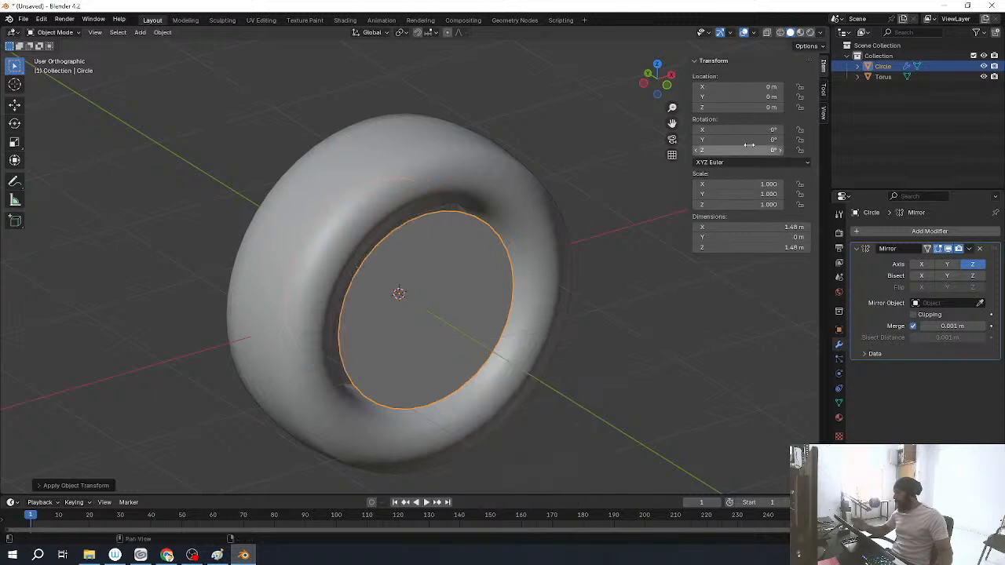
Step: Set the Mirror modifier to mirror the disc on the Y axis only
click(972, 266)
click(947, 265)
middle_drag(808, 294, 419, 372)
Step: In Edit Mode, enlarge the disc slightly to fit the tyre opening, checking the fit from the side in wireframe
key(Tab)
middle_drag(646, 411, 605, 415)
key(KP_1)
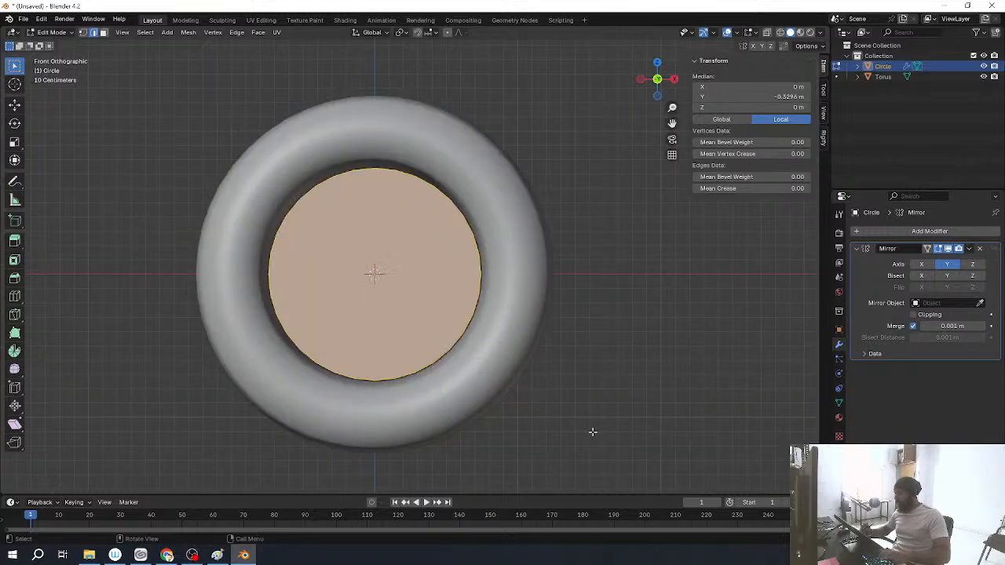
key(KP_3)
key(shift+z)
key(KP_Decimal)
key(s)
click(581, 394)
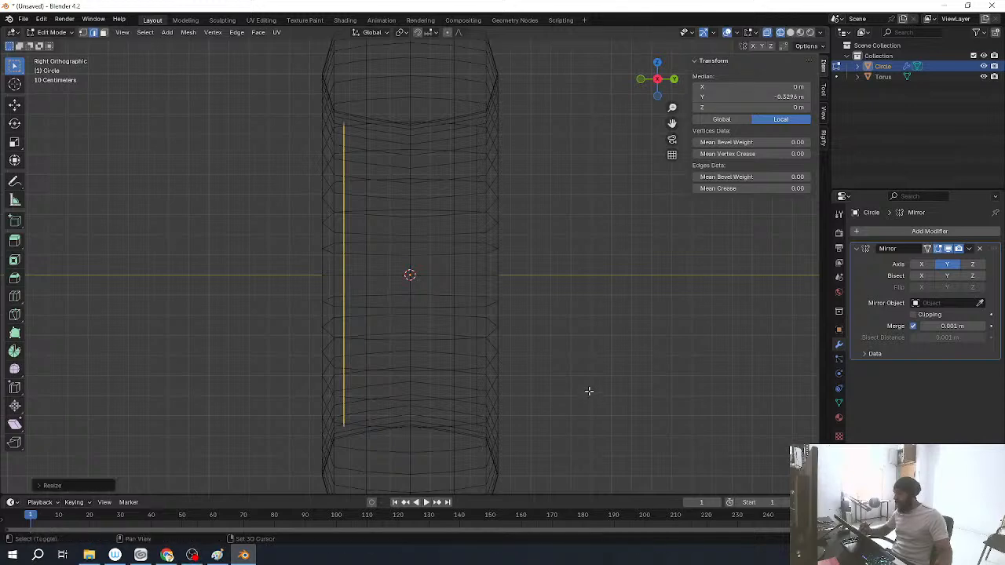
mouse_move(644, 301)
middle_down()
mouse_move(655, 398)
mouse_move(633, 406)
mouse_move(637, 397)
middle_up()
key(shift+z)
Step: Move the disc's geometry slightly inward along global Y so it sits inside the tyre opening
key(g)
key(x)
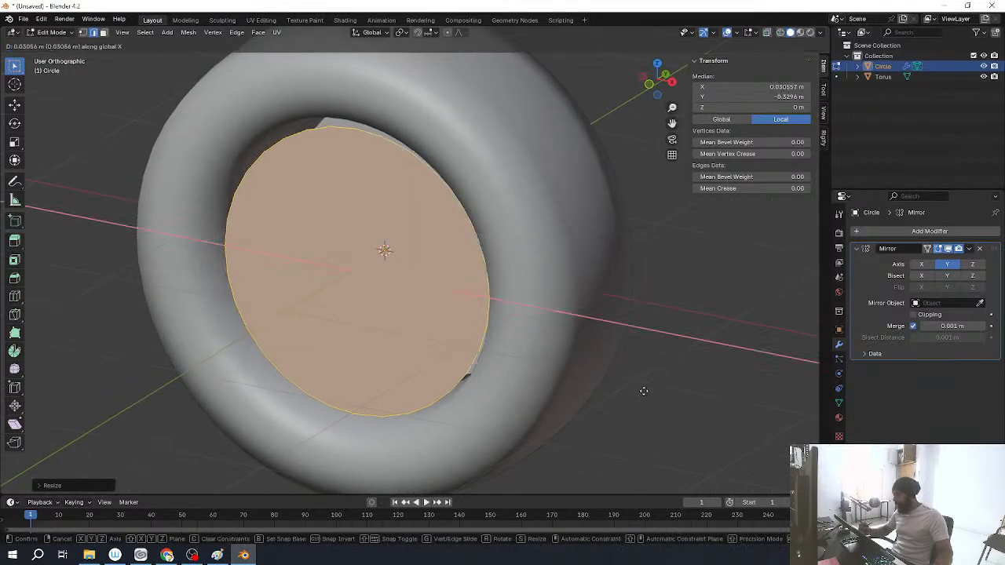
key(y)
click(641, 374)
middle_drag(642, 374, 693, 419)
key(r)
key(x)
right_click(688, 406)
Step: Extrude the disc face inward past the tyre's centre and isolate the disc in local view
key(e)
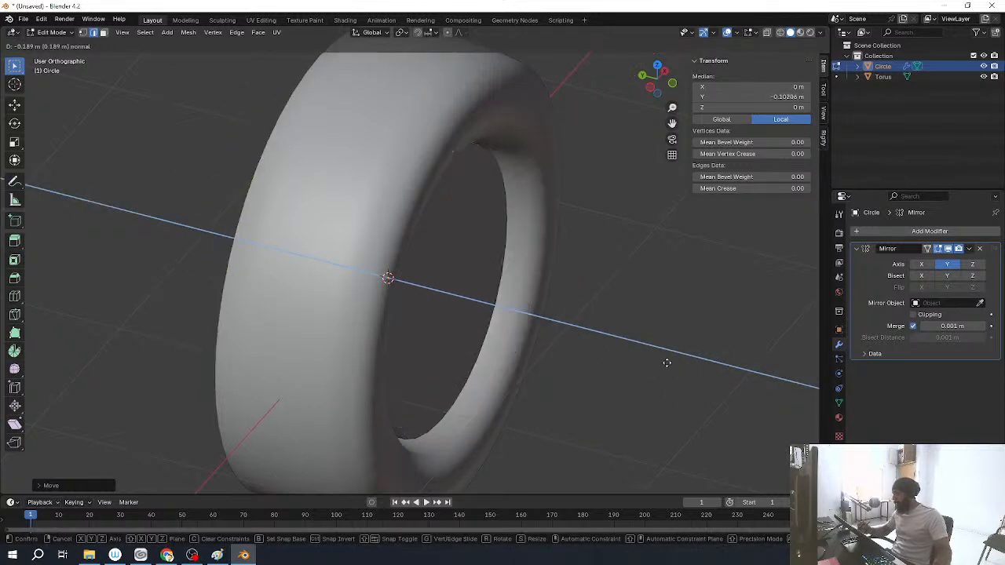
click(607, 358)
middle_drag(607, 358, 618, 417)
key(KP_Divide)
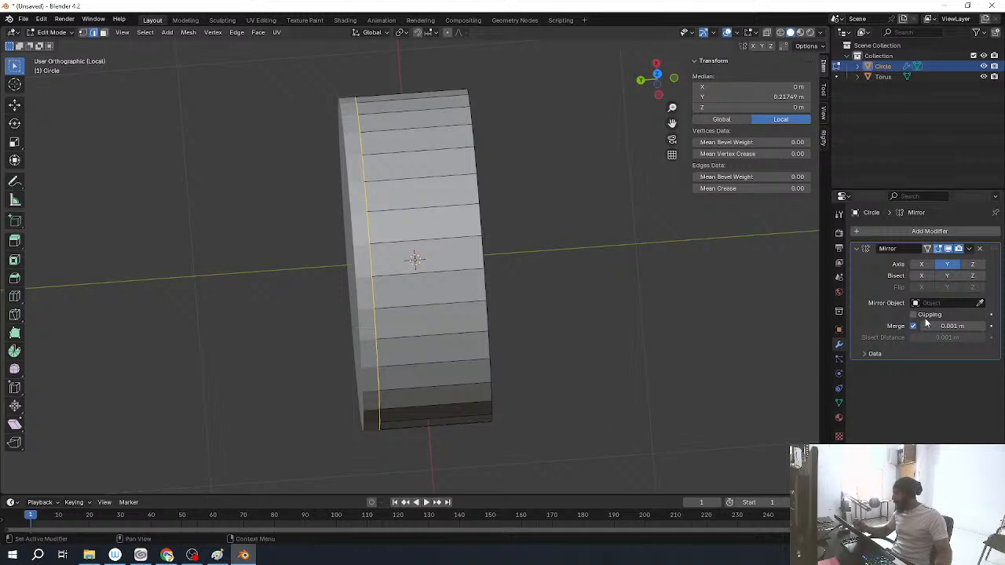
Step: Enable Clipping on the Mirror modifier and move the extruded end along global Y onto the mirror plane
key(g)
key(x)
key(y)
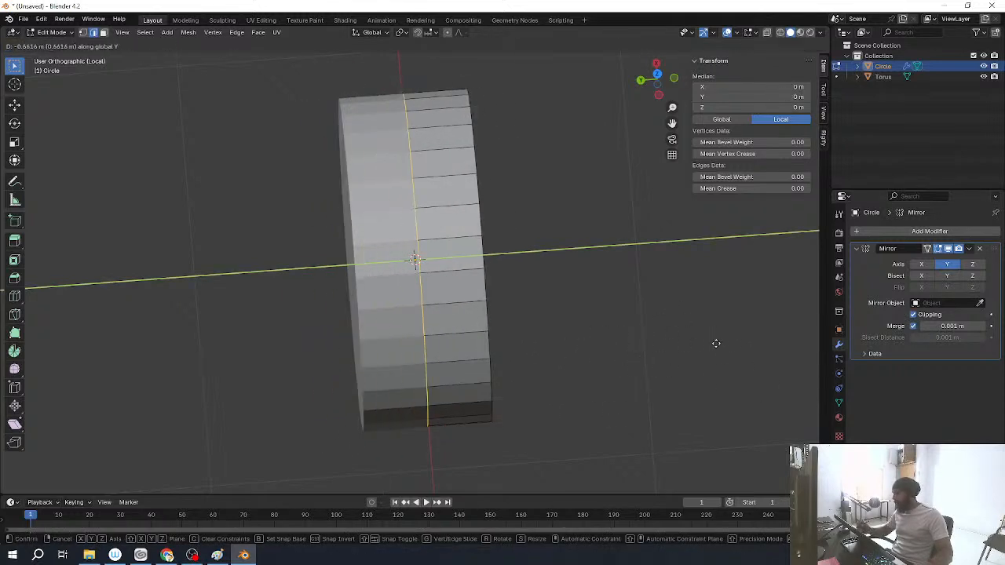
click(714, 339)
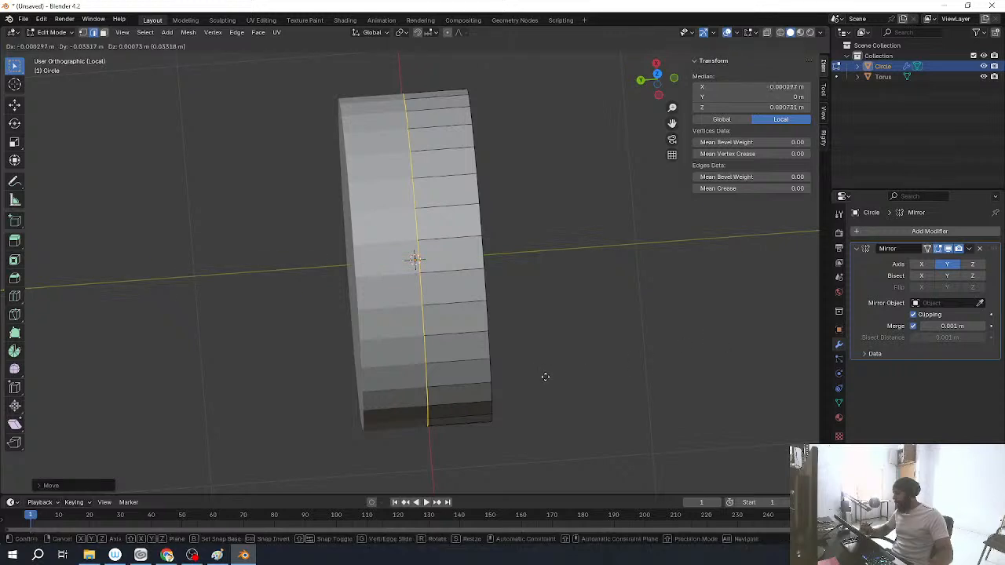
Step: Hide the Mirror modifier's result in the viewport, delete the disc's face on the mirror plane, and leave local view
click(948, 249)
middle_drag(588, 359, 554, 321)
key(alt+a)
right_click(535, 347)
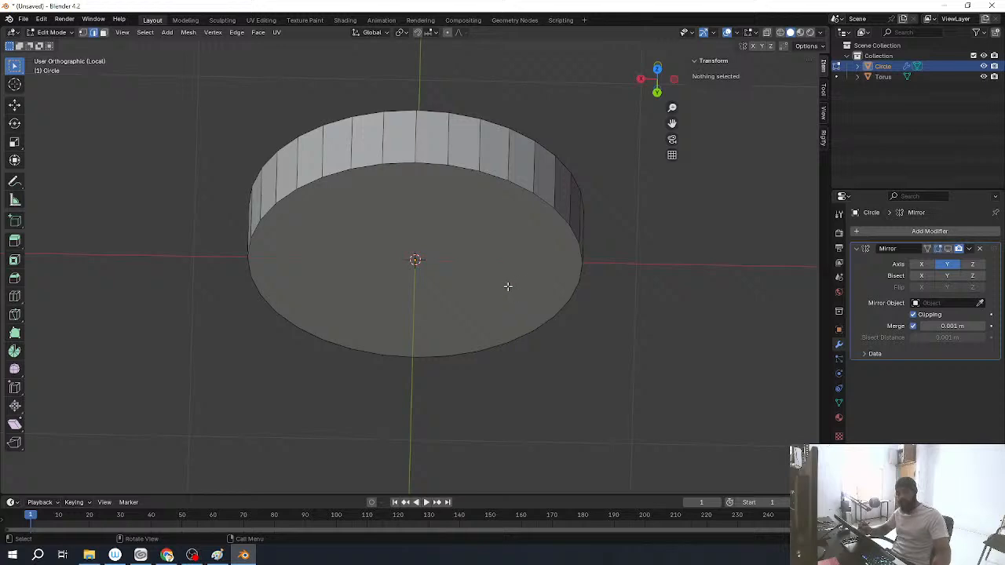
key(3)
click(514, 286)
middle_drag(518, 286, 556, 319)
key(x)
click(566, 337)
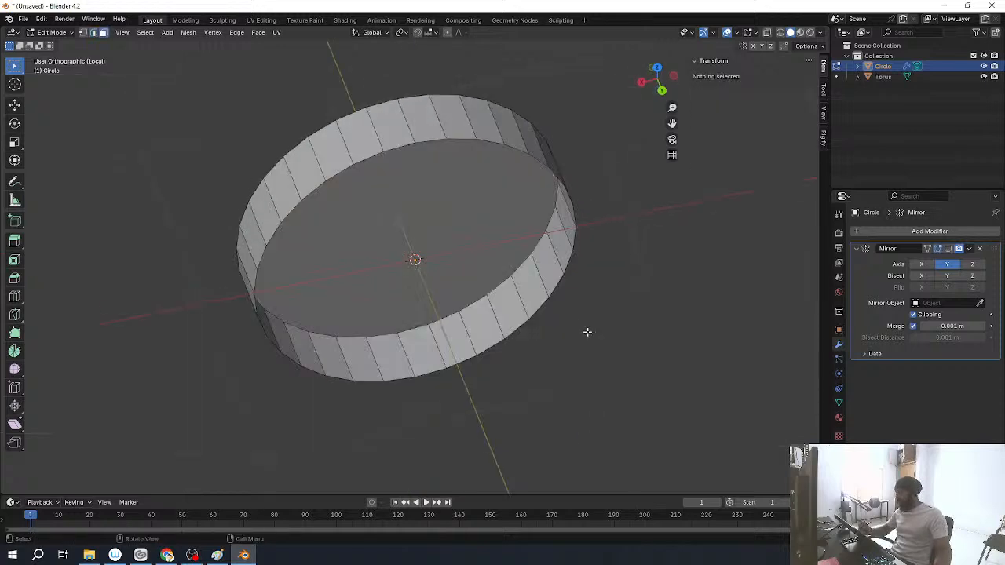
key(KP_Divide)
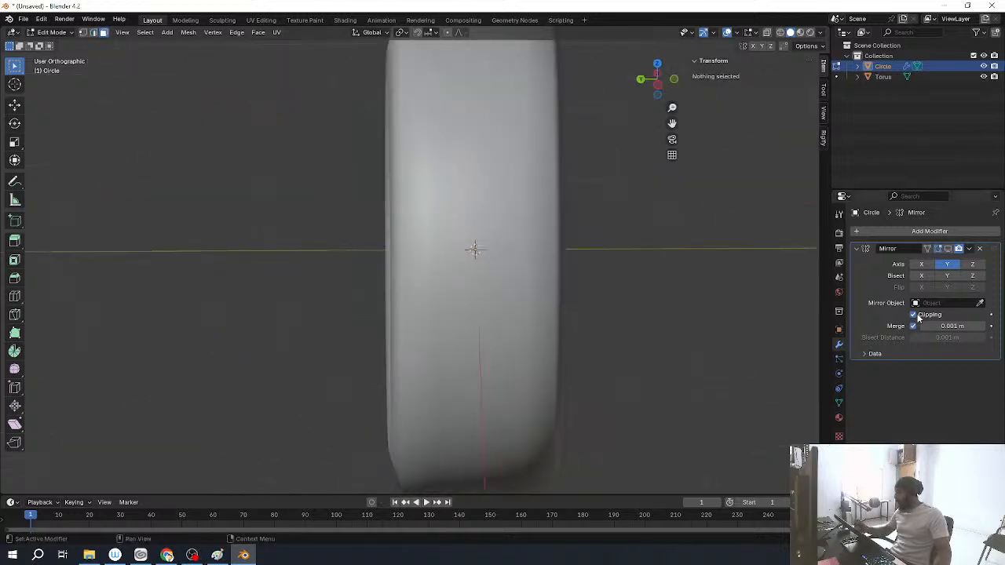
Step: Move the disc's geometry outward along global Y and enlarge it to fill the tyre opening
middle_drag(809, 322, 717, 332)
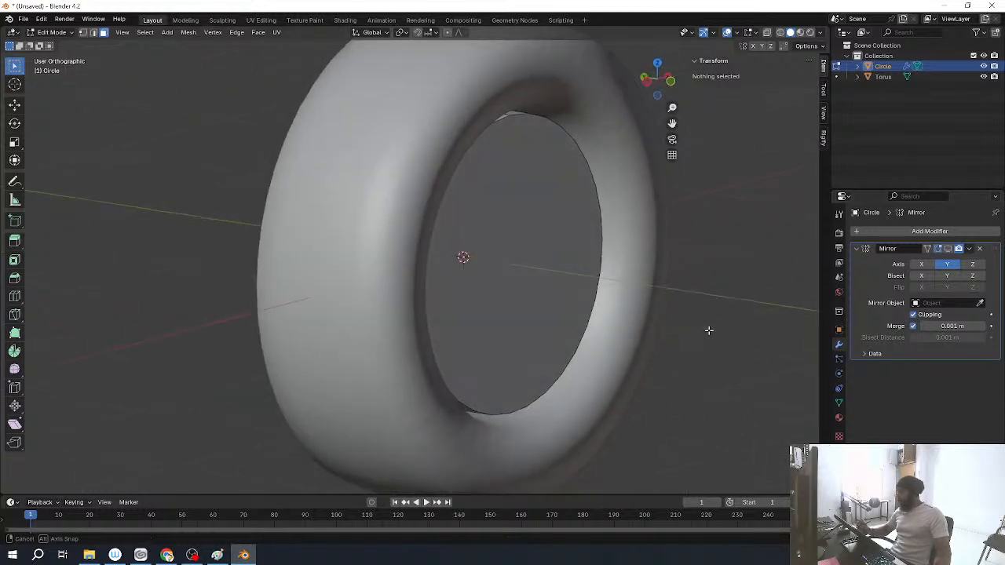
click(556, 335)
key(g)
key(x)
key(y)
click(621, 382)
key(s)
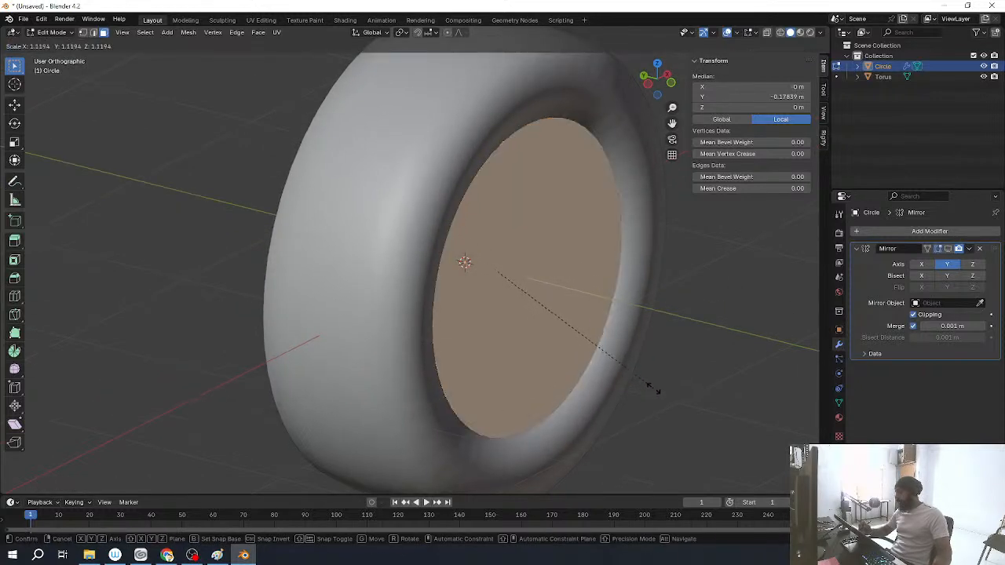
click(638, 390)
middle_drag(639, 388, 581, 406)
Step: Inset the disc's outer face twice, the second time about 0.07 m, and recess the inner face about 0.07 m along global Y
click(561, 352)
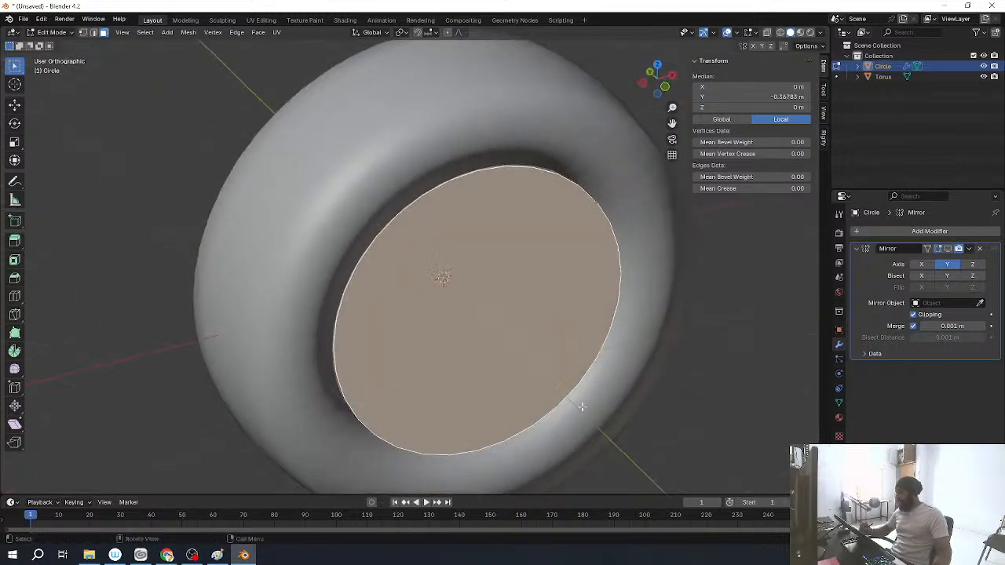
key(i)
click(657, 375)
middle_drag(658, 375, 686, 388)
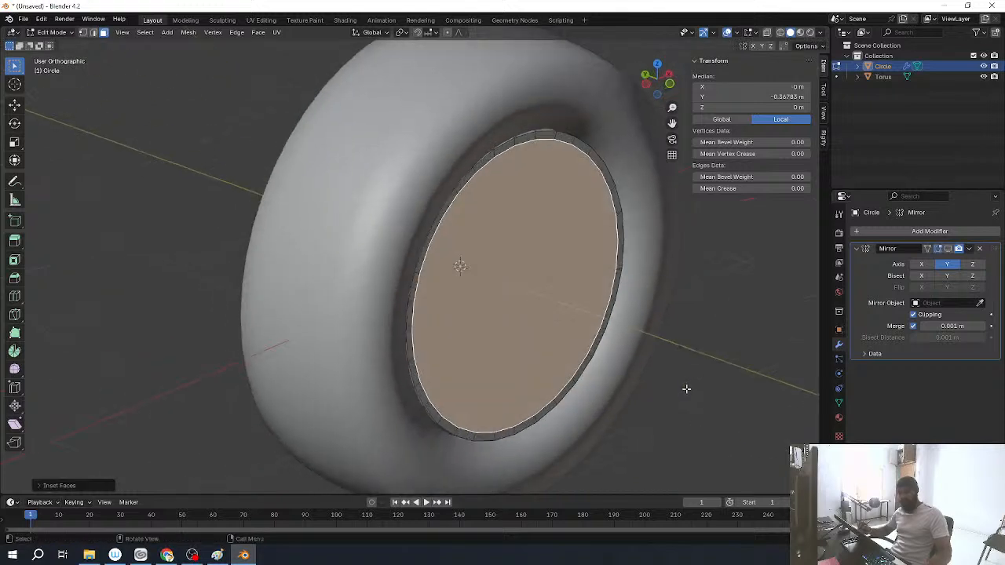
key(e)
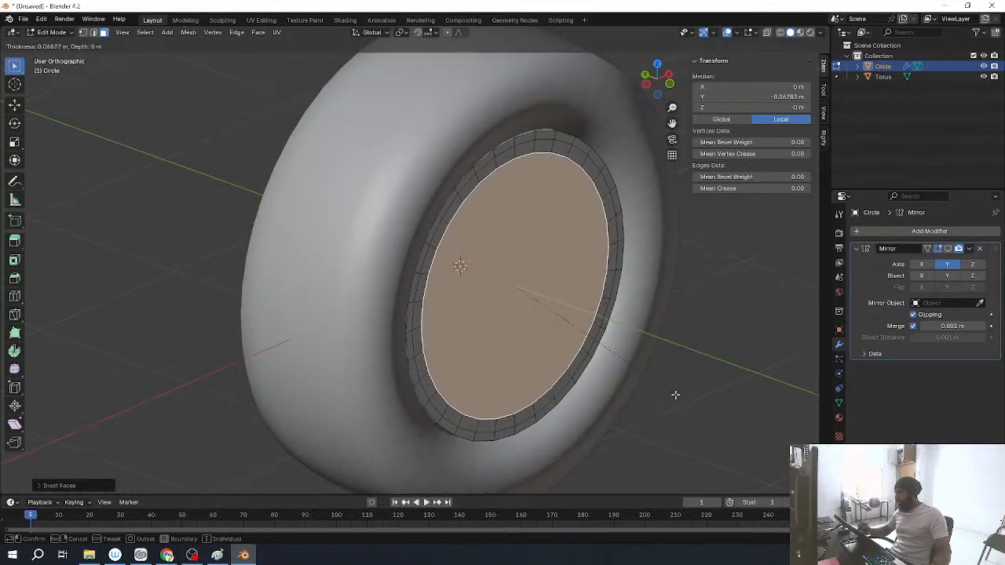
key(x)
right_click(671, 391)
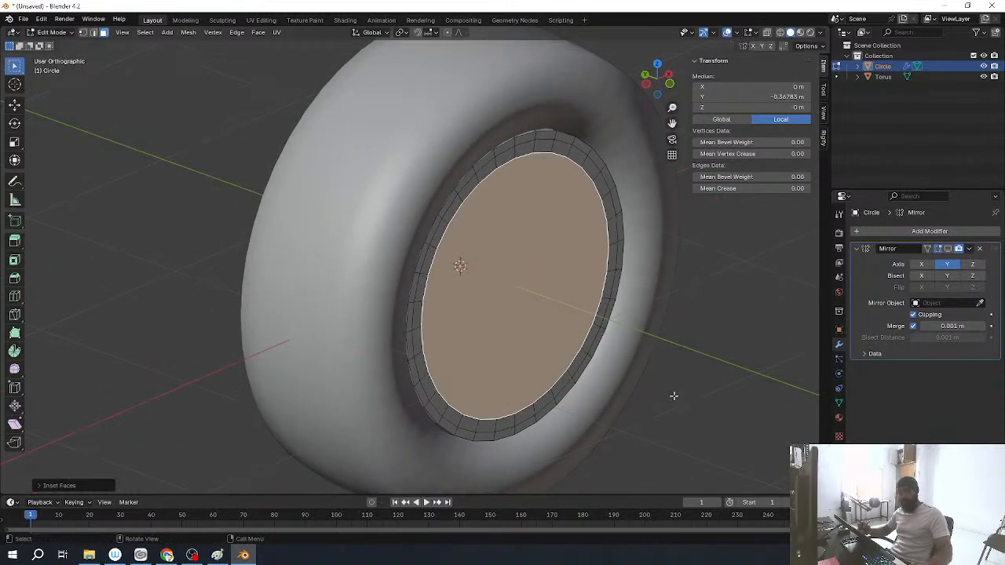
key(g)
key(y)
click(663, 389)
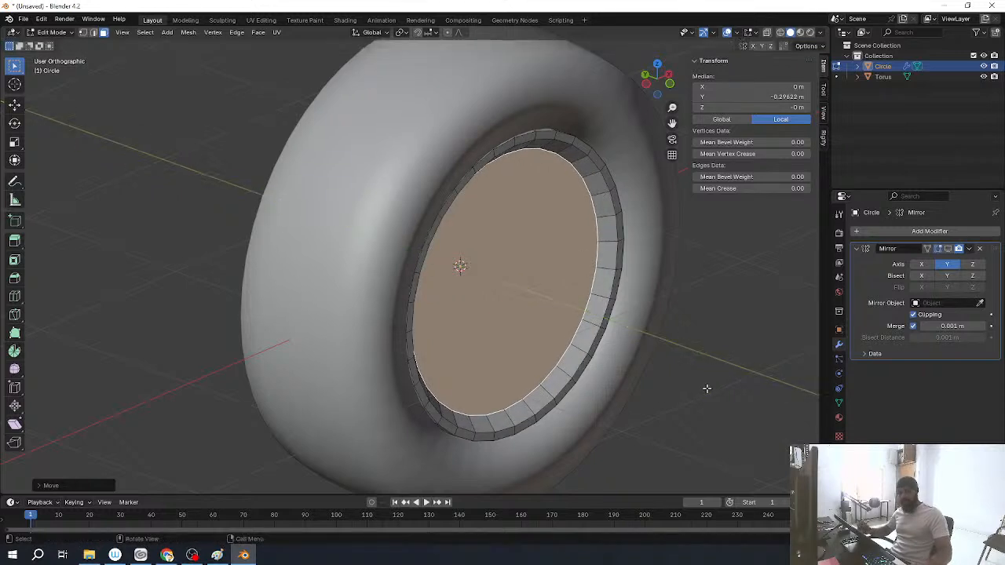
Step: Inset the recessed face again and push it about 0.03 m further inward along global Y
key(i)
click(681, 395)
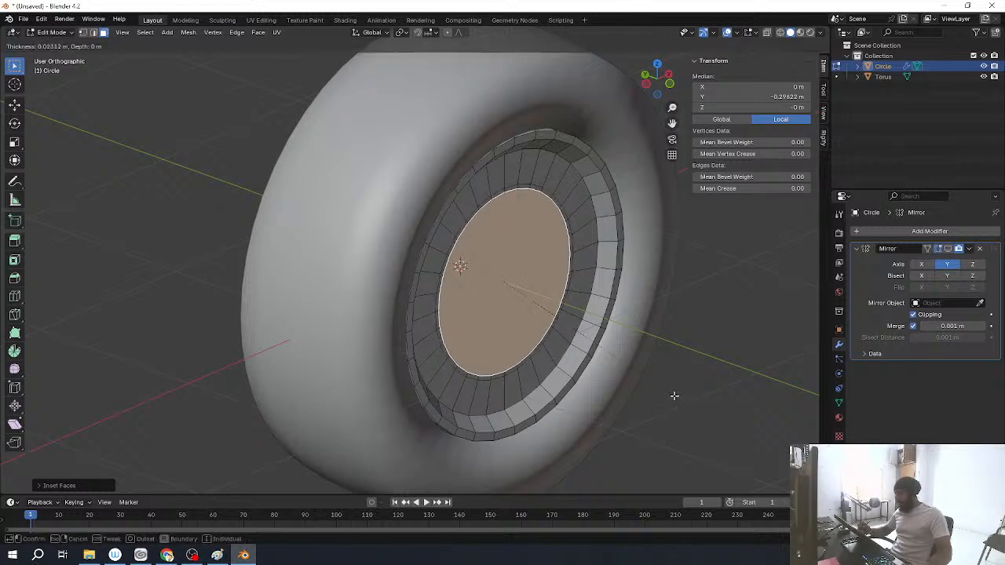
key(g)
key(y)
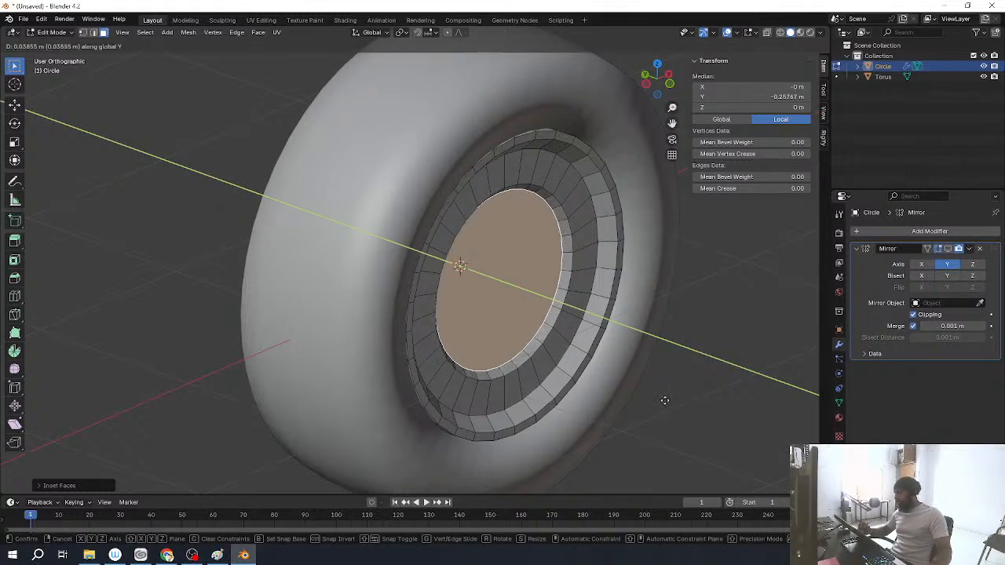
click(666, 402)
Step: Inset the centre face by about 0.12 m and pull it about 0.08 m outward along global Y
key(i)
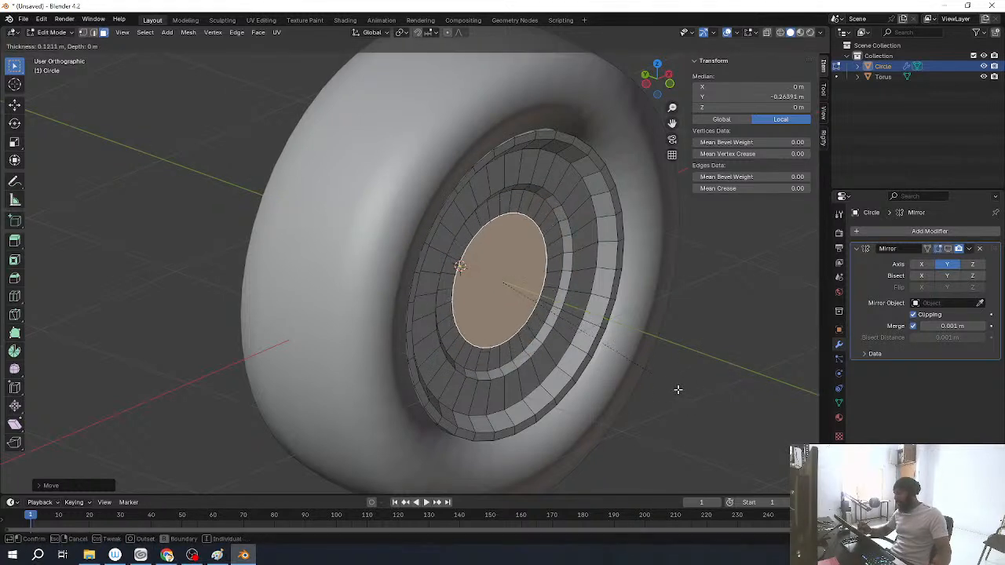
click(681, 389)
key(g)
key(y)
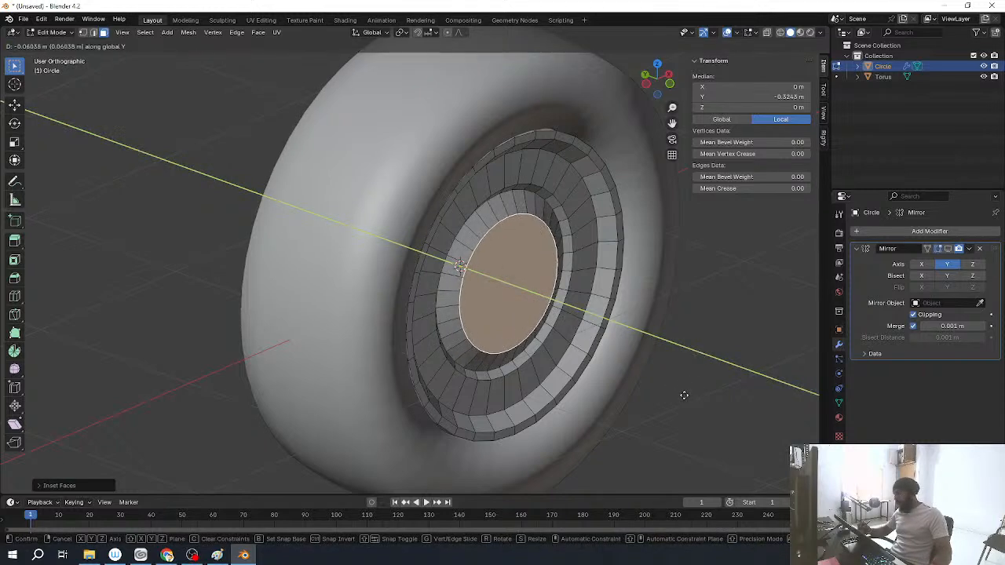
click(683, 396)
Step: Inset the raised centre face and push it about 0.03 m inward along global Y
key(i)
click(669, 386)
key(g)
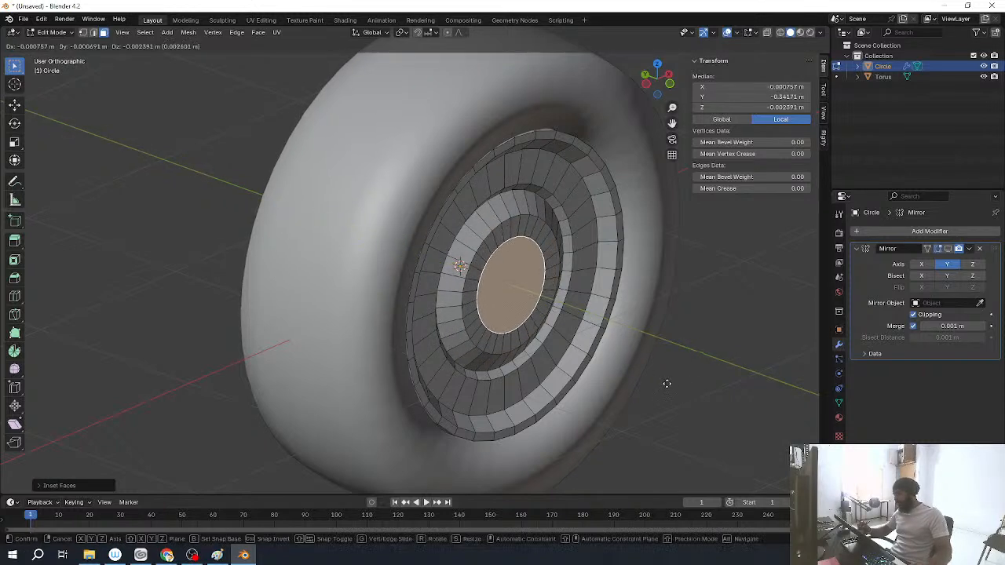
key(y)
click(663, 382)
Step: Inset the innermost face once more and raise it about 0.03 m outward along global Y as the hub cap
key(i)
click(654, 384)
key(g)
key(y)
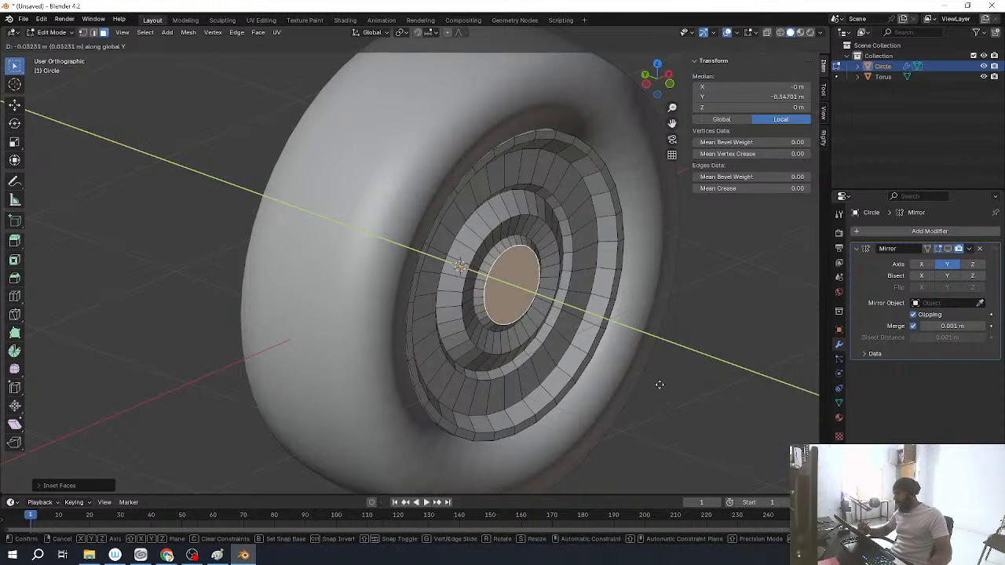
click(656, 382)
Step: Return to Object Mode, hide the viewport overlays, and apply Shade Auto Smooth to the wheel disc
key(Tab)
key(shift+alt+z)
middle_drag(658, 347, 589, 358)
right_click(480, 311)
click(484, 309)
middle_drag(589, 358, 528, 358)
click(477, 359)
right_click(477, 359)
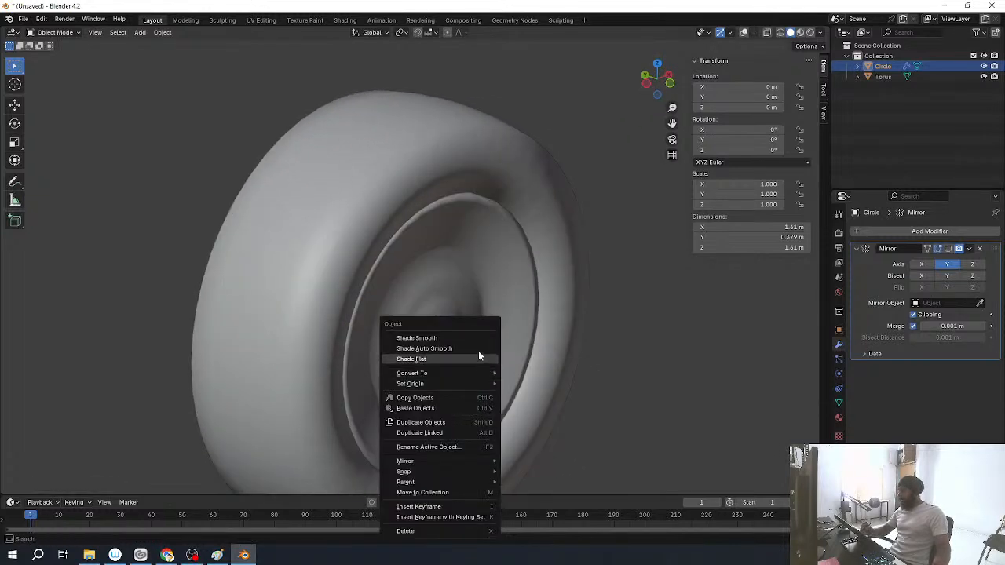
click(481, 354)
scroll(597, 369, down, 2)
middle_drag(603, 402, 409, 358)
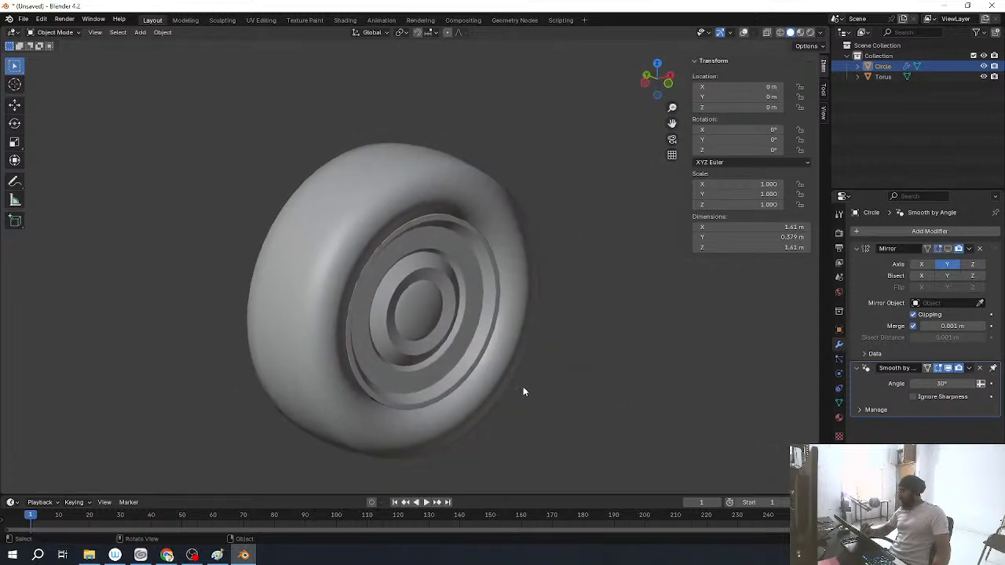
Step: Turn the Mirror modifier's viewport display back on and look over the finished wheel
middle_drag(628, 355, 589, 312)
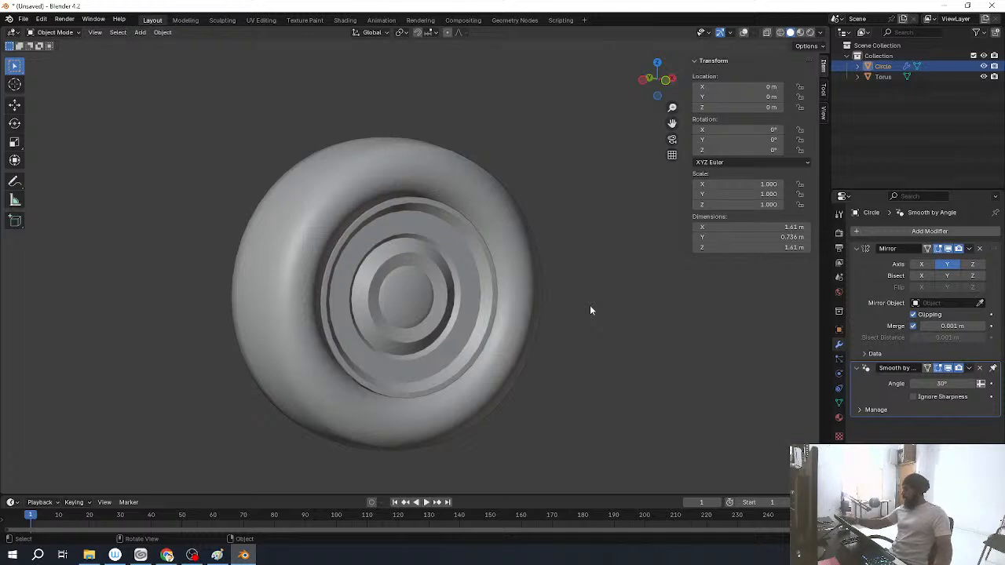
middle_drag(397, 269, 439, 303)
scroll(437, 305, down, 2)
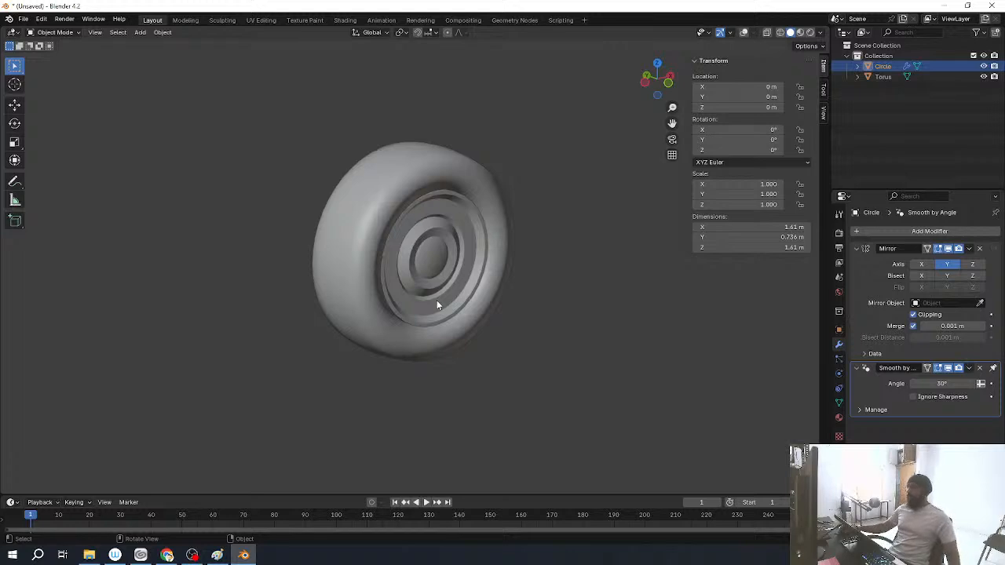
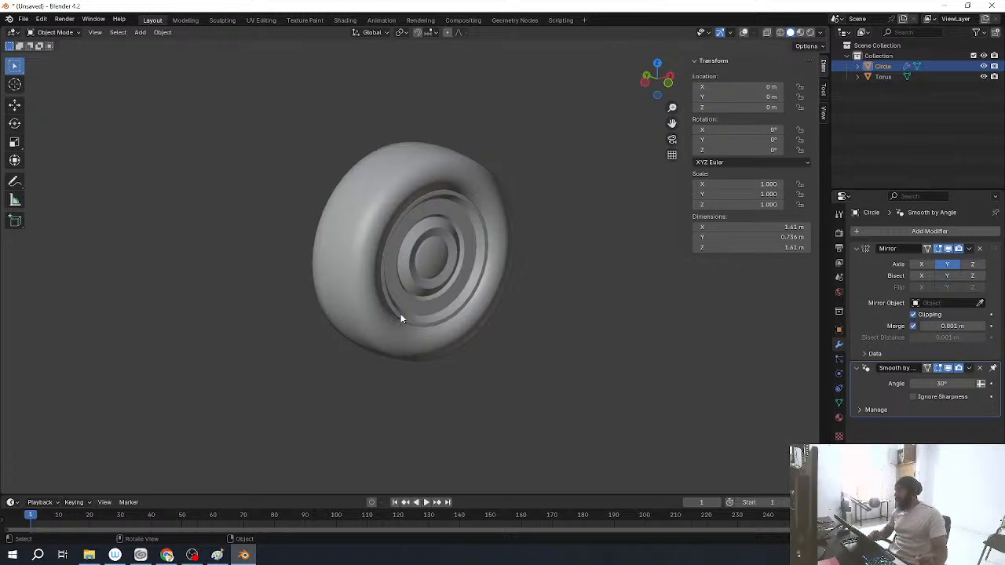
middle_drag(445, 245, 453, 311)
scroll(445, 304, up, 2)
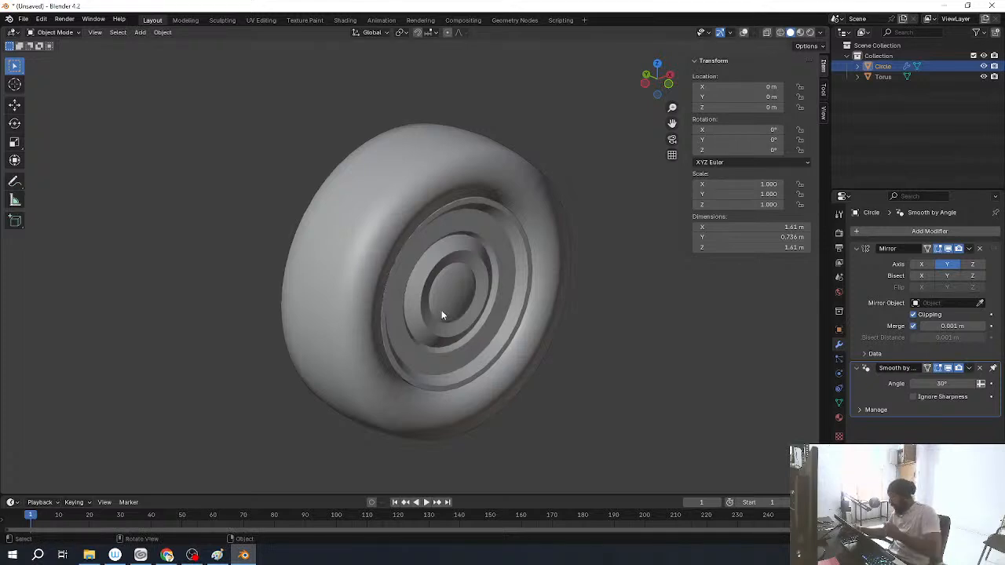
Step: In Edit Mode, select the edge loop around the hub cap and move it about 0.03 m inward along global Y
middle_drag(493, 290, 442, 250)
click(468, 304)
key(Tab)
scroll(442, 248, up, 2)
key(2)
alt+click(442, 249)
key(g)
key(x)
key(y)
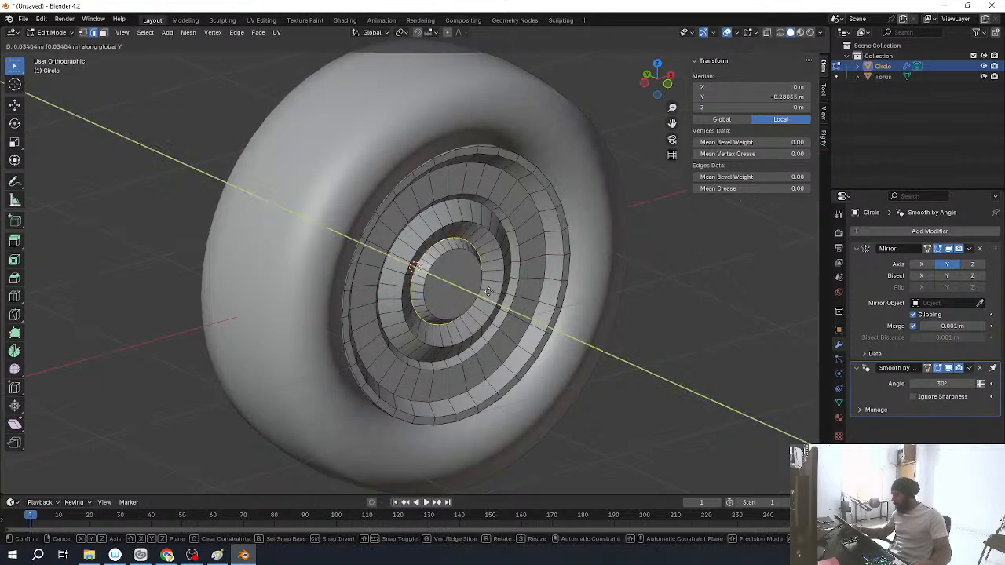
click(489, 292)
Step: Move the outer edge loop of the disc's middle ring about 0.07 m inward along global Y
alt+click(480, 204)
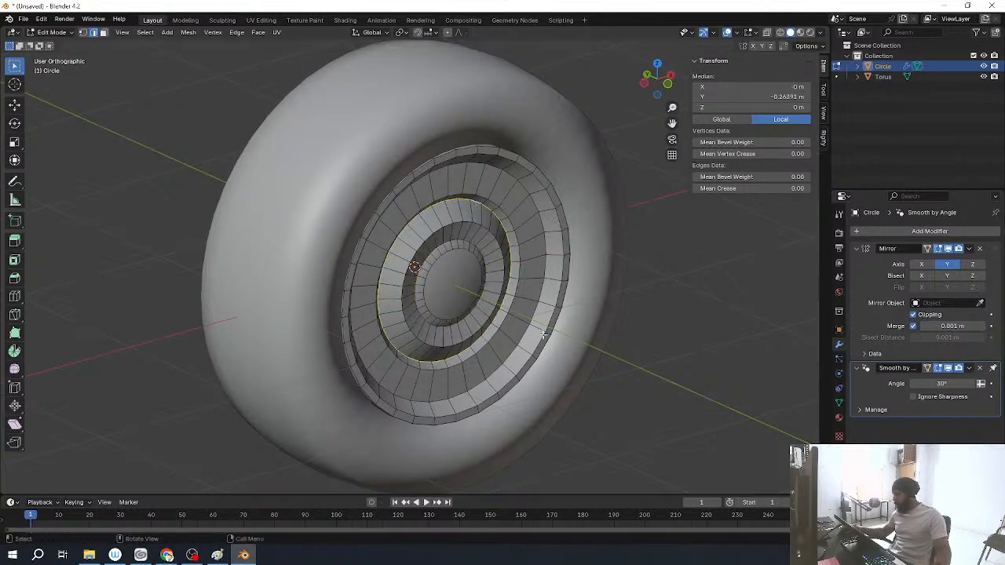
key(g)
key(y)
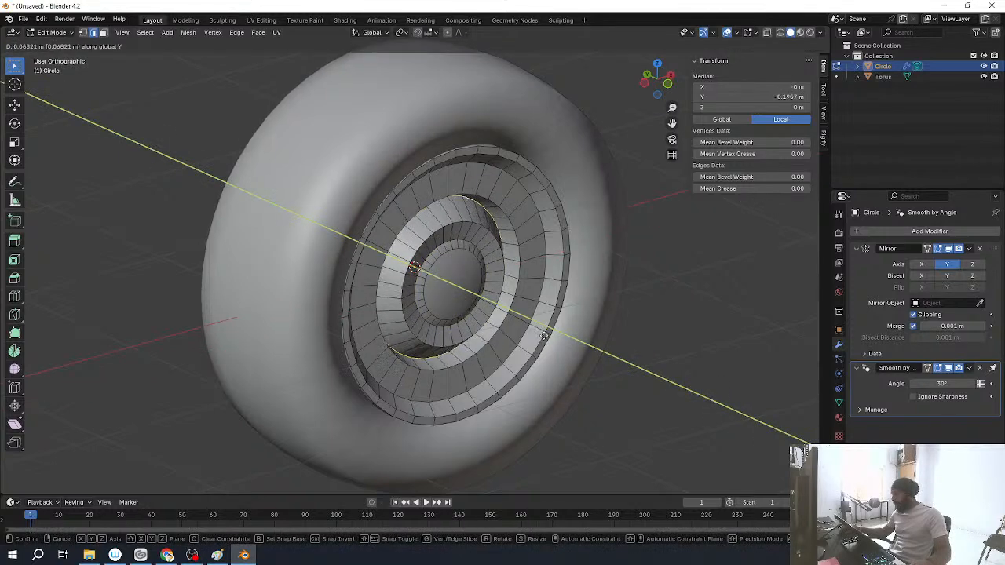
Step: Finish moving the rim's recessed edge loop along Y and bevel the edge loop around the hub with one segment
click(541, 334)
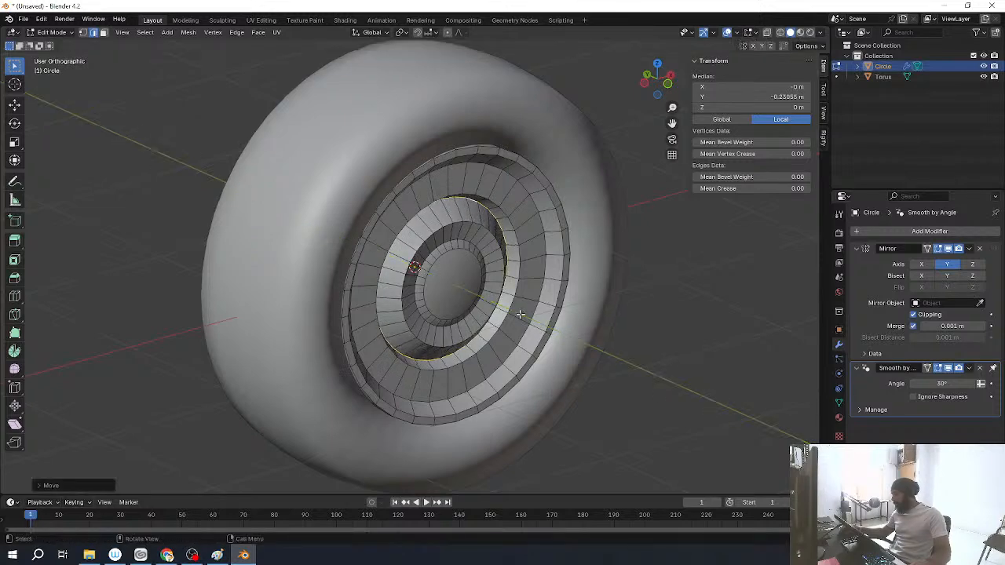
middle_drag(540, 334, 523, 331)
alt+click(485, 238)
key(ctrl+b)
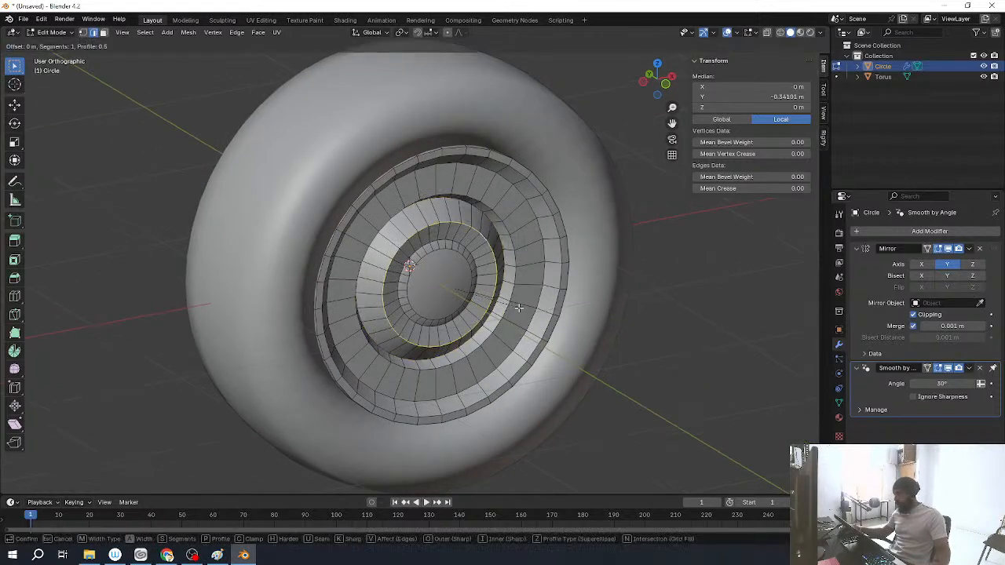
click(517, 308)
key(Tab)
middle_drag(433, 293, 517, 240)
key(Tab)
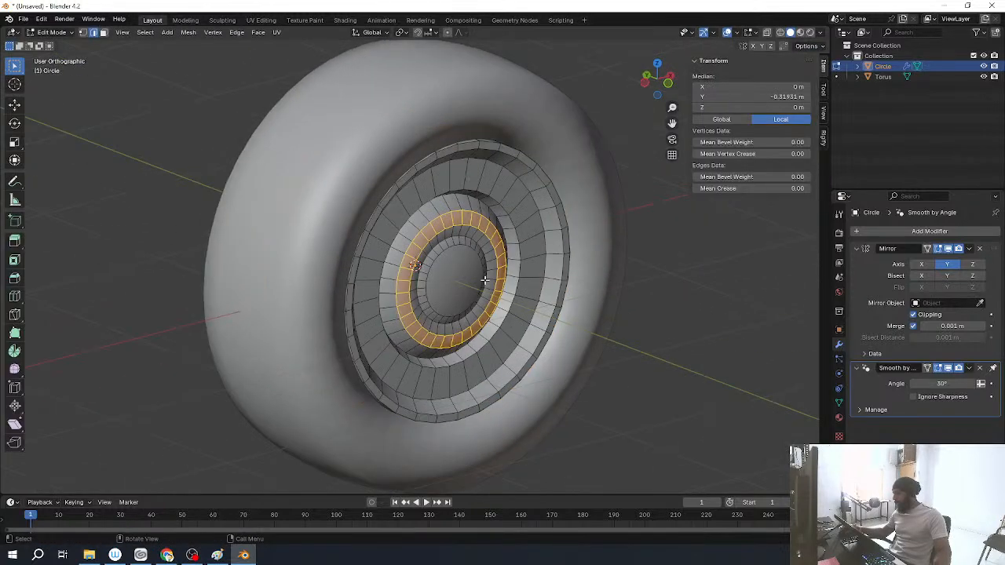
Step: Scale the bevelled face ring around the hub and leave mesh editing
key(s)
click(521, 234)
key(Tab)
middle_drag(681, 372, 450, 329)
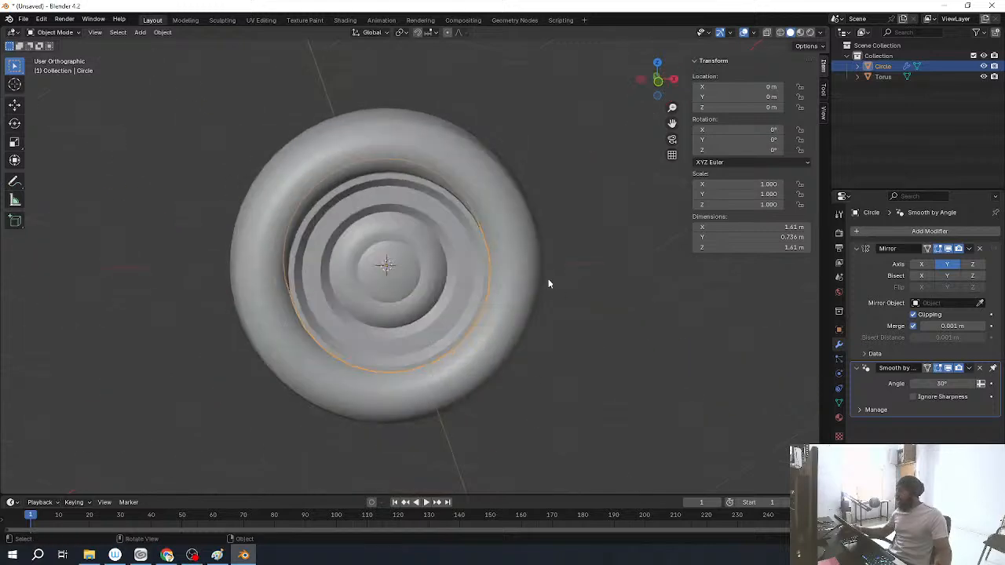
middle_drag(522, 274, 417, 328)
key(g)
key(z)
key(1)
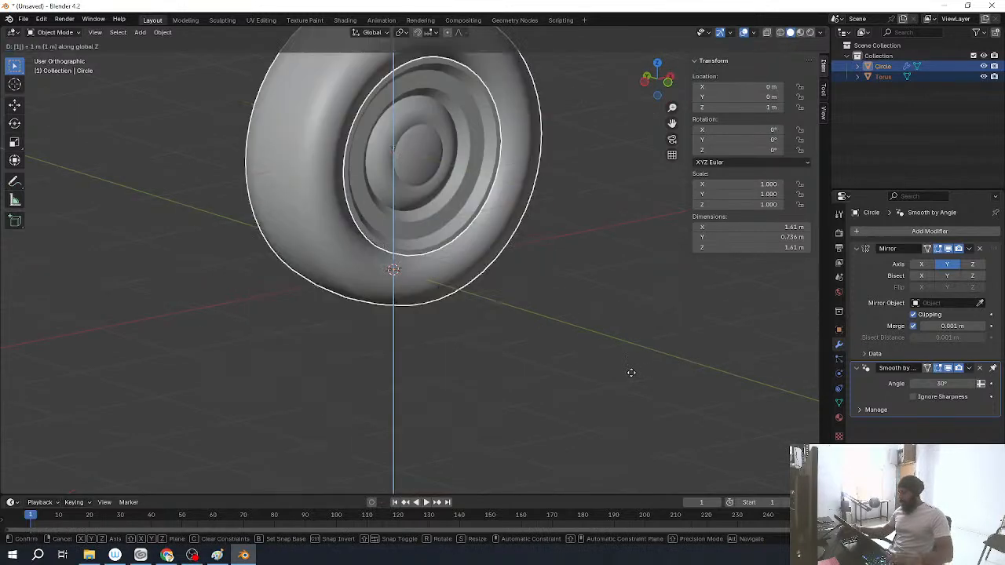
key(0)
right_click(629, 373)
Step: Try raising the tyre and rim together 1 m along Z and look at them from the front
key(g)
key(z)
key(1)
key(Return)
key(KP_1)
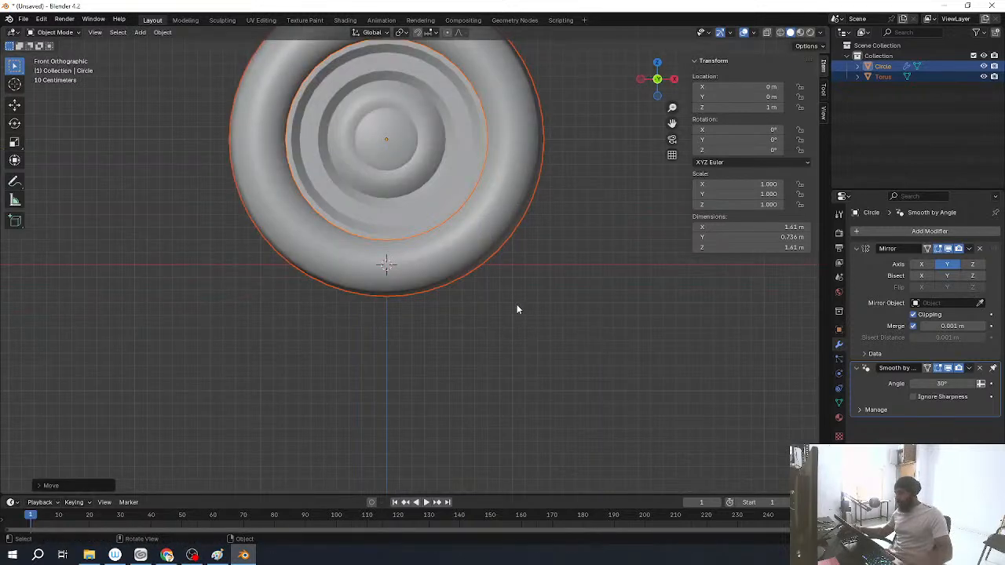
Step: Try moving the tyre and rim 21 m up along Z, then undo that move
middle_drag(520, 303, 474, 361)
text(gz21)
key(Return)
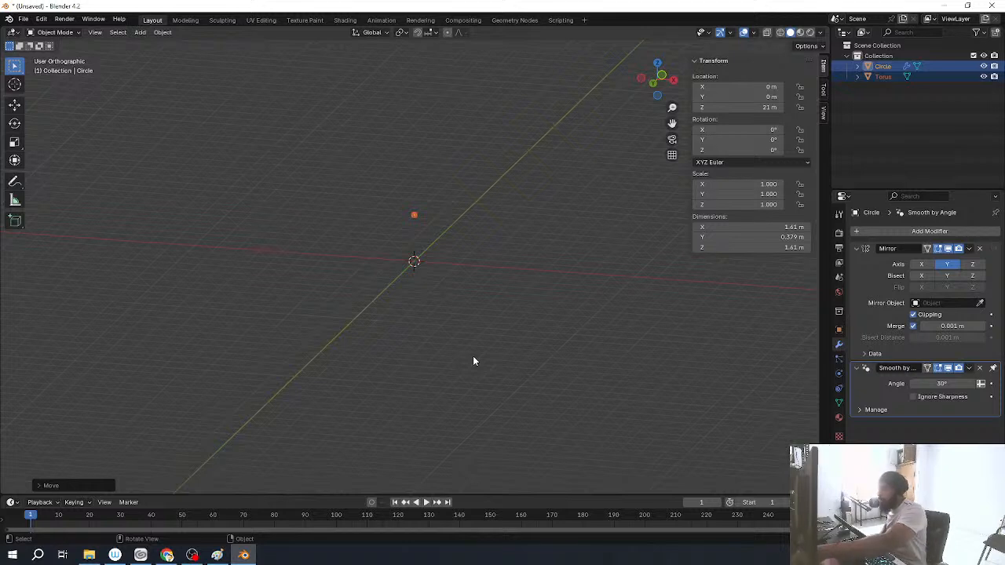
middle_drag(471, 258, 402, 302)
key(KP_Decimal)
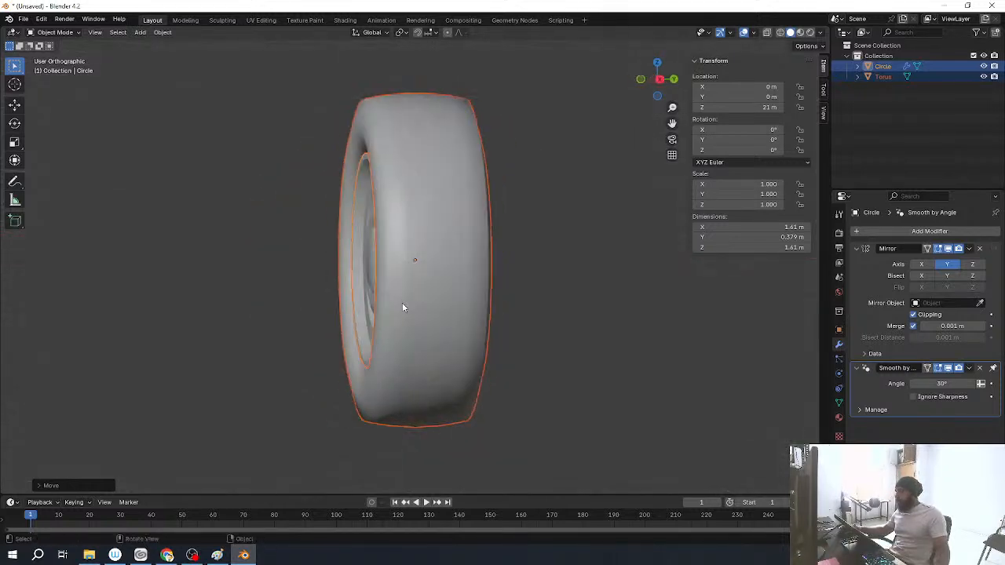
scroll(443, 332, down, 10)
shift+middle_drag(475, 391, 453, 262)
key(ctrl+z)
Step: Switch to the front orthographic view and raise the tyre and rim together 1 m along Z
shift+middle_drag(456, 464, 453, 231)
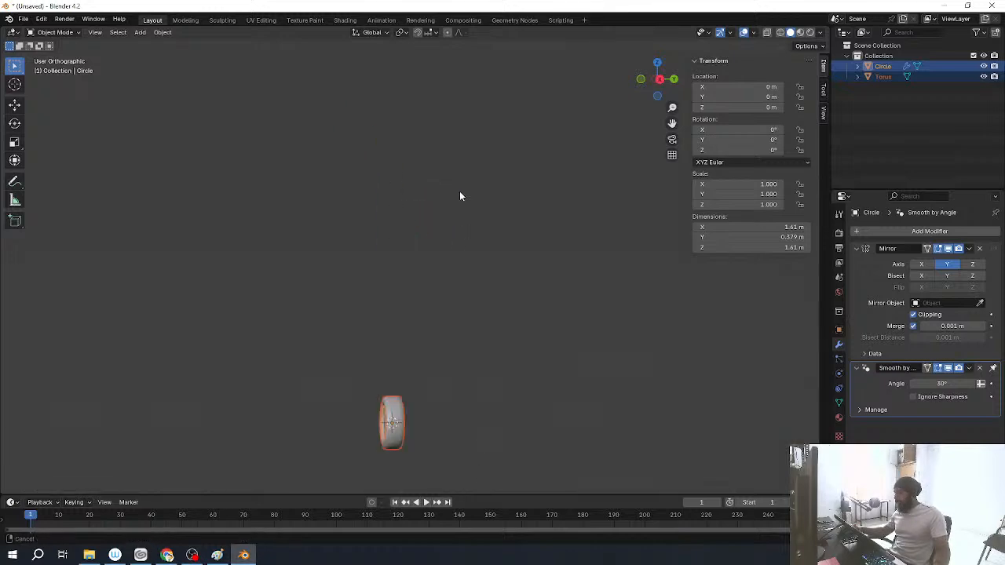
shift+middle_drag(416, 449, 417, 286)
key(KP_3)
key(KP_5)
key(KP_5)
key(KP_1)
scroll(463, 345, up, 4)
key(g)
key(z)
key(1)
key(Return)
Step: Raise the tyre and rim about 0.25 m more along Z so the tyre's underside rests on the ground line
scroll(469, 368, up, 3)
key(g)
key(z)
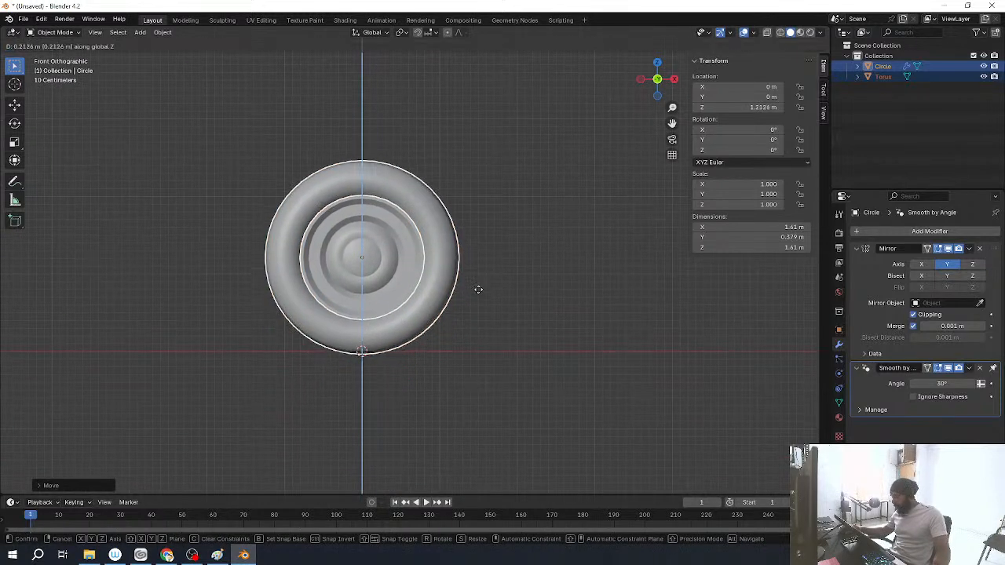
click(477, 267)
shift+middle_drag(438, 346, 483, 268)
scroll(480, 337, up, 8)
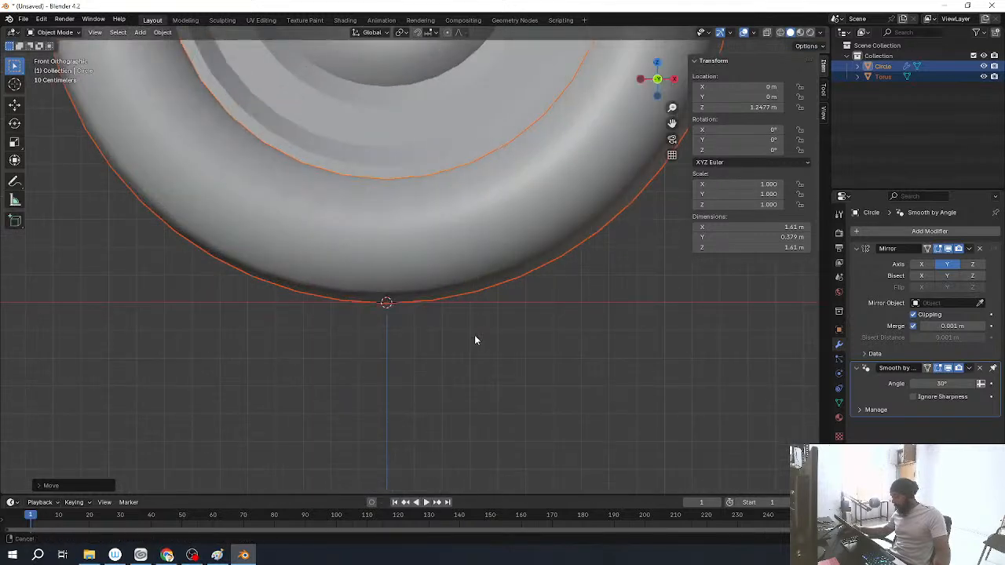
key(shift+z)
key(shift+z)
Step: Add a plane as the ground beneath the wheel, scale it up about 6.6 times and clear the selection
scroll(466, 322, down, 11)
middle_drag(365, 162, 376, 219)
scroll(376, 224, down, 4)
key(shift+a)
mouse_move(379, 234)
click(441, 235)
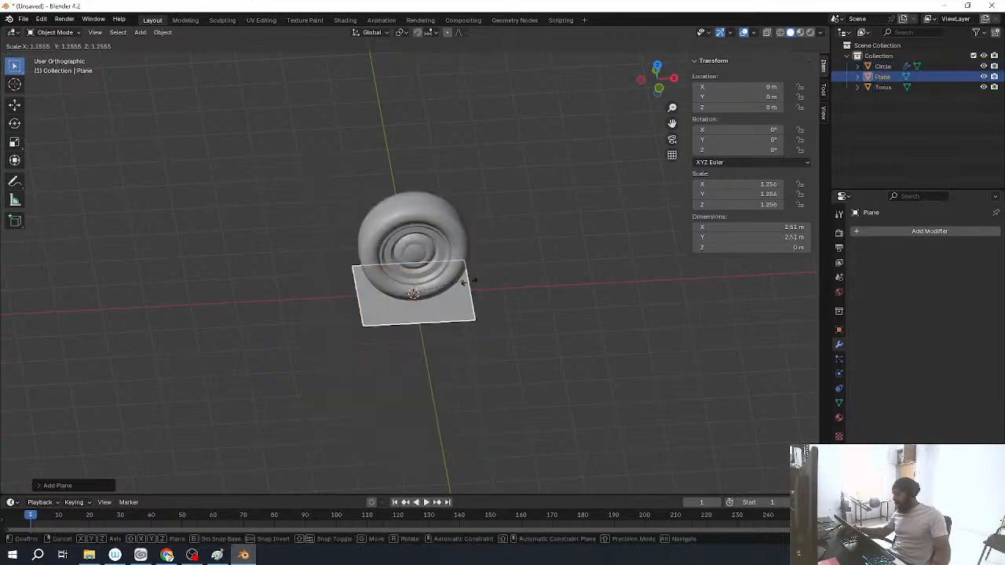
key(s)
click(675, 399)
scroll(219, 336, up, 2)
middle_drag(218, 338, 465, 285)
key(a)
scroll(460, 286, up, 4)
key(alt+a)
Step: Add a camera aligned to an angled view of the wheel and shift it to bring the wheel nearer the frame's centre
middle_drag(439, 238, 406, 294)
scroll(445, 289, down, 4)
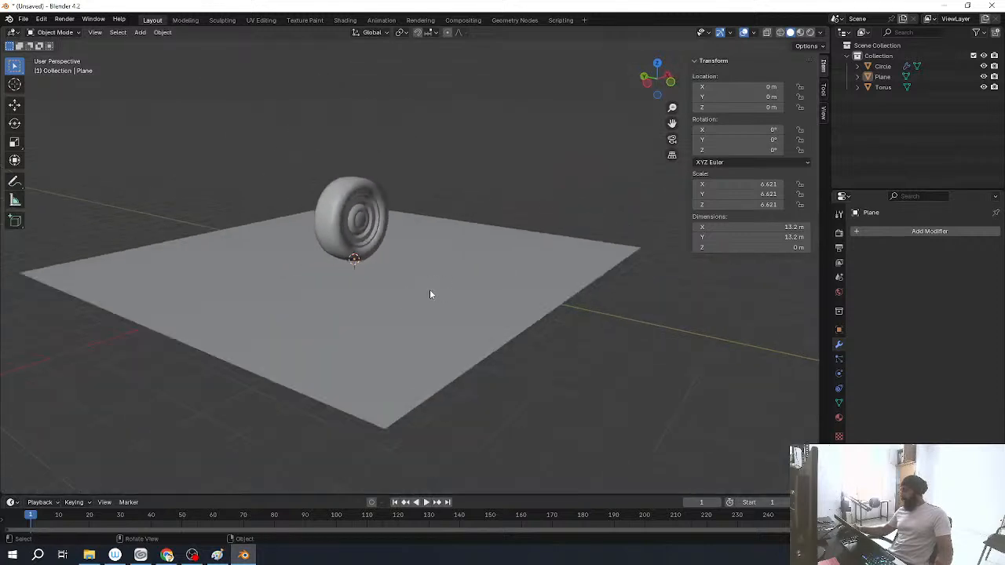
middle_drag(430, 293, 433, 307)
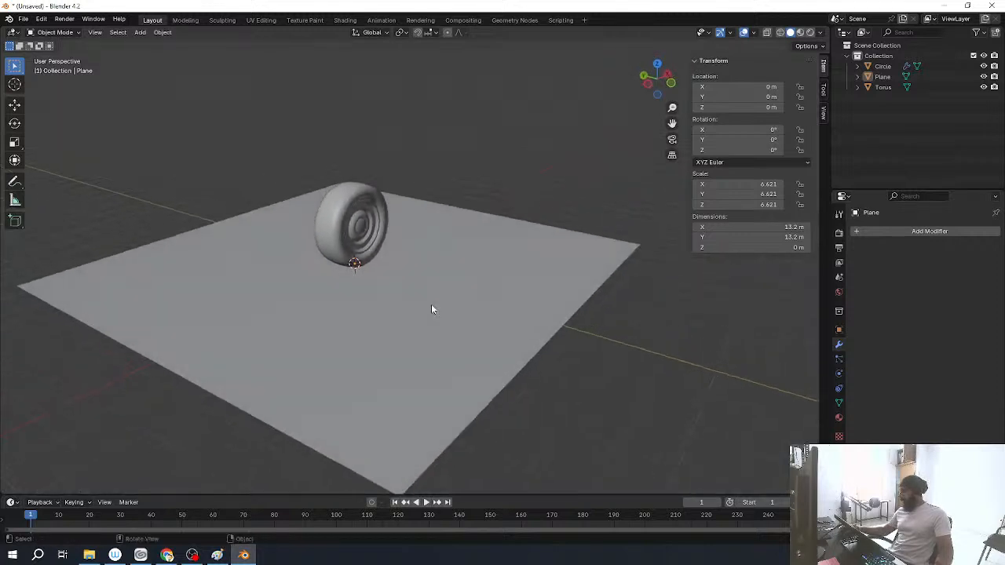
key(shift+a)
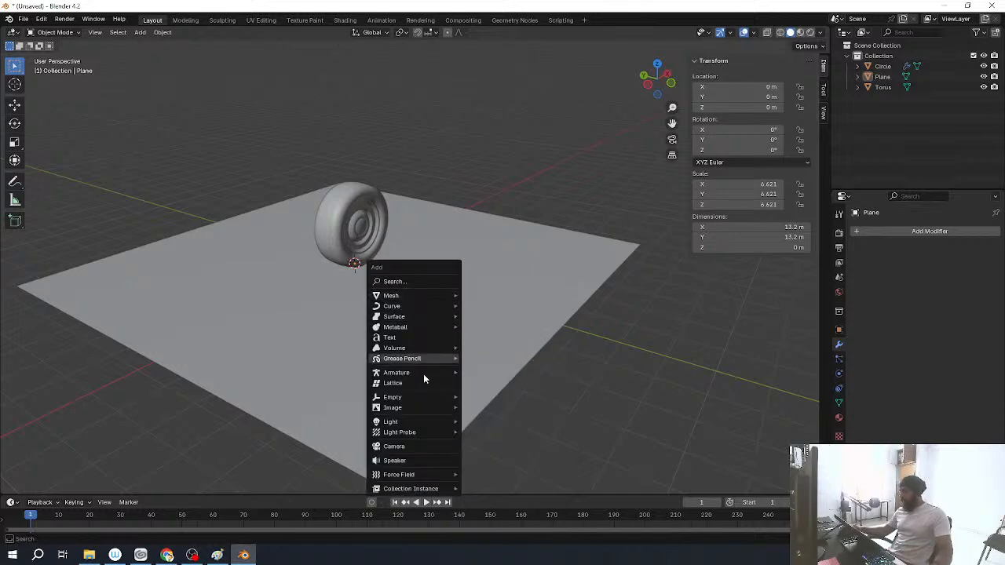
click(417, 446)
middle_drag(461, 399, 462, 341)
key(ctrl+alt+KP_0)
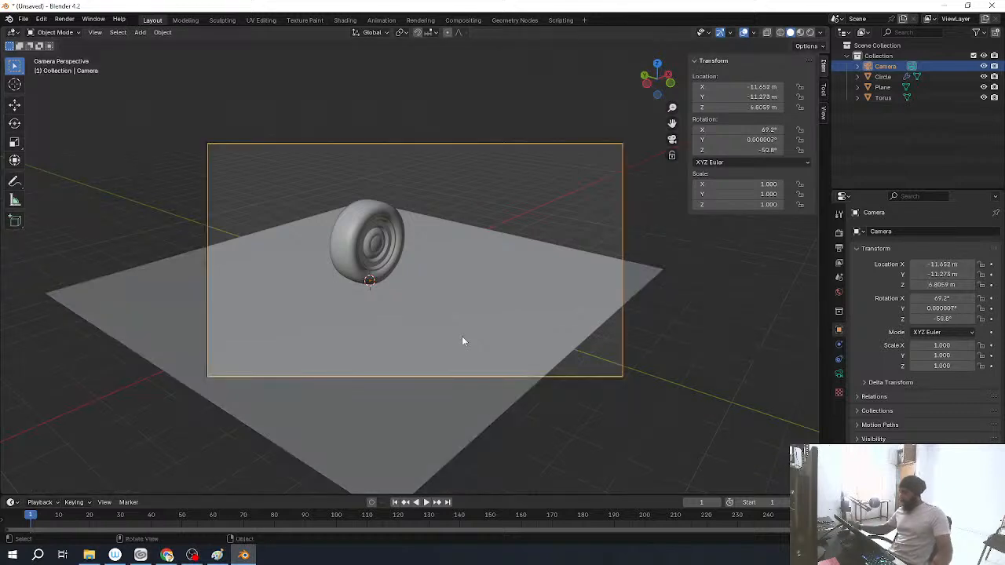
key(g)
click(653, 354)
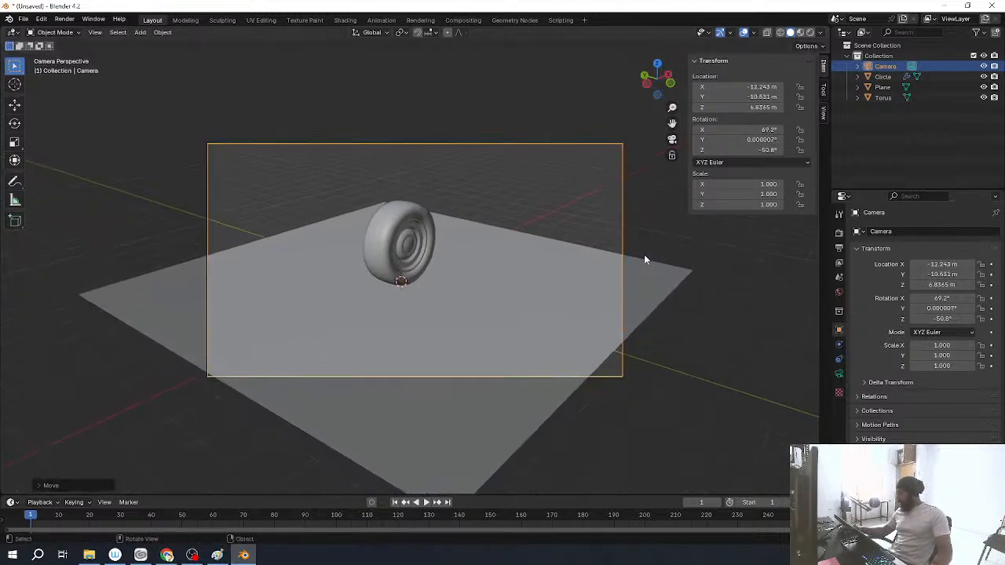
Step: Set the output resolution to 1080 px wide by 1920 px high
click(839, 250)
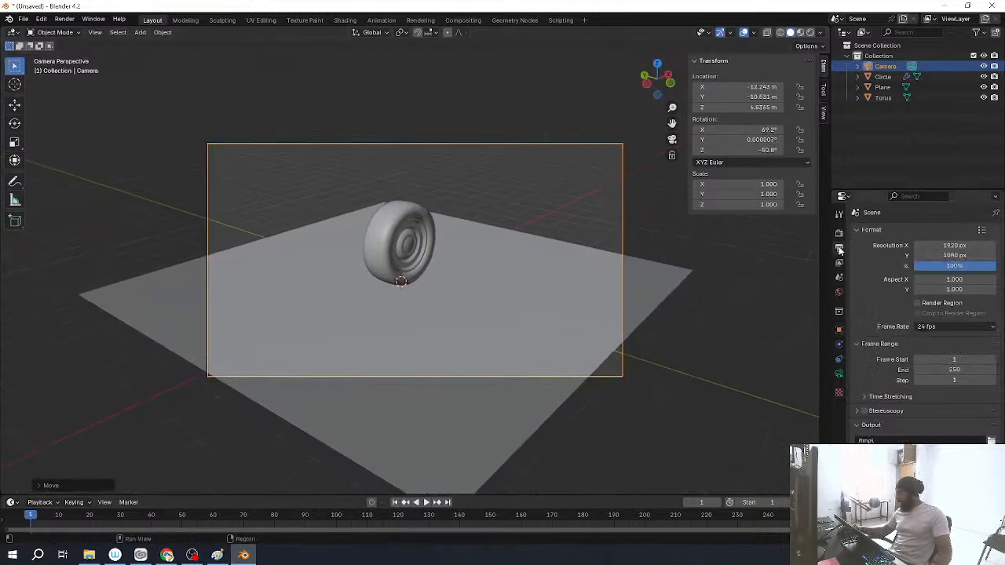
click(964, 245)
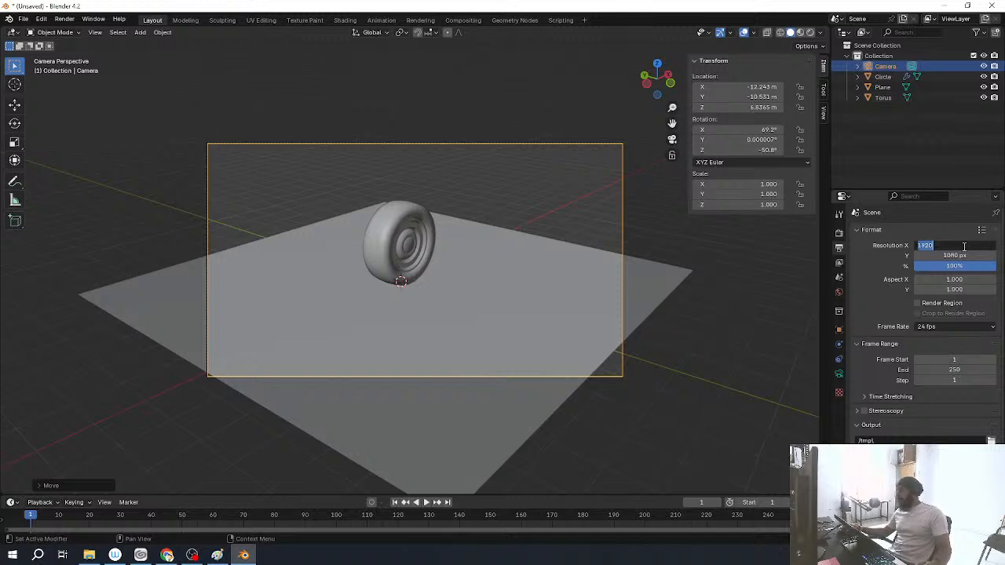
text(1080)
key(Tab)
text(1920)
key(Return)
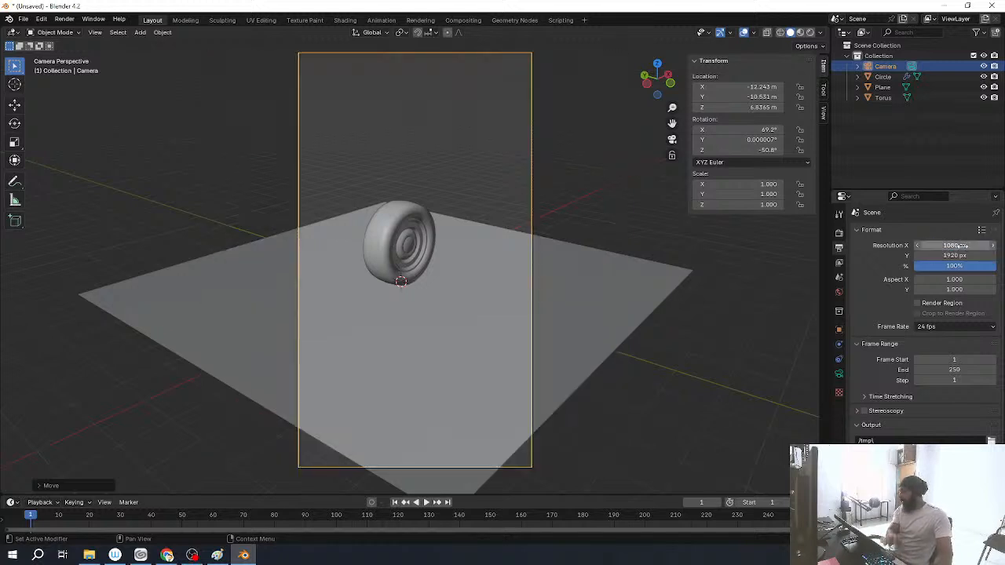
Step: Reposition the camera to about X -12.49 m, Y -10.48 m, Z 6.42 m to reframe the wheel in portrait
shift+middle_drag(534, 319, 555, 308)
key(g)
click(534, 348)
mouse_move(533, 250)
shift+middle_down()
mouse_move(528, 329)
mouse_move(519, 265)
shift+middle_up()
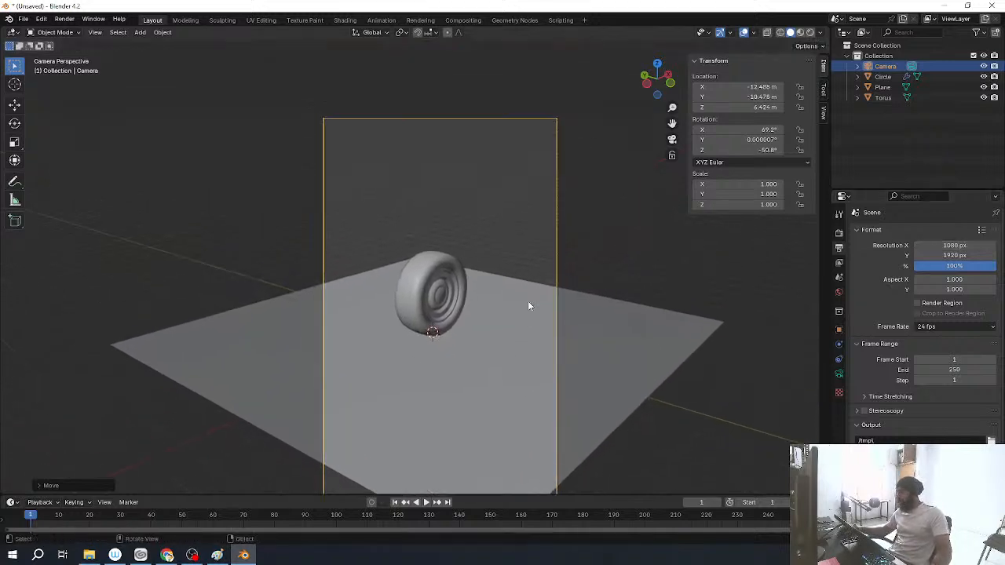
Step: Enlarge the ground plane uniformly to a scale of about 9.49, making it about 19 m square
click(643, 272)
key(s)
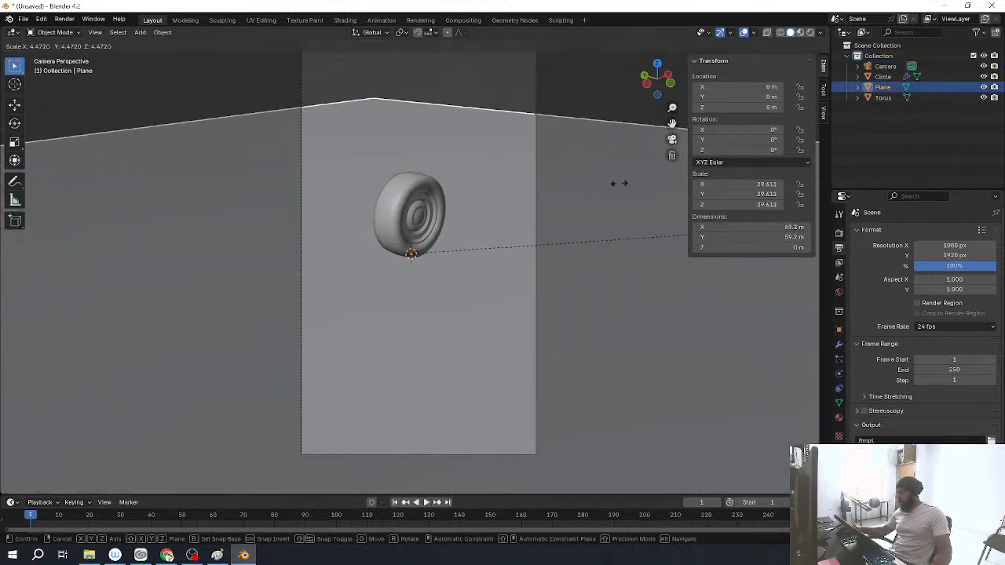
click(743, 285)
mouse_move(526, 271)
shift+middle_down()
mouse_move(495, 306)
mouse_move(550, 257)
mouse_move(530, 278)
shift+middle_up()
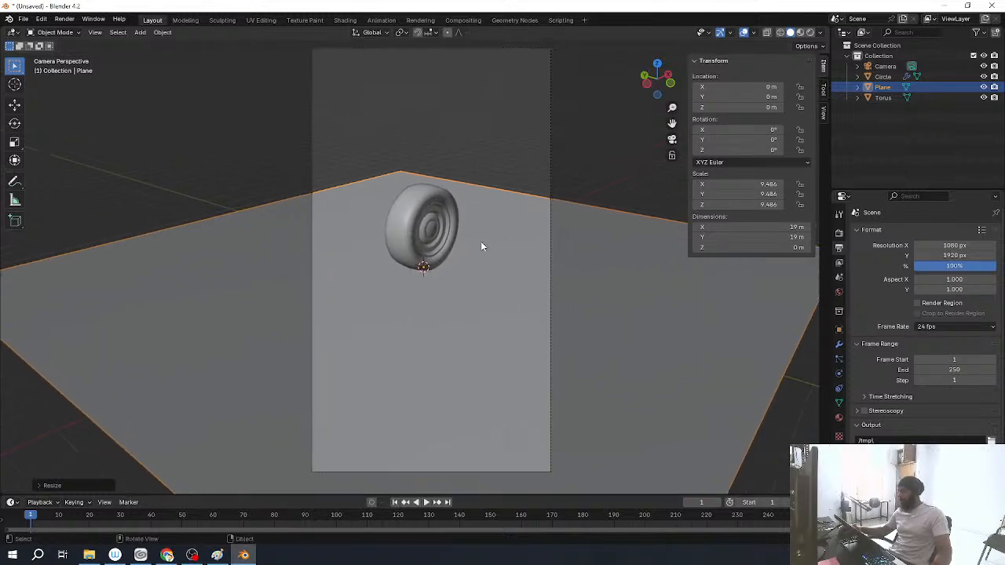
Step: Frame the tyre up close and examine how the wheel sits on the ground plane from different angles
middle_drag(482, 243, 449, 284)
scroll(449, 283, up, 3)
click(413, 223)
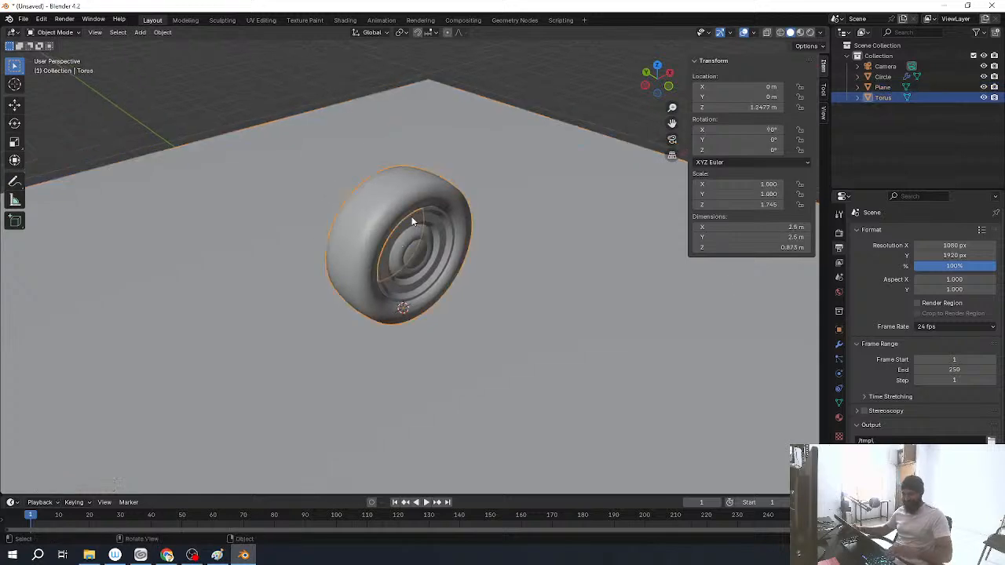
key(KP_Decimal)
middle_drag(413, 217, 440, 219)
scroll(440, 219, down, 5)
key(alt+a)
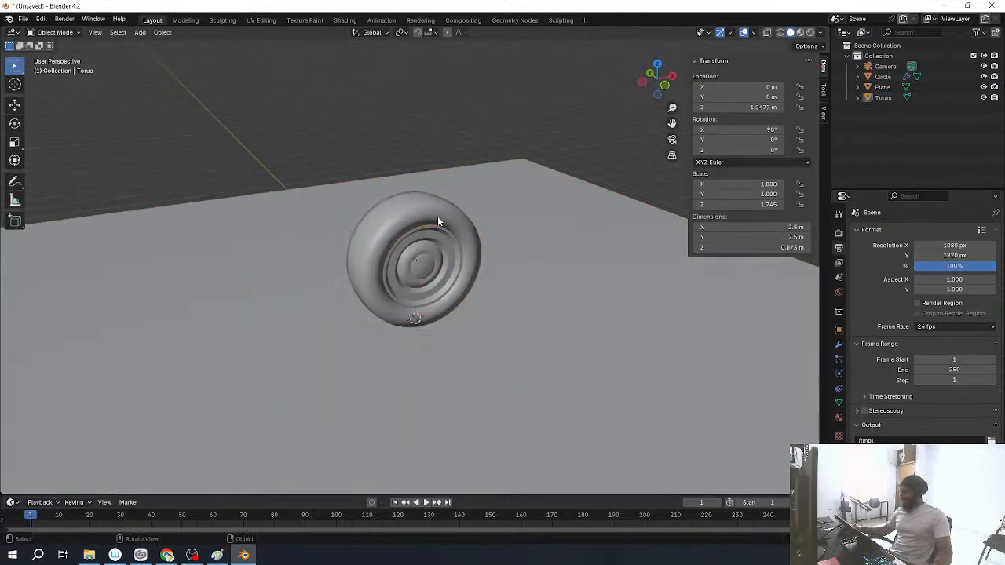
Step: Return to the camera view and add a Scene Line Art grease pencil object
key(KP_0)
key(shift+a)
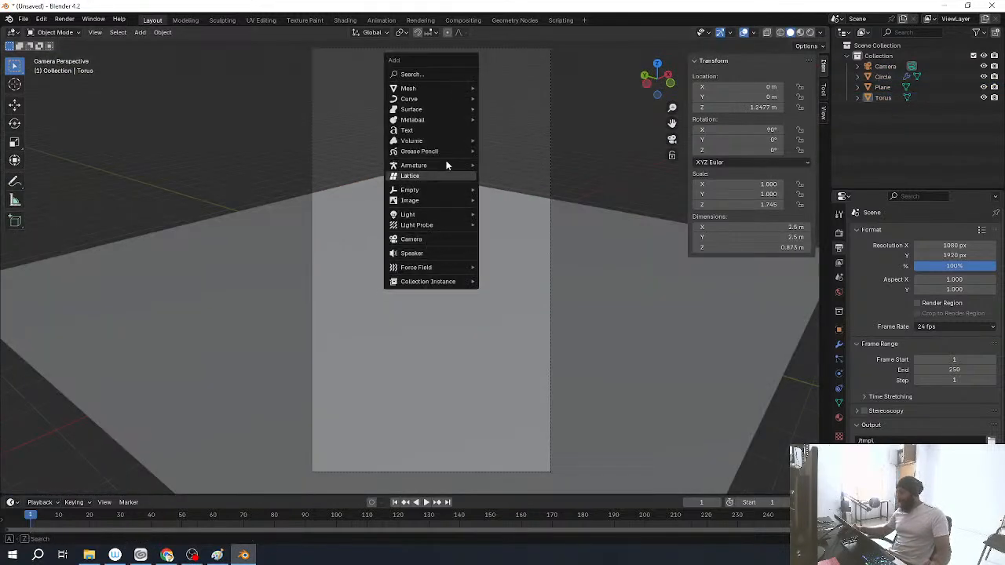
mouse_move(442, 152)
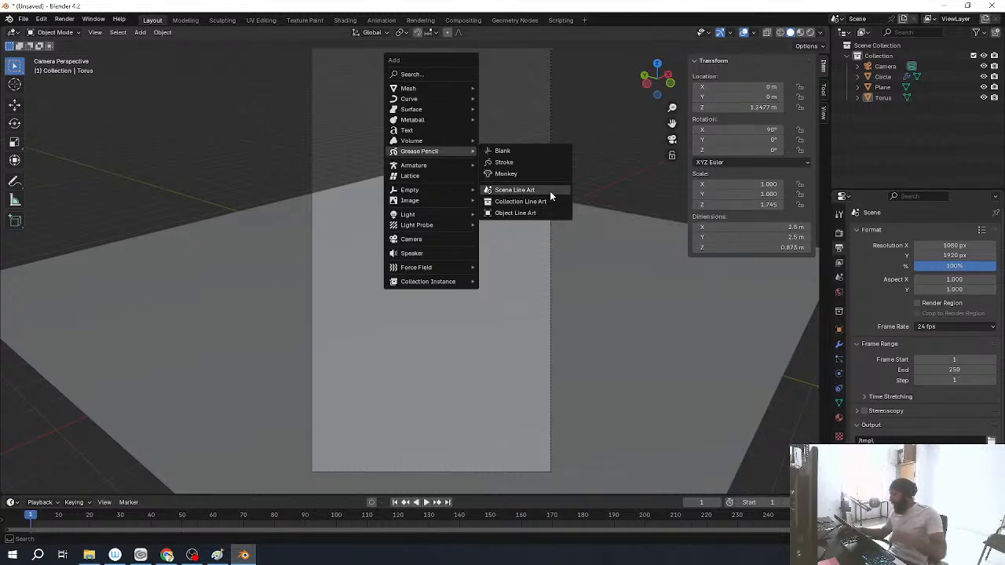
click(549, 191)
Step: Examine the line art outlines on the wheel and ground plane, both while orbiting and through the camera
key(grave)
shift+middle_drag(545, 265, 542, 273)
middle_drag(543, 272, 643, 240)
key(KP_0)
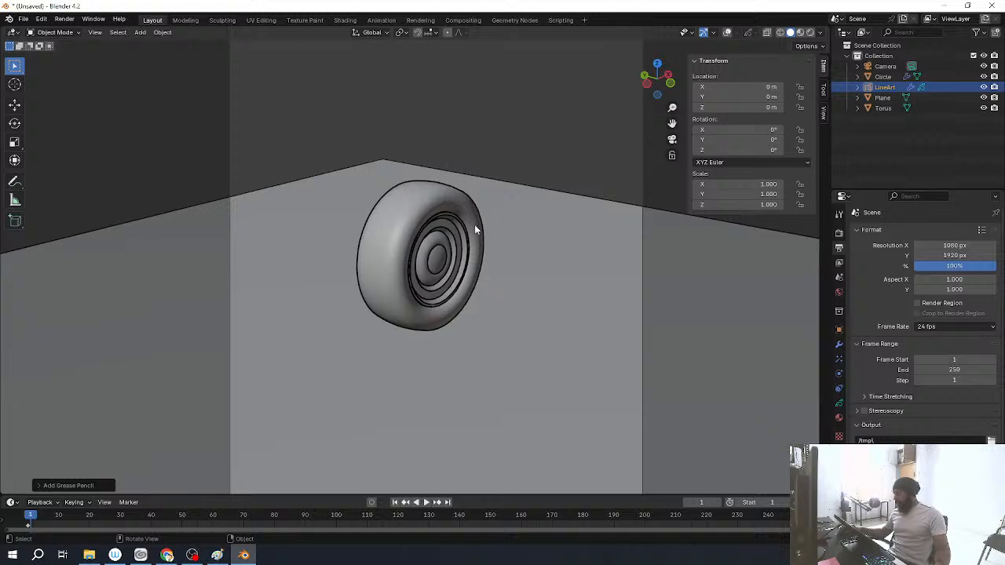
shift+middle_drag(553, 279, 531, 209)
scroll(538, 243, down, 2)
scroll(530, 217, down, 1)
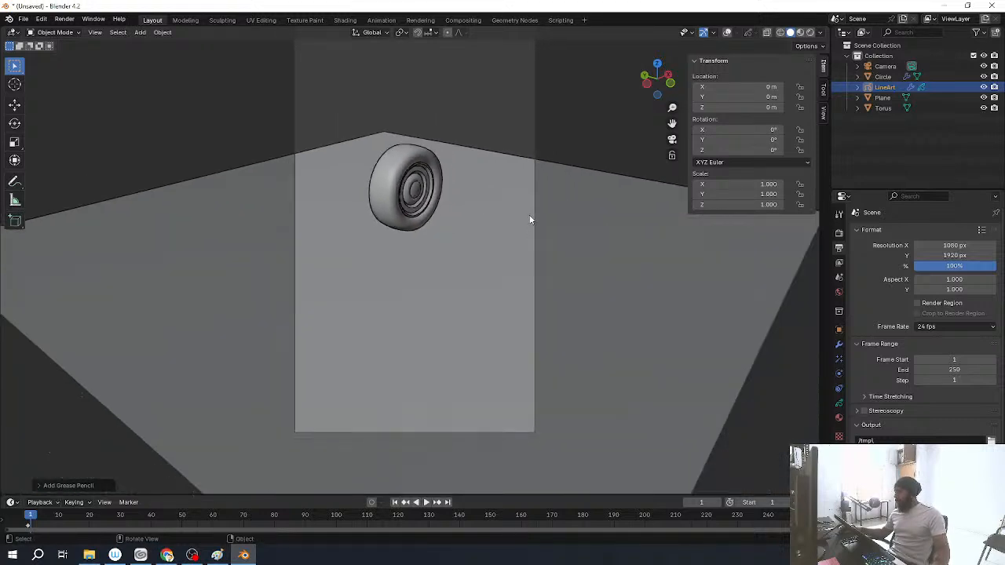
scroll(445, 211, up, 1)
shift+middle_drag(489, 118, 510, 199)
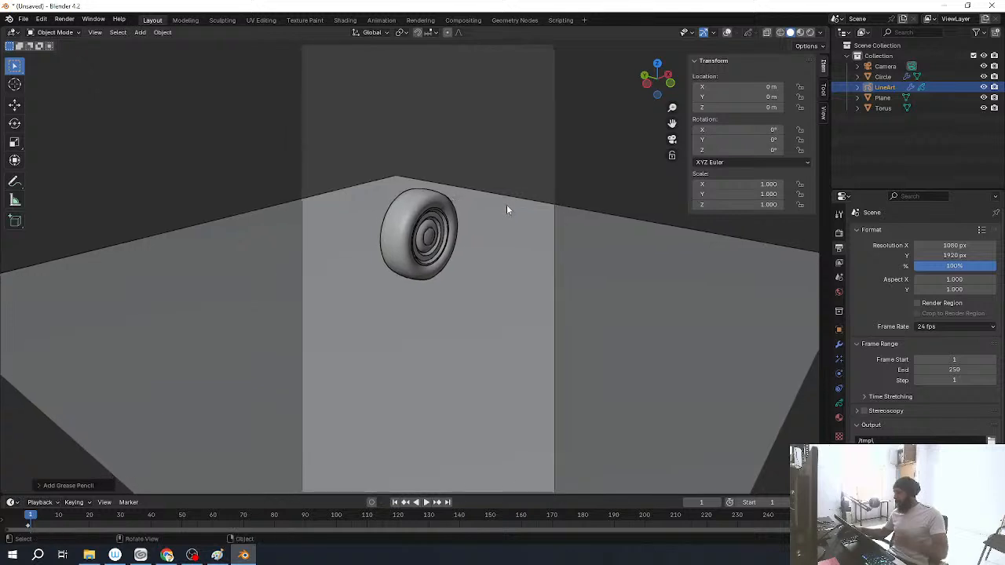
Step: Set the viewport lighting to Flat and the background to a custom Viewport colour close to white
click(821, 33)
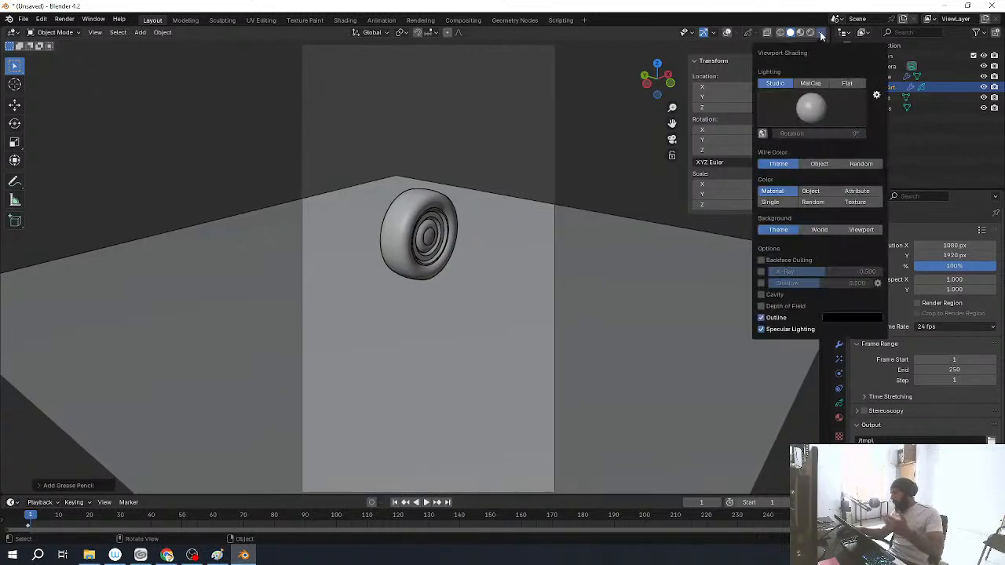
click(848, 84)
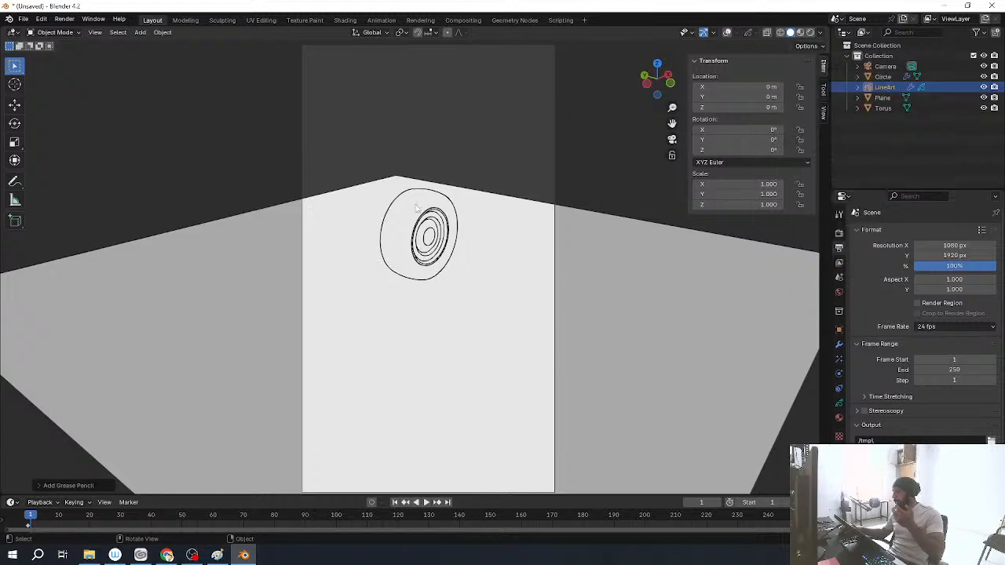
click(823, 34)
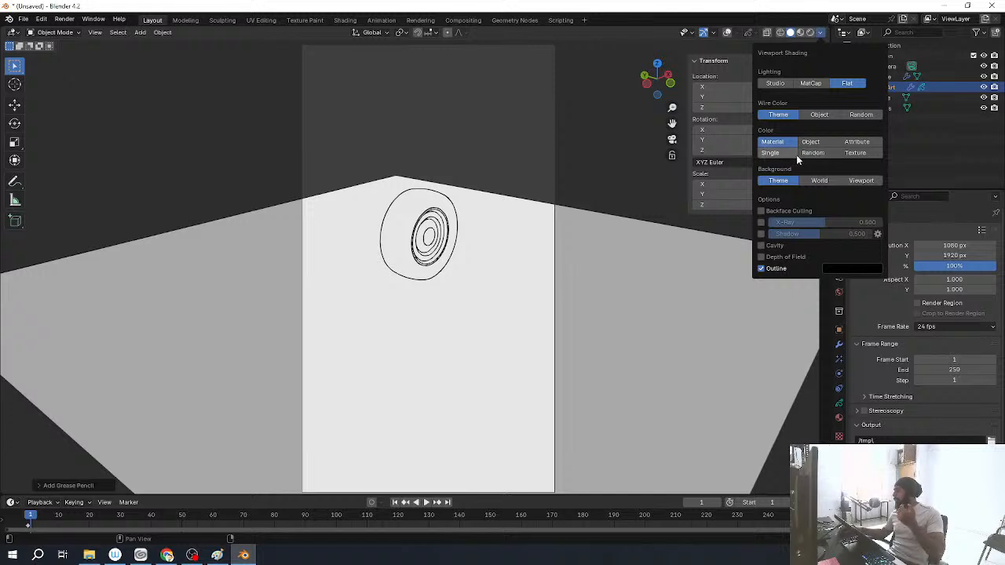
click(864, 183)
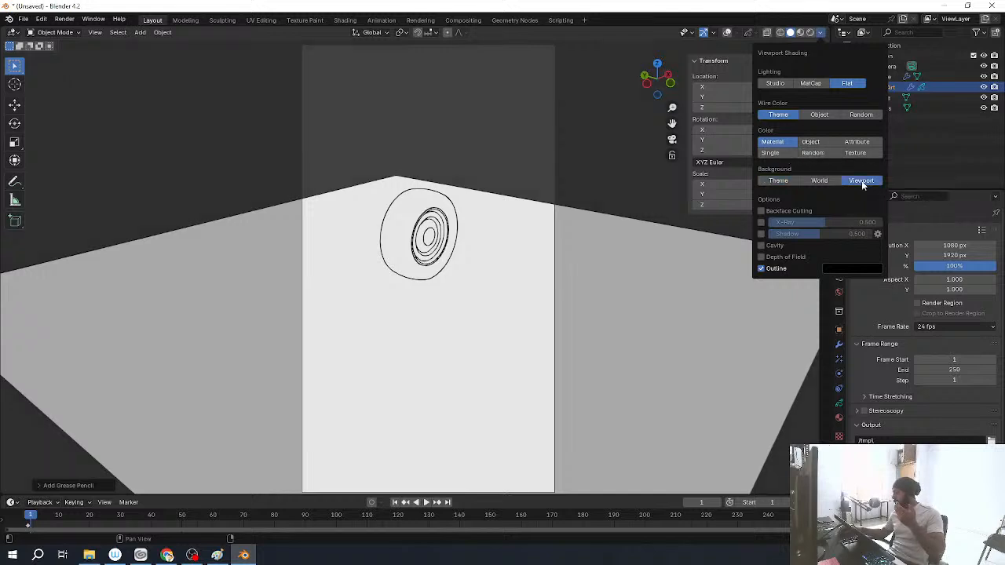
click(854, 192)
drag(863, 107, 864, 37)
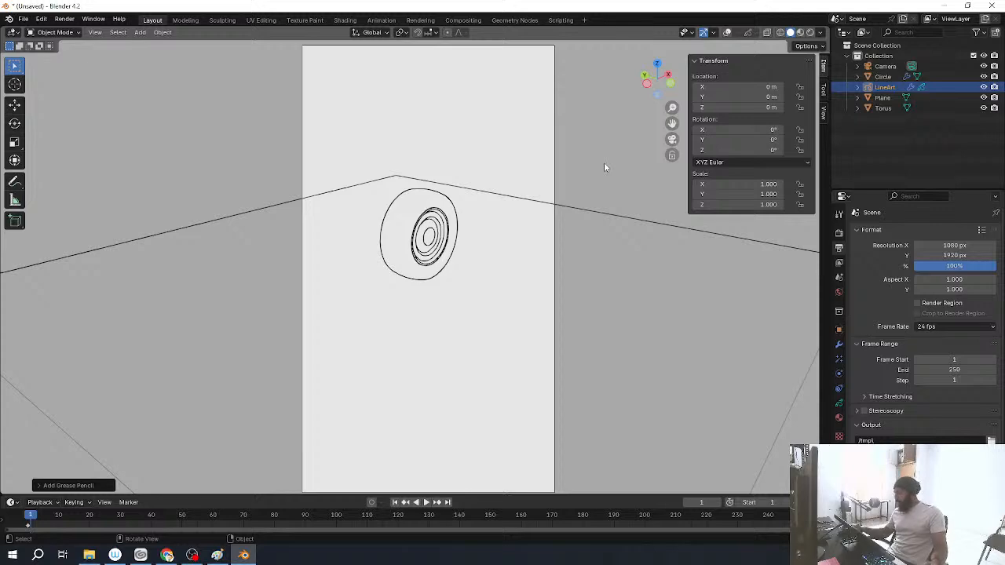
Step: Select the camera and raise its passepartout opacity so the area outside the camera frame turns solid black
middle_drag(603, 139, 440, 228)
scroll(440, 228, down, 5)
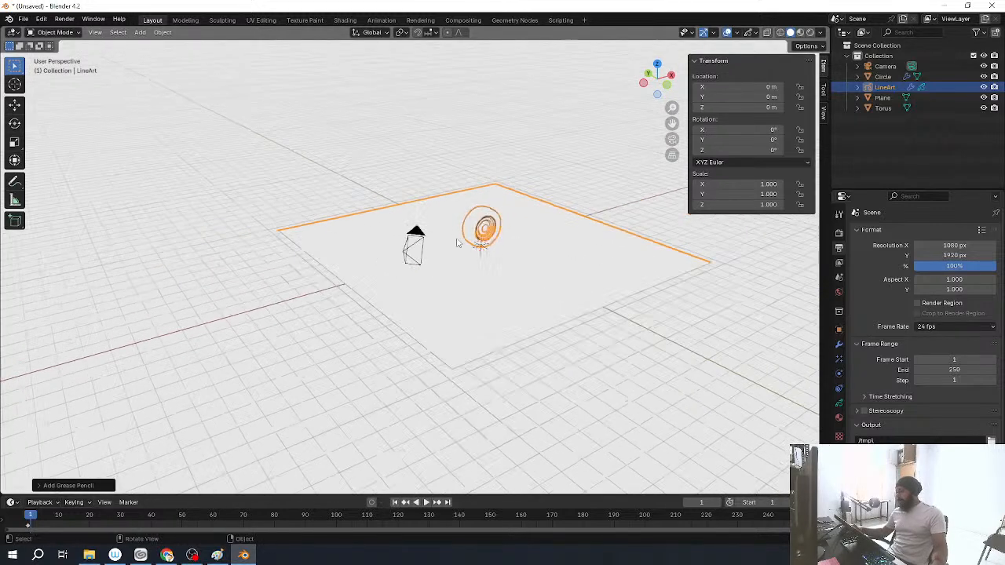
click(413, 243)
key(KP_Decimal)
key(KP_0)
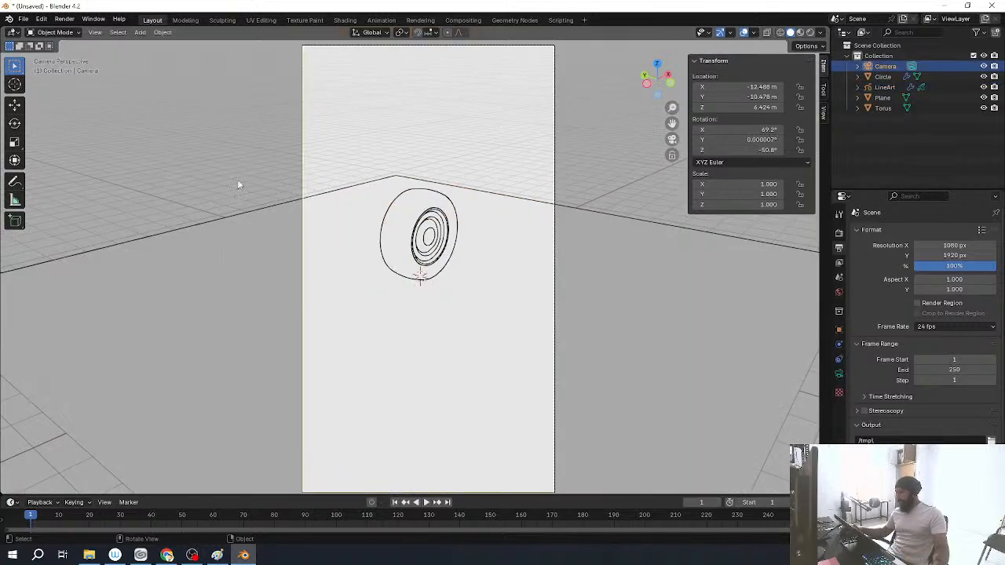
scroll(574, 232, down, 6)
scroll(254, 231, up, 6)
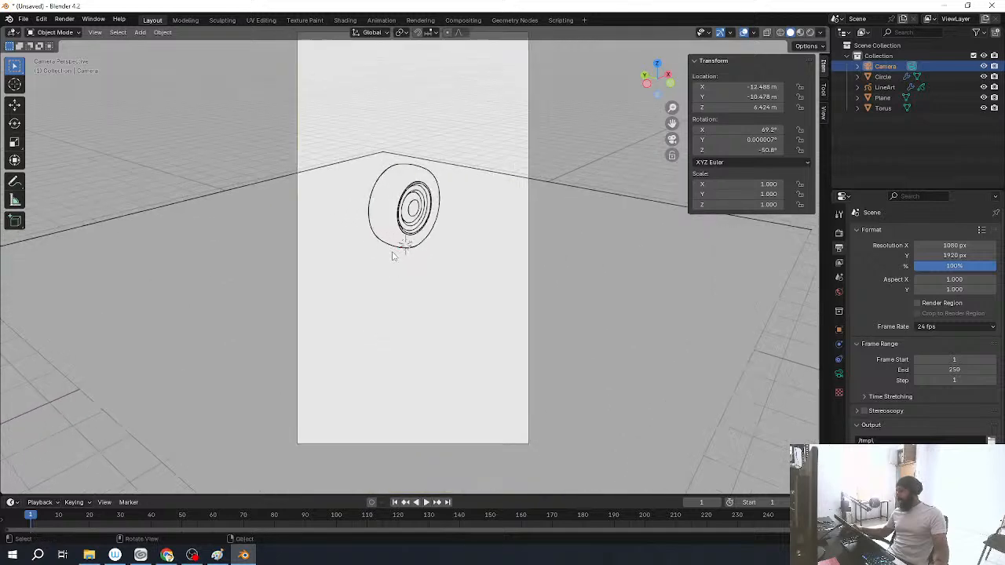
shift+middle_drag(393, 256, 406, 270)
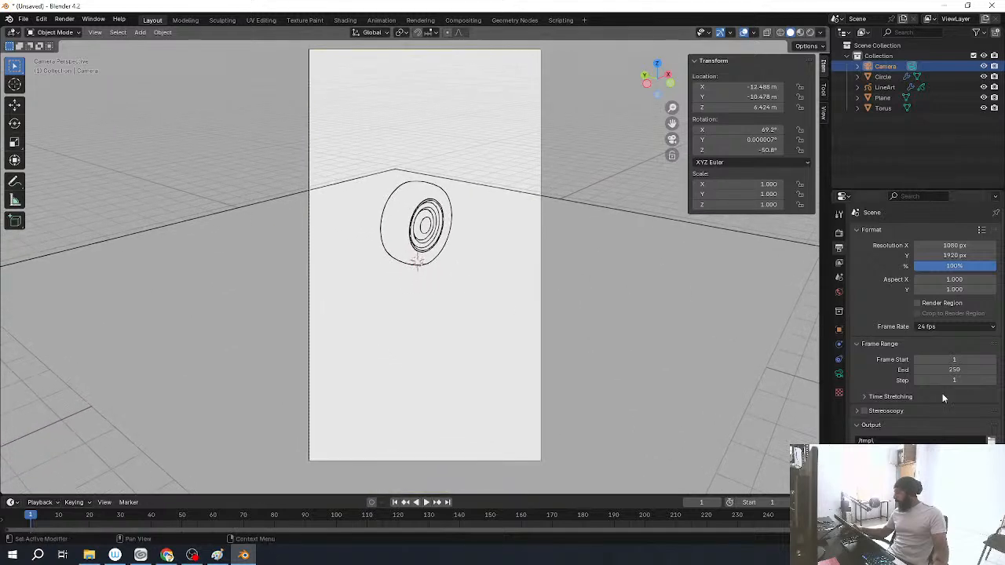
click(839, 375)
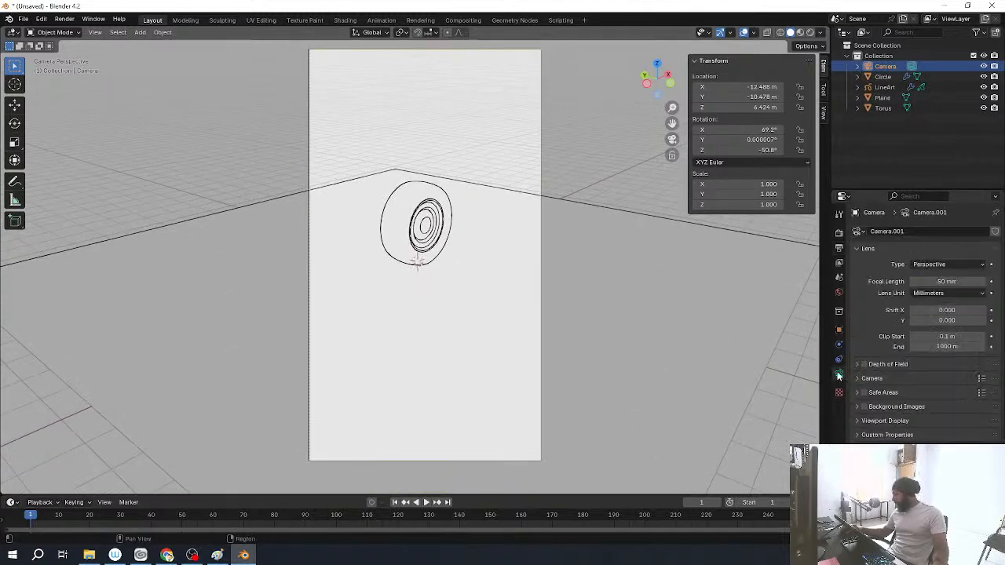
click(862, 421)
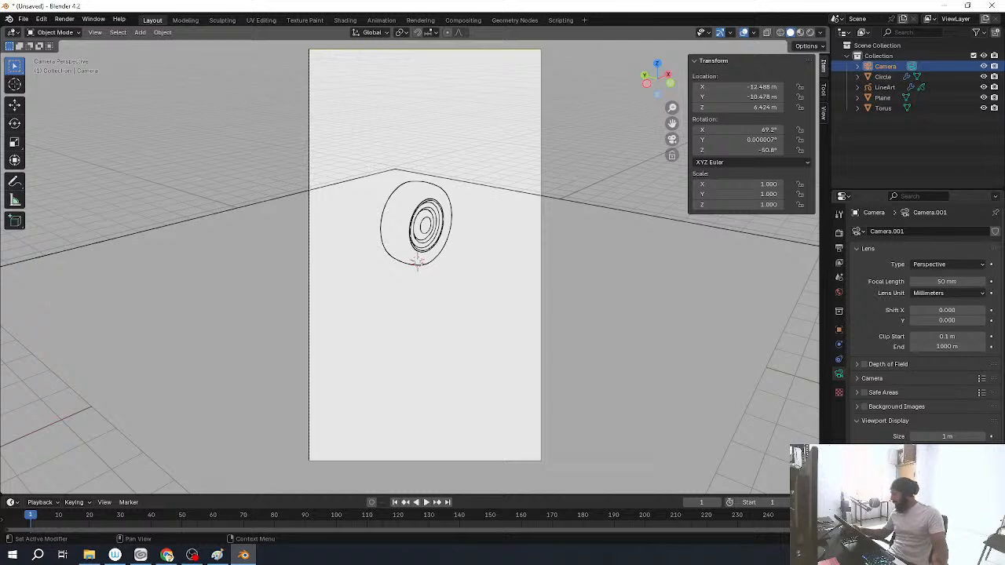
drag(947, 508, 985, 508)
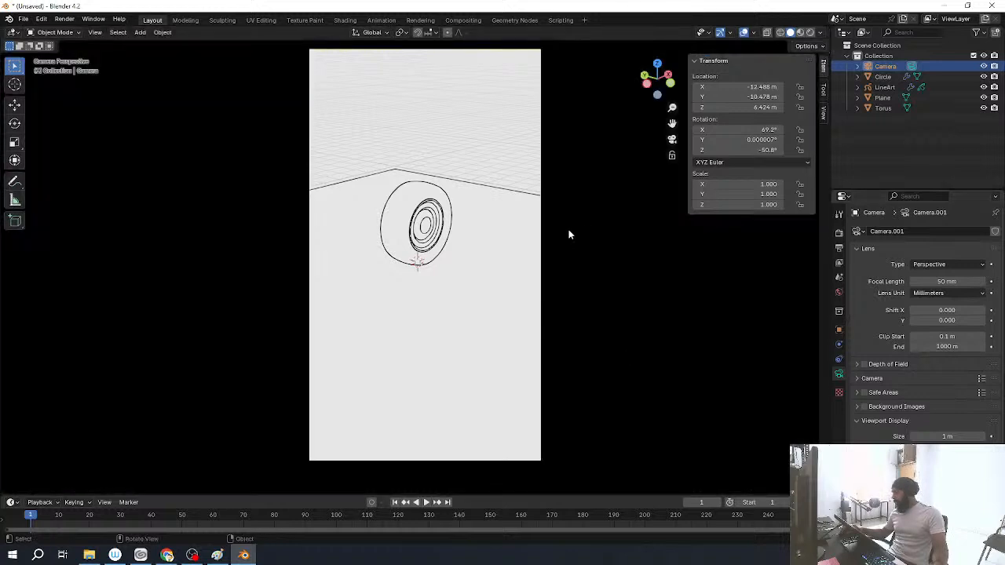
shift+middle_drag(567, 264, 566, 267)
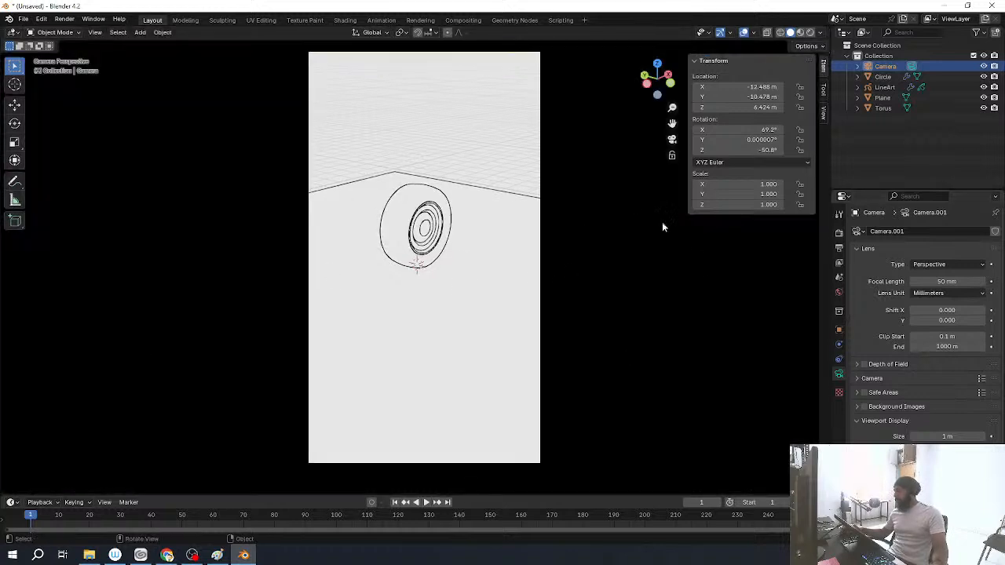
Step: Hide the viewport overlays and examine the wheel's line art outlines up close through the camera
key(alt+shift+z)
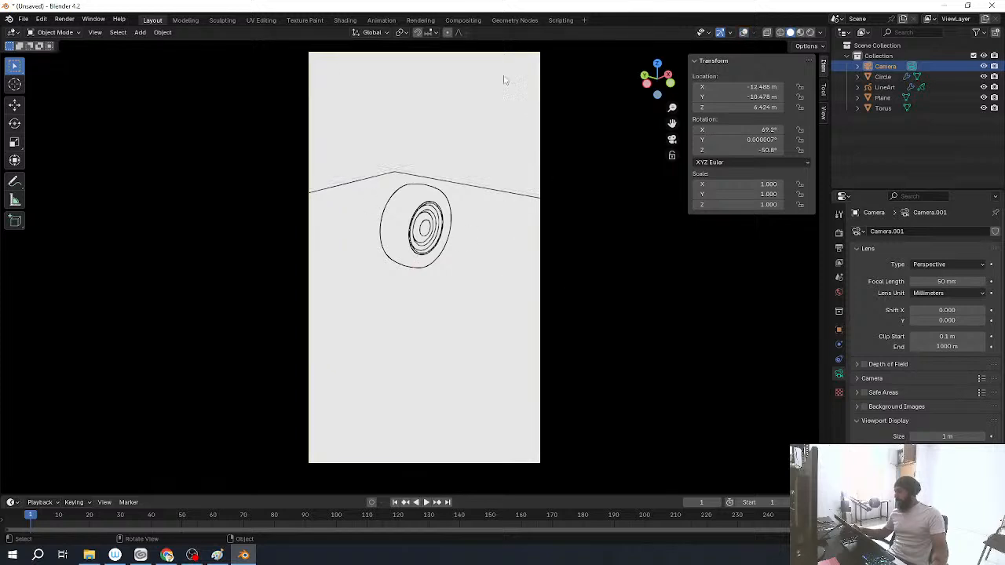
shift+middle_drag(529, 181, 500, 175)
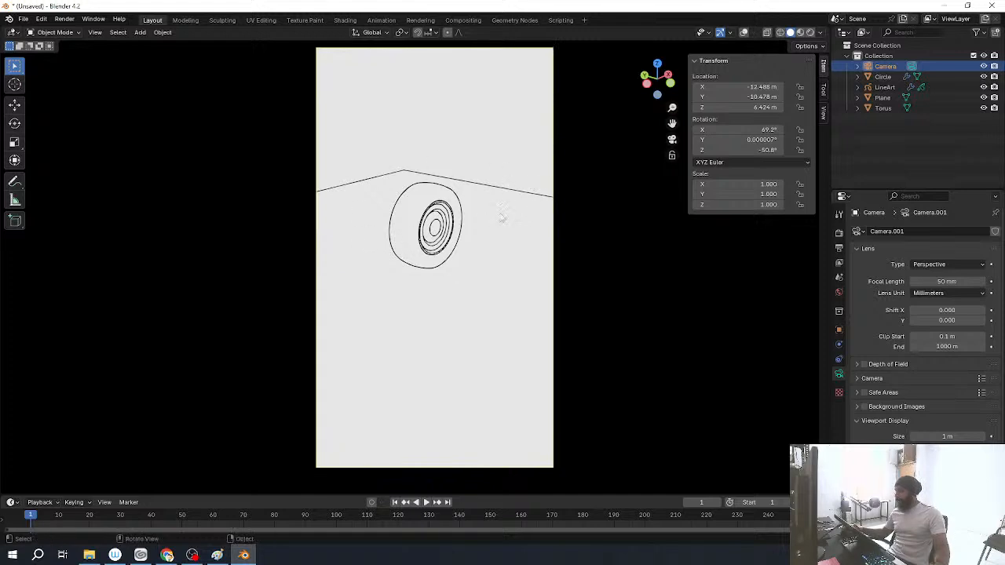
scroll(468, 273, up, 4)
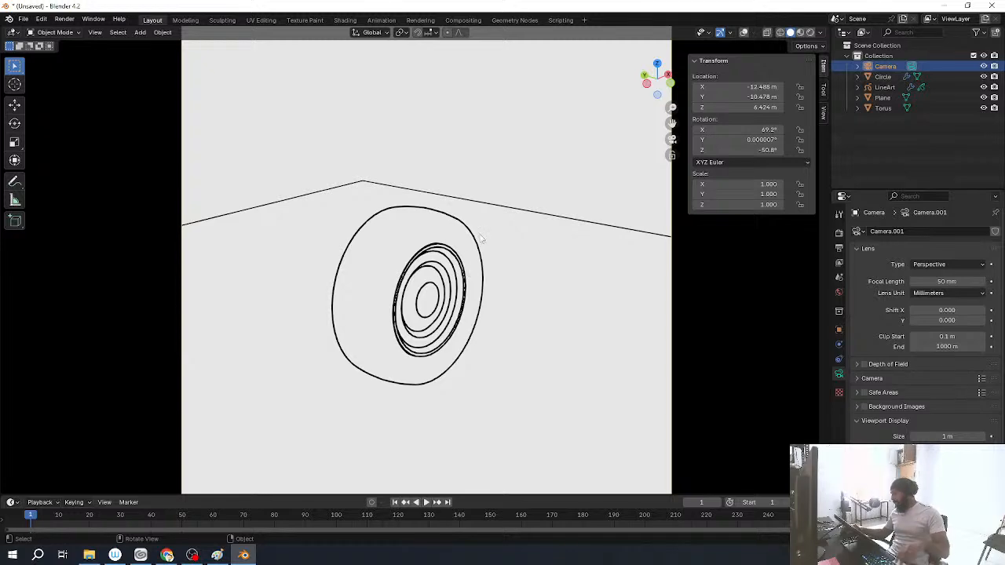
scroll(481, 235, up, 3)
scroll(459, 212, up, 2)
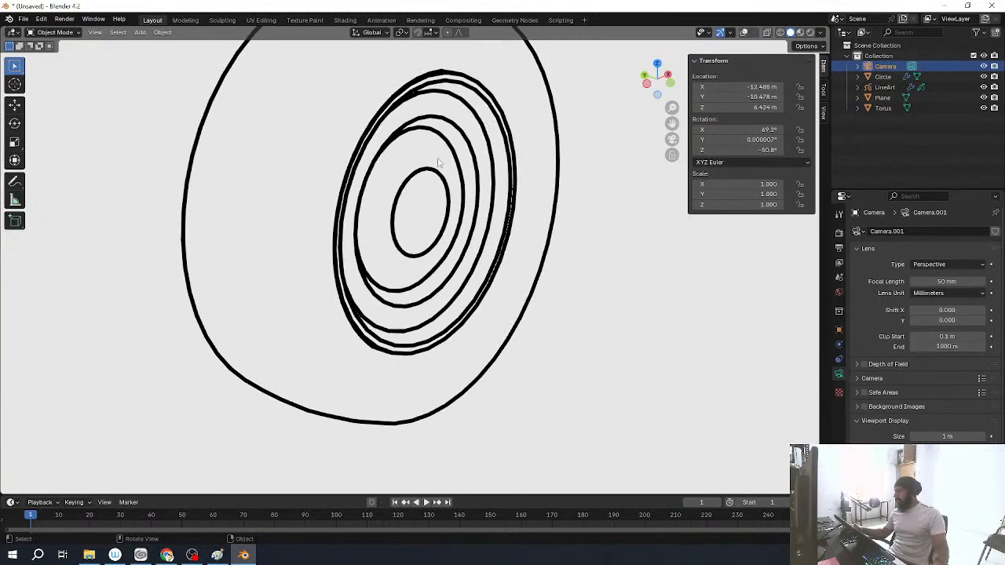
Step: Show the overlays again, frame the rim object outside the camera view, and set the viewport lighting to Studio
click(500, 245)
key(alt+shift+z)
middle_drag(518, 154, 494, 166)
key(KP_Decimal)
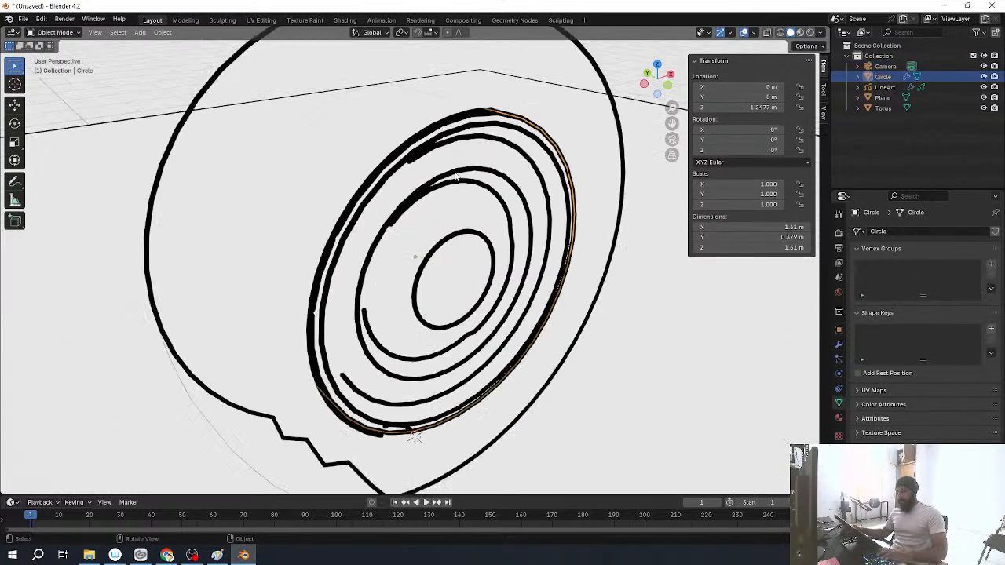
click(822, 33)
click(775, 83)
middle_drag(495, 251, 520, 262)
Step: Add the Disable in Viewports toggles to the outliner and disable the LineArt object in the viewport
click(888, 87)
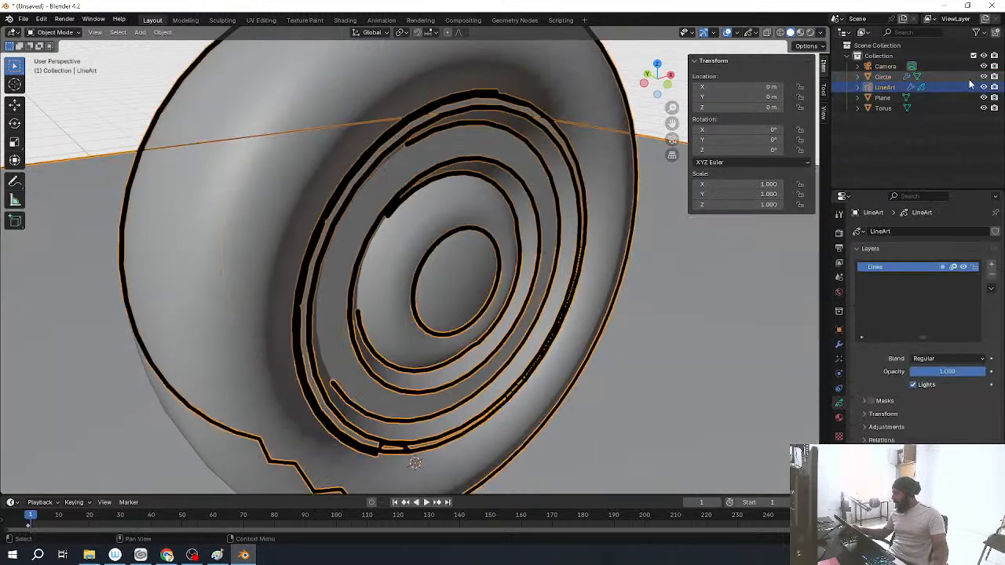
click(978, 33)
click(926, 66)
click(984, 87)
middle_drag(471, 206, 480, 205)
scroll(440, 182, up, 2)
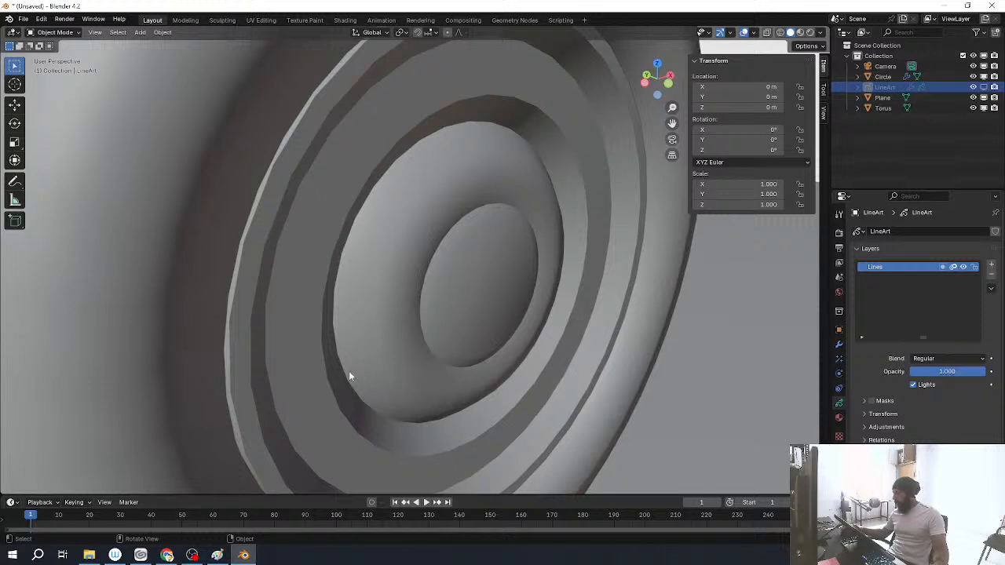
Step: Expand the Line Art modifier's Edge Types settings and enable the LineArt object in the viewport again
click(838, 345)
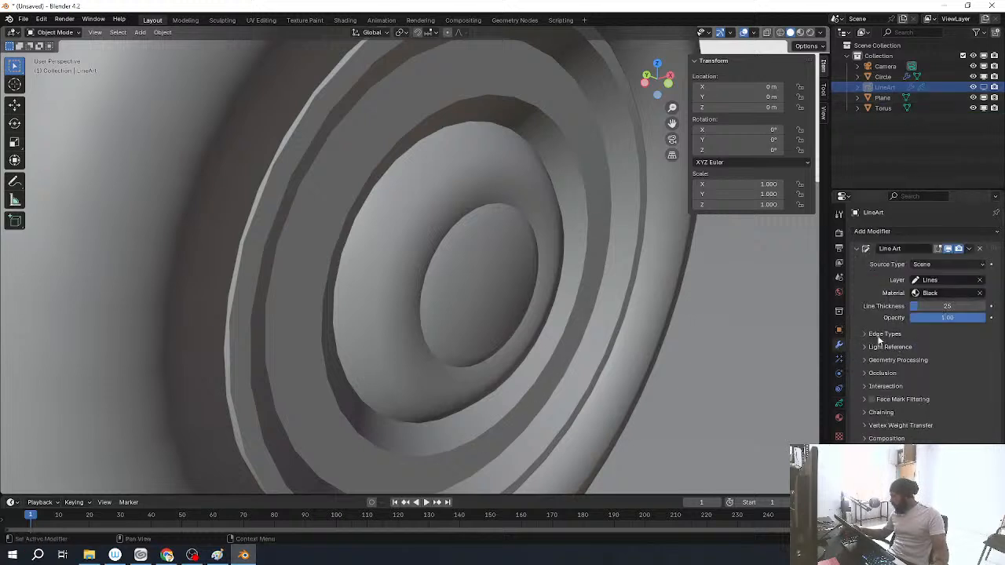
click(867, 338)
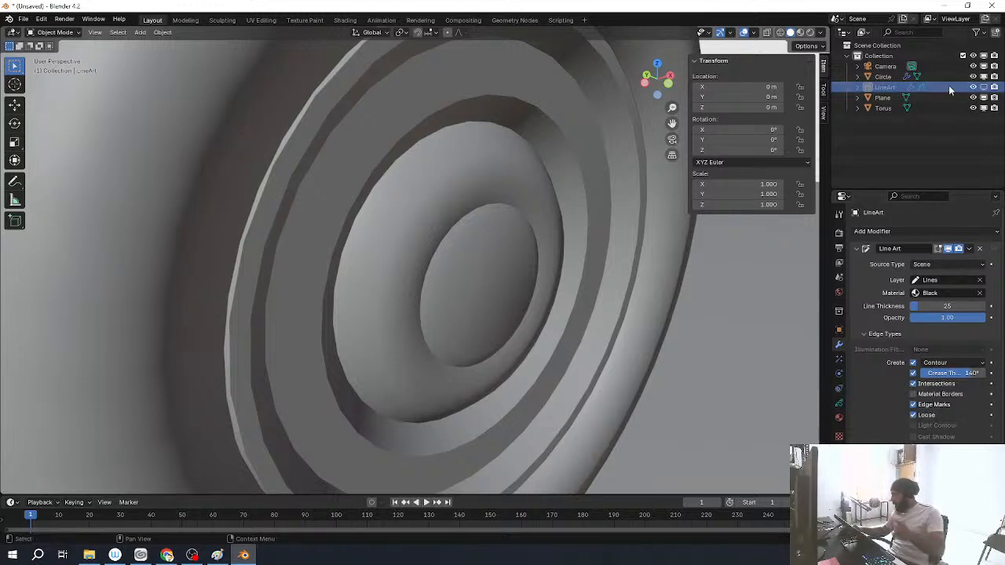
click(984, 87)
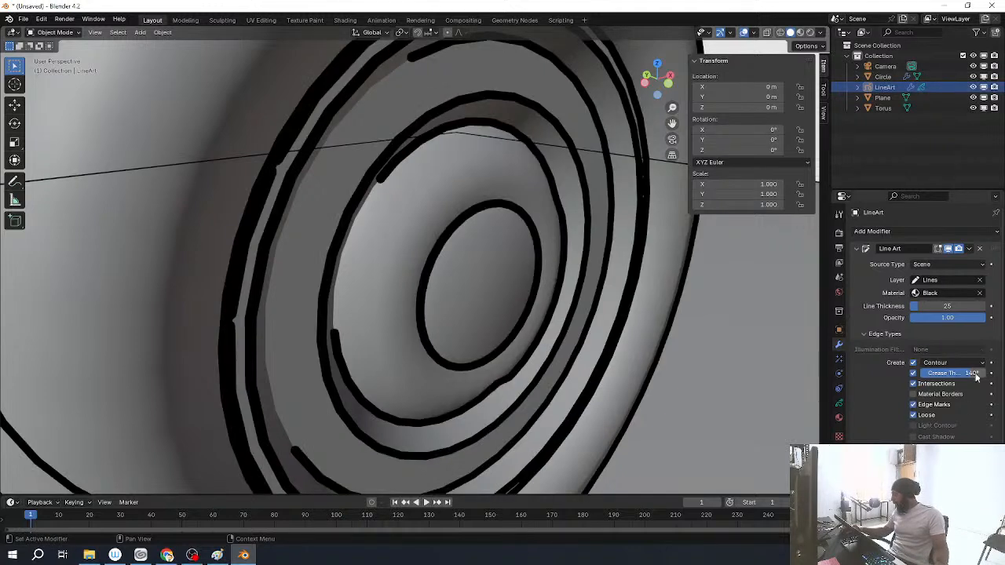
Step: Try adjusting the Line Art modifier's crease threshold while checking the rim outlines, and collapse Edge Types
key(ctrl+z)
drag(940, 374, 988, 374)
middle_drag(640, 299, 633, 299)
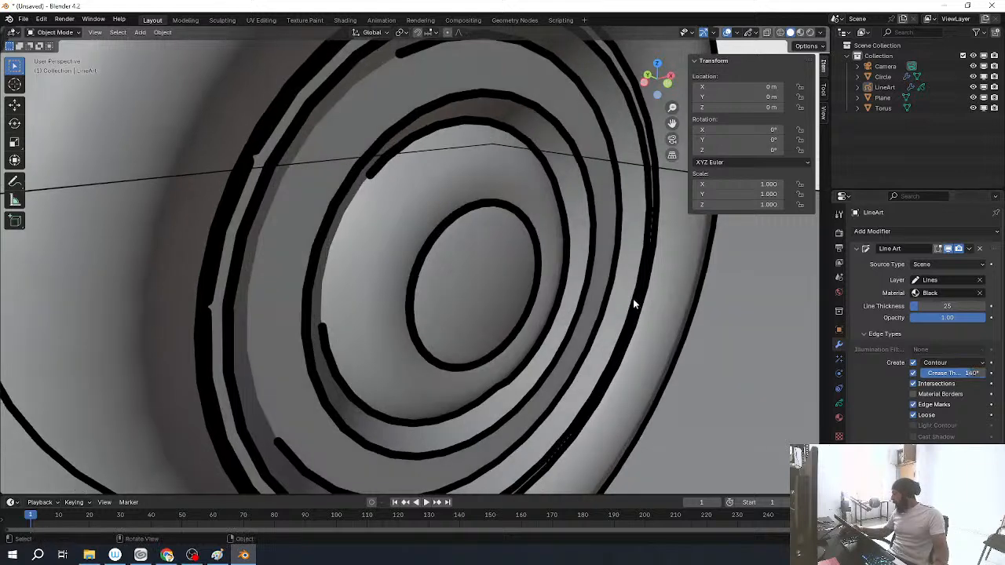
click(864, 333)
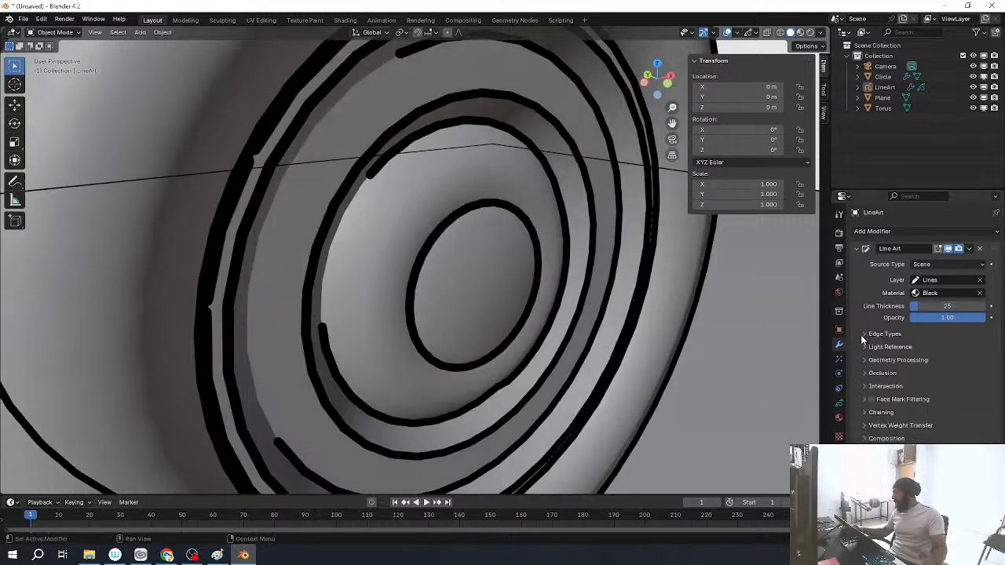
scroll(604, 326, down, 5)
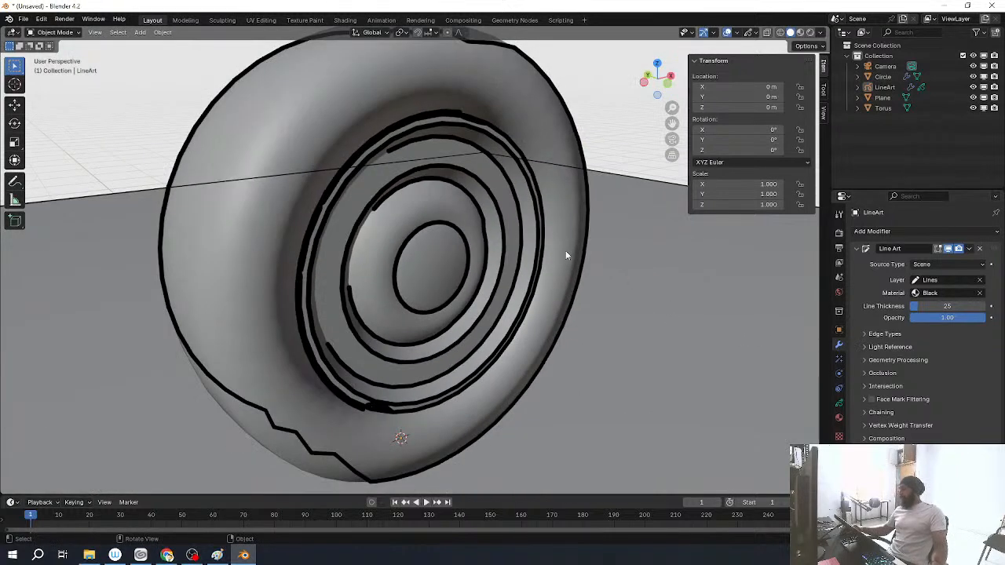
middle_drag(564, 256, 569, 254)
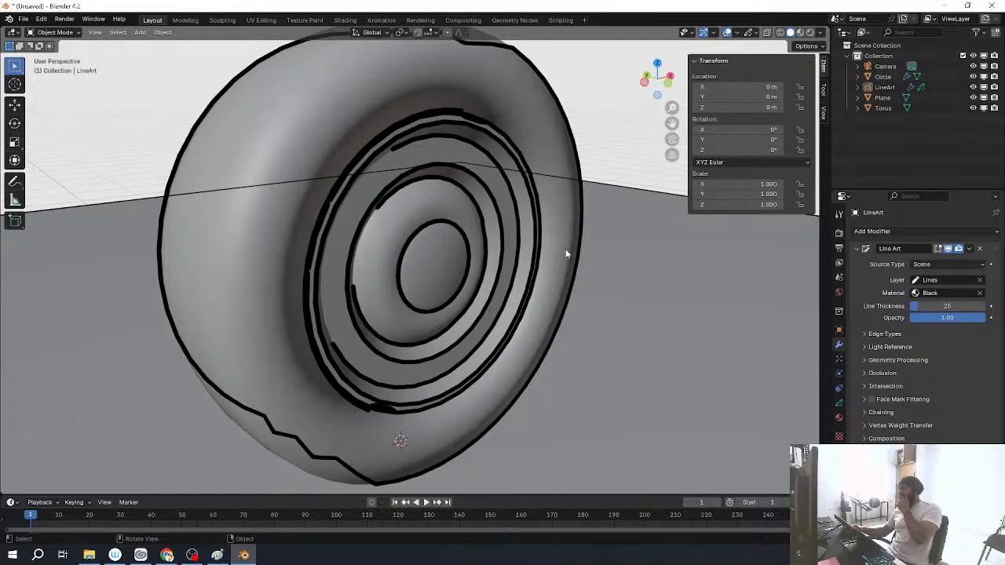
Step: Try an angle of about 28.9° in the rim's Smooth by Angle modifier, and undo the change
click(508, 219)
right_click(508, 218)
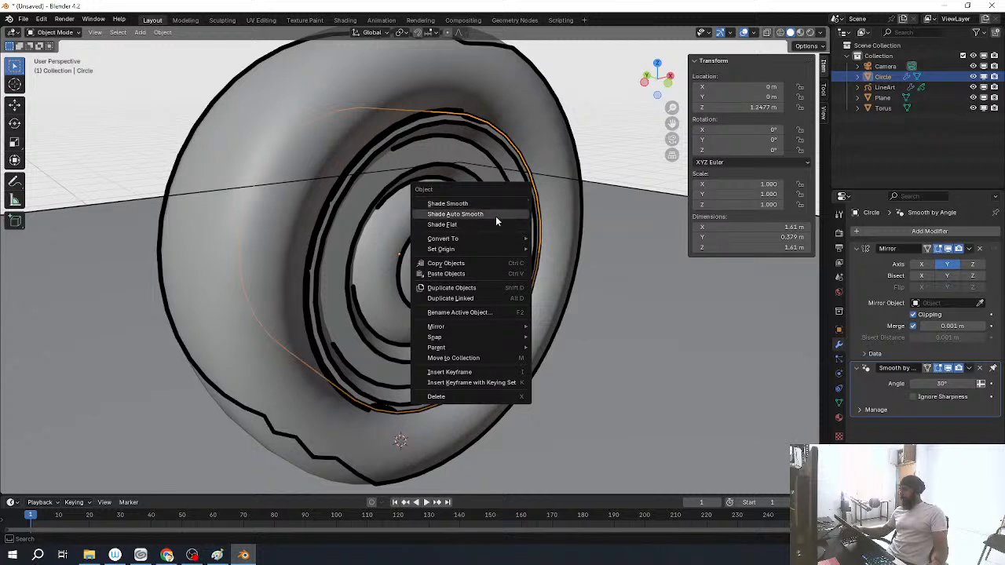
click(839, 403)
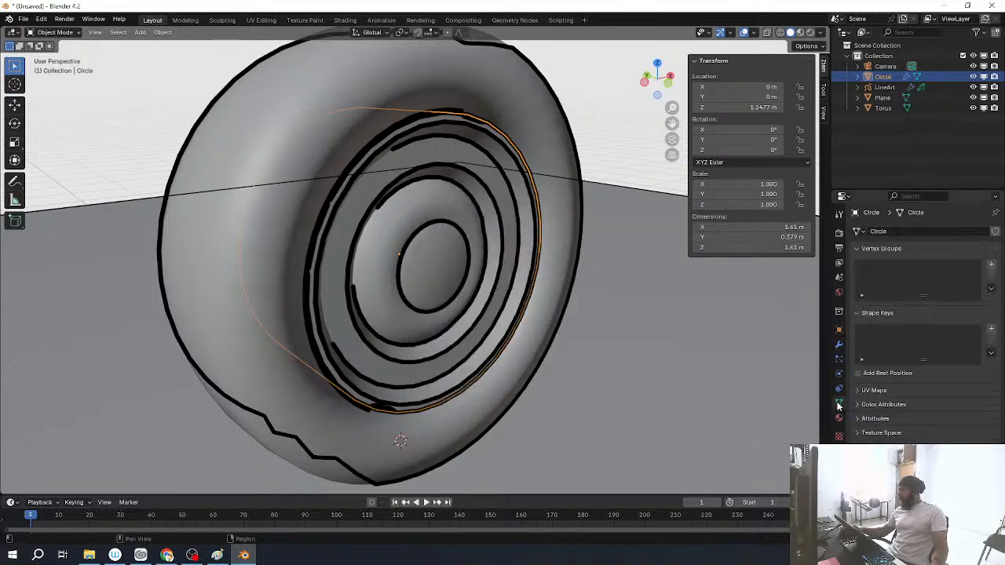
click(838, 345)
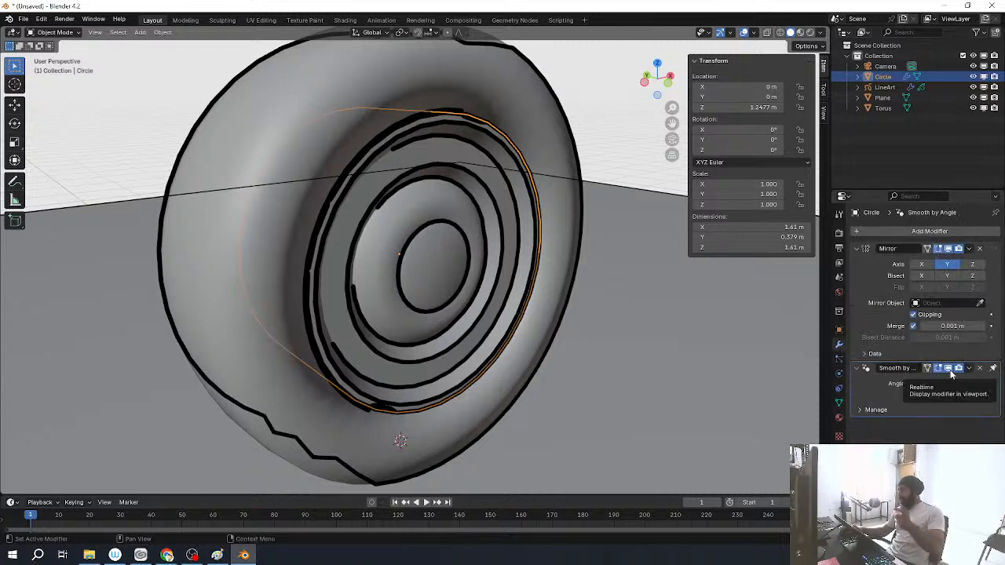
drag(942, 384, 940, 383)
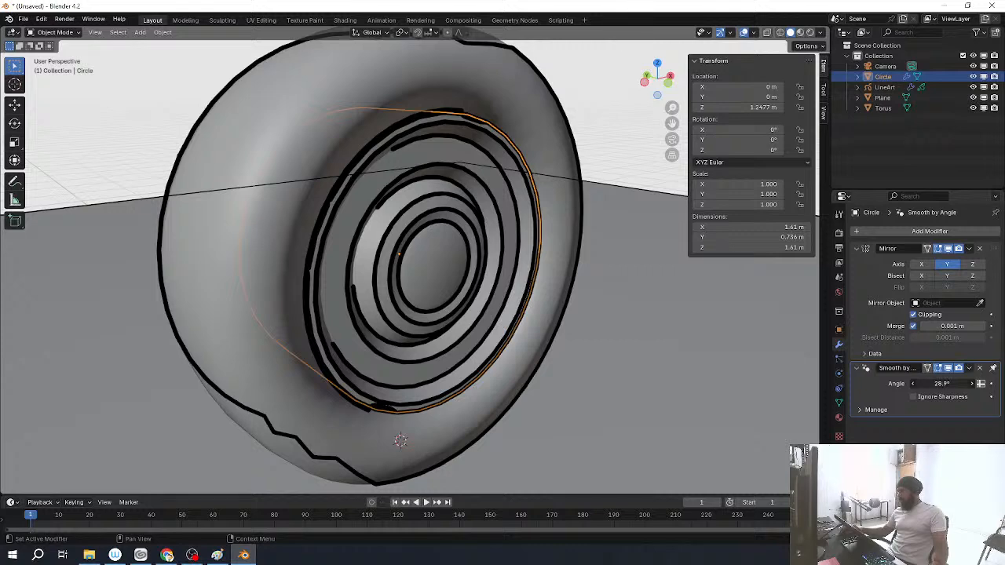
key(ctrl+z)
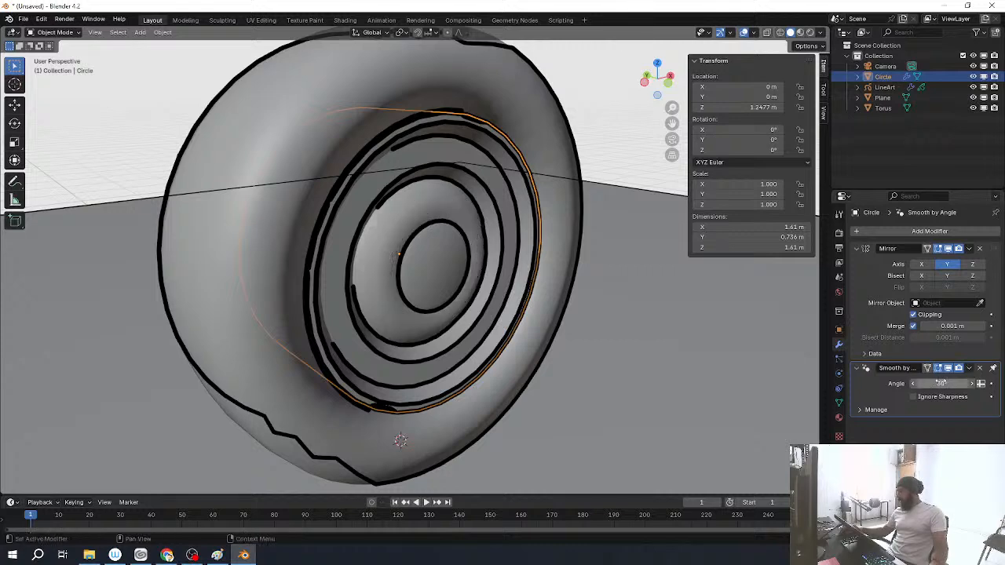
Step: Remove the Smooth by Angle modifier from the rim and apply Shade Smooth to it
click(979, 368)
right_click(481, 160)
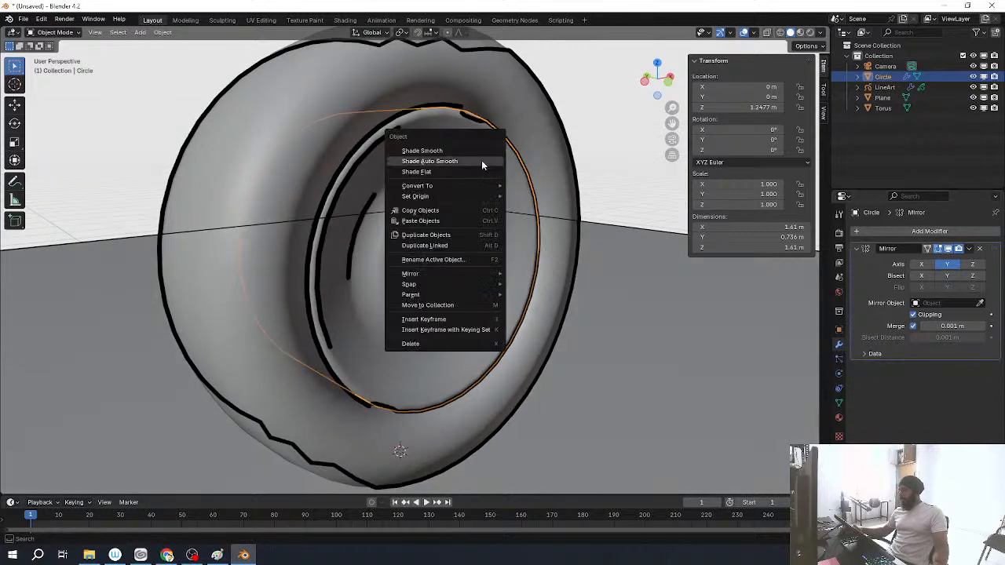
click(451, 150)
middle_drag(546, 280, 473, 294)
middle_drag(495, 223, 516, 199)
scroll(517, 202, down, 6)
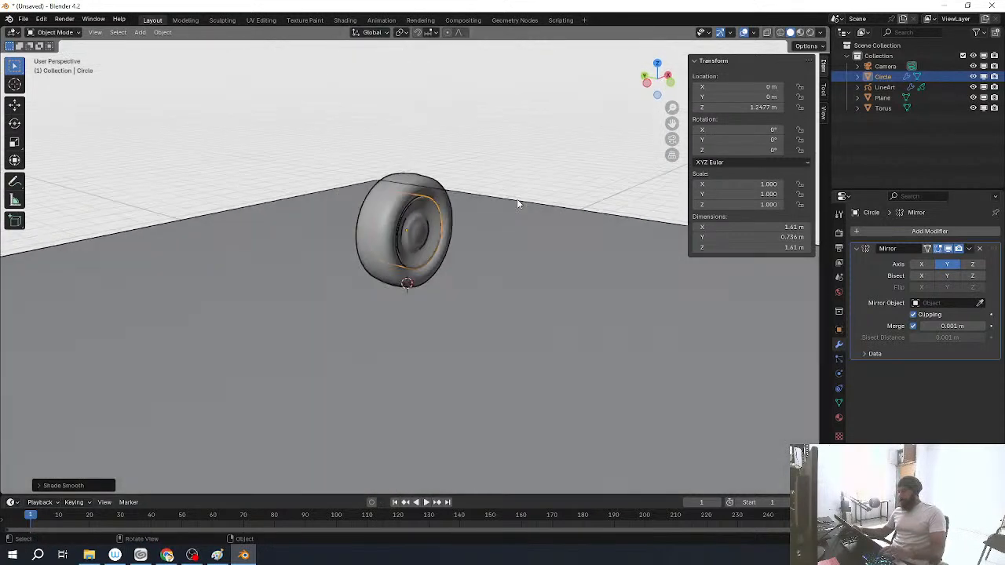
Step: Return to the camera view, set the viewport lighting to Flat, and examine the smooth-shaded rim's outlines
key(KP_0)
click(820, 33)
click(854, 83)
scroll(531, 238, down, 3)
scroll(527, 265, down, 3)
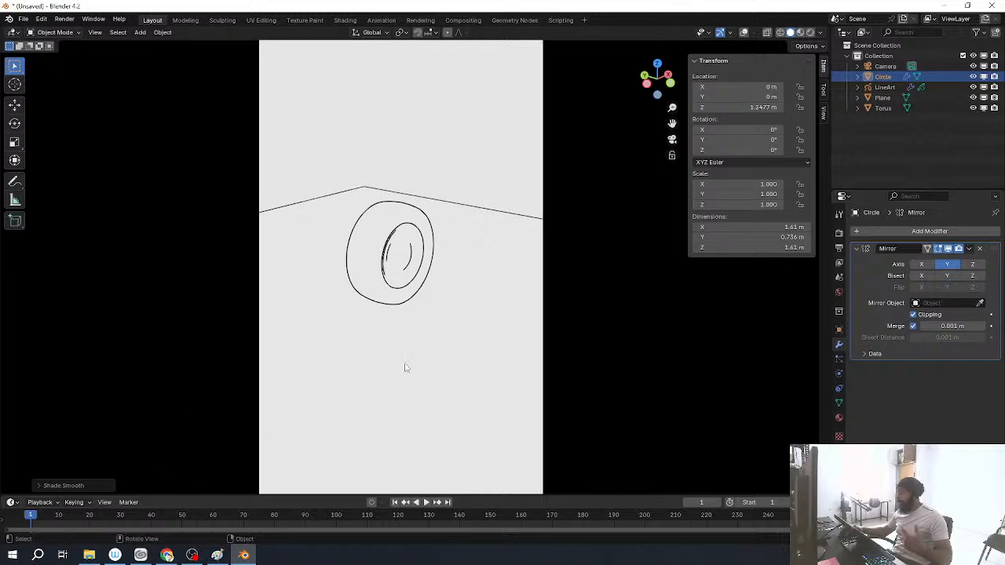
scroll(416, 300, up, 4)
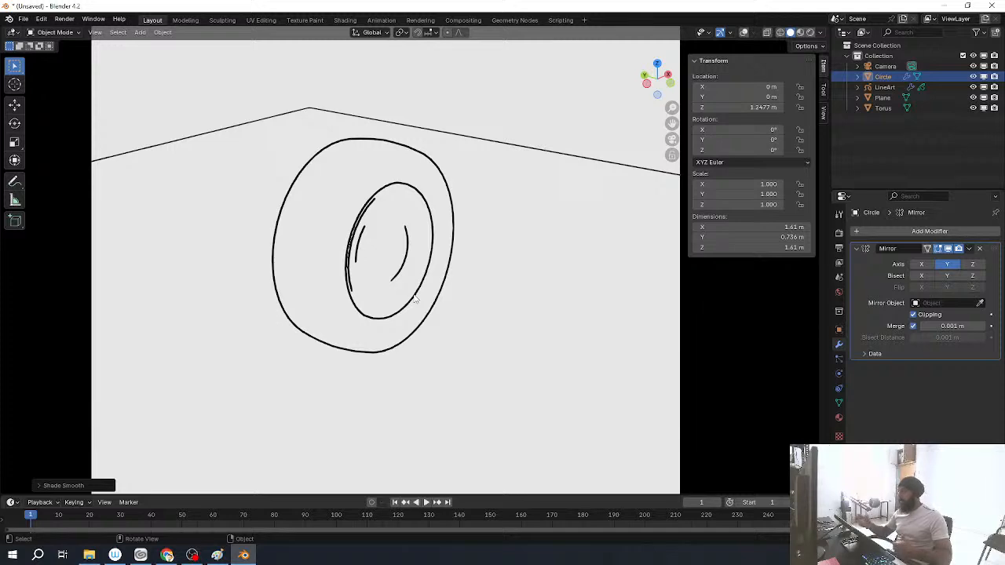
scroll(420, 295, up, 5)
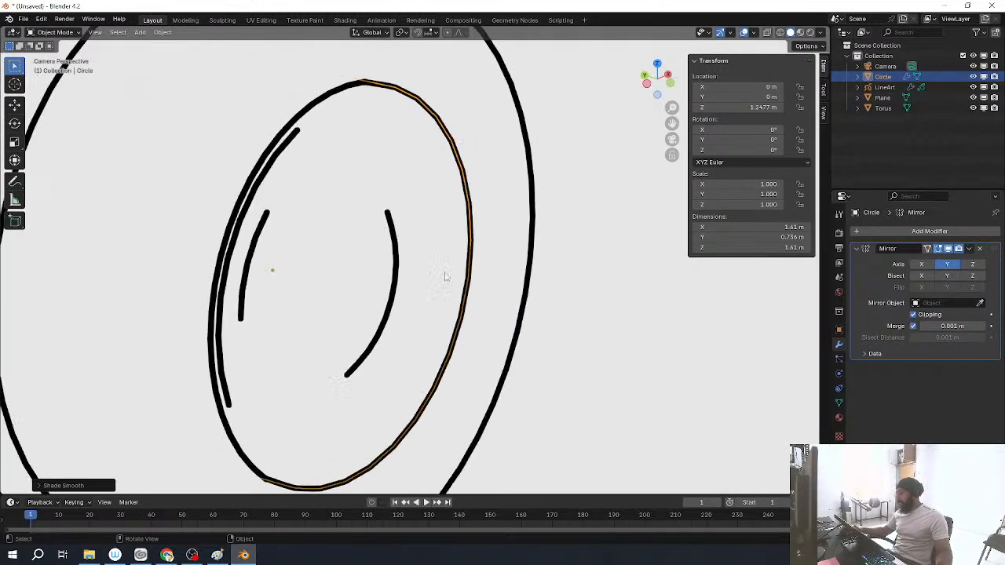
Step: Set the viewport lighting to Studio and examine the rim's shading against its line art outlines up close
click(820, 33)
click(773, 83)
shift+middle_drag(332, 191, 350, 175)
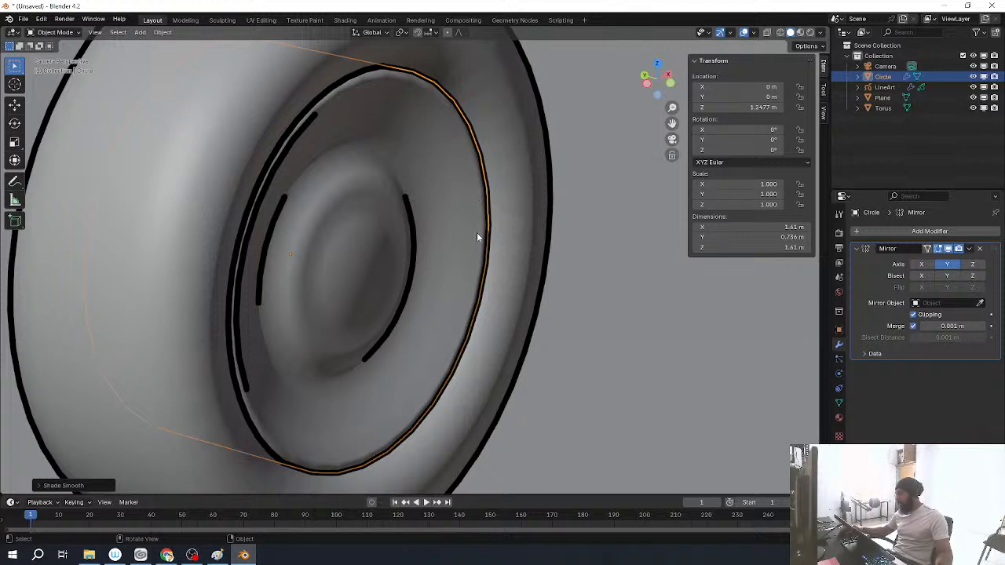
scroll(318, 278, up, 2)
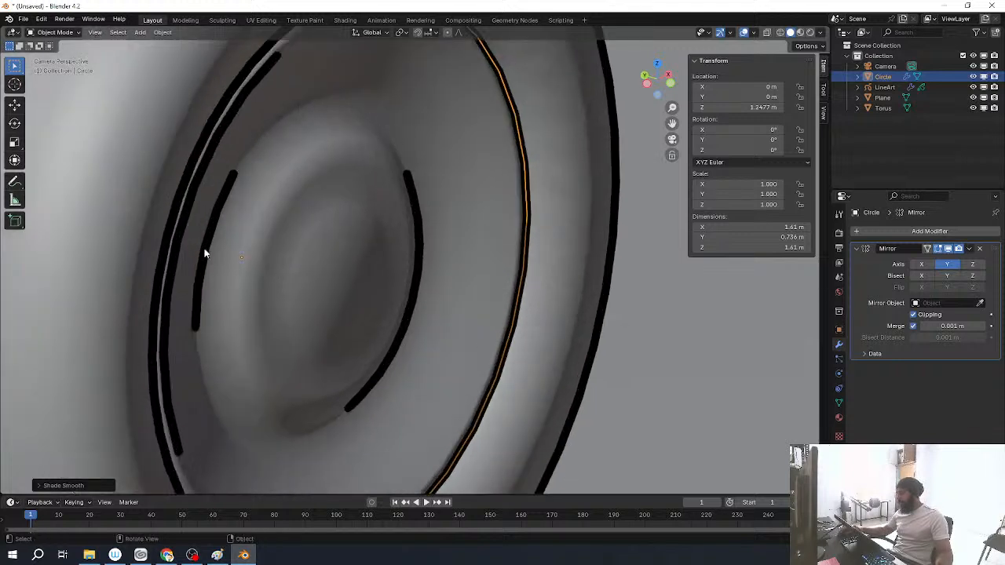
shift+middle_drag(280, 416, 354, 334)
scroll(354, 333, down, 2)
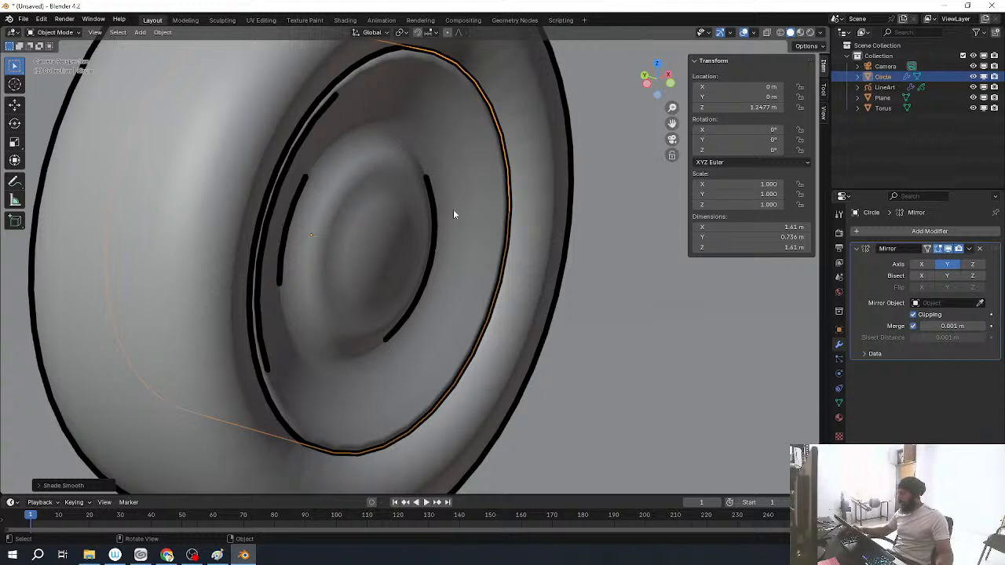
Step: Mark the edge loop where the raised hub meets the rim's dish as sharp, and check its outline in Object Mode
key(Tab)
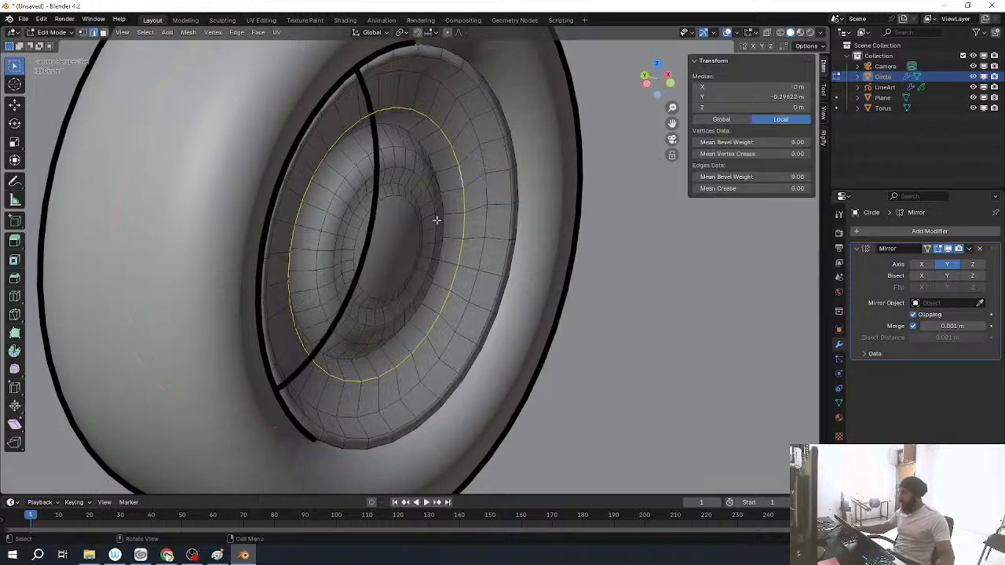
alt+click(402, 130)
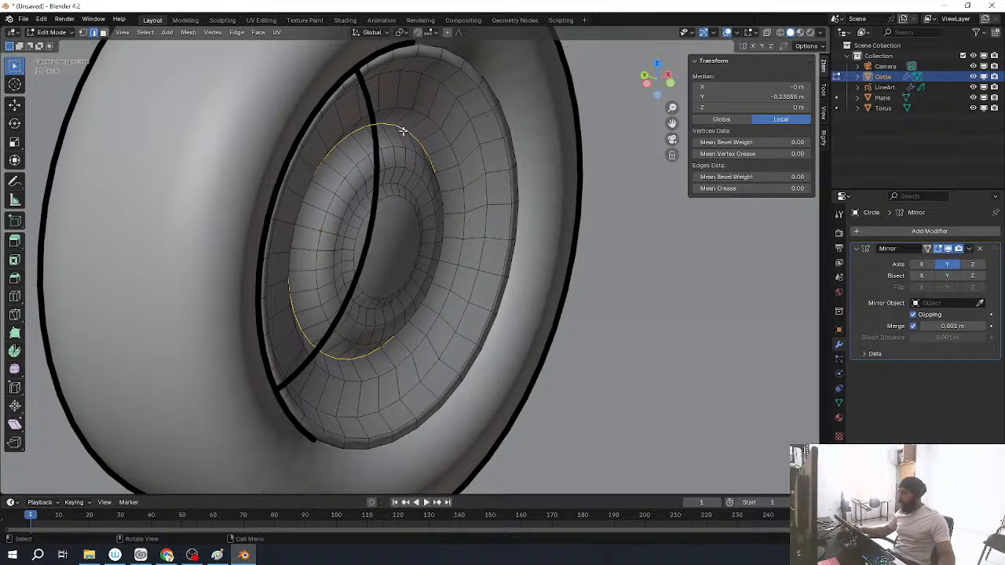
key(ctrl+e)
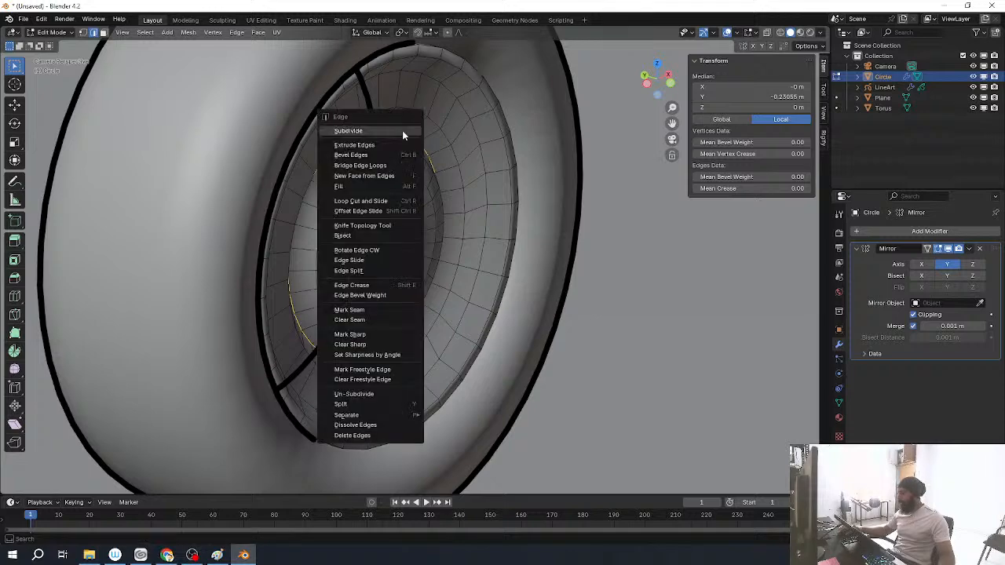
click(382, 335)
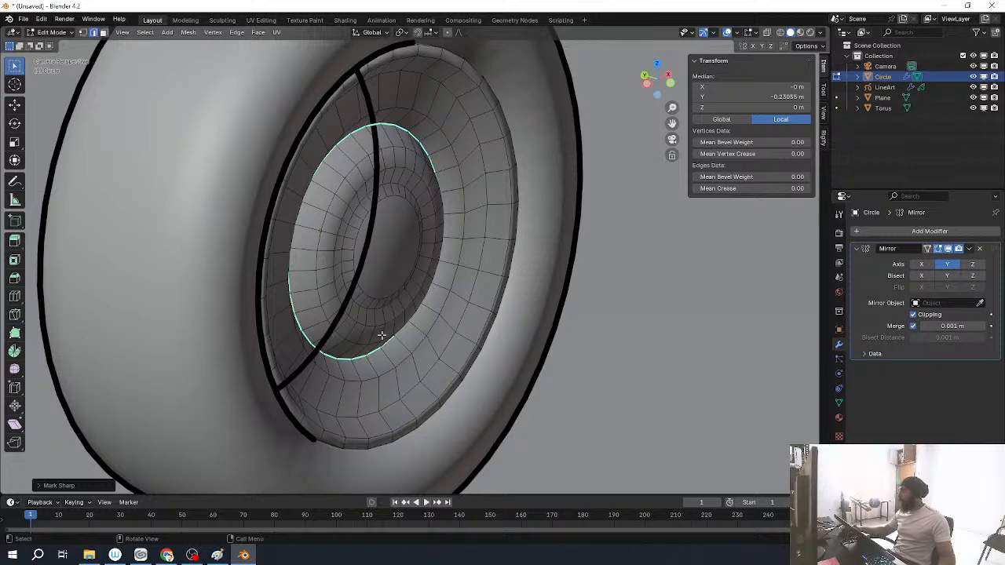
scroll(534, 330, down, 5)
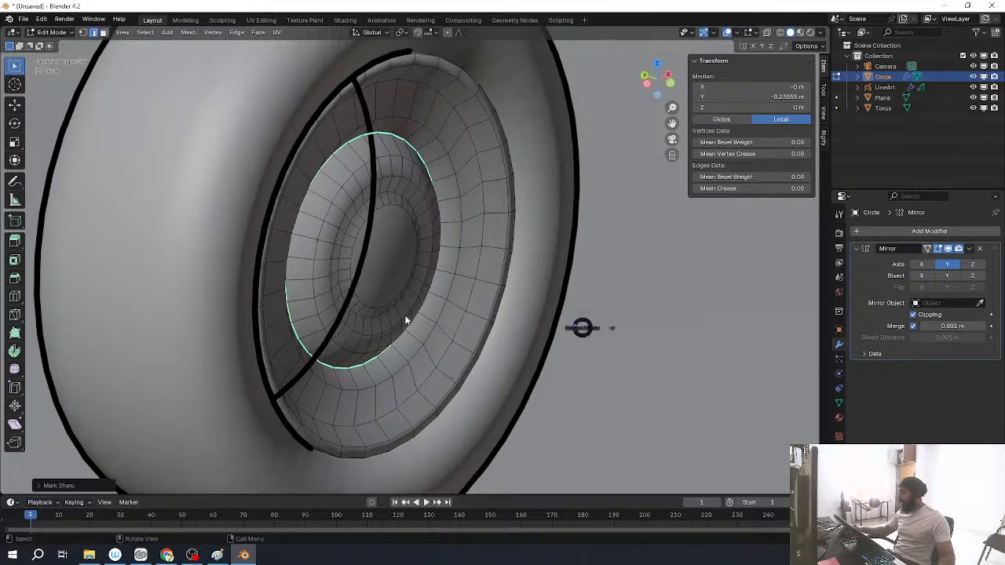
key(Tab)
key(shift+alt+z)
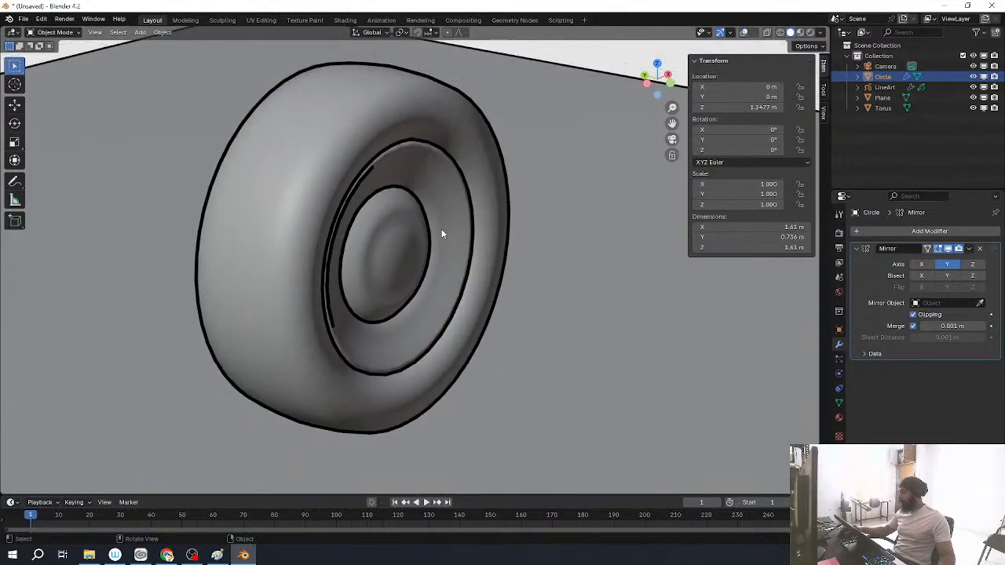
Step: Return to editing the rim and undo the sharp marking on the edge loop around the raised hub
scroll(441, 231, up, 3)
key(Tab)
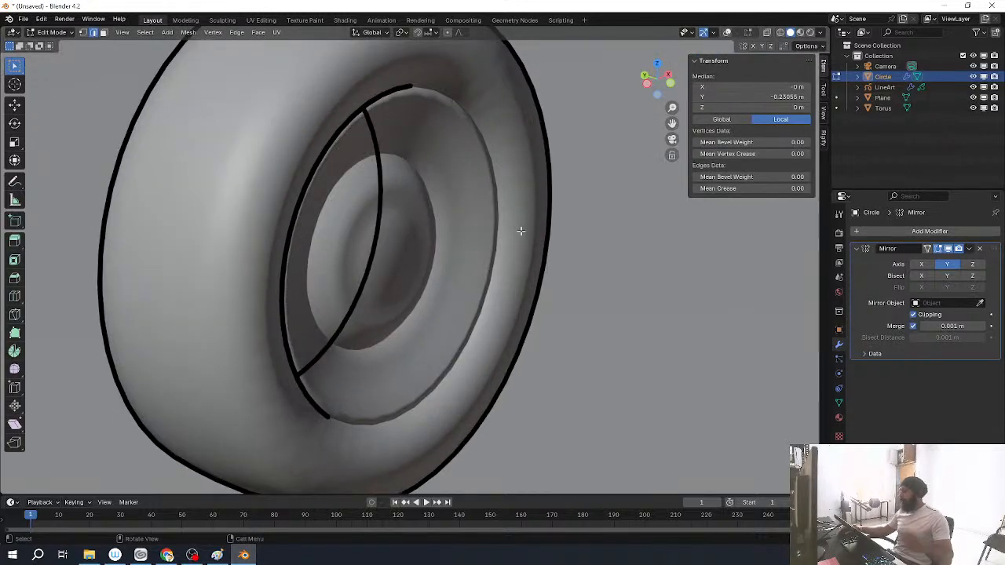
key(ctrl+z)
key(ctrl+z)
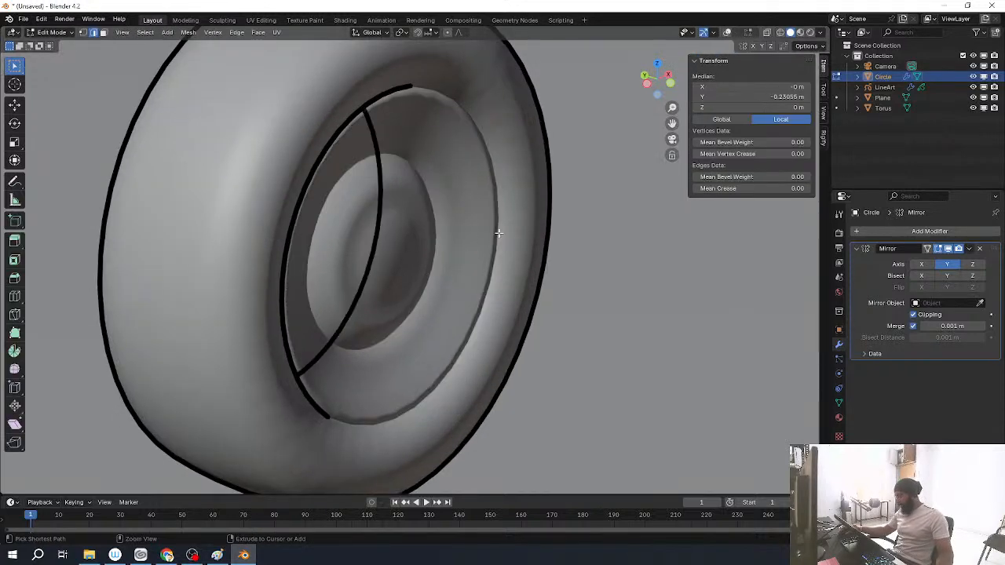
key(ctrl+z)
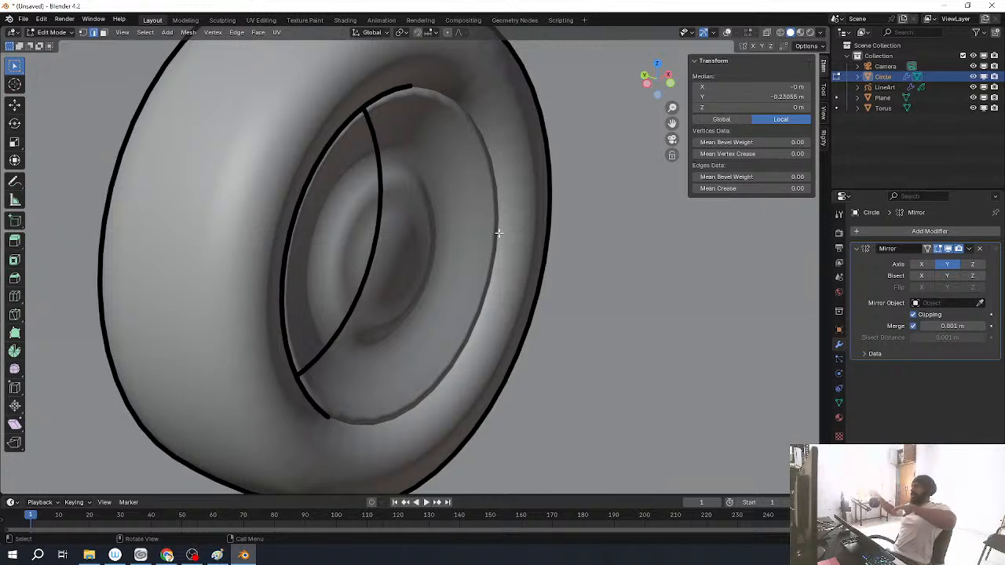
Step: Mark the selected edge loop around the raised hub as a Freestyle edge and return the rim to Object Mode
key(shift+alt+z)
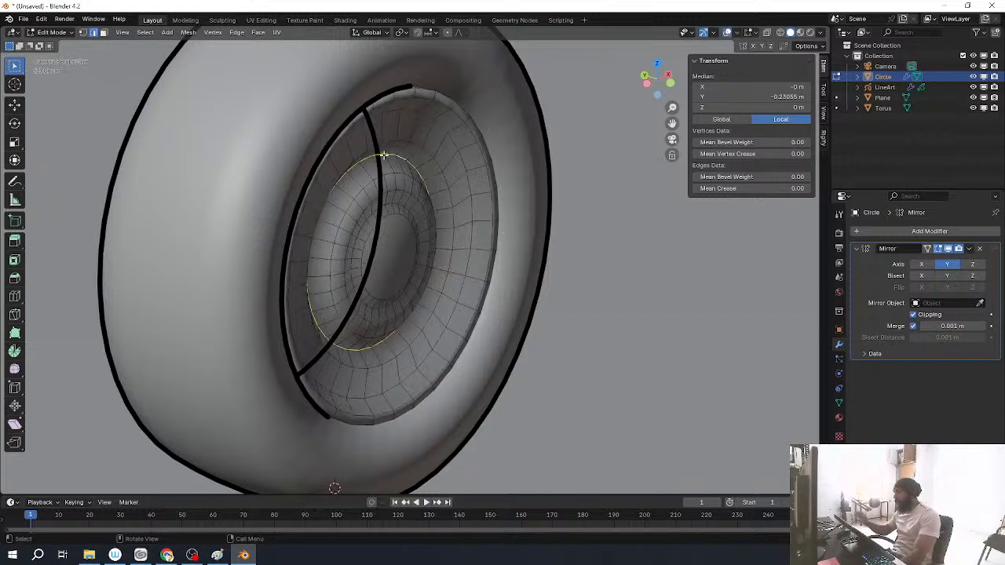
key(ctrl+e)
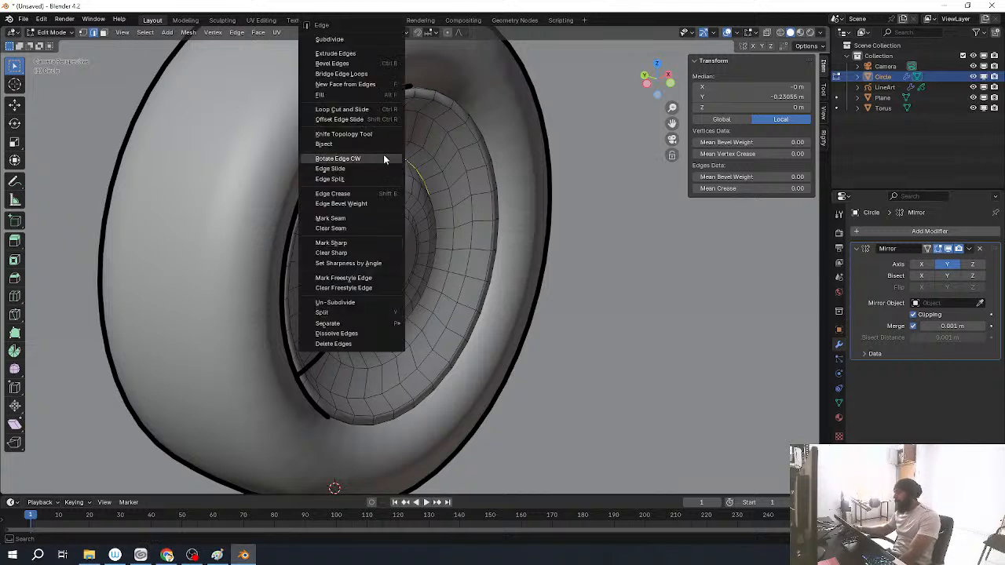
click(363, 280)
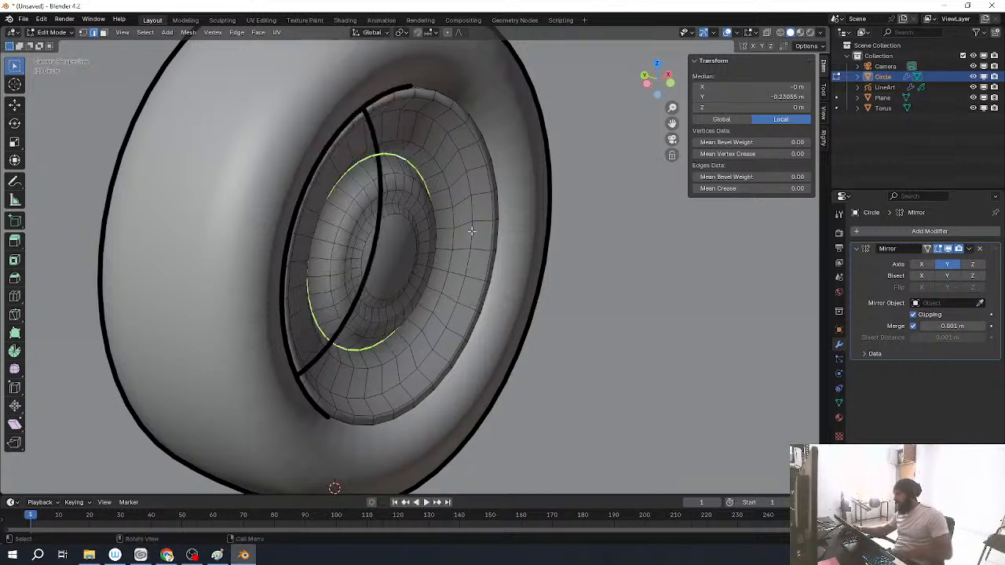
middle_drag(471, 227, 608, 264)
key(Tab)
key(alt+a)
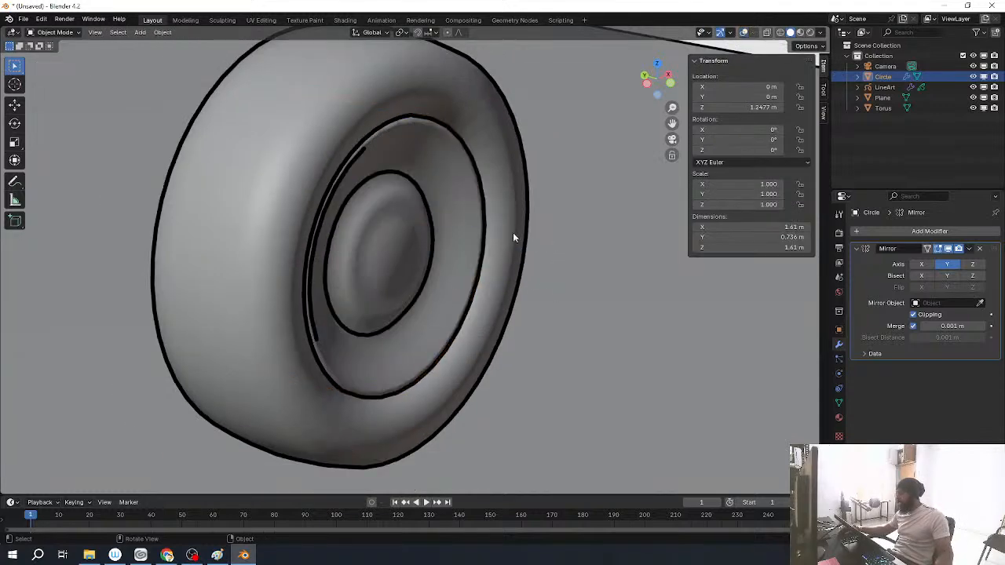
scroll(518, 280, down, 10)
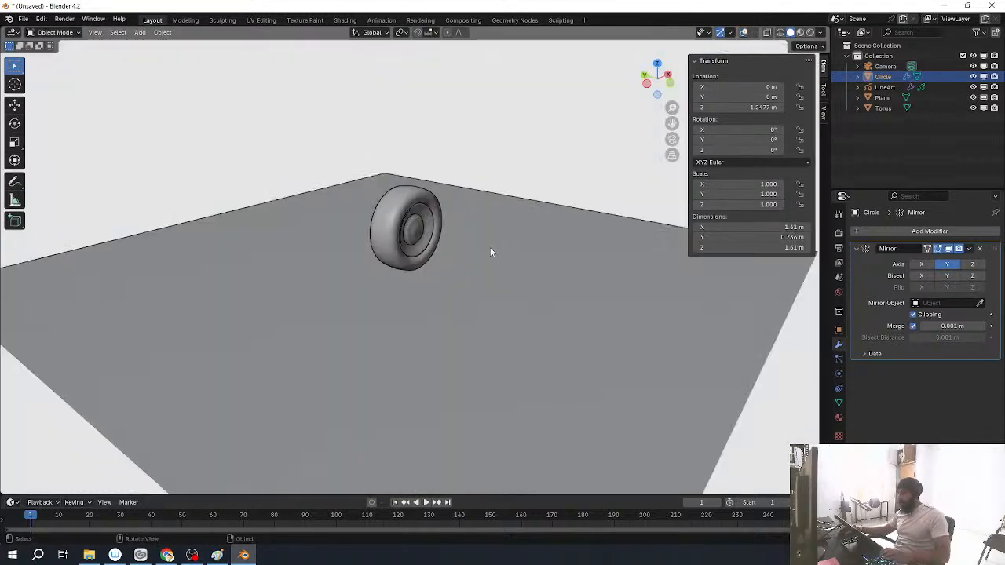
click(427, 228)
scroll(429, 230, up, 5)
shift+click(472, 200)
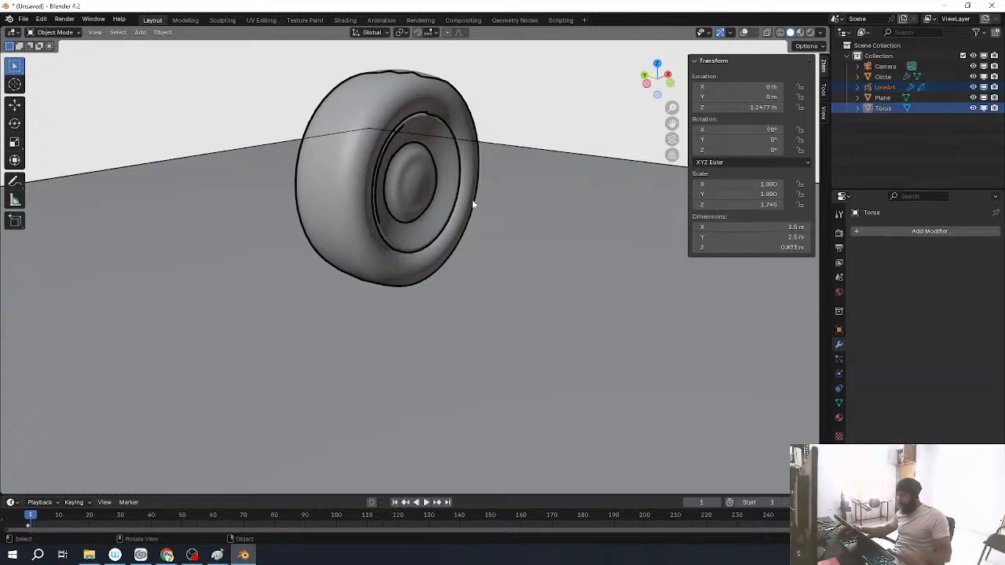
scroll(493, 274, up, 4)
key(r)
key(r)
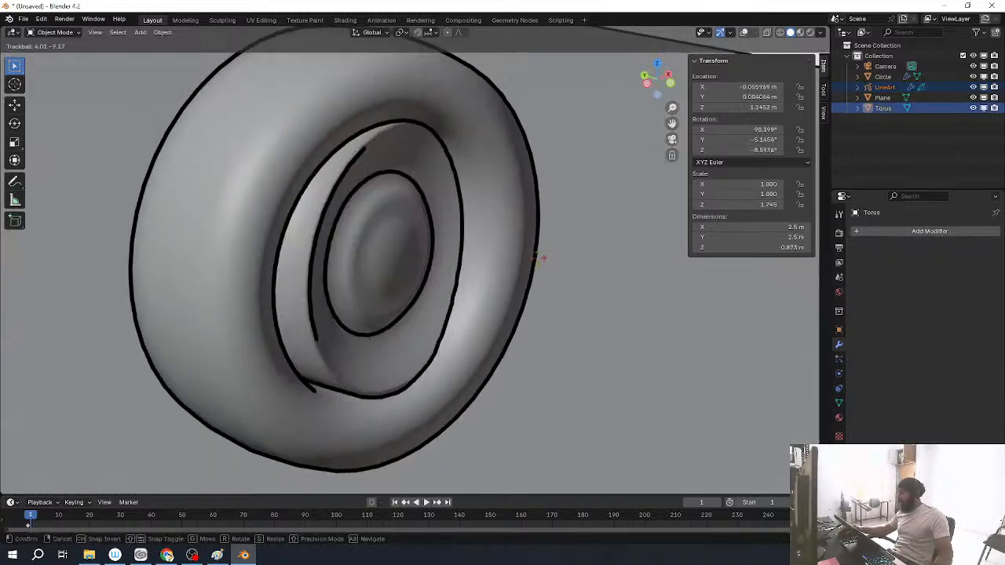
right_click(466, 319)
Step: Try a free trackball rotation of the rim and tyre together to examine how the outlines follow, then cancel it
key(alt+shift+z)
click(462, 191)
shift+click(513, 173)
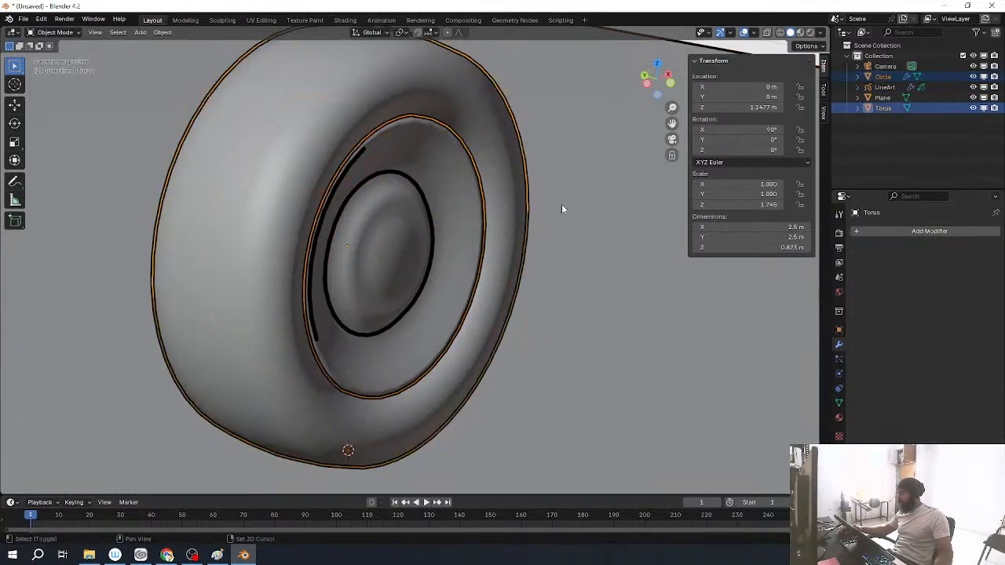
key(r)
key(r)
key(alt+shift+z)
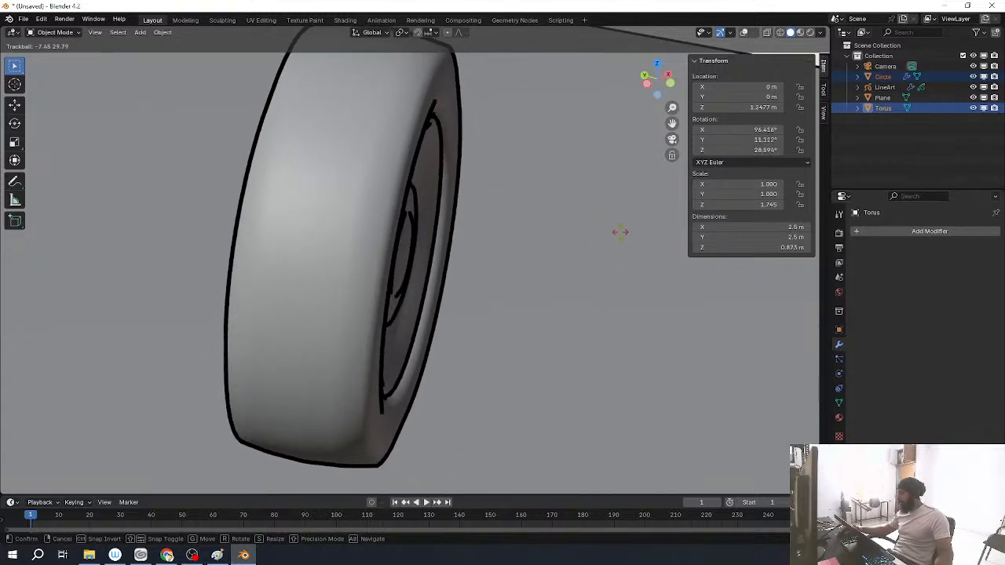
key(Escape)
key(shift+alt+z)
Step: Set the viewport lighting to Flat and show the wheel in camera view without overlays
scroll(551, 343, down, 5)
click(821, 33)
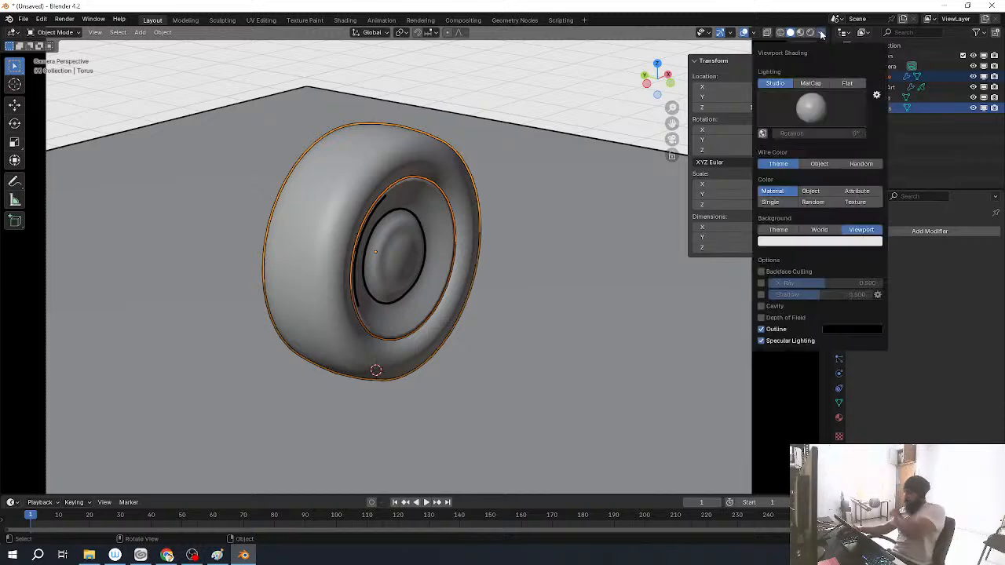
click(849, 83)
key(KP_0)
key(shift+alt+z)
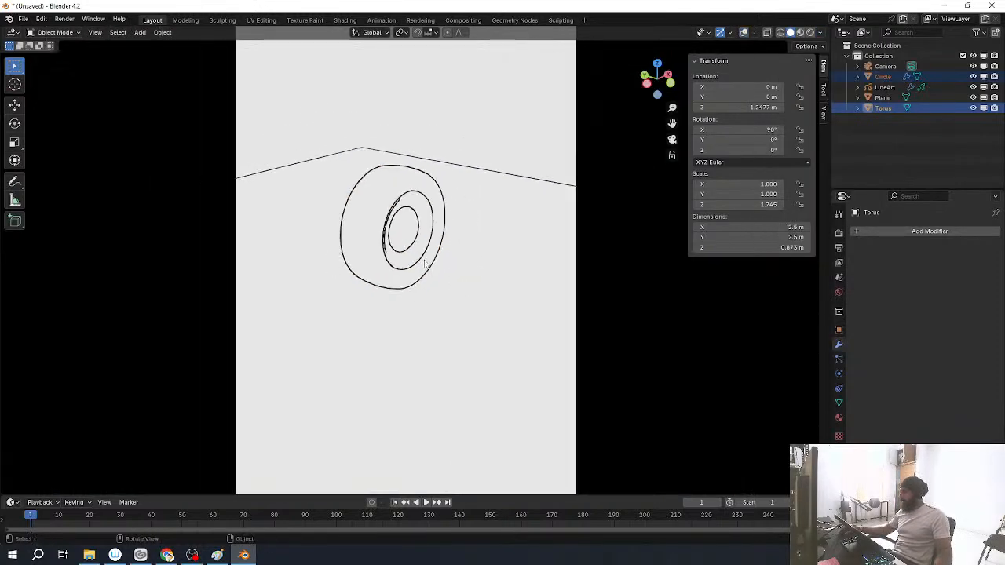
Step: Mark the edge loop around the small cap at the hub's centre as a Freestyle edge, working in wireframe
scroll(456, 260, up, 5)
click(417, 207)
shift+middle_drag(397, 205, 396, 283)
scroll(396, 283, up, 4)
click(397, 260)
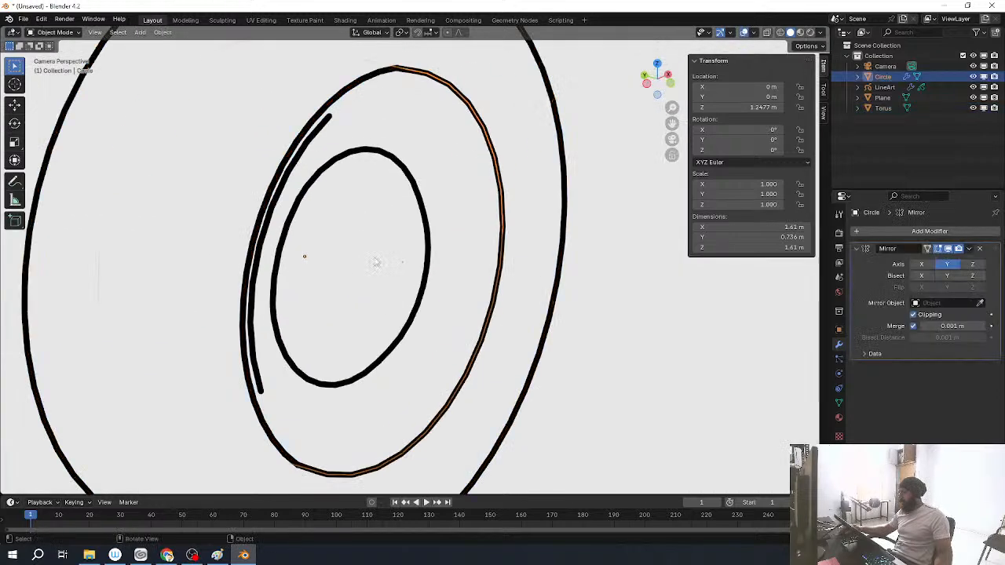
key(Tab)
key(z)
click(402, 354)
alt+click(389, 228)
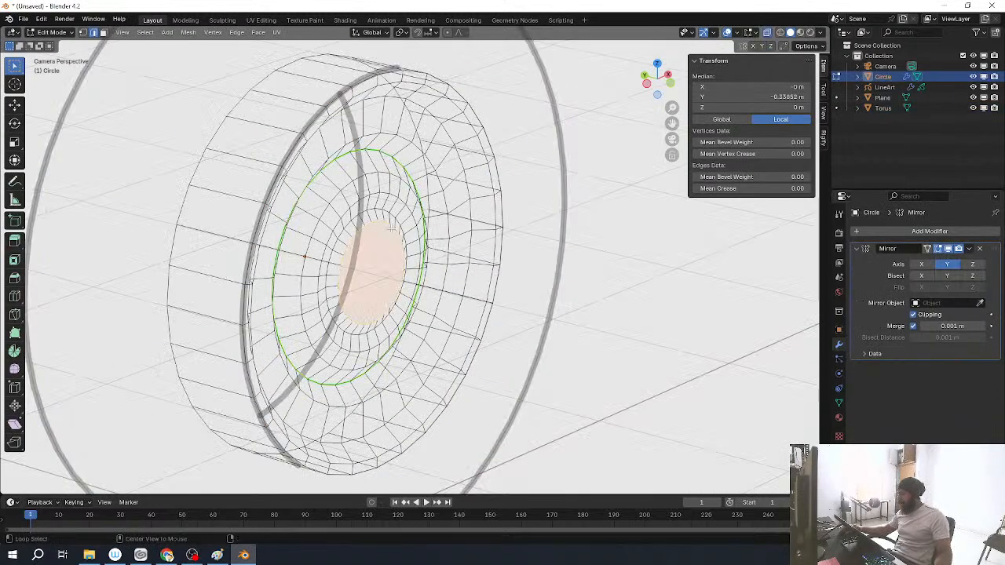
right_click(390, 233)
click(340, 276)
Step: Return the rim to Object Mode and set the viewport shading back to Solid
key(ctrl+Tab)
click(437, 210)
key(z)
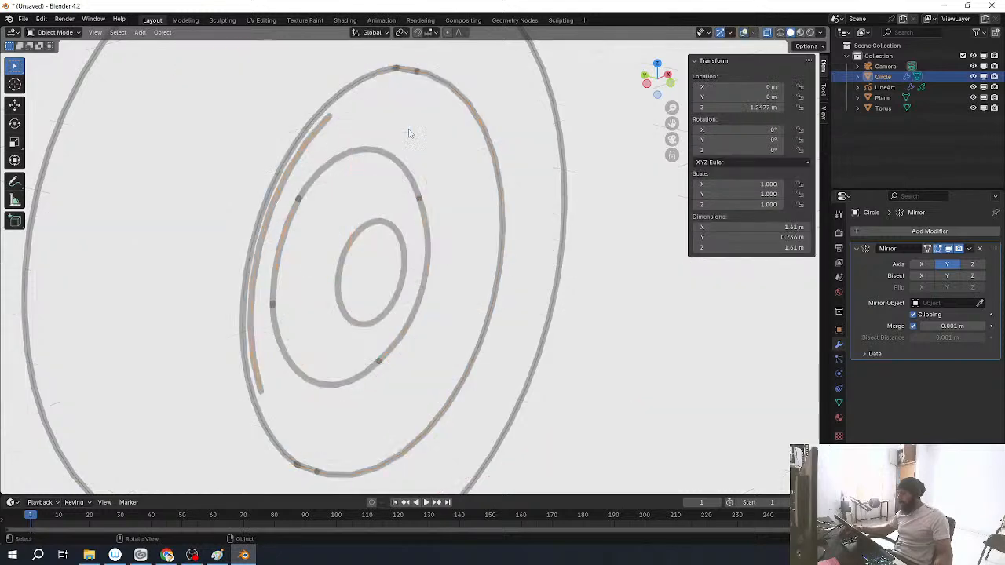
click(411, 297)
Step: Examine the outlined wheel within the whole camera frame and select the ground plane
scroll(471, 354, down, 6)
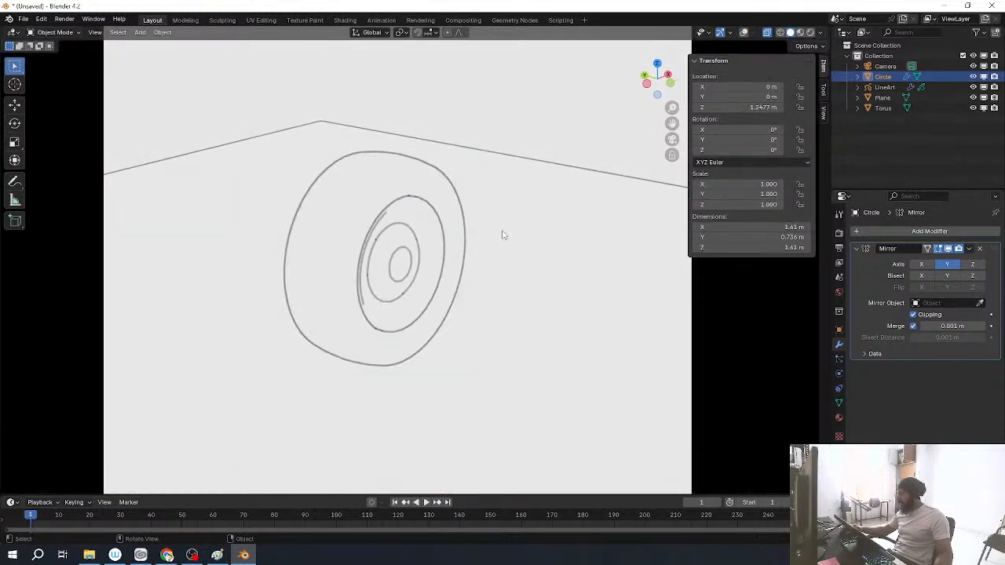
scroll(529, 275, down, 2)
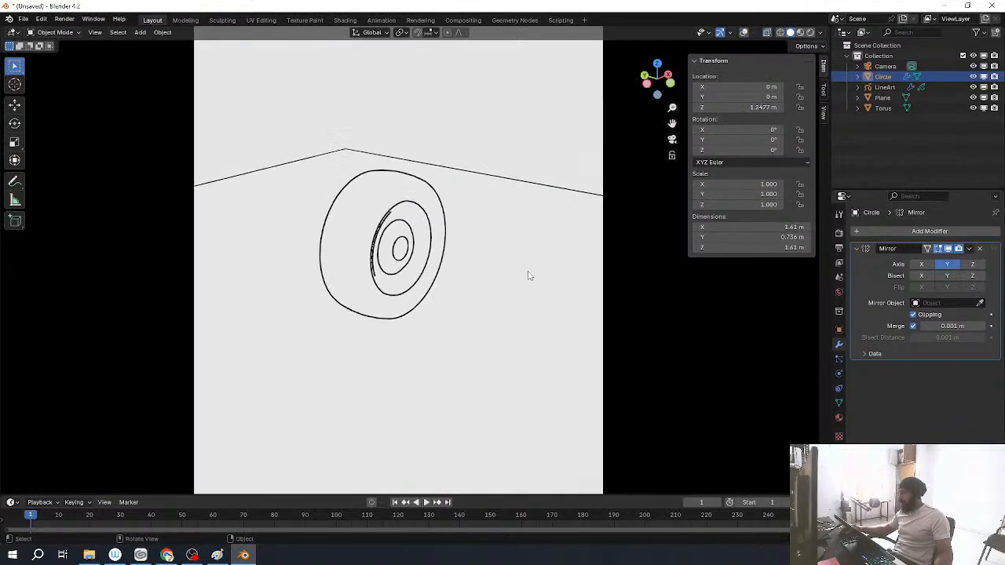
scroll(463, 270, up, 1)
shift+middle_drag(471, 227, 482, 221)
scroll(482, 221, down, 2)
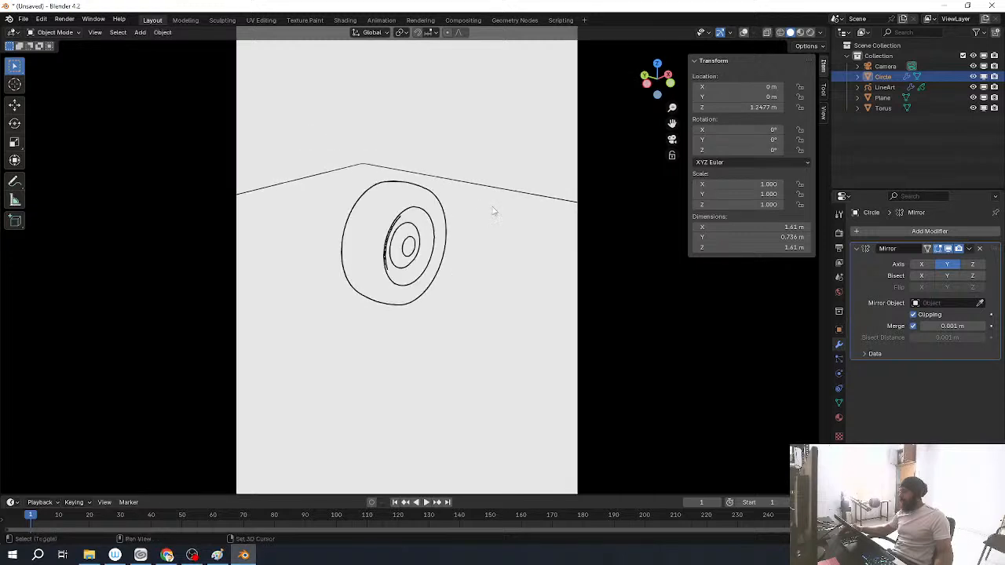
scroll(505, 231, down, 1)
click(502, 255)
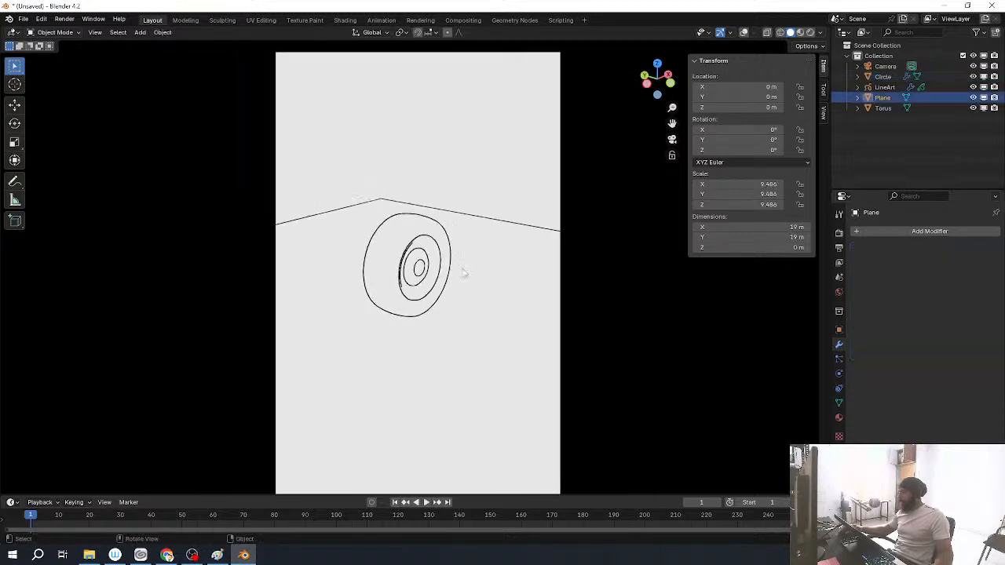
key(g)
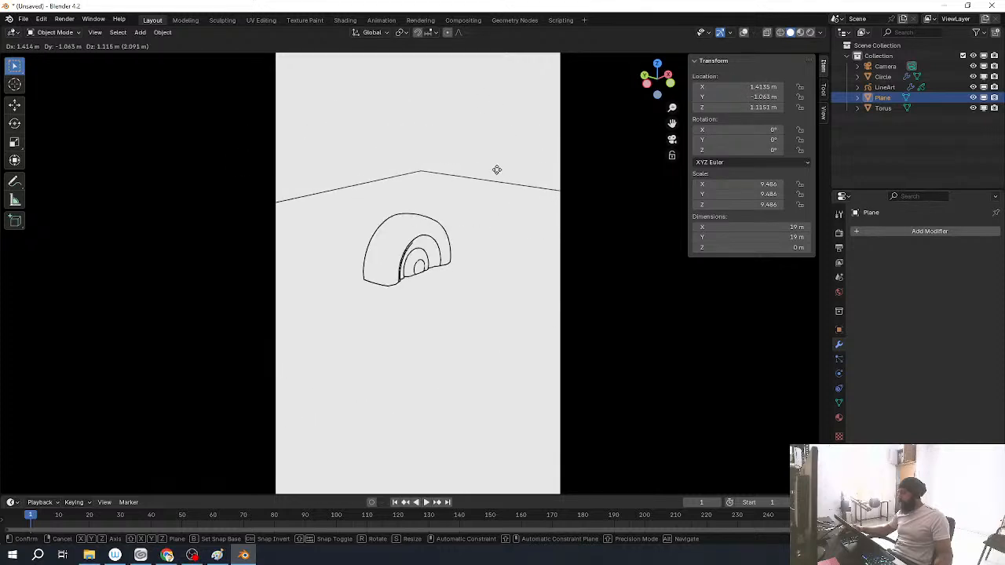
right_click(500, 180)
key(g)
right_click(453, 240)
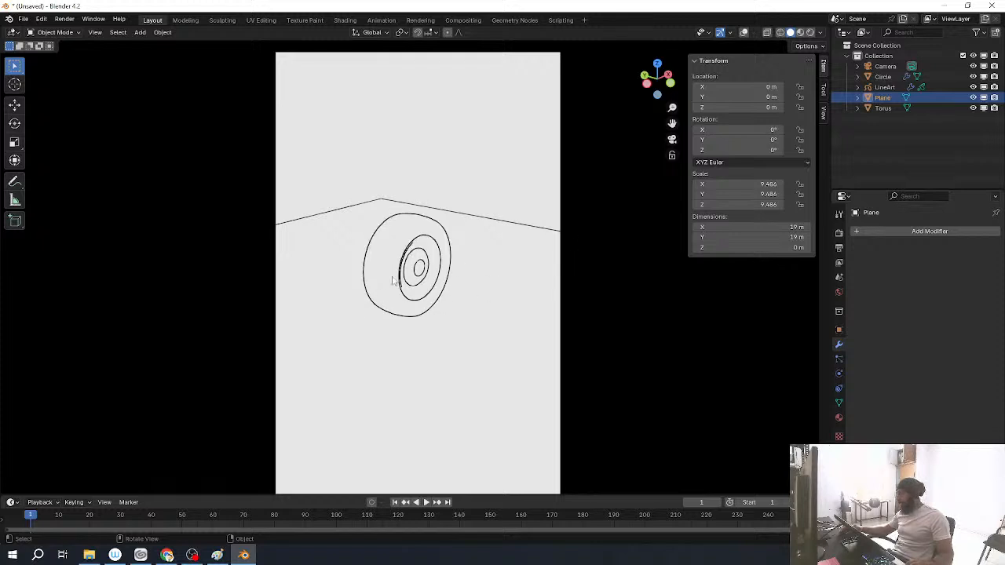
Step: Move the selected ground plane to a new collection named "env"
key(m)
click(370, 269)
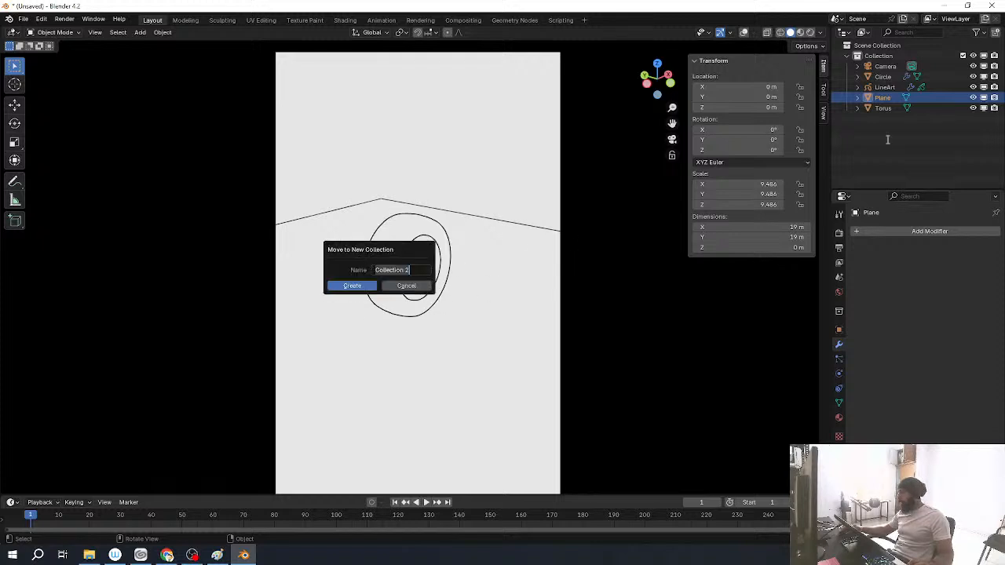
text(env)
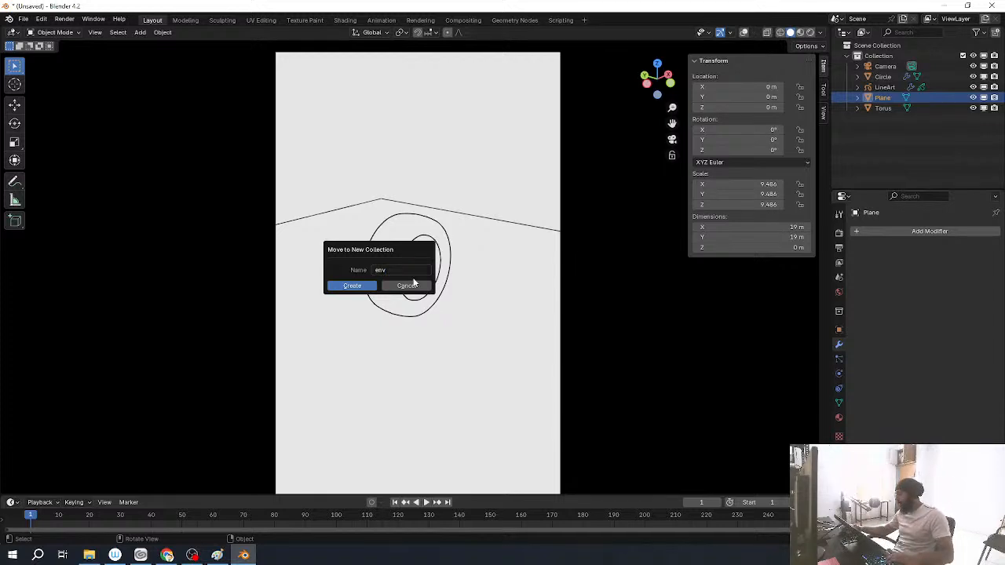
key(Return)
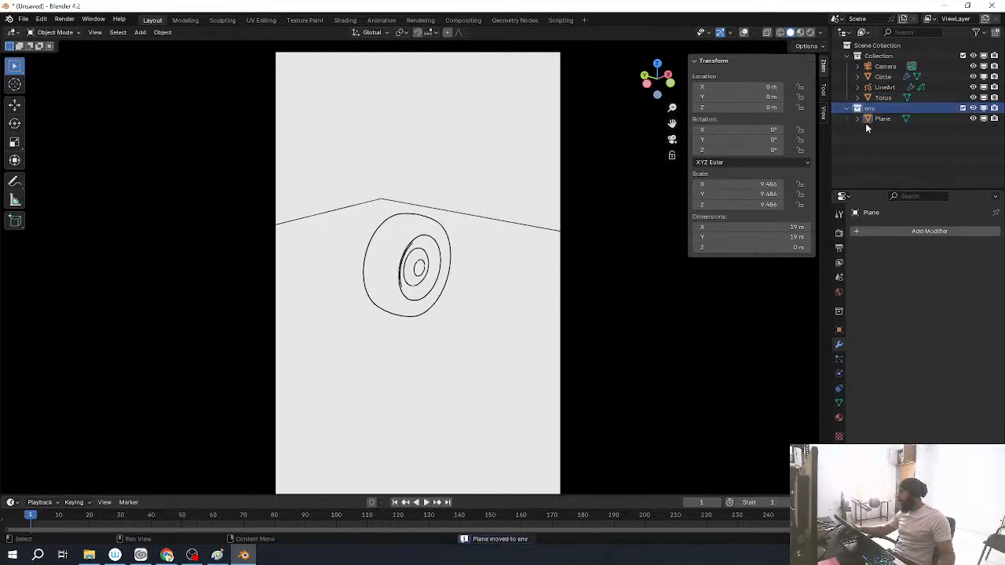
Step: Set the LineArt object's Line Art modifier source type to Collection and choose "Collection" as its source
click(885, 88)
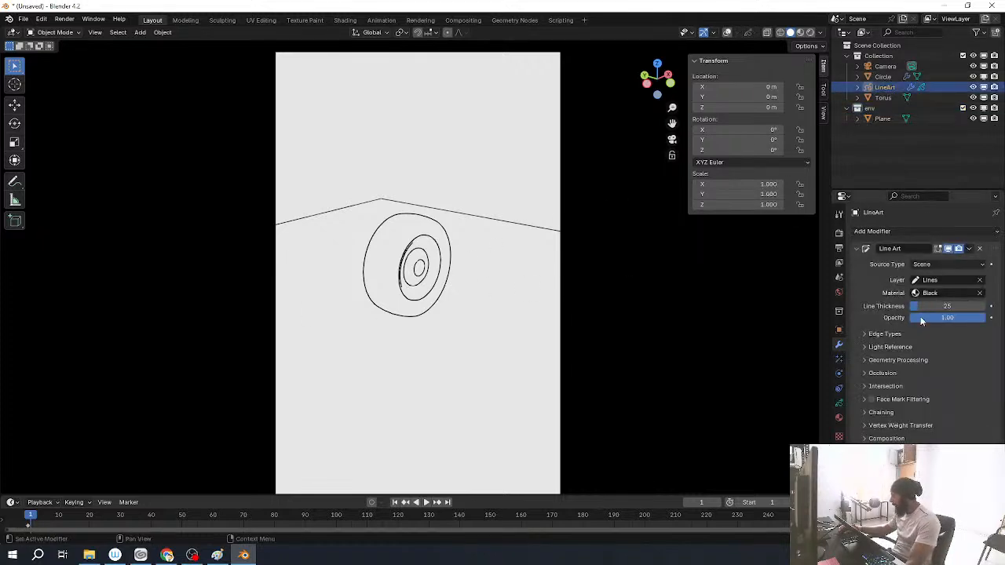
click(937, 264)
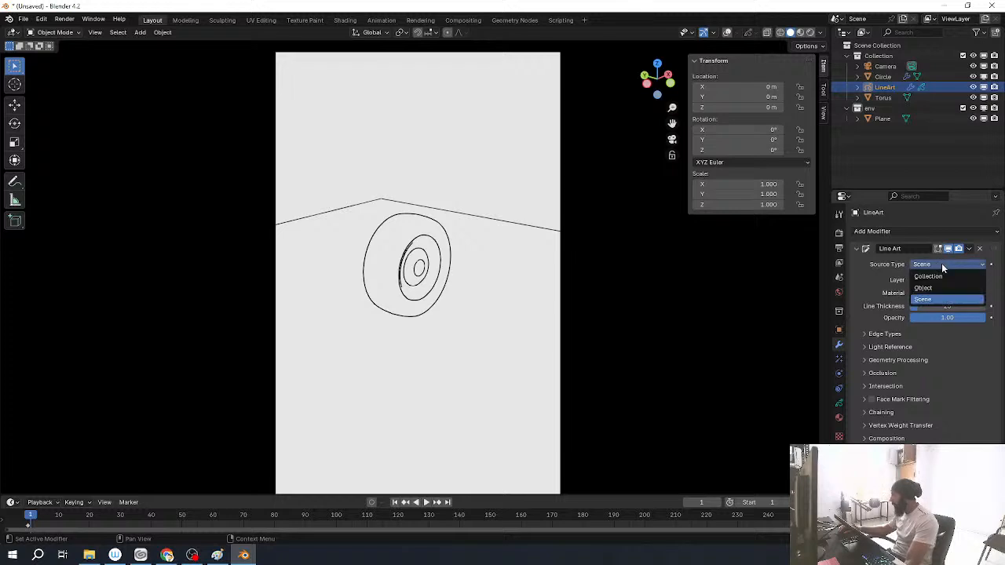
click(941, 277)
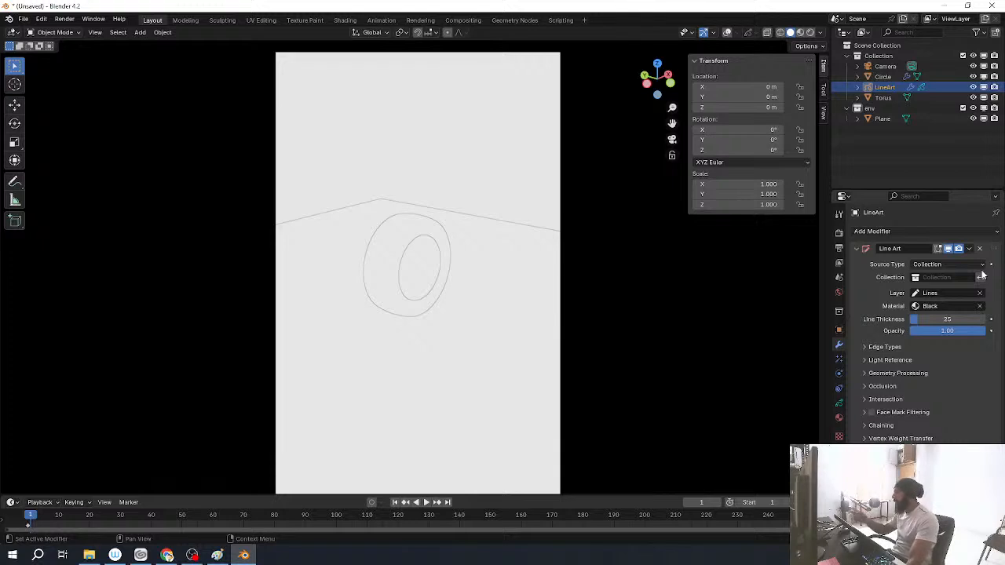
click(921, 277)
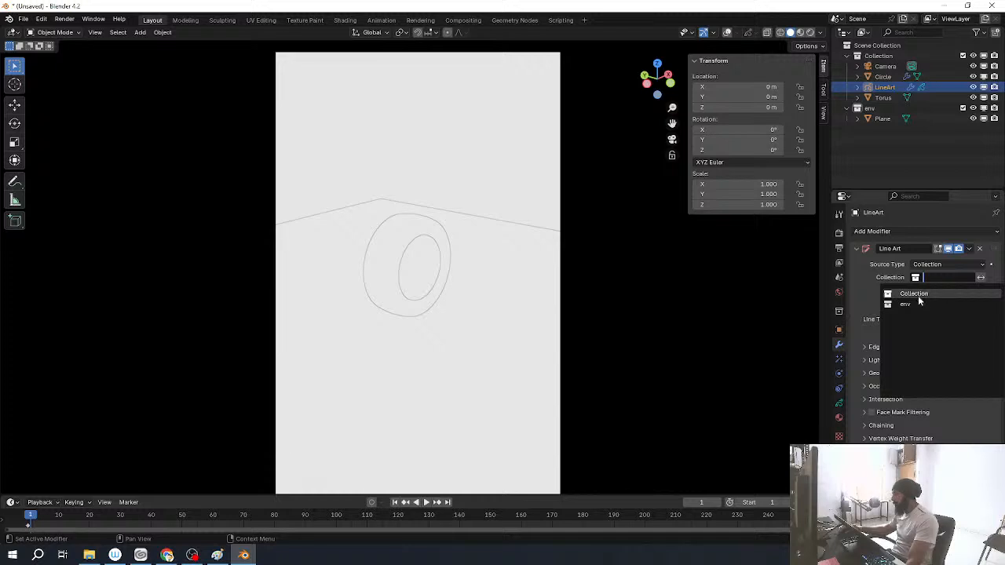
click(918, 296)
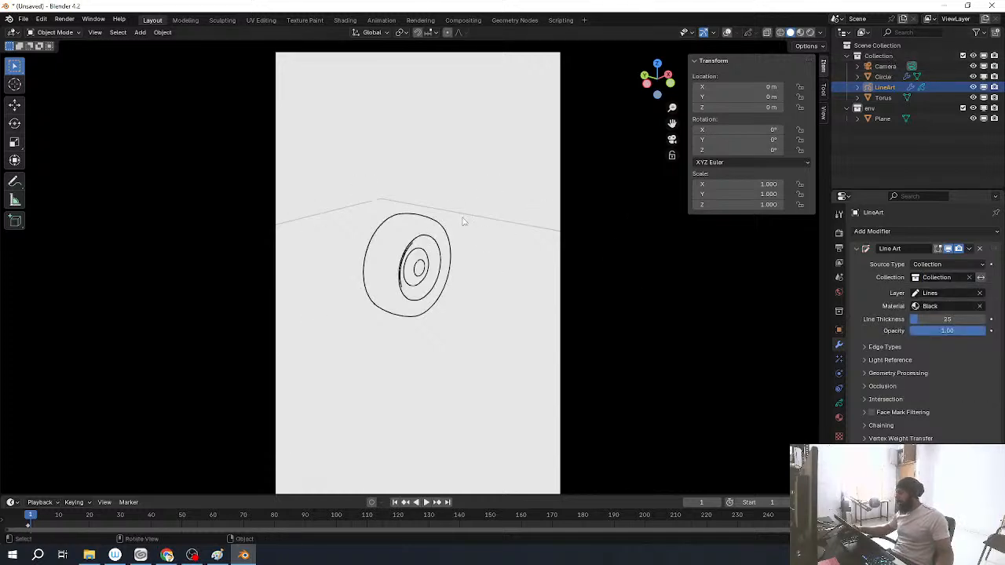
Step: Turn off the Outline option in the viewport shading settings
scroll(465, 222, up, 4)
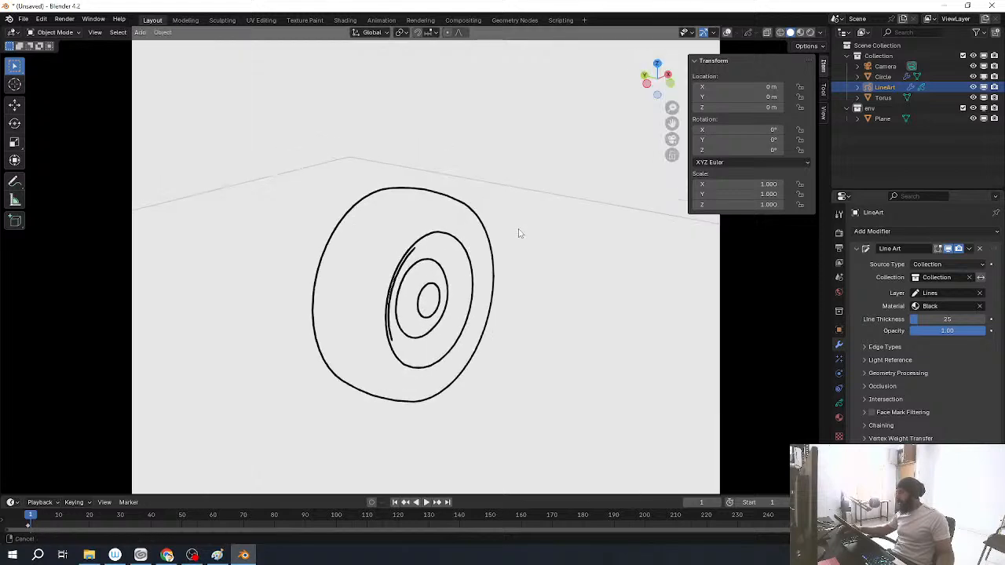
shift+middle_drag(518, 233, 524, 277)
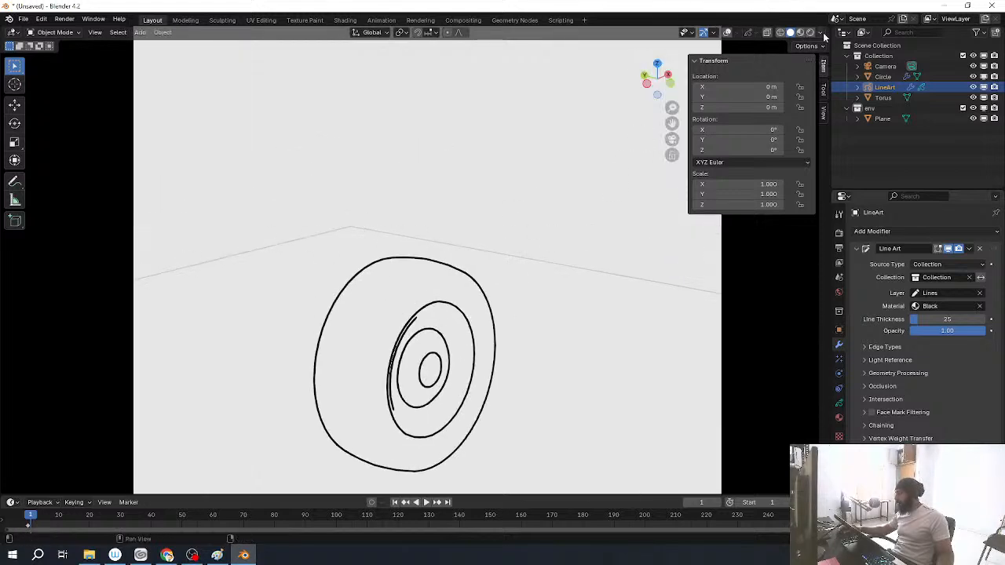
click(821, 33)
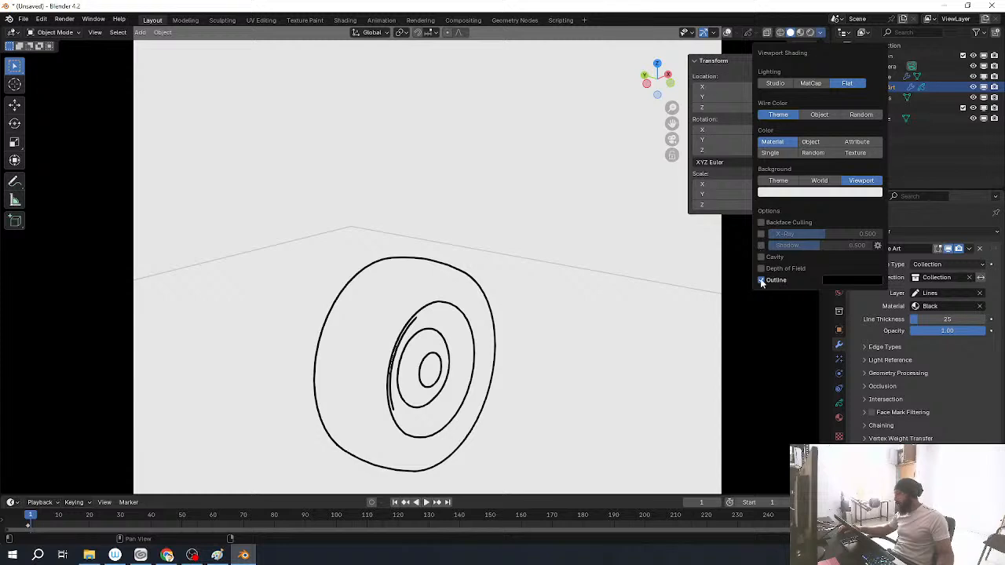
scroll(542, 227, down, 6)
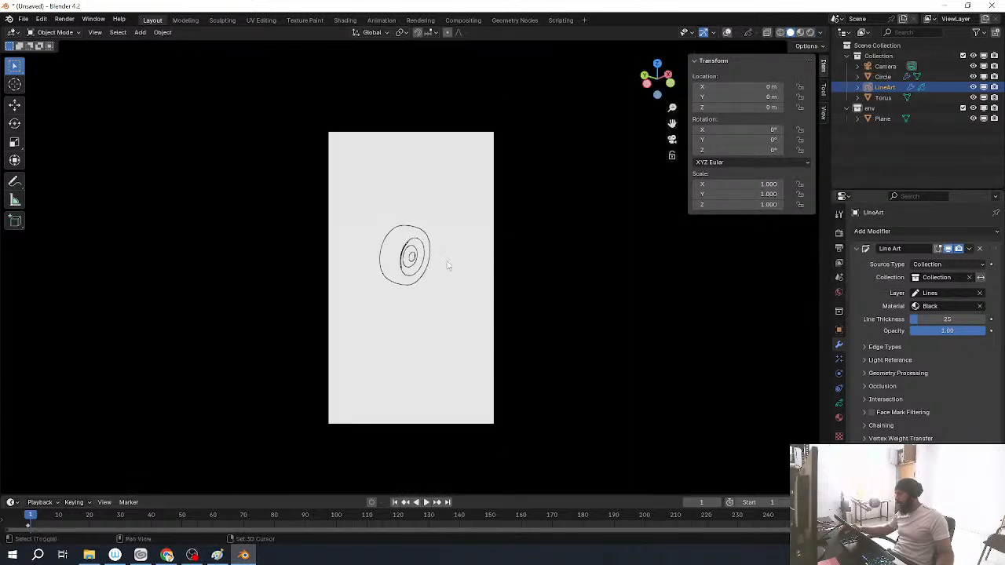
Step: Examine the wheel's line art from outside the camera view and review the viewport's lighting and colour options
scroll(450, 263, up, 5)
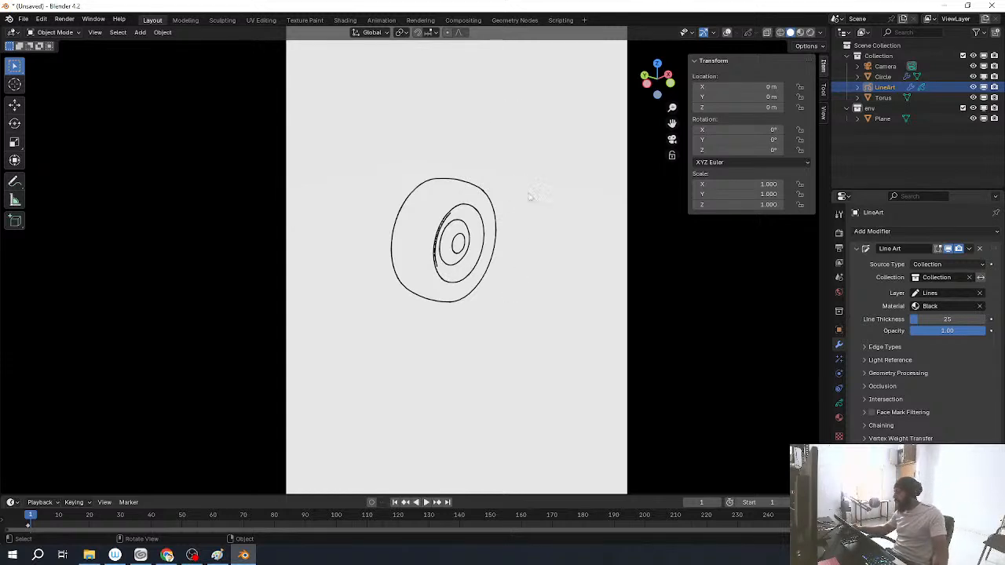
middle_drag(530, 194, 503, 215)
scroll(490, 330, up, 5)
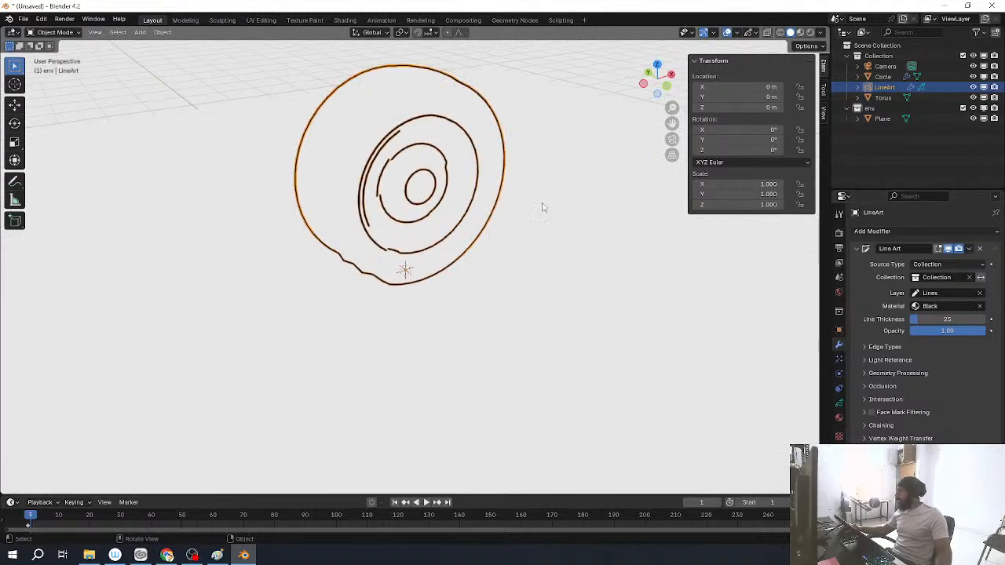
click(820, 33)
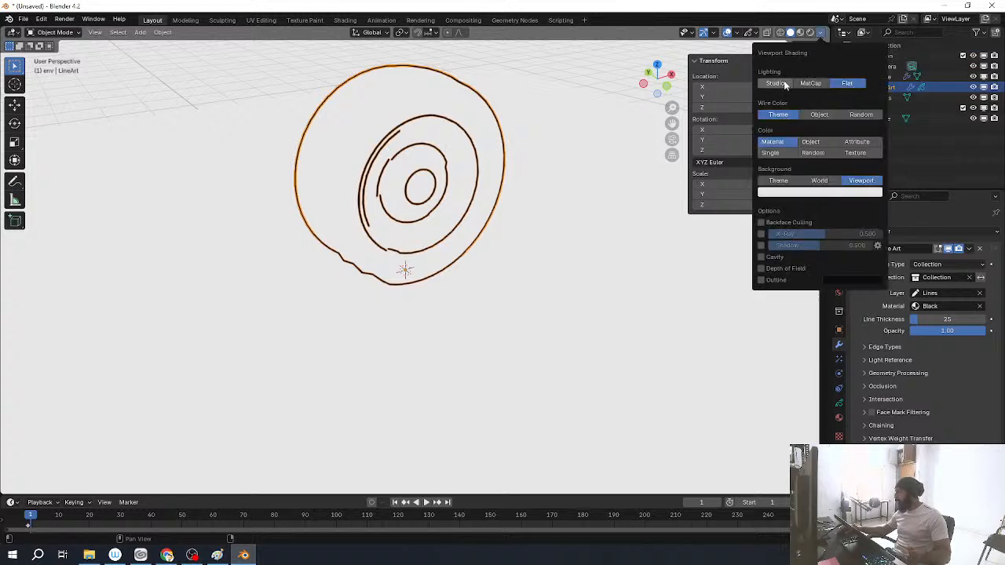
click(822, 34)
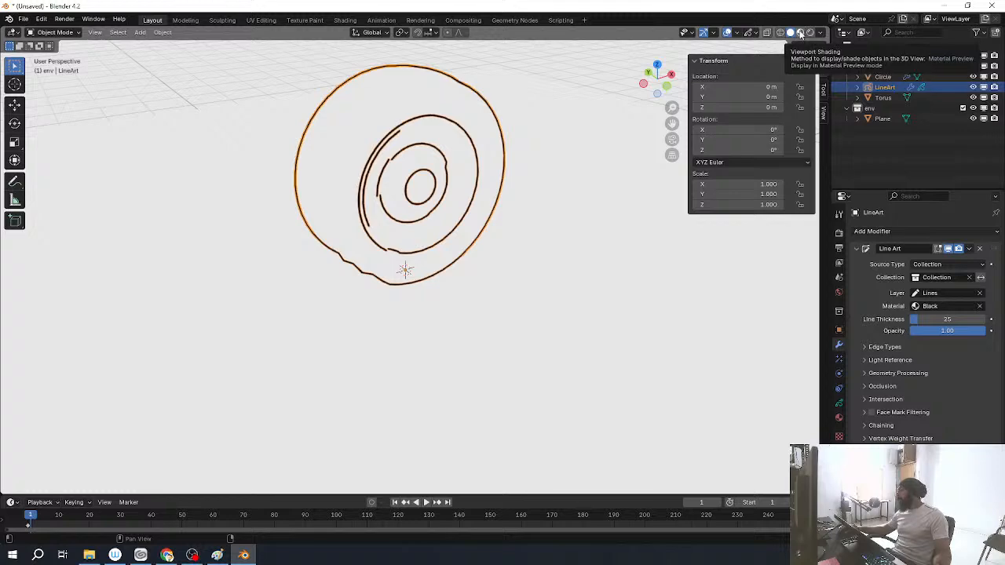
Step: Preview the wheel in Material Preview and Rendered viewport shading, with the overlays hidden
click(810, 33)
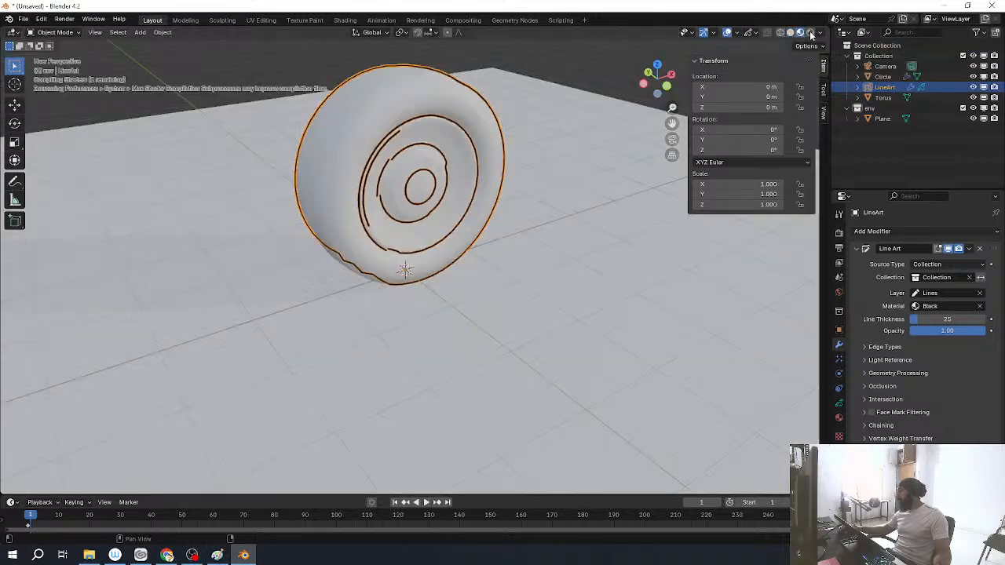
click(811, 33)
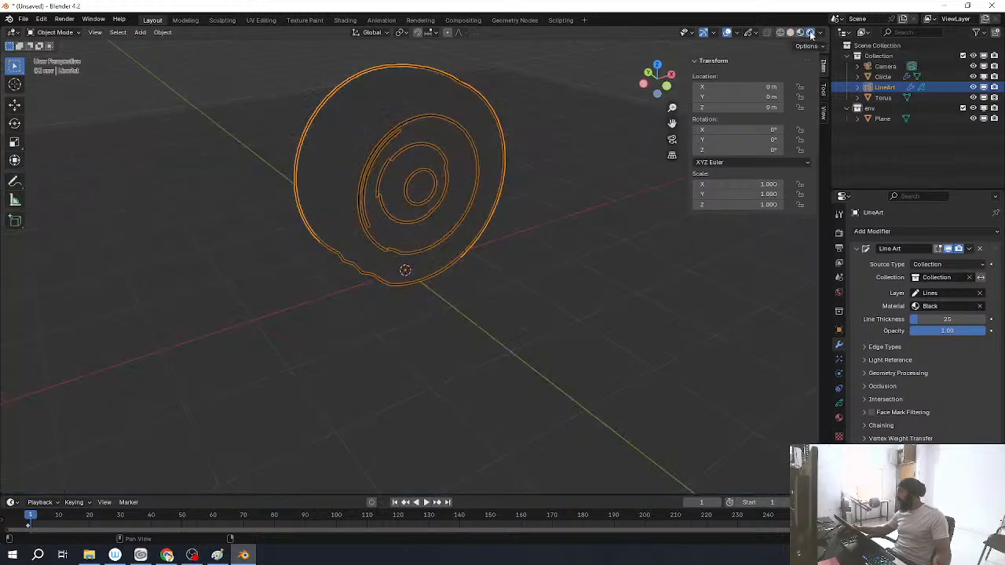
shift+middle_drag(521, 245, 525, 319)
key(z)
click(525, 269)
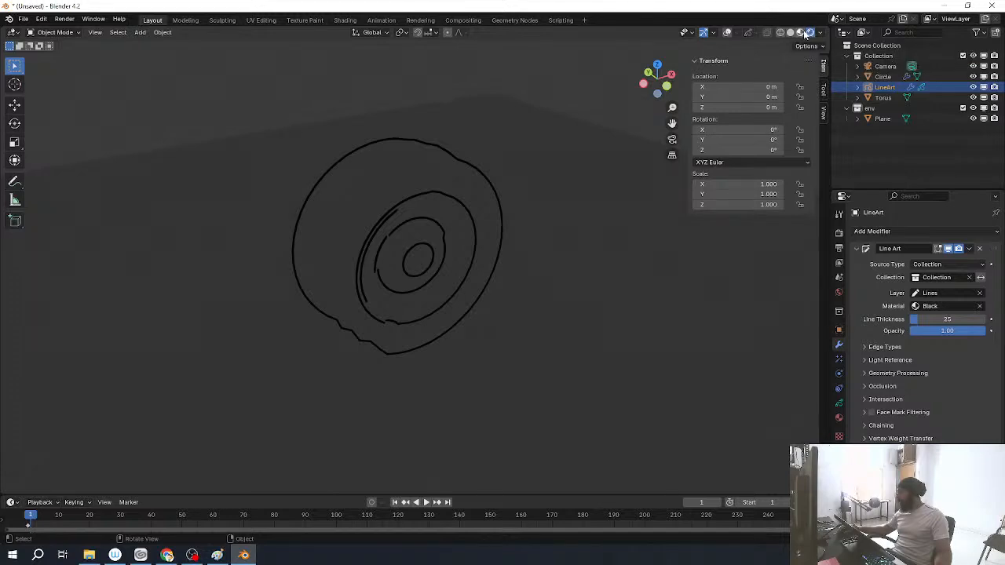
Step: Render a still image of the wheel from the camera and close the render window
key(KP_0)
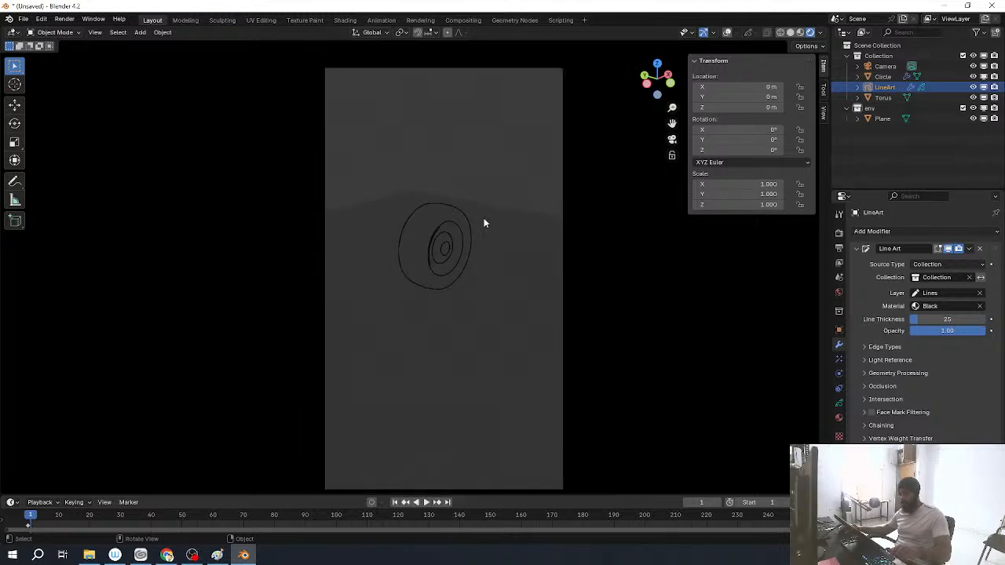
key(F12)
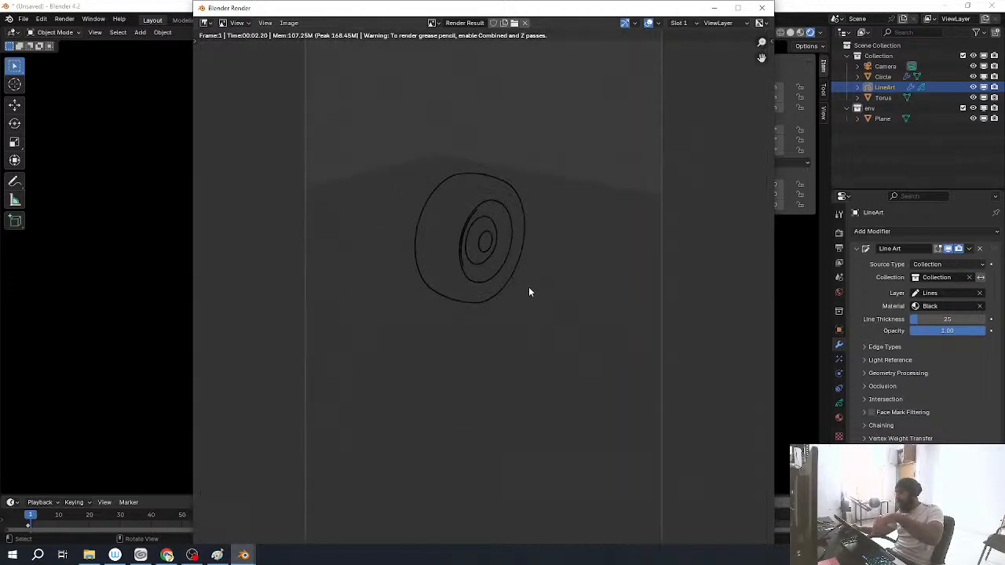
click(762, 8)
Step: Switch the viewport to Material Preview and light it with the fourth HDRI environment
click(800, 33)
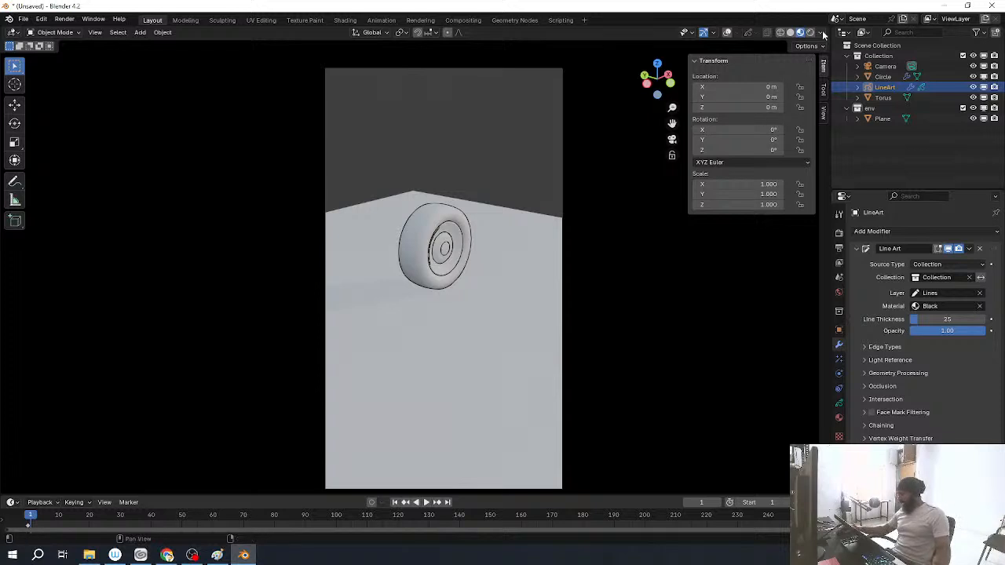
click(822, 34)
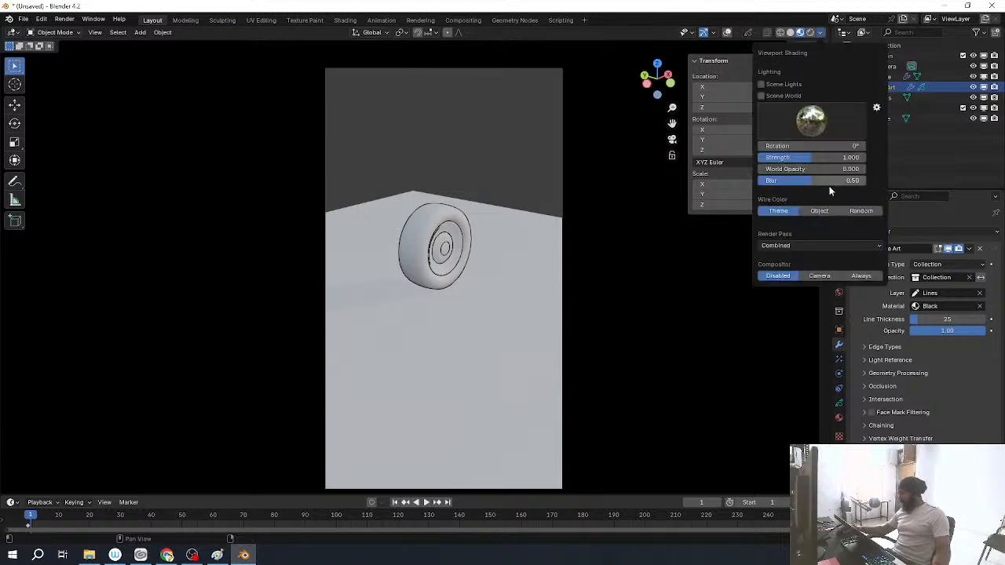
click(815, 130)
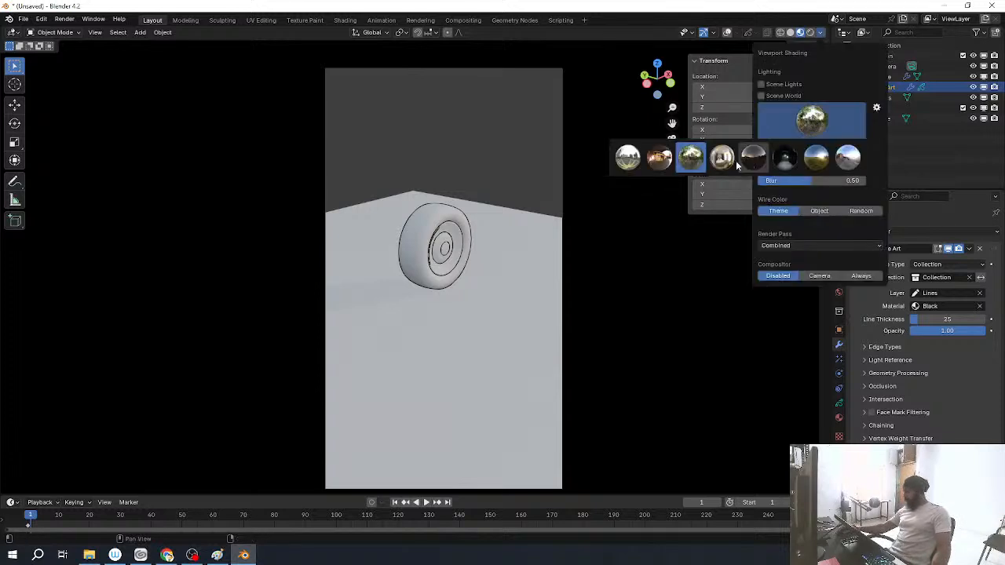
click(739, 161)
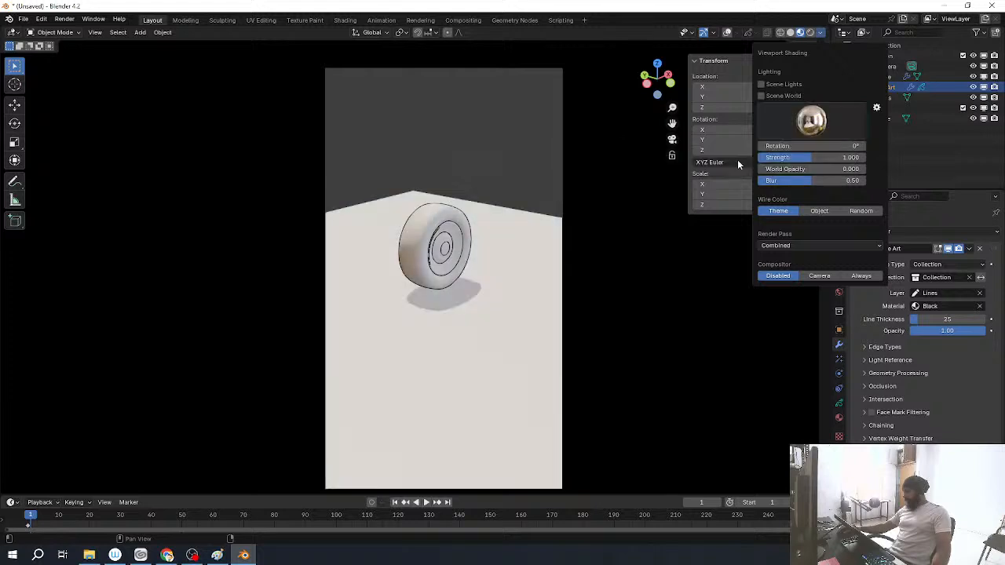
Step: Try the second, last and first HDRI environments as the Material Preview lighting
click(822, 34)
click(817, 119)
click(664, 159)
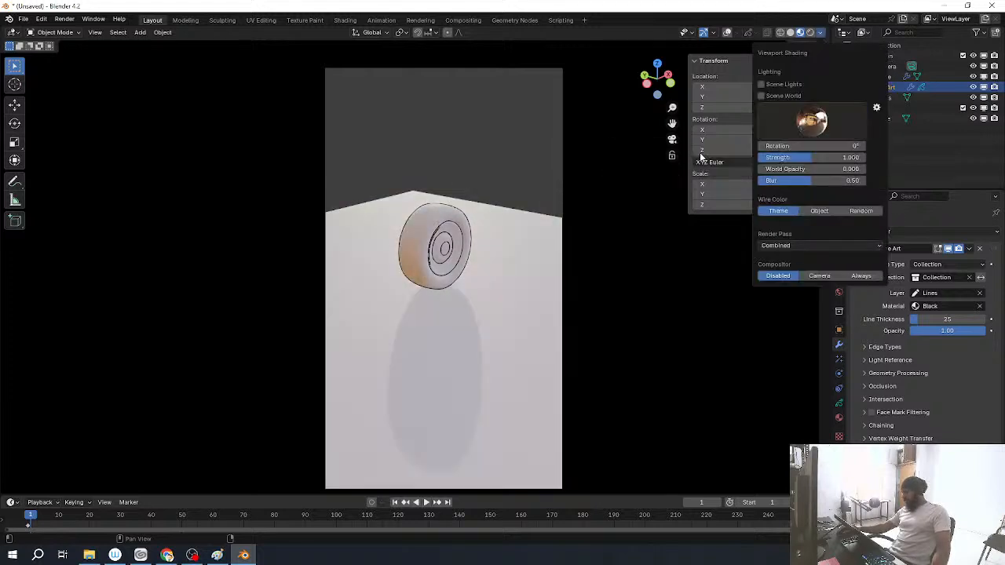
click(811, 126)
click(845, 160)
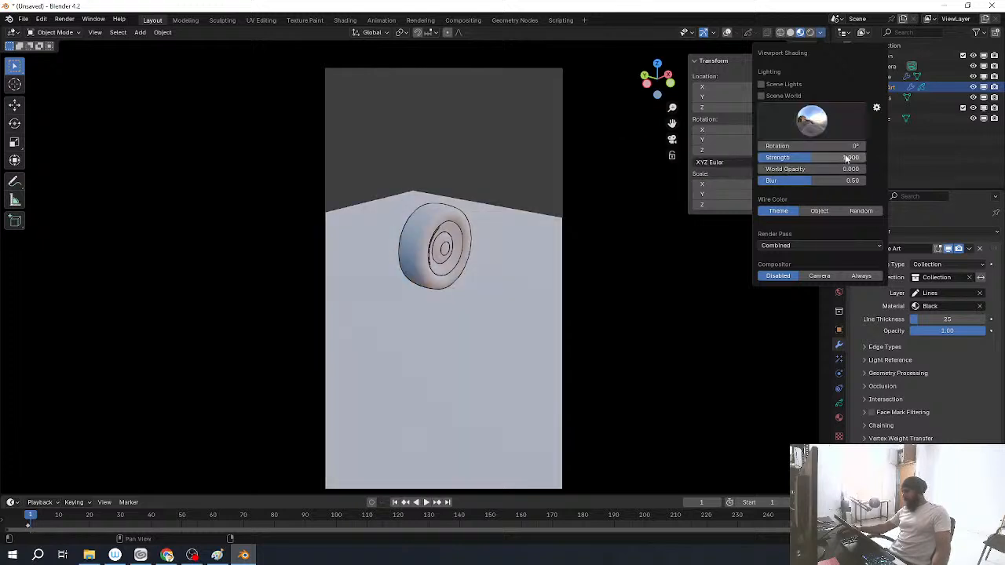
click(813, 121)
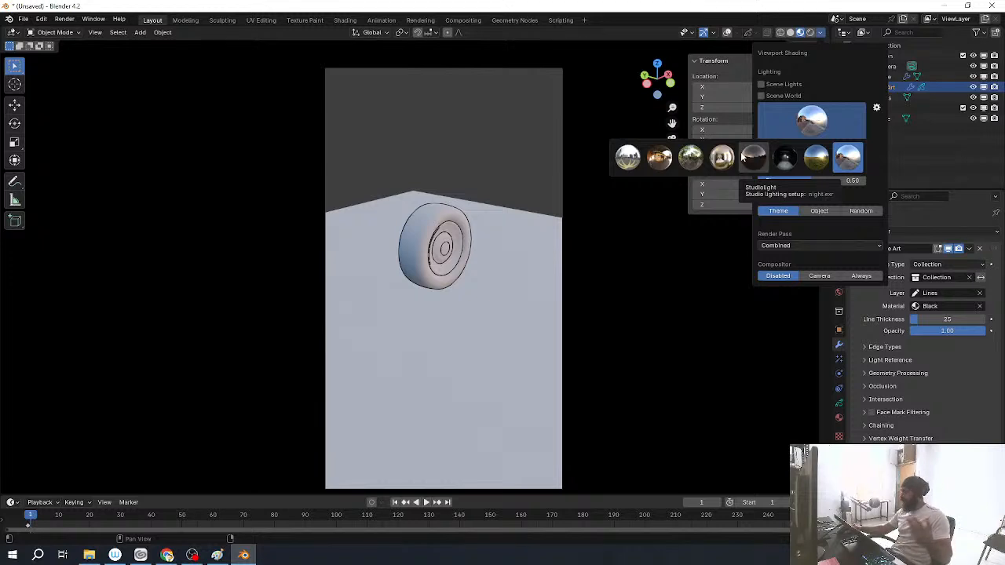
click(629, 161)
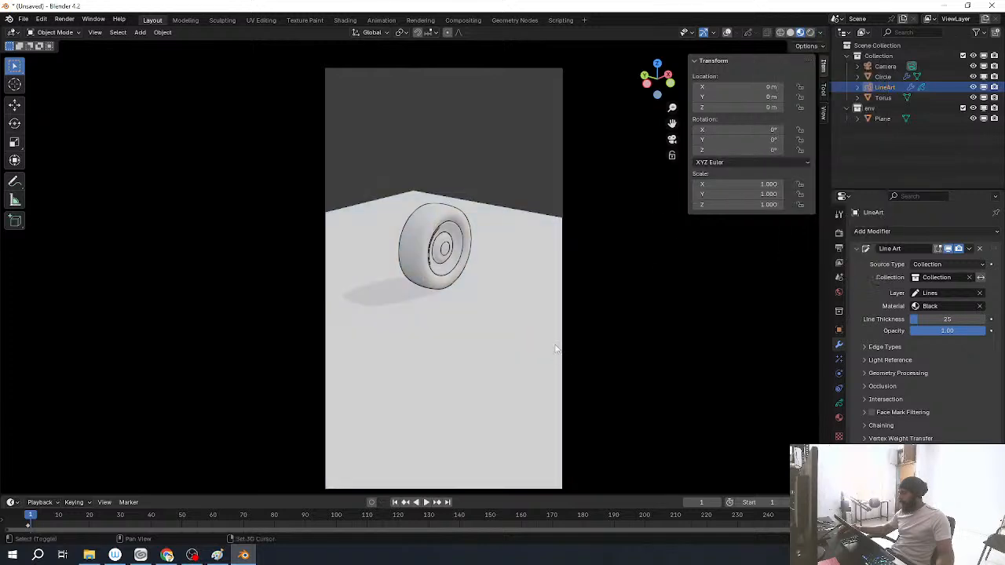
shift+middle_drag(556, 341, 558, 314)
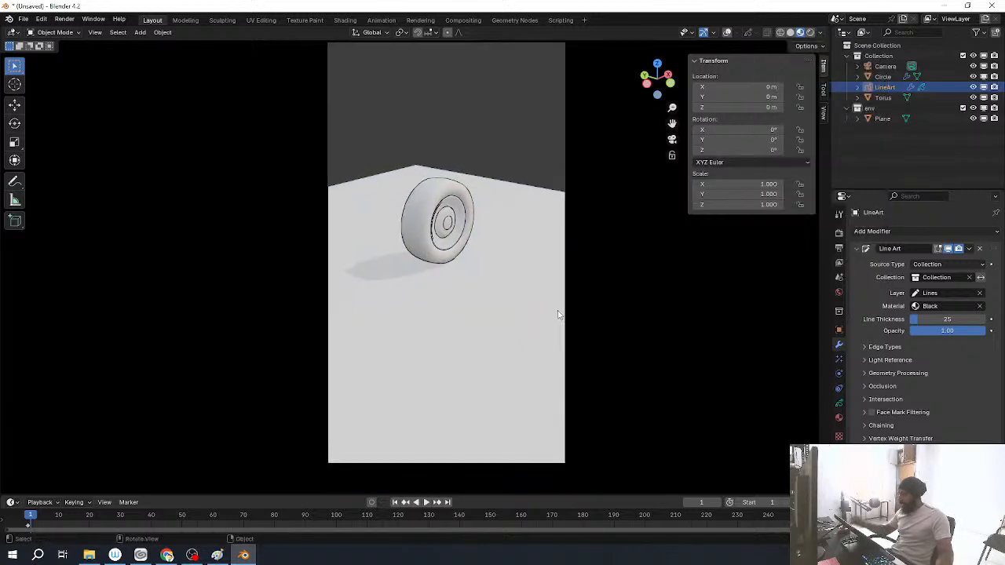
Step: Set the Material Preview lighting to the fourth HDRI environment again and return to the camera view
click(821, 36)
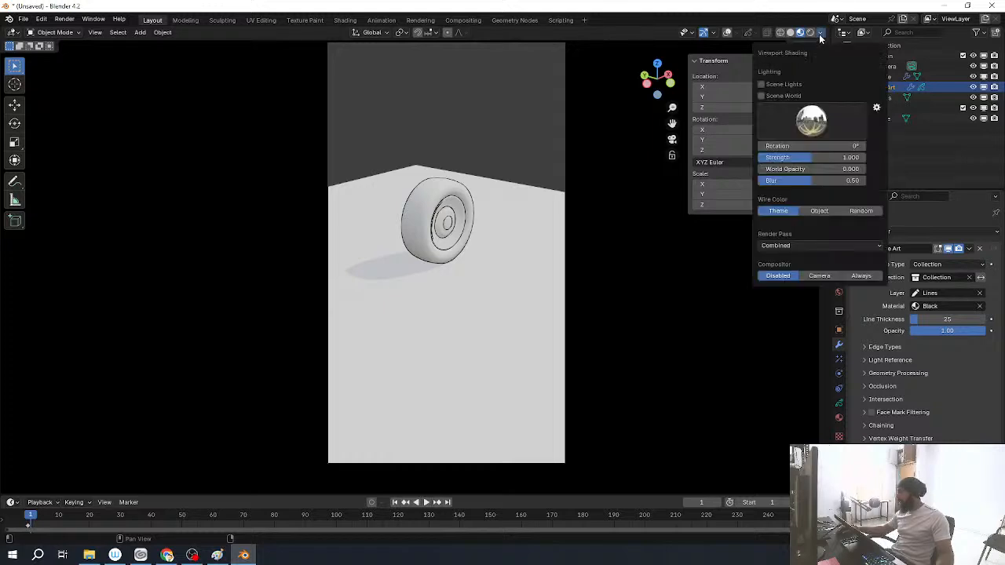
click(811, 119)
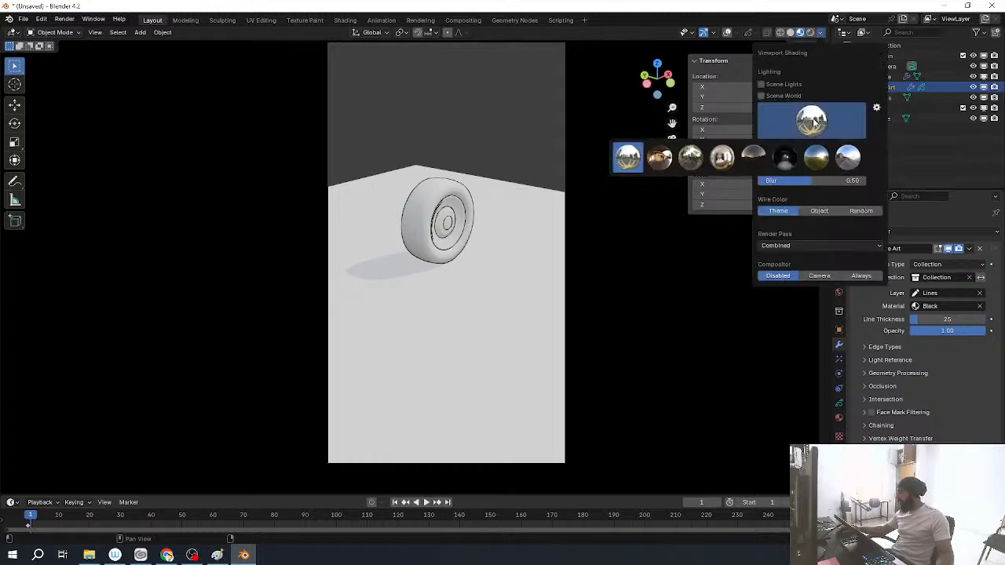
click(720, 159)
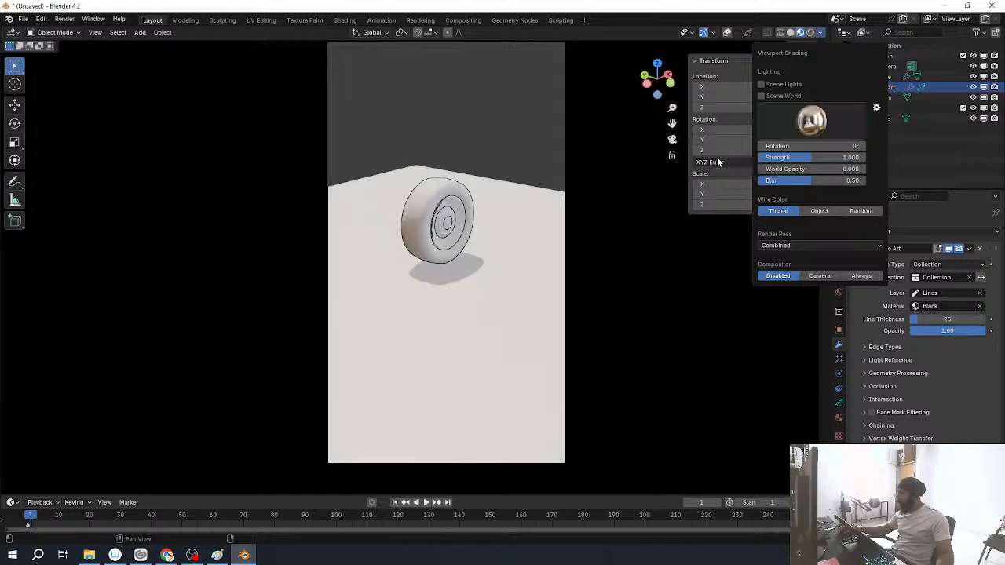
middle_drag(398, 287, 523, 234)
key(KP_0)
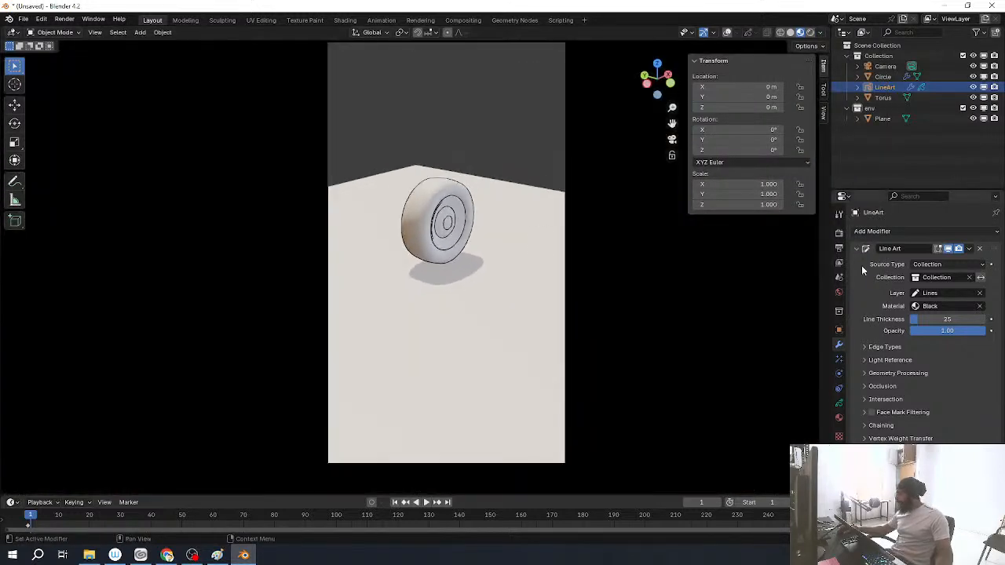
Step: Enable Raytracing in the scene's EEVEE render settings, keeping the viewport in Material Preview
click(838, 248)
scroll(462, 267, up, 3)
key(z)
key(z)
click(528, 233)
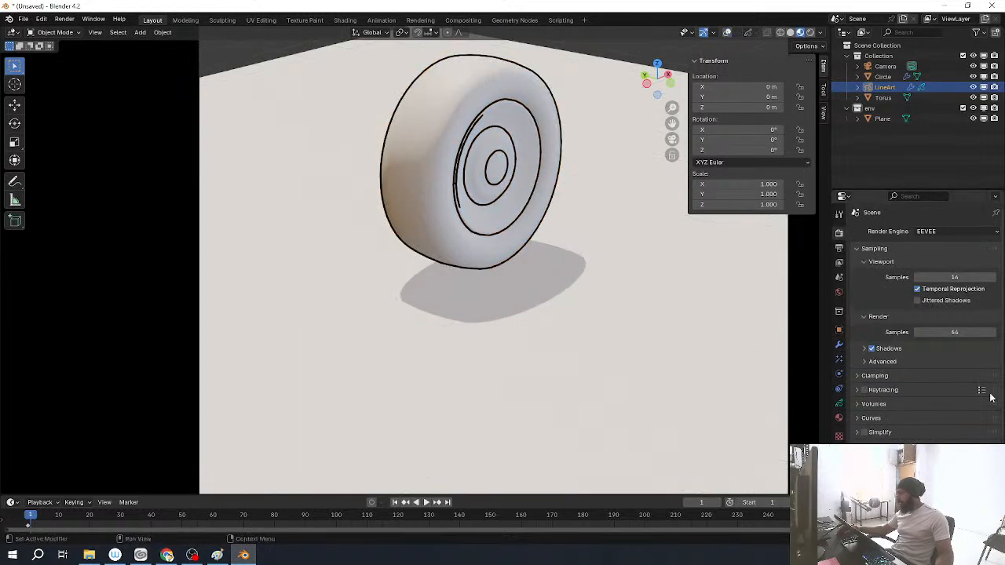
click(864, 390)
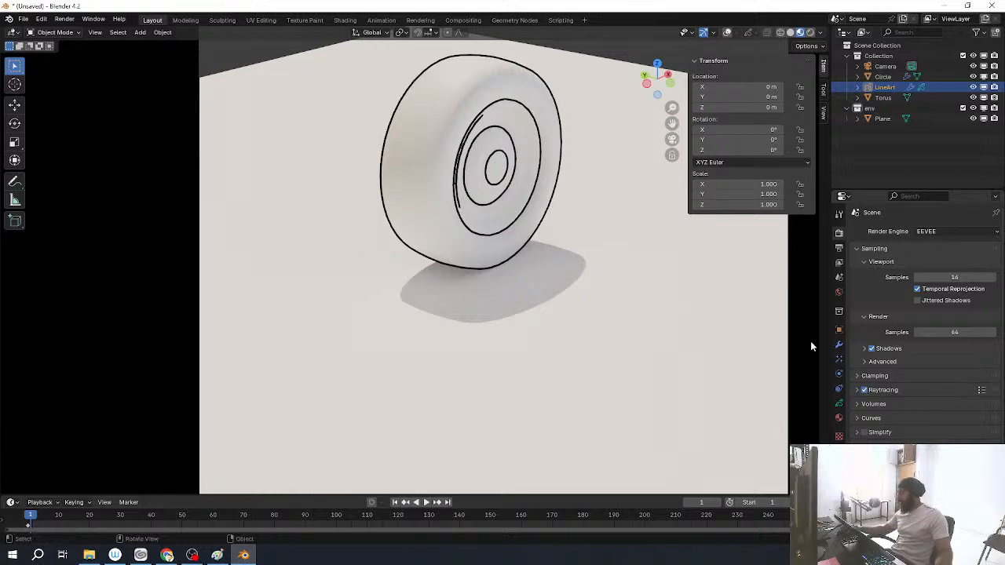
key(KP_0)
shift+middle_drag(505, 321, 481, 300)
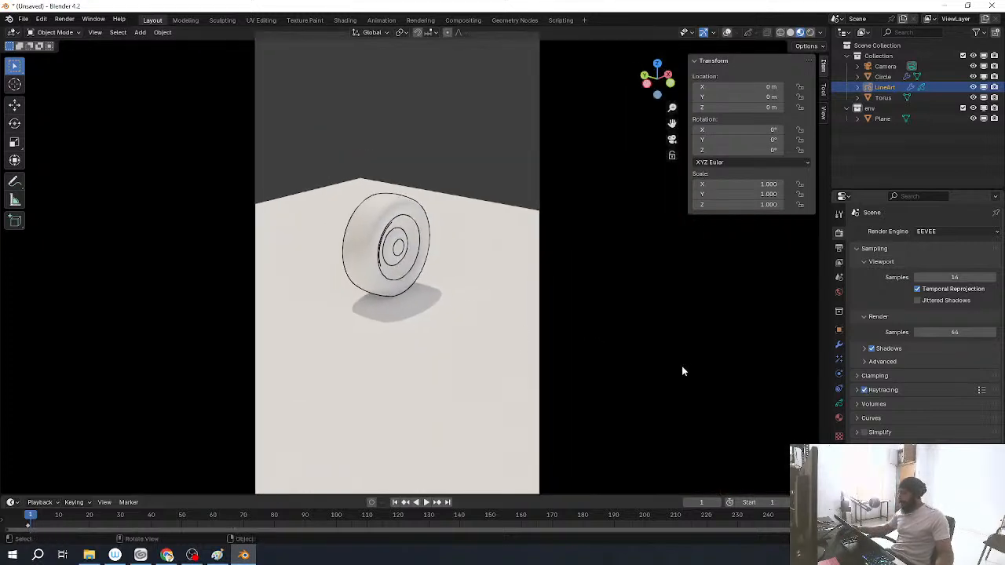
shift+middle_drag(418, 303, 437, 306)
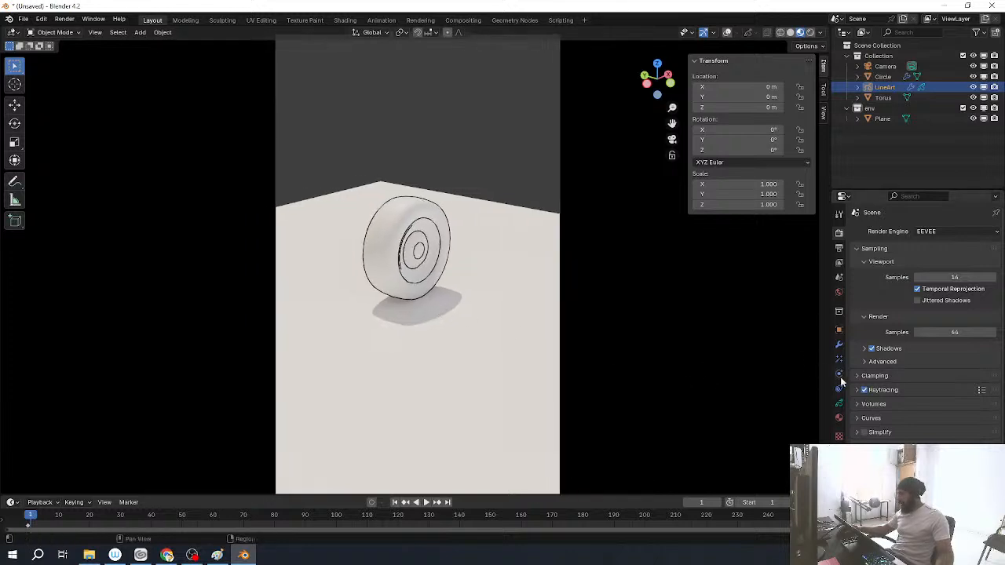
Step: Disable Raytracing in the scene's EEVEE render settings
scroll(421, 374, up, 6)
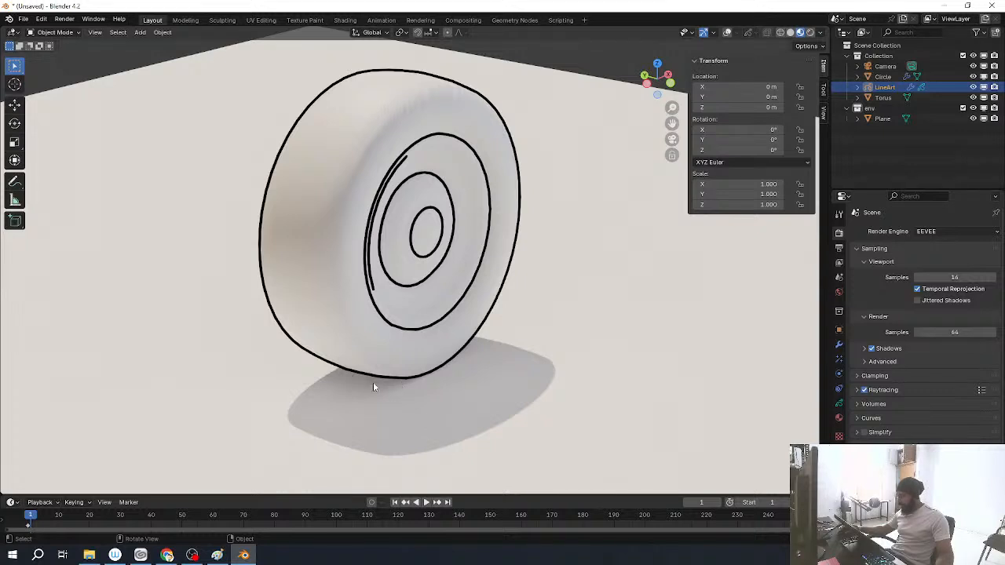
click(864, 390)
scroll(353, 306, down, 6)
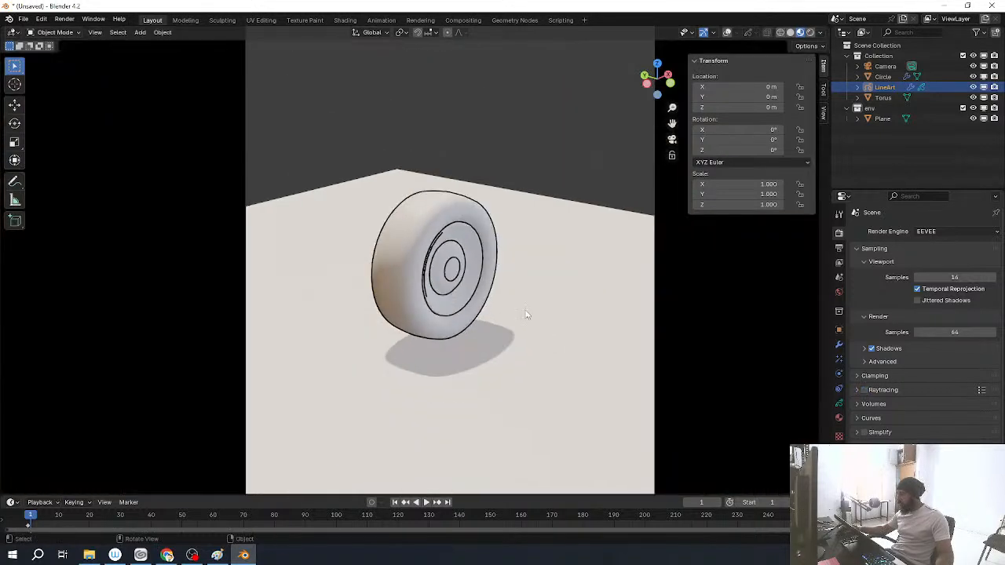
Step: Select the tire torus, switch to the Shading workspace and create a new material for it
click(495, 236)
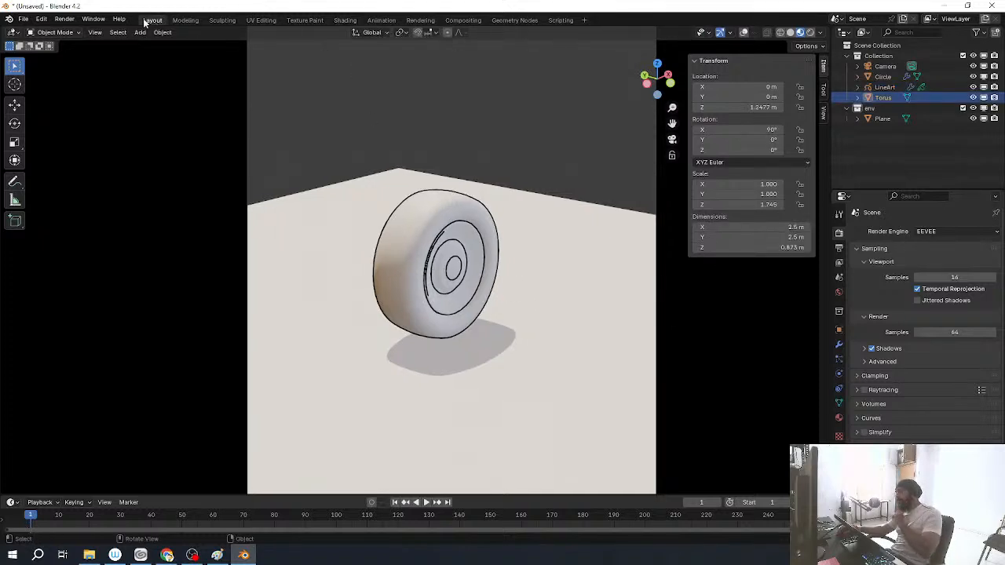
click(345, 20)
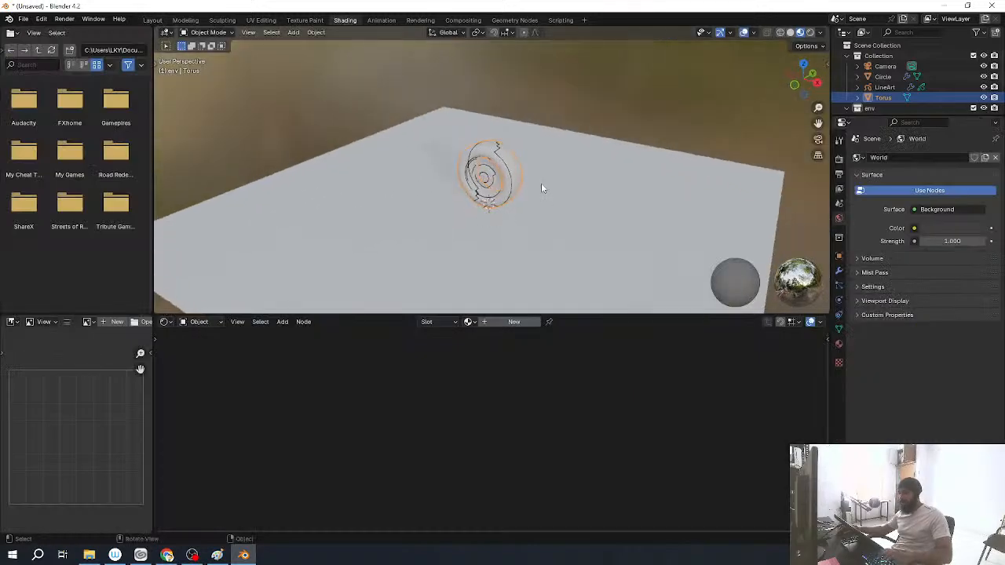
scroll(541, 189, up, 8)
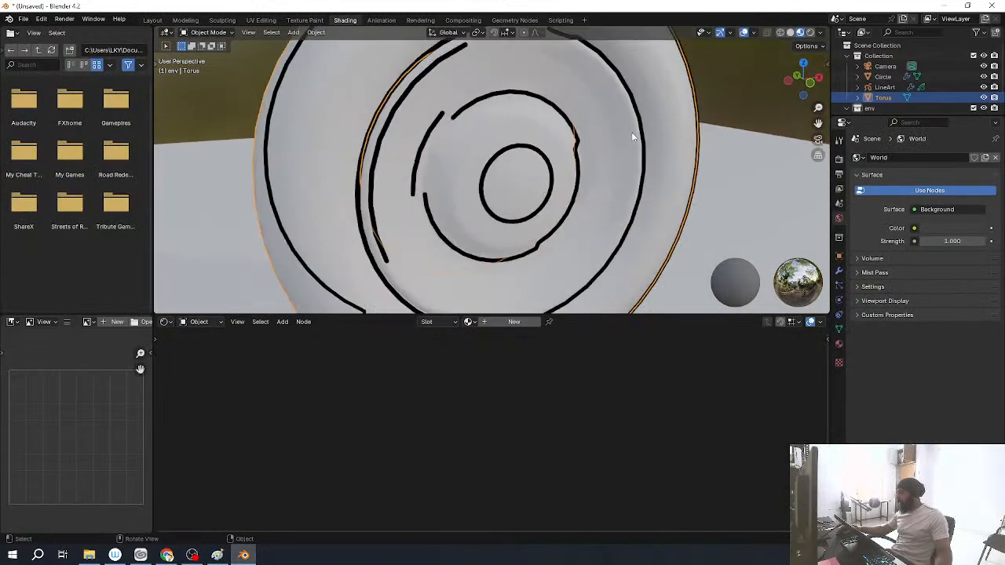
scroll(636, 138, down, 6)
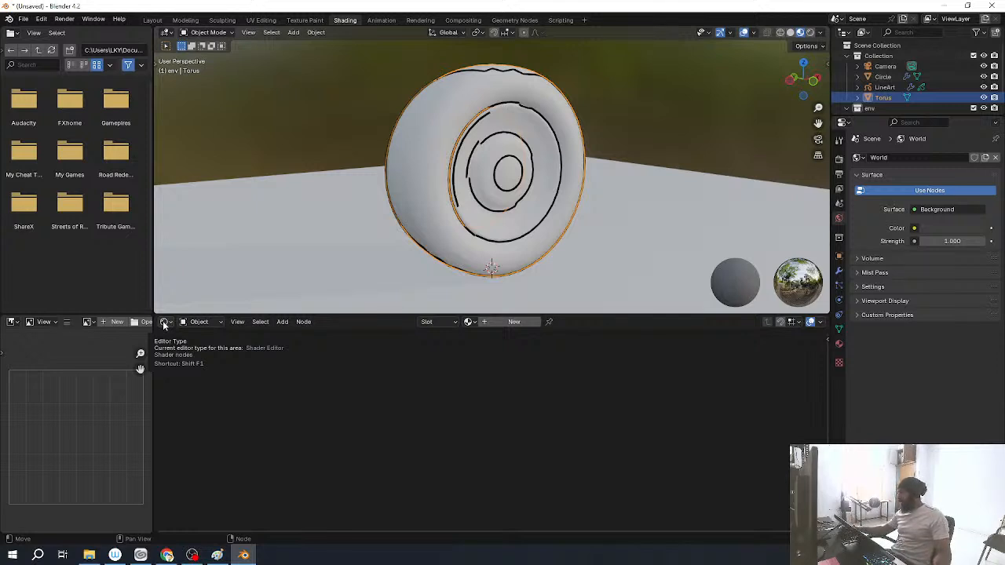
middle_drag(547, 126, 574, 160)
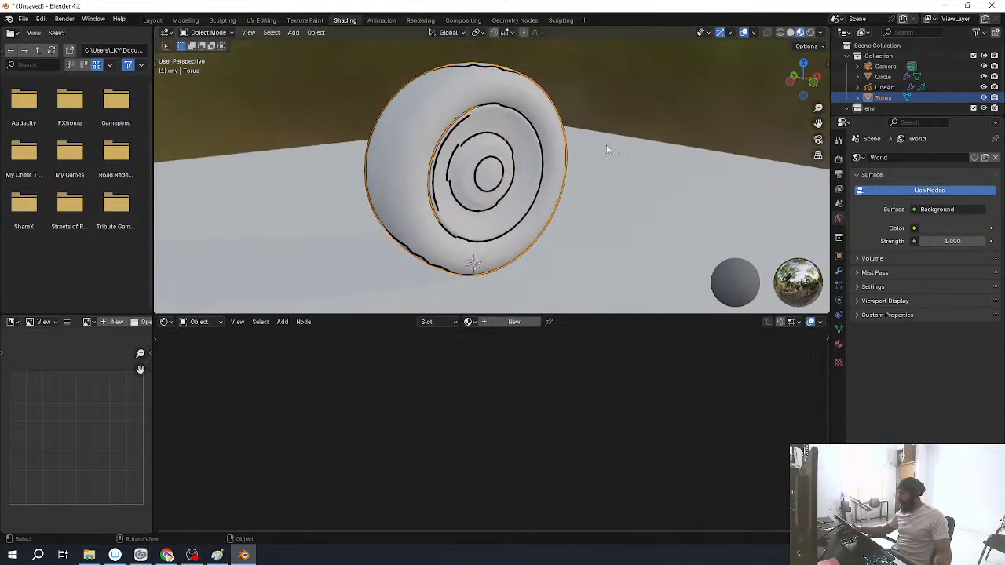
click(629, 125)
shift+middle_drag(568, 125, 586, 102)
click(567, 135)
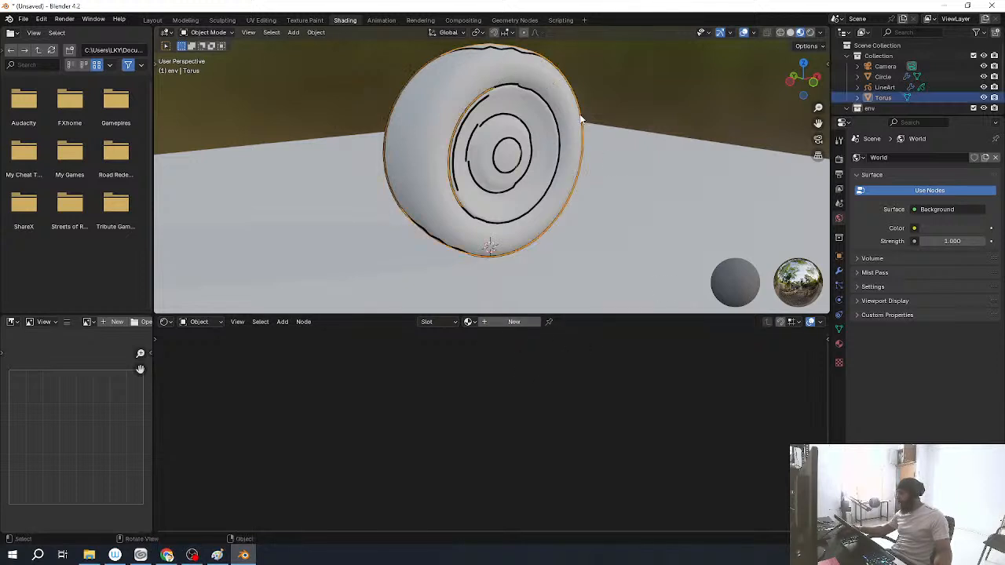
click(518, 322)
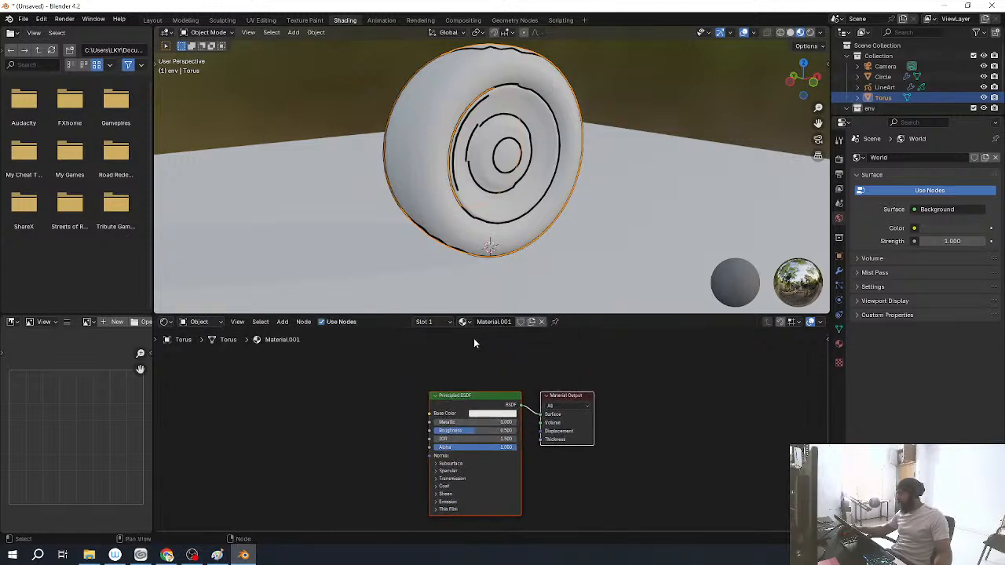
Step: Try a saturated blue base color on the tire material and hide the viewport overlays
scroll(472, 440, up, 3)
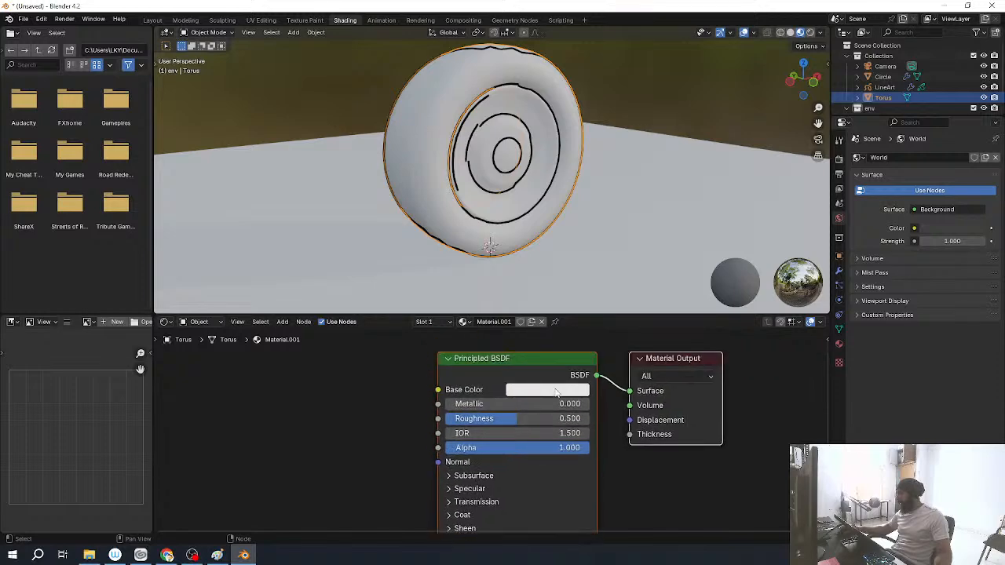
click(556, 393)
drag(639, 193, 639, 281)
drag(639, 235, 640, 201)
drag(578, 222, 640, 197)
mouse_move(532, 157)
middle_down()
mouse_move(500, 94)
mouse_move(549, 154)
middle_up()
key(shift+alt+z)
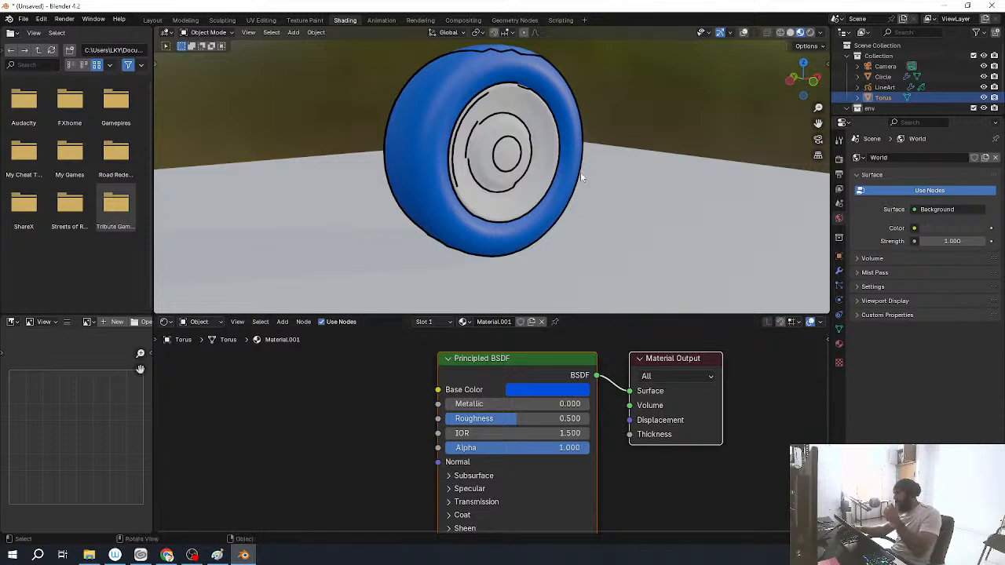
Step: In camera view, set the tire material's base color to black (value 0) and its specular IOR Level to 0
key(KP_0)
scroll(574, 179, up, 2)
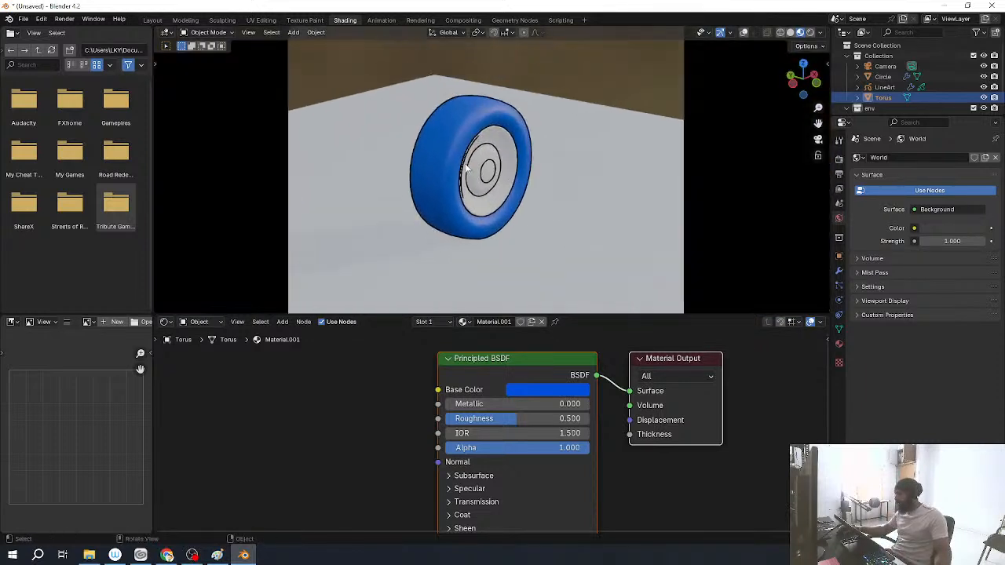
key(KP_0)
shift+middle_drag(523, 64, 536, 119)
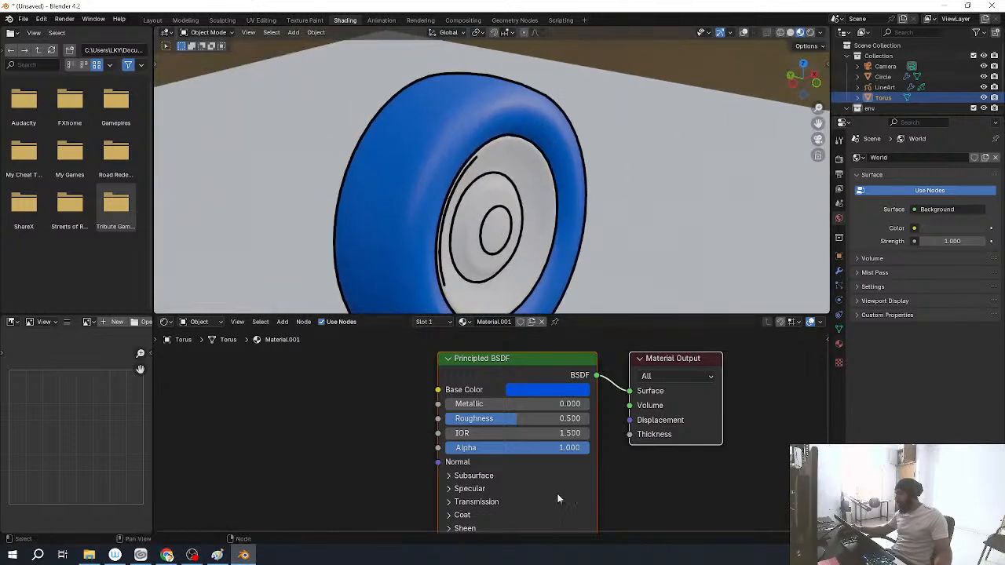
middle_drag(555, 498, 560, 460)
click(545, 350)
drag(642, 220, 644, 258)
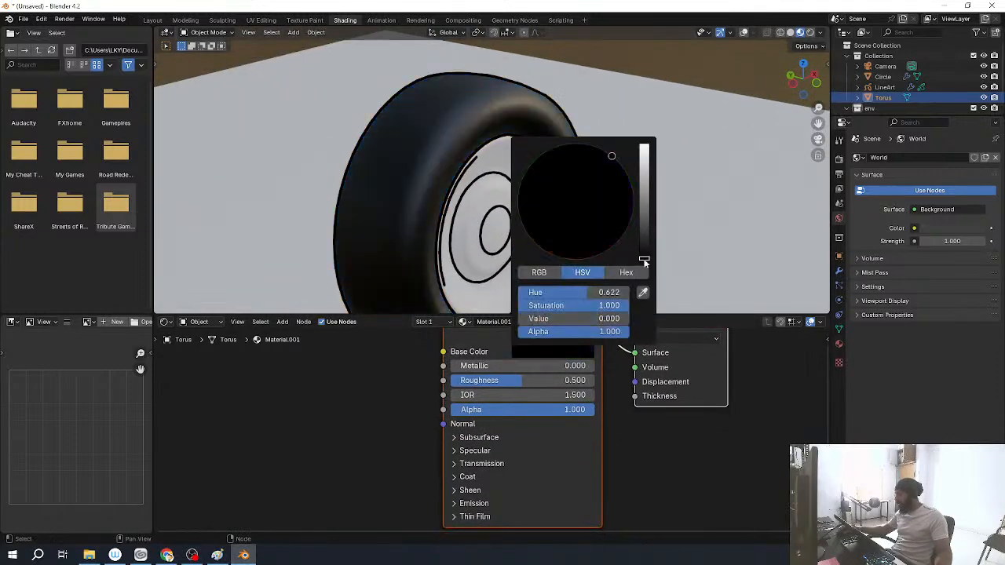
click(474, 450)
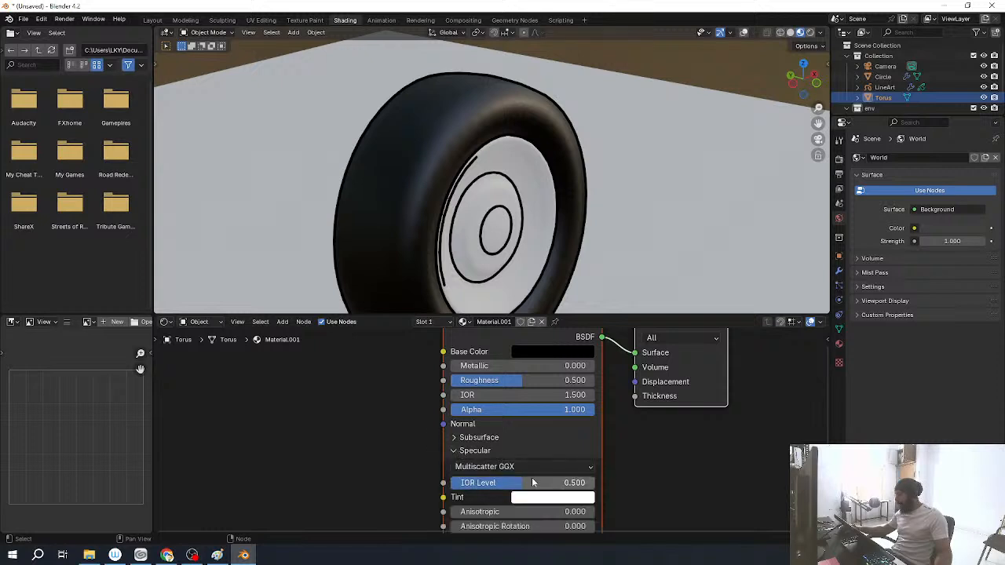
mouse_move(550, 483)
mouse_down()
mouse_move(503, 483)
mouse_move(594, 483)
mouse_move(457, 480)
mouse_up()
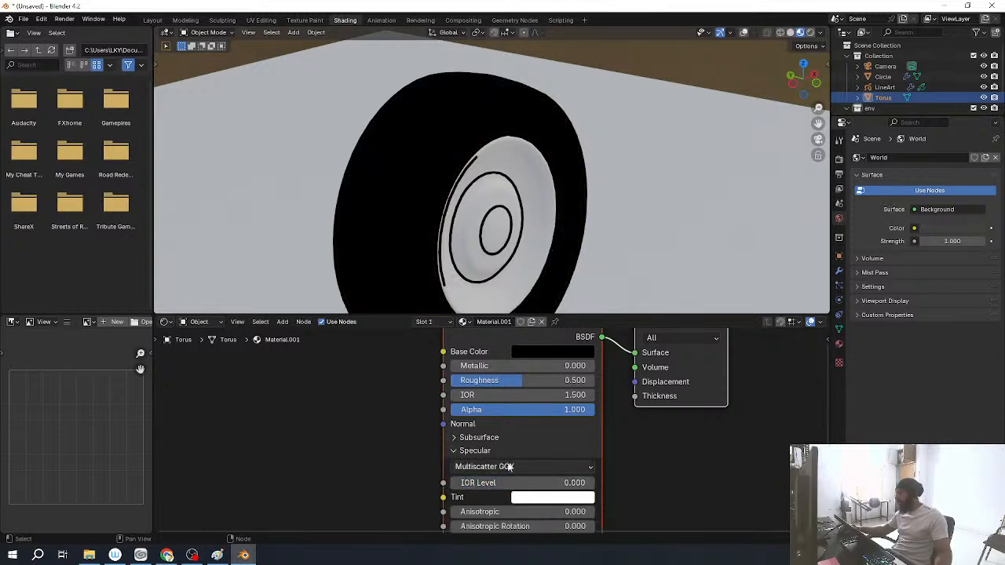
Step: Set the tire material's emission strength to 1
shift+scroll(674, 479, down, 5)
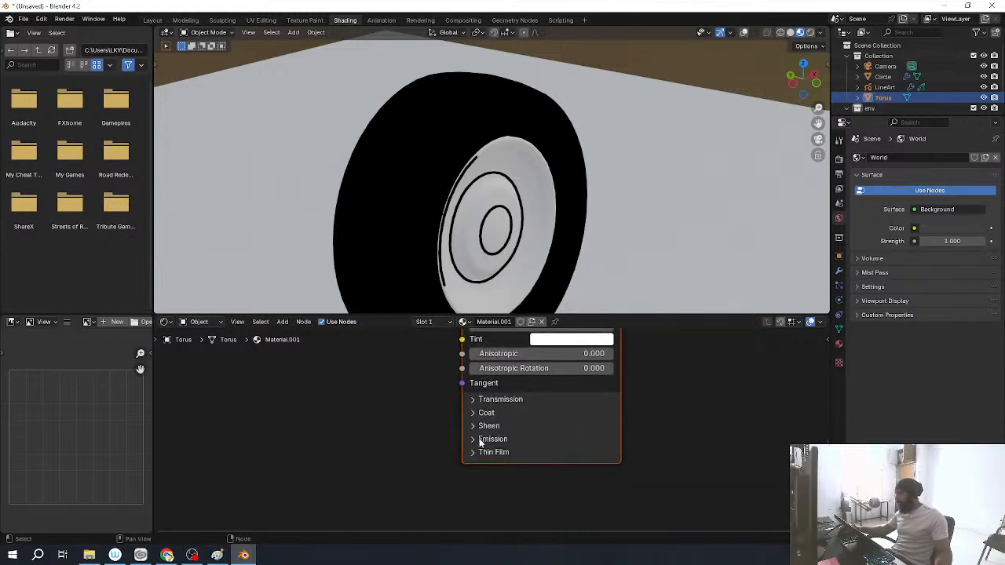
click(481, 439)
click(545, 459)
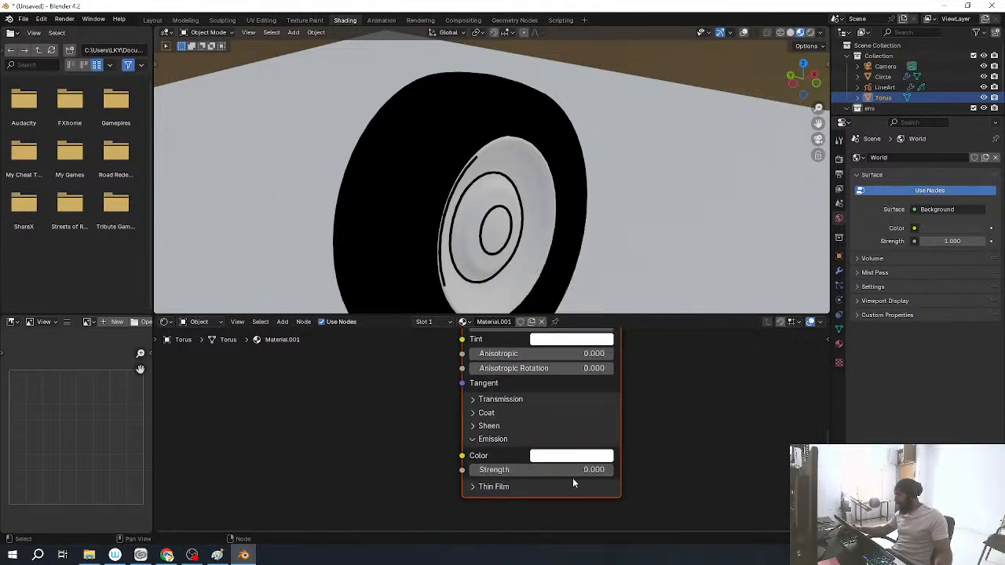
click(511, 470)
text(1)
key(Return)
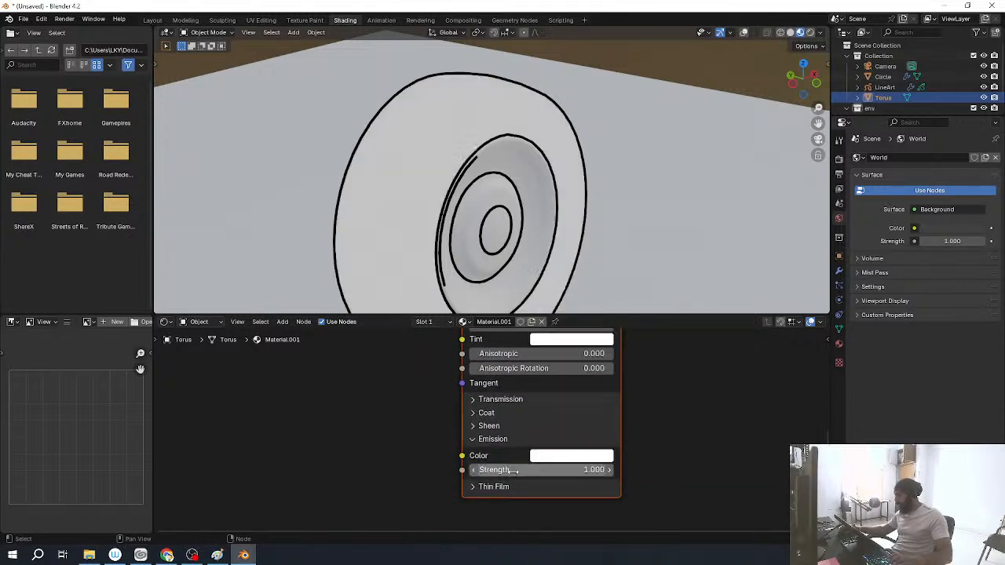
Step: Set the tire's emission color to a dark navy blue with hue 0.627 and saturation 0.605
click(572, 455)
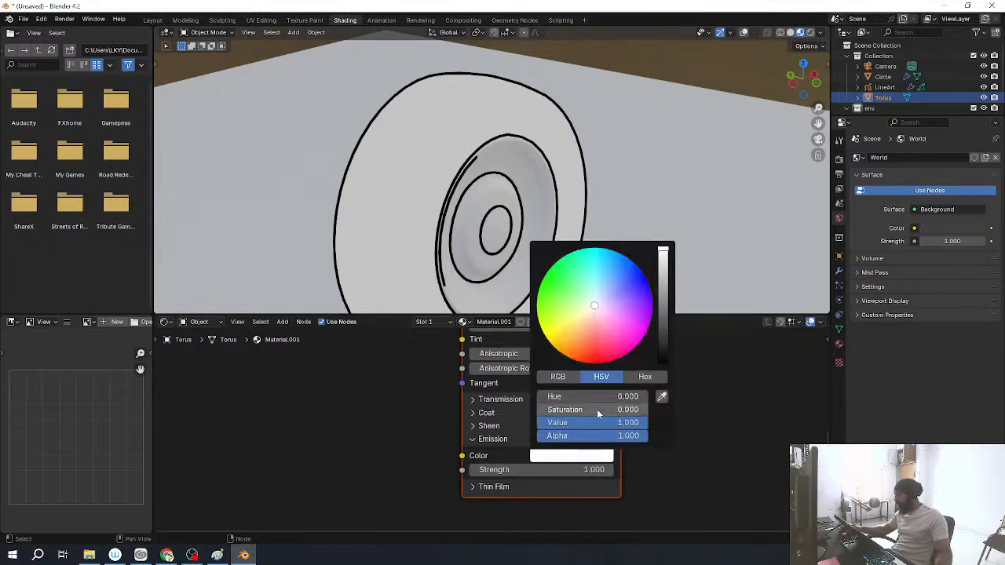
drag(664, 267, 663, 338)
drag(598, 302, 610, 288)
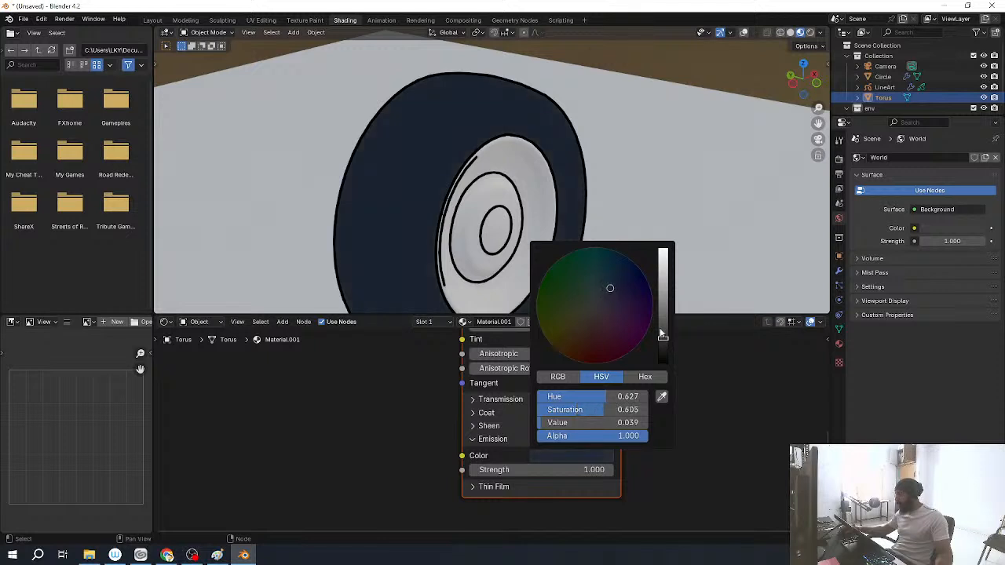
drag(665, 338, 664, 336)
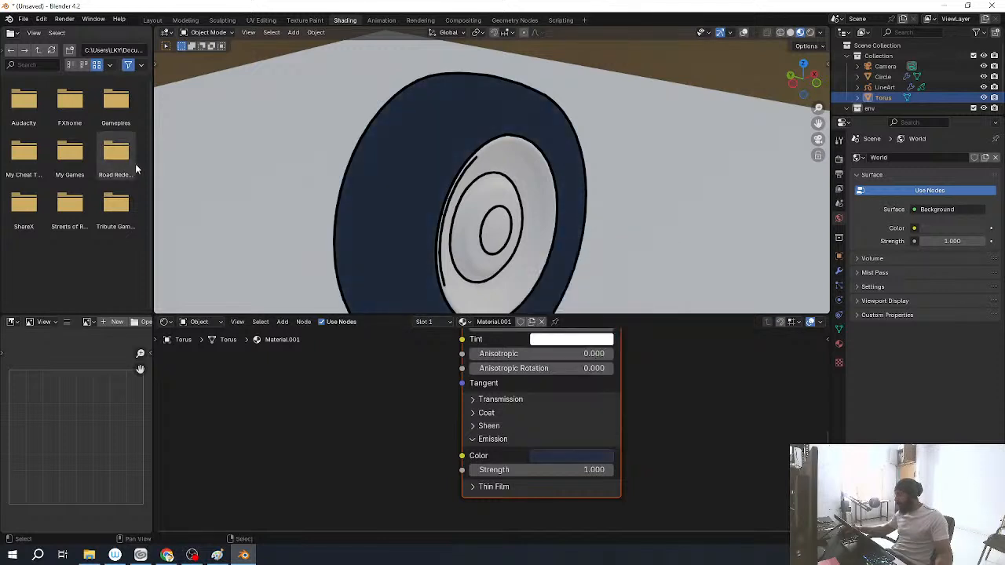
Step: Select the rim disc inside the tire and create a new material for it
shift+middle_drag(627, 192, 610, 170)
scroll(605, 170, down, 3)
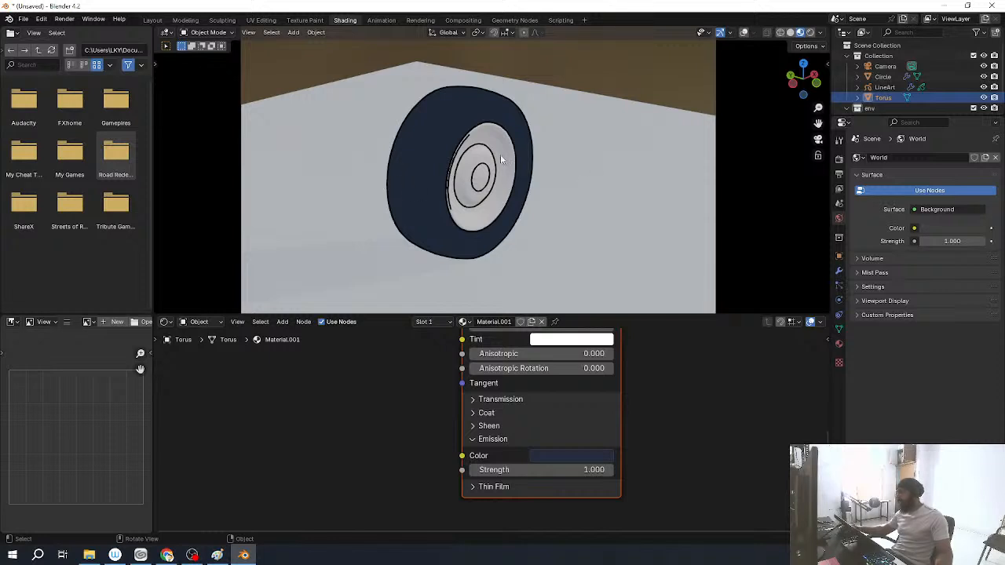
scroll(551, 162, up, 4)
click(506, 179)
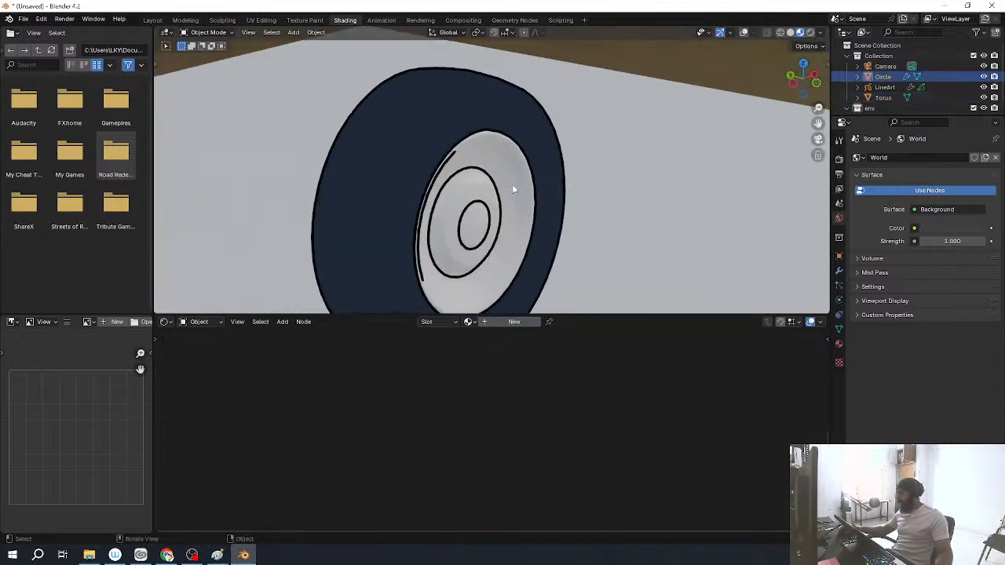
middle_drag(636, 368, 641, 530)
scroll(683, 367, down, 3)
middle_drag(683, 367, 628, 397)
scroll(628, 396, up, 2)
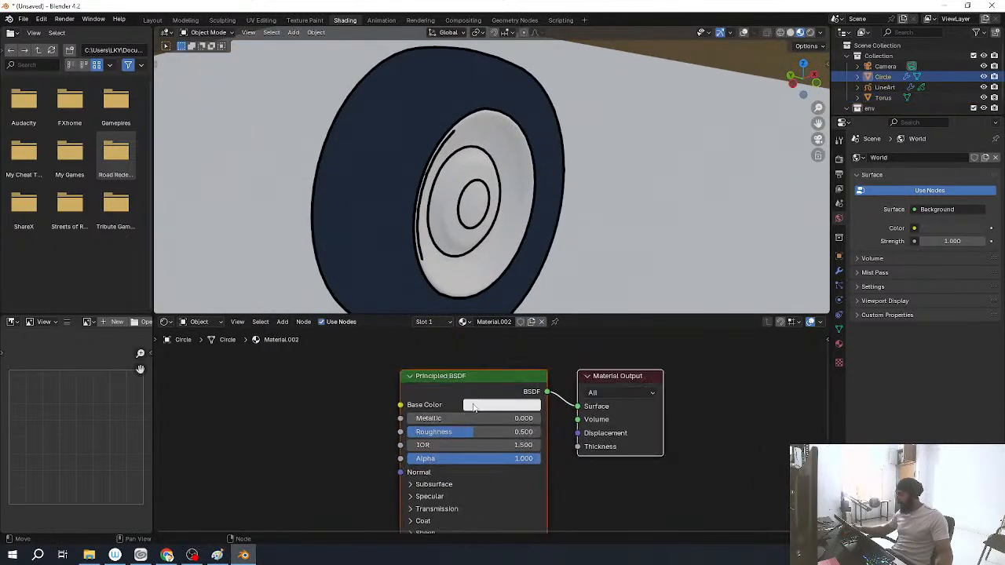
Step: Set the rim material's base color to black and its specular IOR Level to 0
click(472, 404)
drag(586, 259, 586, 319)
middle_drag(430, 535, 444, 457)
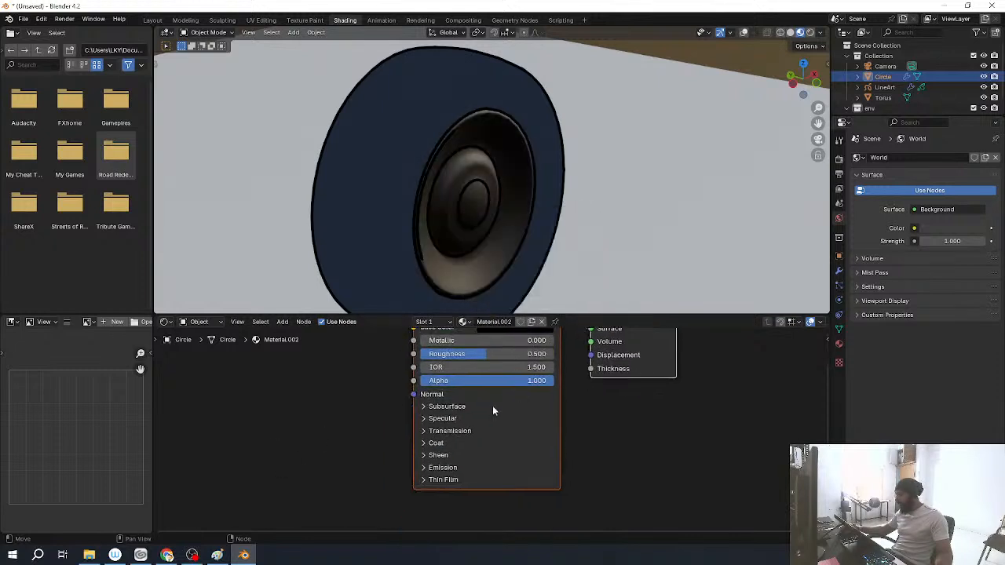
click(423, 419)
drag(500, 448, 318, 463)
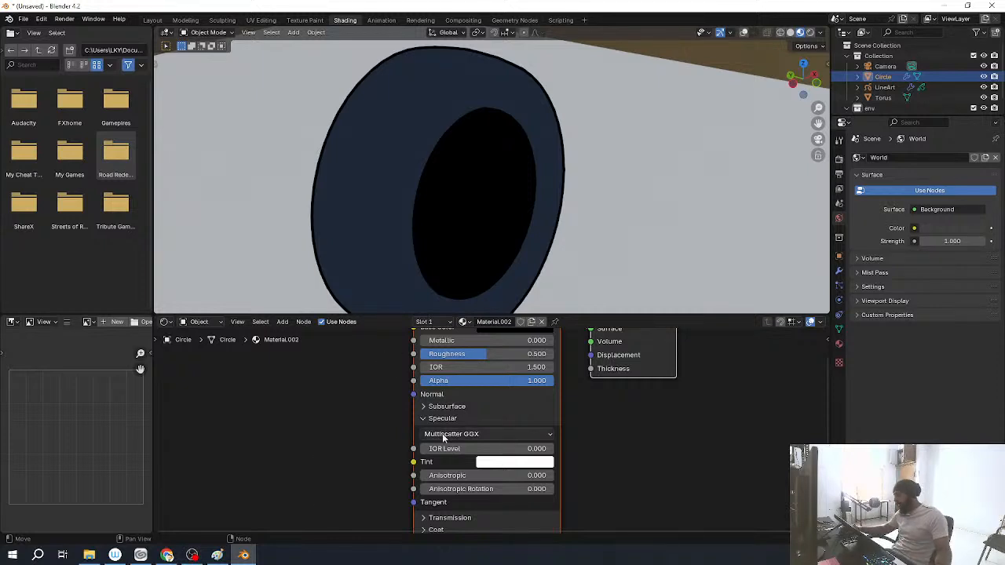
Step: Give the rim material a near-white emission color with an emission strength of 1
shift+scroll(417, 447, down, 5)
click(411, 434)
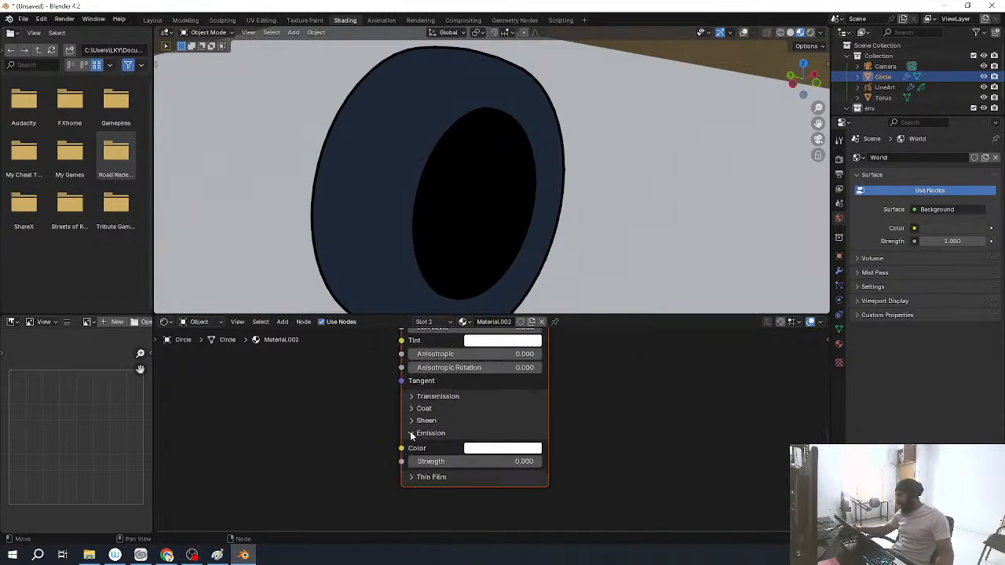
click(493, 449)
drag(589, 265, 588, 272)
click(472, 462)
text(1)
key(Return)
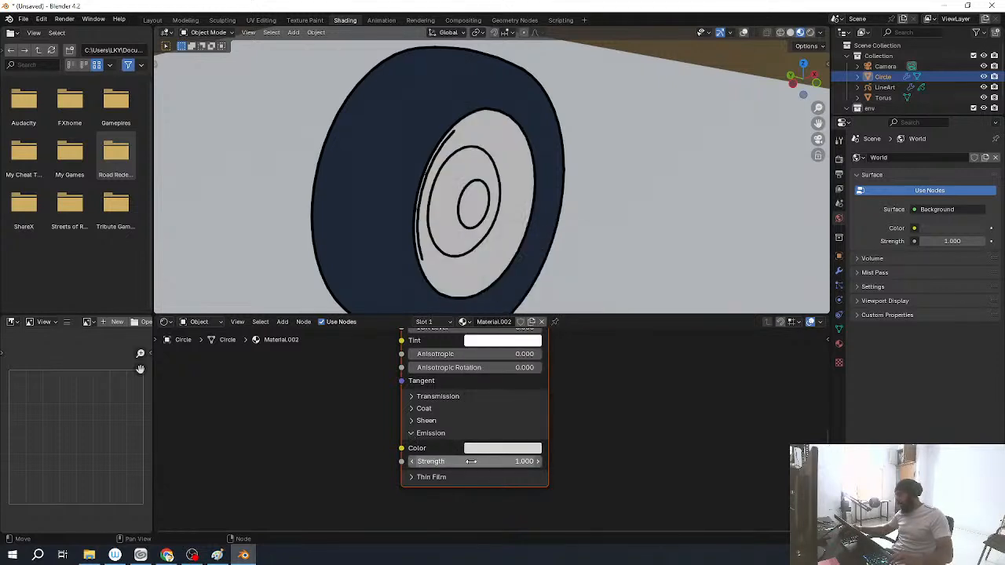
Step: Darken the rim's emission color to a light bluish gray
click(487, 451)
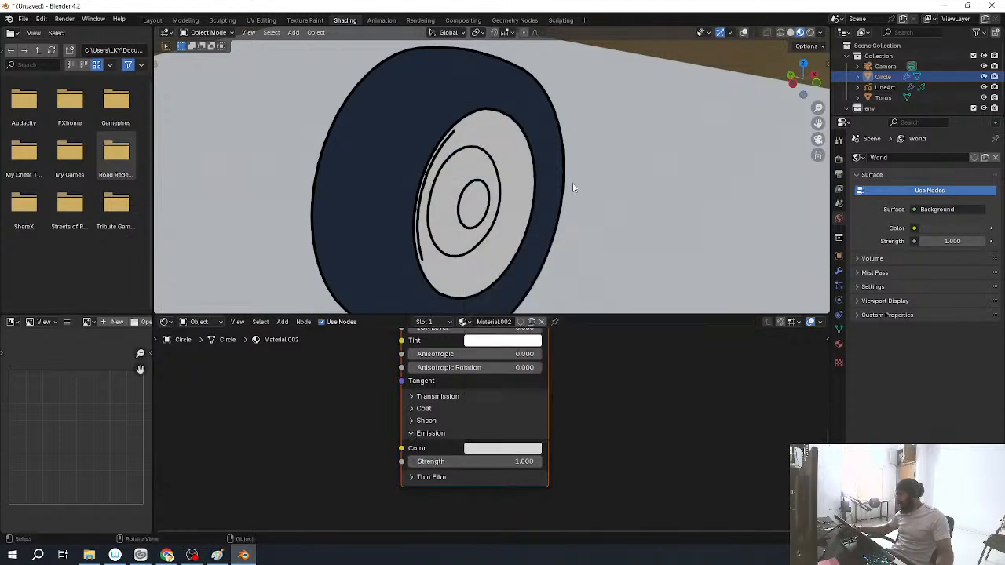
click(515, 450)
drag(588, 271, 588, 292)
click(526, 303)
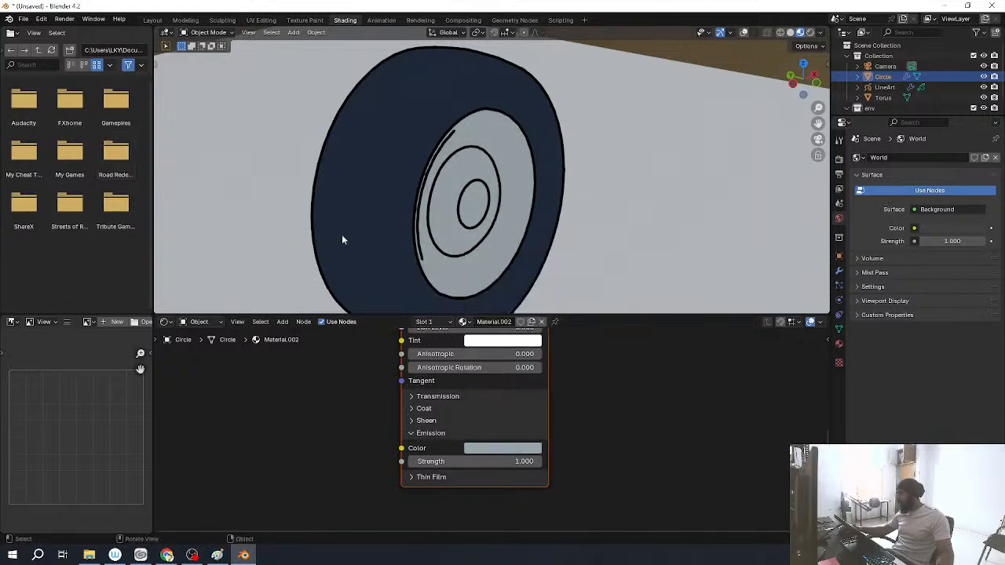
Step: Turn the viewport overlays back on and leave the camera view for a close-up of the rim's hub
scroll(507, 204, up, 5)
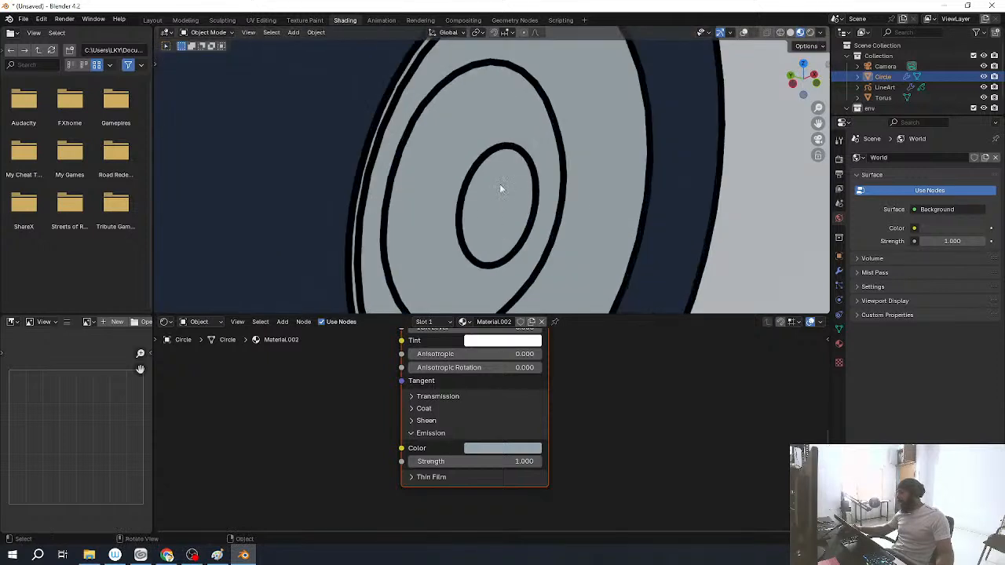
key(shift+alt+z)
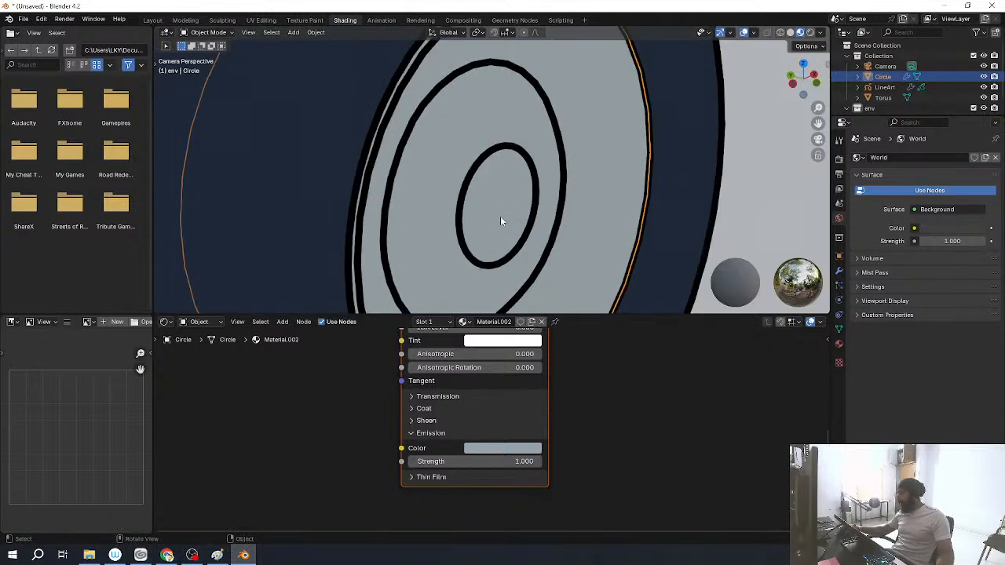
middle_drag(522, 192, 528, 240)
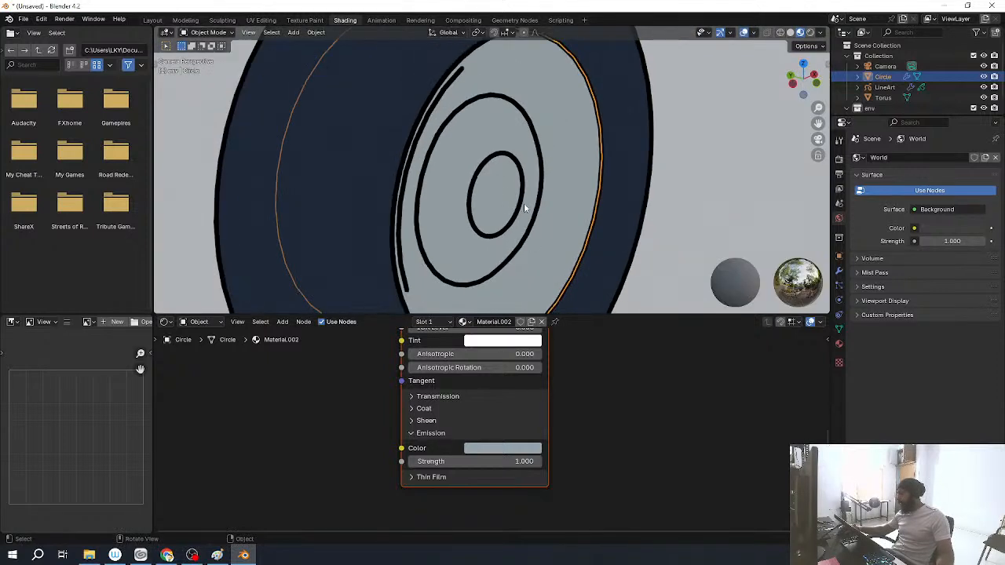
key(KP_0)
mouse_move(493, 194)
ctrl+middle_down()
mouse_move(514, 84)
mouse_move(490, 178)
ctrl+middle_up()
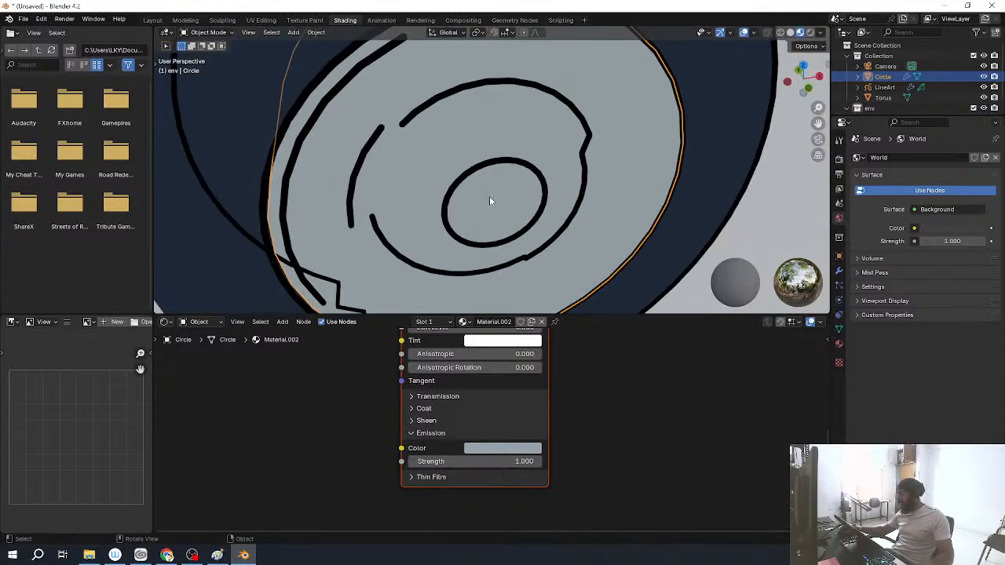
Step: Enter Edit Mode on the rim with the hub face selected and add a second material slot with a new material
key(KP_0)
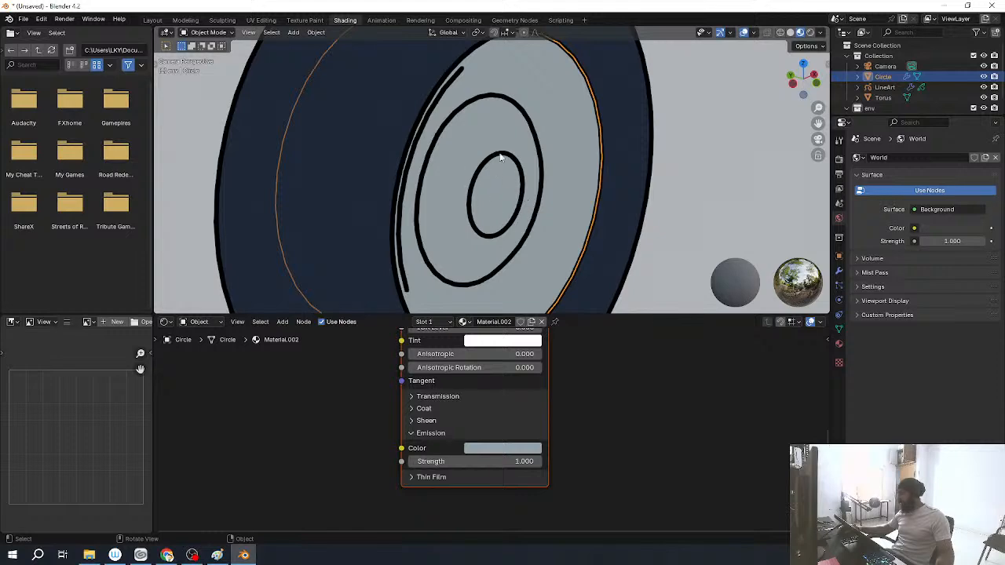
key(Tab)
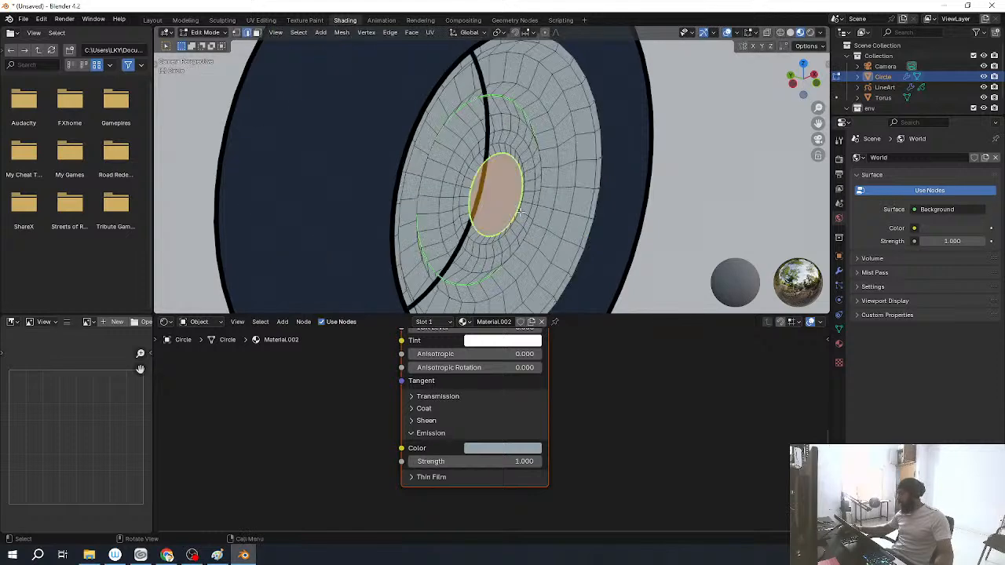
click(839, 344)
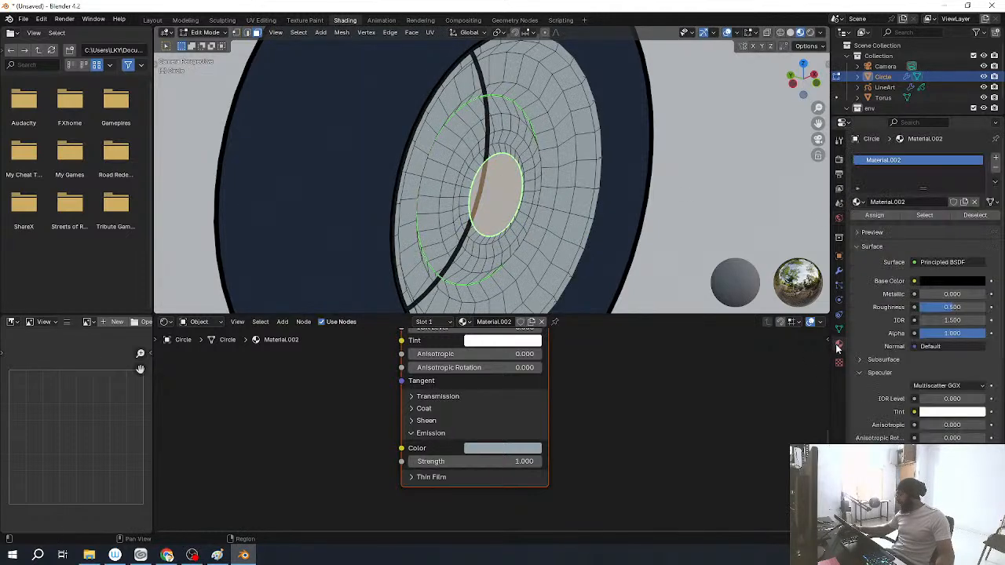
click(995, 158)
click(892, 223)
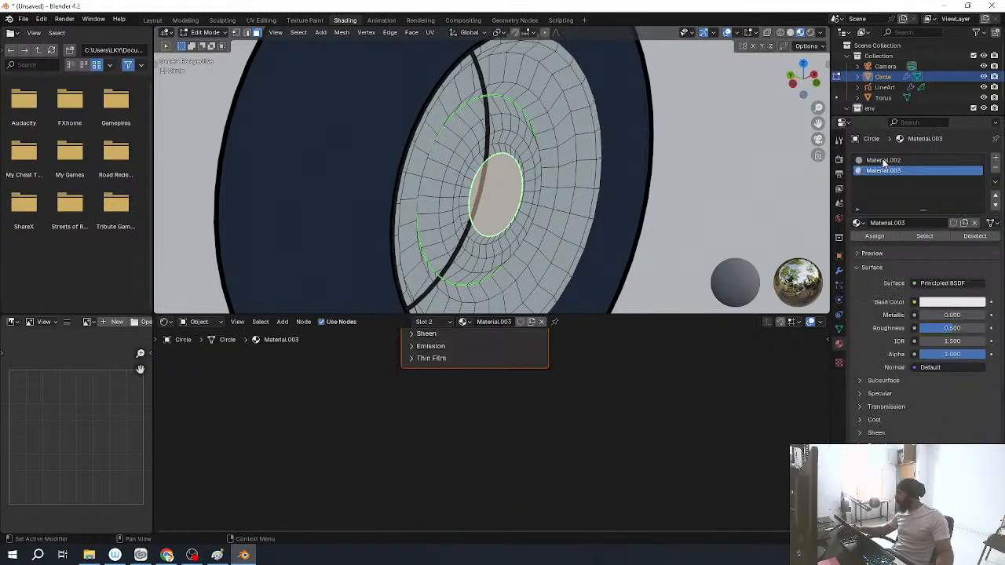
Step: Rename the rim's first material steel1 and the new material steel2
double_click(888, 161)
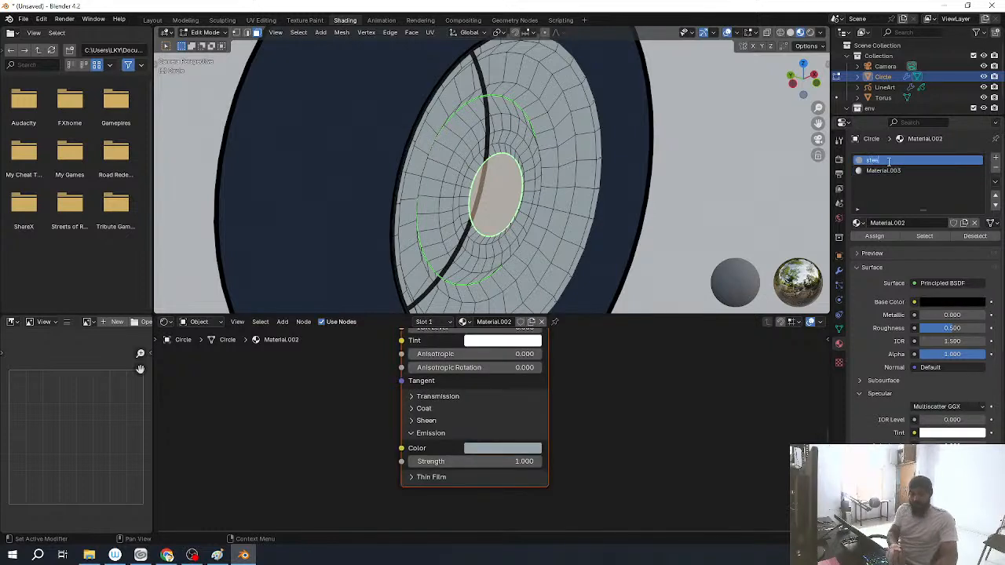
double_click(890, 171)
text(ste)
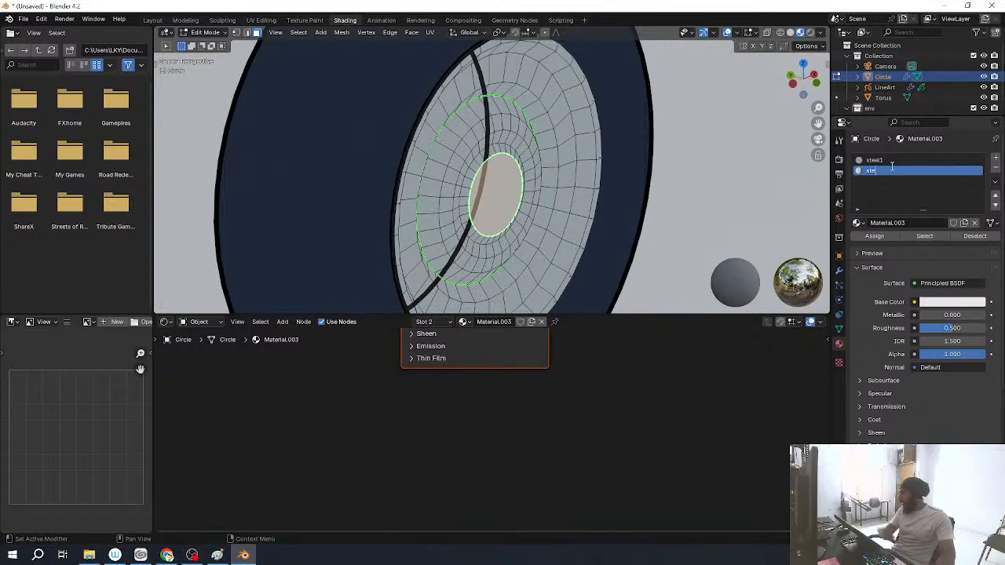
text(el2)
key(Return)
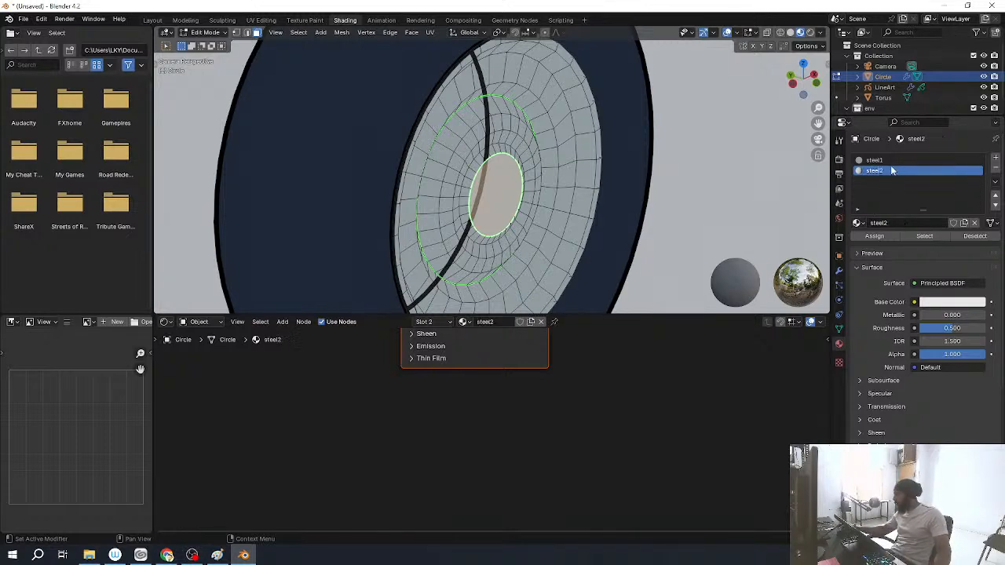
Step: Set steel2's base color to black and lower its specular IOR Level
click(951, 302)
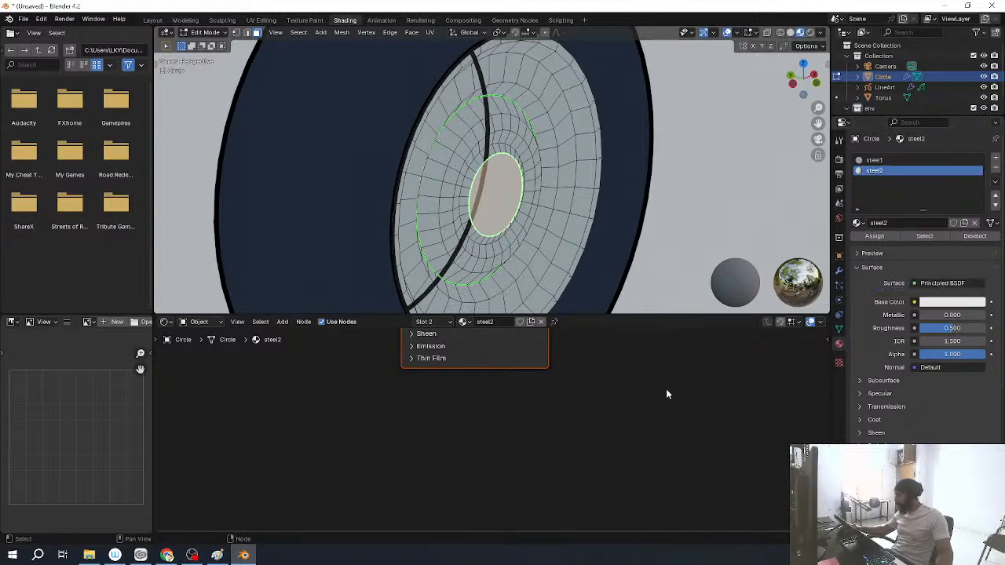
key(Home)
click(477, 415)
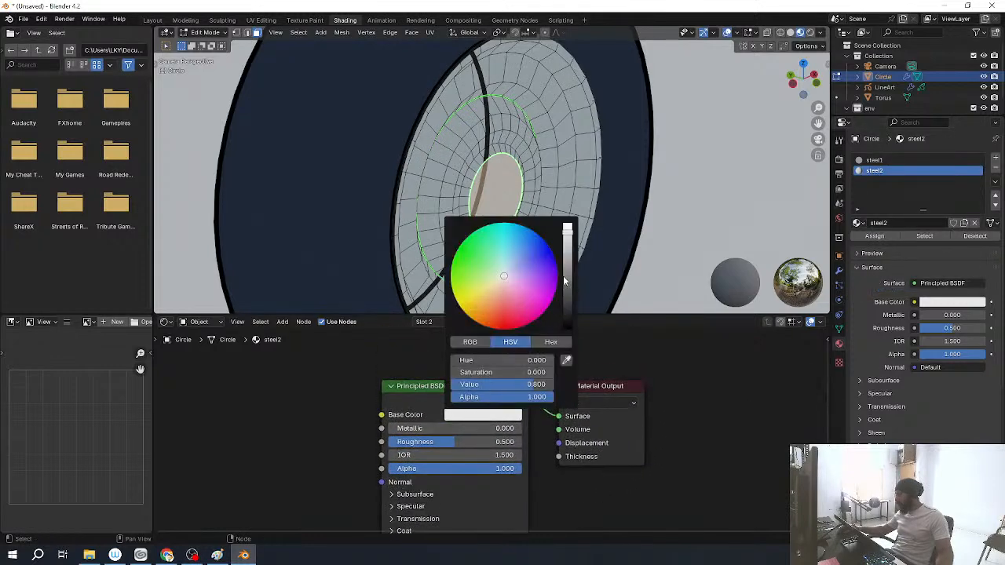
drag(564, 280, 566, 330)
middle_drag(295, 469, 350, 350)
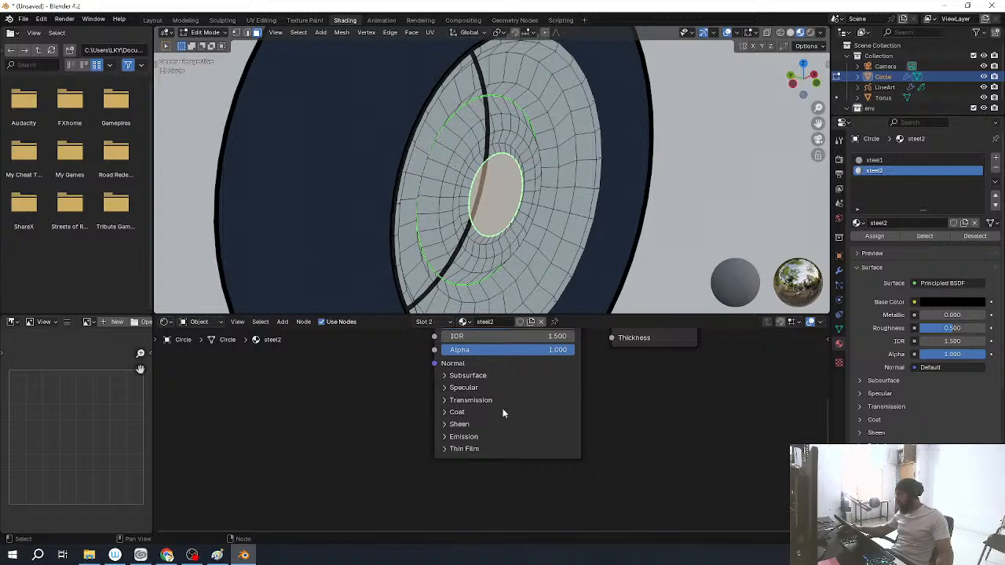
click(444, 454)
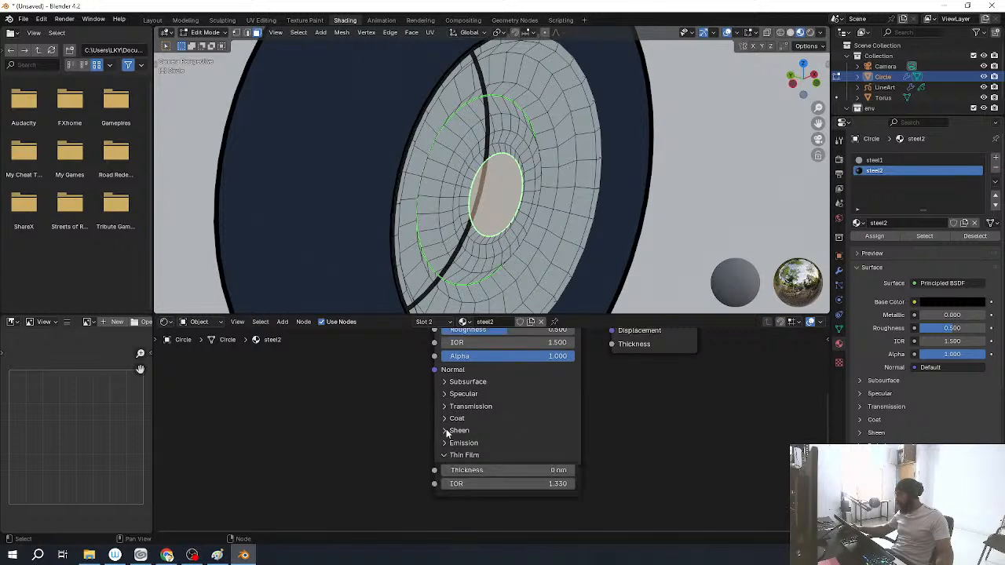
click(445, 457)
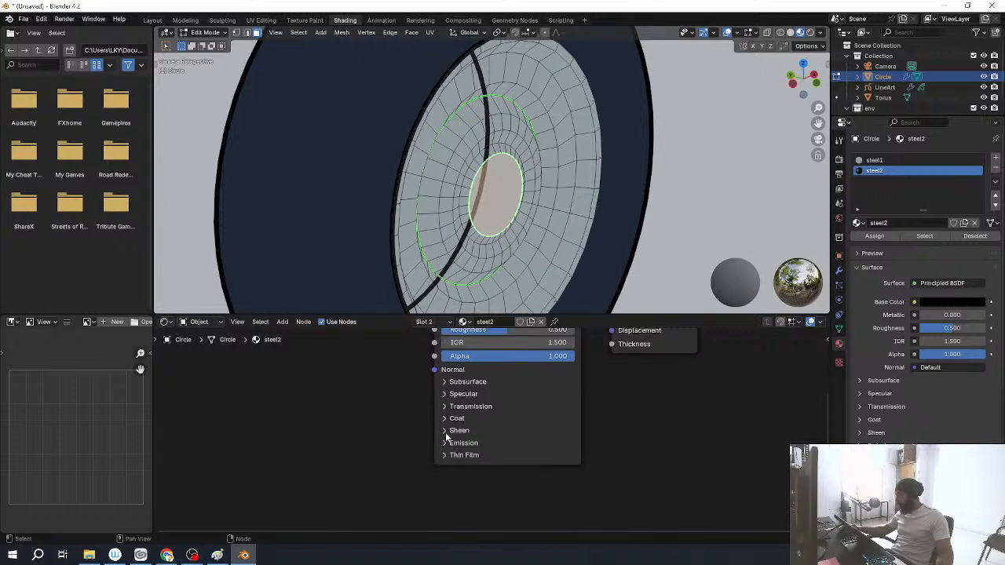
click(445, 394)
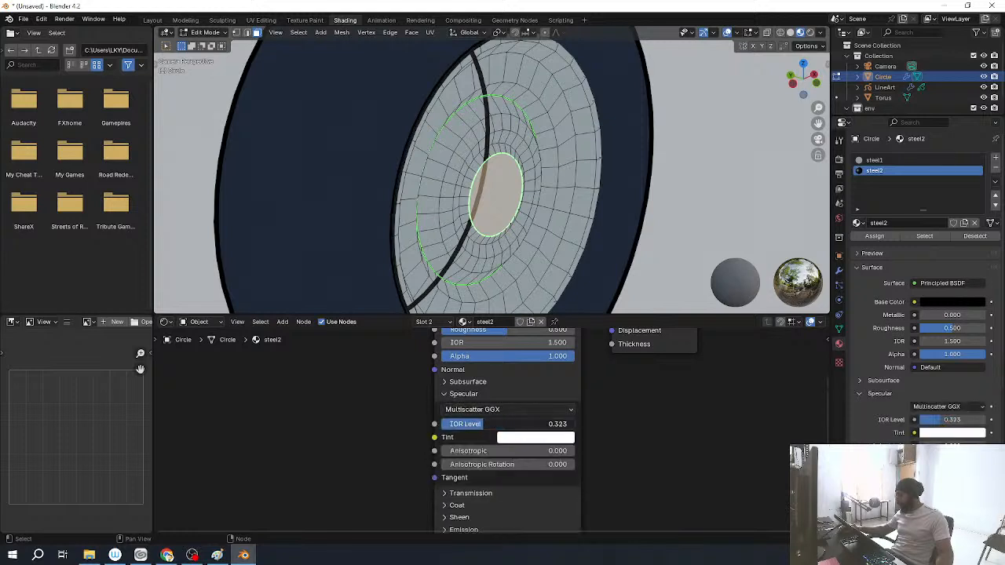
click(444, 393)
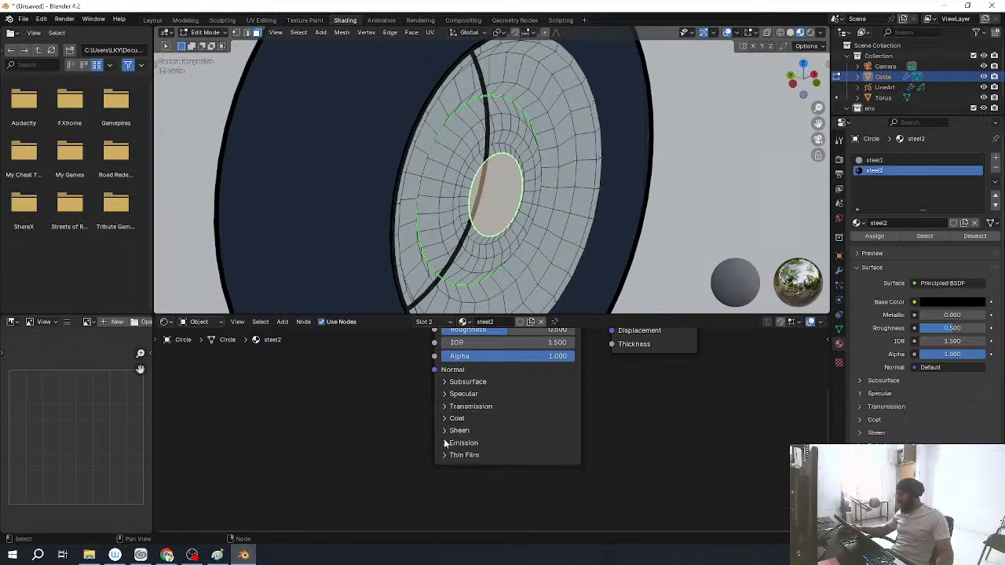
Step: Set steel2's emission strength to 1 and assign the material to the selected hub face
click(444, 444)
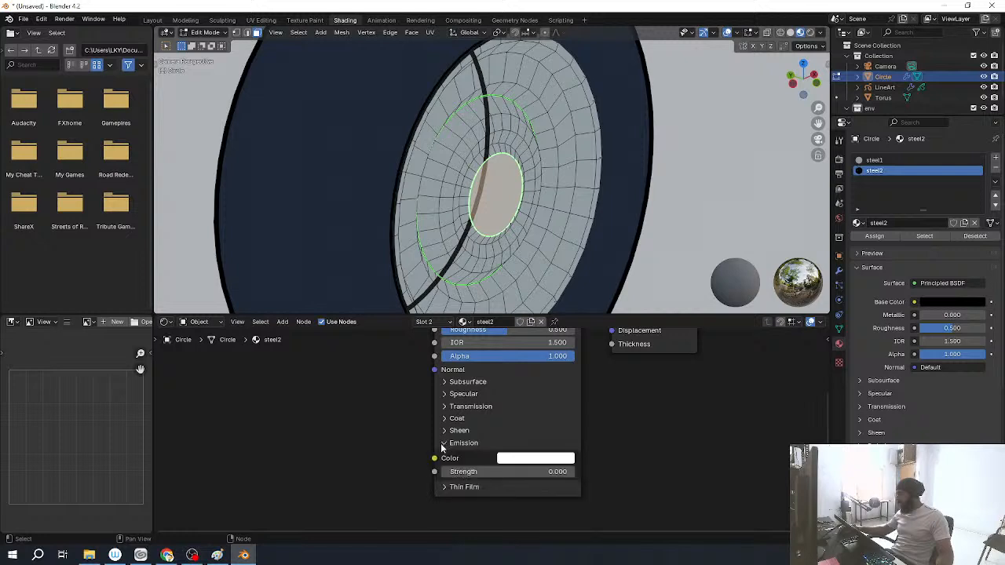
click(541, 472)
text(1)
key(Return)
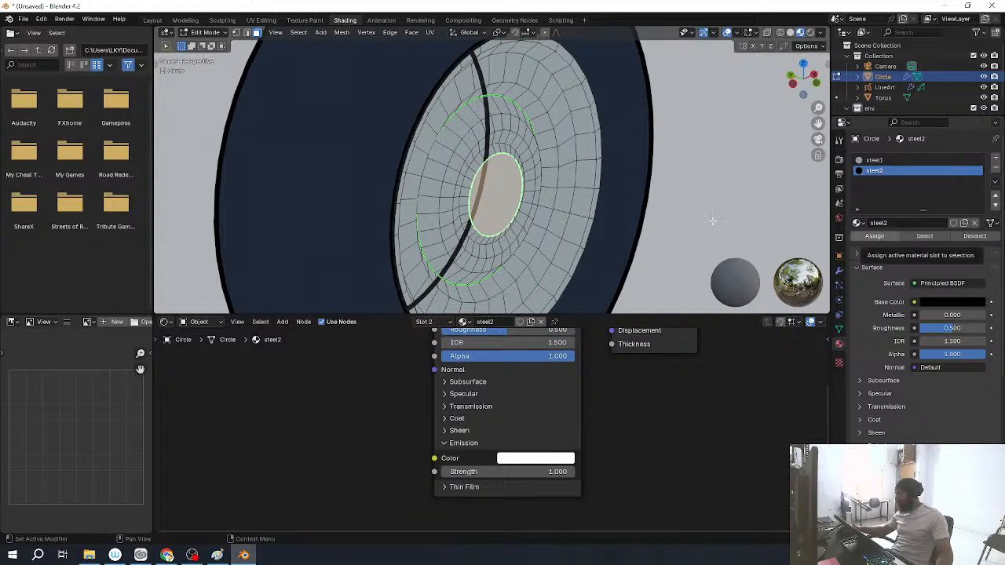
click(874, 237)
Step: Hide the viewport overlays and set steel2's emission color to a muted slate blue
key(shift+alt+z)
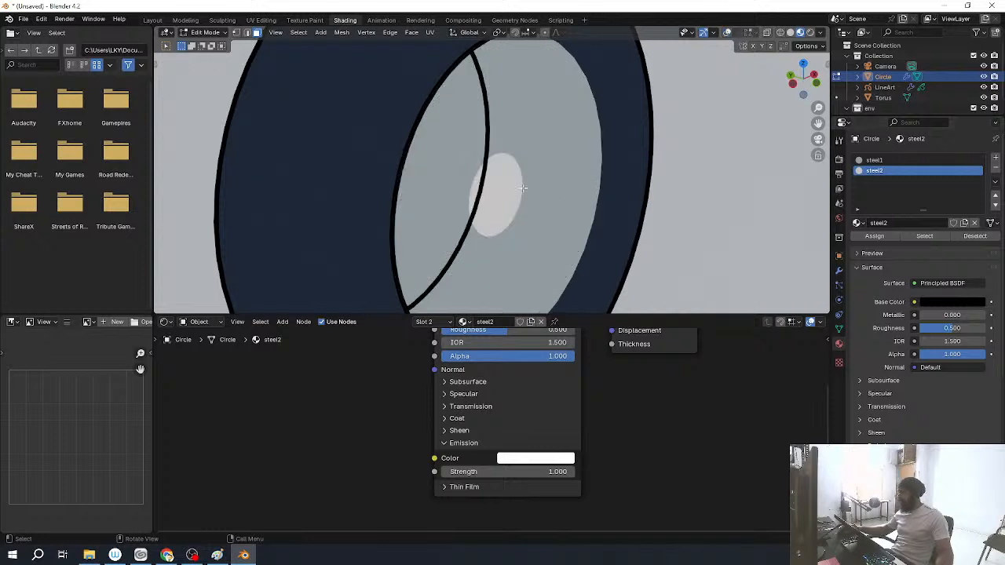
click(541, 458)
drag(619, 301, 620, 327)
drag(562, 314, 566, 306)
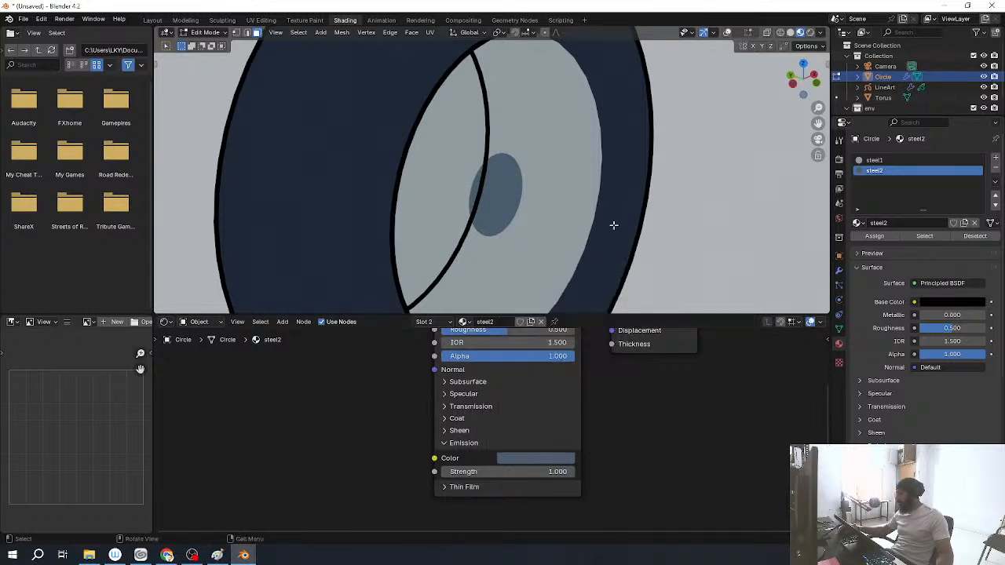
Step: Return to Object Mode and show the whole wheel in a maximized viewport with Material Preview shading
scroll(617, 224, down, 10)
key(Tab)
scroll(418, 193, down, 3)
key(alt+shift+z)
key(ctrl+space)
key(z)
click(506, 184)
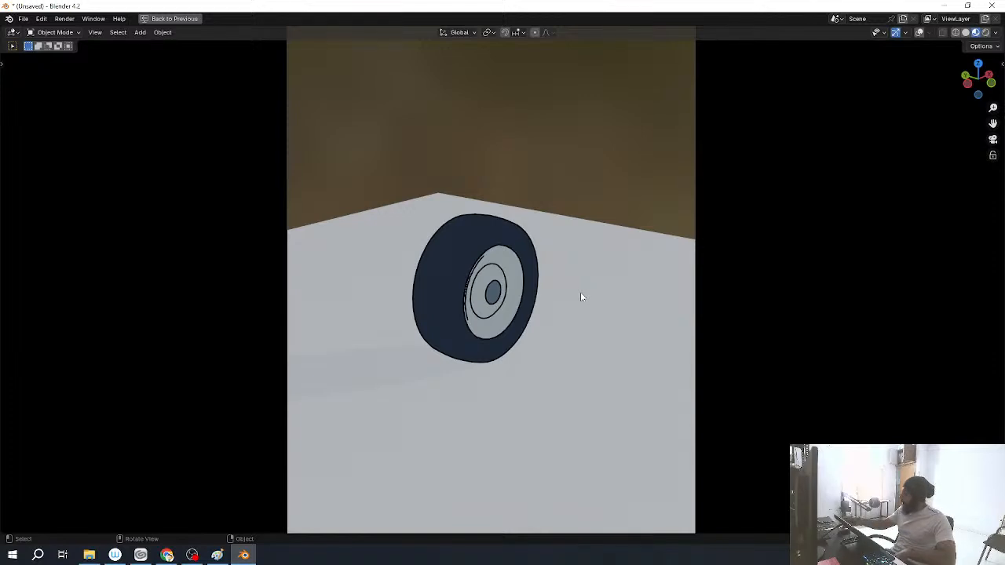
Step: Switch to Paint and sketch a tire with an inner rim and jagged tread lines beside the existing tire drawing
click(217, 556)
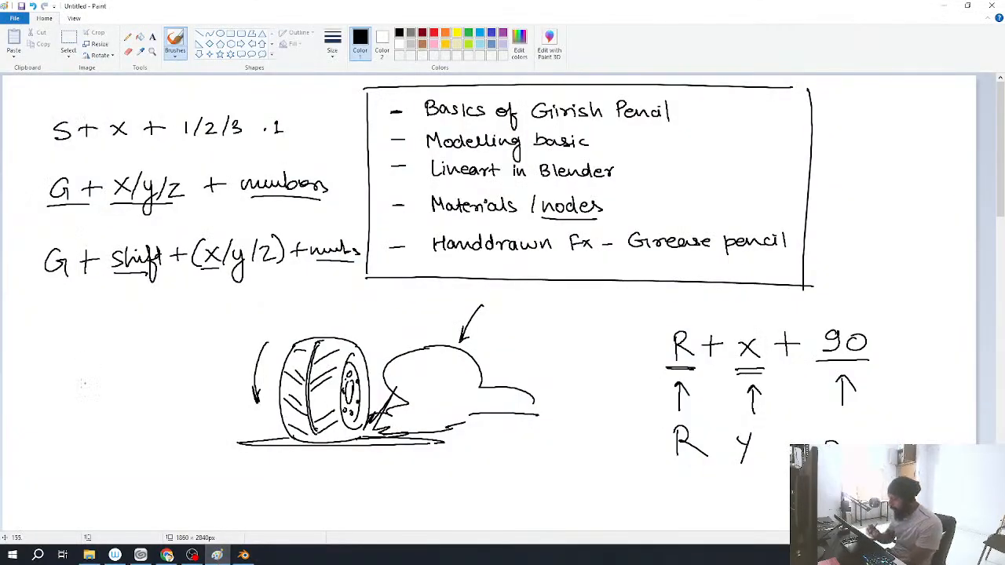
mouse_move(106, 338)
mouse_down()
mouse_move(102, 441)
mouse_move(130, 333)
mouse_move(179, 336)
mouse_move(183, 448)
mouse_up()
mouse_move(99, 437)
mouse_down()
mouse_move(102, 447)
mouse_move(171, 449)
mouse_up()
drag(165, 344, 168, 432)
drag(162, 348, 173, 433)
drag(165, 374, 164, 407)
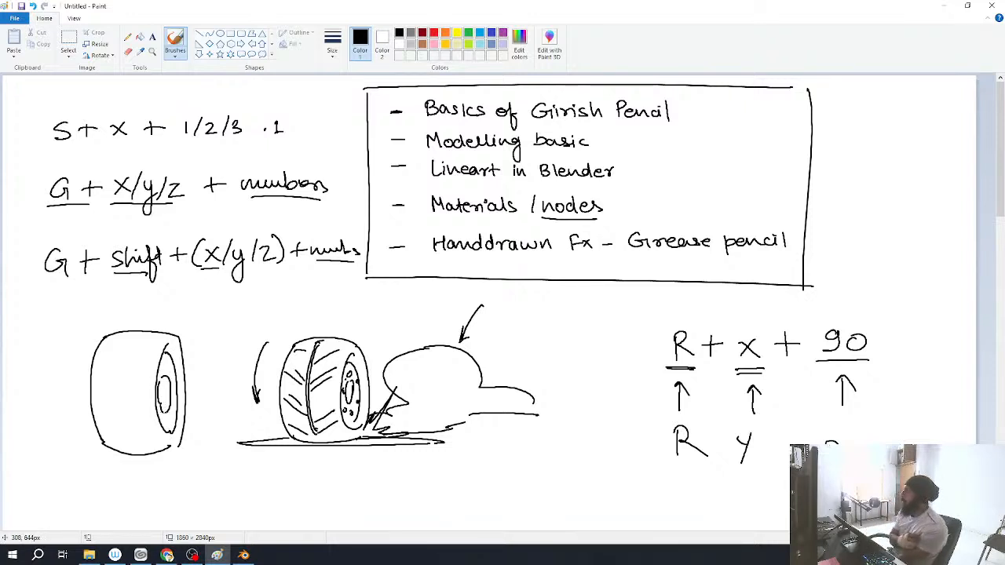
mouse_move(91, 397)
mouse_down()
mouse_move(108, 369)
mouse_move(120, 400)
mouse_move(140, 363)
mouse_move(156, 365)
mouse_up()
mouse_move(89, 399)
mouse_down()
mouse_move(101, 385)
mouse_move(119, 424)
mouse_move(135, 391)
mouse_move(154, 398)
mouse_up()
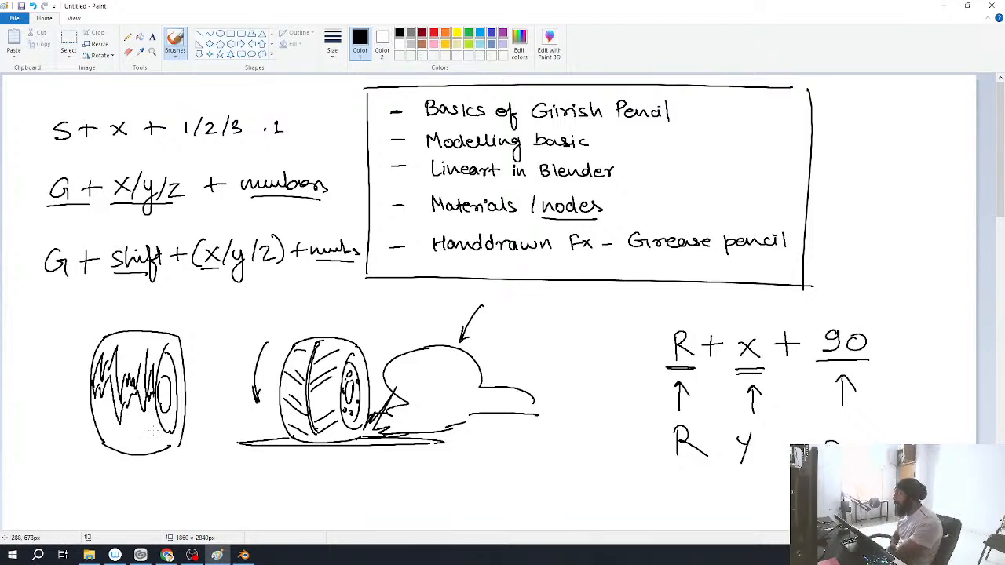
Step: Sketch a second wheel with an arrow pointing at its rim, and add an arrow to the first tire's jagged tread
mouse_move(584, 422)
mouse_down()
mouse_move(571, 424)
mouse_move(606, 422)
mouse_move(637, 486)
mouse_up()
drag(626, 440, 622, 490)
drag(623, 409, 620, 429)
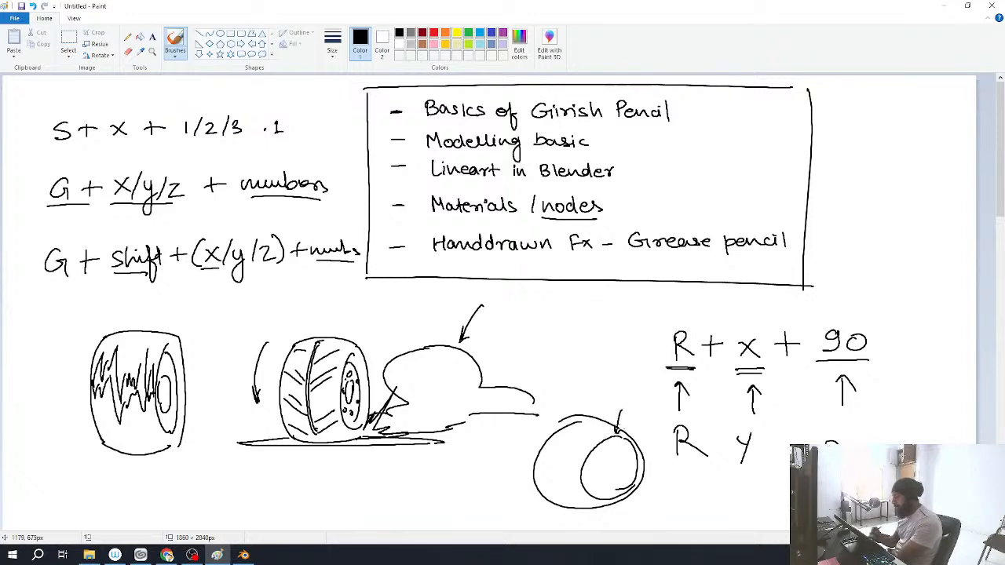
mouse_move(68, 438)
mouse_down()
mouse_move(114, 407)
mouse_move(114, 416)
mouse_up()
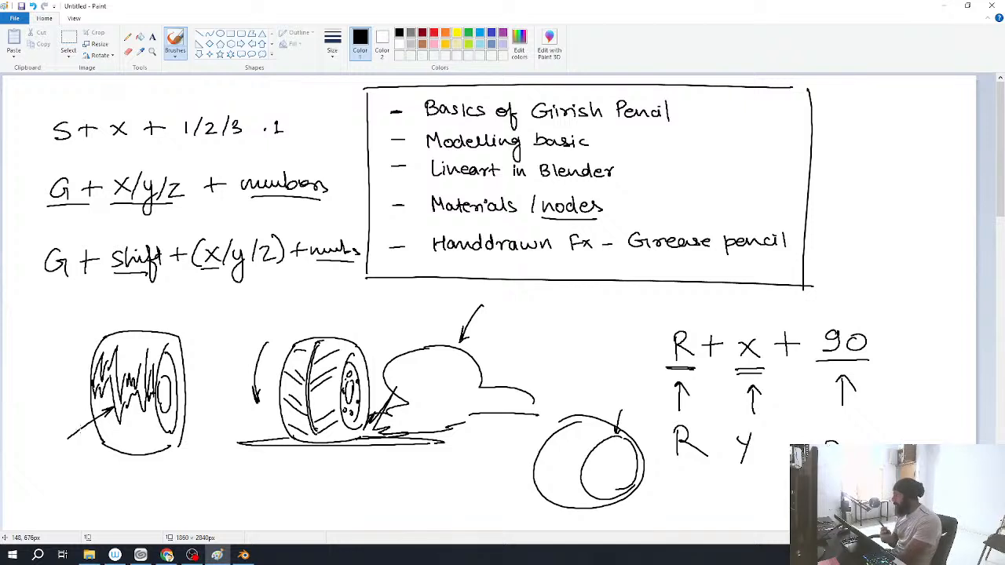
Step: Switch back to Blender, add a blank Grease Pencil object, and enter Draw Mode
click(244, 555)
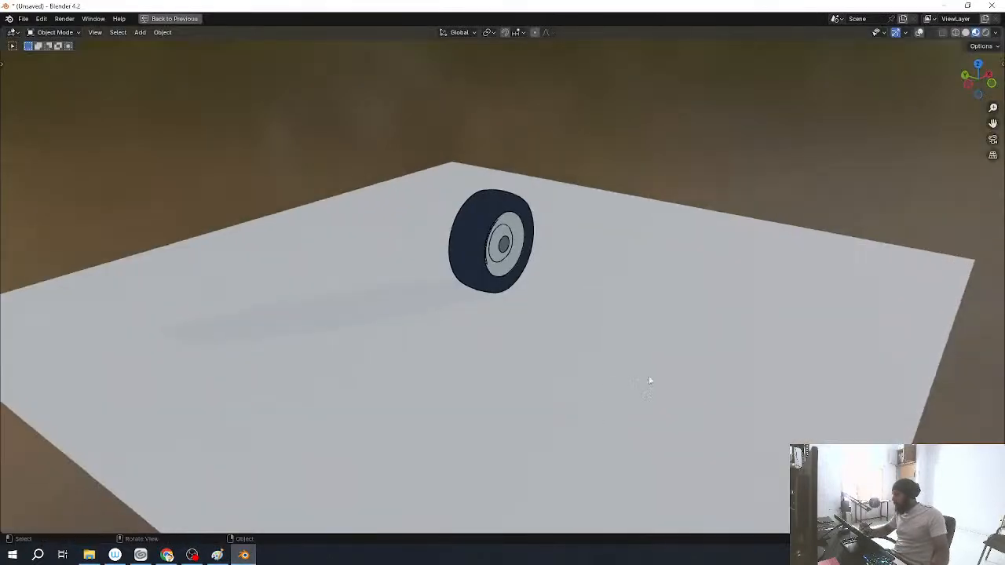
shift+middle_drag(590, 300, 584, 370)
key(shift+a)
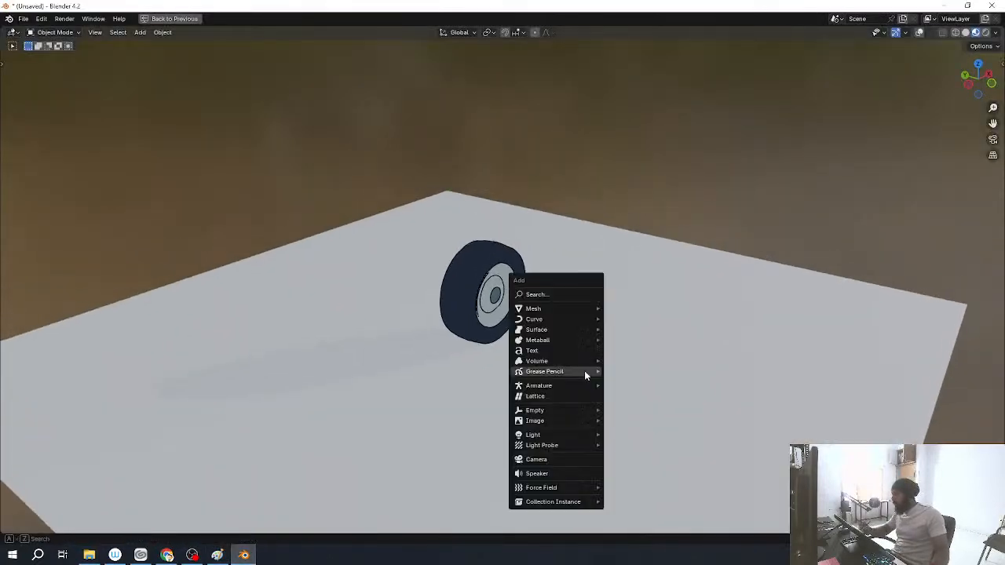
mouse_move(573, 378)
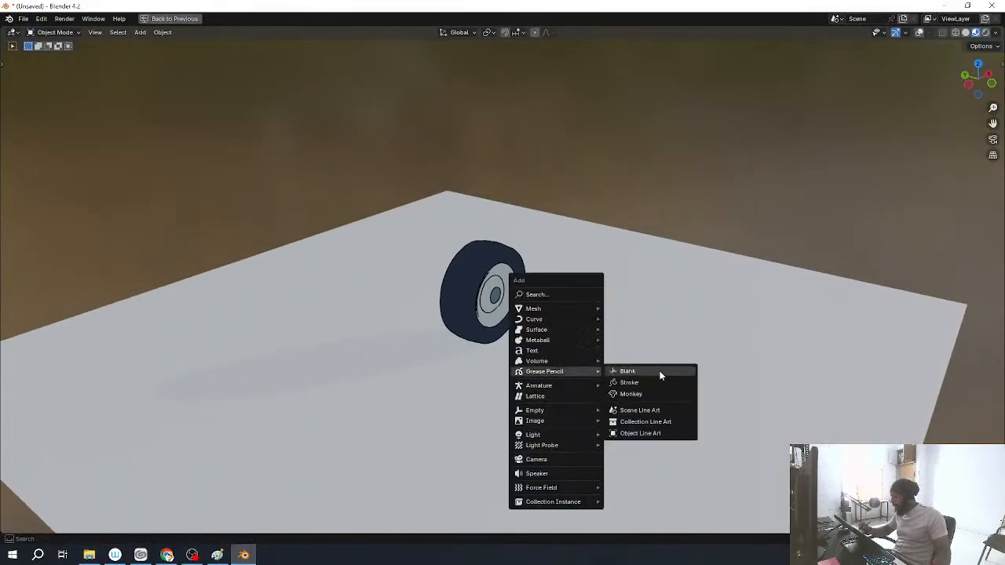
click(658, 370)
scroll(629, 380, up, 1)
scroll(629, 380, up, 1)
key(ctrl+Tab)
click(623, 328)
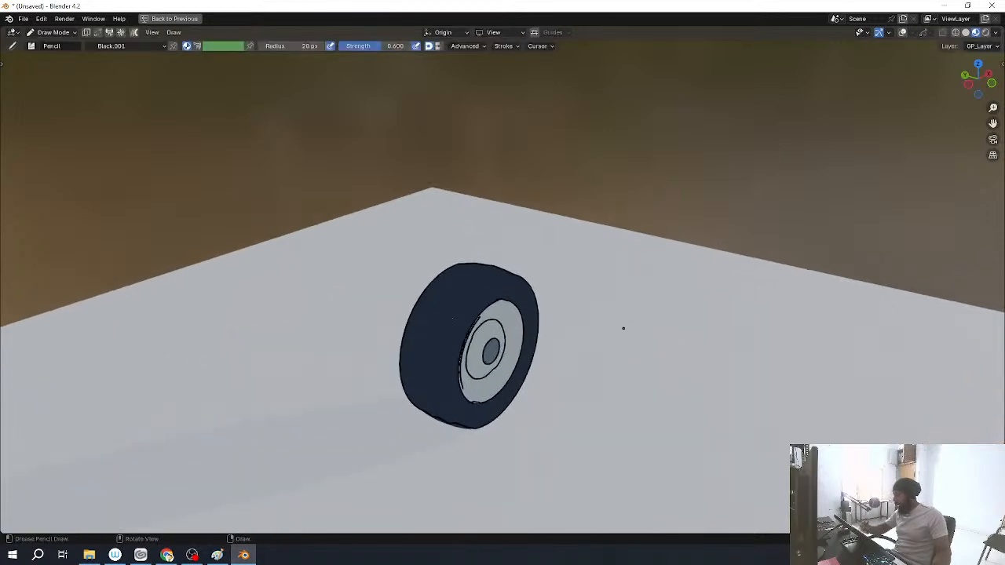
Step: Turn off pressure sensitivity for the Pencil brush's strength and set the strength to 1.000
middle_drag(487, 337, 548, 321)
click(416, 46)
drag(386, 46, 446, 47)
middle_drag(662, 344, 615, 350)
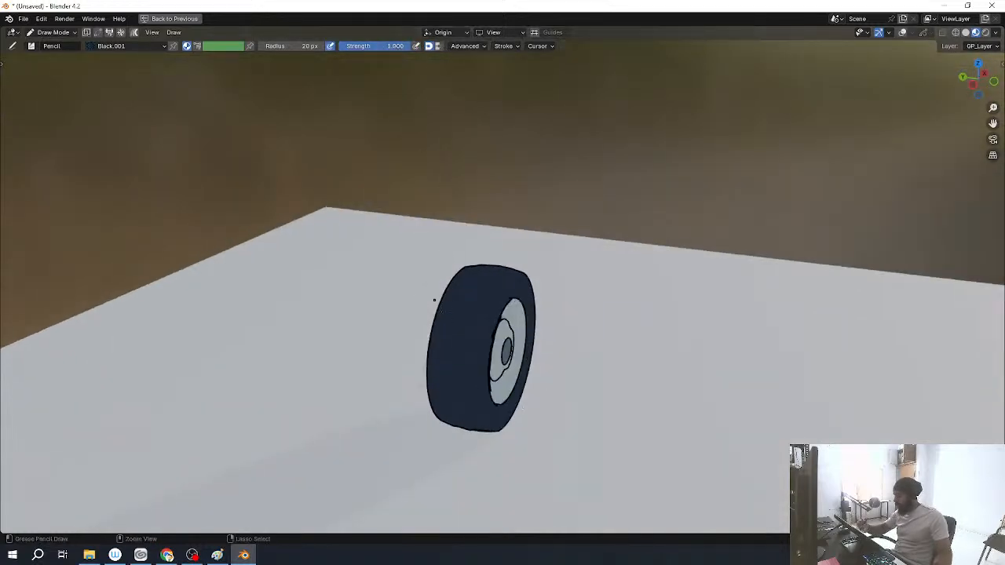
Step: Sketch trial strokes around the wheel, delete them all, and return to Draw Mode
ctrl+drag(434, 300, 443, 310)
drag(425, 256, 446, 264)
drag(524, 337, 610, 371)
mouse_move(694, 301)
middle_down()
mouse_move(738, 345)
mouse_move(648, 359)
mouse_move(712, 390)
mouse_move(746, 377)
middle_up()
key(Tab)
key(x)
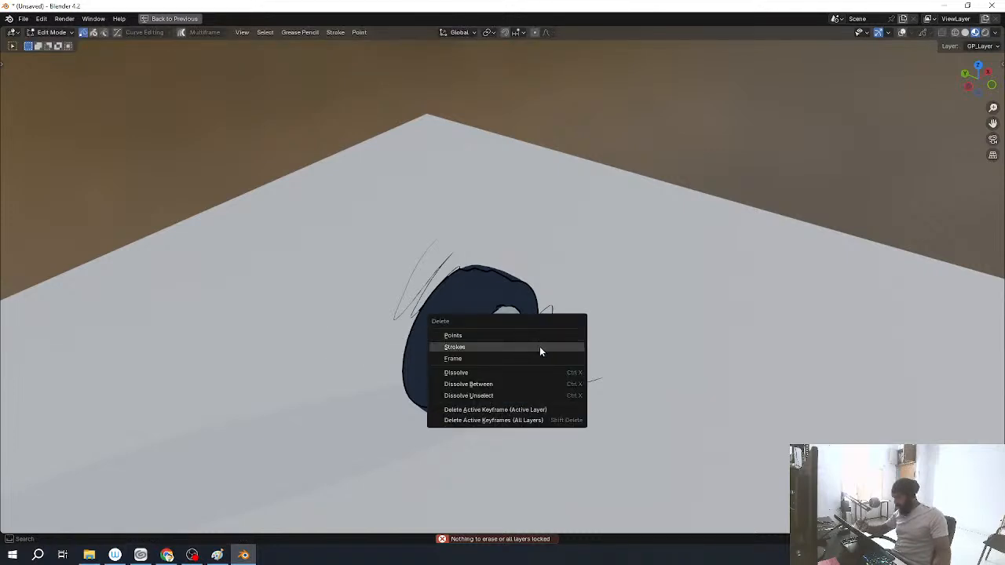
click(538, 348)
key(ctrl+Tab)
click(540, 246)
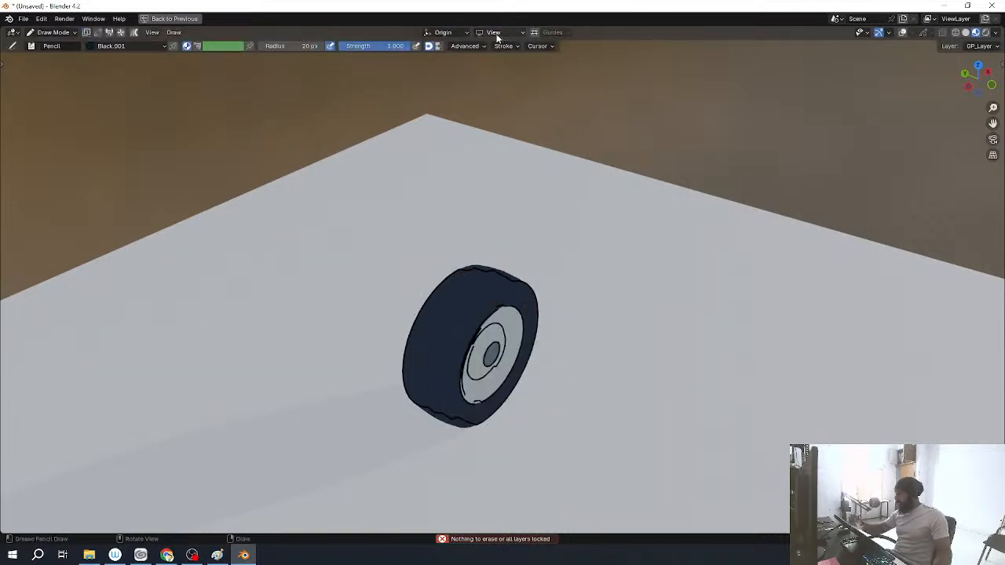
Step: Set the Grease Pencil stroke placement to Surface
click(457, 35)
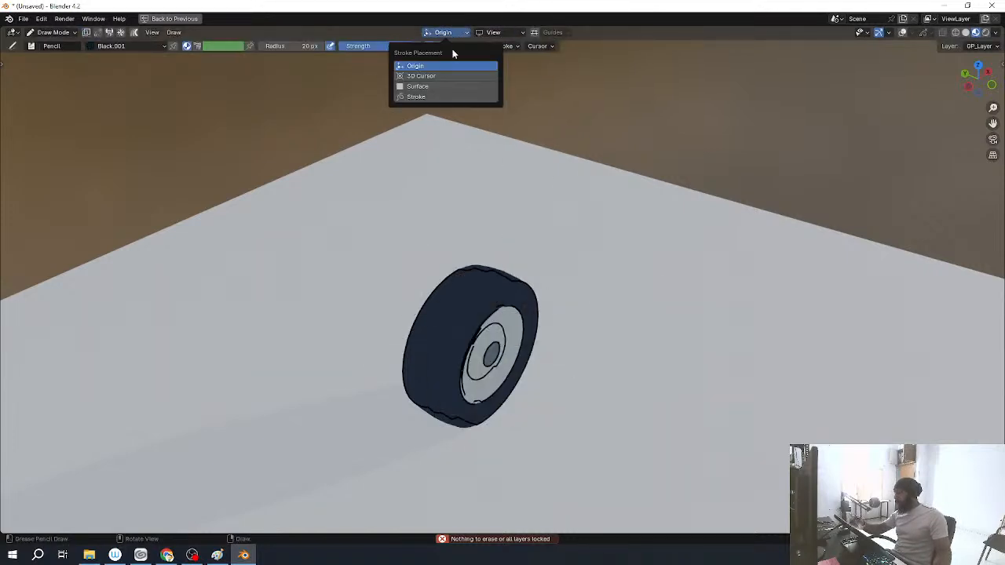
click(453, 87)
middle_drag(531, 359, 521, 321)
Step: Draw a trial zigzag stroke over the tire tread, check it from another angle, and delete it
mouse_move(379, 329)
mouse_down()
mouse_move(382, 386)
mouse_move(424, 329)
mouse_move(432, 382)
mouse_up()
mouse_move(474, 378)
middle_down()
mouse_move(404, 421)
mouse_move(680, 381)
mouse_move(621, 381)
middle_up()
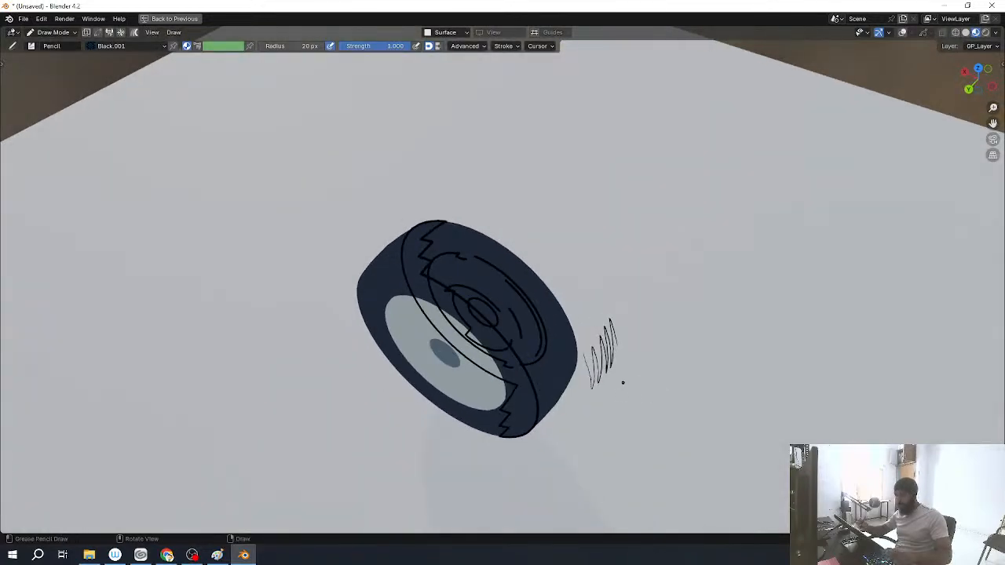
key(KP_0)
mouse_move(543, 400)
middle_down()
mouse_move(581, 421)
mouse_move(351, 363)
middle_up()
key(Tab)
key(x)
click(496, 361)
key(Tab)
Step: Try drawing strokes on the tire tread in perspective and orthographic views, undoing each attempt
scroll(485, 375, up, 2)
mouse_move(375, 268)
mouse_down()
mouse_move(403, 282)
mouse_move(415, 372)
mouse_up()
mouse_move(493, 354)
middle_down()
mouse_move(498, 345)
mouse_move(429, 395)
mouse_move(432, 353)
mouse_move(472, 372)
mouse_move(418, 358)
mouse_move(431, 336)
mouse_move(499, 329)
mouse_move(419, 352)
mouse_move(427, 358)
middle_up()
key(ctrl+z)
key(KP_5)
mouse_move(326, 175)
mouse_down()
mouse_move(346, 197)
mouse_move(363, 340)
mouse_move(493, 352)
mouse_up()
mouse_move(493, 353)
middle_down()
mouse_move(442, 330)
mouse_move(549, 336)
middle_up()
mouse_move(550, 336)
ctrl+middle_down()
mouse_move(565, 380)
mouse_move(555, 315)
ctrl+middle_up()
key(ctrl+z)
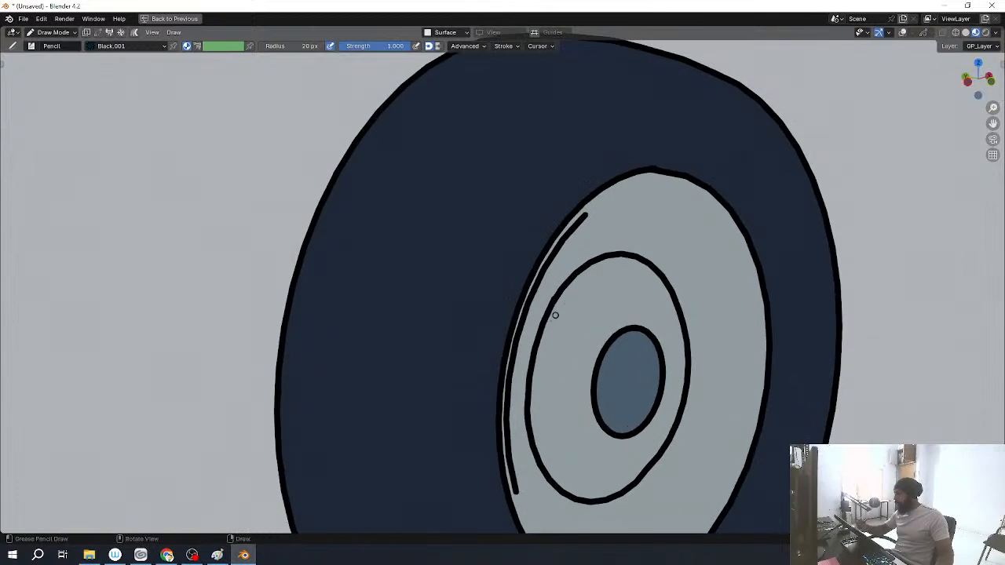
Step: Set the Surface stroke placement offset to 0.05
click(463, 33)
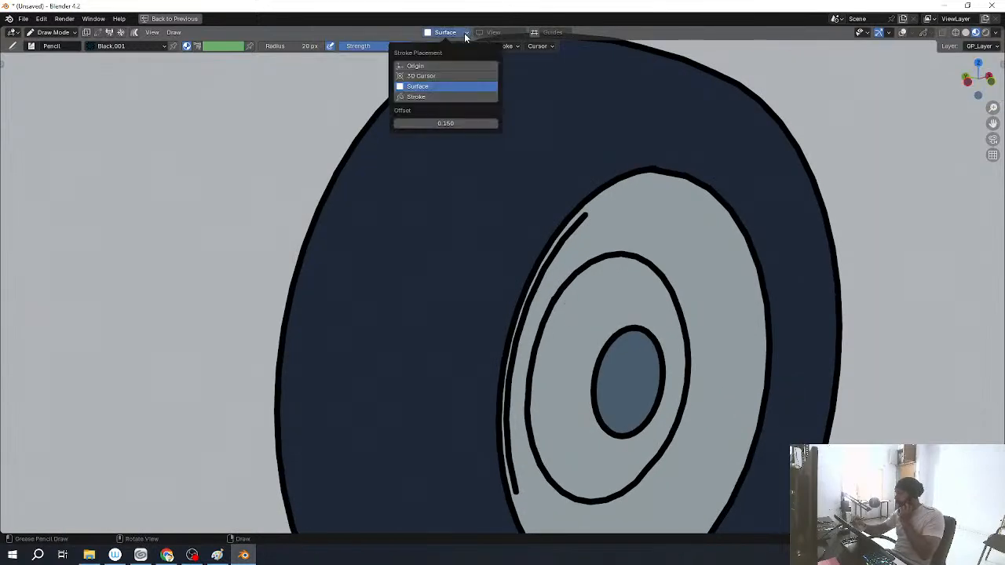
click(462, 123)
text(0.05)
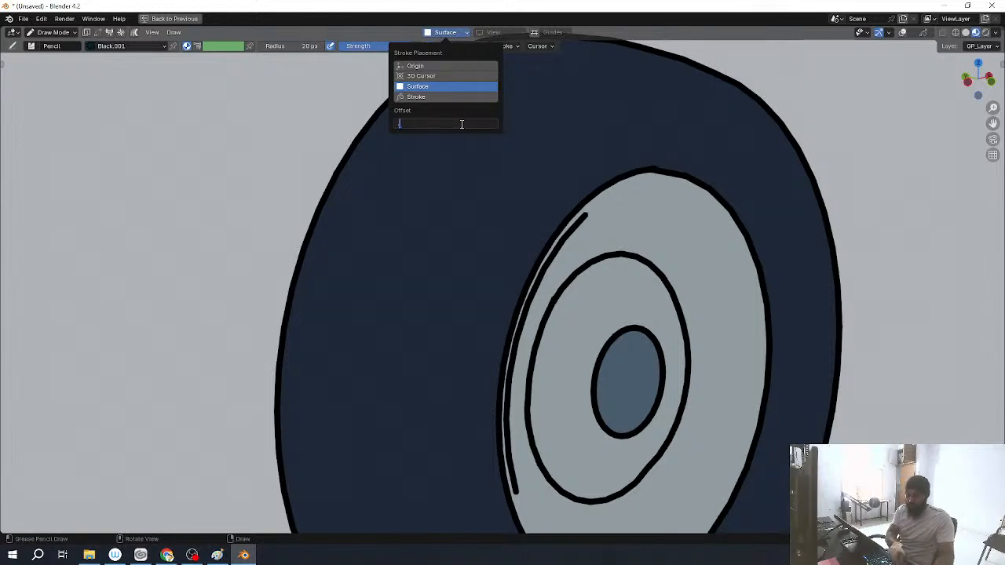
key(Return)
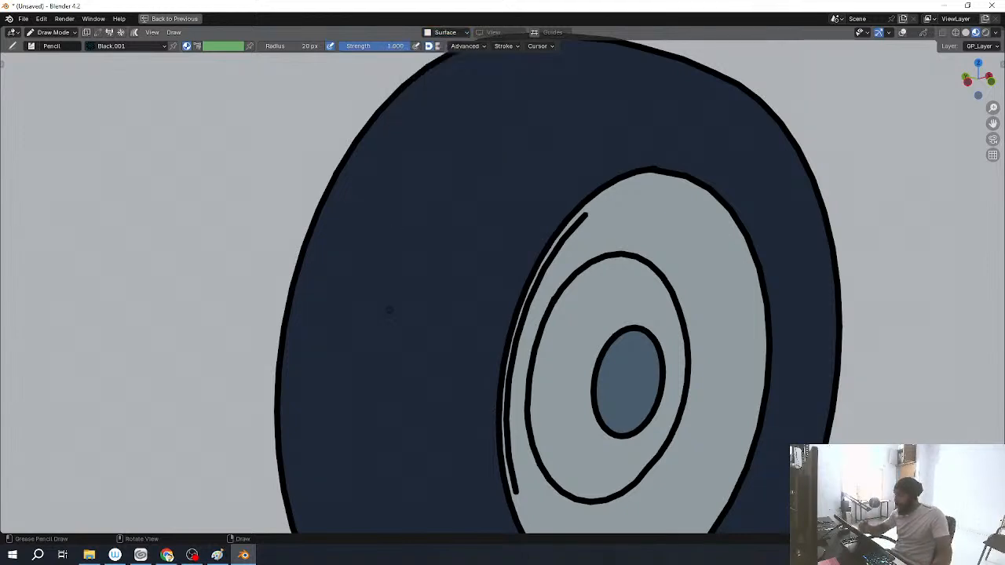
Step: Draw a black trial zigzag stroke across the tire tread and check it from the camera in Object Mode with overlays hidden
mouse_move(300, 336)
mouse_down()
mouse_move(314, 338)
mouse_move(443, 157)
mouse_move(427, 417)
mouse_move(390, 369)
mouse_move(334, 346)
mouse_move(308, 354)
mouse_move(289, 378)
mouse_up()
mouse_move(654, 317)
middle_down()
mouse_move(568, 382)
mouse_move(513, 366)
mouse_move(529, 408)
mouse_move(604, 395)
mouse_move(628, 377)
middle_up()
key(KP_0)
key(ctrl+Tab)
key(alt+shift+z)
ctrl+middle_drag(539, 275, 545, 258)
key(alt+shift+z)
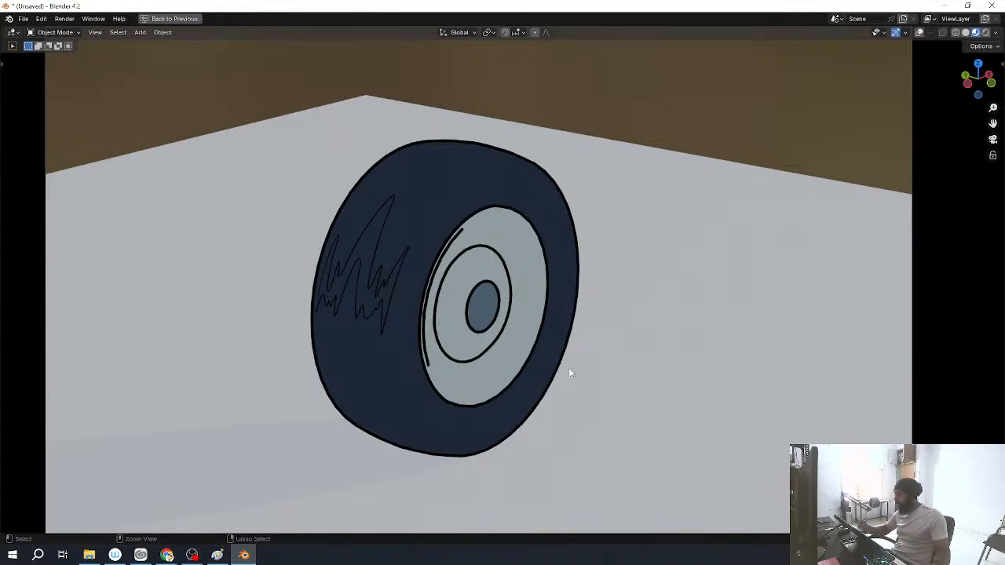
key(ctrl+space)
mouse_move(564, 447)
middle_down()
mouse_move(619, 449)
mouse_move(604, 468)
mouse_move(584, 431)
middle_up()
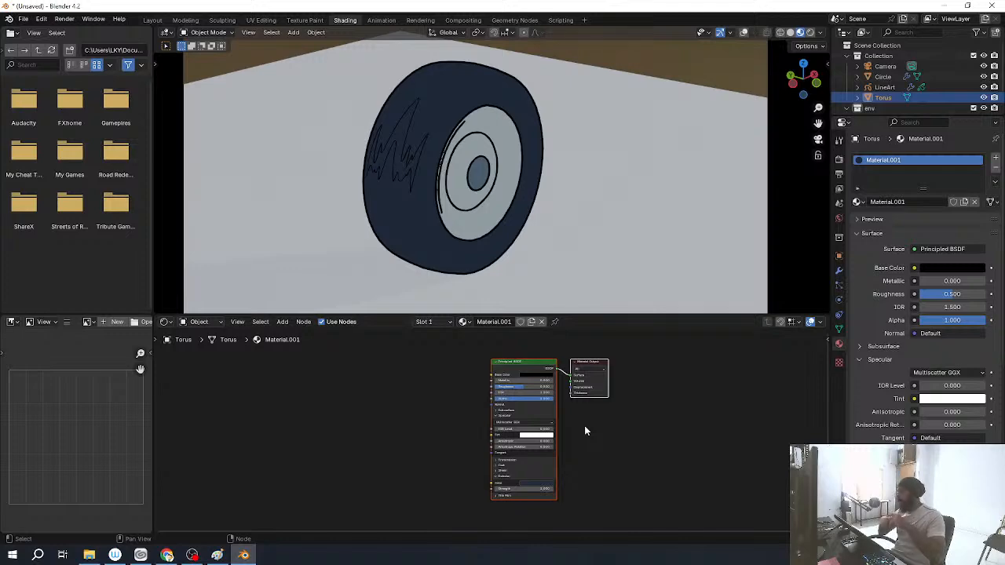
Step: Start a second Blender 4.2 instance and open the recent file post36_comp-1.blend
click(13, 556)
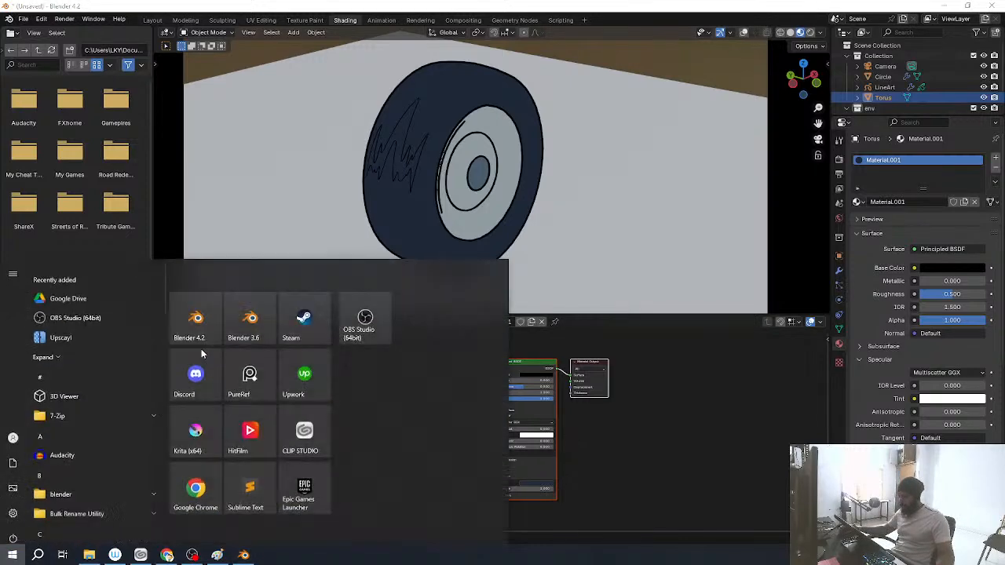
click(198, 338)
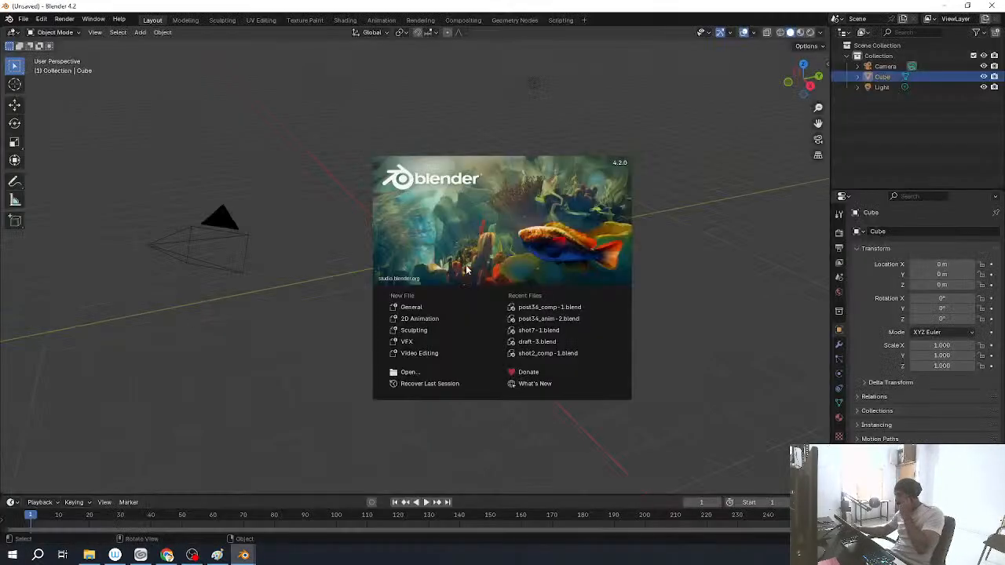
click(579, 307)
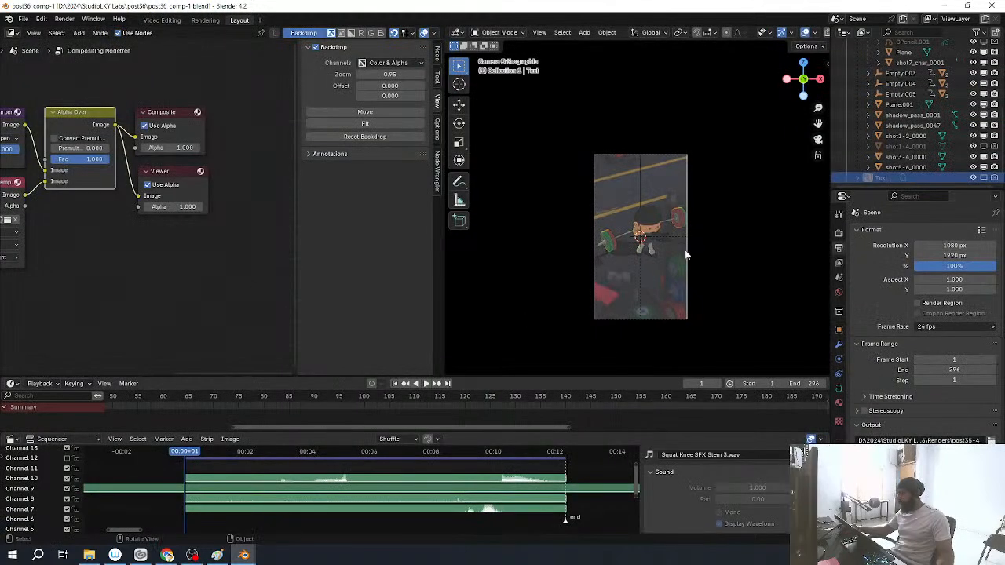
Step: Scrub the reference animation to frame 267, show it with its materials, and select the Plane in front of the character
key(shift+Right)
drag(542, 455, 529, 454)
key(z)
click(693, 207)
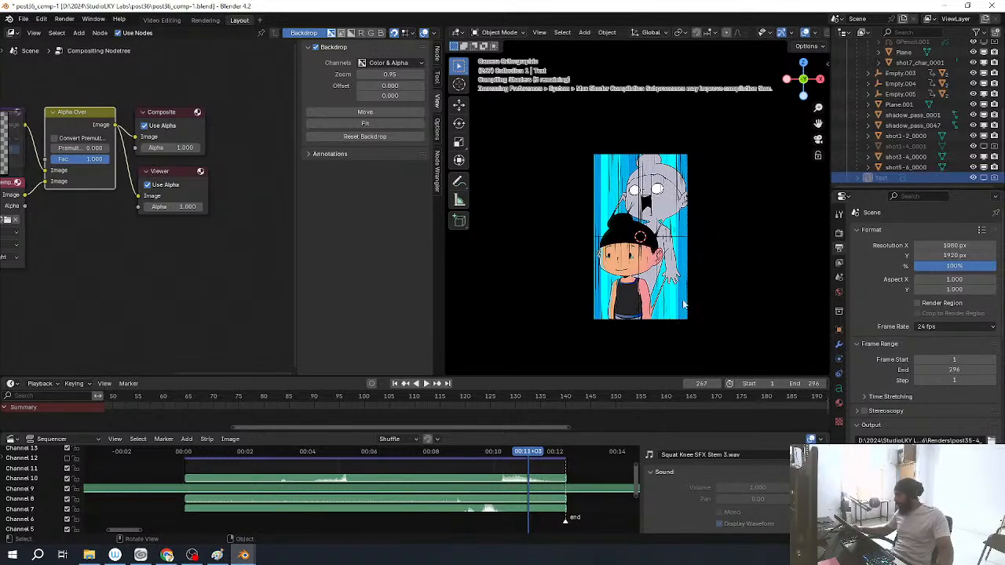
middle_drag(642, 236, 511, 259)
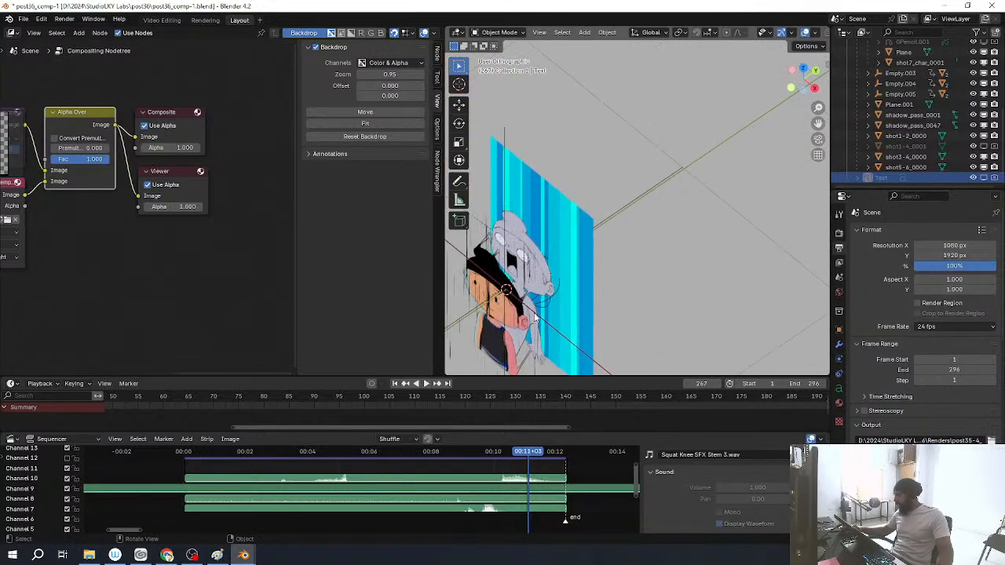
click(586, 291)
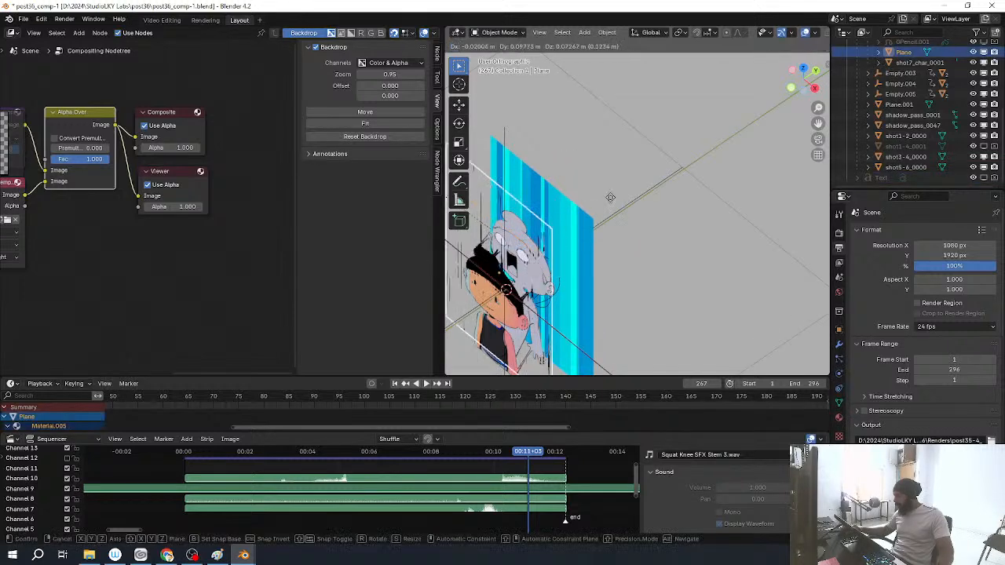
Step: Switch the compositor area to the Shader Editor to show the Plane's Material.005 node tree
key(ctrl+space)
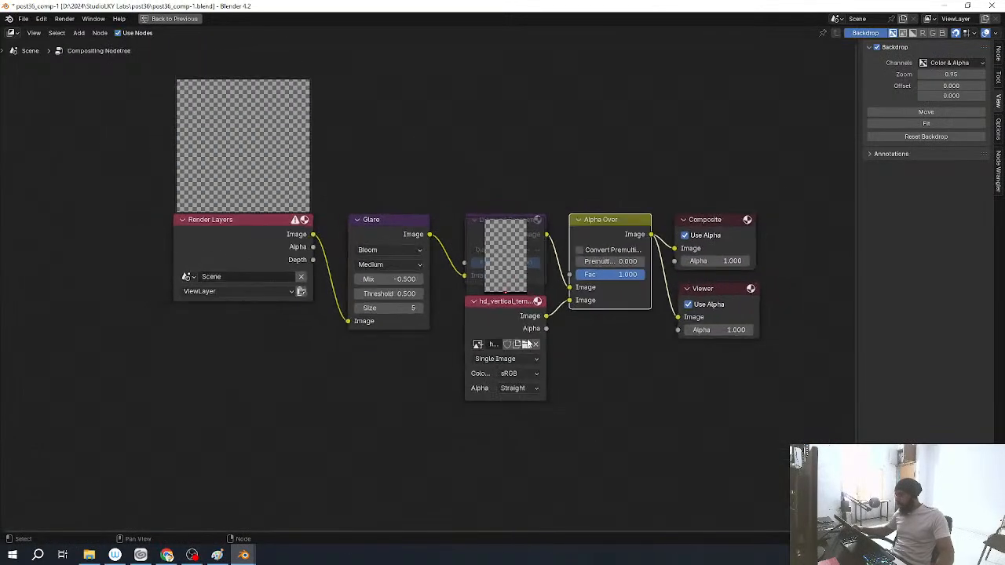
click(11, 33)
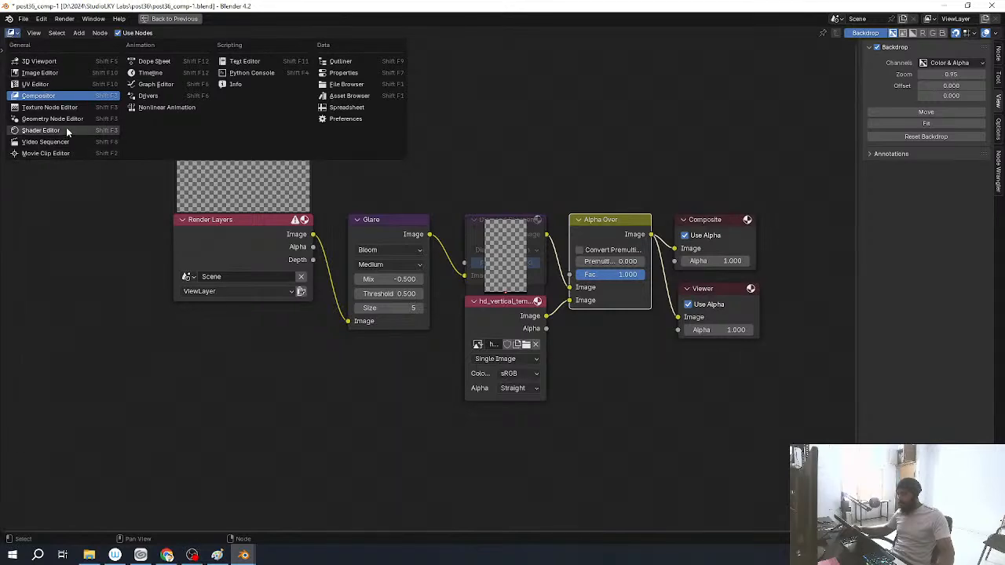
click(67, 131)
scroll(321, 374, down, 5)
middle_drag(520, 304, 449, 293)
middle_drag(265, 364, 310, 366)
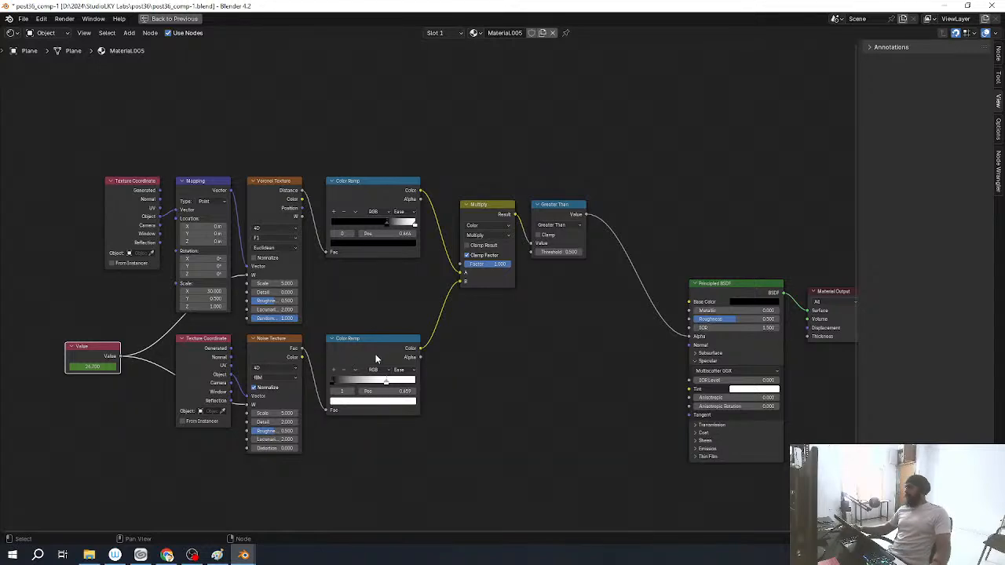
Step: Examine the Voronoi and noise node setup of Material.005, and close the reference project without saving
scroll(401, 368, up, 3)
middle_drag(399, 368, 472, 378)
middle_drag(547, 393, 494, 383)
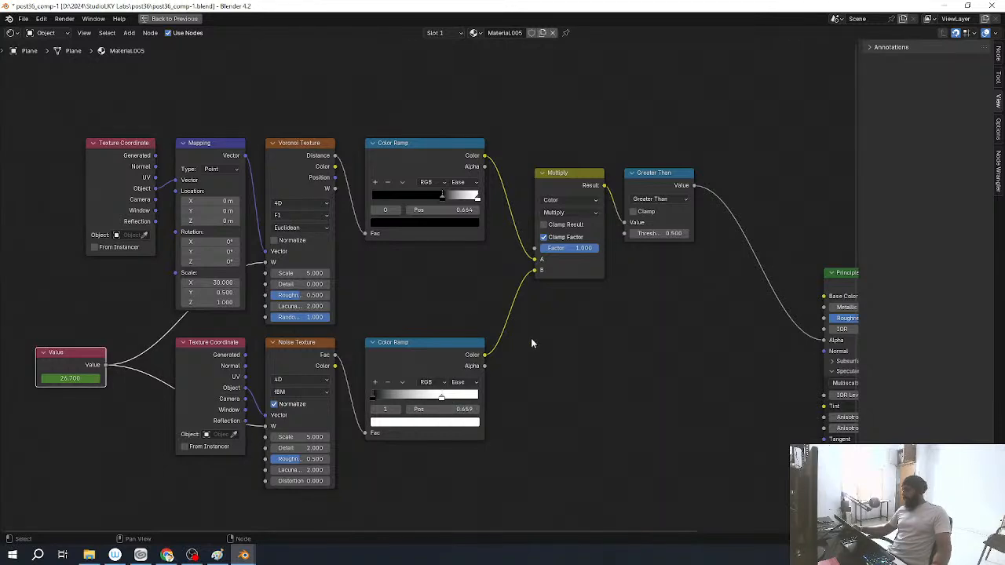
key(ctrl+space)
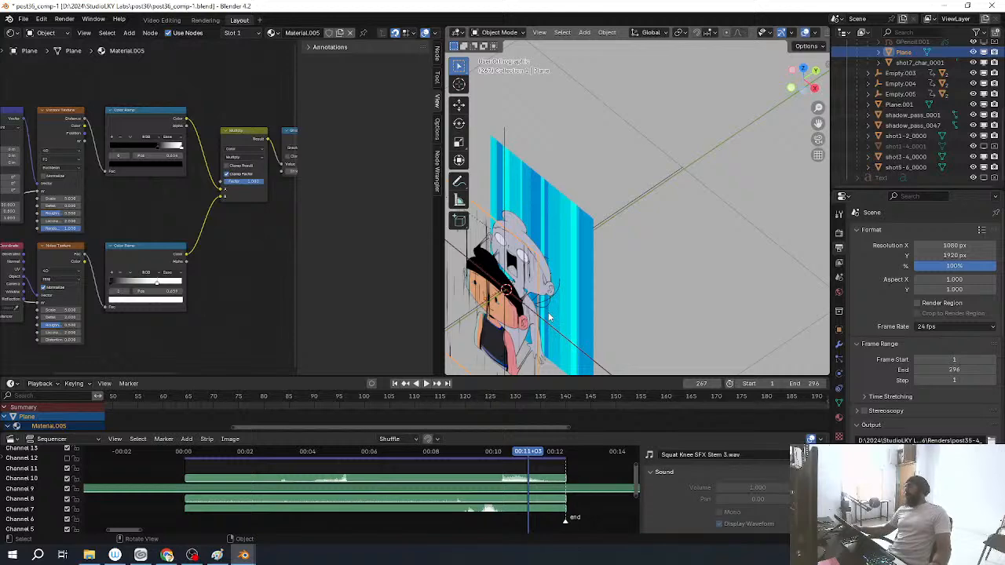
key(n)
middle_drag(219, 249, 292, 242)
scroll(320, 242, down, 2)
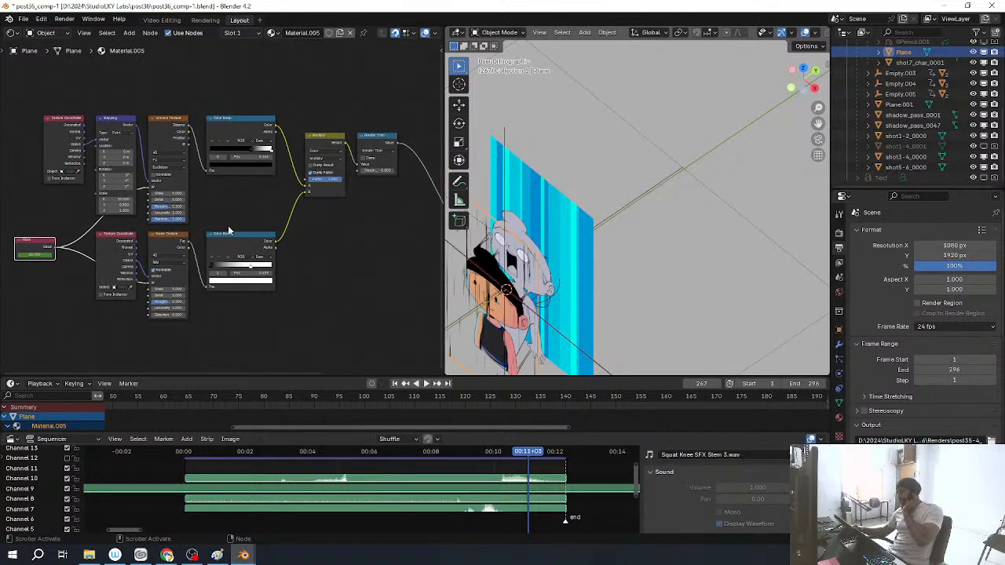
middle_drag(230, 226, 271, 206)
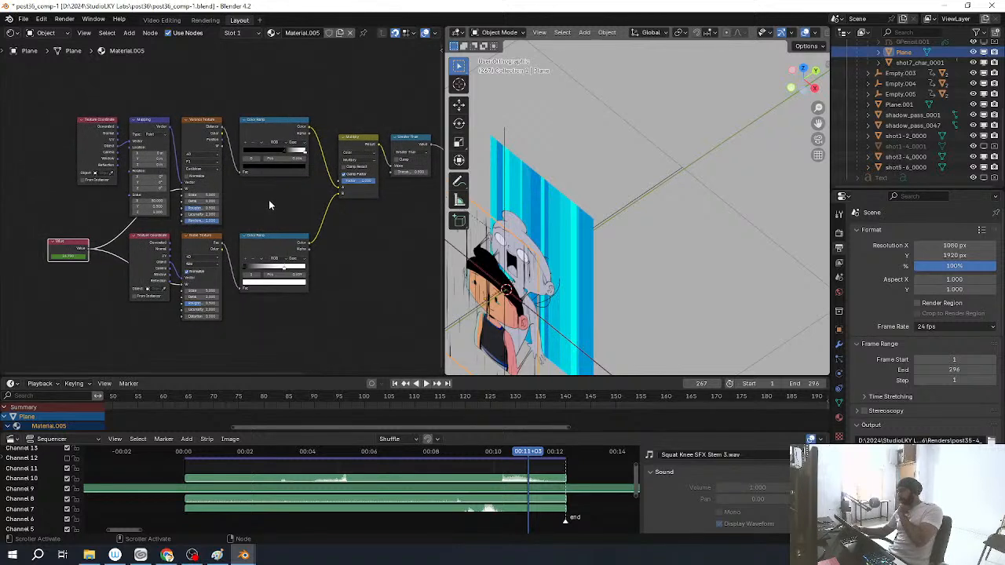
click(991, 5)
click(523, 297)
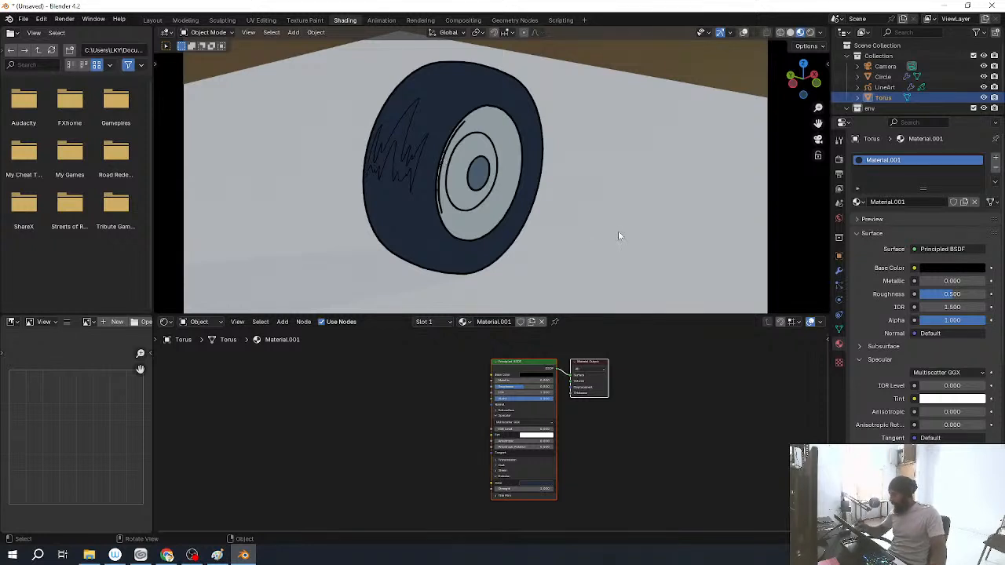
Step: Select the zigzag Grease Pencil object on the tire and delete all its strokes in Edit Mode
middle_drag(618, 231, 613, 250)
scroll(576, 236, up, 5)
shift+middle_drag(542, 168, 554, 270)
scroll(552, 270, up, 2)
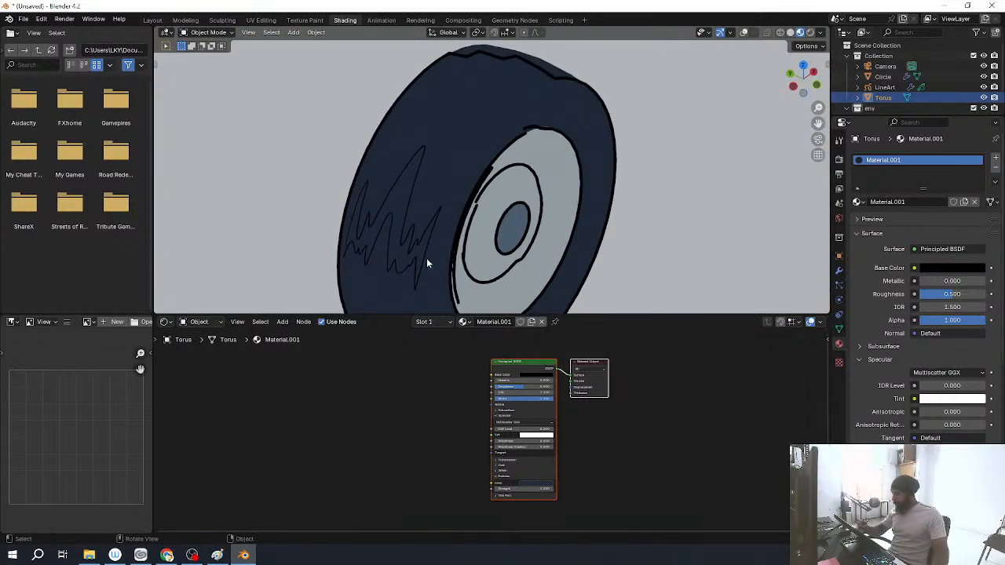
click(444, 253)
key(z)
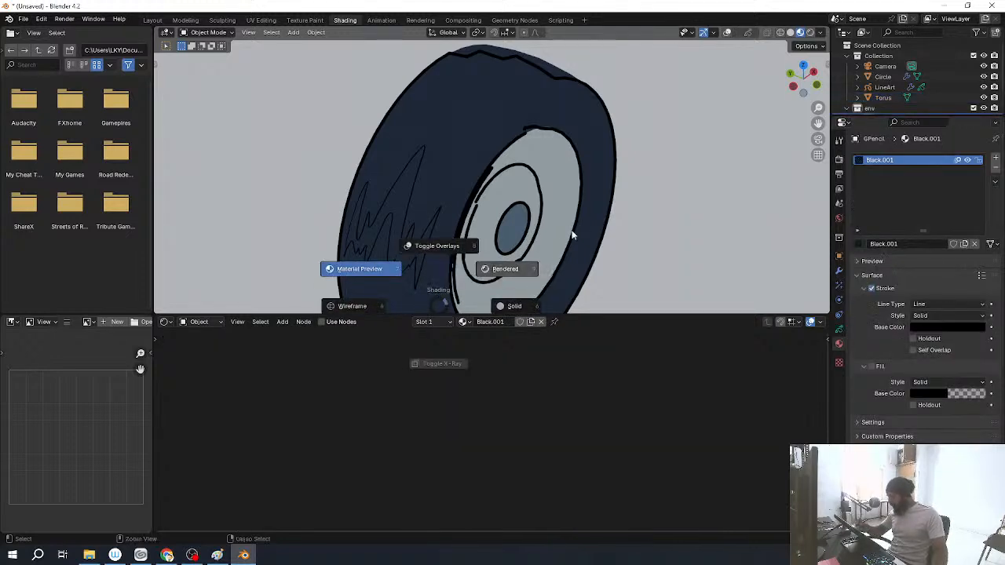
key(Escape)
key(ctrl+space)
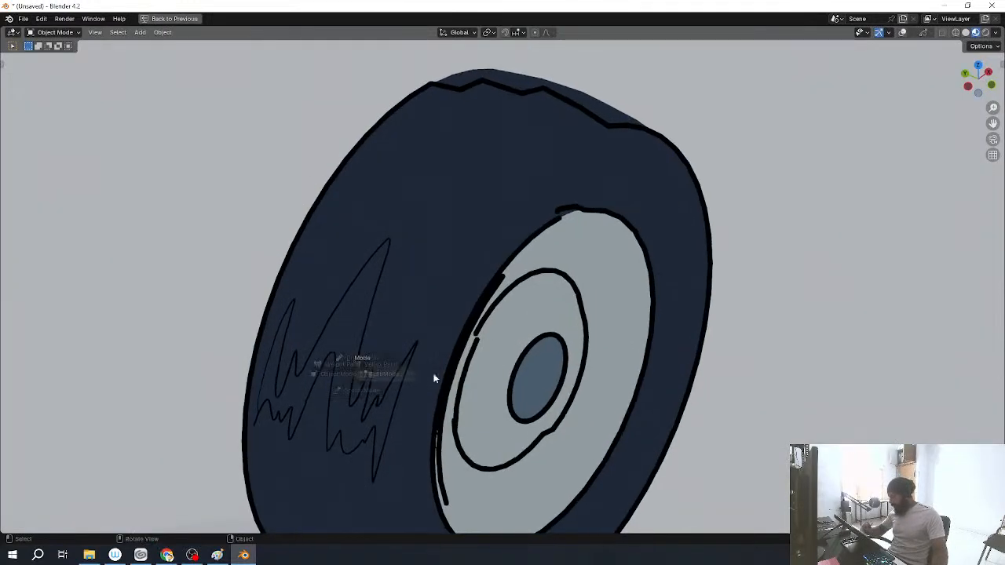
key(Tab)
middle_drag(439, 365, 474, 341)
key(a)
key(x)
click(472, 346)
Step: Restore the full workspace layout and put the GPencil object in Draw Mode
key(ctrl+Tab)
click(476, 246)
key(ctrl+space)
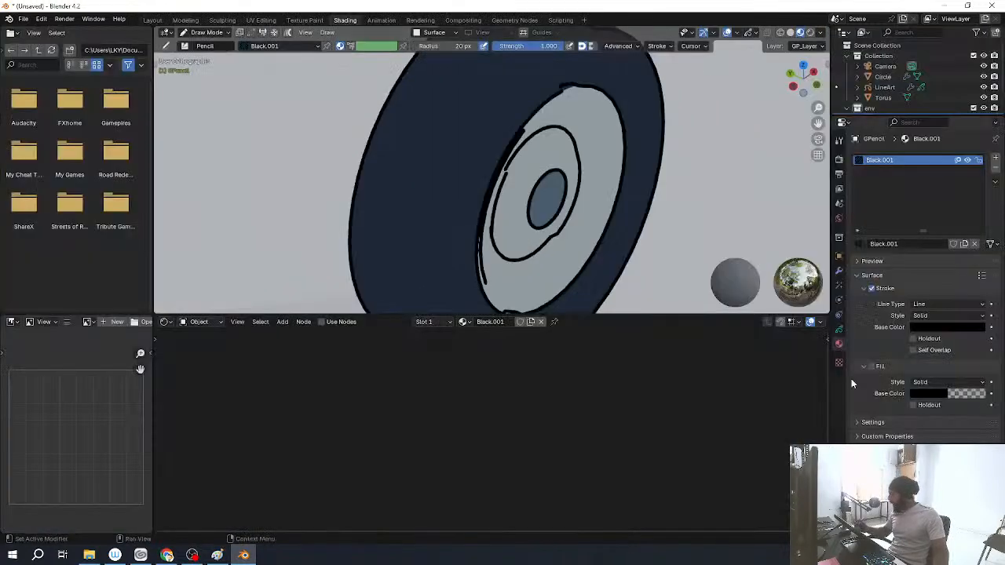
middle_drag(668, 256, 651, 240)
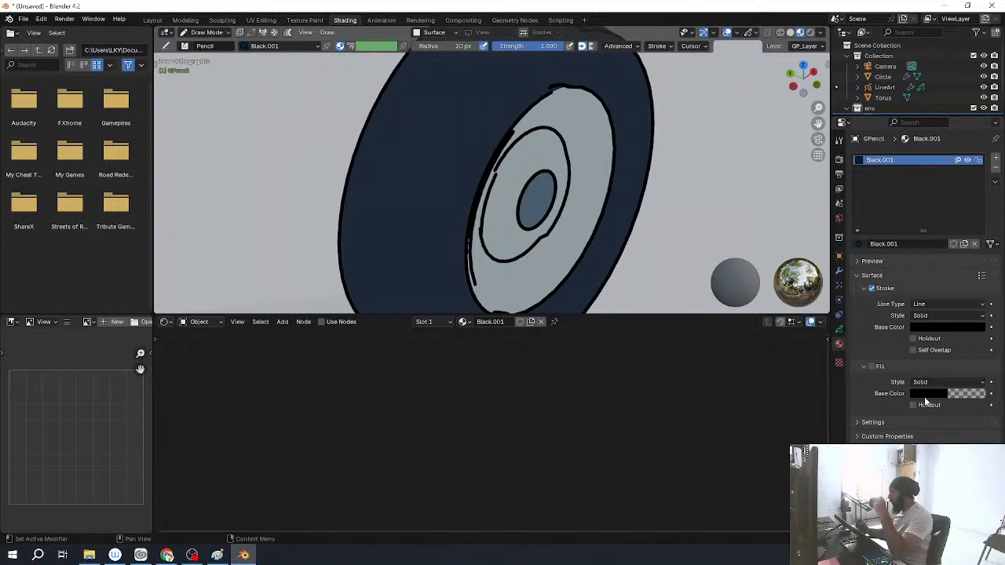
key(ctrl+Tab)
click(396, 208)
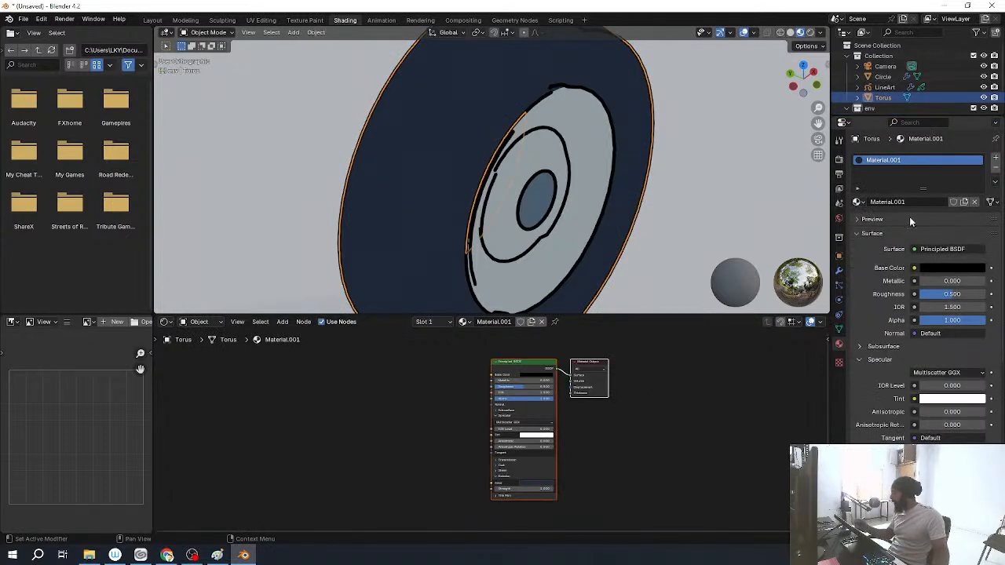
scroll(911, 79, down, 2)
click(906, 95)
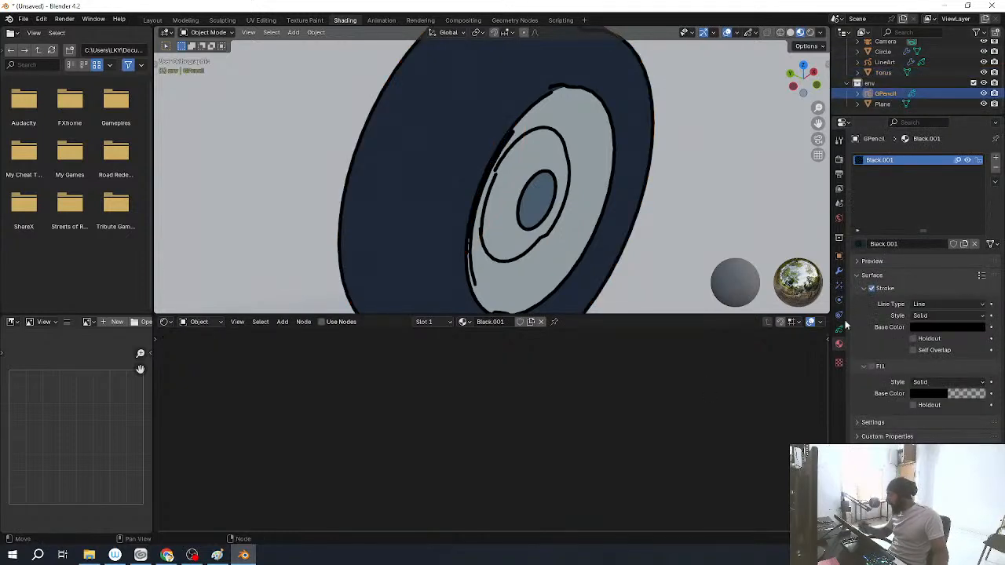
key(ctrl+Tab)
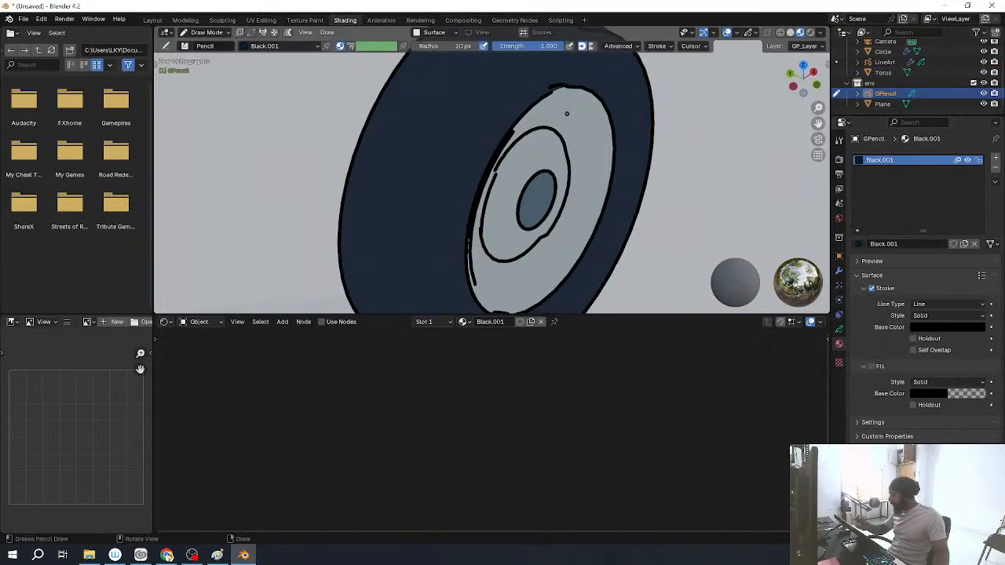
Step: Disable Stroke and enable Fill on the Black.001 material, with a fully opaque white fill color
click(881, 289)
click(872, 288)
click(871, 301)
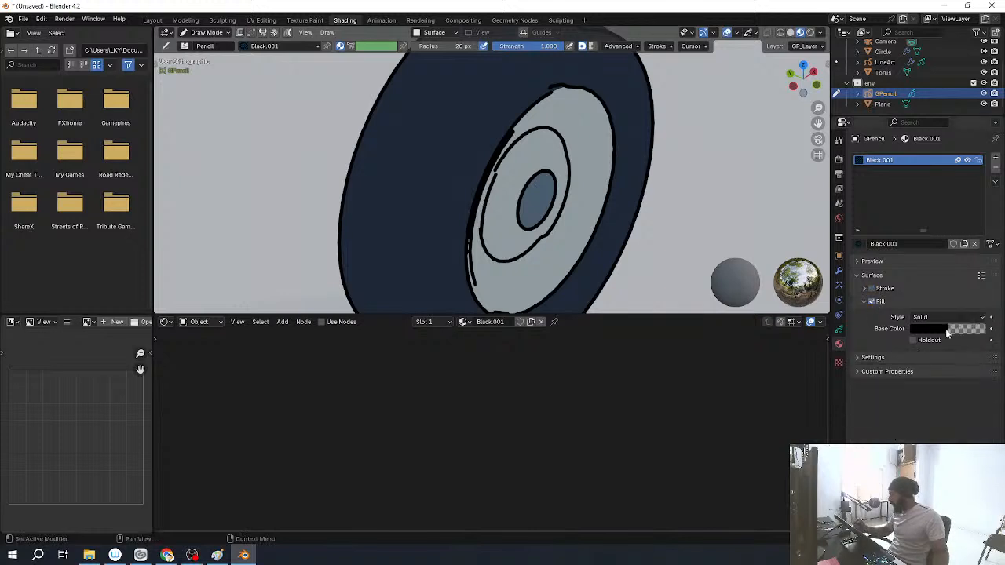
click(957, 329)
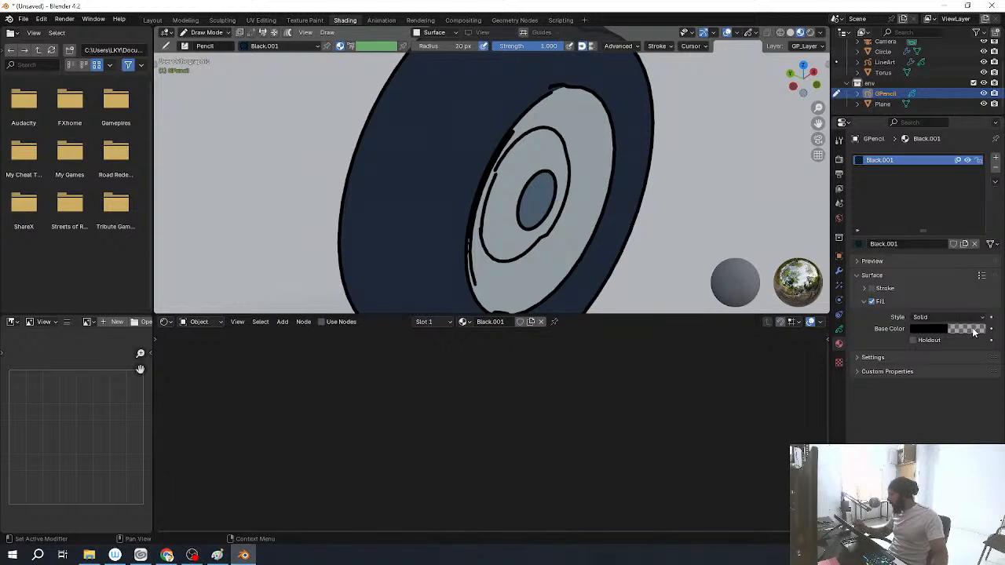
click(974, 332)
drag(949, 313, 969, 313)
drag(972, 208, 976, 164)
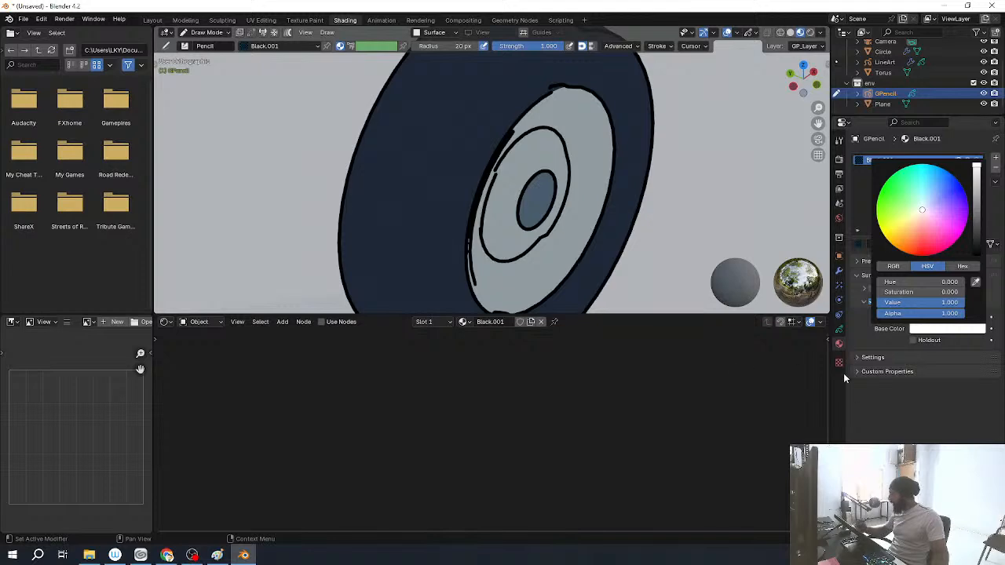
Step: Draw a filled white zigzag highlight on the tire tread in the maximized viewport
middle_drag(603, 265, 646, 252)
key(ctrl+space)
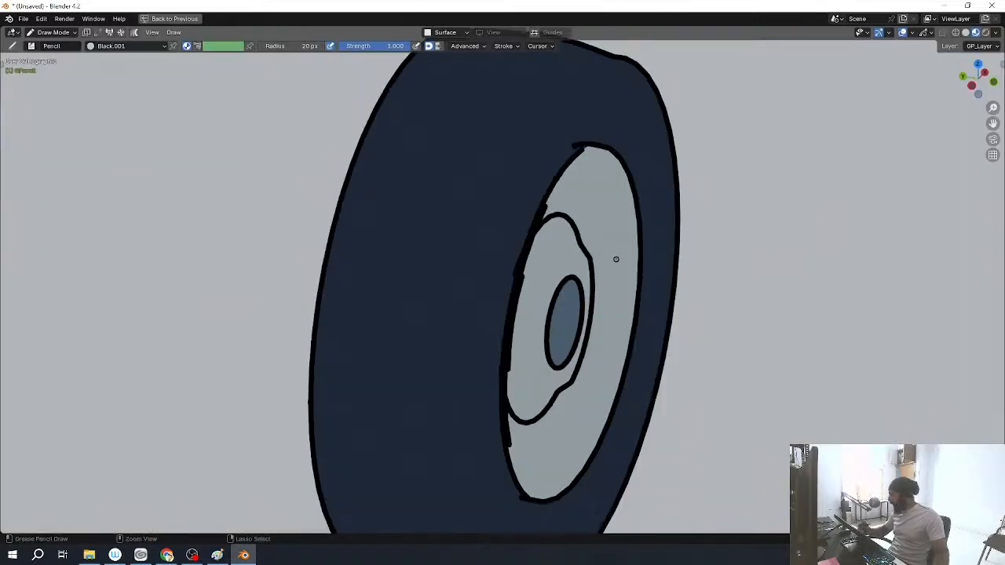
middle_drag(611, 340, 629, 366)
ctrl+middle_drag(629, 366, 659, 356)
mouse_move(294, 305)
mouse_down()
mouse_move(320, 226)
mouse_move(345, 255)
mouse_move(406, 269)
mouse_move(414, 300)
mouse_move(562, 146)
mouse_move(488, 439)
mouse_move(492, 385)
mouse_move(472, 408)
mouse_move(420, 338)
mouse_move(388, 324)
mouse_move(369, 265)
mouse_move(322, 339)
mouse_move(311, 296)
mouse_move(291, 308)
mouse_up()
ctrl+middle_drag(634, 169, 641, 327)
key(KP_0)
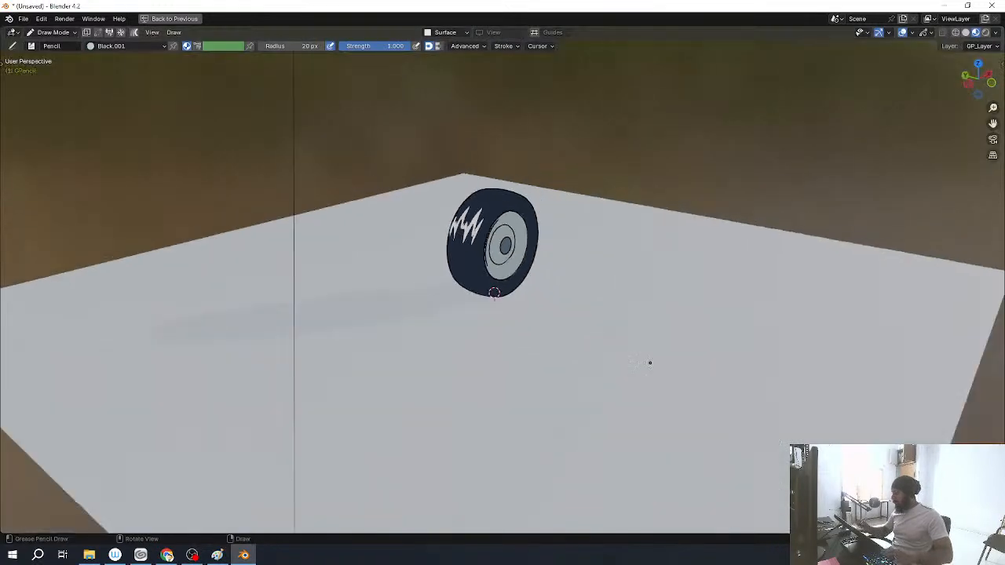
Step: Inspect the white zigzag highlight on the tire from several angles and through the camera
shift+middle_drag(660, 388, 701, 398)
mouse_move(599, 433)
middle_down()
mouse_move(635, 397)
mouse_move(613, 447)
middle_up()
ctrl+middle_drag(560, 369, 561, 243)
middle_drag(532, 242, 558, 508)
ctrl+middle_drag(557, 508, 558, 440)
middle_drag(502, 330, 602, 511)
key(KP_0)
shift+middle_drag(640, 295, 668, 288)
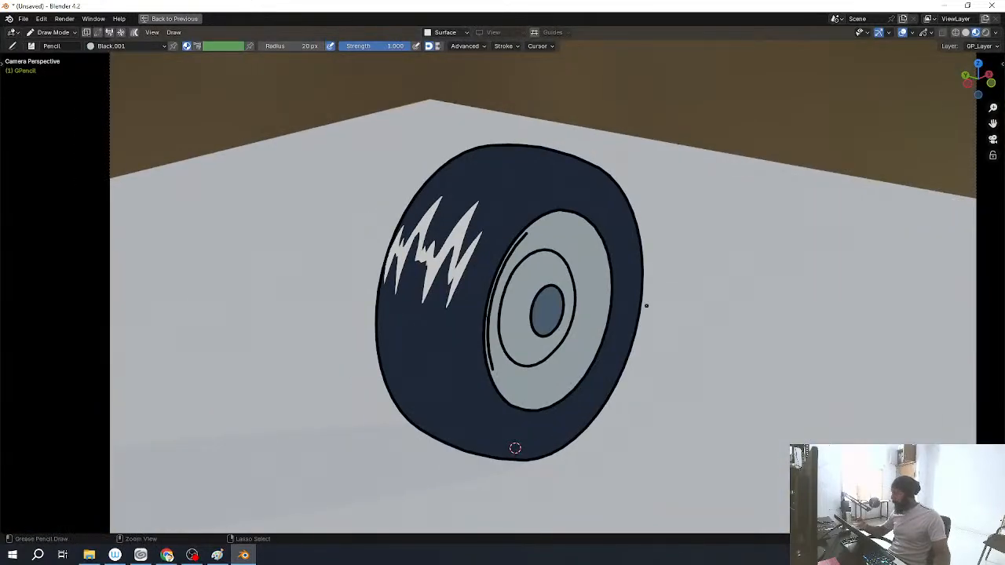
Step: Split the Shader Editor area, turn its lower part into a Timeline, and advance to frame 2
key(ctrl+space)
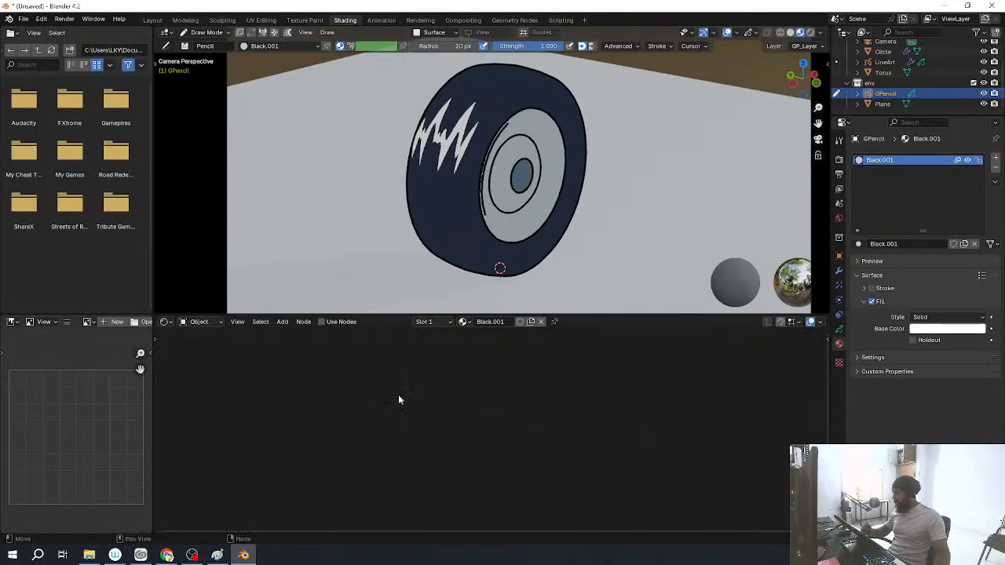
drag(154, 532, 168, 441)
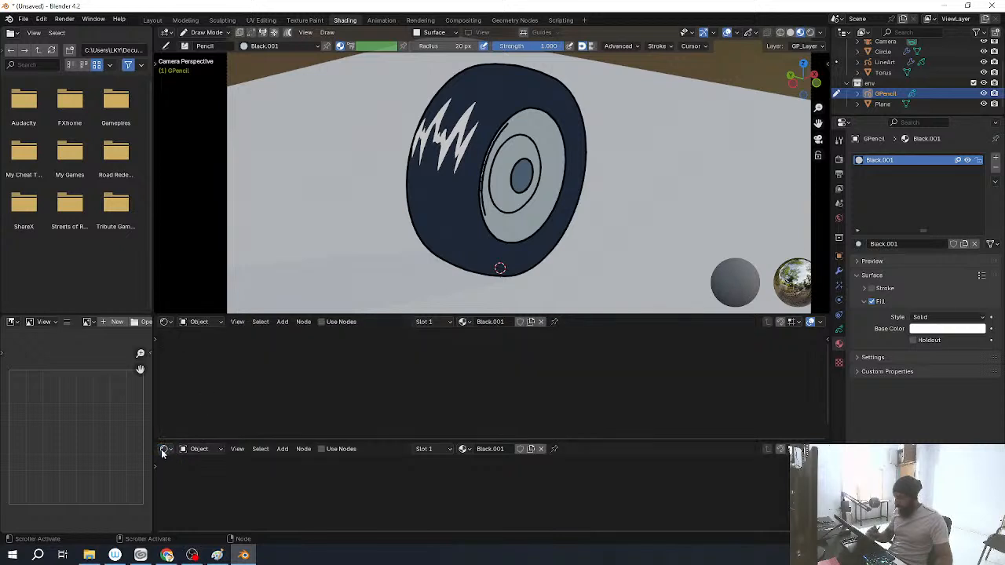
click(164, 449)
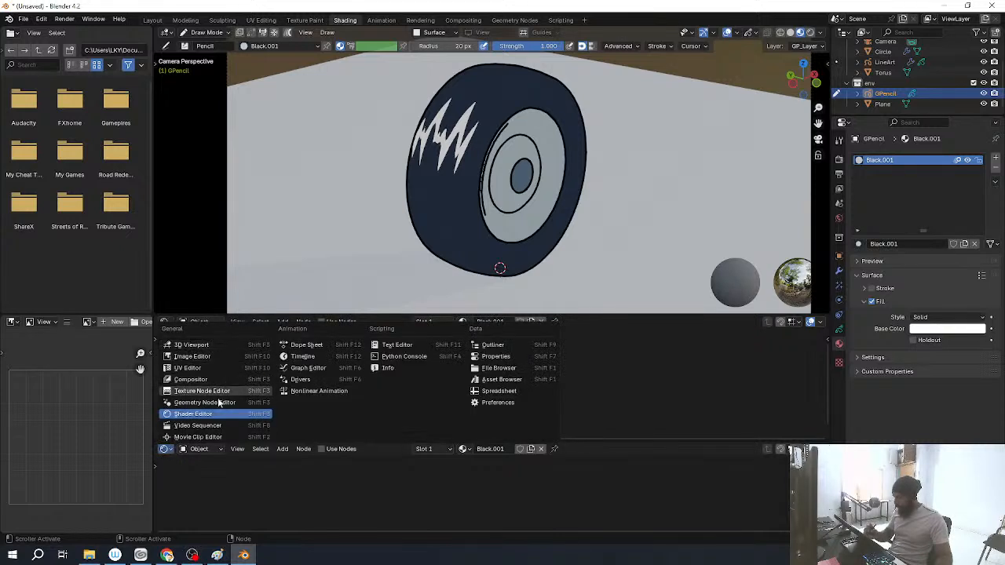
click(326, 356)
key(Right)
middle_drag(267, 503, 624, 505)
ctrl+middle_drag(624, 504, 437, 505)
middle_drag(341, 463, 477, 463)
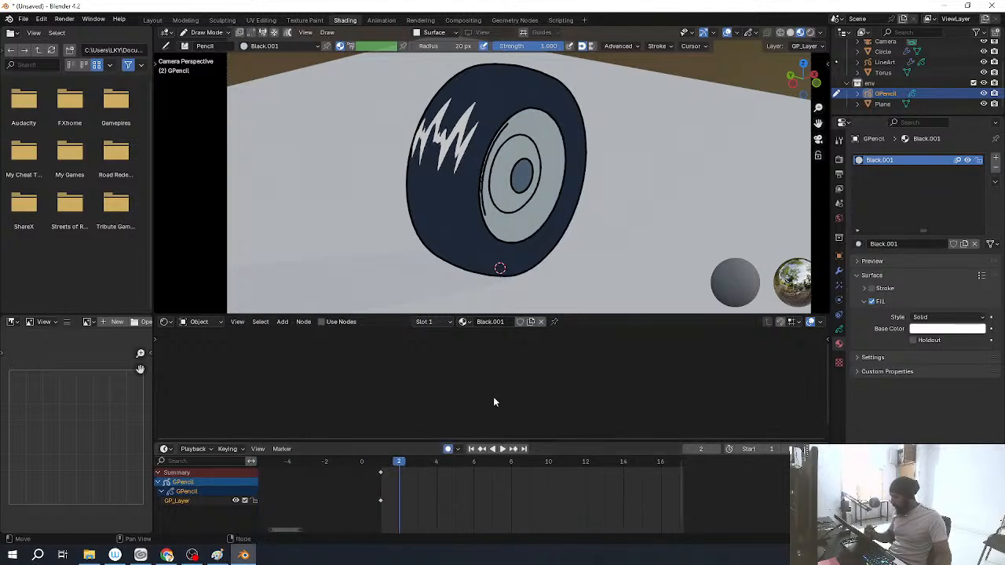
Step: Clear the tread zigzag from frame 2 and enable Onion Skin for the GPencil object
key(ctrl+space)
ctrl+middle_drag(536, 271, 482, 191)
shift+middle_drag(482, 191, 589, 298)
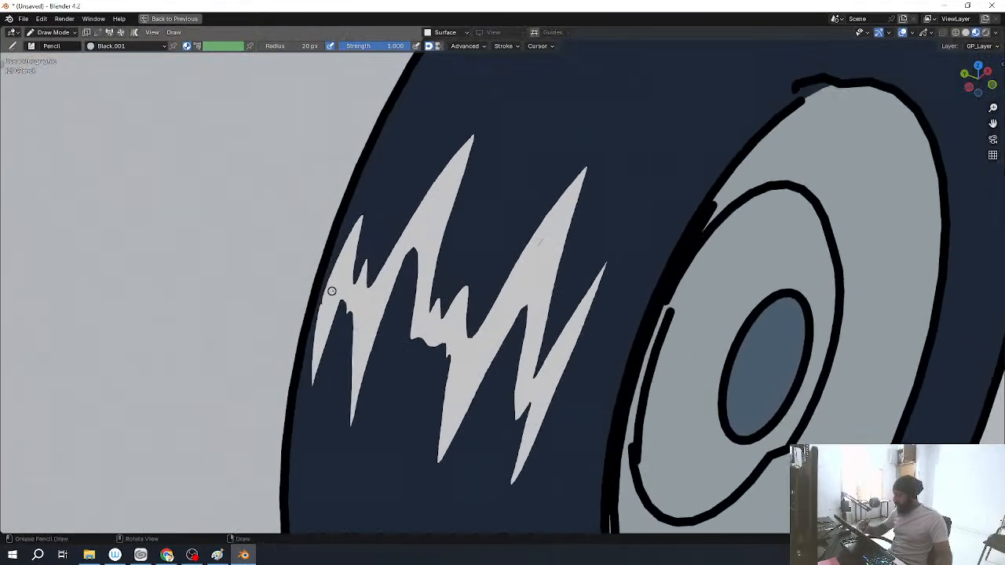
key(Left)
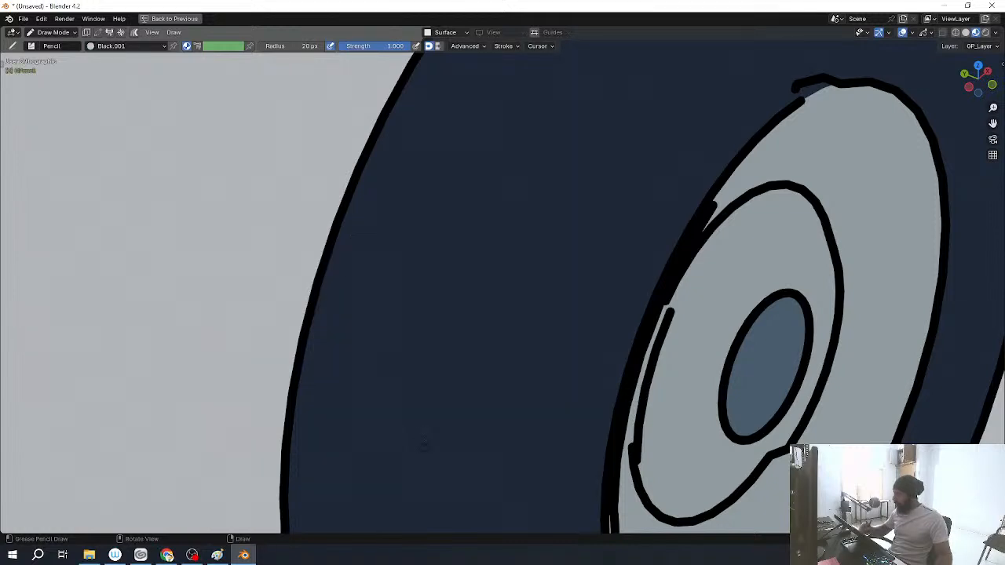
key(ctrl+space)
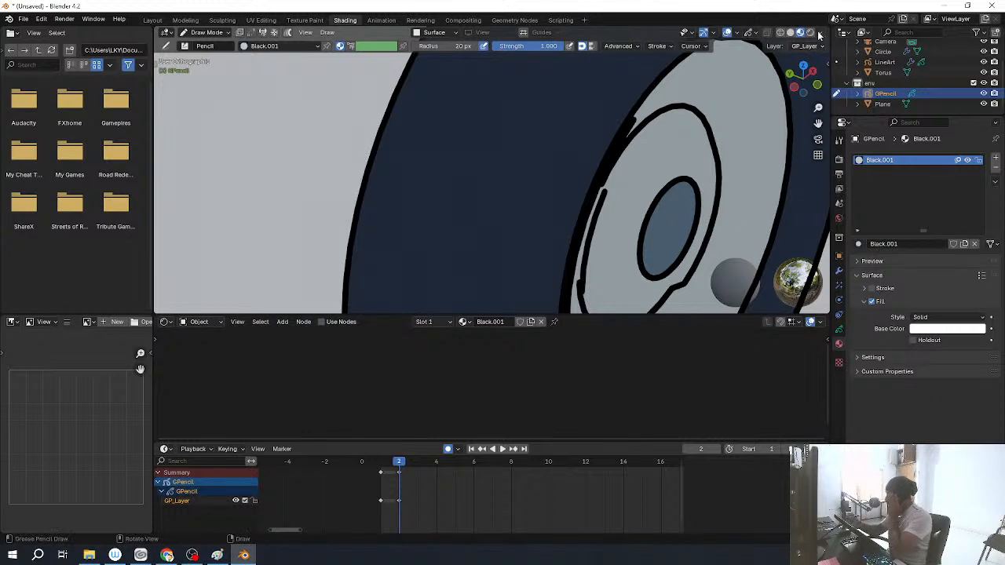
click(752, 34)
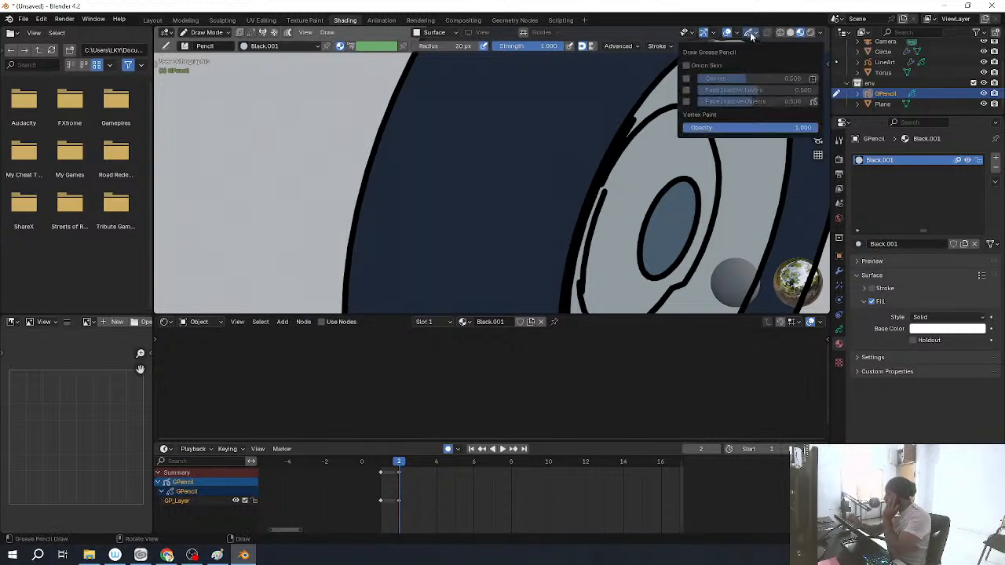
click(687, 65)
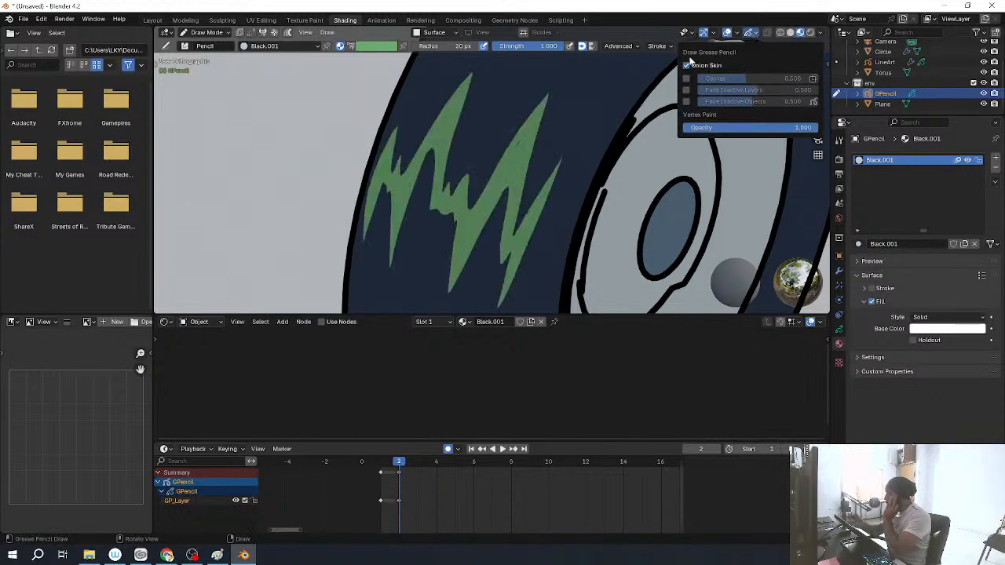
Step: Draw a second filled white zigzag on frame 2 over the onion-skinned highlight in the maximized viewport
key(ctrl+space)
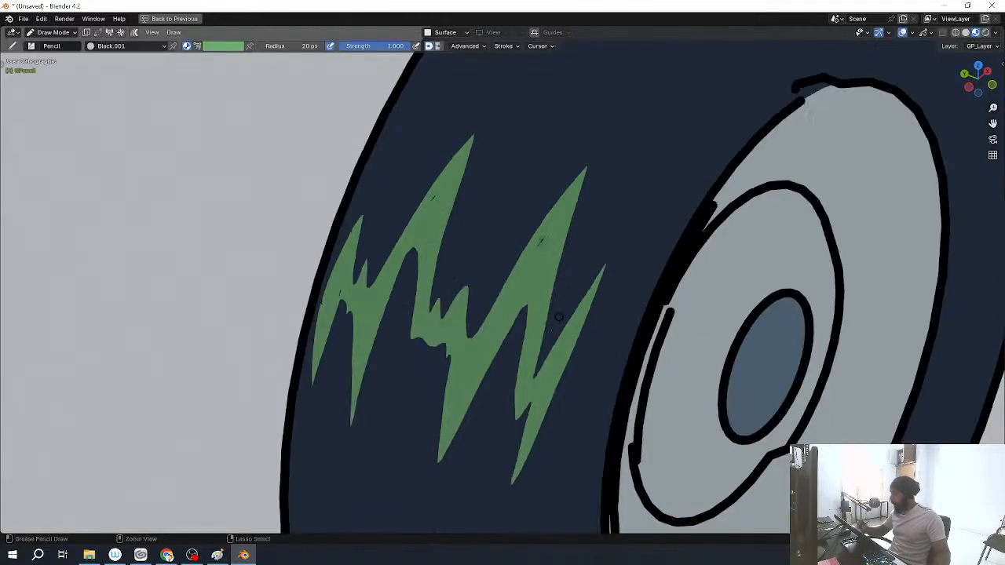
mouse_move(318, 306)
mouse_down()
mouse_move(402, 294)
mouse_move(424, 244)
mouse_move(409, 227)
mouse_up()
mouse_move(514, 153)
mouse_down()
mouse_move(542, 259)
mouse_move(594, 269)
mouse_move(554, 396)
mouse_move(424, 353)
mouse_move(377, 375)
mouse_move(322, 311)
mouse_up()
mouse_move(377, 377)
mouse_down()
mouse_move(333, 311)
mouse_move(306, 358)
mouse_move(317, 310)
mouse_up()
scroll(603, 435, down, 4)
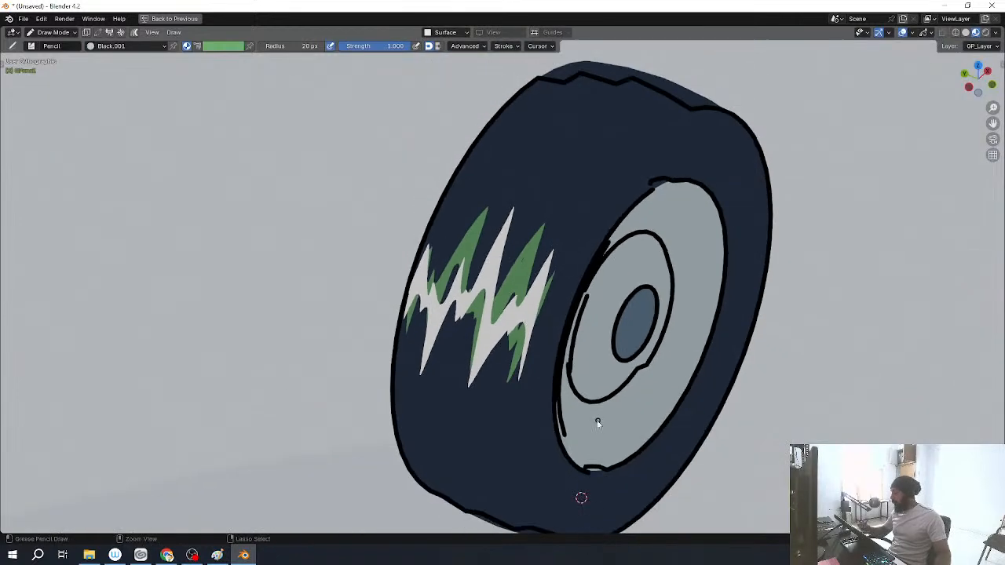
Step: Draw a third filled white zigzag highlight on the tire tread on frame 3, undoing and redrawing the first attempt
key(ctrl+space)
click(416, 464)
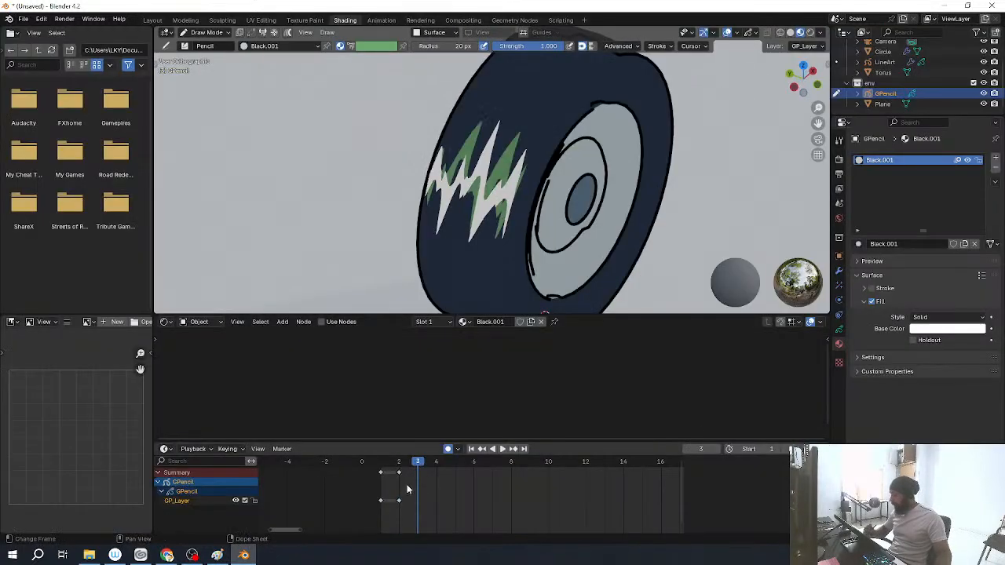
key(ctrl+space)
scroll(552, 271, up, 3)
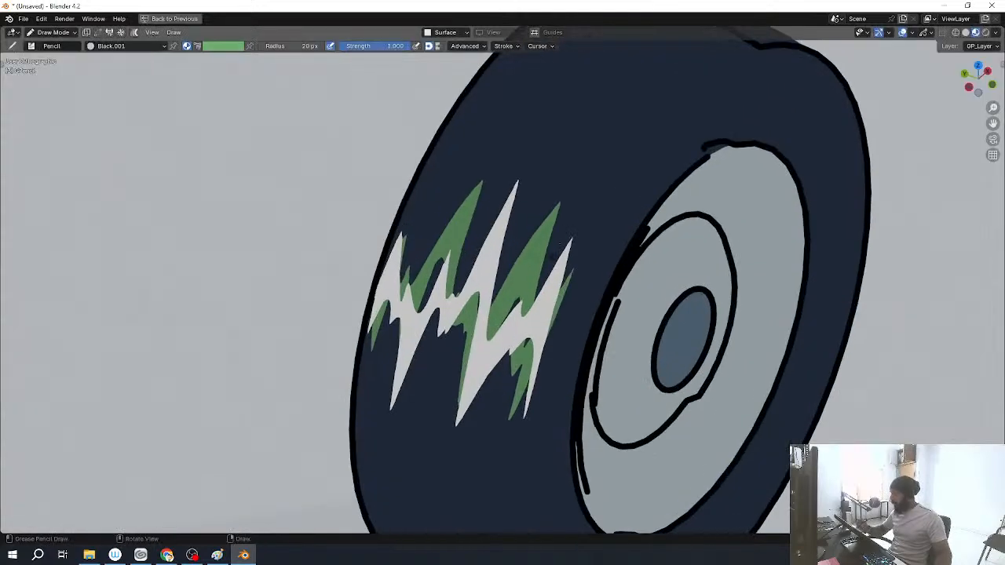
key(Right)
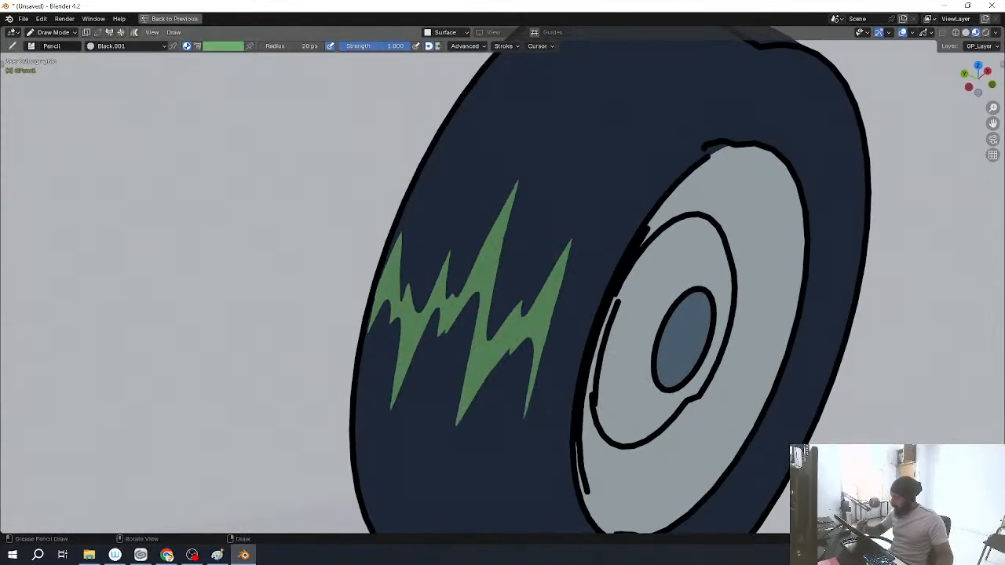
mouse_move(407, 269)
mouse_down()
mouse_move(425, 216)
mouse_move(447, 267)
mouse_move(481, 226)
mouse_move(485, 298)
mouse_move(548, 232)
mouse_move(554, 259)
mouse_move(520, 377)
mouse_up()
mouse_move(508, 343)
mouse_down()
mouse_move(433, 419)
mouse_move(421, 333)
mouse_move(399, 289)
mouse_move(588, 246)
mouse_up()
middle_drag(563, 397, 542, 361)
key(ctrl+z)
mouse_move(364, 283)
mouse_down()
mouse_move(421, 223)
mouse_move(456, 232)
mouse_move(488, 267)
mouse_move(541, 271)
mouse_move(573, 220)
mouse_move(551, 369)
mouse_move(556, 420)
mouse_move(462, 354)
mouse_move(428, 350)
mouse_move(361, 402)
mouse_up()
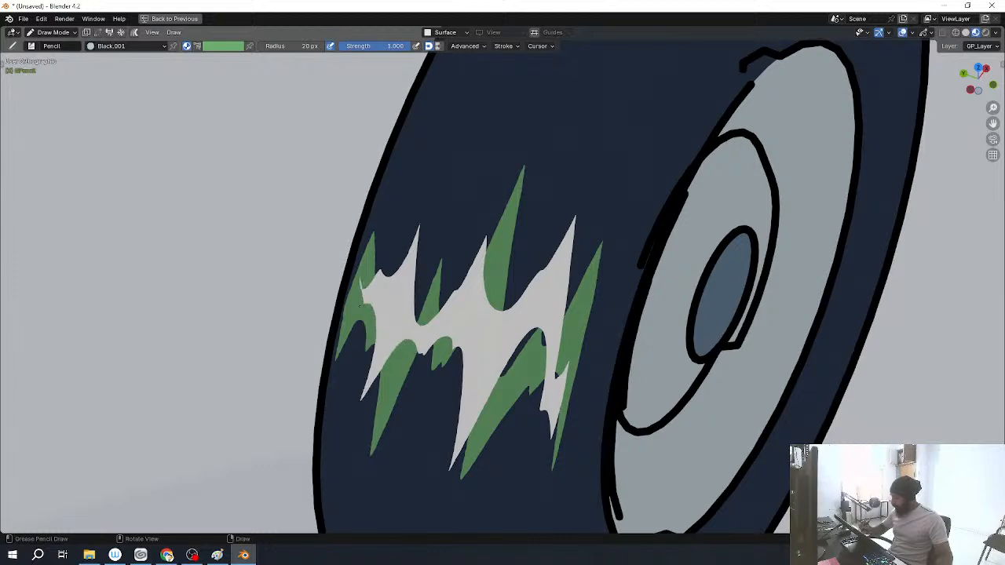
Step: Restore the full layout, return GPencil to Object Mode, and view the wheel through the camera with overlays hidden
key(ctrl+space)
middle_drag(681, 260, 700, 213)
key(ctrl+Tab)
click(530, 231)
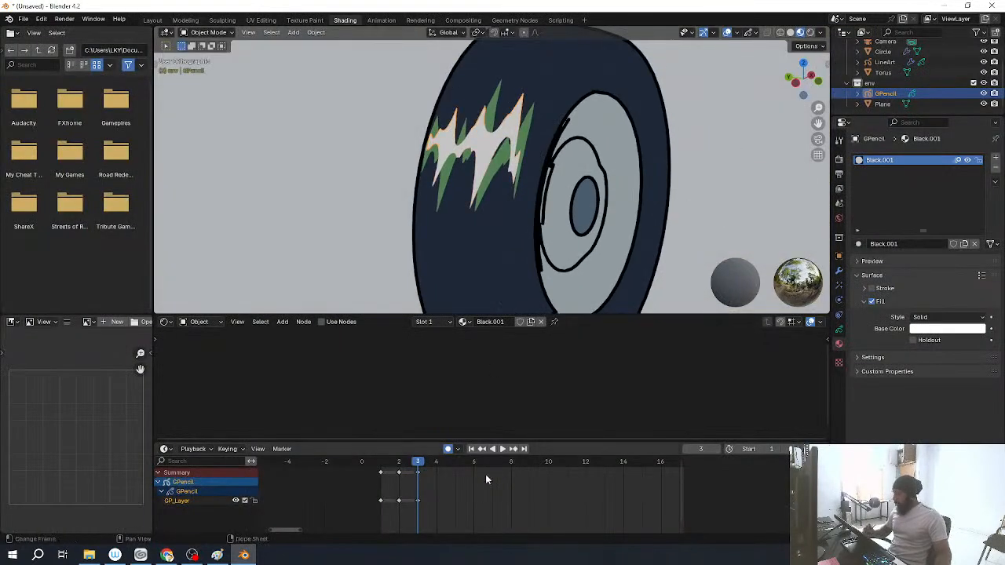
key(KP_0)
key(shift+alt+z)
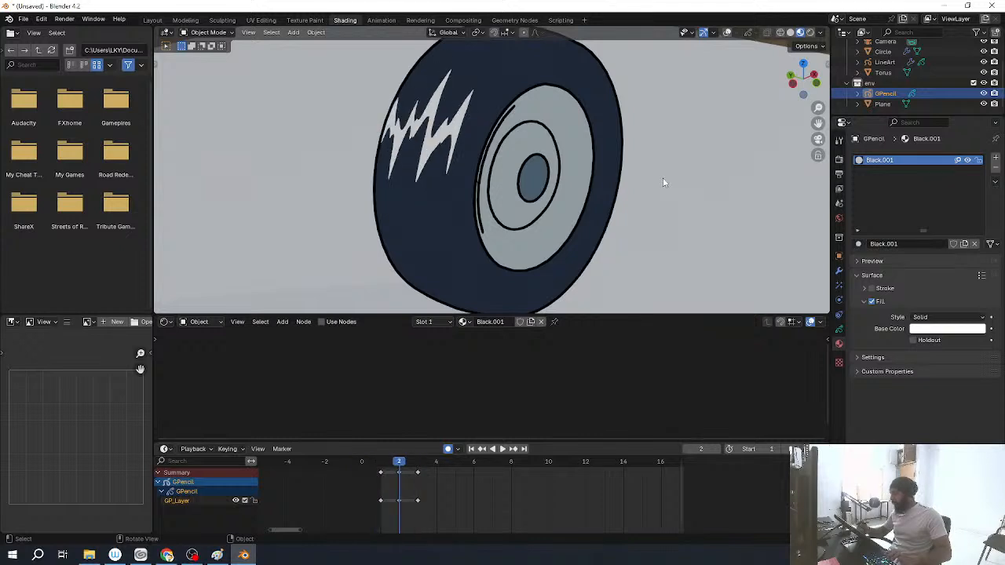
Step: Step back and forth through the three highlight drawings and select all their keyframes
key(Left)
key(Left)
key(Right)
key(Right)
key(Right)
drag(461, 486, 374, 515)
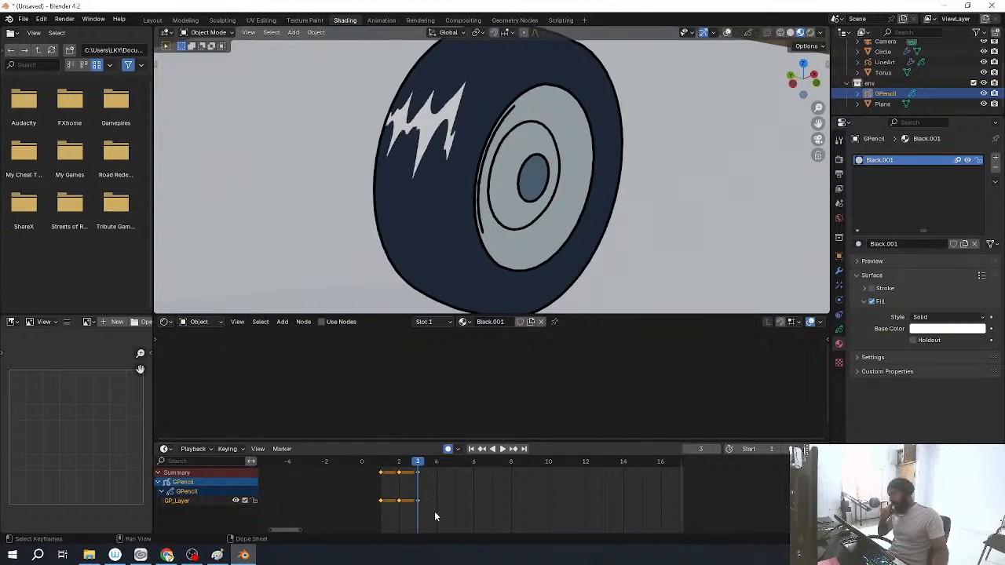
Step: Examine the modifier options of the GPencil and LineArt objects and view the wheel through the camera
click(839, 271)
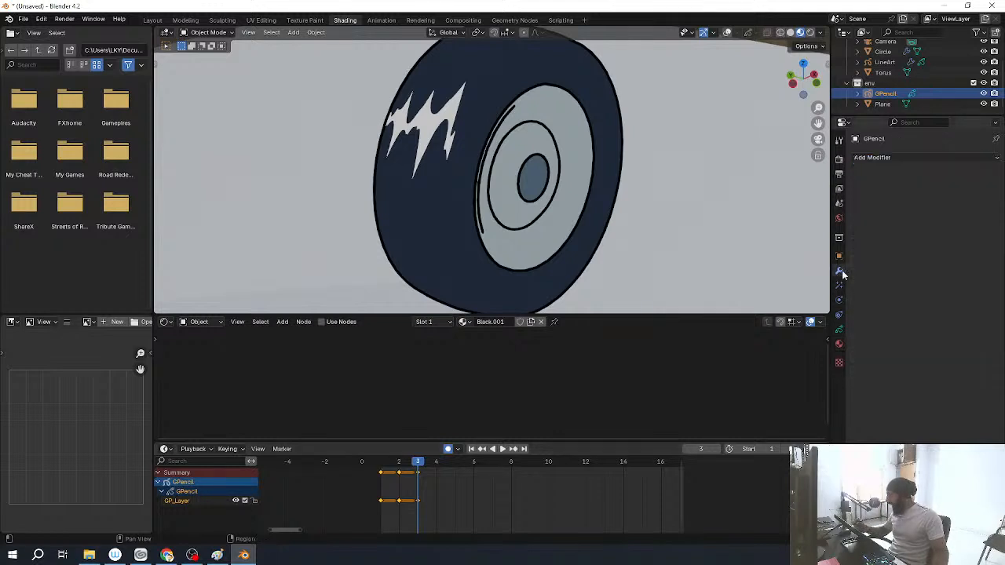
click(919, 158)
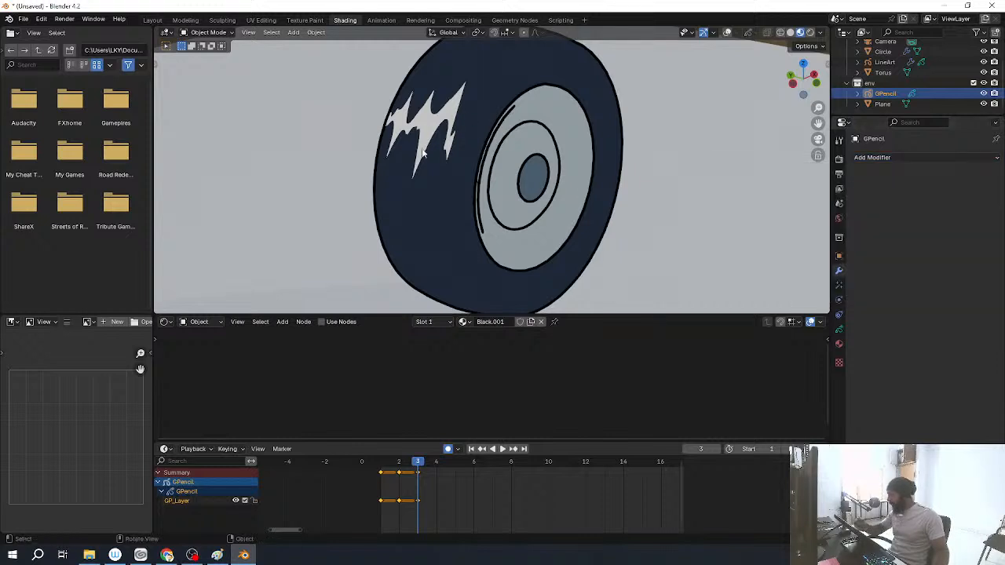
click(885, 62)
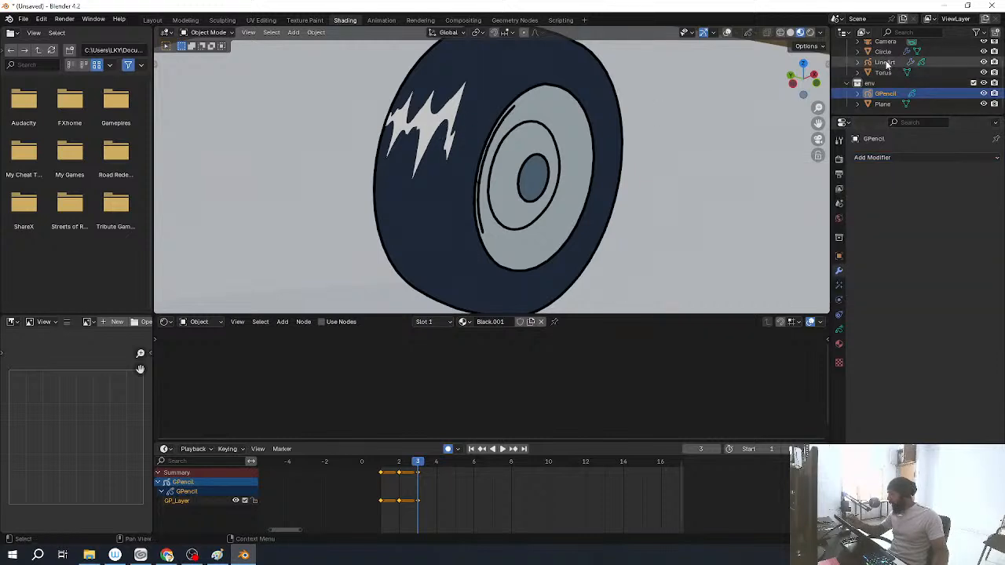
key(KP_0)
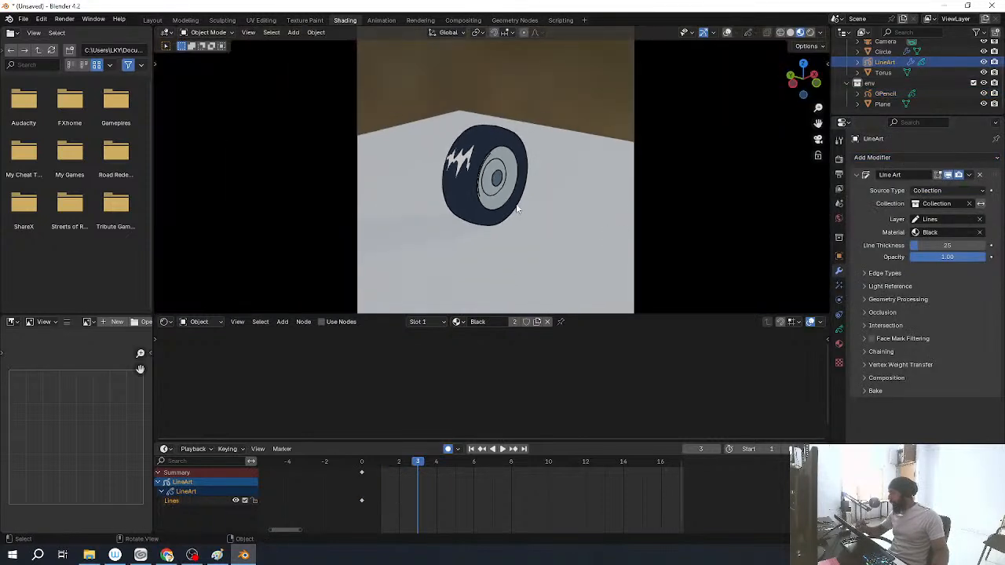
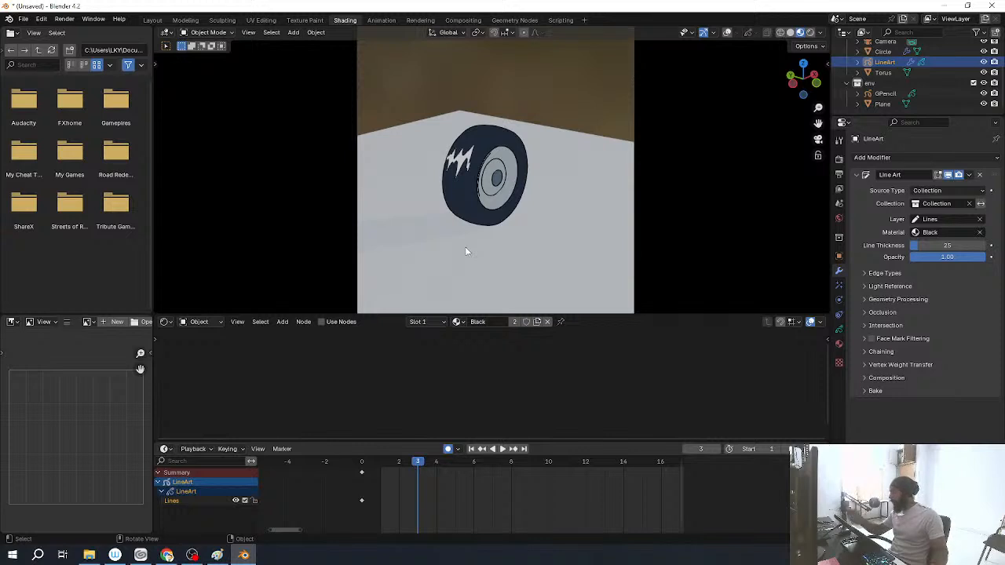
Step: Add a Time Offset modifier to the GPencil object and enable its Custom Range
click(888, 94)
shift+middle_drag(579, 236, 638, 226)
ctrl+middle_drag(638, 226, 636, 194)
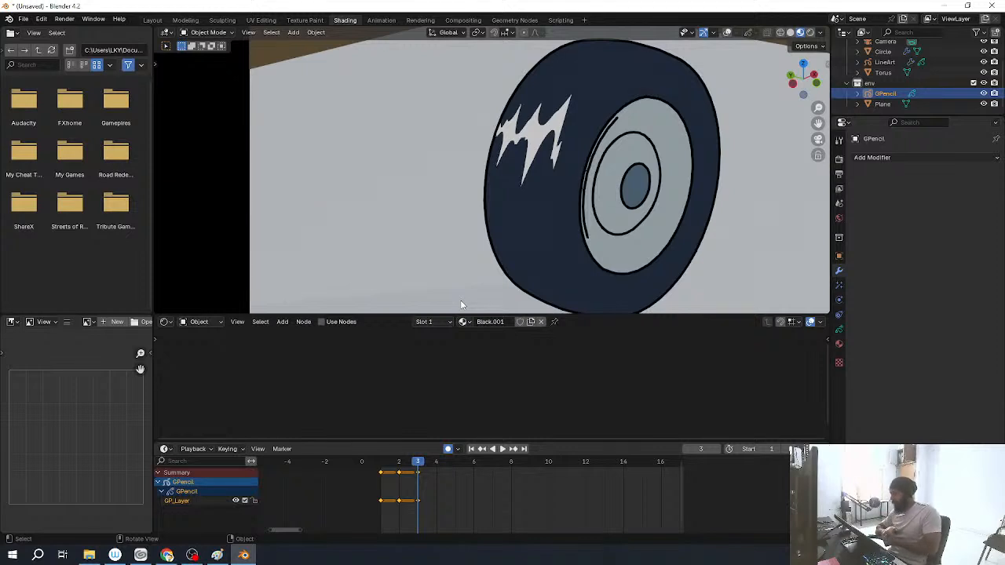
click(917, 157)
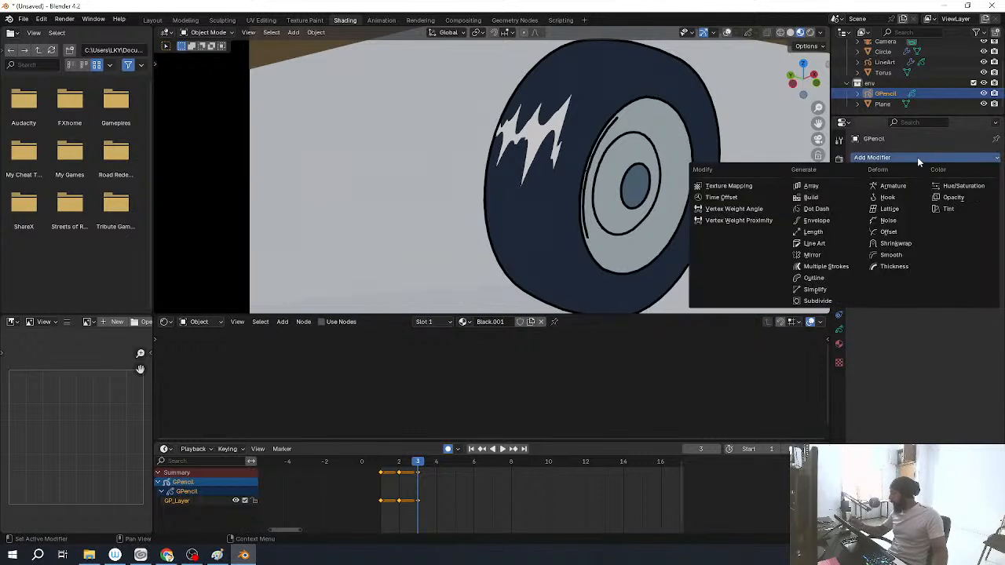
click(757, 196)
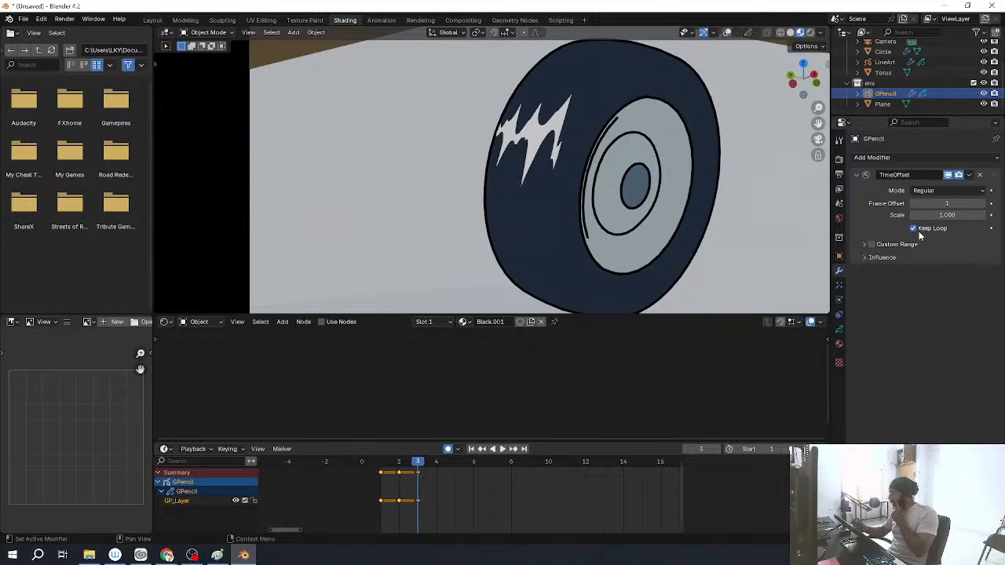
click(864, 245)
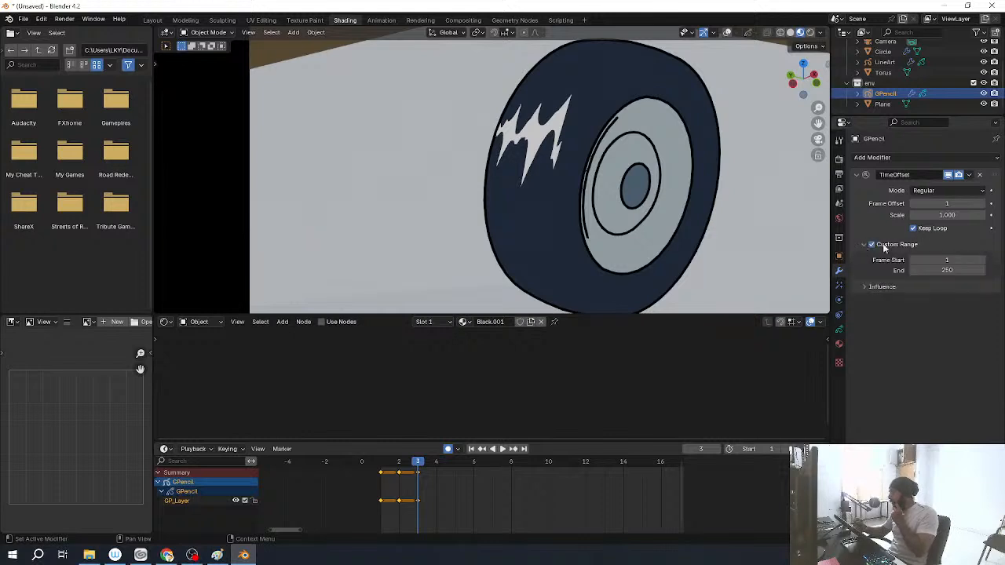
Step: Test playback, and set the Time Offset modifier's range end to 3 and its Frame Offset to 0
key(space)
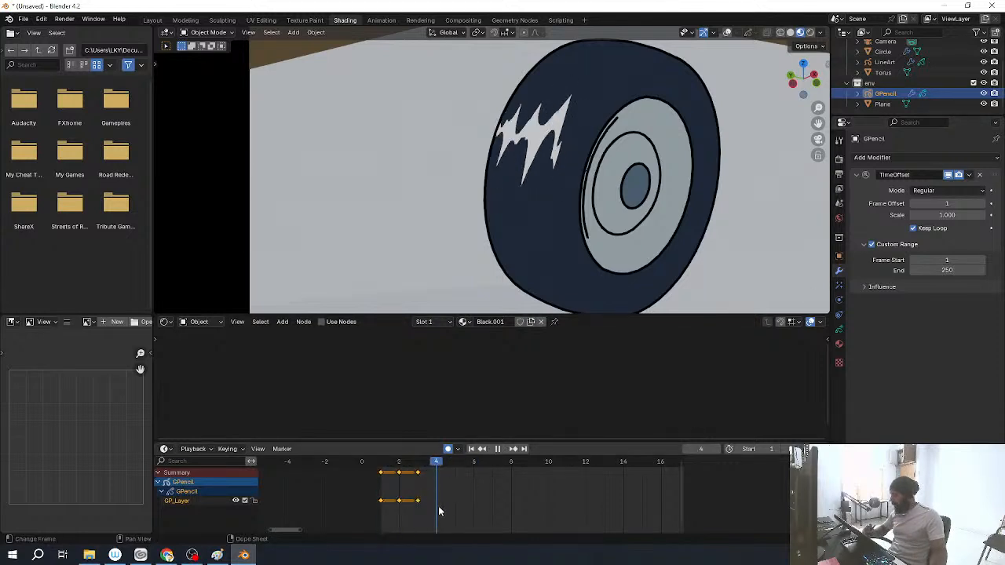
key(space)
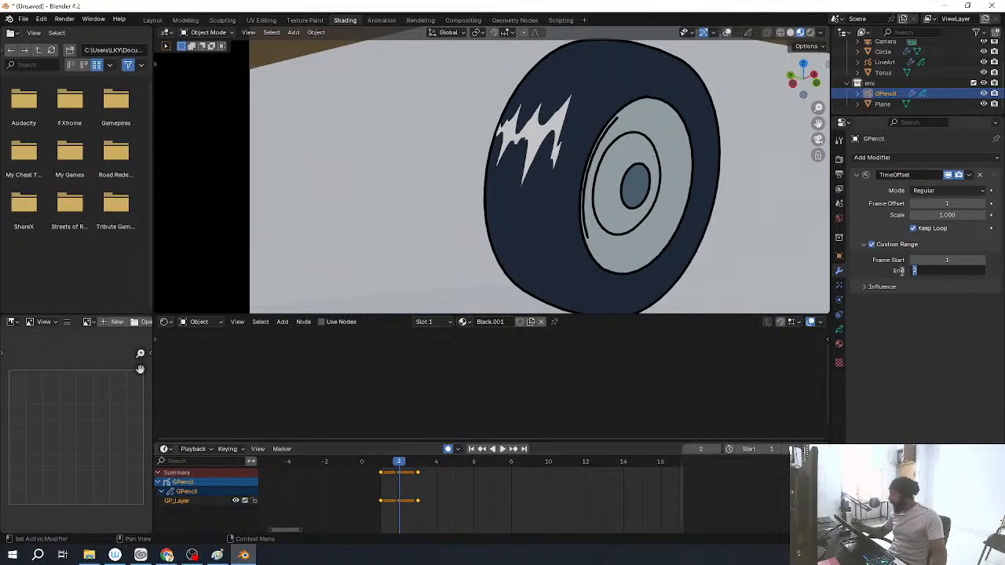
key(Return)
click(952, 205)
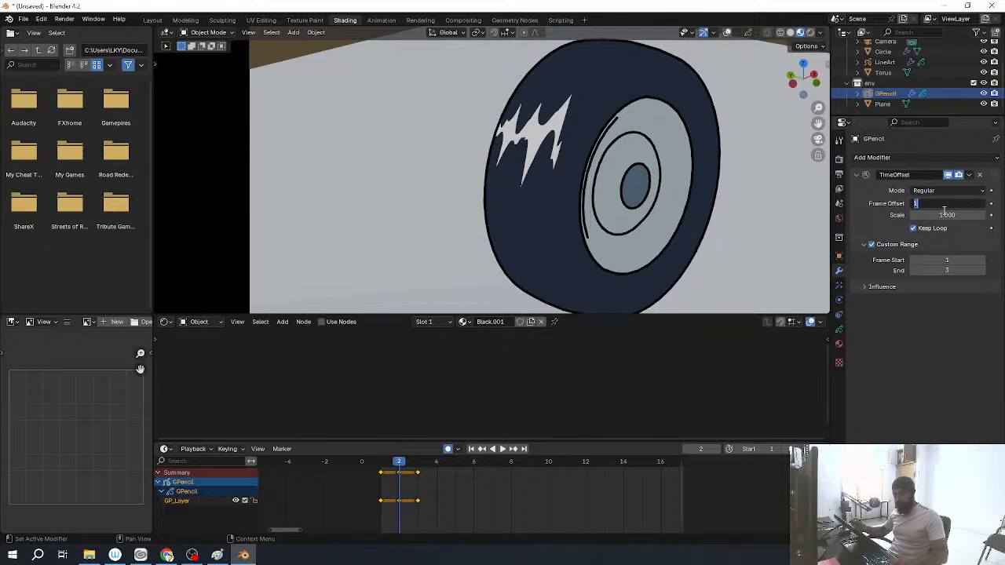
text(0)
key(Return)
Step: Play the looping highlight animation in the maximized camera view, with the whole wheel in frame
key(space)
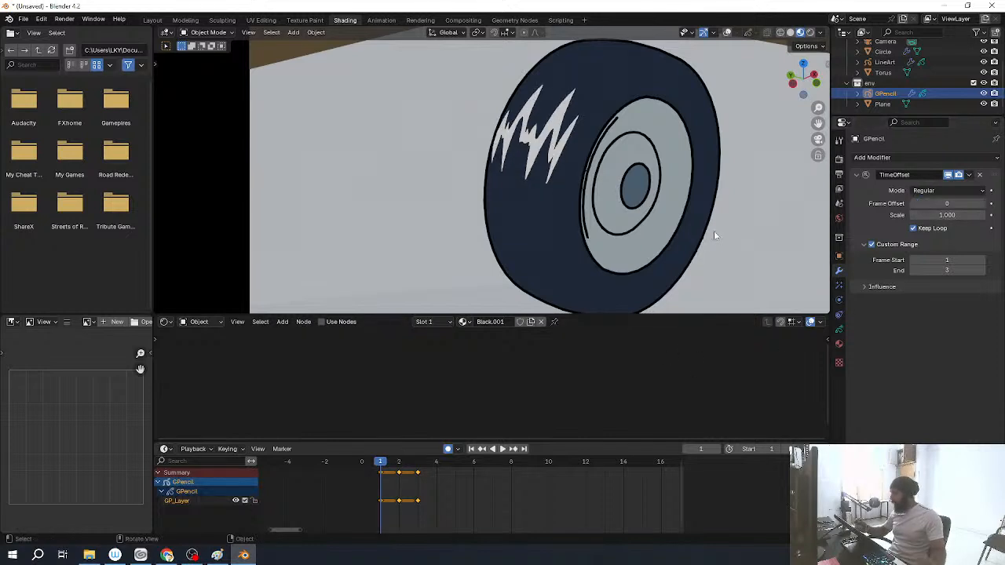
ctrl+middle_drag(727, 178, 707, 211)
key(ctrl+space)
key(Escape)
key(ctrl+space)
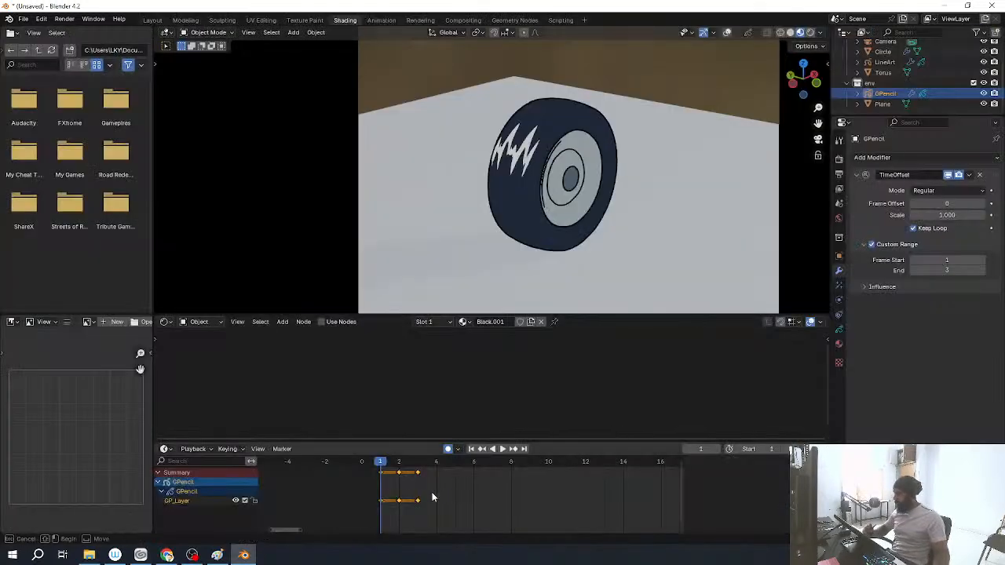
Step: Move the second and third highlight keyframes to frames 3 and 5, and go to frame 5
drag(446, 482, 433, 514)
key(g)
click(421, 516)
key(g)
click(466, 514)
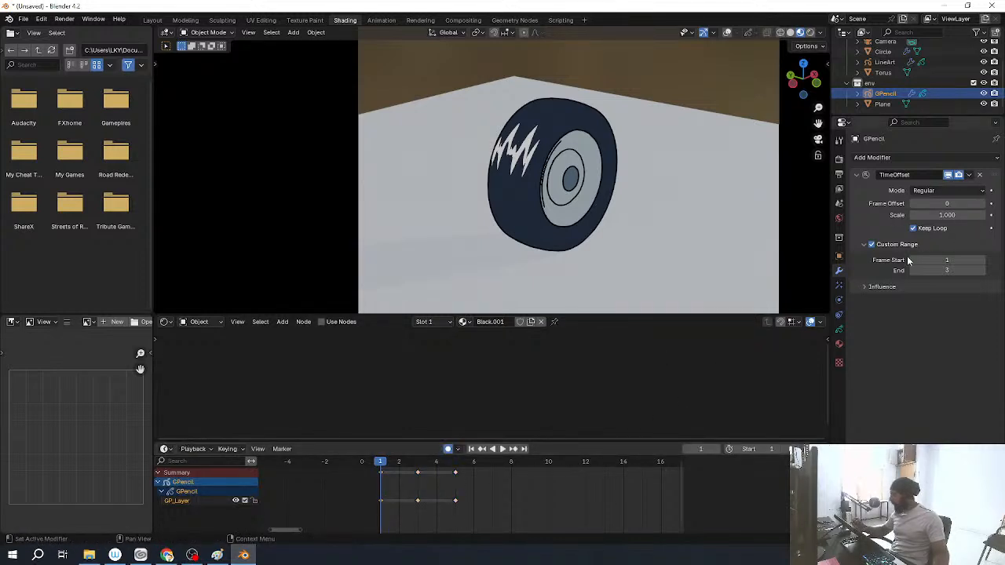
click(459, 463)
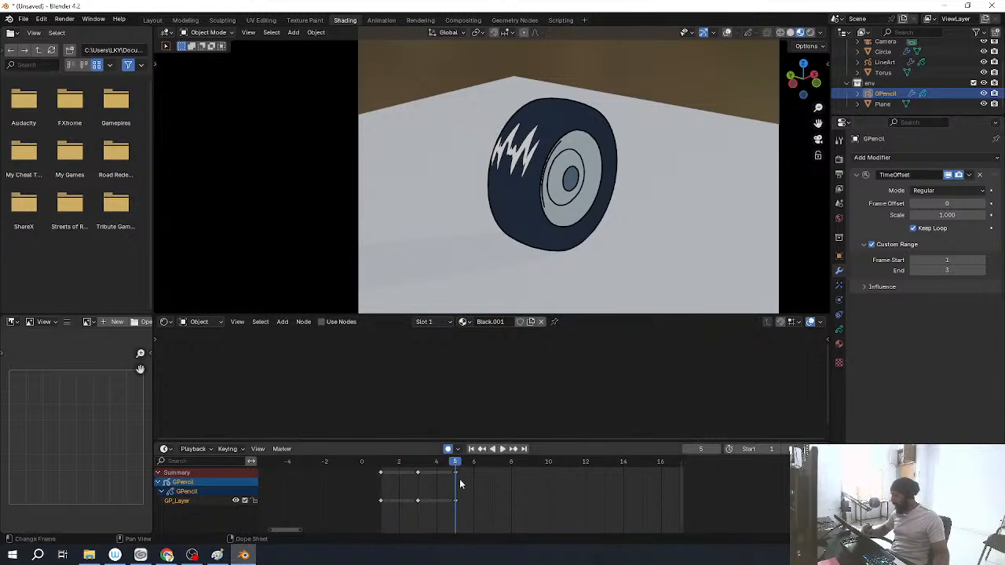
Step: Set the Time Offset modifier's custom range end frame to 5 and play the animation
click(951, 271)
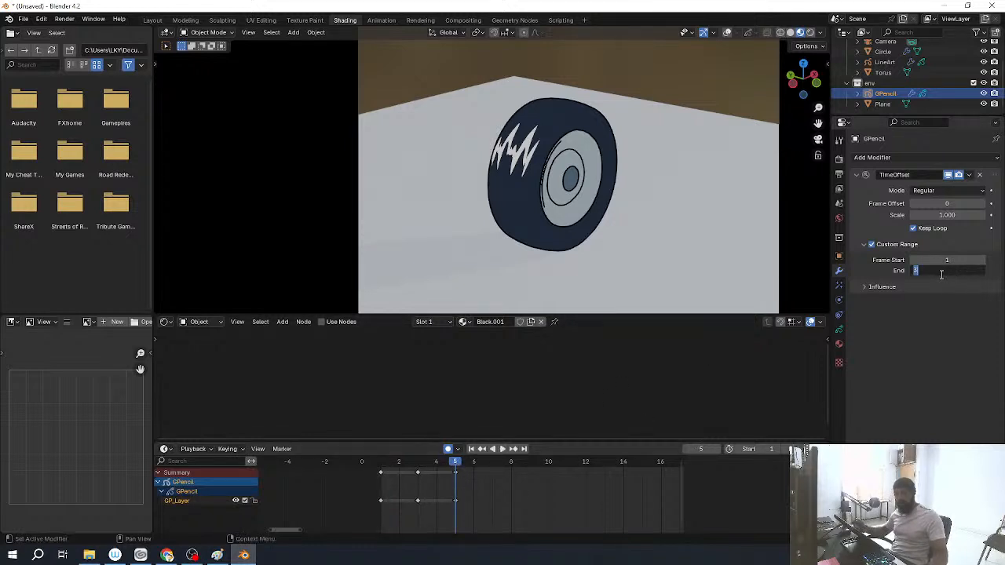
key(Return)
key(space)
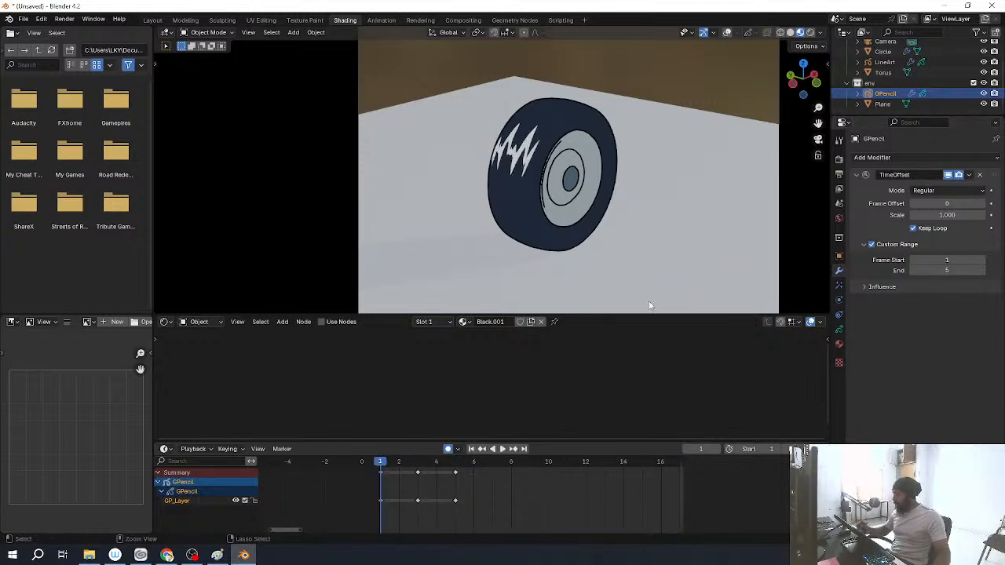
Step: Show overlays and, in Draw Mode, draw a small jagged highlight on the tyre tread beside the rim at frame 1
key(ctrl+space)
key(alt+shift+z)
key(ctrl+Tab)
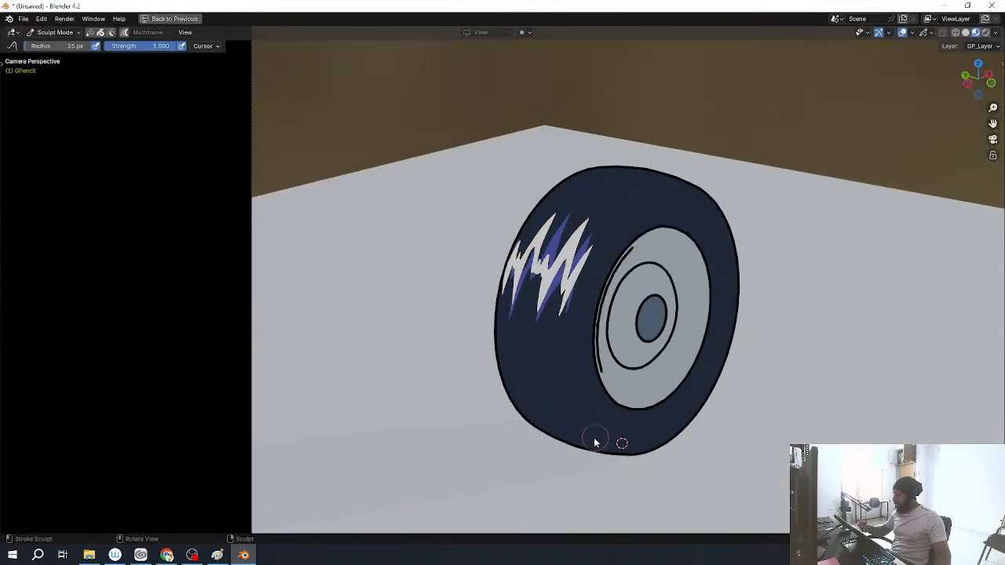
scroll(595, 442, up, 8)
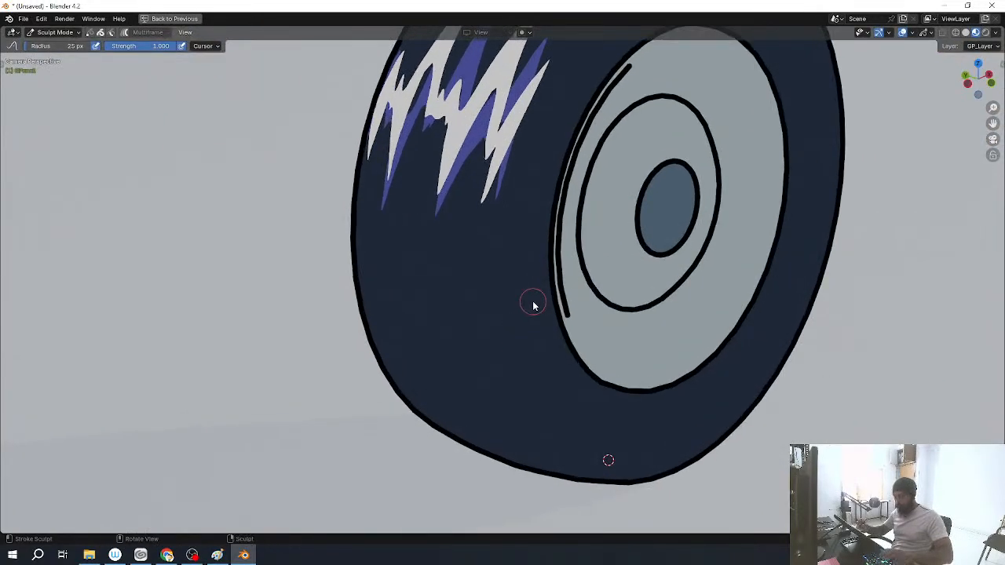
key(KP_1)
middle_drag(552, 370, 604, 406)
ctrl+middle_drag(542, 345, 524, 512)
shift+middle_drag(524, 512, 473, 315)
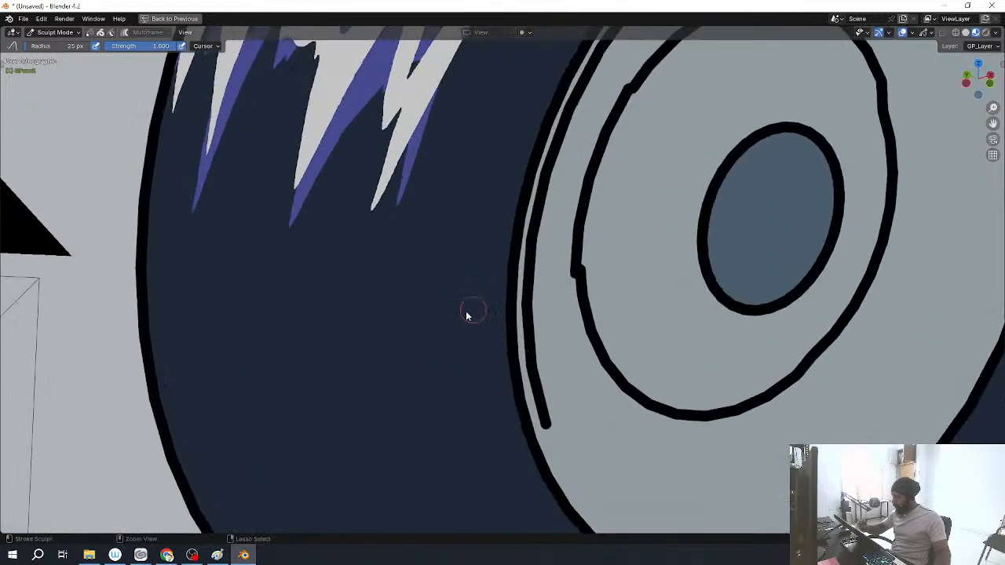
middle_drag(424, 367, 442, 335)
drag(406, 412, 406, 418)
mouse_move(422, 351)
mouse_down()
mouse_move(442, 403)
mouse_move(425, 340)
mouse_move(469, 202)
mouse_move(496, 420)
mouse_move(440, 355)
mouse_move(430, 448)
mouse_move(421, 393)
mouse_up()
key(ctrl+Tab)
key(ctrl+z)
mouse_move(414, 313)
mouse_down()
mouse_move(458, 327)
mouse_move(486, 213)
mouse_move(484, 425)
mouse_move(428, 385)
mouse_move(429, 489)
mouse_up()
Step: Redraw the small lower tread highlight in a slightly different shape on the keyframe at frame 3
key(ctrl+space)
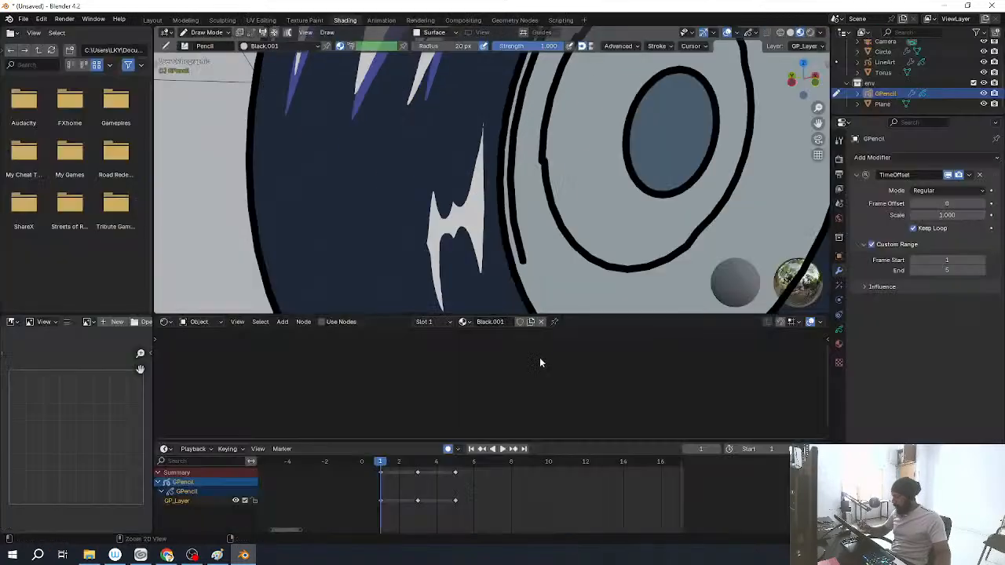
key(Up)
key(ctrl+space)
shift+middle_drag(413, 378, 421, 355)
mouse_move(421, 355)
mouse_down()
mouse_move(479, 171)
mouse_move(509, 277)
mouse_move(518, 397)
mouse_move(491, 316)
mouse_move(458, 372)
mouse_move(424, 369)
mouse_move(414, 341)
mouse_up()
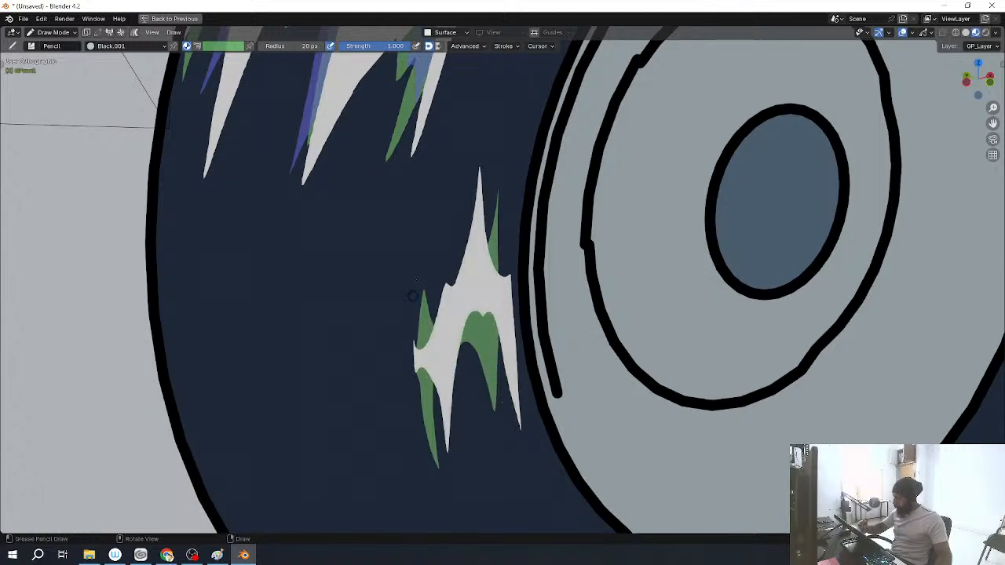
Step: Draw a third variation of the small lower tread highlight on the keyframe at frame 5
key(ctrl+space)
key(Up)
key(ctrl+space)
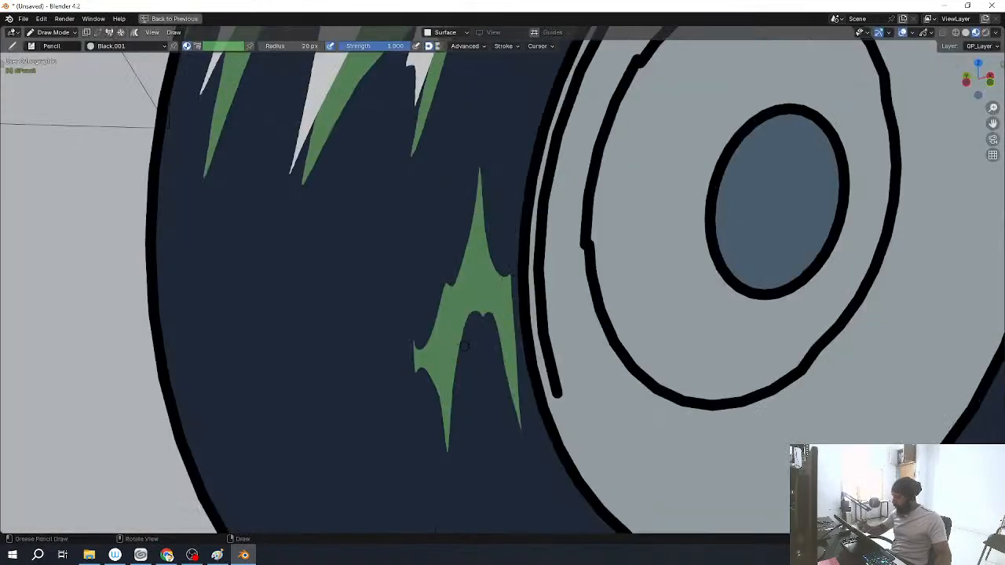
mouse_move(419, 288)
mouse_down()
mouse_move(456, 285)
mouse_move(502, 148)
mouse_move(499, 415)
mouse_up()
mouse_move(472, 300)
mouse_down()
mouse_move(435, 376)
mouse_move(419, 318)
mouse_up()
scroll(502, 281, down, 4)
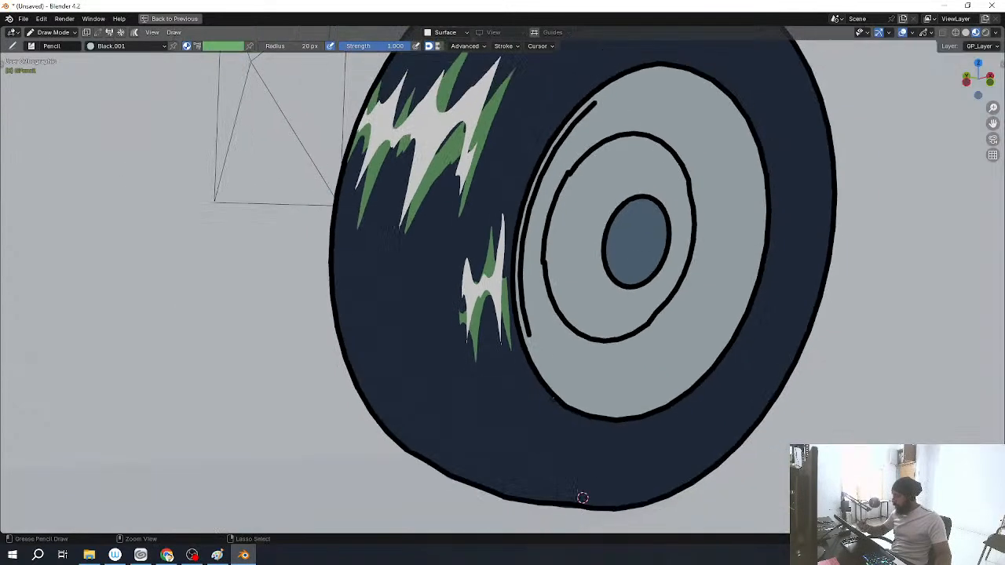
Step: Return to Object Mode and the camera view with overlays hidden, and play the animation to check the tyre highlights
key(ctrl+space)
key(ctrl+Tab)
click(570, 227)
key(KP_5)
scroll(615, 228, up, 5)
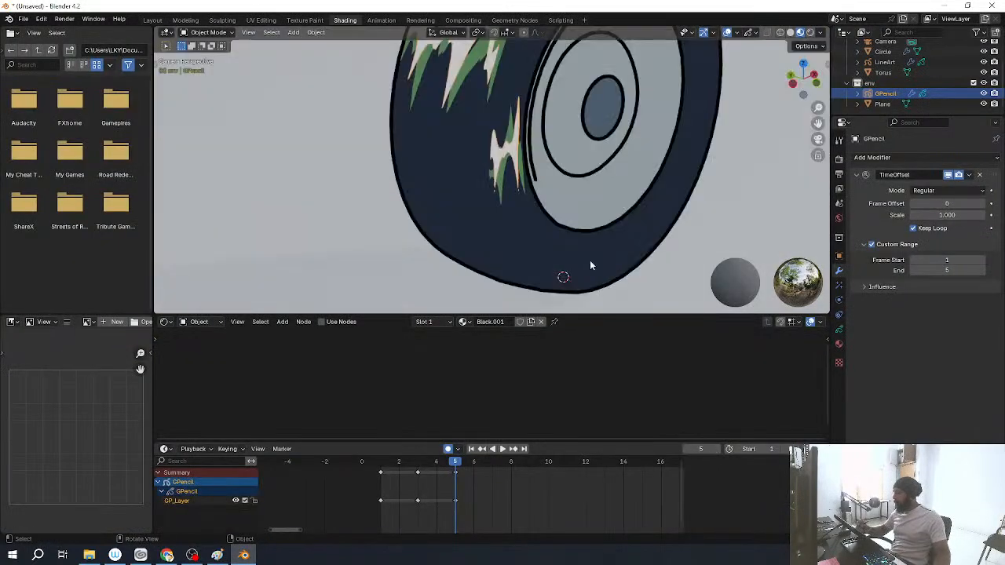
key(shift+alt+z)
shift+middle_drag(626, 226, 628, 246)
key(KP_0)
key(space)
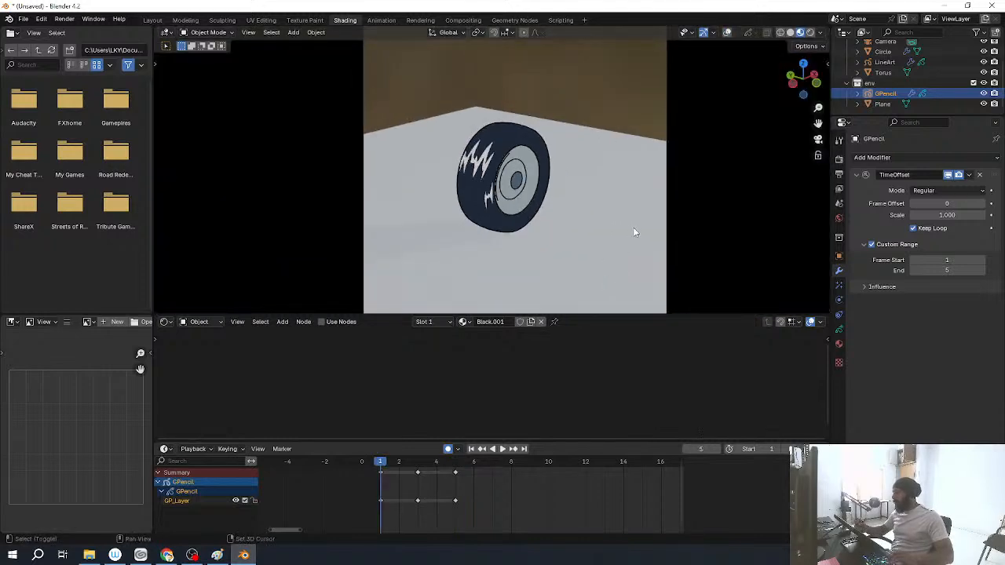
key(Escape)
ctrl+middle_drag(633, 228, 614, 263)
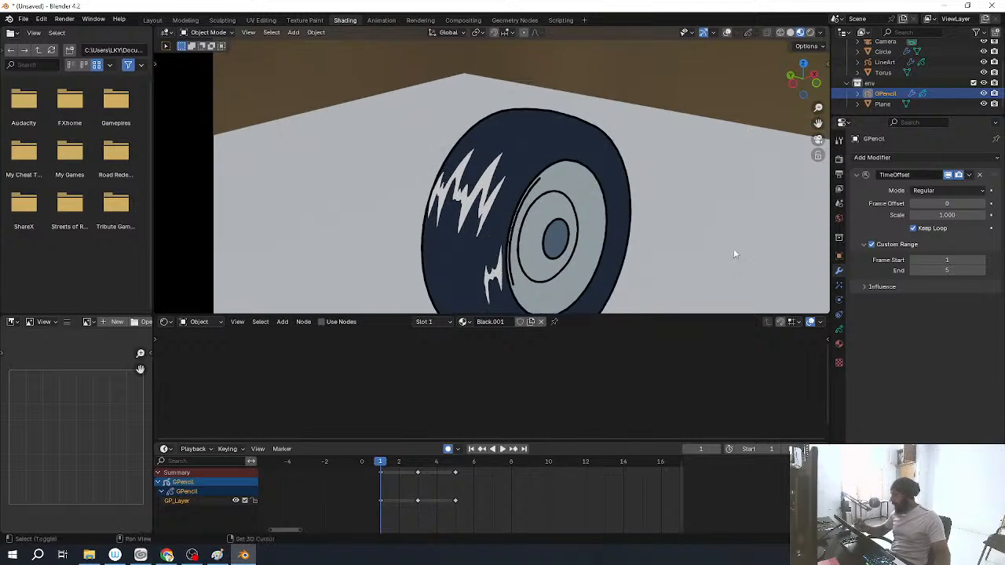
Step: Sample the tyre's dark blue as the Black.001 fill base color, and adjust it to a lighter, muted blue-grey
click(839, 343)
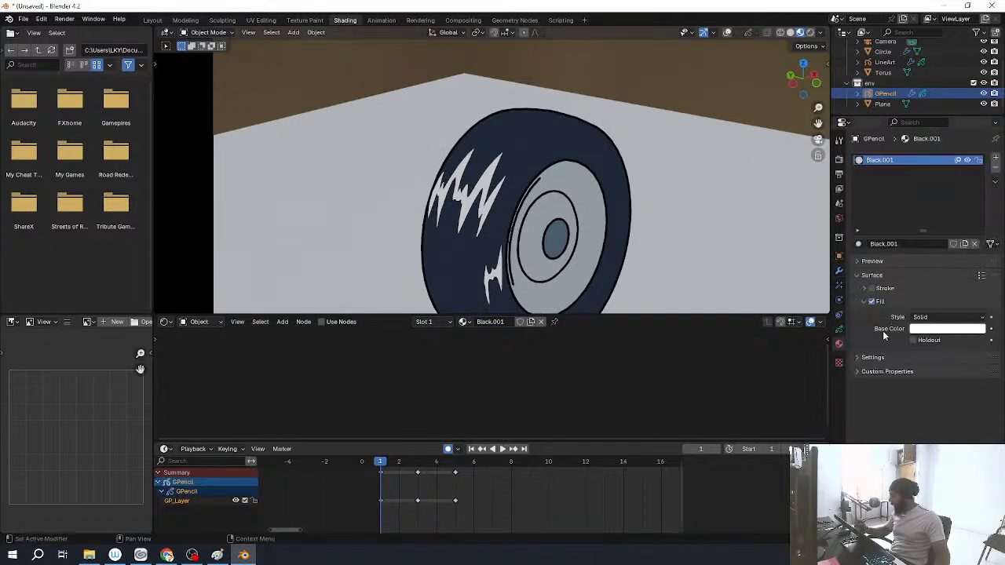
click(939, 329)
click(976, 283)
click(481, 261)
click(941, 329)
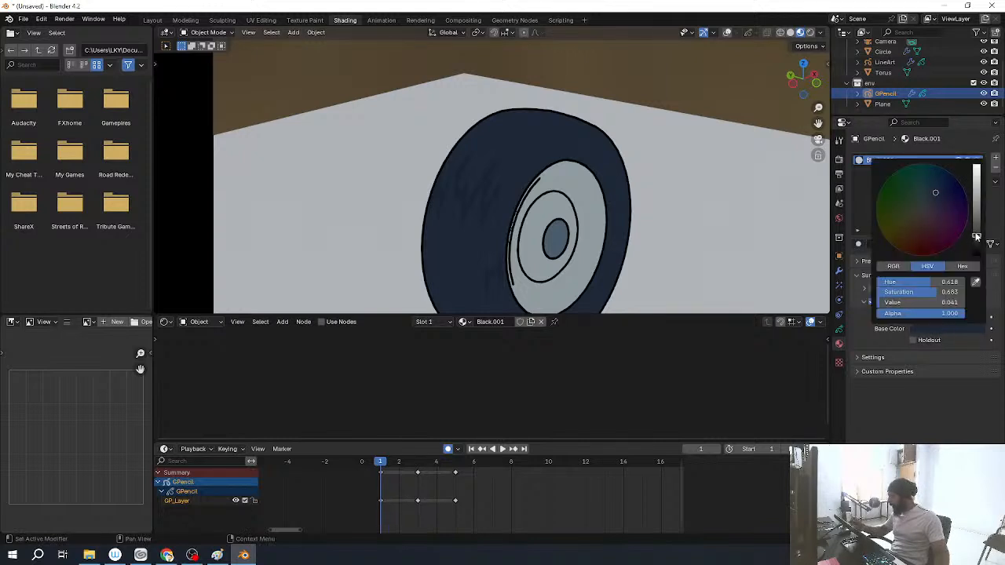
mouse_move(976, 209)
mouse_down()
mouse_move(979, 235)
mouse_move(983, 227)
mouse_up()
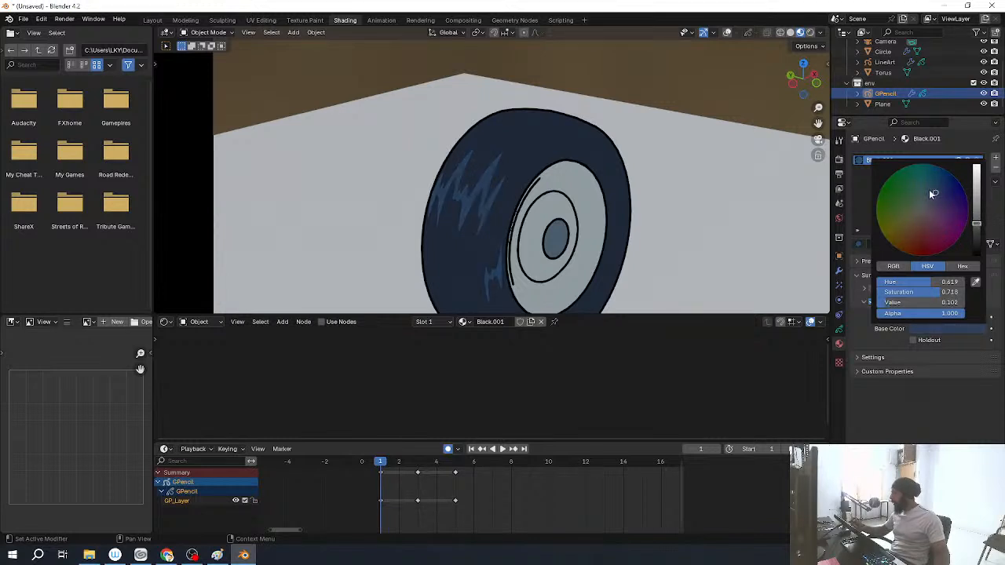
drag(936, 192, 928, 196)
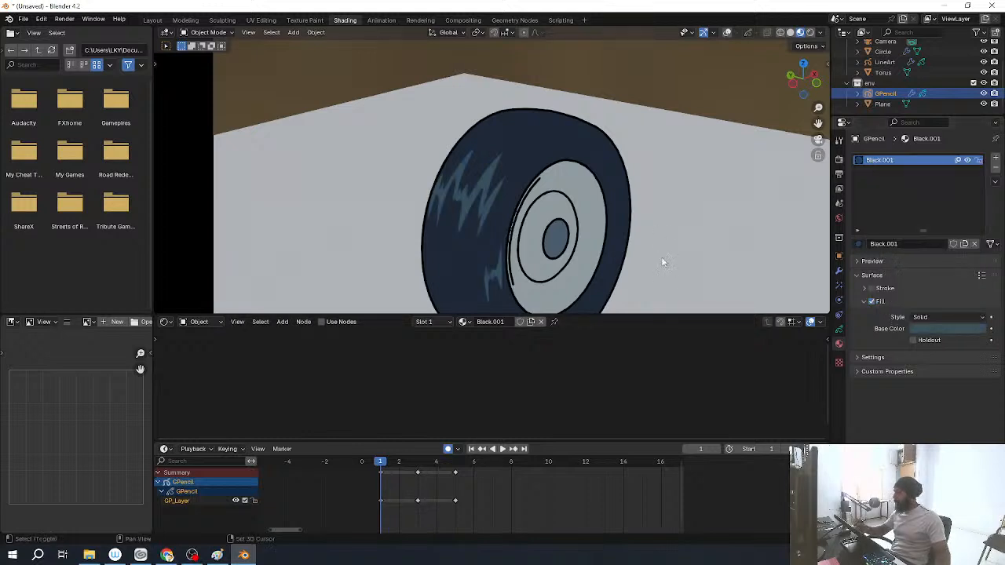
Step: Play the animation in the camera view to check the recoloured highlights, and stop playback
scroll(666, 257, down, 3)
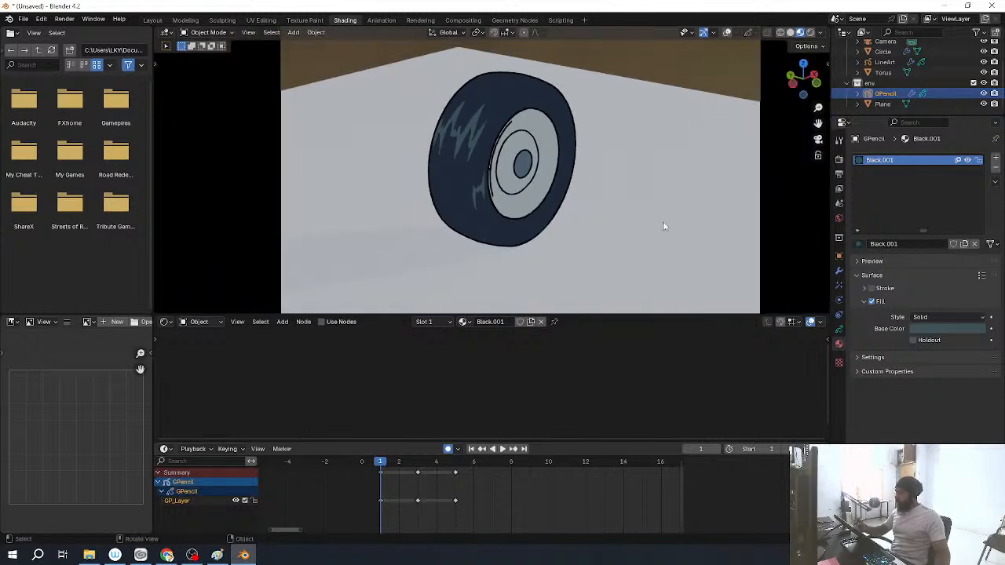
key(space)
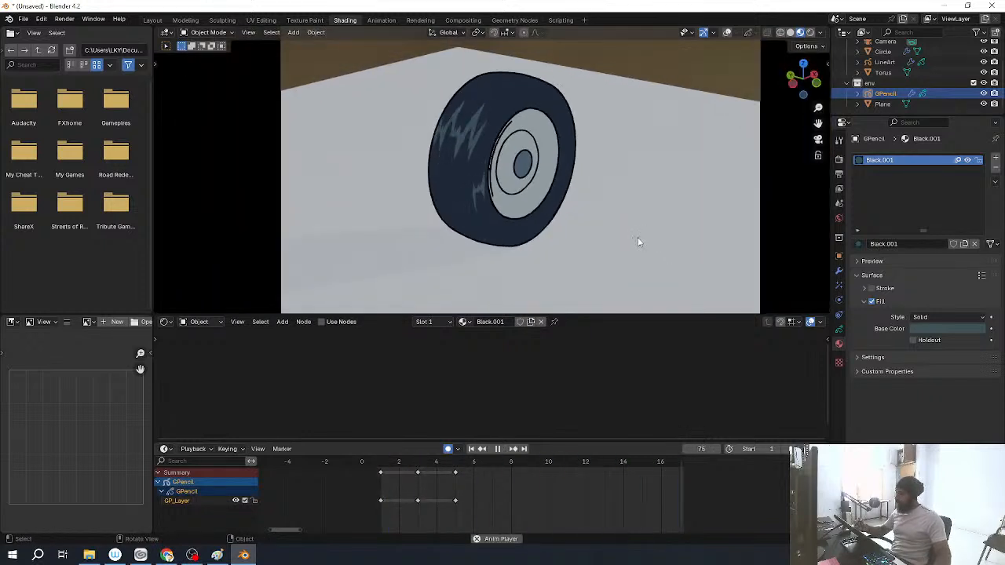
key(Escape)
Step: In Edit Mode, select the small lower tread highlight at frame 1 and delete it
middle_drag(645, 216, 627, 176)
shift+middle_drag(627, 189, 633, 274)
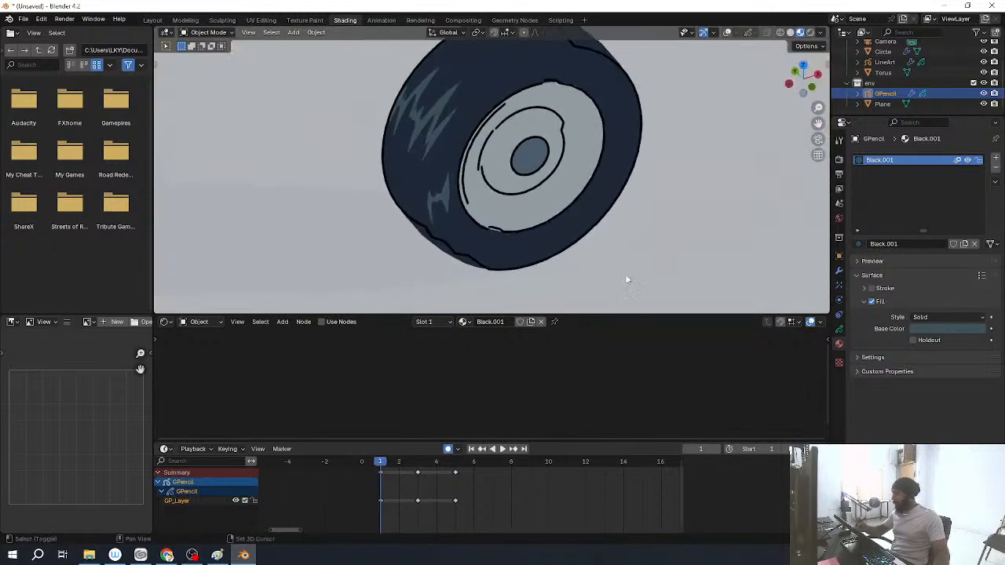
key(Tab)
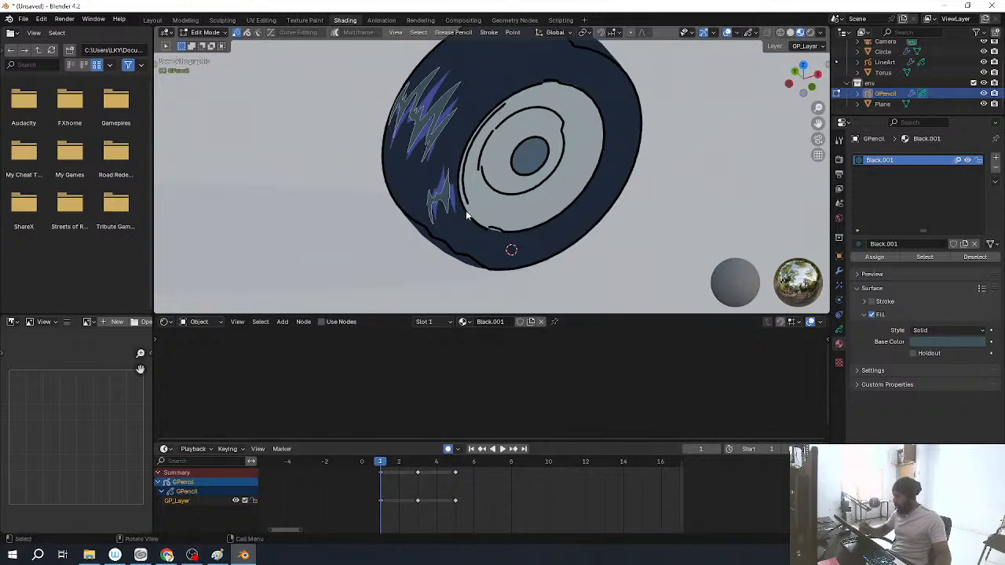
drag(408, 229, 472, 159)
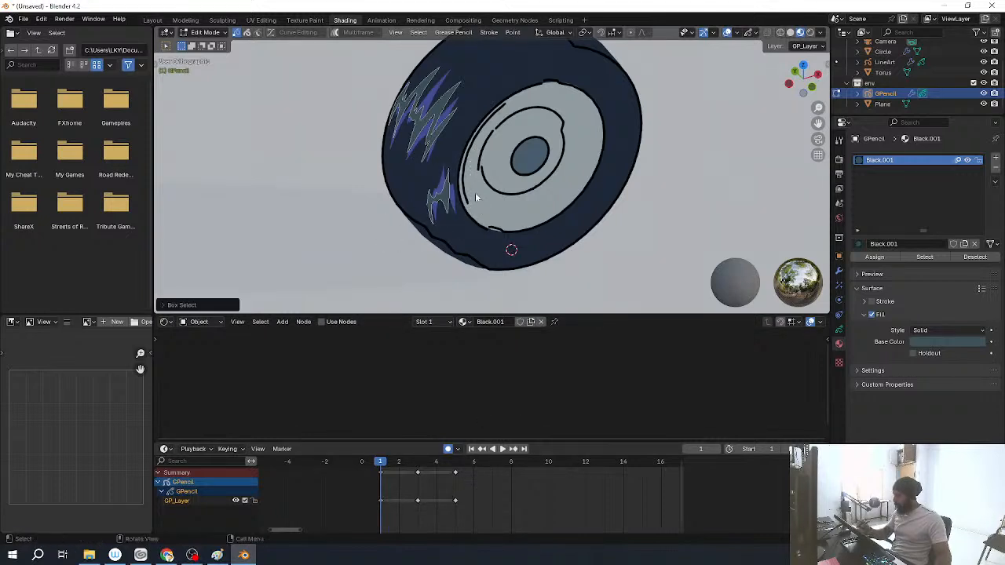
click(158, 66)
click(170, 68)
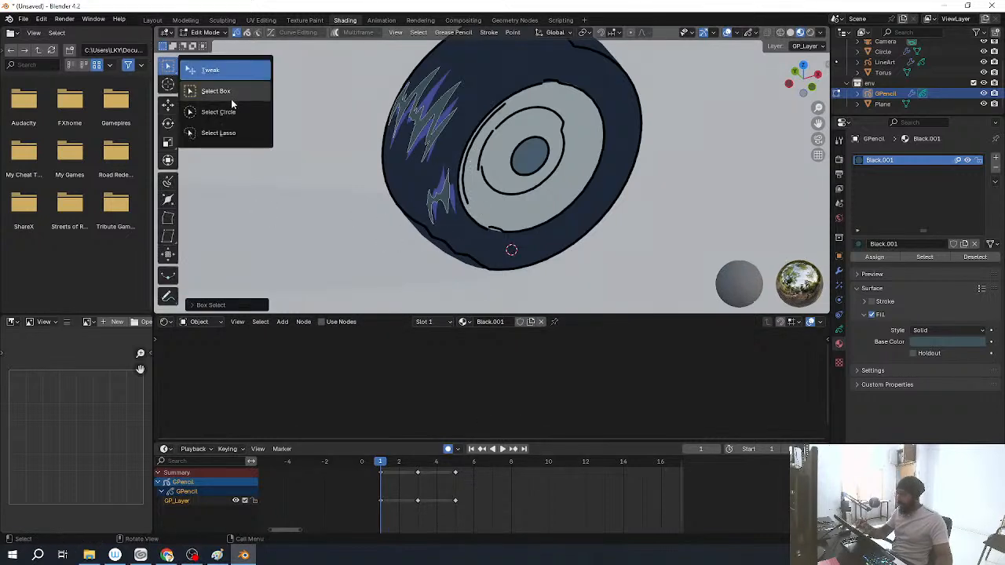
mouse_move(471, 162)
mouse_down()
mouse_move(408, 233)
mouse_move(479, 210)
mouse_up()
key(x)
click(482, 209)
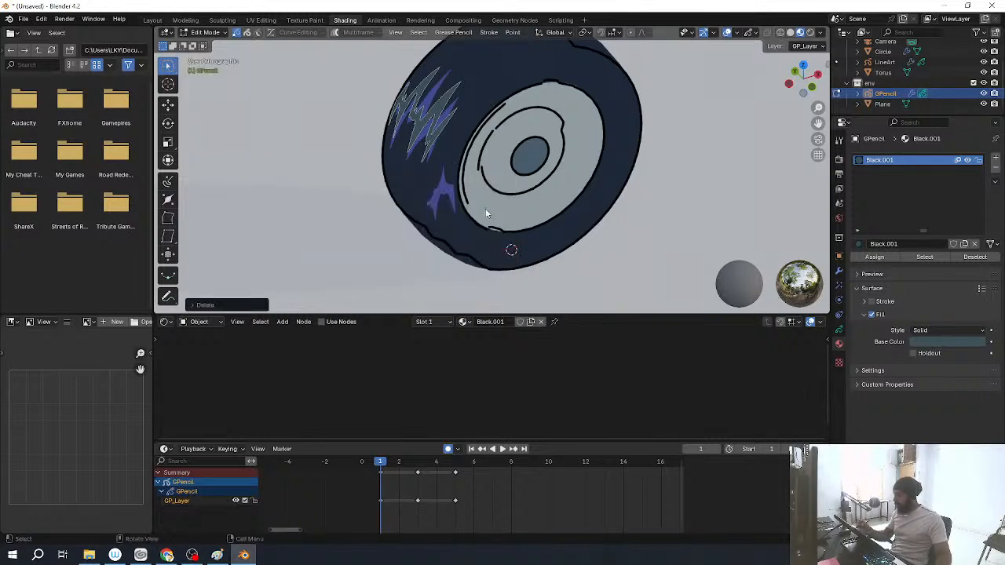
Step: Delete the small lower tread highlight from the keyframes at frames 3 and 5
key(Down)
key(Up)
mouse_move(468, 157)
mouse_down()
mouse_move(406, 194)
mouse_move(475, 217)
mouse_up()
key(x)
click(500, 204)
key(Up)
mouse_move(477, 154)
mouse_down()
mouse_move(427, 232)
mouse_move(471, 210)
mouse_up()
key(x)
click(473, 206)
Step: In Draw Mode, draw a jagged highlight across the tyre's lower sidewall outside the rim at frame 5
mouse_move(621, 267)
shift+middle_down()
mouse_move(600, 234)
mouse_move(683, 215)
shift+middle_up()
key(ctrl+space)
key(ctrl+Tab)
click(655, 273)
mouse_move(739, 287)
shift+middle_down()
mouse_move(556, 306)
mouse_move(619, 339)
mouse_move(561, 298)
shift+middle_up()
ctrl+middle_drag(514, 330, 414, 311)
mouse_move(414, 311)
mouse_down()
mouse_move(476, 240)
mouse_move(597, 202)
mouse_move(605, 270)
mouse_move(589, 366)
mouse_move(564, 341)
mouse_move(471, 335)
mouse_move(403, 346)
mouse_move(396, 333)
mouse_up()
Step: Draw a varied version of the jagged sidewall highlight on the keyframe at frame 3
key(ctrl+space)
key(Left)
key(ctrl+space)
key(ctrl+space)
key(ctrl+space)
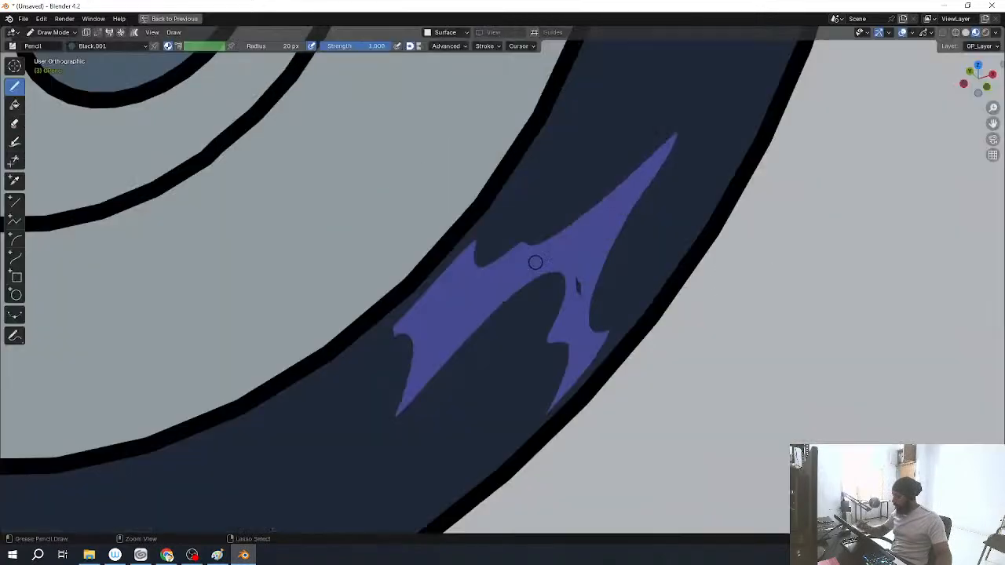
mouse_move(396, 337)
mouse_down()
mouse_move(632, 118)
mouse_move(648, 263)
mouse_move(511, 448)
mouse_up()
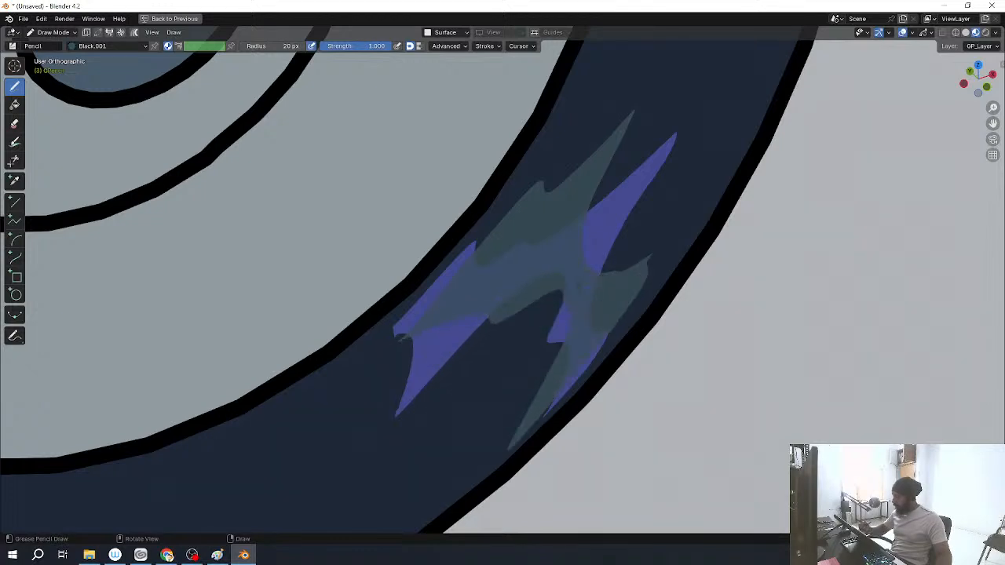
Step: Draw another variation of the jagged sidewall highlight on the keyframe at frame 1
key(ctrl+space)
key(ctrl+z)
key(ctrl+space)
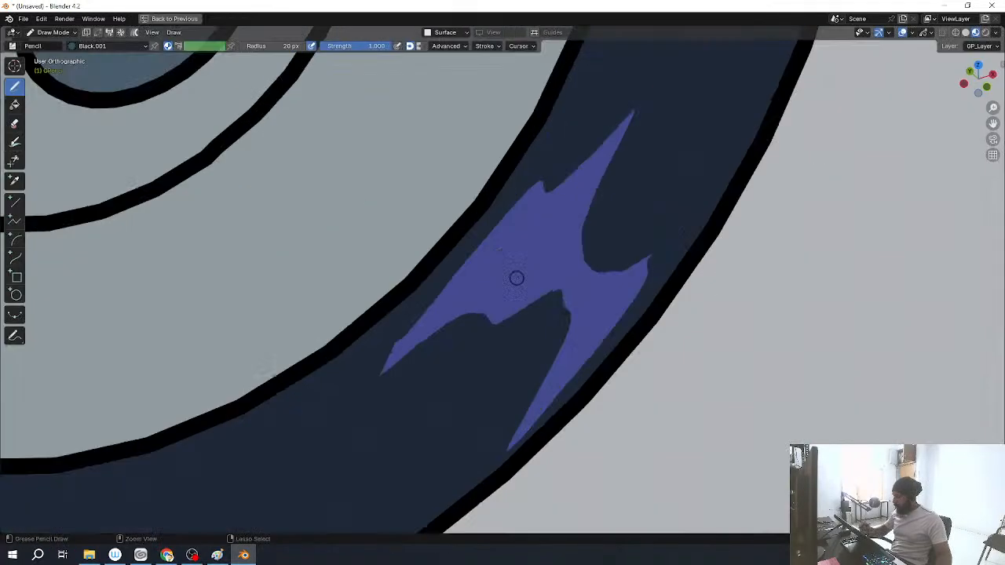
mouse_move(463, 257)
mouse_down()
mouse_move(628, 203)
mouse_move(730, 134)
mouse_move(526, 385)
mouse_move(555, 303)
mouse_move(445, 268)
mouse_move(464, 255)
mouse_up()
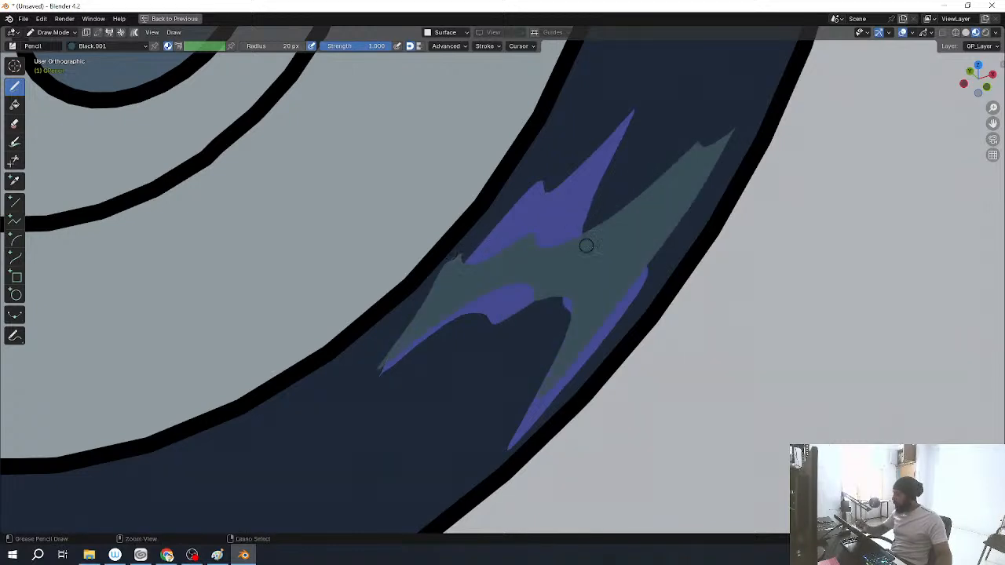
Step: Return to Object Mode and restore the camera view of the tyre
ctrl+middle_drag(581, 242, 554, 338)
key(ctrl+Tab)
key(ctrl+space)
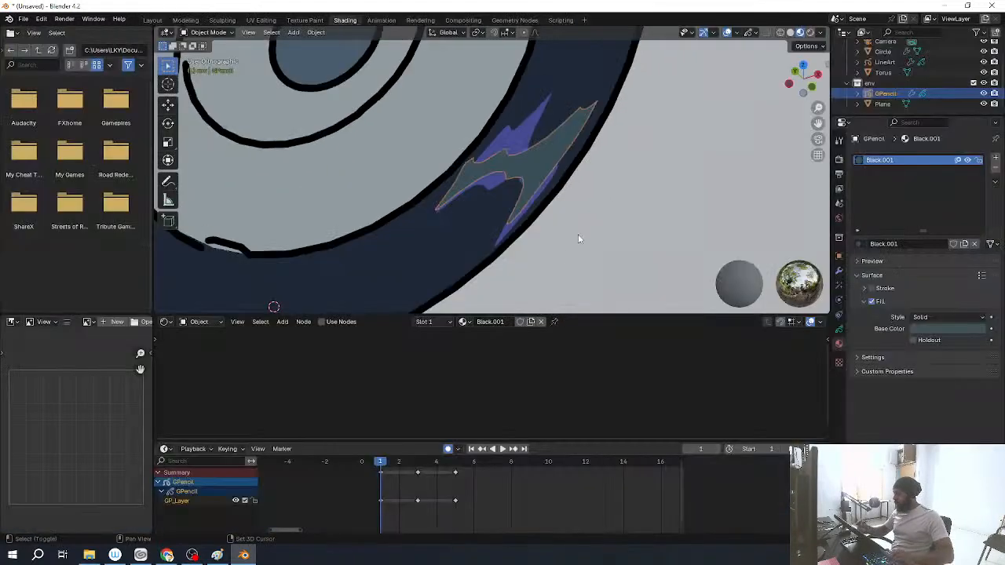
key(KP_0)
key(ctrl+s)
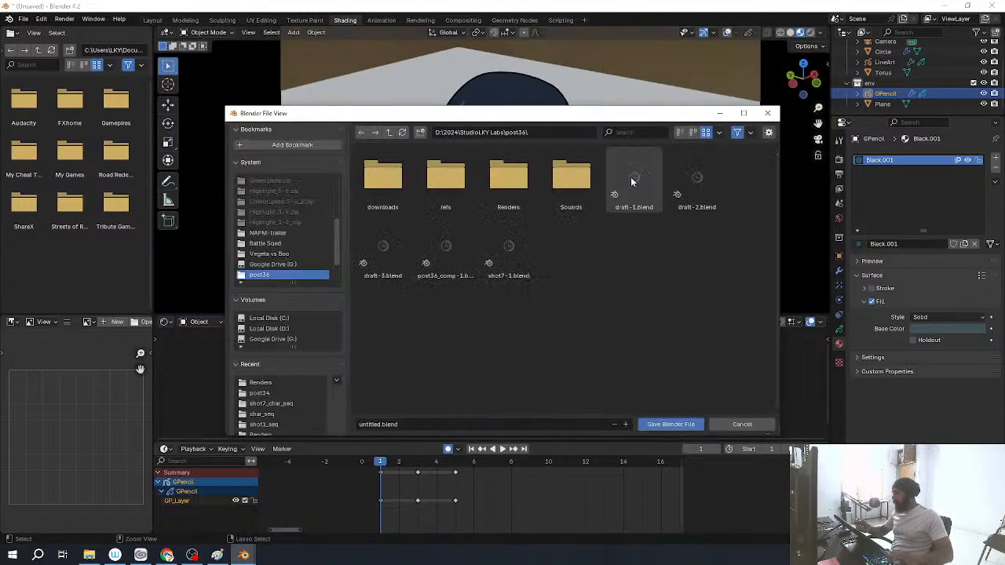
click(768, 112)
Step: Play the looping animation in the camera view and examine the tread and sidewall highlights up close in the maximised viewport
key(space)
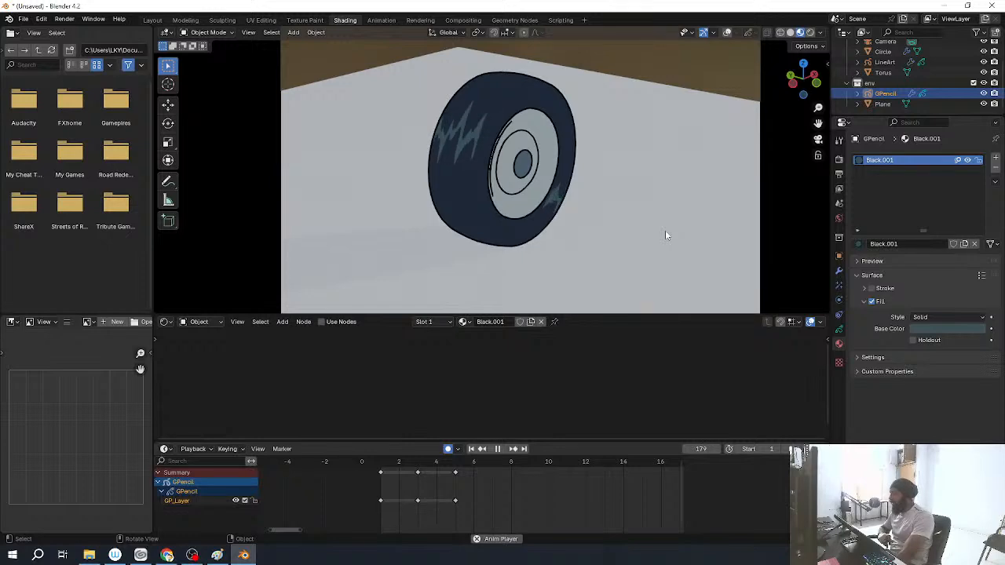
shift+middle_drag(677, 117, 658, 230)
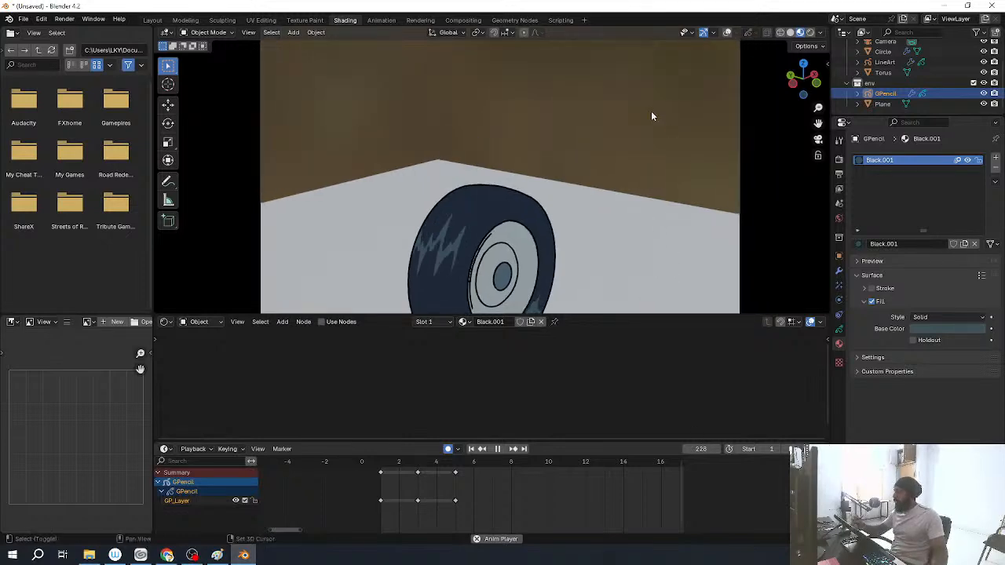
key(ctrl+space)
key(Home)
key(space)
shift+middle_drag(583, 402, 580, 345)
ctrl+middle_drag(582, 345, 571, 318)
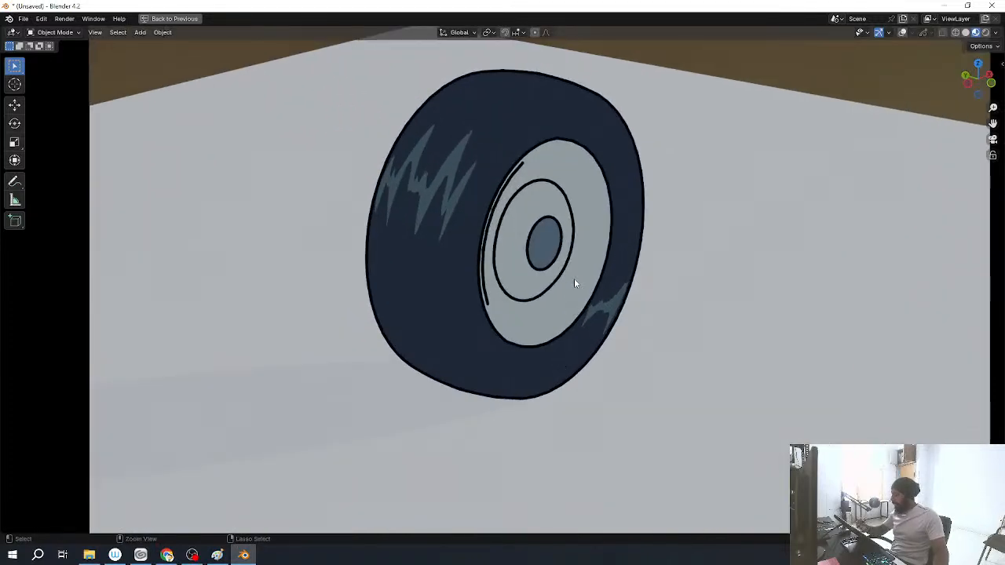
key(ctrl+space)
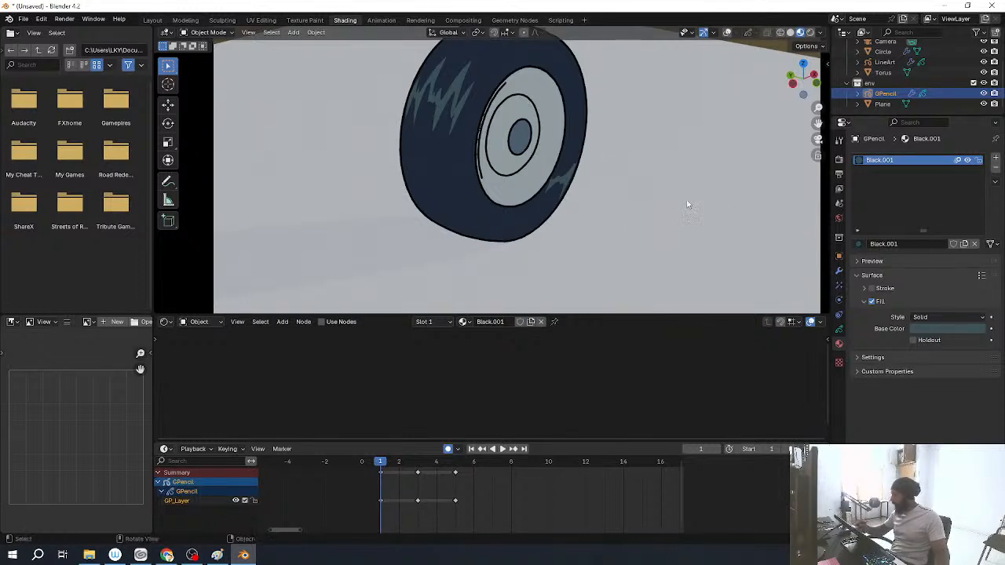
key(shift+a)
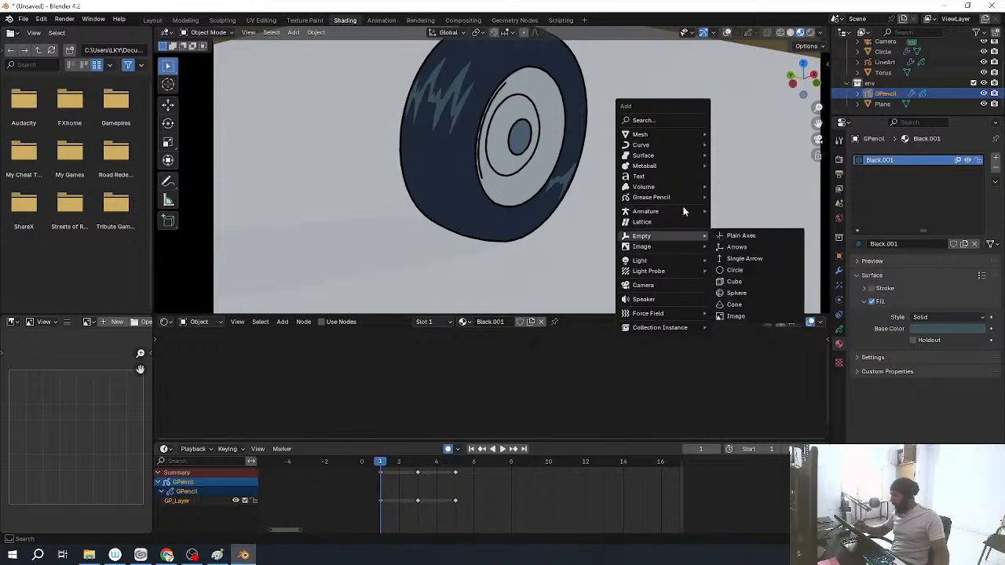
mouse_move(665, 203)
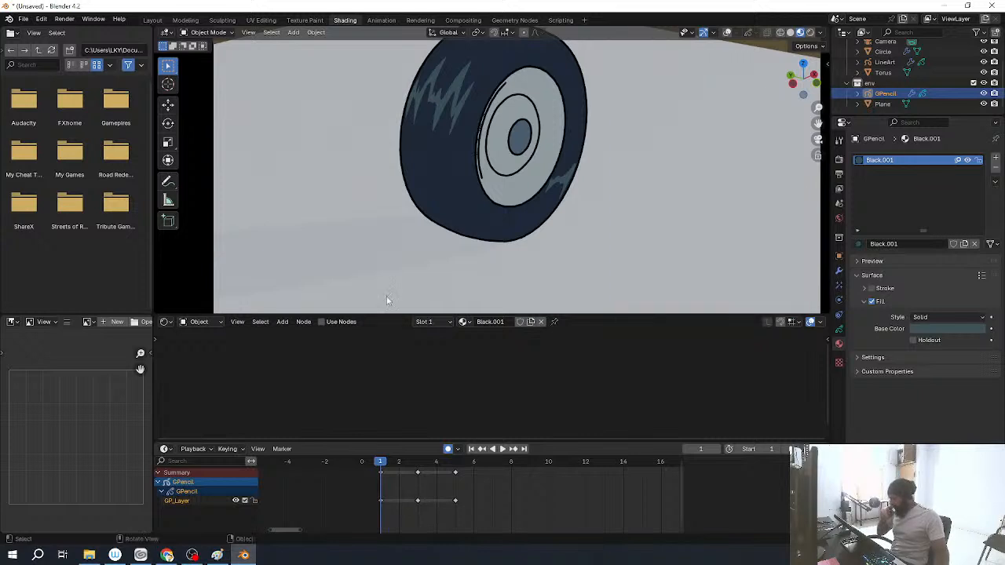
Step: Add a blank Grease Pencil object for the rim highlight and switch it to Draw Mode with strokes placed on the surface
key(shift+a)
mouse_move(672, 223)
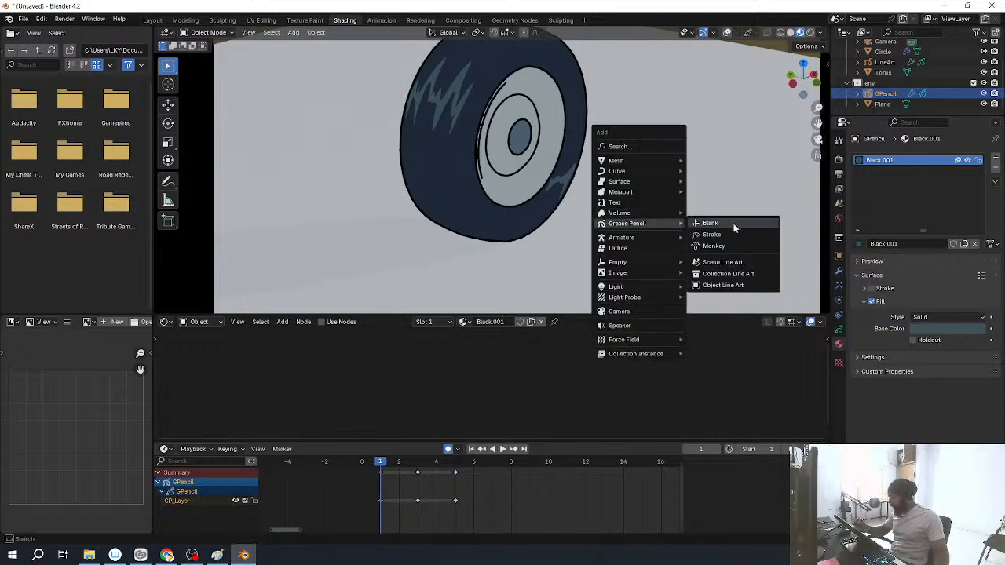
click(734, 223)
key(ctrl+Tab)
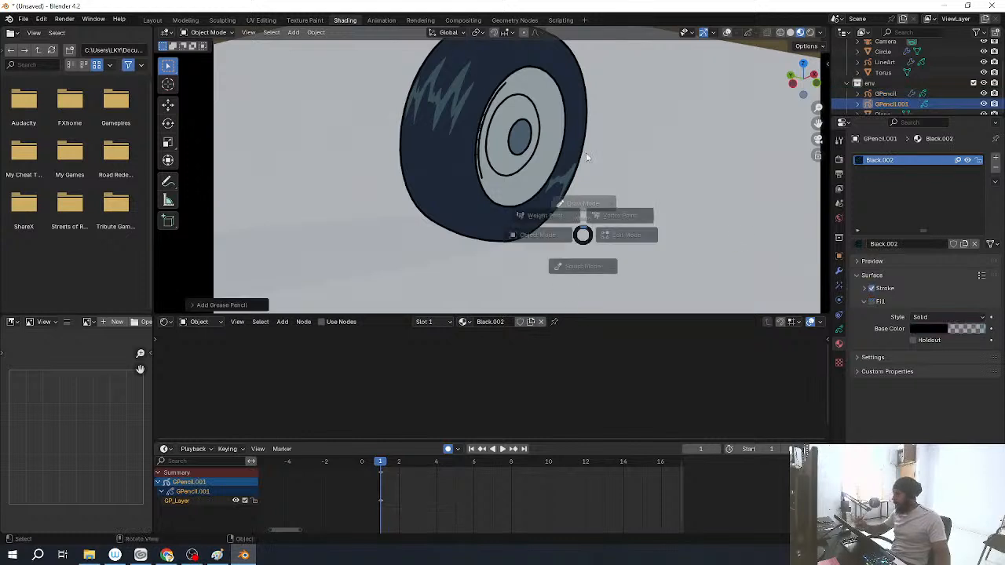
click(586, 197)
click(453, 35)
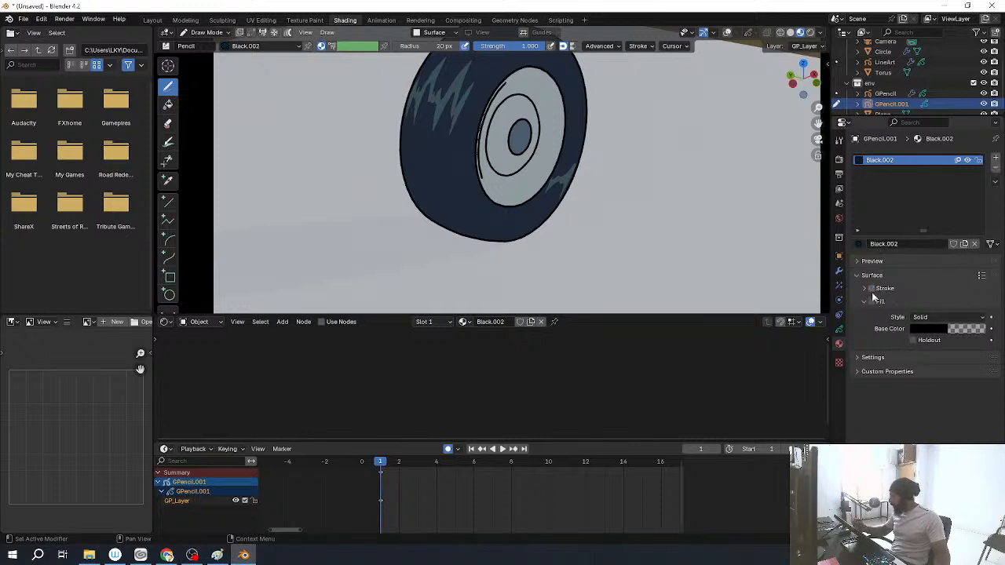
Step: Make the material fill-only with an opaque light blue-grey sampled from the rim, setting Alpha to 1.0 and raising the colour's Value to about 0.454
click(966, 330)
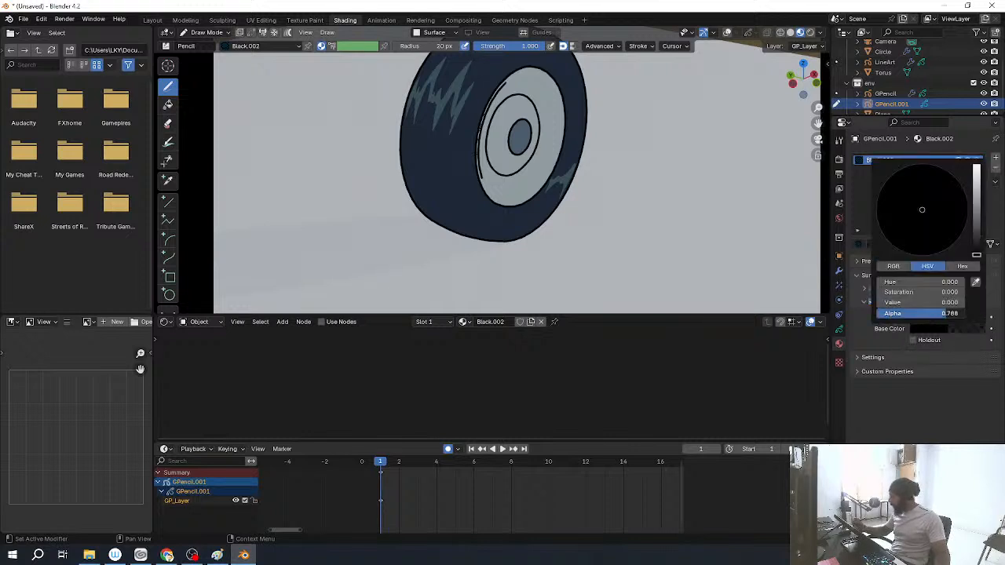
click(948, 315)
text(1.0)
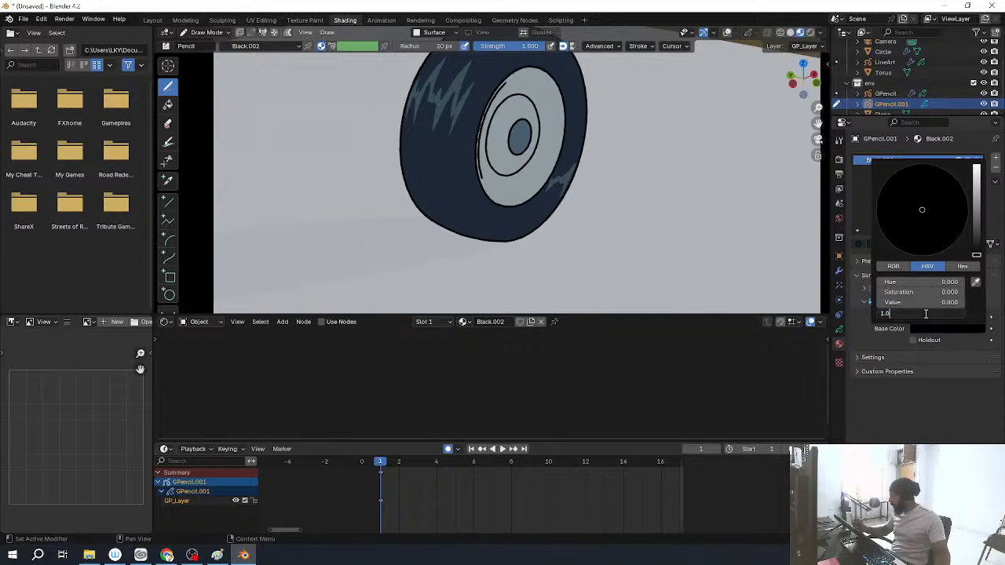
key(Return)
drag(976, 243, 976, 182)
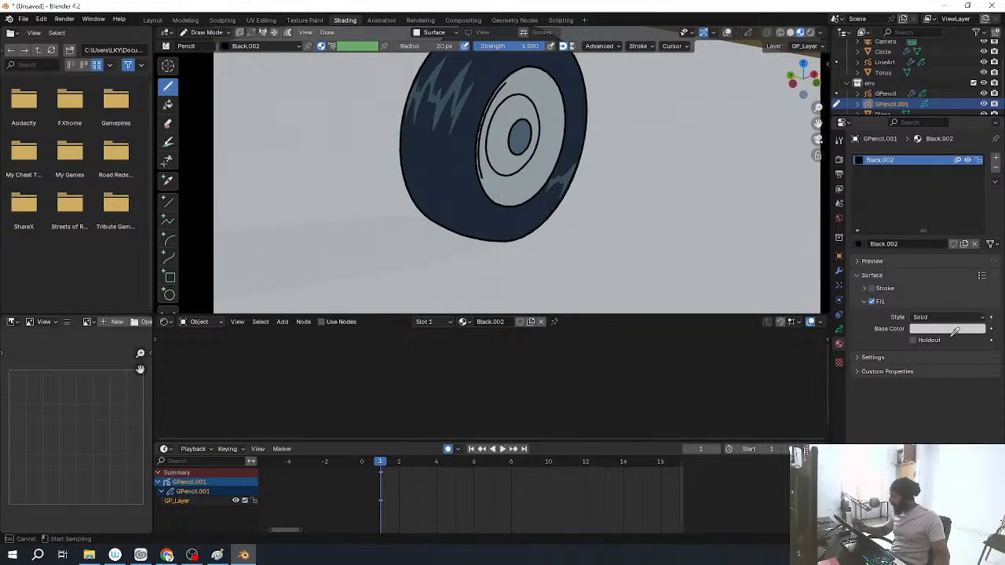
click(955, 329)
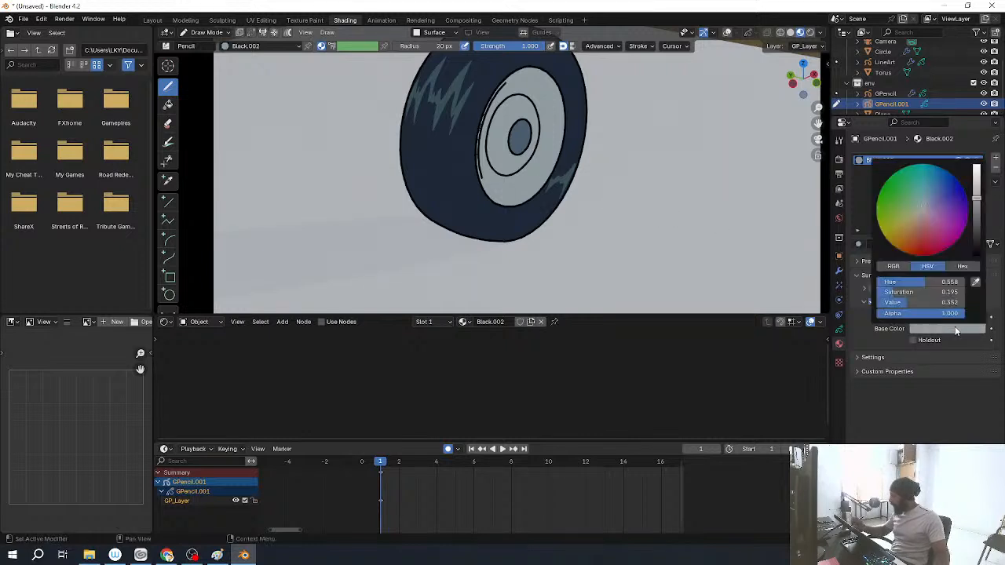
drag(980, 199, 977, 191)
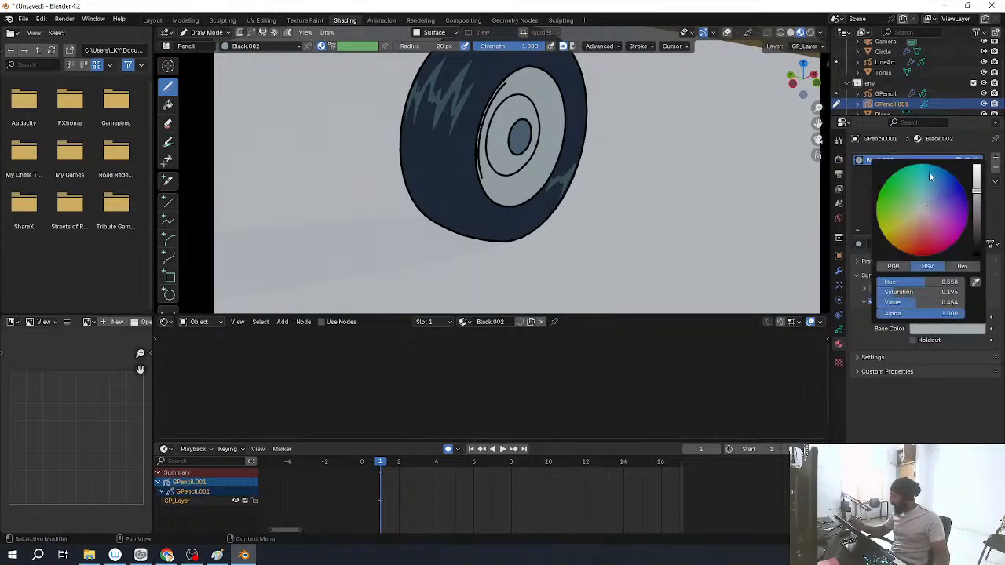
Step: Draw a jagged filled highlight on the lower-right part of the wheel rim at frame 1
scroll(658, 216, down, 7)
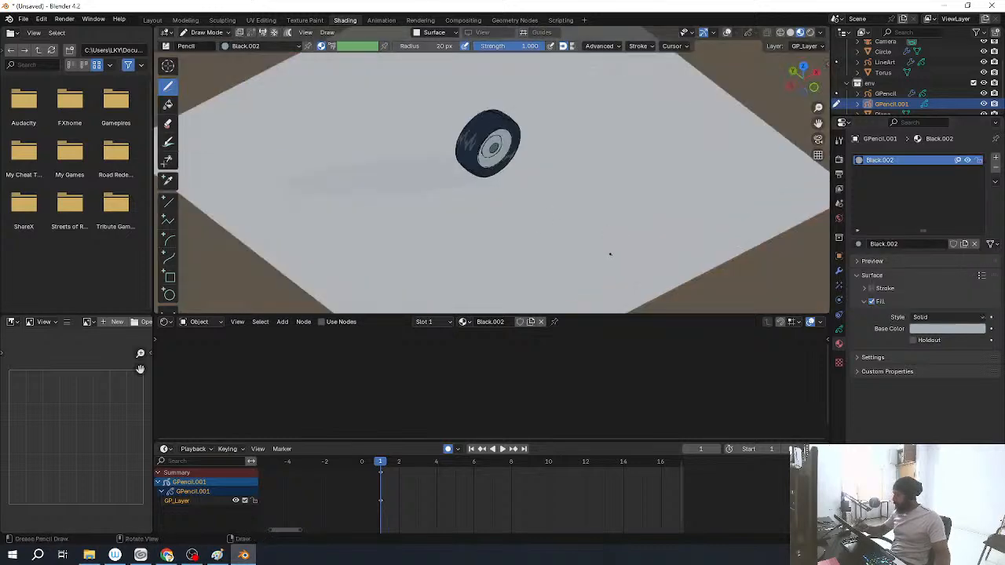
scroll(612, 244, up, 6)
key(ctrl+space)
scroll(599, 265, up, 4)
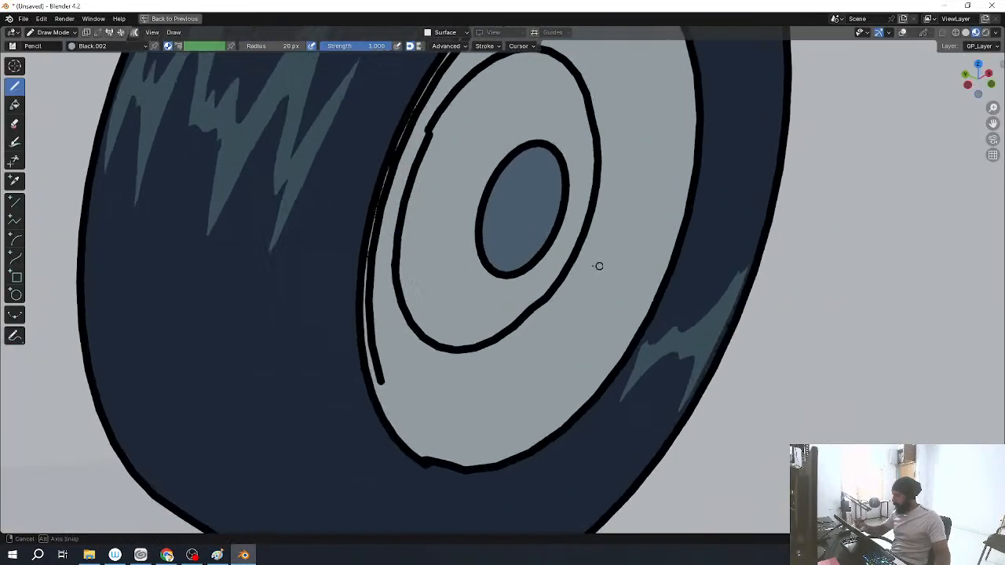
ctrl+middle_drag(569, 329, 576, 285)
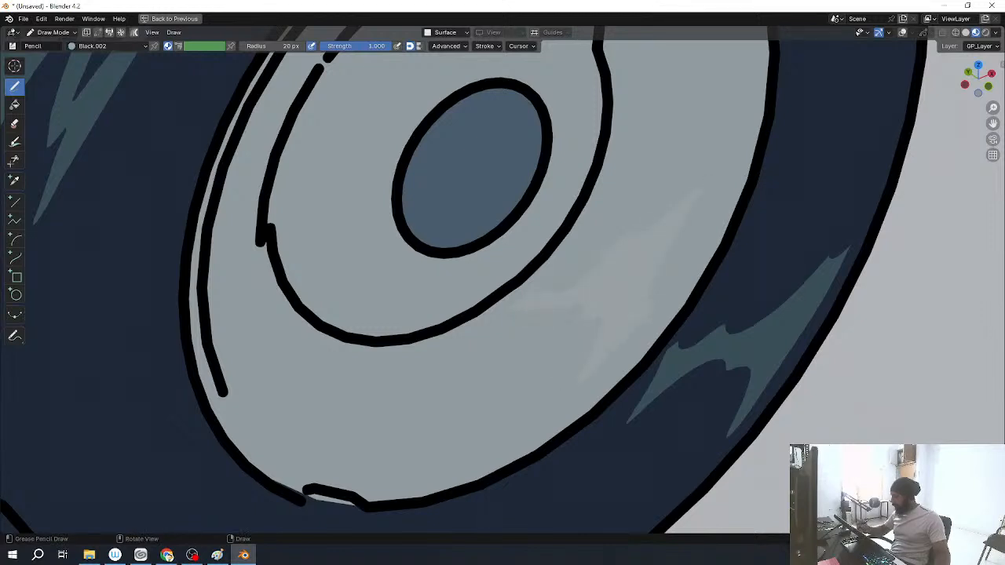
Step: Brighten the fill's base colour so the rim highlight stands out more from the rim
key(ctrl+space)
click(942, 330)
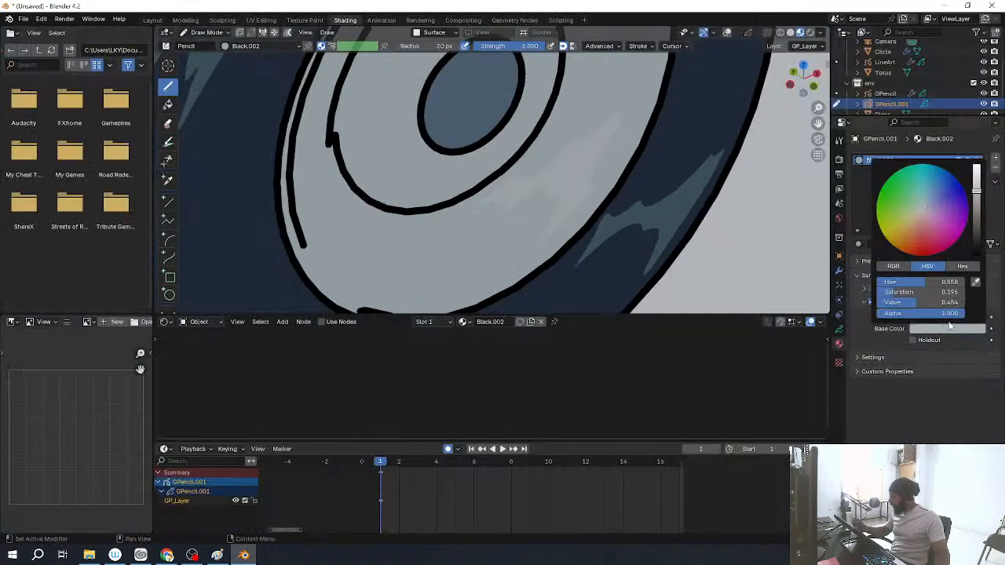
drag(976, 186, 977, 174)
Step: Draw a differently shaped jagged rim highlight on a new keyframe at frame 3
click(400, 461)
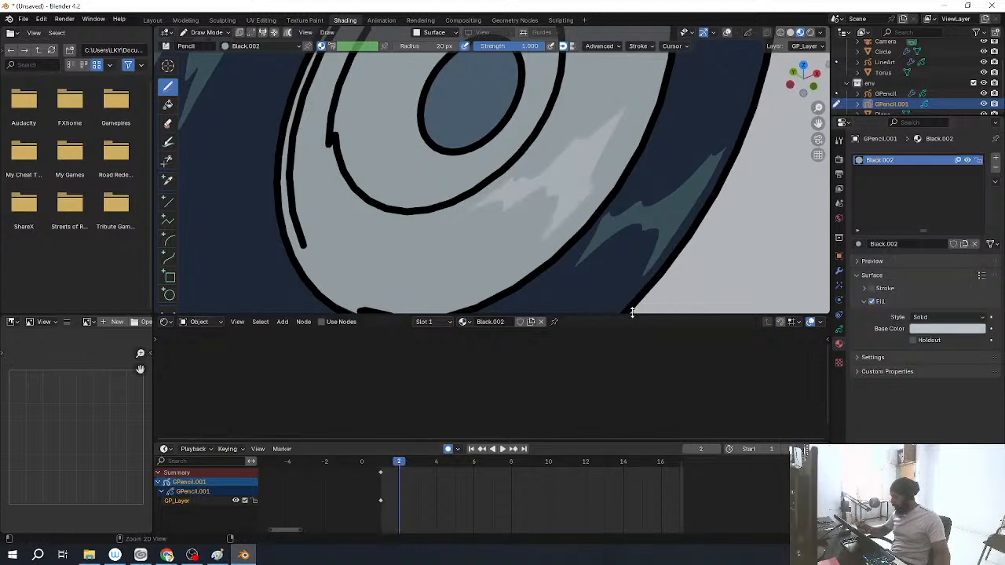
key(ctrl+space)
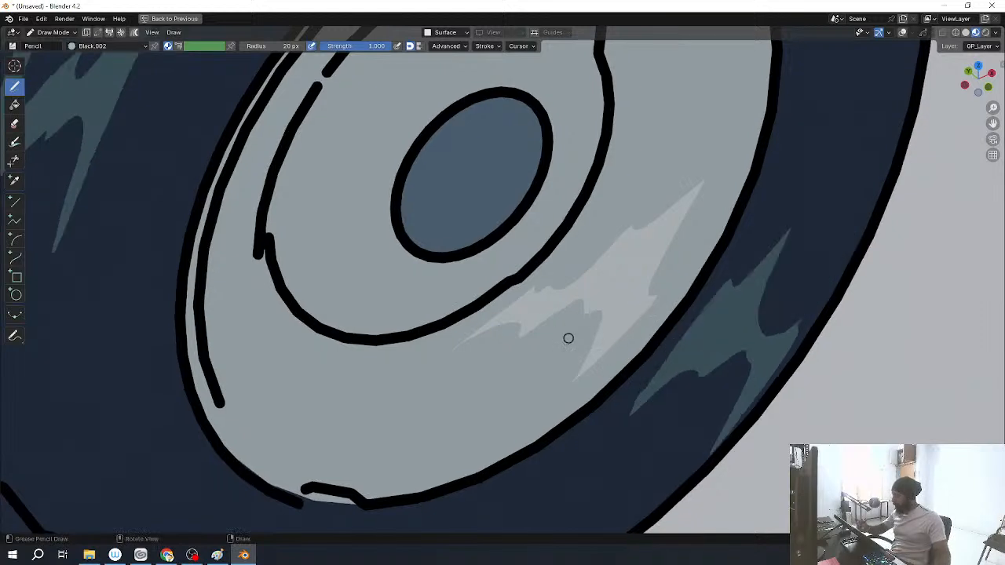
mouse_move(496, 336)
mouse_down()
mouse_move(691, 165)
mouse_move(591, 383)
mouse_move(583, 314)
mouse_move(522, 336)
mouse_move(633, 186)
mouse_move(652, 267)
mouse_move(625, 336)
mouse_move(570, 331)
mouse_move(438, 387)
mouse_up()
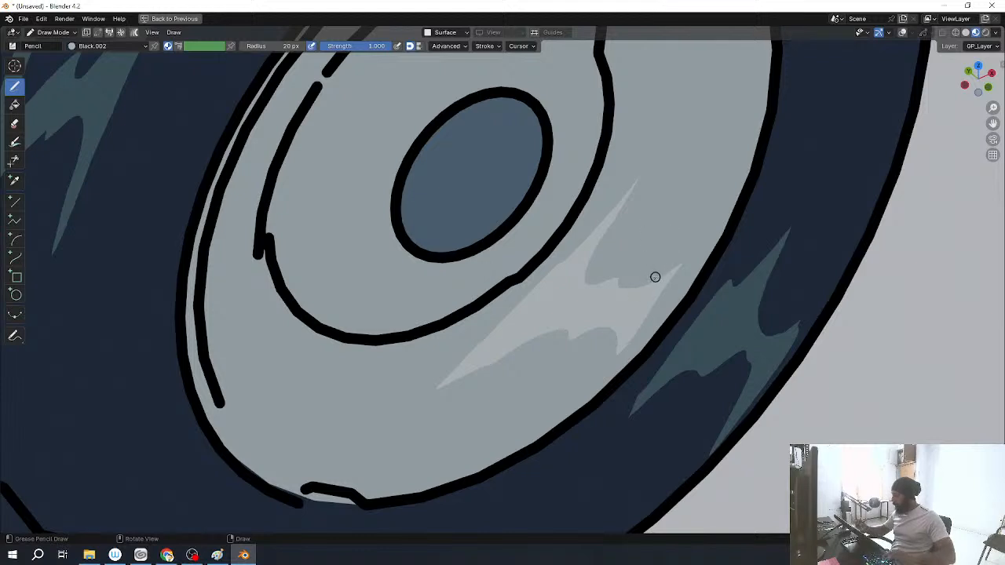
Step: Draw a third variation of the jagged rim highlight on a new keyframe at frame 5
key(Right)
mouse_move(601, 223)
mouse_down()
mouse_move(680, 159)
mouse_move(622, 282)
mouse_move(645, 316)
mouse_up()
click(593, 275)
drag(534, 287, 484, 336)
Step: Return to Object Mode, restore the camera view of the tyre and go back to frame 1
key(ctrl+space)
key(ctrl+Tab)
click(628, 259)
key(KP_0)
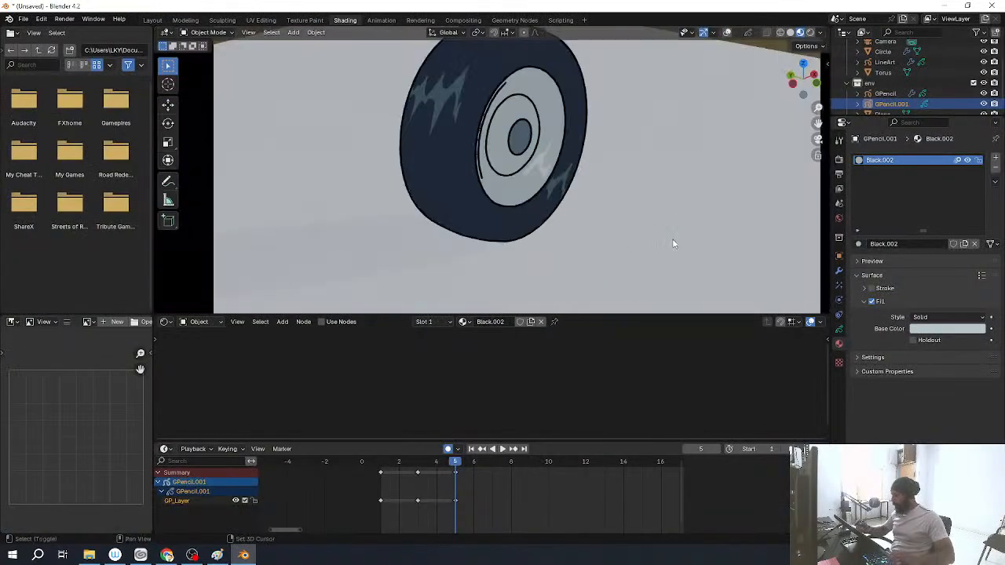
key(shift+Left)
Step: Show the viewport overlays and copy the Time Offset modifier from the tyre highlight object to the rim highlight object
key(shift+alt+z)
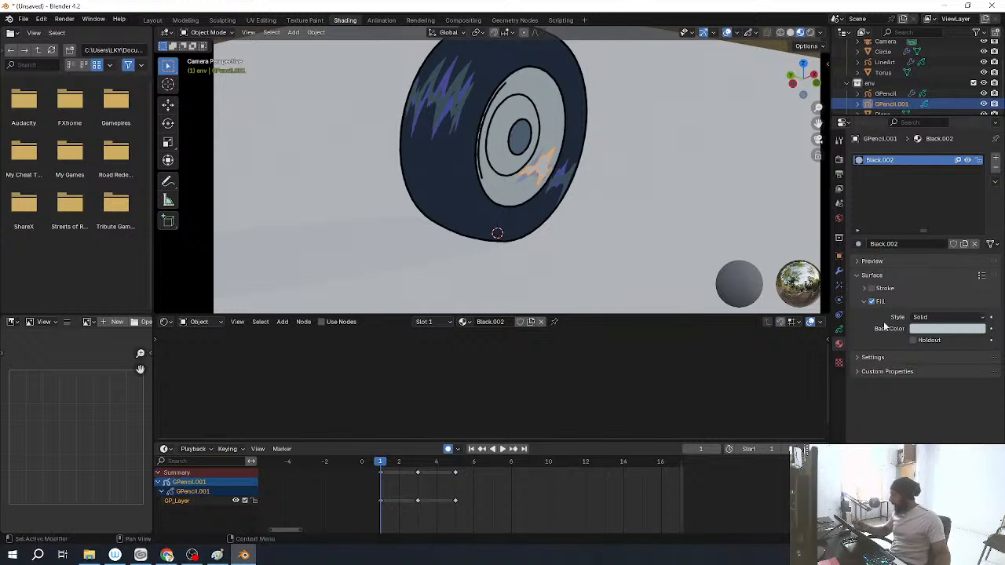
click(839, 270)
click(557, 185)
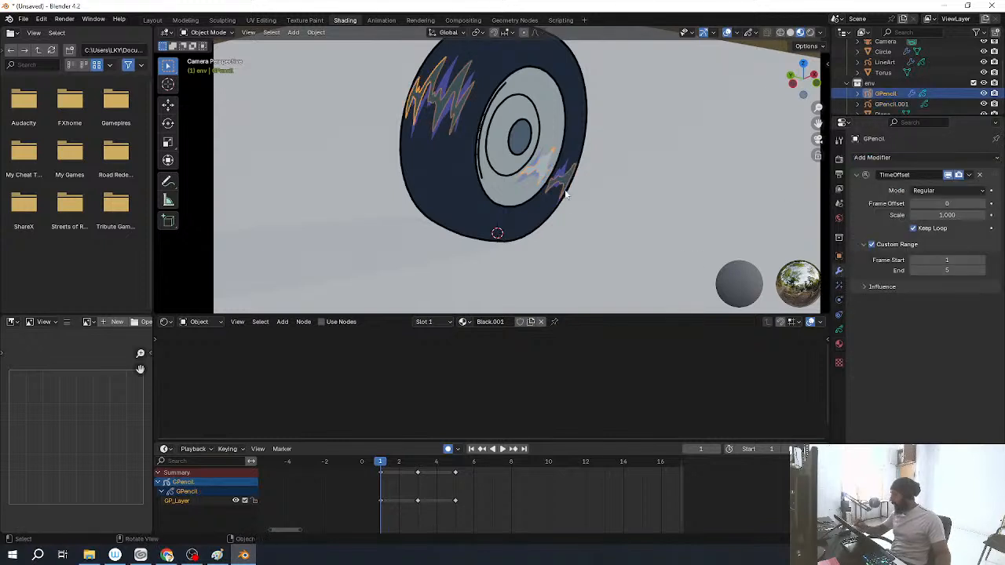
click(543, 171)
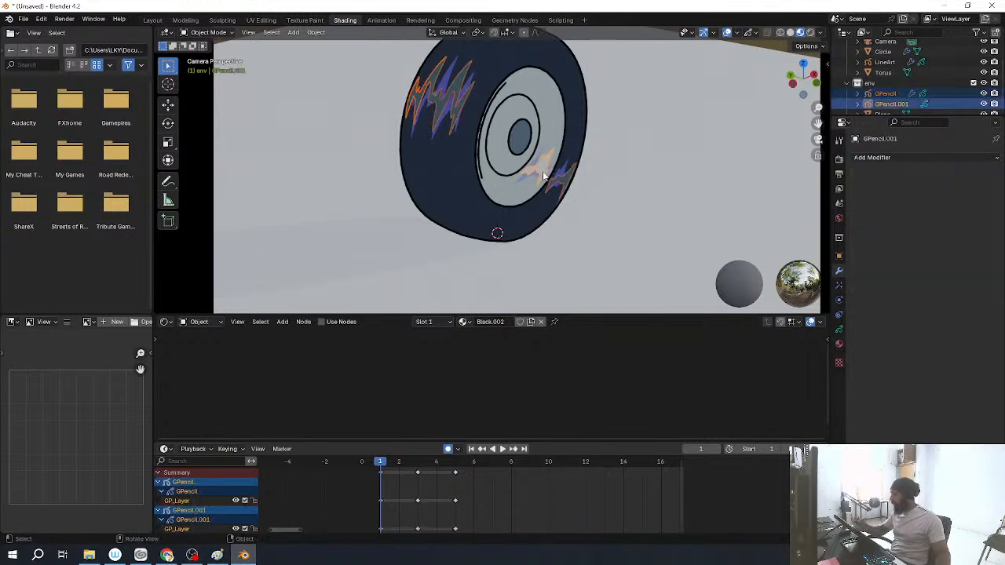
shift+click(557, 180)
right_click(682, 206)
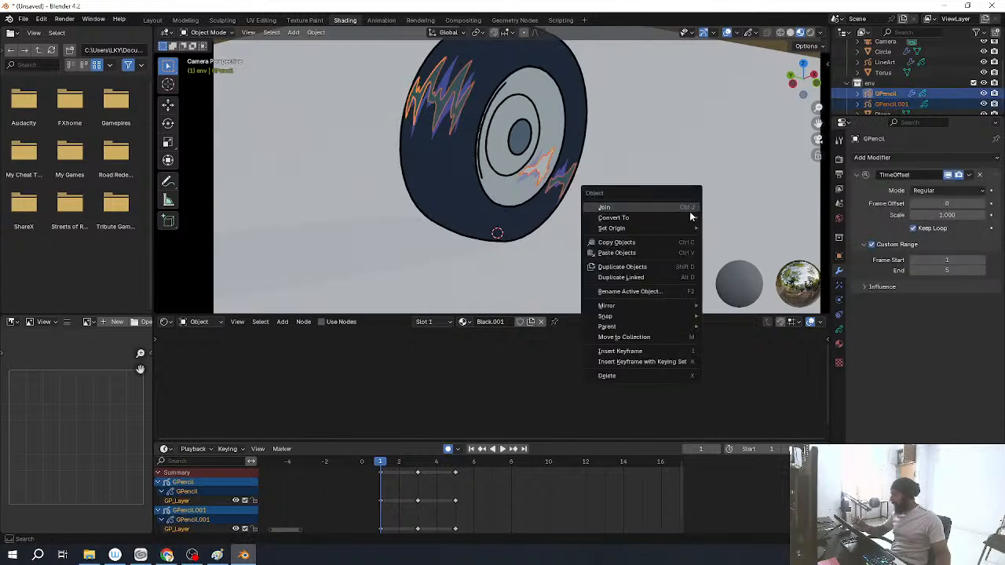
click(701, 243)
key(ctrl+l)
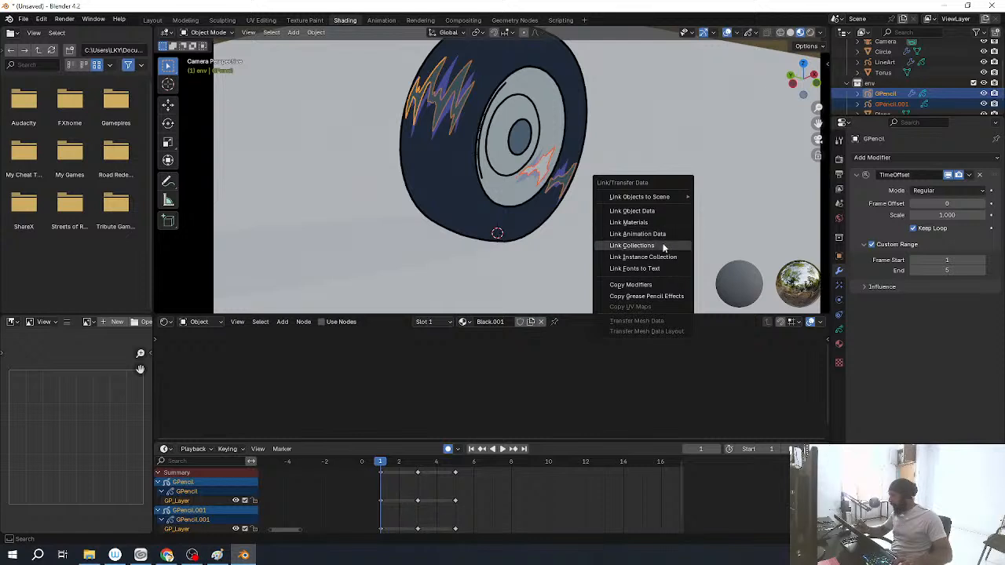
click(664, 285)
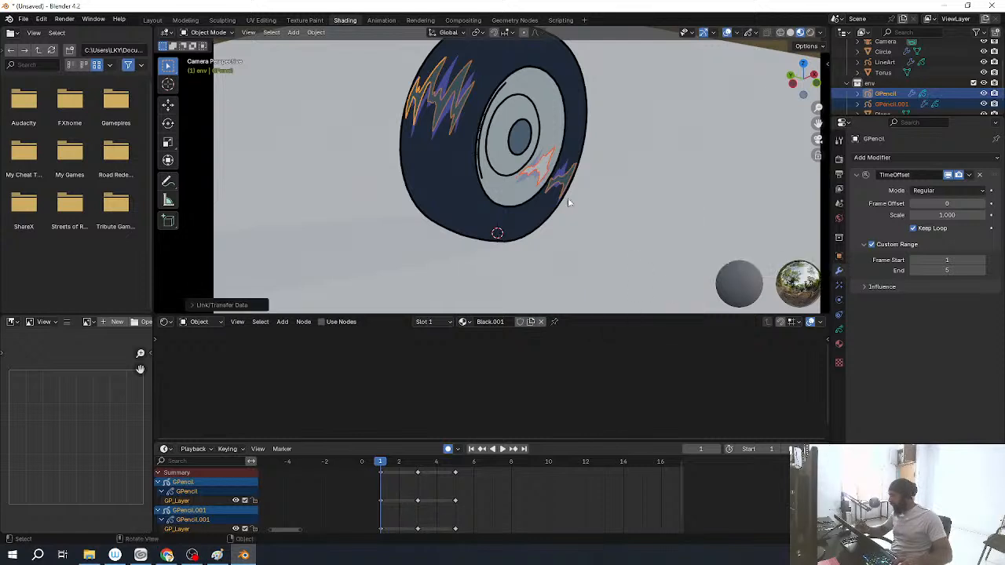
click(540, 177)
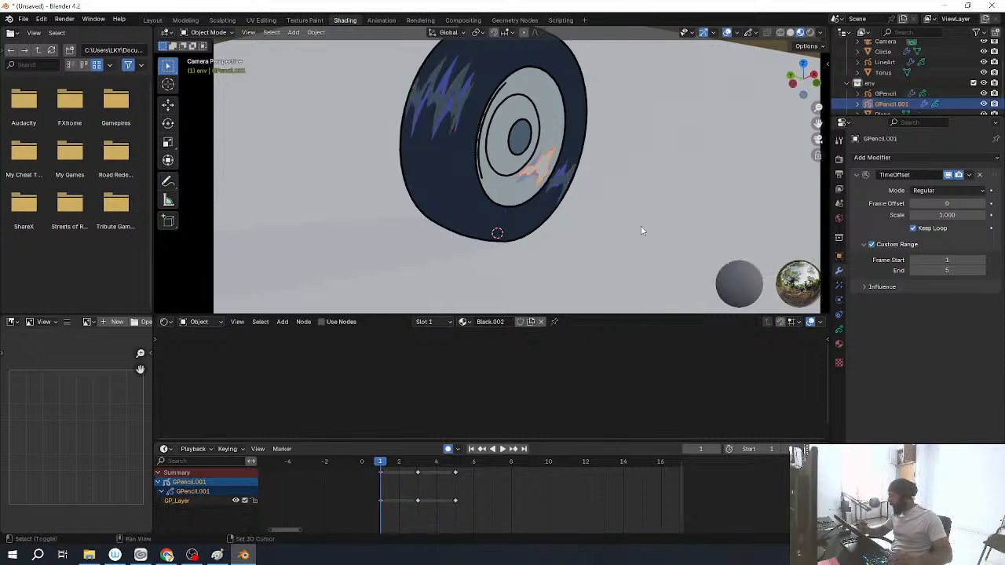
Step: Play the looping animation in the maximised camera view and examine how the rim highlight moves with the tyre highlights
key(space)
key(KP_0)
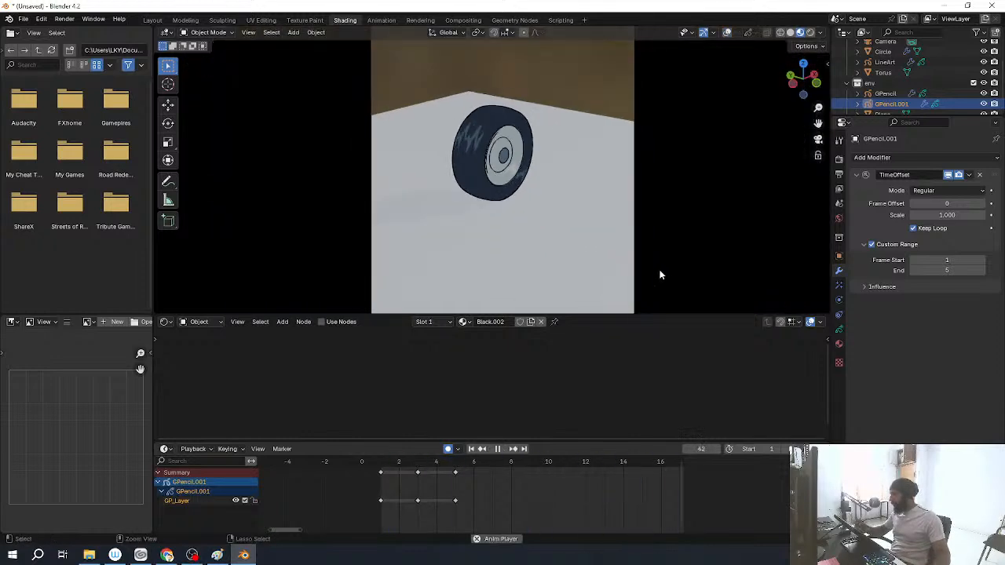
key(ctrl+space)
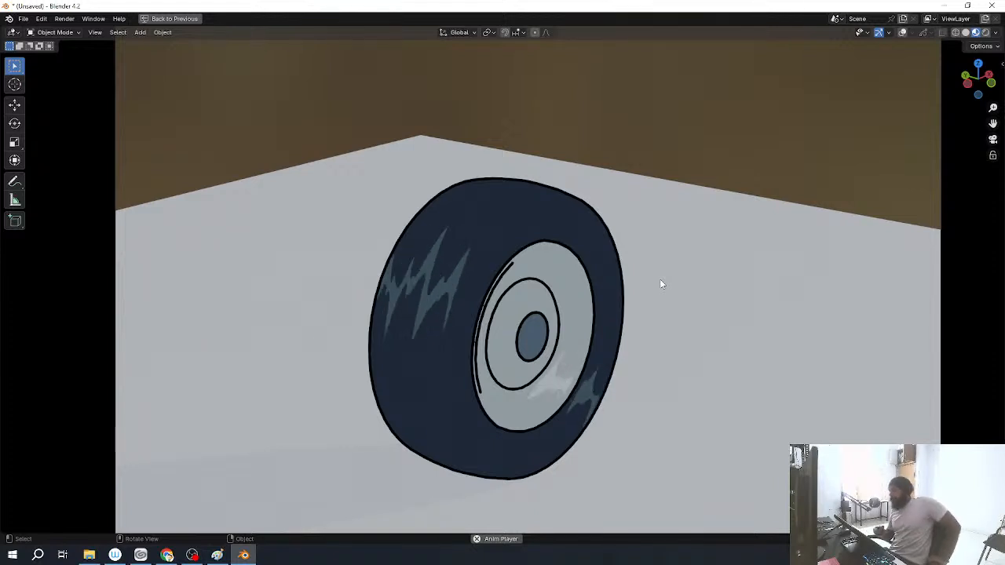
key(Escape)
scroll(768, 295, down, 6)
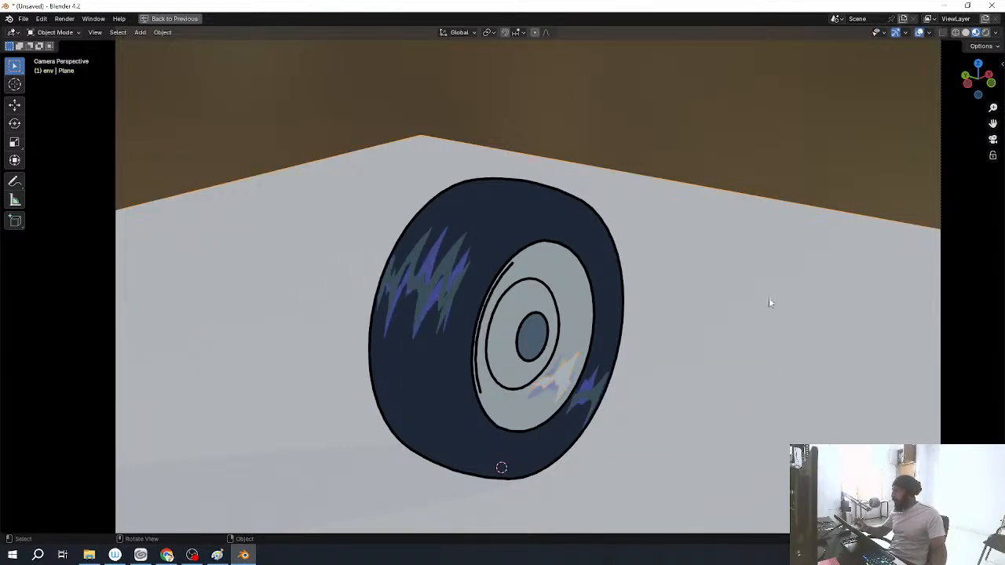
middle_drag(716, 363, 680, 339)
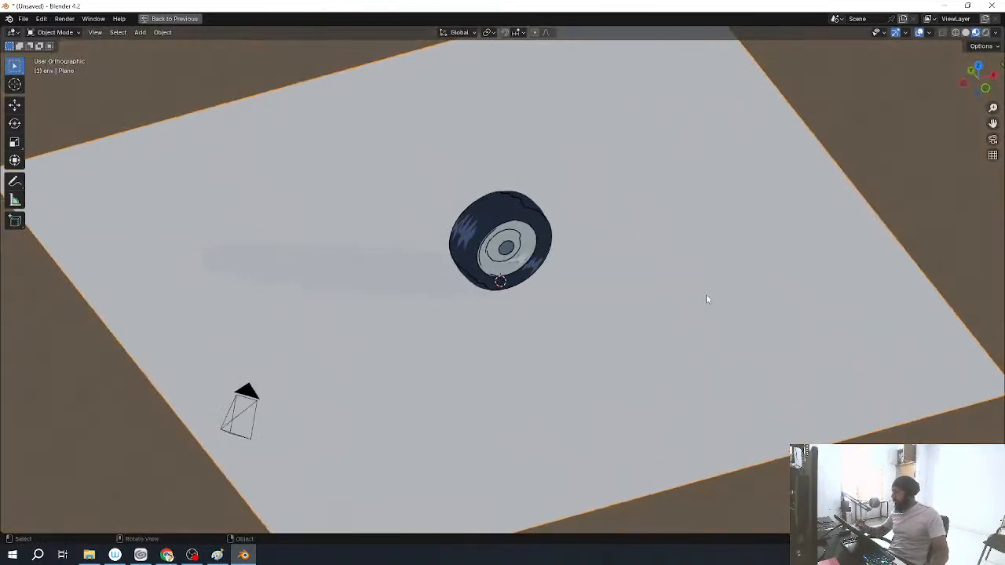
key(s)
key(y)
right_click(722, 309)
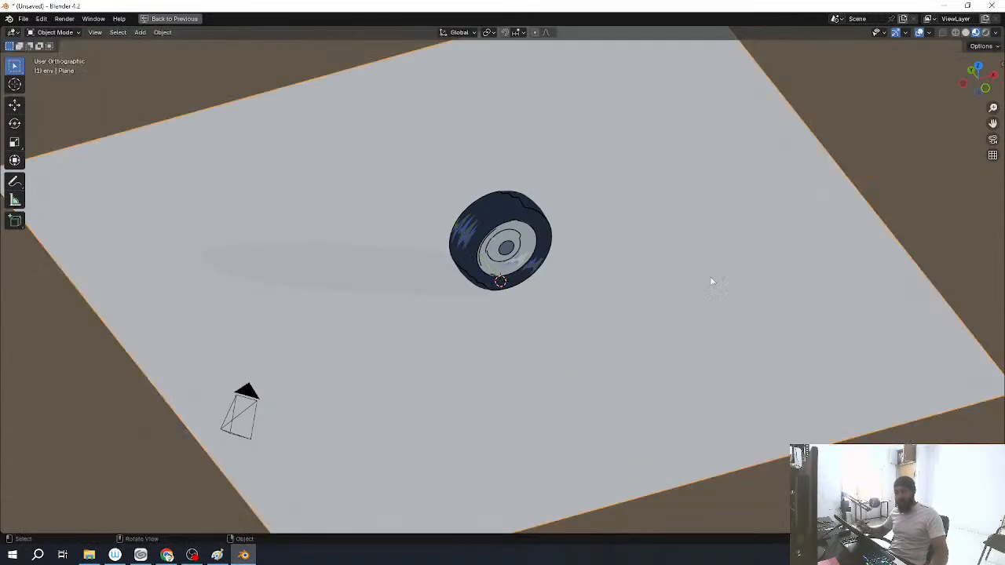
scroll(705, 284, down, 3)
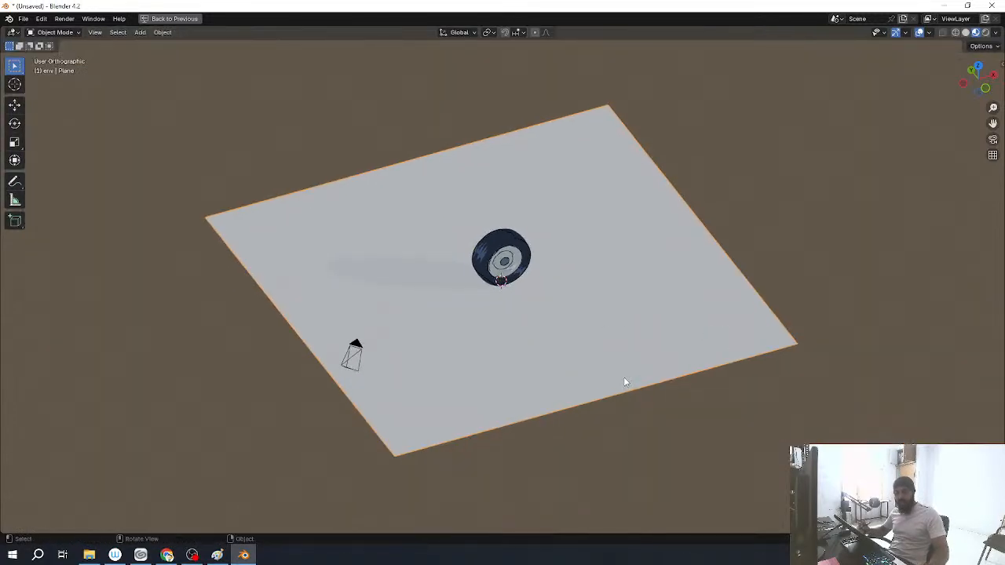
key(s)
key(y)
right_click(671, 346)
Step: Stretch the ground plane along the global X axis until its far corner lies outside the camera frame
key(s)
key(x)
click(882, 218)
key(KP_0)
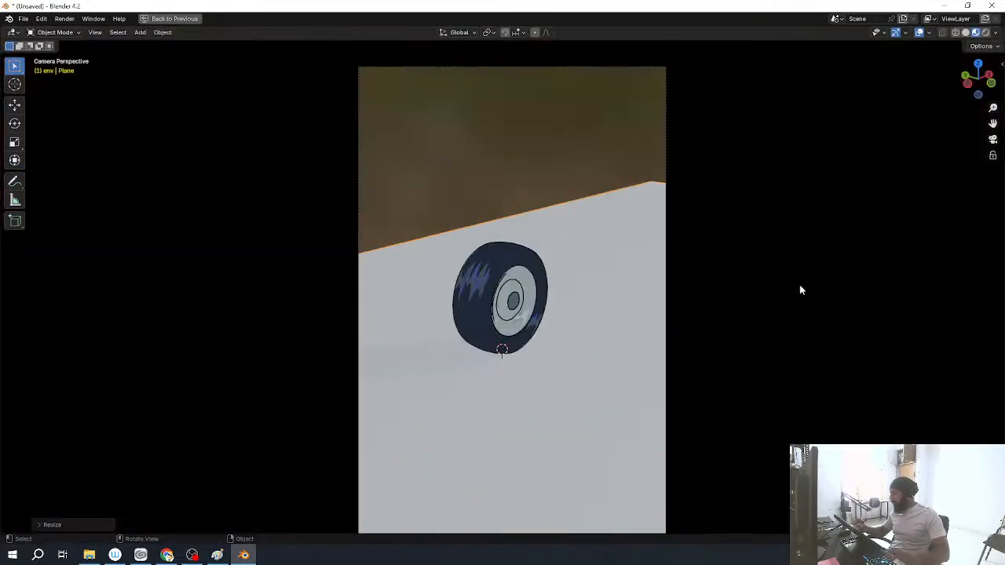
key(s)
key(x)
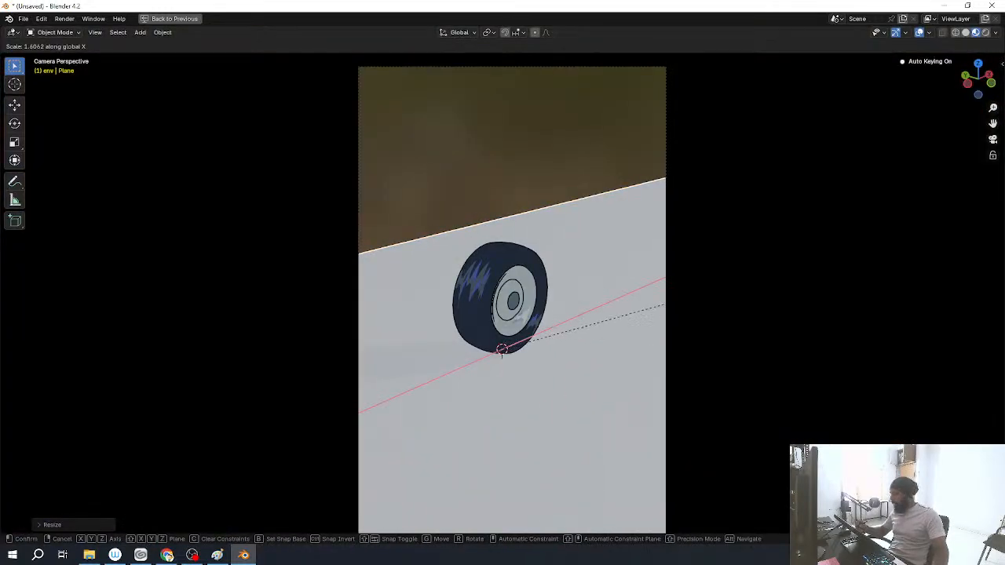
click(677, 314)
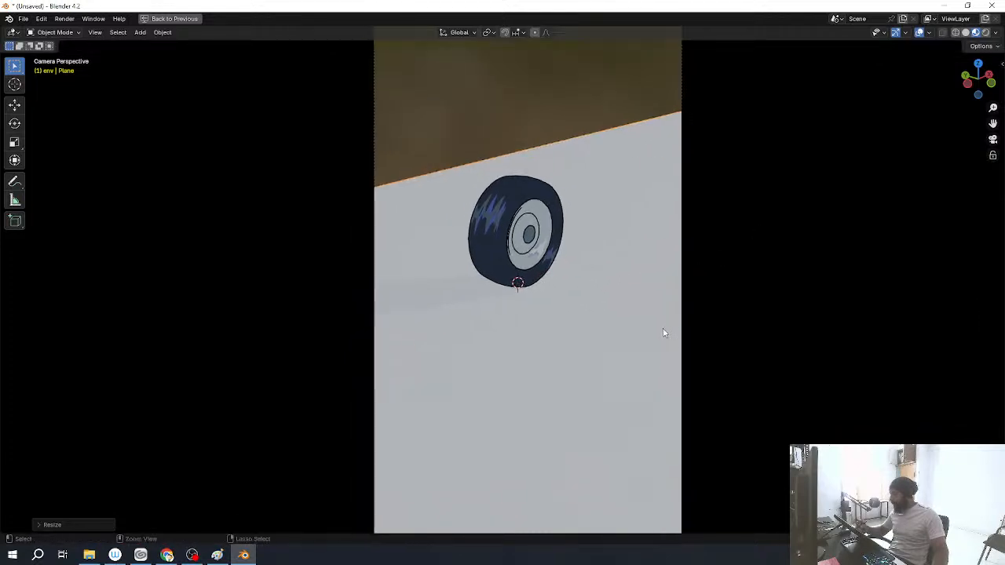
Step: Delete the ground plane's transform keyframes at frame 1 and collapse the timeline area
key(ctrl+space)
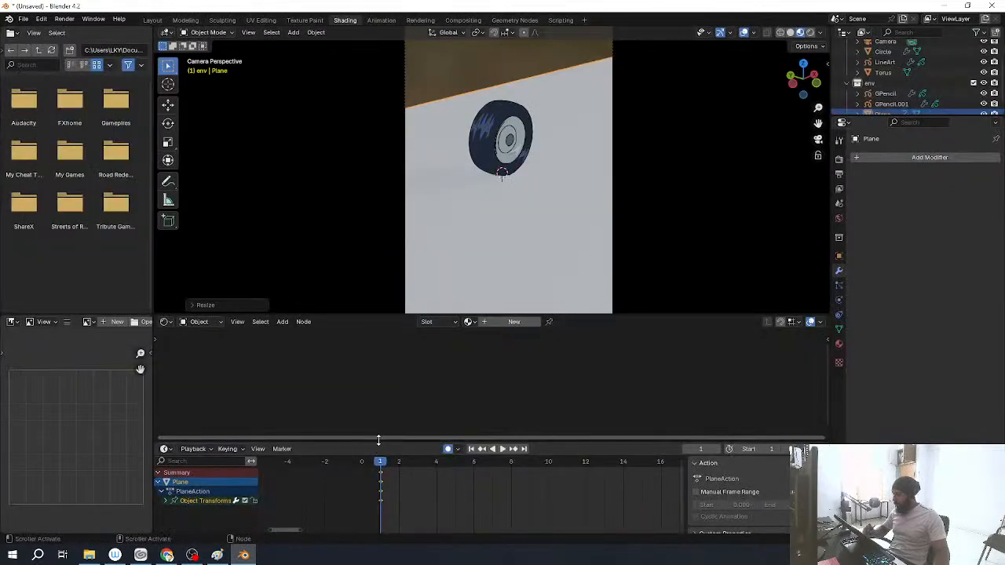
drag(390, 442, 357, 546)
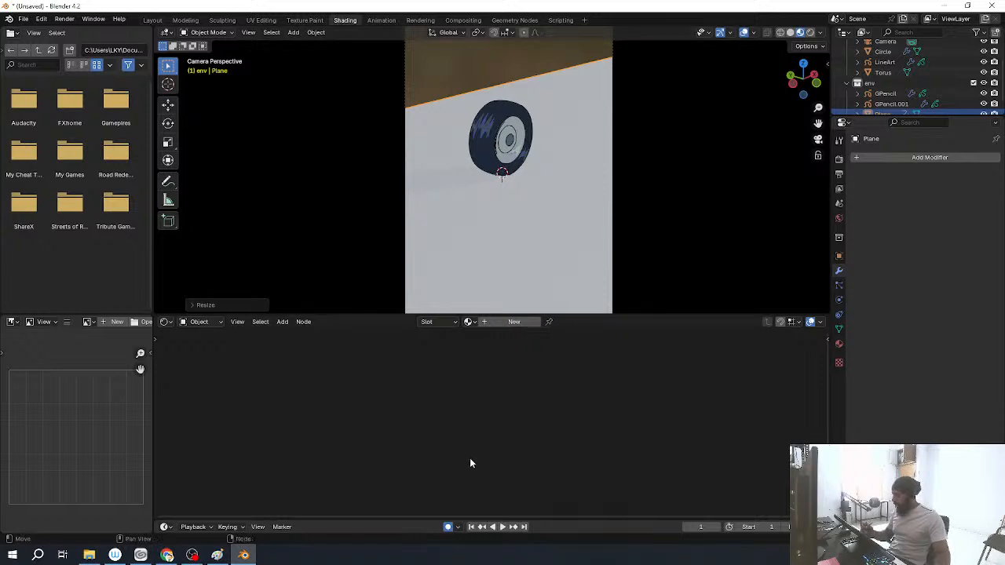
key(ctrl+space)
key(ctrl+space)
drag(453, 520, 463, 406)
key(x)
click(422, 484)
drag(429, 402, 432, 522)
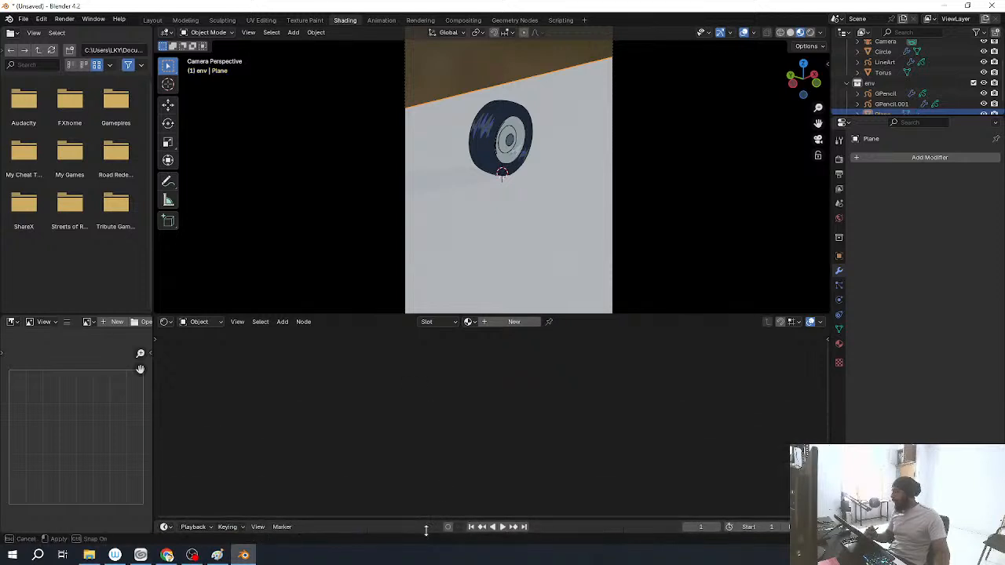
Step: Create a new material on the ground plane and name it ground
scroll(697, 212, down, 4)
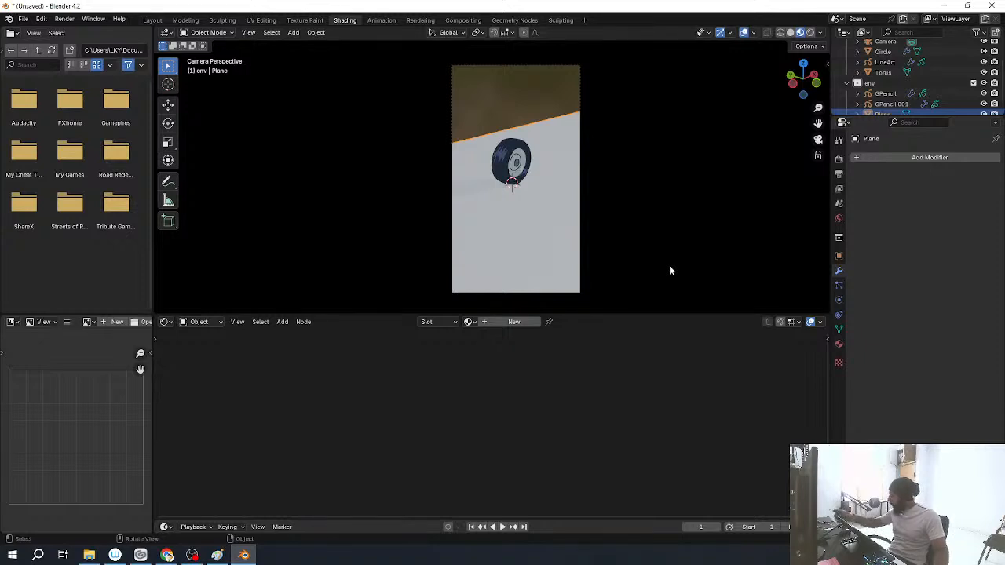
scroll(511, 112, up, 3)
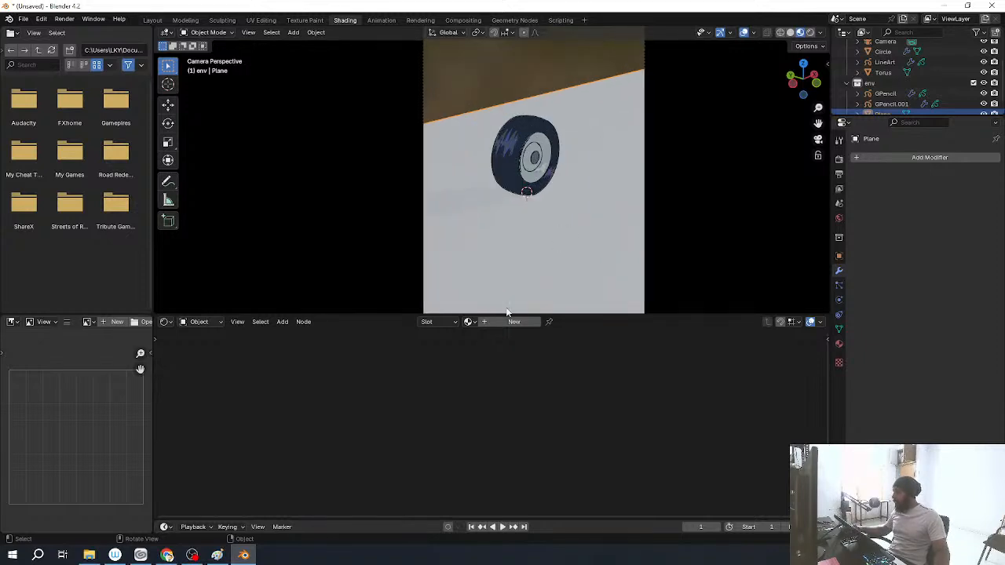
click(515, 322)
double_click(498, 322)
text(ground)
key(Return)
Step: Add a Noise Texture node to the ground material and connect its Fac output to the Principled BSDF's Base Color
scroll(442, 385, up, 3)
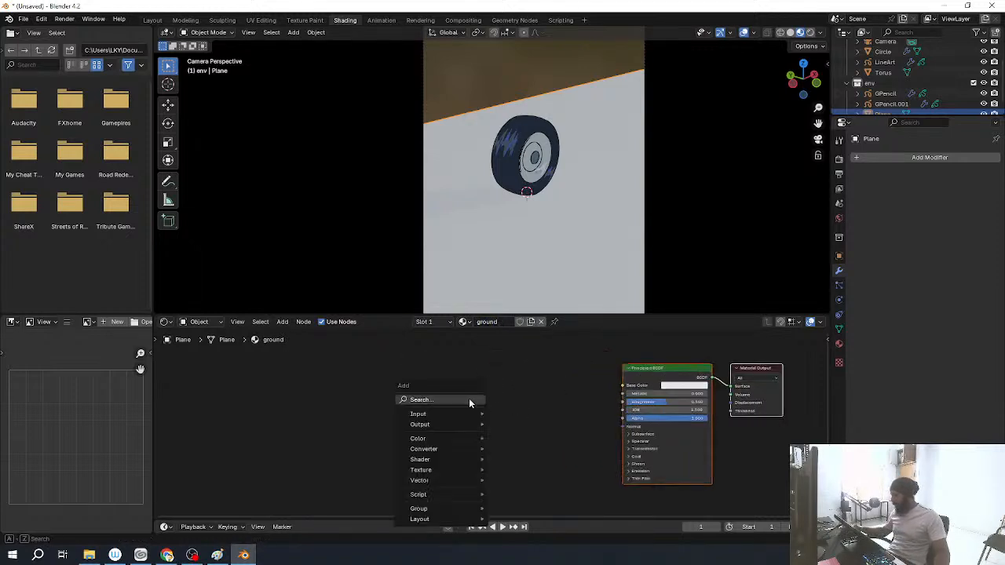
key(shift+a)
text(noise)
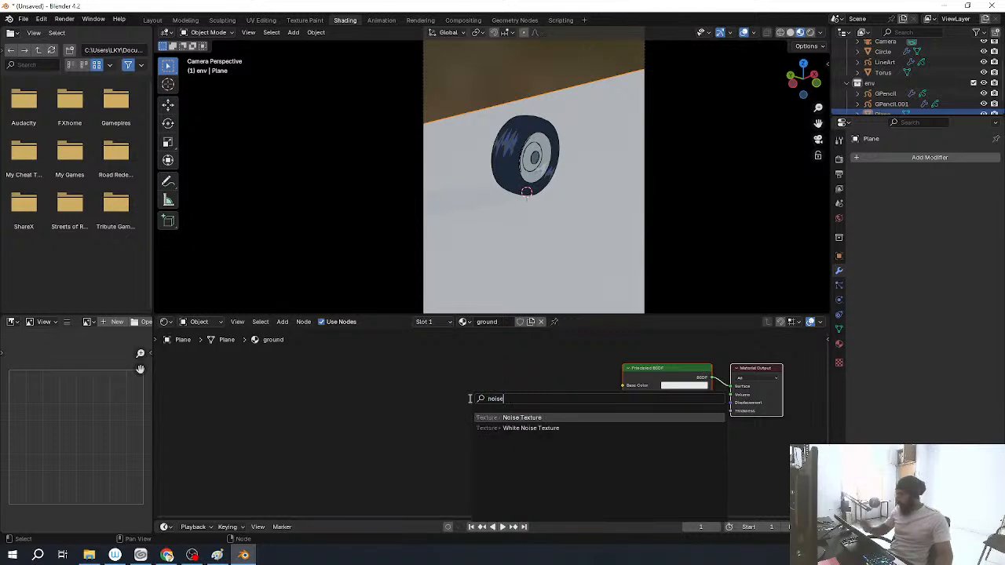
key(Return)
click(373, 381)
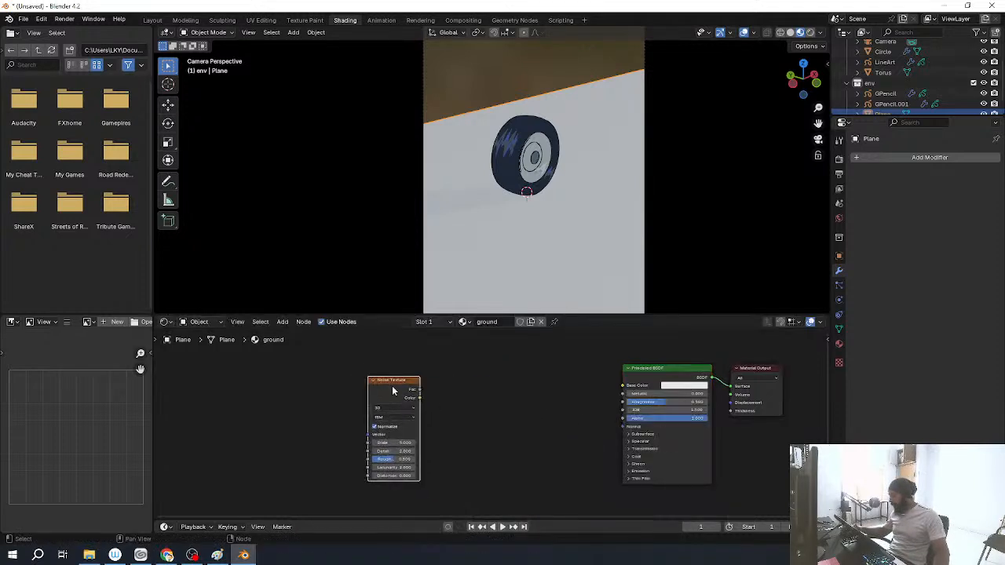
drag(420, 391, 623, 386)
mouse_move(596, 173)
middle_down()
mouse_move(600, 197)
mouse_move(550, 153)
mouse_move(563, 184)
mouse_move(521, 181)
mouse_move(578, 164)
middle_up()
scroll(522, 180, down, 4)
key(KP_0)
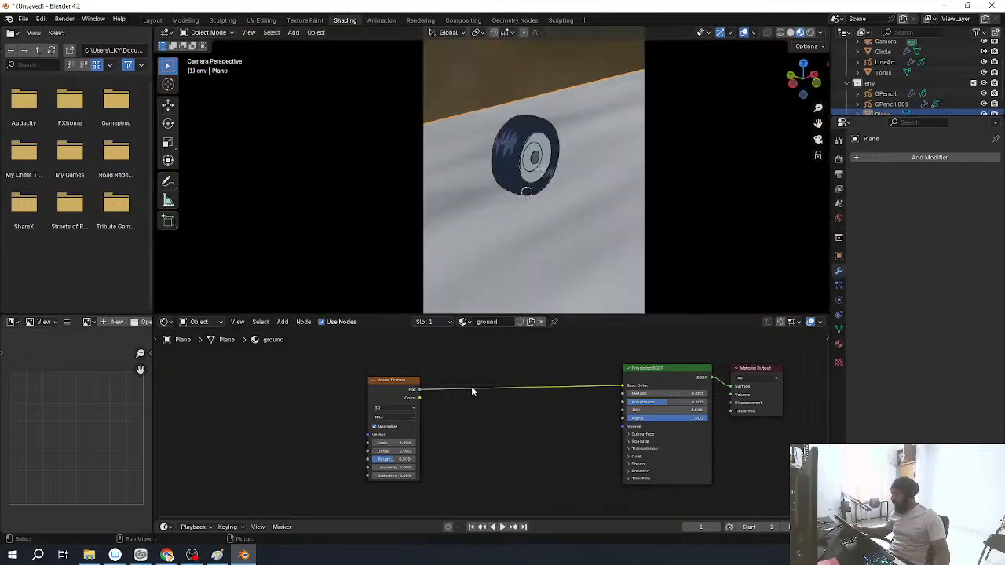
Step: Insert a Color Ramp after the Noise Texture and bring its stops close together around the middle, the black one at about 0.432
key(shift+a)
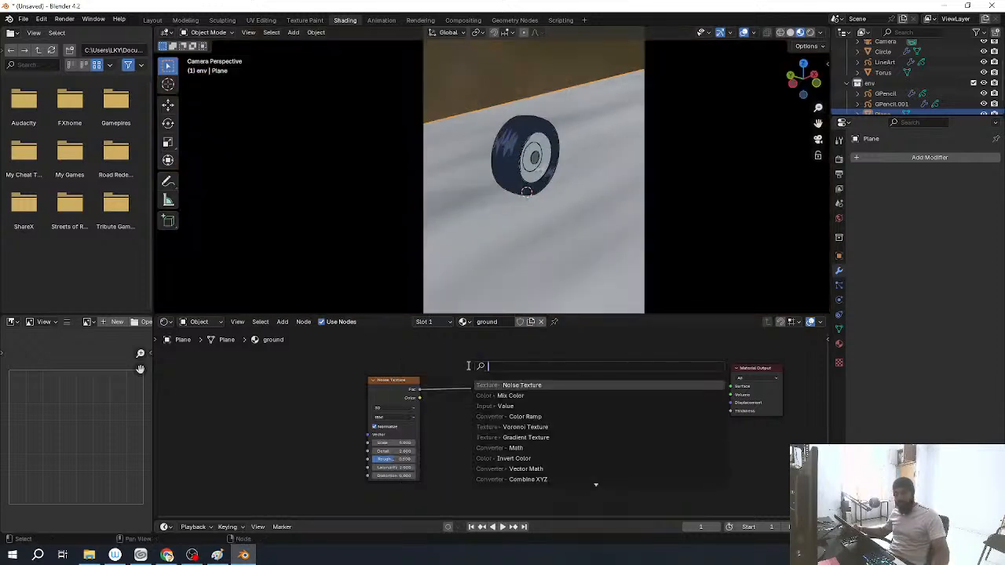
text(ramp)
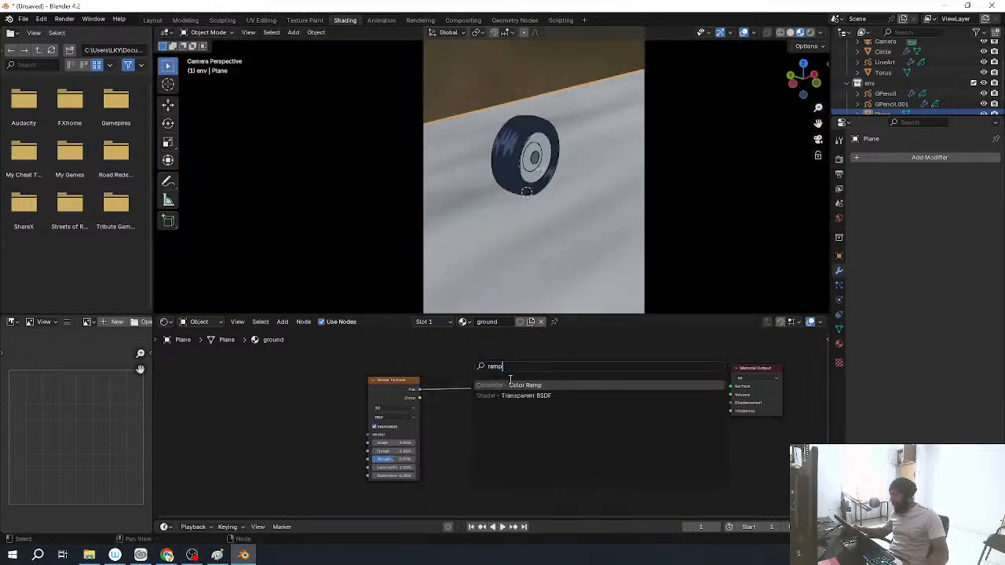
click(531, 385)
click(459, 370)
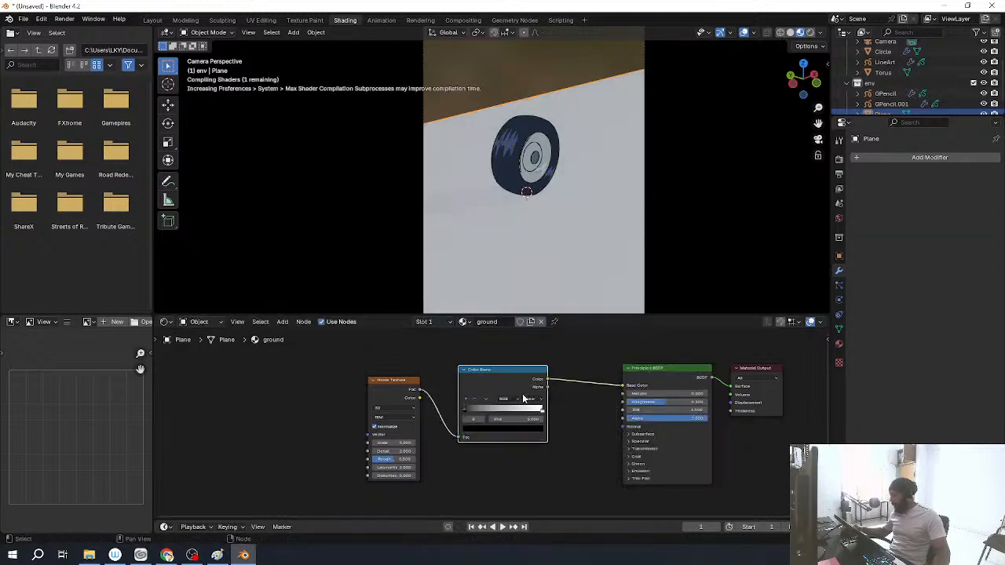
scroll(524, 399, up, 3)
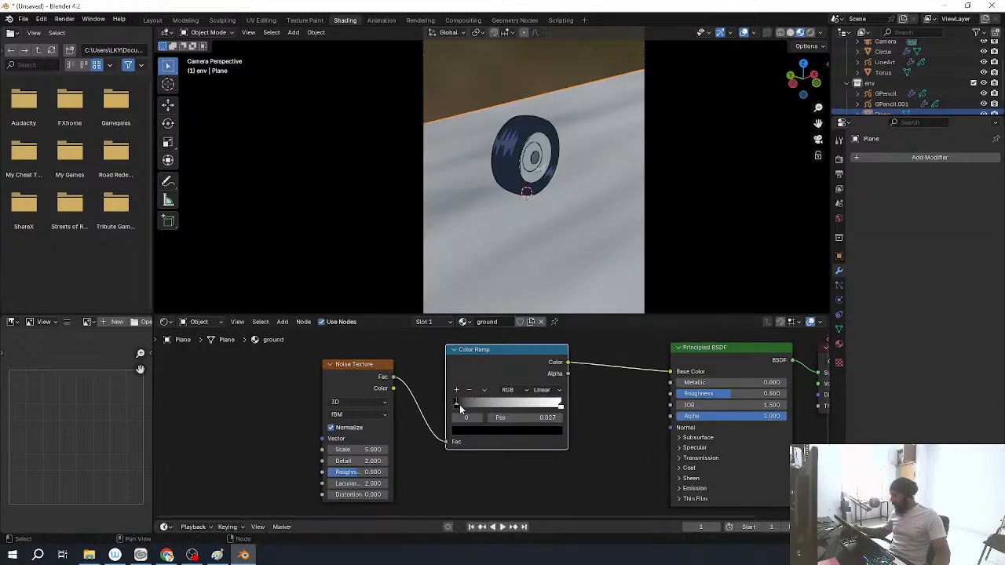
drag(454, 406, 495, 405)
drag(561, 406, 502, 408)
Step: Set the Noise Texture's scale to 30 and attach Mapping and Texture Coordinate nodes to its Vector input
middle_drag(440, 426, 519, 406)
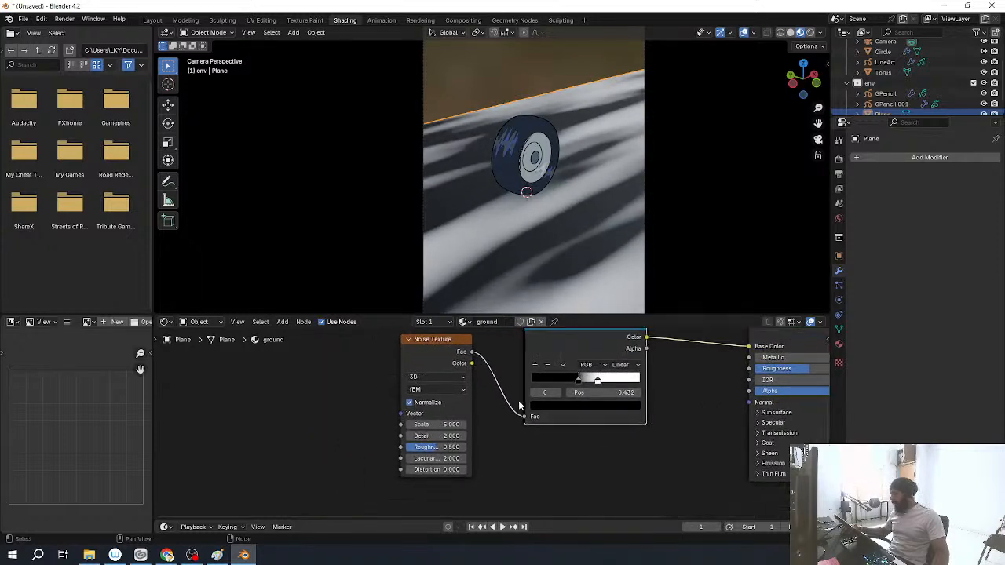
click(451, 424)
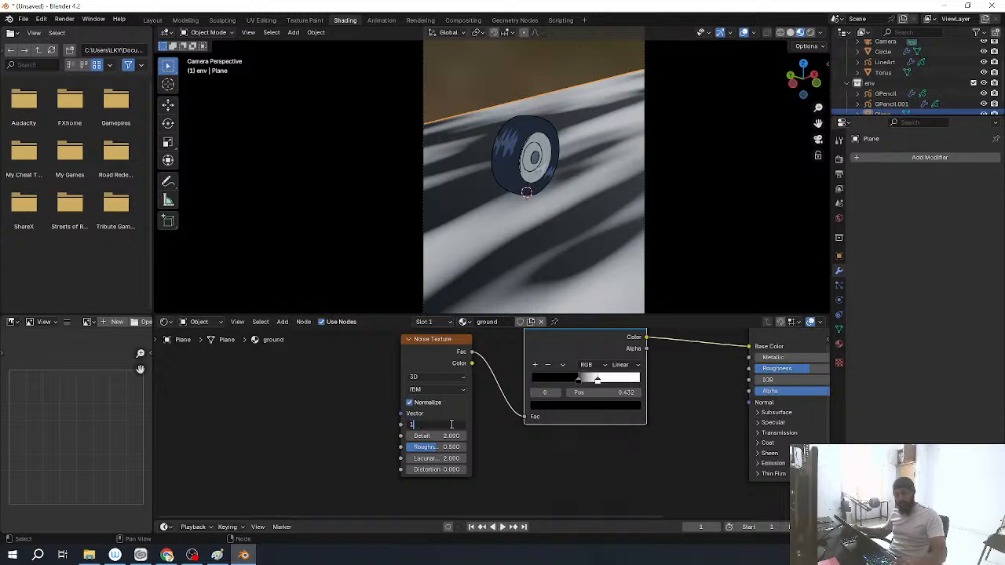
text(3)
key(Return)
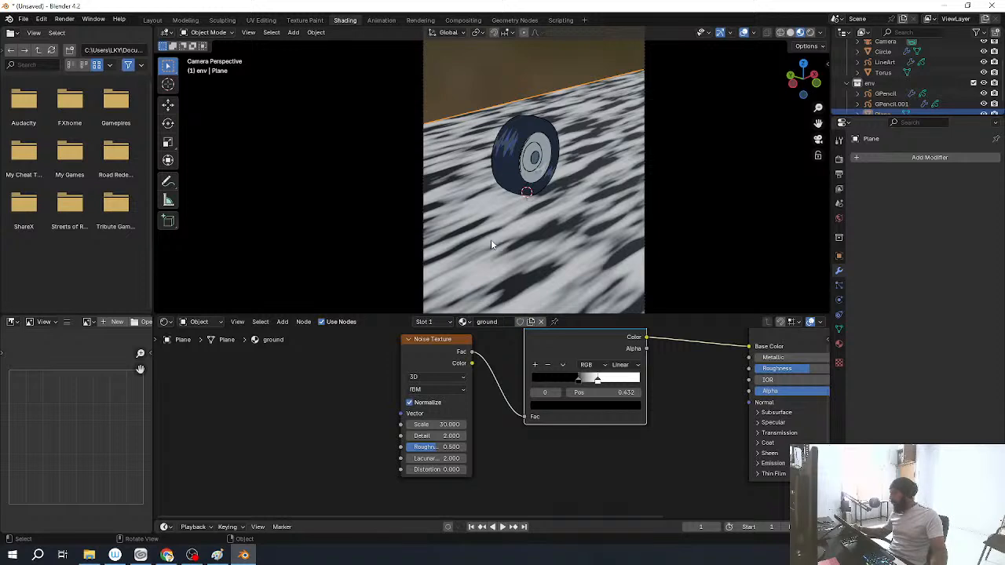
middle_drag(471, 353, 569, 362)
click(527, 357)
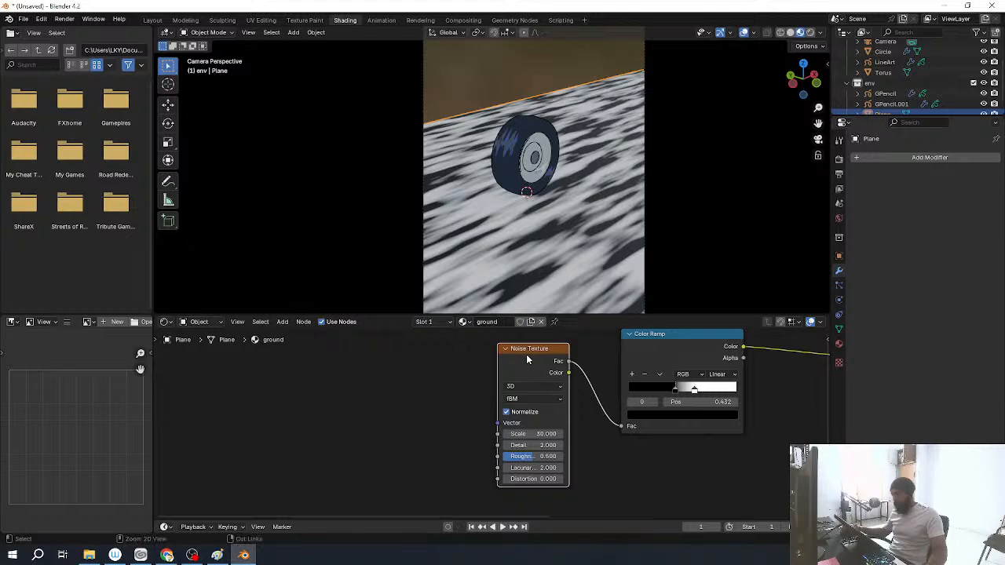
key(ctrl+t)
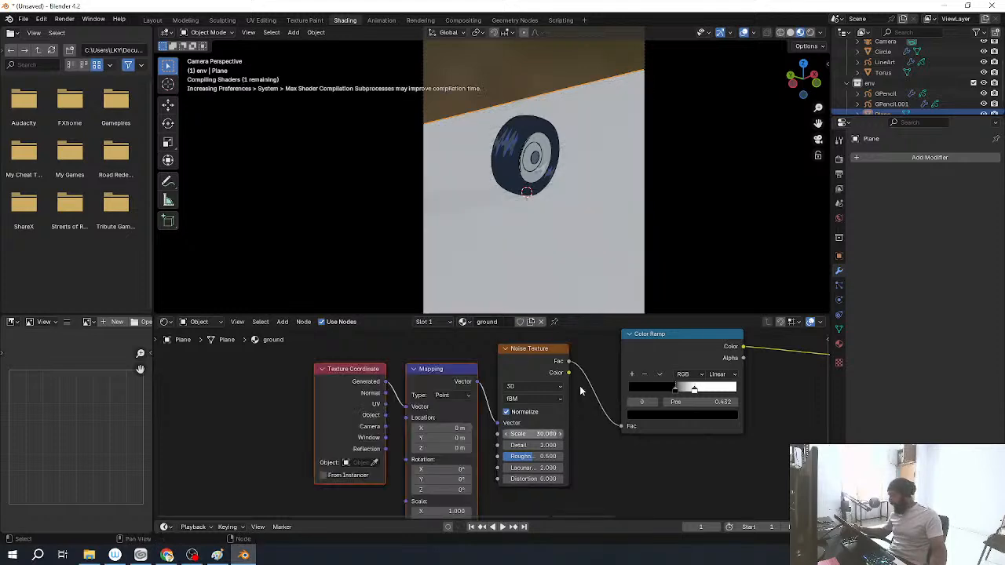
Step: Stretch the noise into long streaks along the ground by reducing the Mapping node's X scale to about 0.26
middle_drag(576, 403, 596, 353)
middle_drag(493, 475, 489, 432)
scroll(490, 431, up, 2)
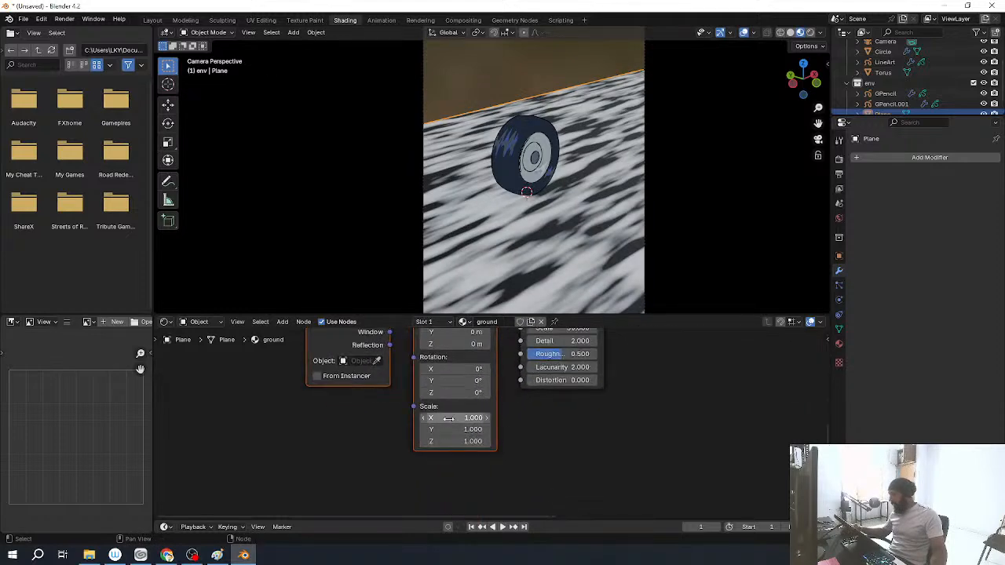
drag(455, 429, 677, 429)
key(ctrl+z)
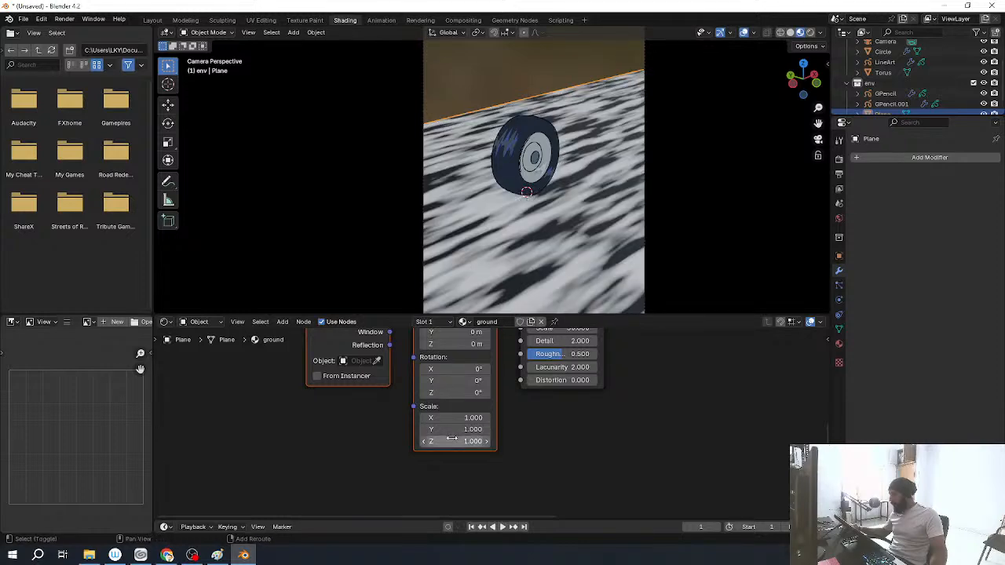
mouse_move(456, 418)
mouse_down()
mouse_move(511, 418)
mouse_move(424, 418)
mouse_up()
Step: Play the animation in the maximised camera view and examine the wheel against the streaked ground
key(ctrl+space)
scroll(622, 221, down, 4)
shift+middle_drag(600, 244, 514, 227)
scroll(511, 233, up, 4)
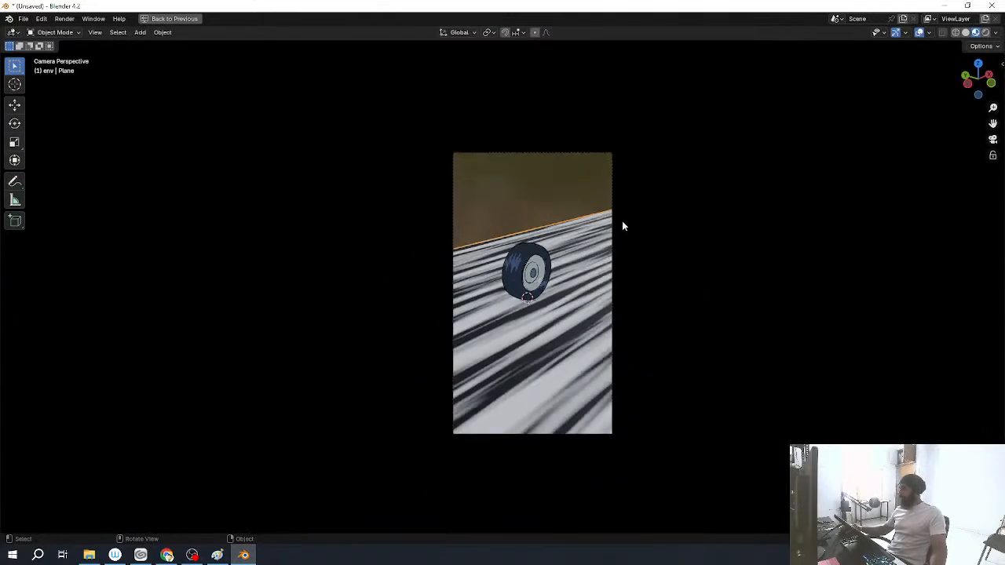
key(space)
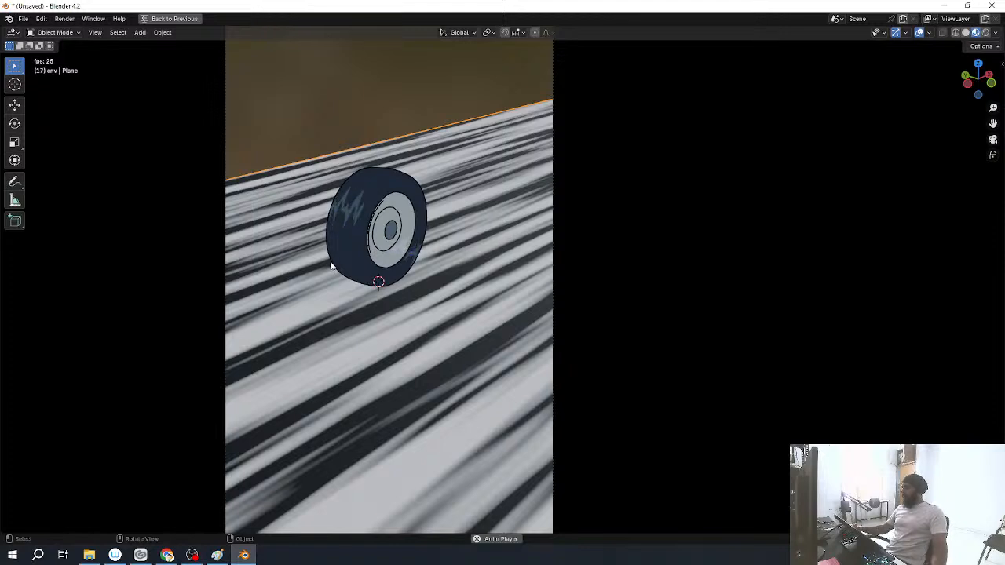
key(Escape)
key(ctrl+space)
Step: Insert a keyframe at frame 1 on the Mapping node's Location at 0 m
scroll(445, 481, up, 4)
middle_drag(545, 479, 550, 422)
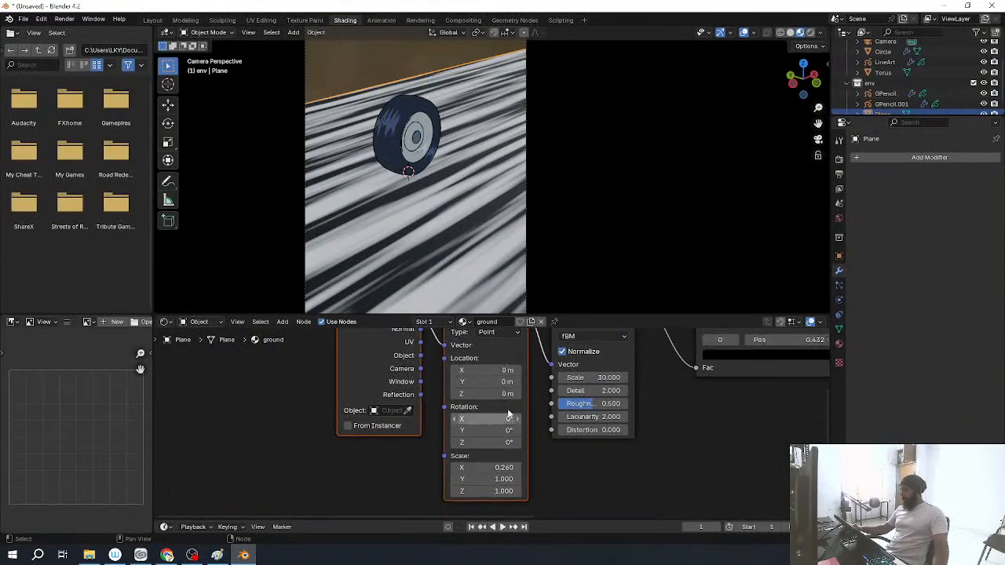
middle_drag(489, 385, 477, 398)
mouse_move(478, 383)
mouse_down()
mouse_move(506, 382)
mouse_move(419, 382)
mouse_move(480, 382)
mouse_up()
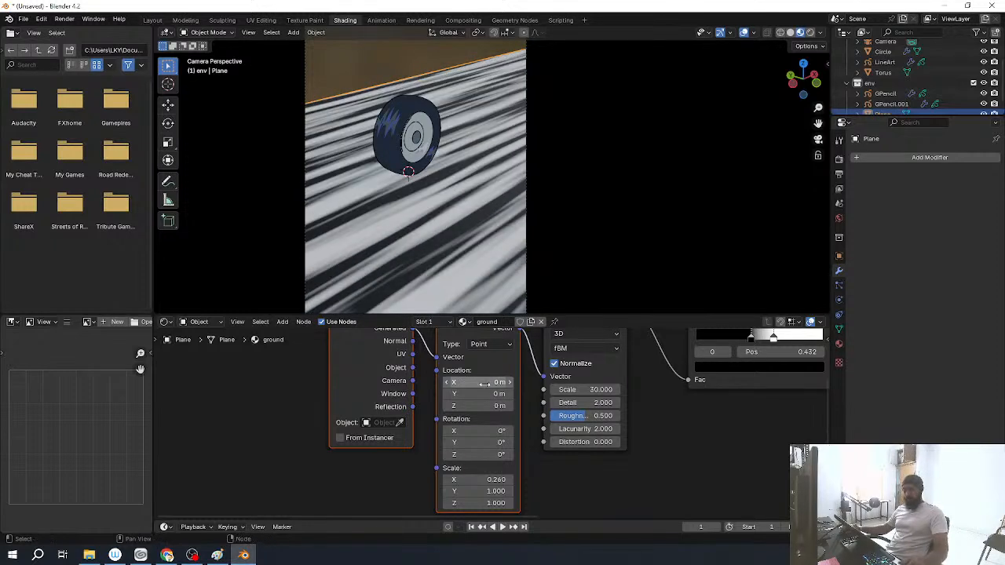
key(i)
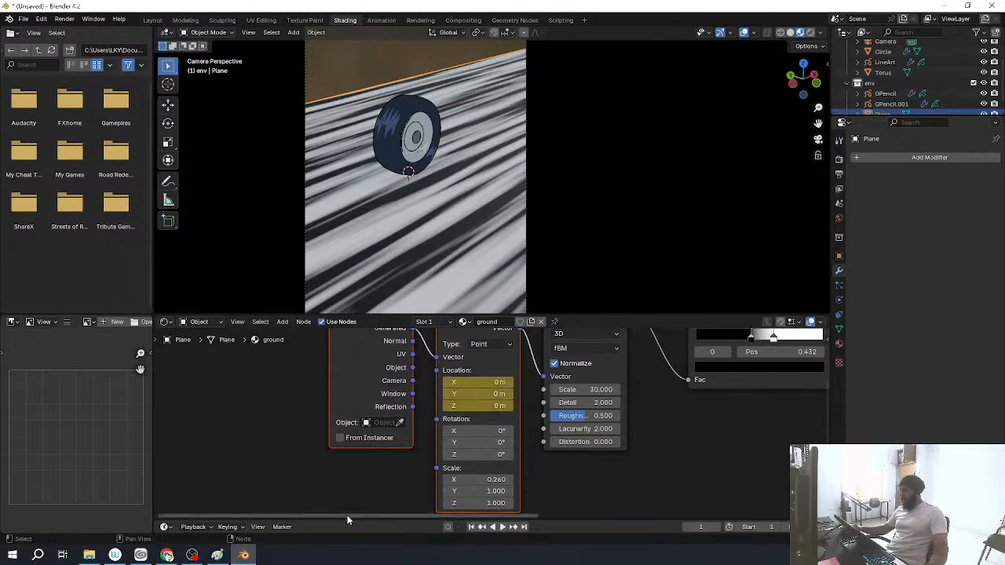
Step: Enlarge the timeline area, switch it to the Graph Editor and add a Generator modifier to the Mapping Location's X curve
drag(347, 518, 366, 397)
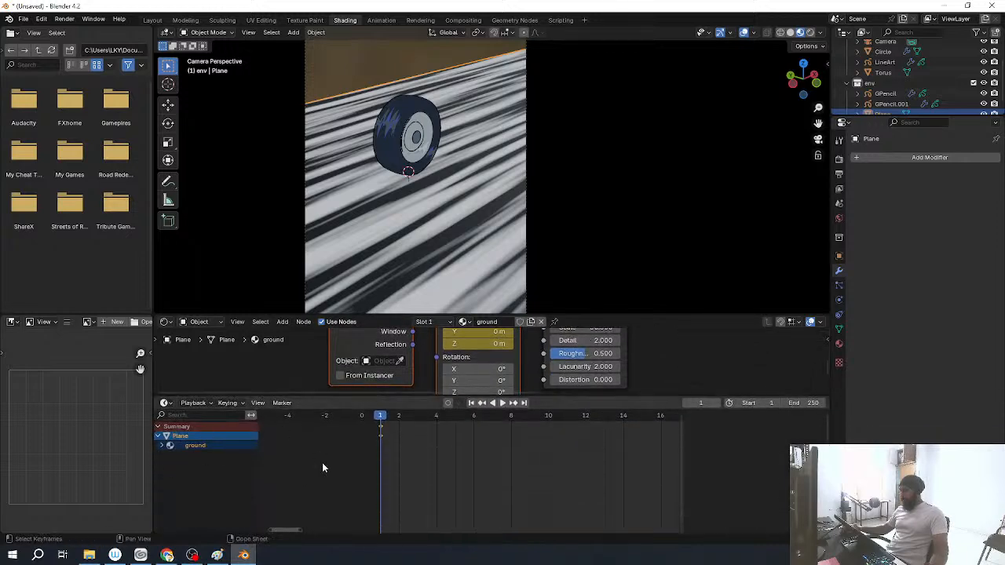
key(ctrl+Tab)
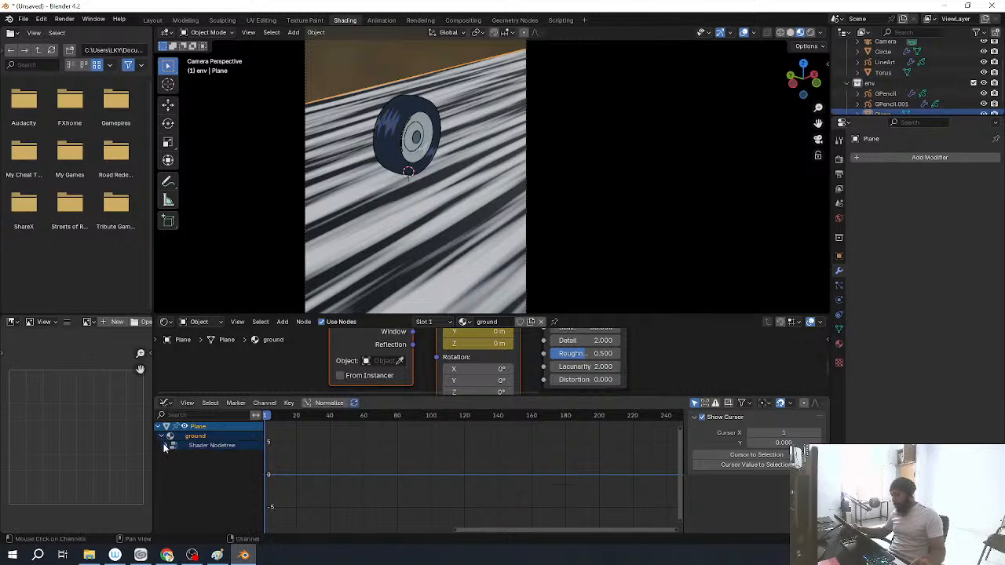
click(165, 446)
click(201, 456)
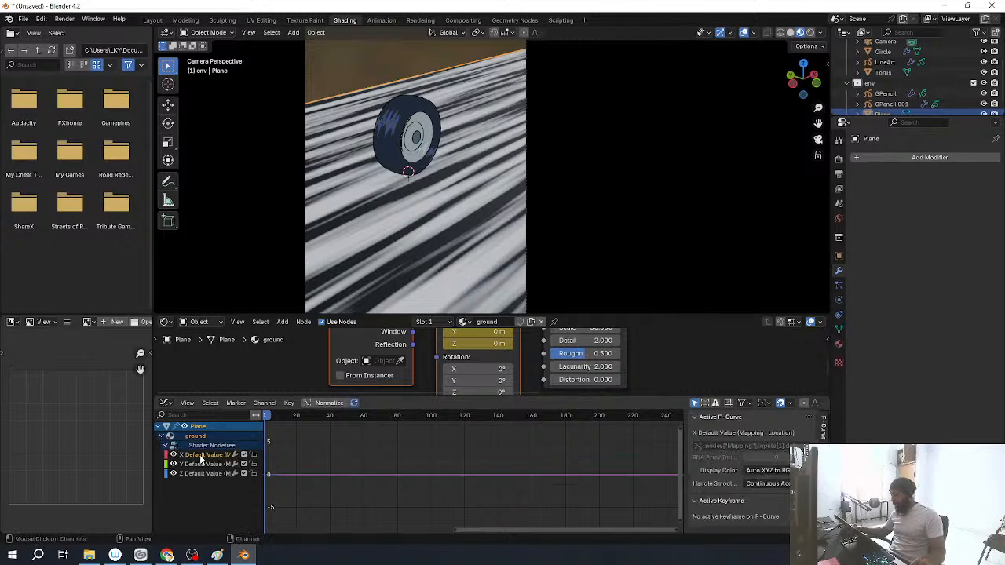
click(823, 468)
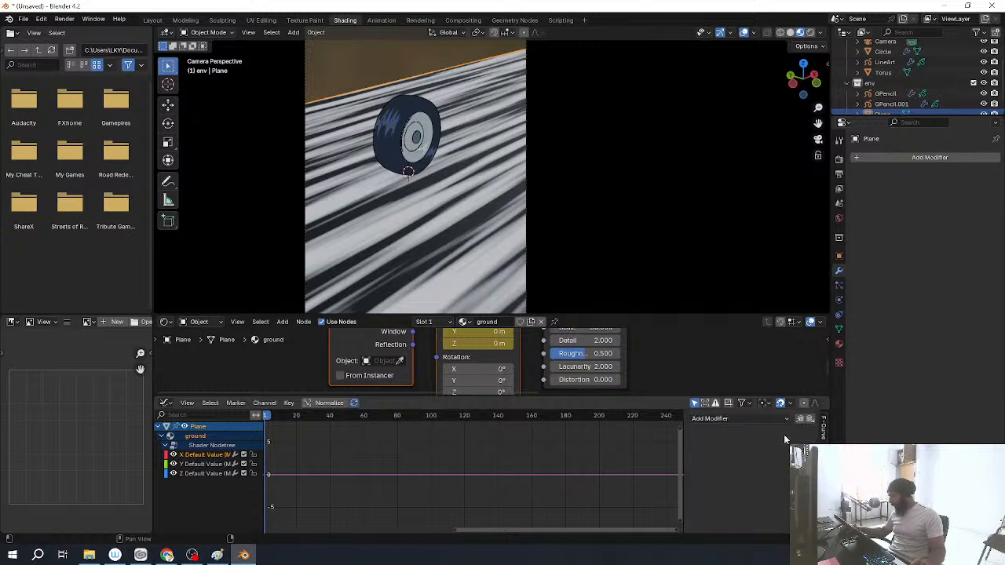
click(753, 418)
click(716, 431)
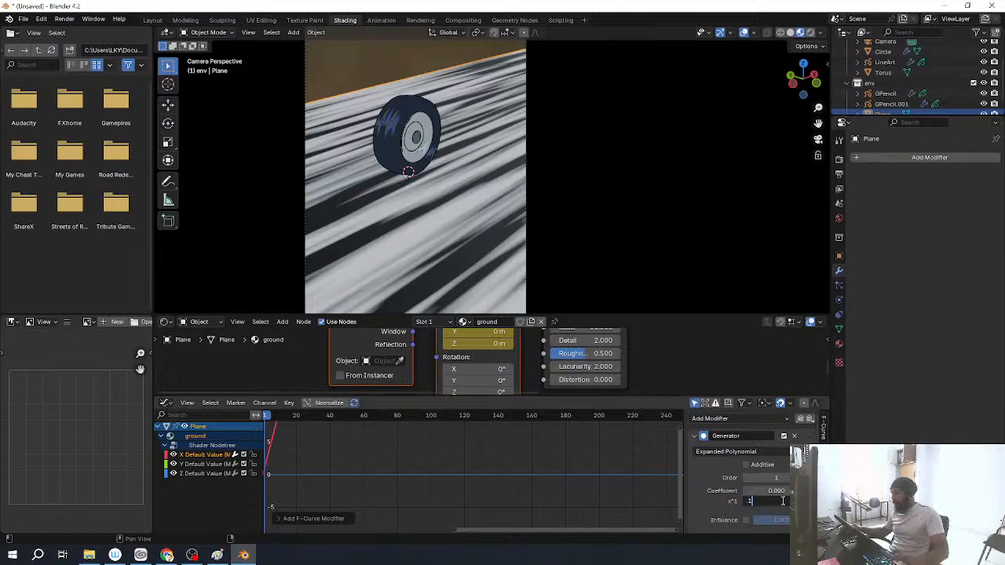
Step: Set the Generator modifier's x^1 coefficient to 0.1 and play the animation to check the ground's motion
key(Return)
key(space)
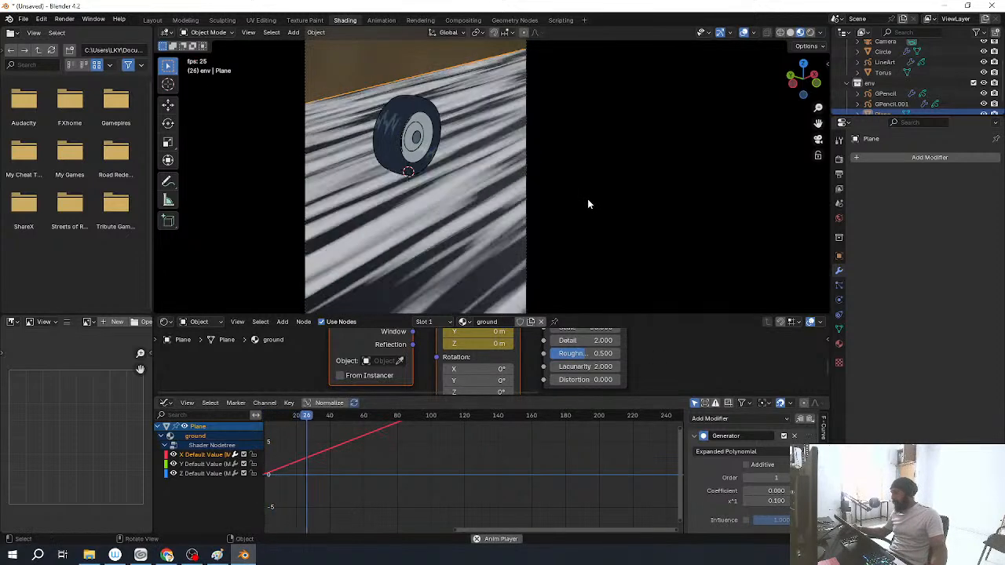
key(Escape)
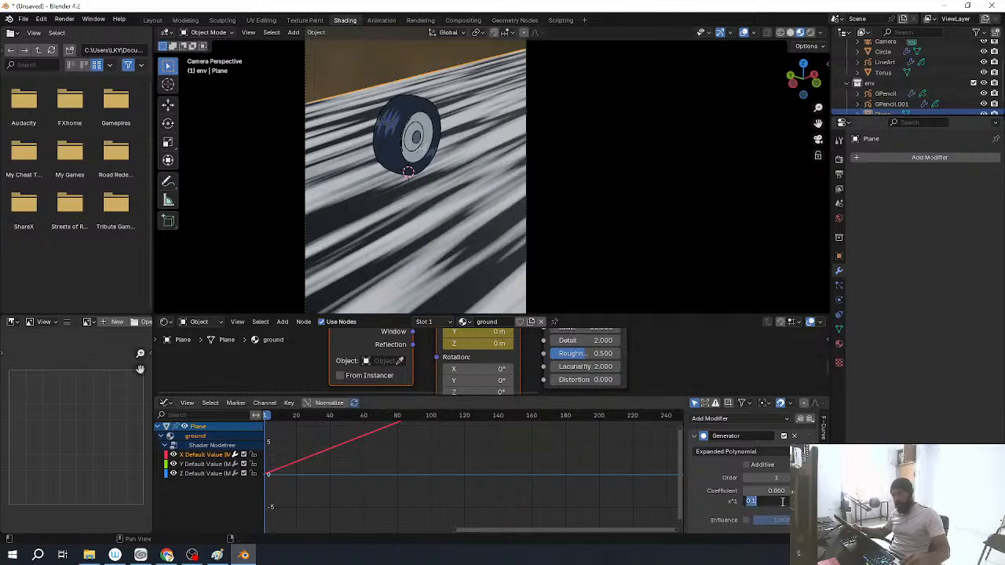
Step: Try an x^1 coefficient of 0.001 in the Generator modifier and play the animation
text(1)
key(Return)
key(space)
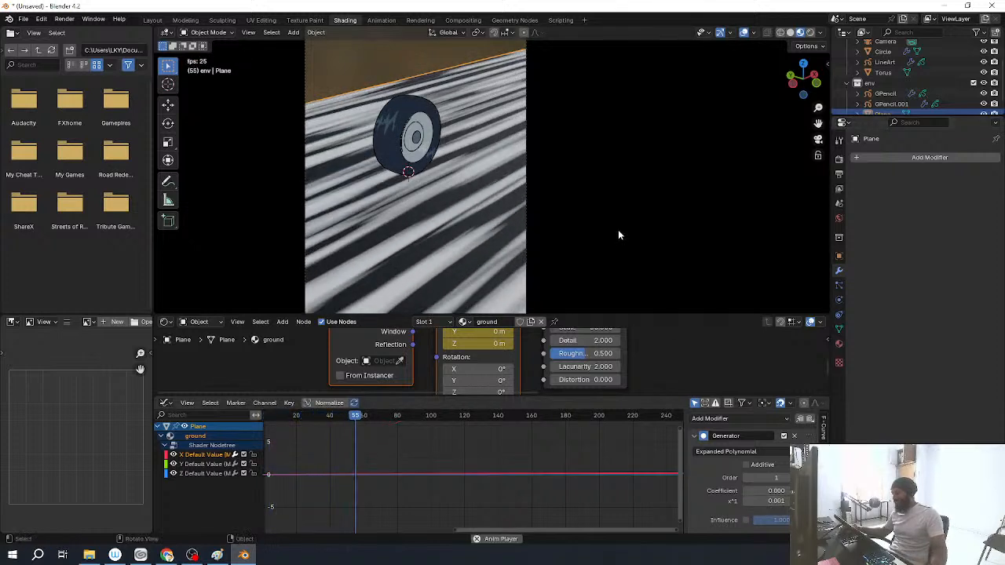
key(Escape)
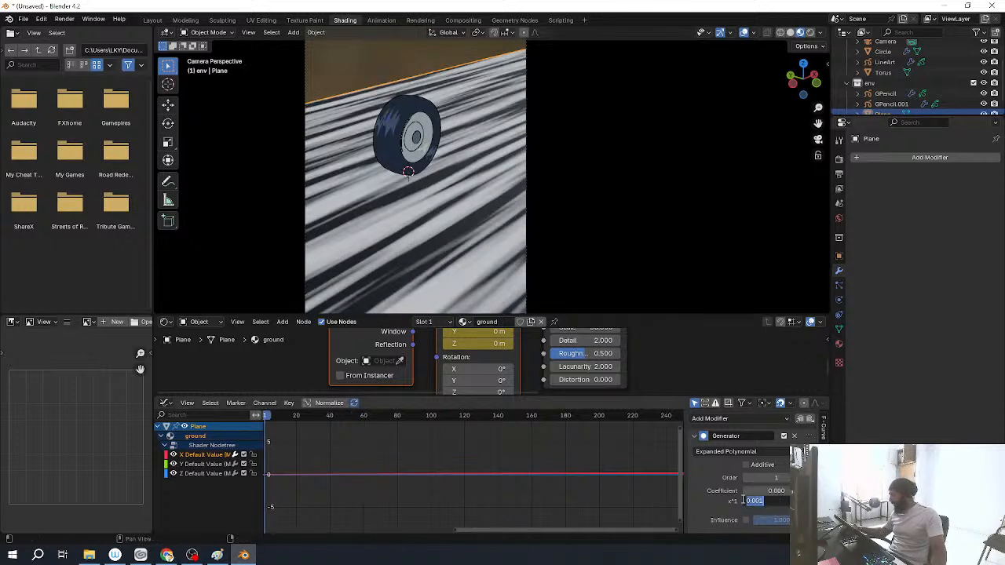
Step: Reverse the ground's motion with an x^1 coefficient of -0.001 in the Generator modifier and play it back
text(-)
key(Return)
key(space)
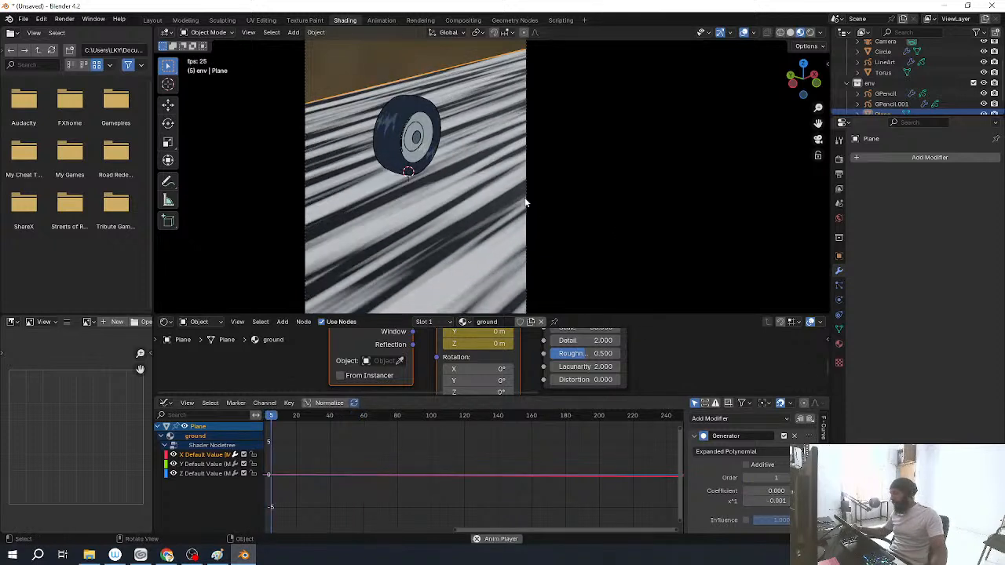
key(Escape)
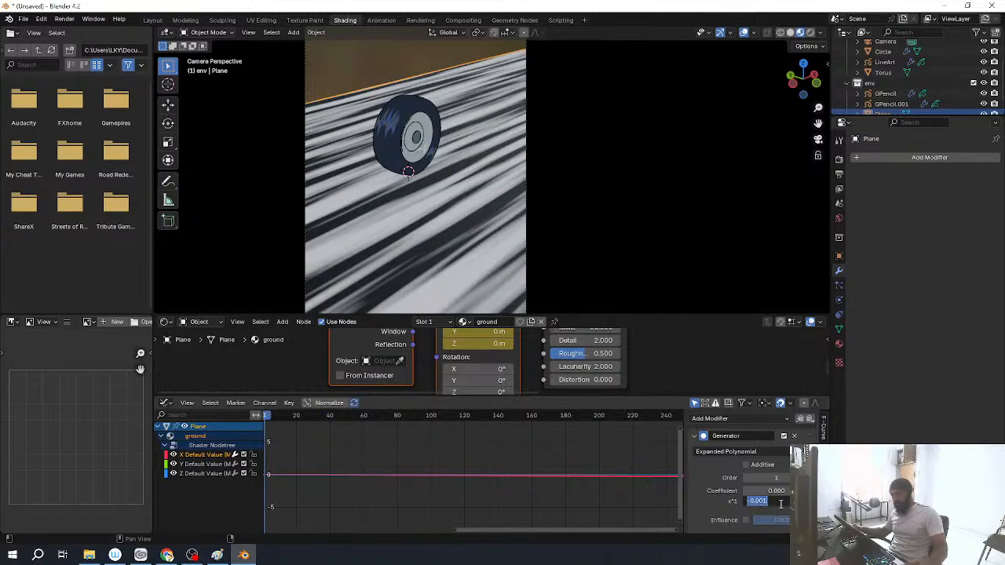
Step: Set the Generator modifier's x^1 coefficient to -0.1 and play the animation in the maximised camera view
key(Return)
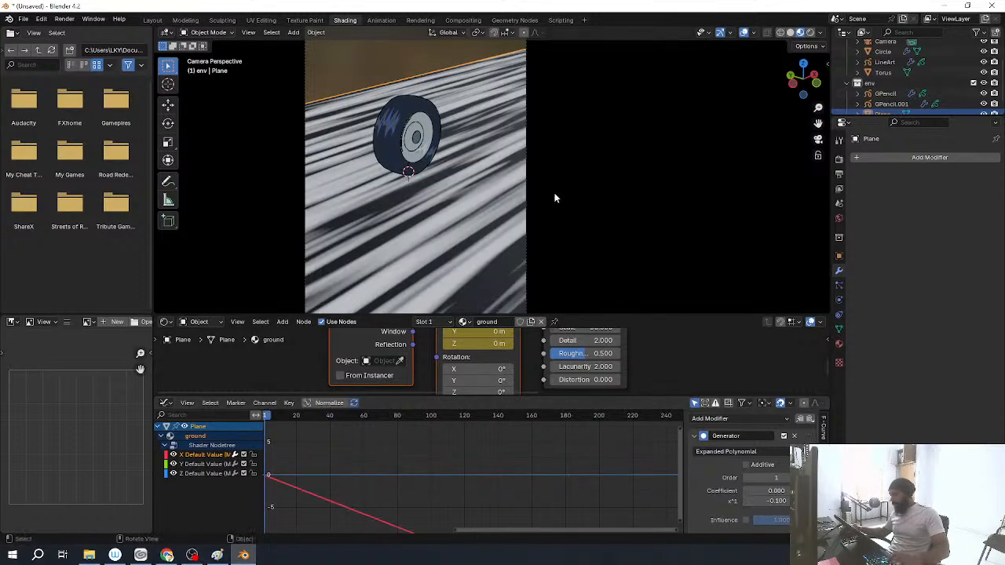
key(space)
key(ctrl+space)
scroll(443, 312, up, 2)
shift+middle_drag(379, 258, 484, 305)
scroll(484, 306, up, 1)
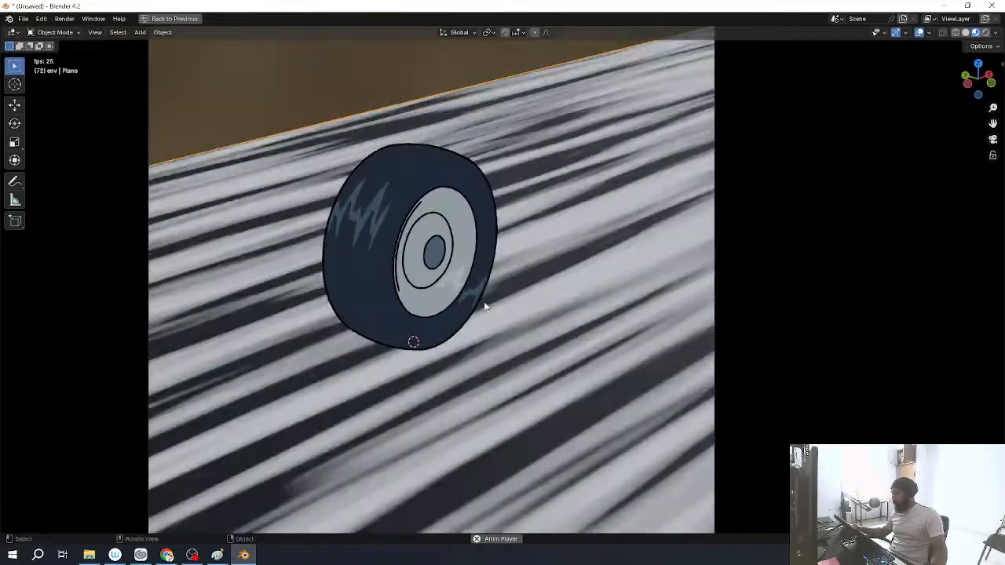
Step: Lighten the ground Color Ramp's black stop to near-white and play the animation in the maximised viewport
scroll(484, 306, down, 4)
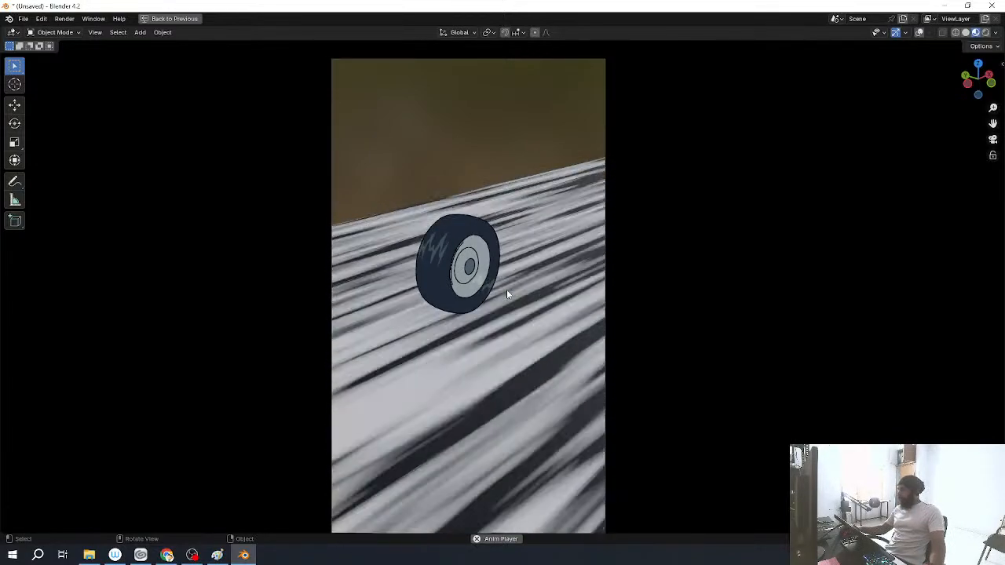
key(space)
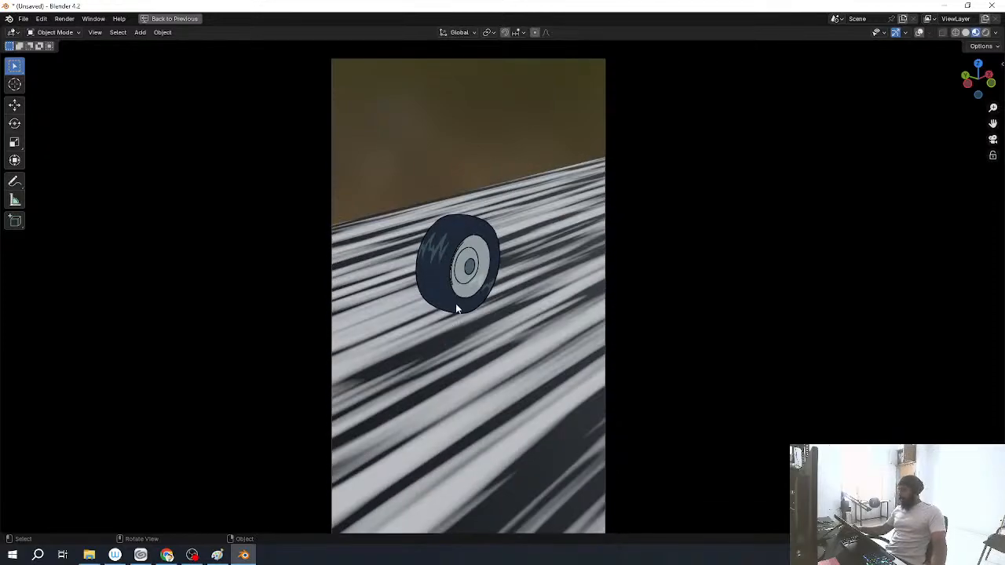
key(space)
key(space)
key(ctrl+space)
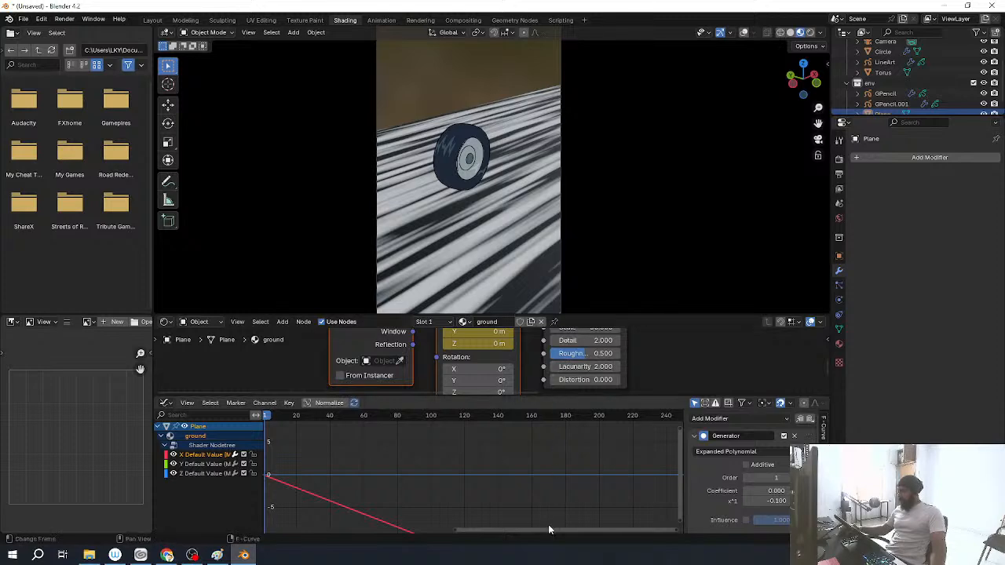
drag(577, 396, 572, 535)
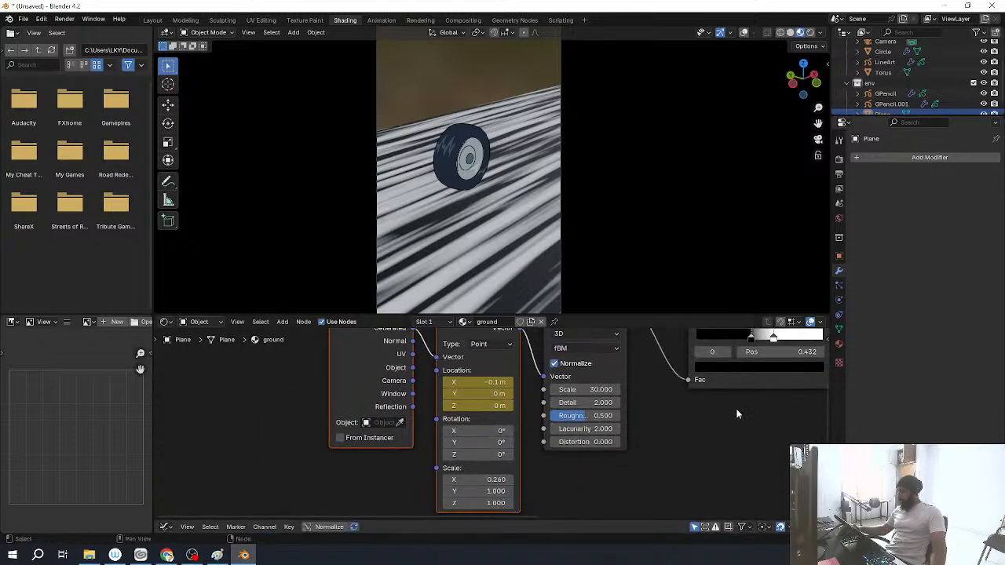
middle_drag(735, 413, 559, 508)
click(580, 460)
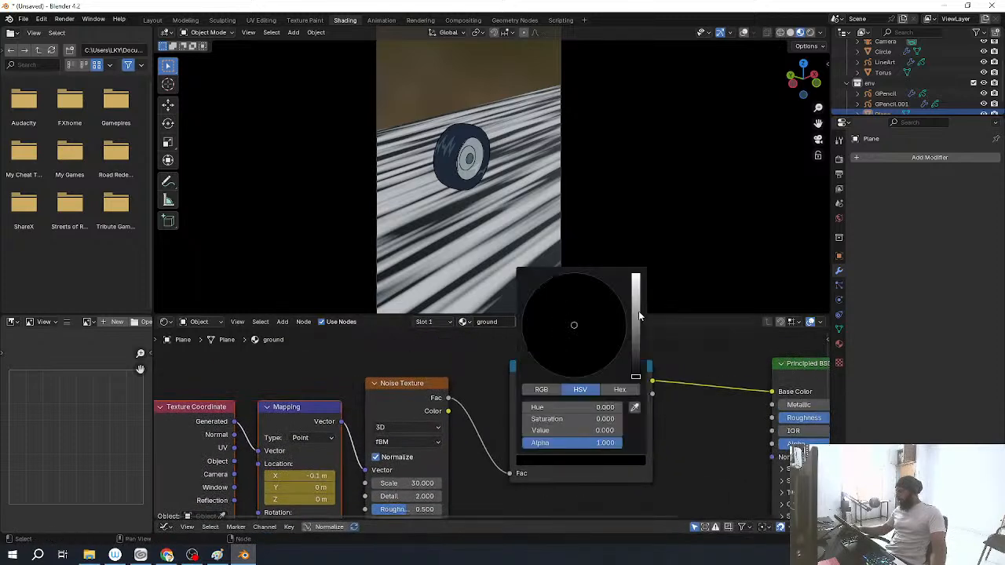
drag(636, 334, 636, 280)
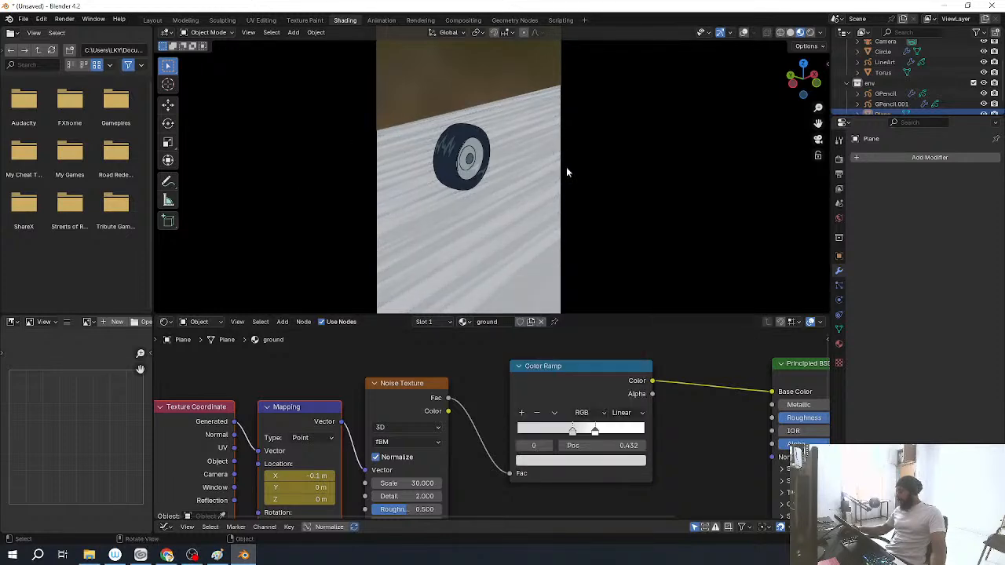
key(ctrl+alt+space)
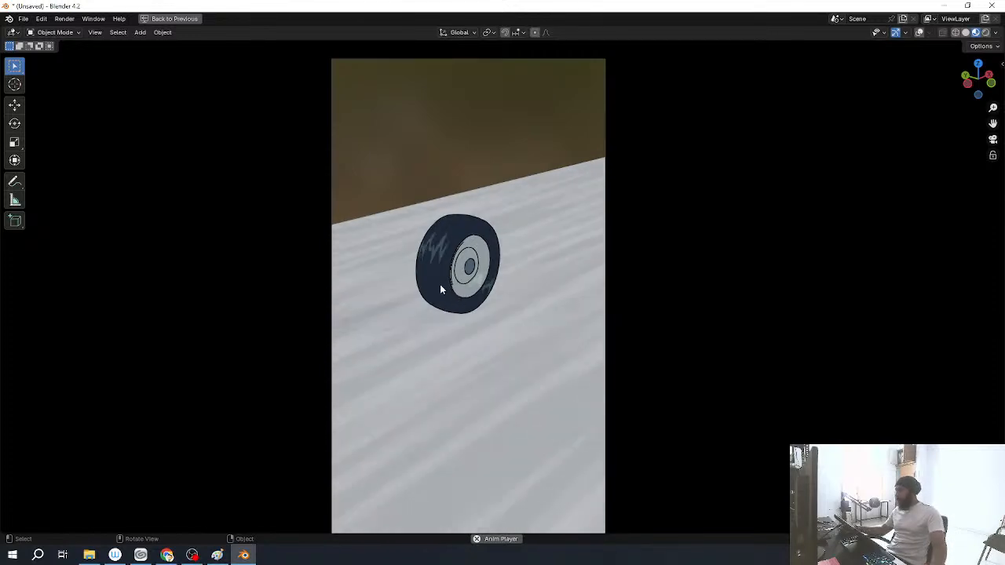
Step: Try out several HDRI environments for the material preview lighting and compare the wheel's shadow on the ground
scroll(359, 358, up, 4)
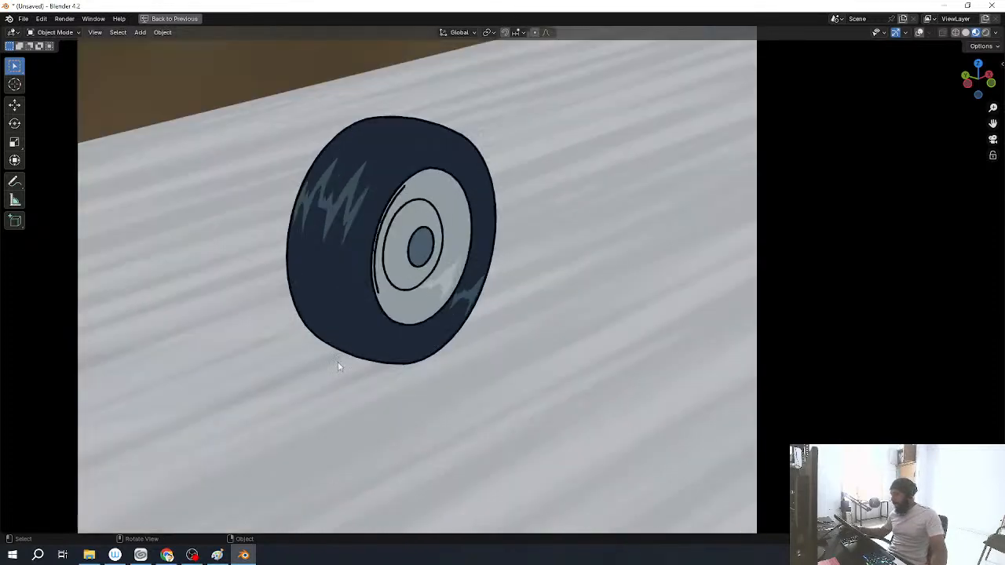
shift+middle_drag(366, 358, 432, 322)
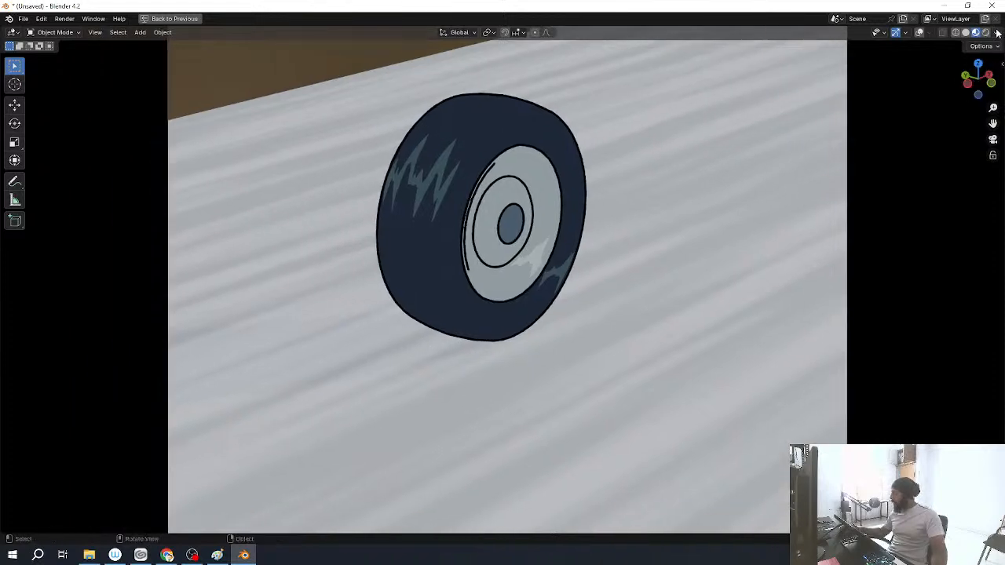
click(998, 32)
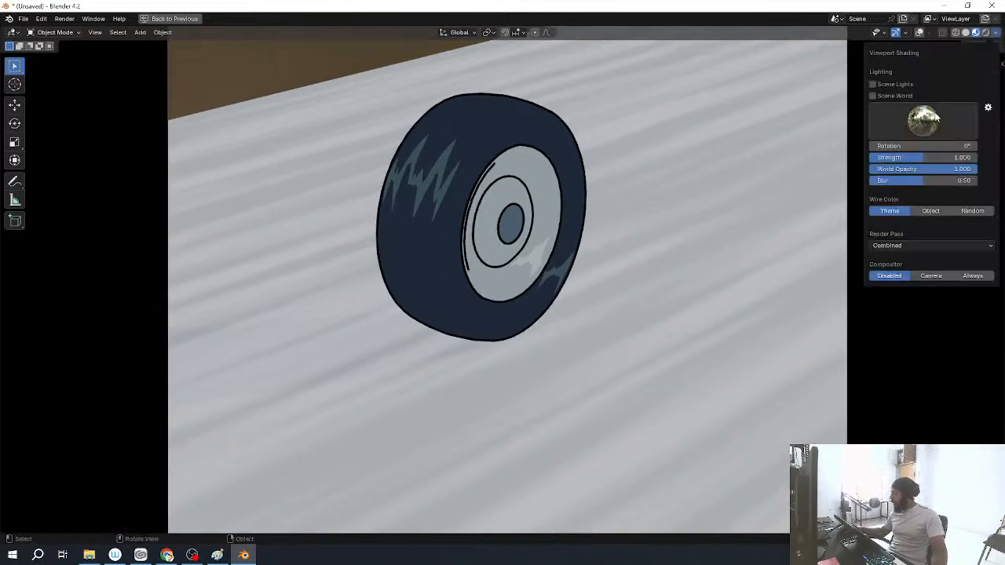
click(923, 120)
click(776, 159)
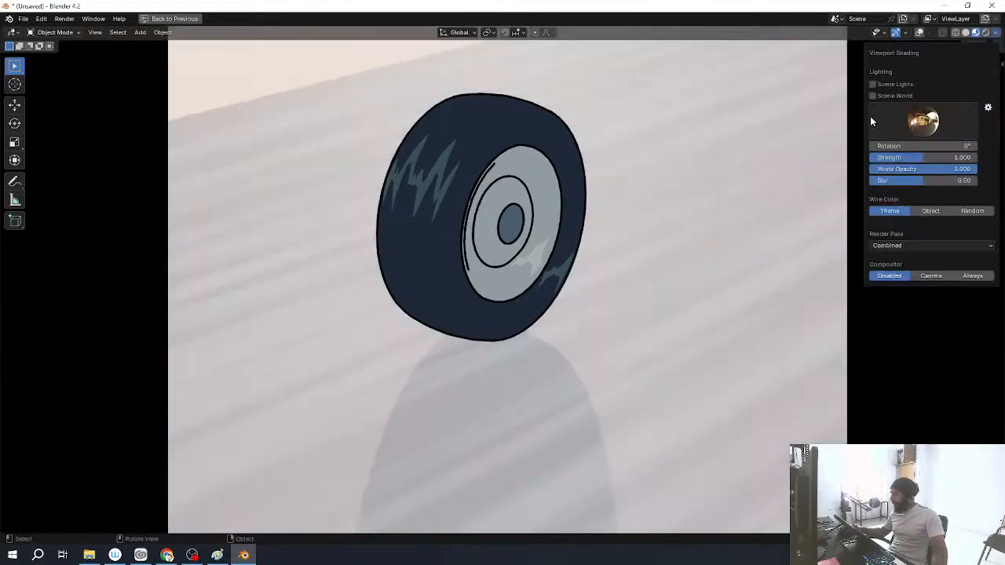
click(923, 119)
click(739, 158)
click(922, 119)
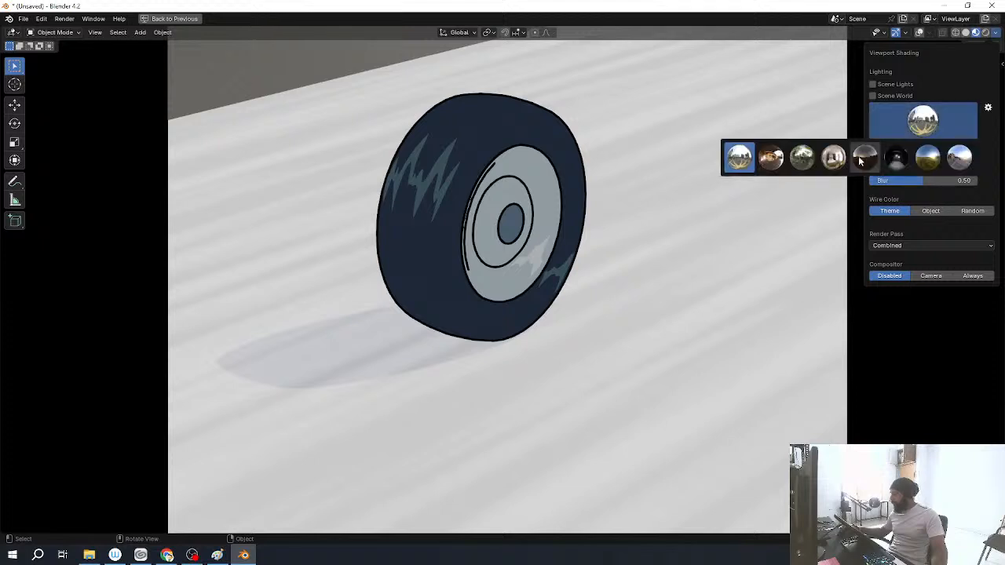
click(802, 158)
click(918, 129)
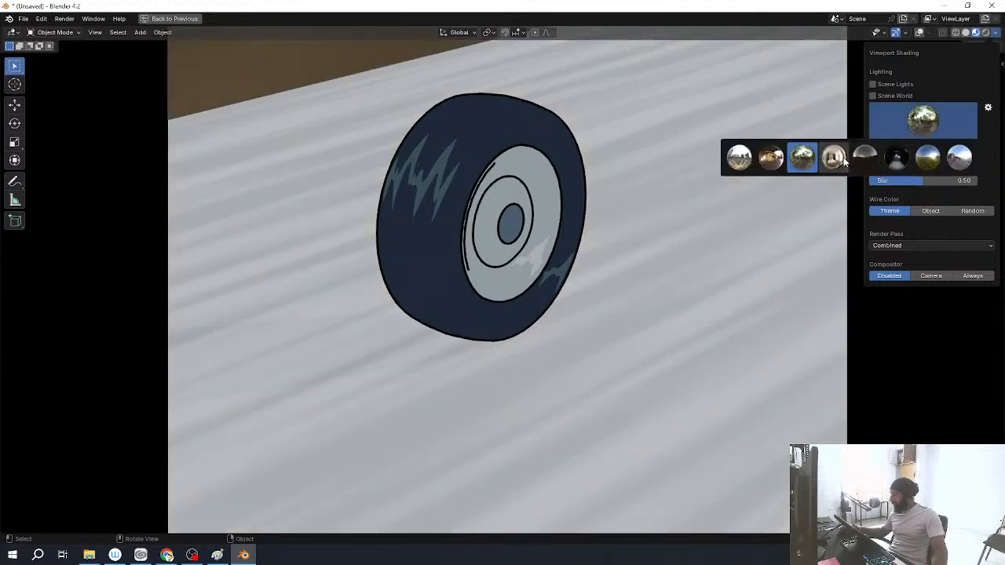
click(843, 157)
click(917, 136)
click(870, 161)
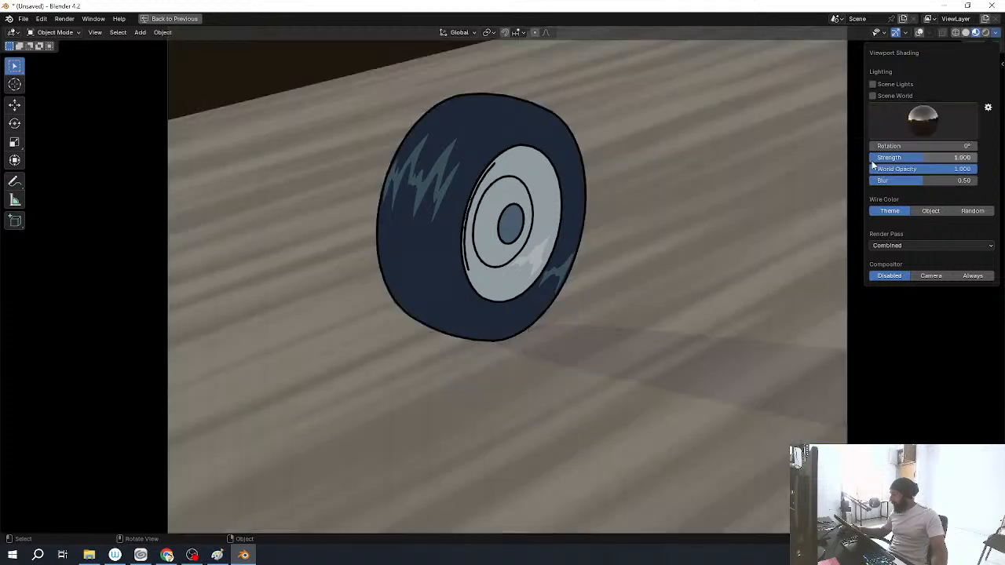
scroll(609, 256, down, 4)
scroll(609, 259, up, 2)
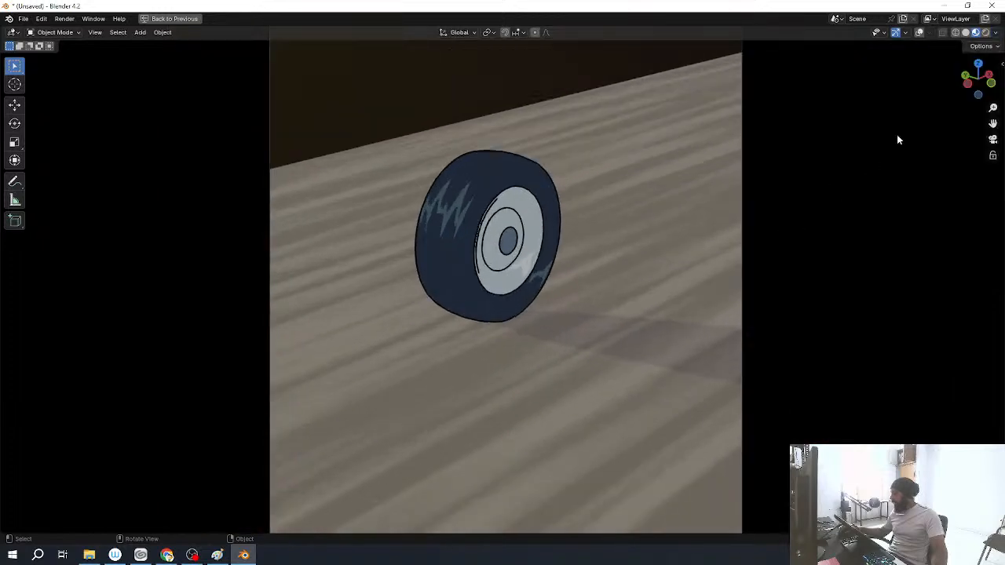
Step: Set the material preview lighting to the dark studio HDRI and play the animation
click(991, 34)
click(910, 130)
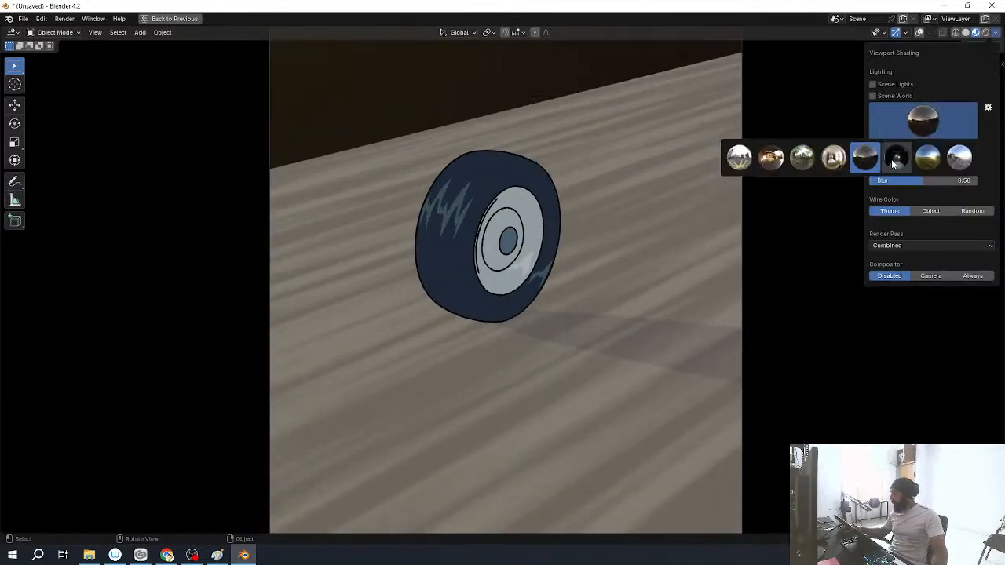
click(896, 158)
key(space)
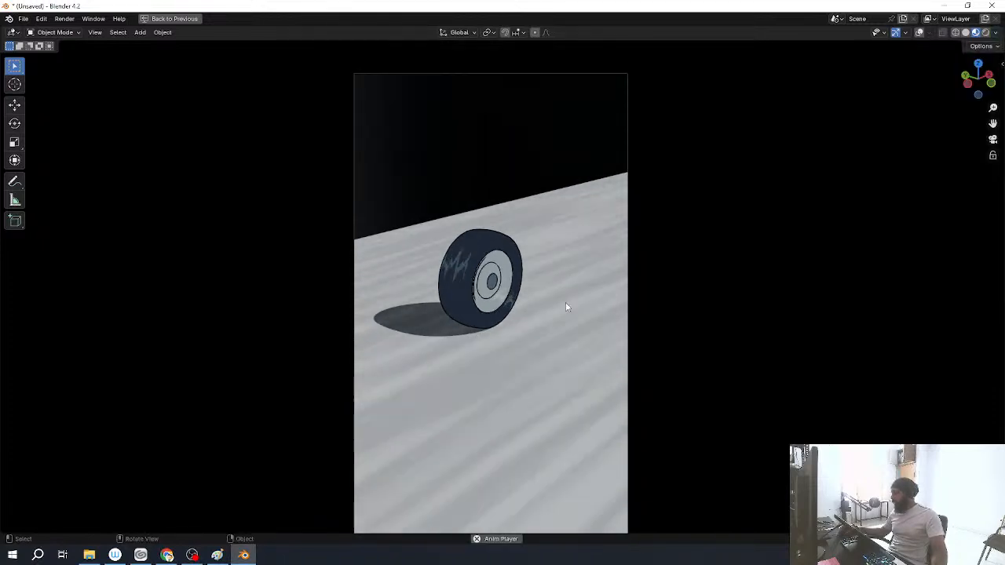
Step: Rotate the studio HDRI so the wheel's shadow falls to its right, and play the animation in the maximised viewport
key(ctrl+space)
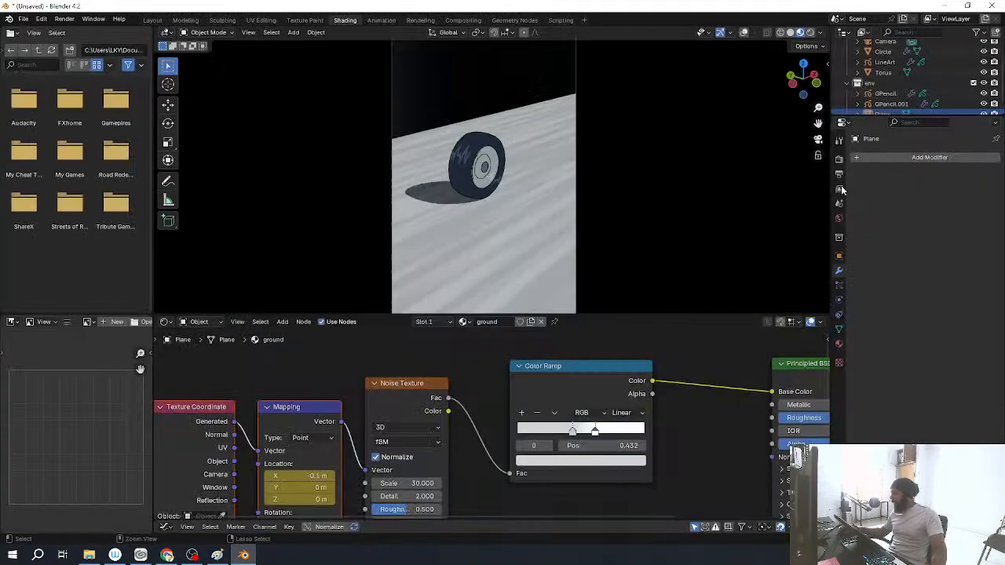
key(ctrl+space)
key(ctrl+space)
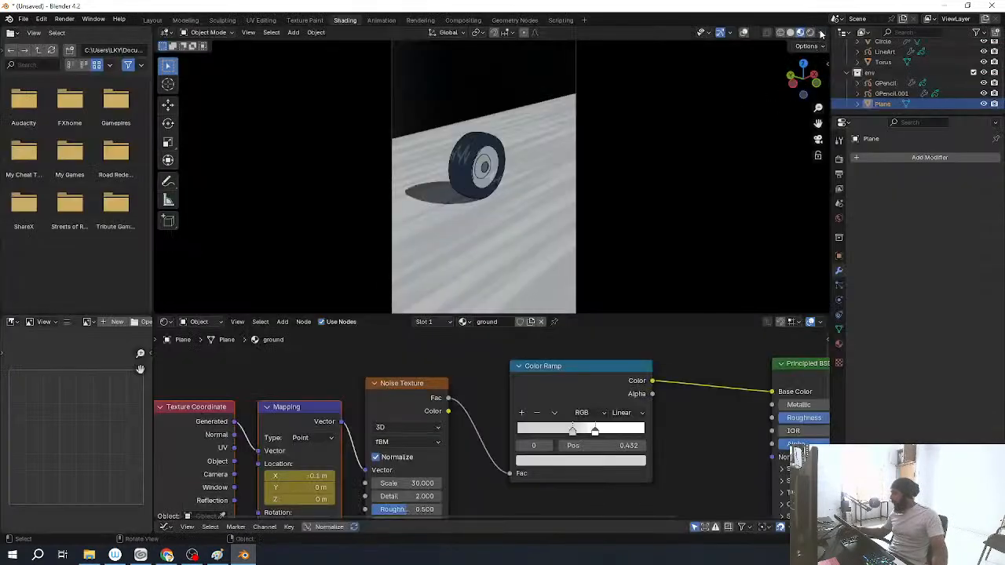
click(820, 33)
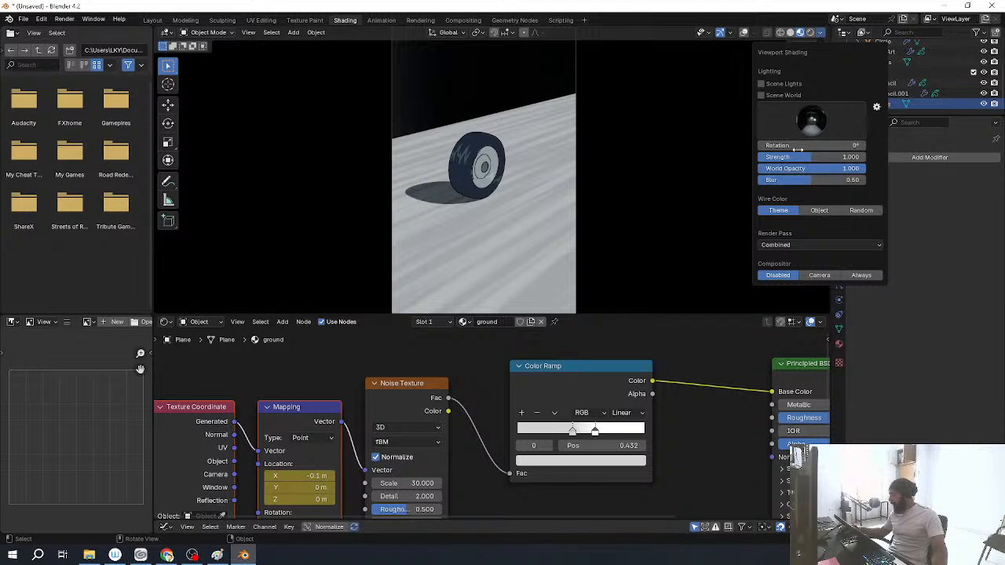
drag(809, 145, 860, 145)
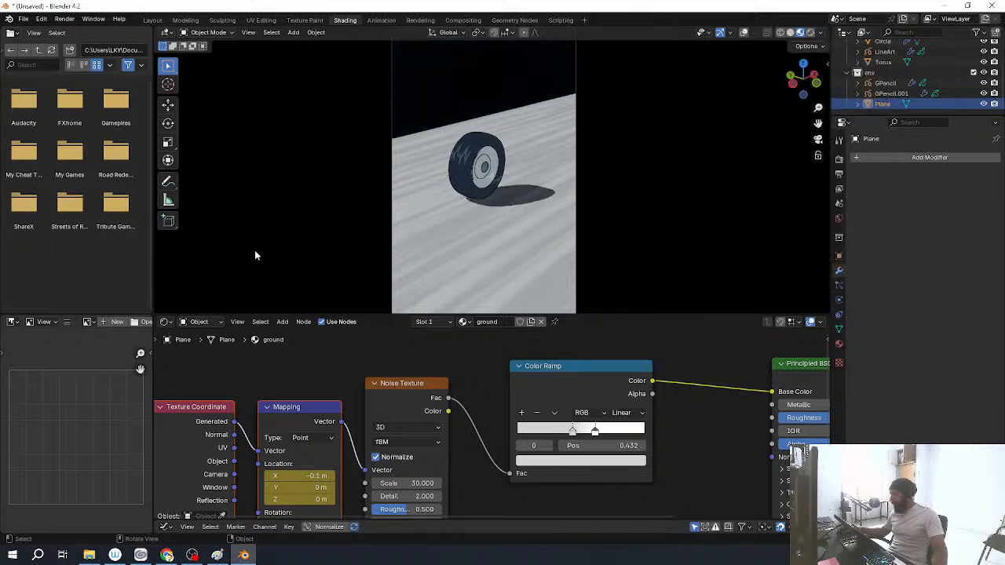
key(ctrl+space)
key(space)
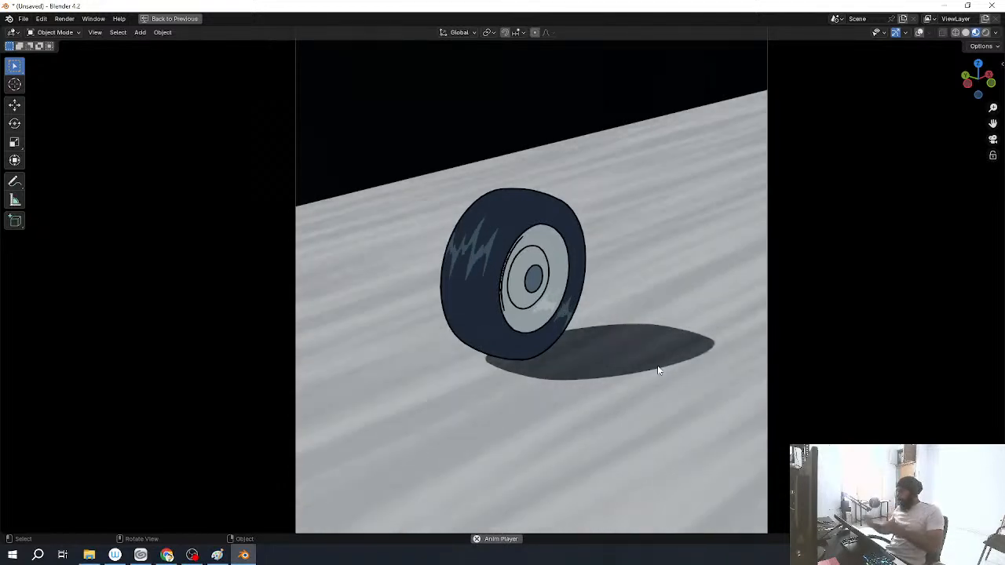
Step: Examine the wheel's line art outlines and highlights up close, especially along the tyre's upper edge
scroll(582, 290, up, 5)
scroll(640, 254, up, 2)
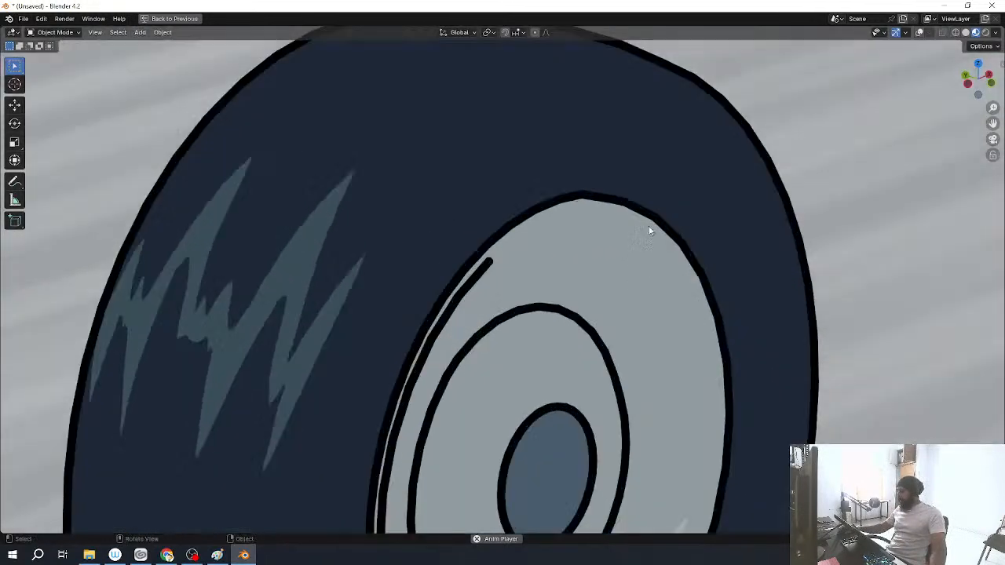
scroll(626, 224, down, 6)
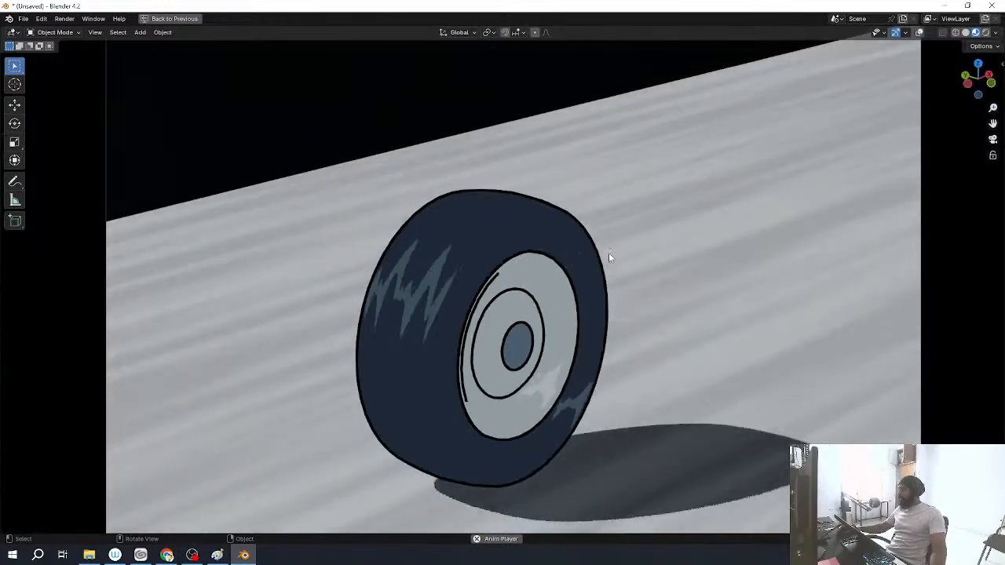
scroll(608, 255, down, 2)
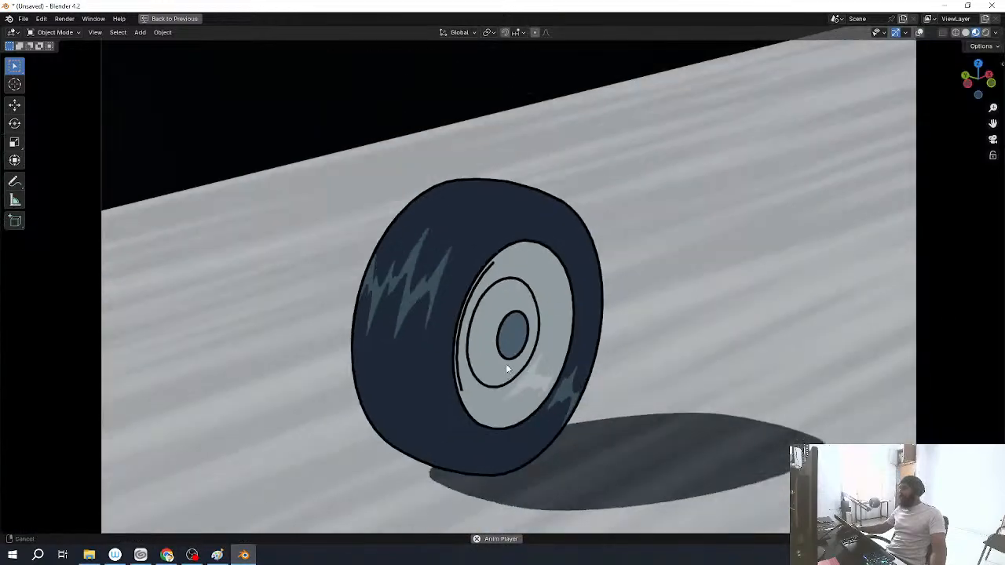
scroll(651, 285, up, 5)
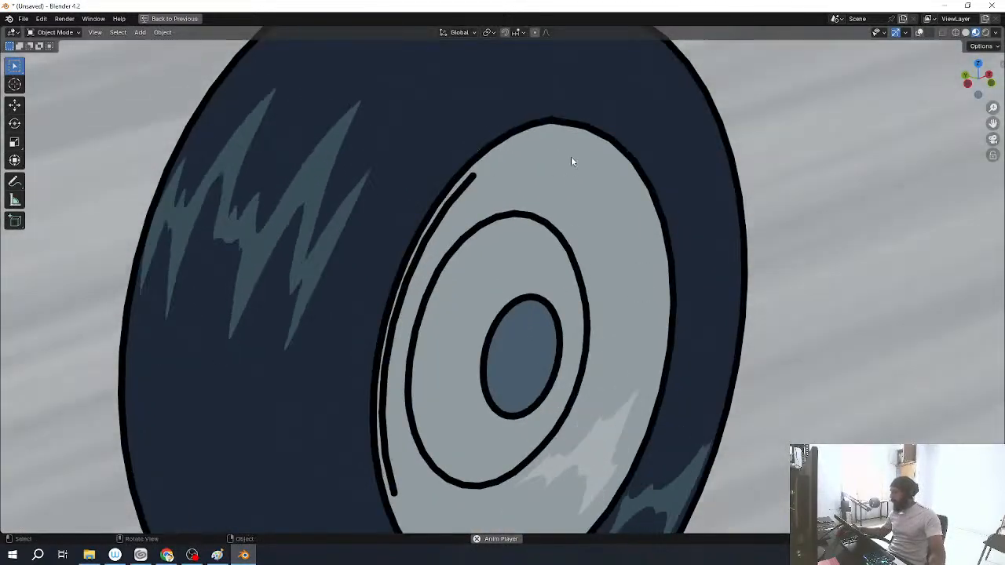
scroll(597, 188, down, 4)
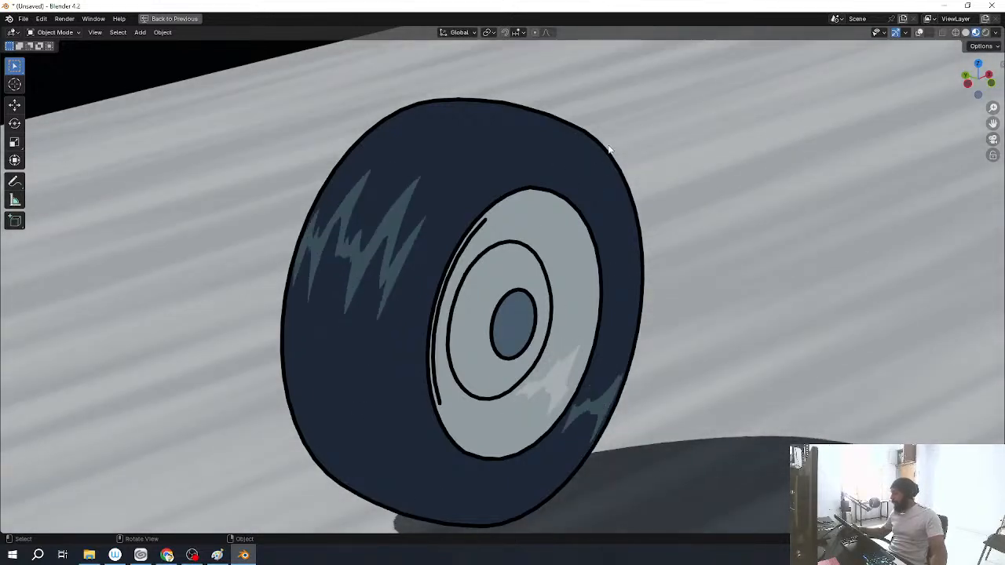
scroll(624, 223, down, 2)
key(ctrl+space)
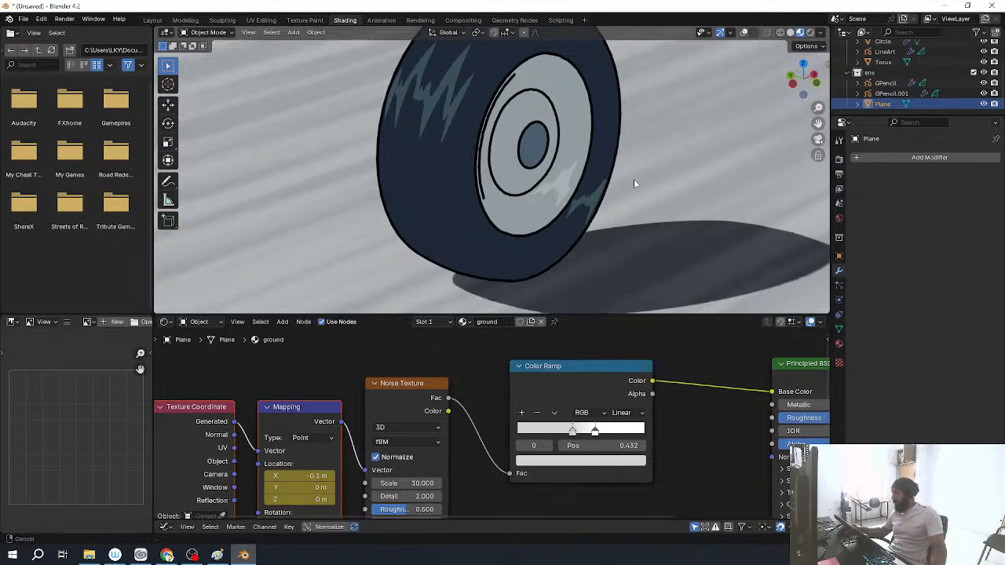
shift+middle_drag(658, 129, 645, 211)
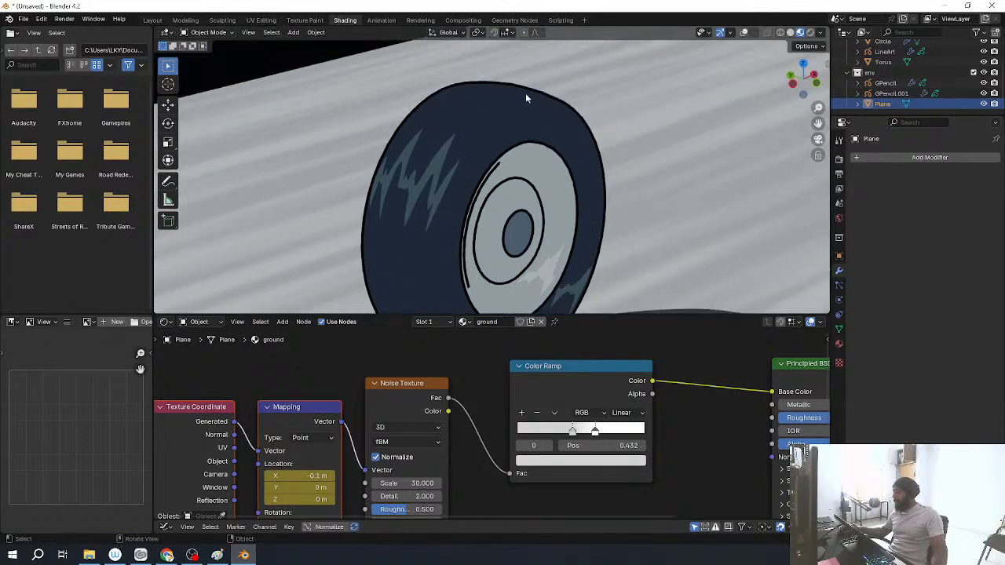
scroll(590, 74, up, 3)
shift+middle_drag(590, 74, 592, 156)
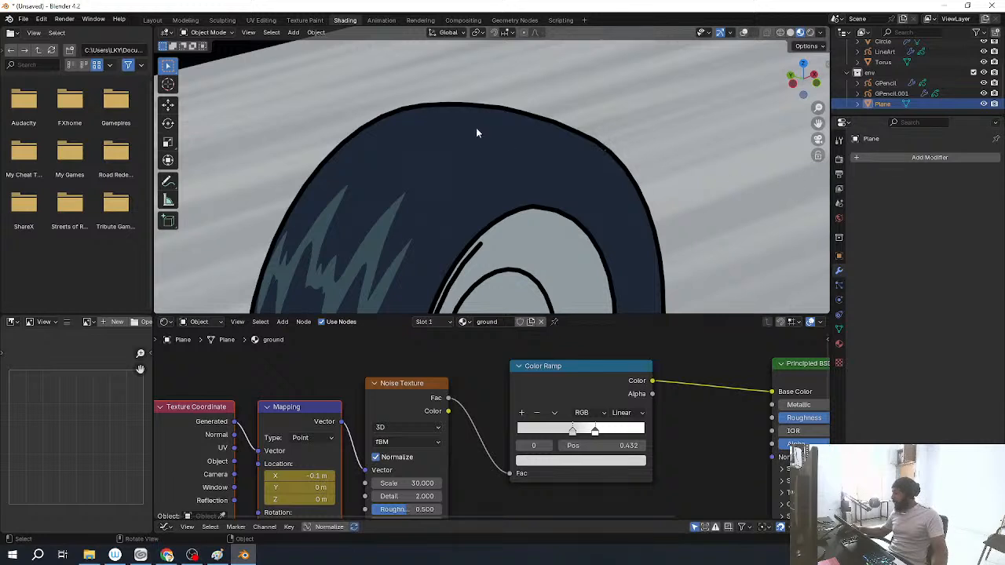
Step: Set the Line Thickness of the LineArt object's Line Art modifier to 1 and check the outline up close
click(885, 51)
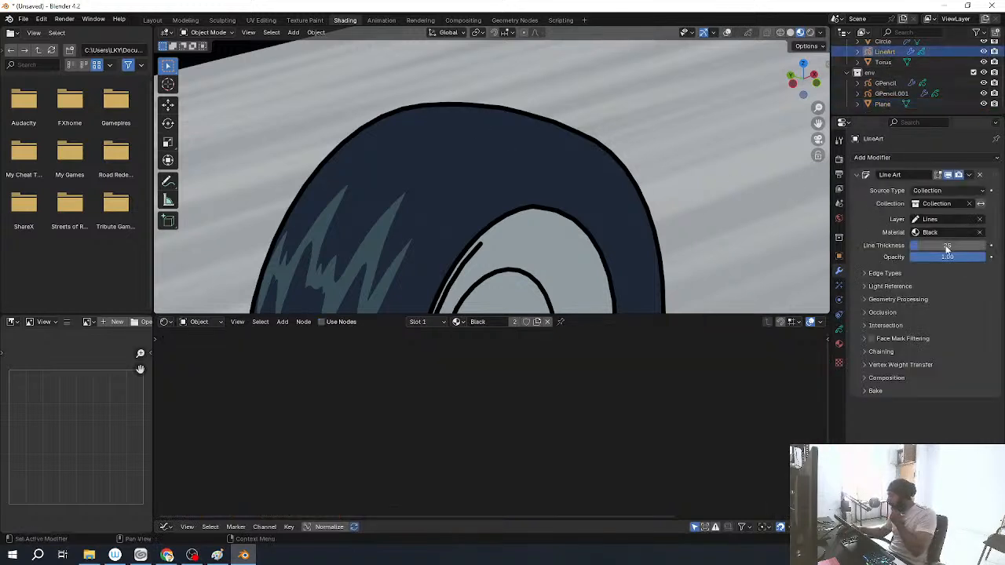
drag(940, 245, 940, 245)
text(1)
key(Return)
scroll(553, 238, up, 5)
scroll(554, 231, down, 8)
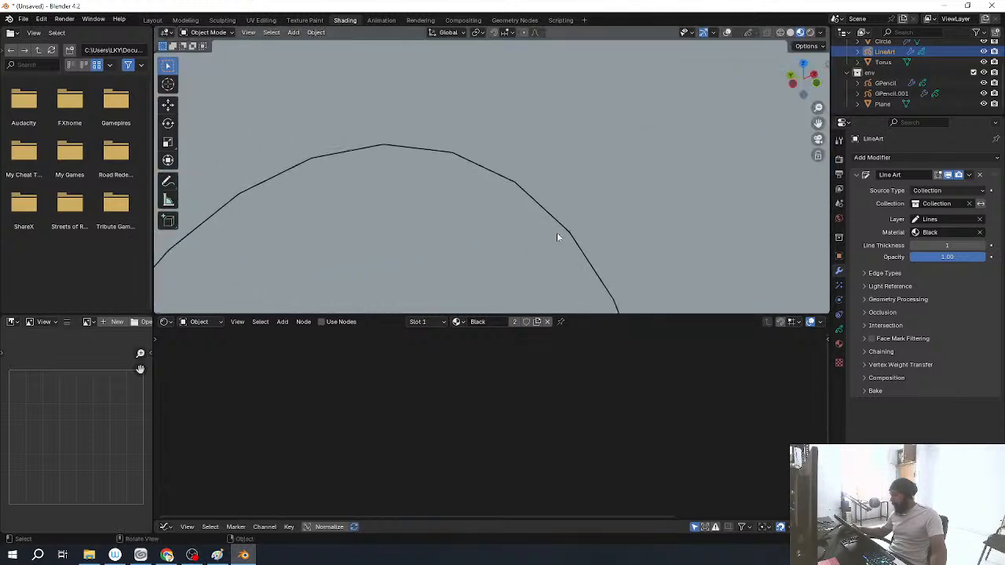
Step: Examine the LineArt object's layer and onion skinning settings while viewing the wheel from a different angle
click(839, 331)
scroll(903, 404, down, 1)
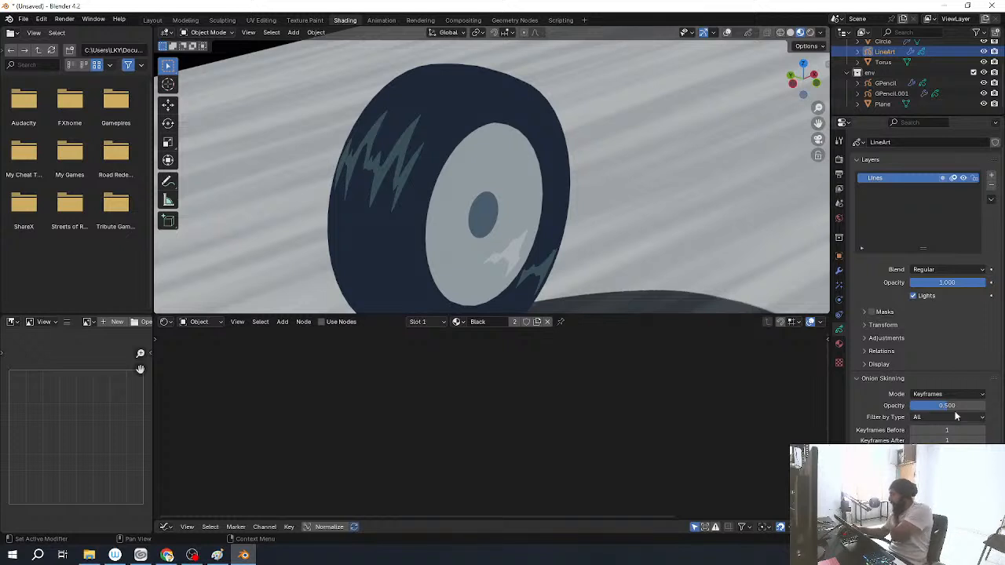
shift+middle_drag(632, 259, 649, 217)
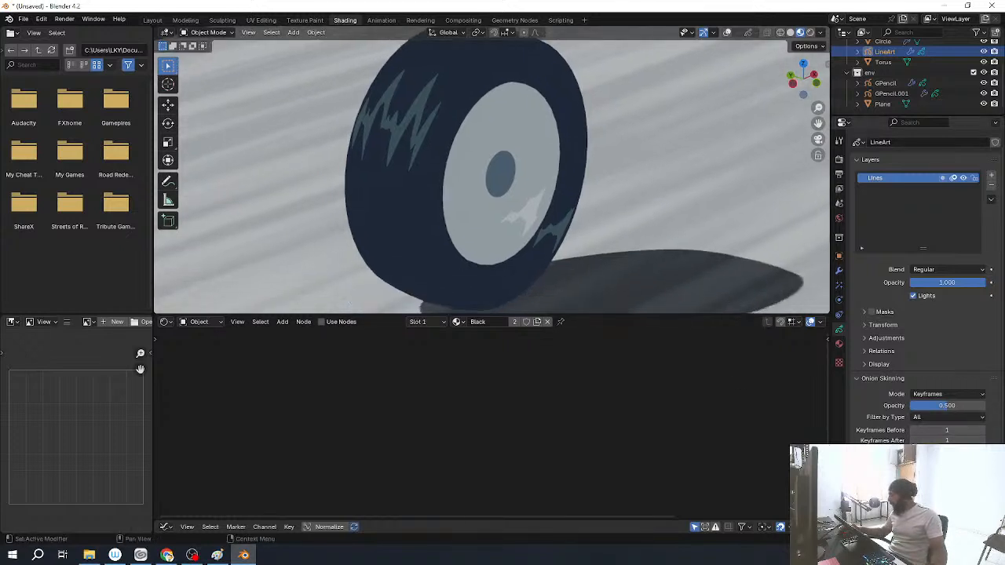
scroll(919, 329, down, 3)
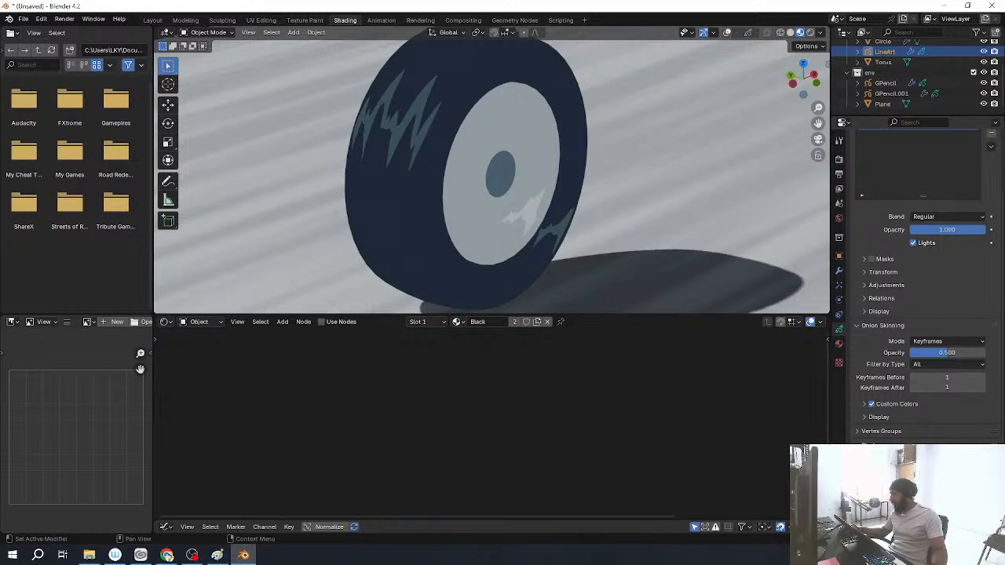
middle_drag(521, 176, 580, 176)
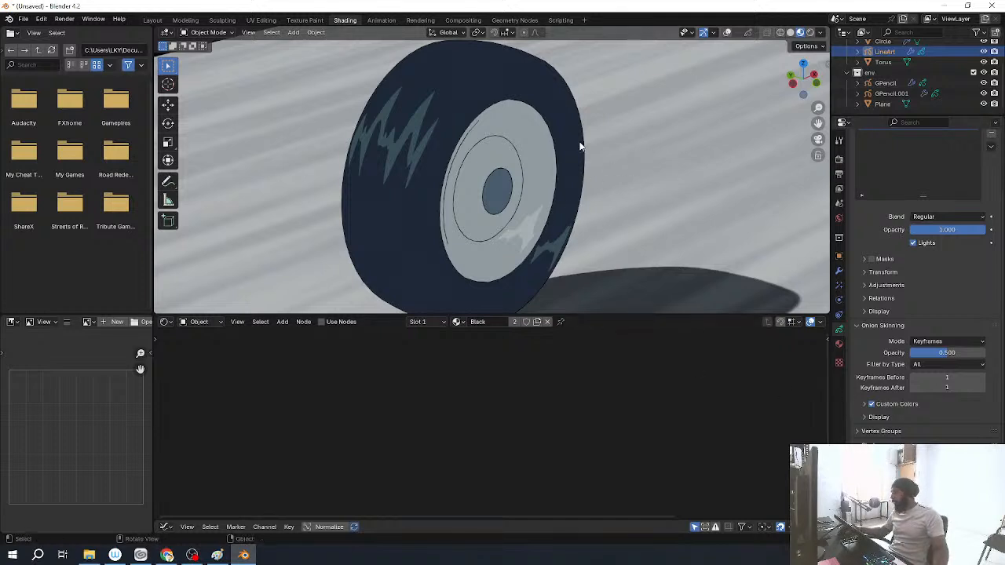
key(ctrl+z)
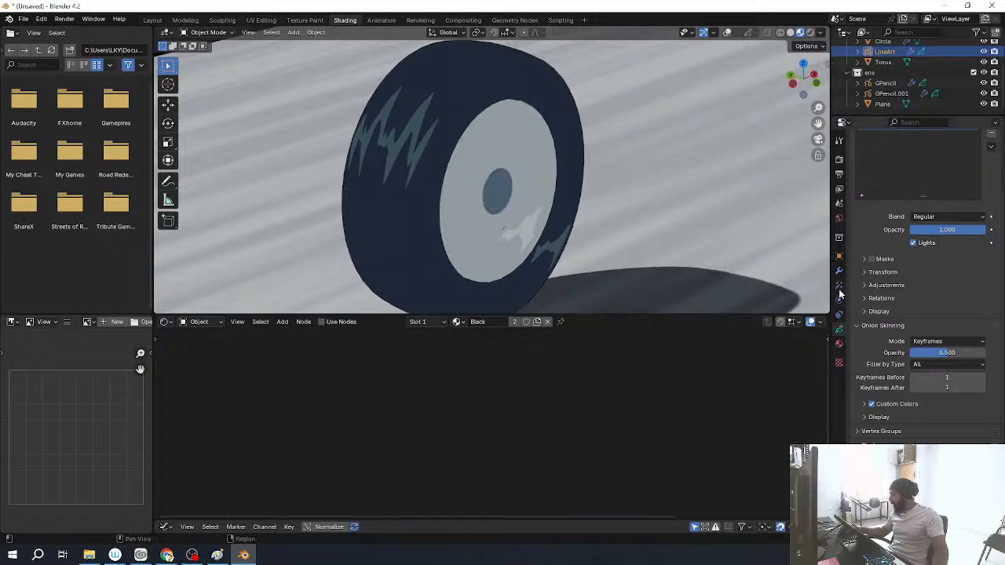
Step: Set the Line Art modifier's Line Thickness to 5, and raise it to 25
click(839, 271)
click(947, 245)
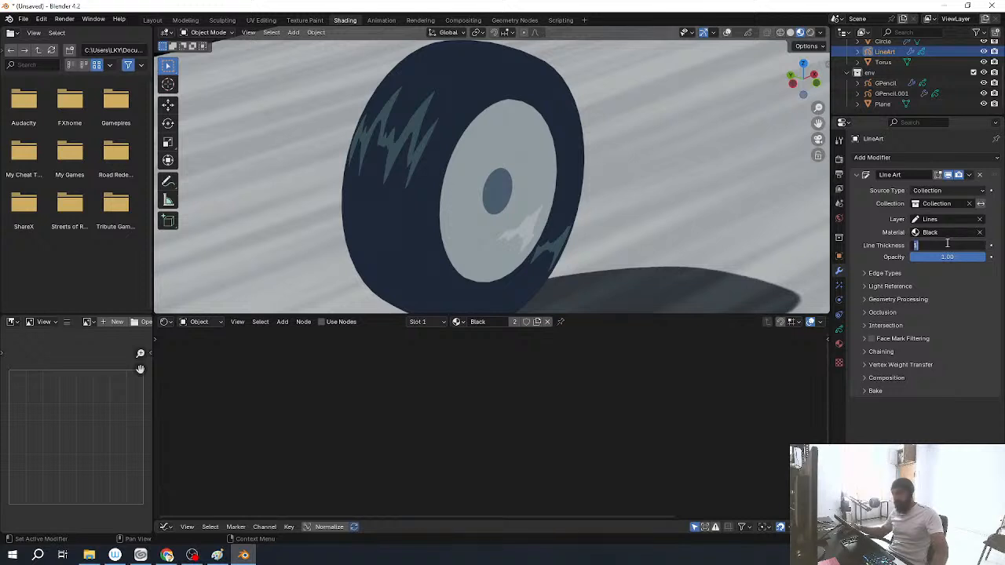
text(5)
key(Return)
click(964, 244)
text(25)
key(Return)
Step: Duplicate the tyre, place the copy behind the original wheel, and check it through the camera
scroll(465, 123, down, 8)
click(492, 150)
key(shift+d)
click(546, 75)
scroll(542, 84, up, 4)
scroll(492, 126, up, 8)
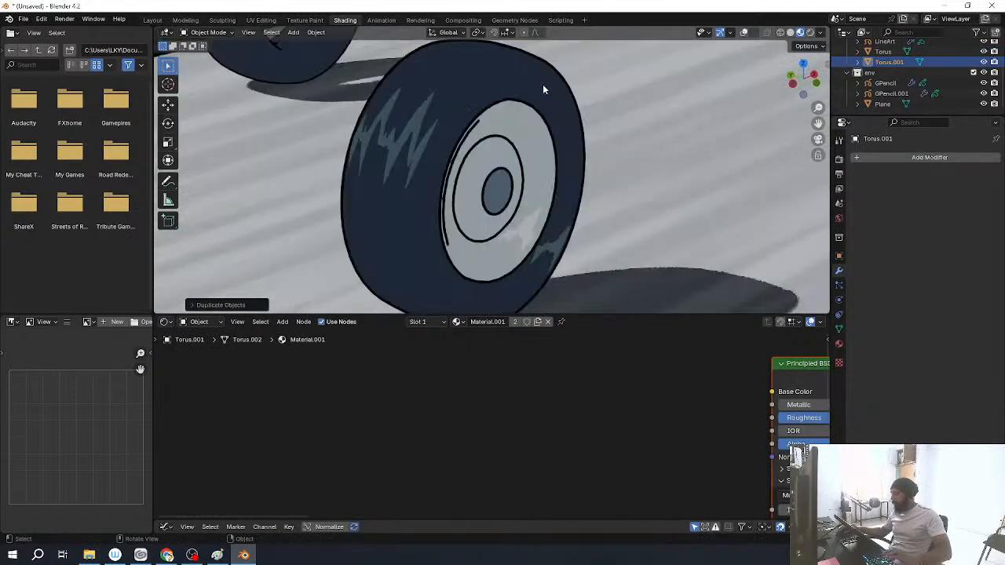
shift+middle_drag(407, 112, 480, 220)
key(KP_0)
scroll(494, 197, down, 1)
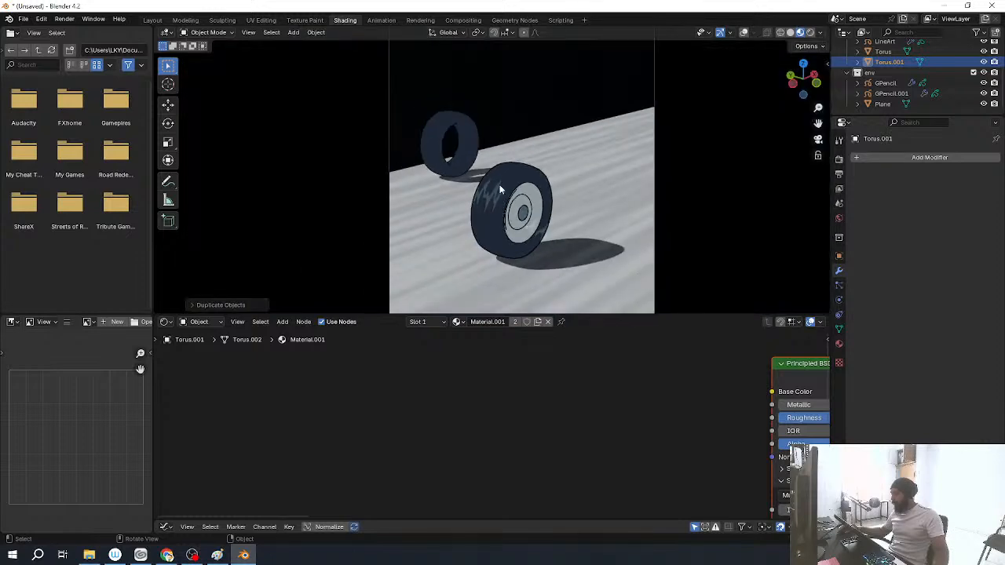
Step: Duplicate the tyre again along the ground plane and place the copy in front of the original wheel
click(499, 185)
key(KP_0)
scroll(558, 251, down, 4)
key(shift+d)
key(shift+z)
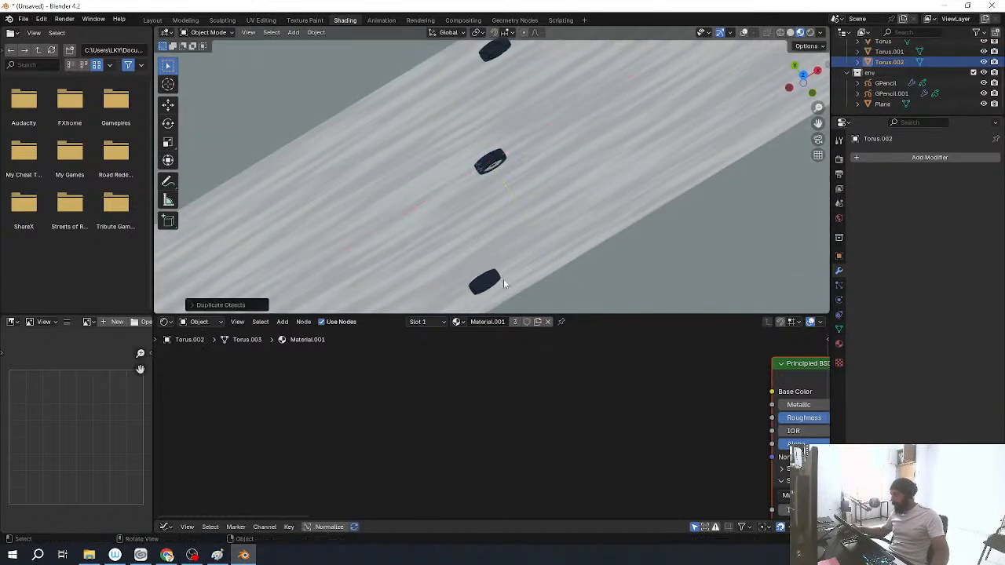
click(503, 281)
Step: Move the front tyre copy along the ground plane into the camera frame and enlarge it in the foreground
key(KP_0)
scroll(558, 253, up, 3)
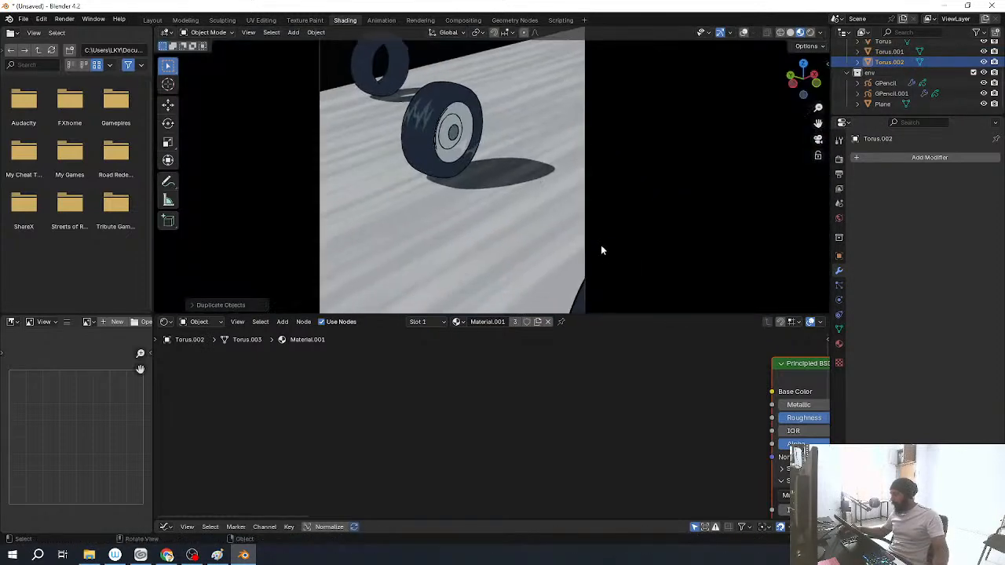
shift+middle_drag(601, 250, 530, 202)
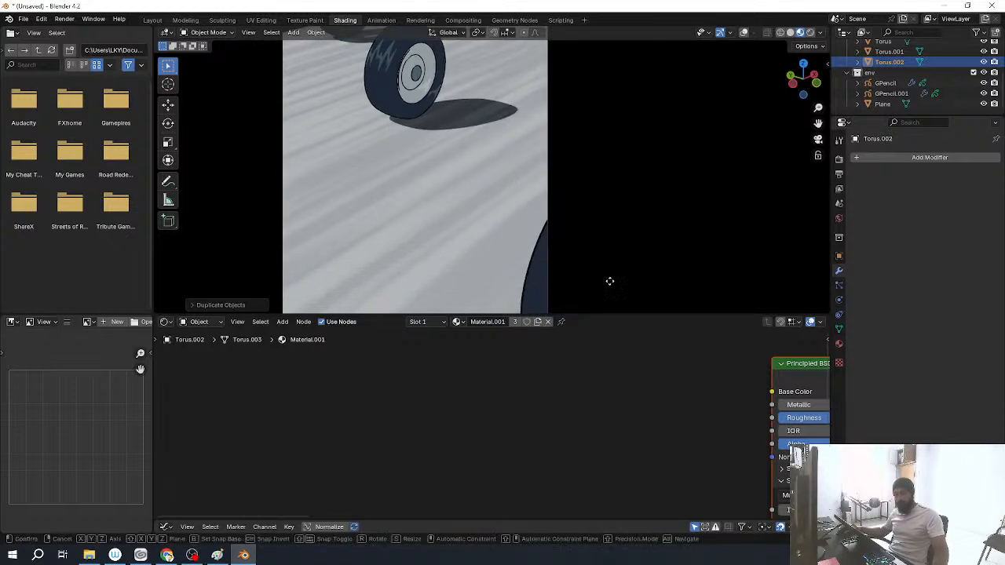
key(shift+d)
key(shift+z)
click(501, 251)
key(ctrl+space)
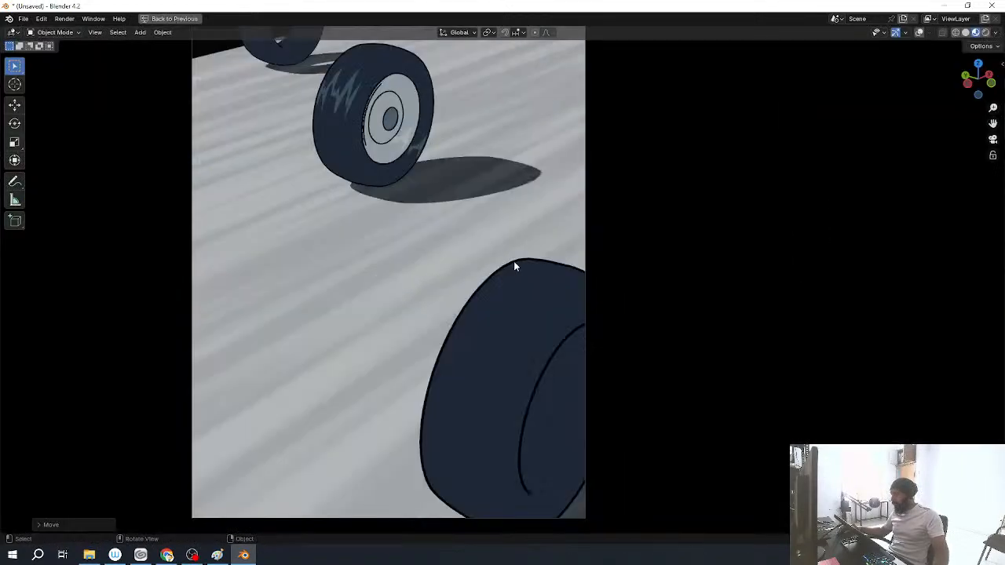
scroll(568, 343, down, 5)
key(s)
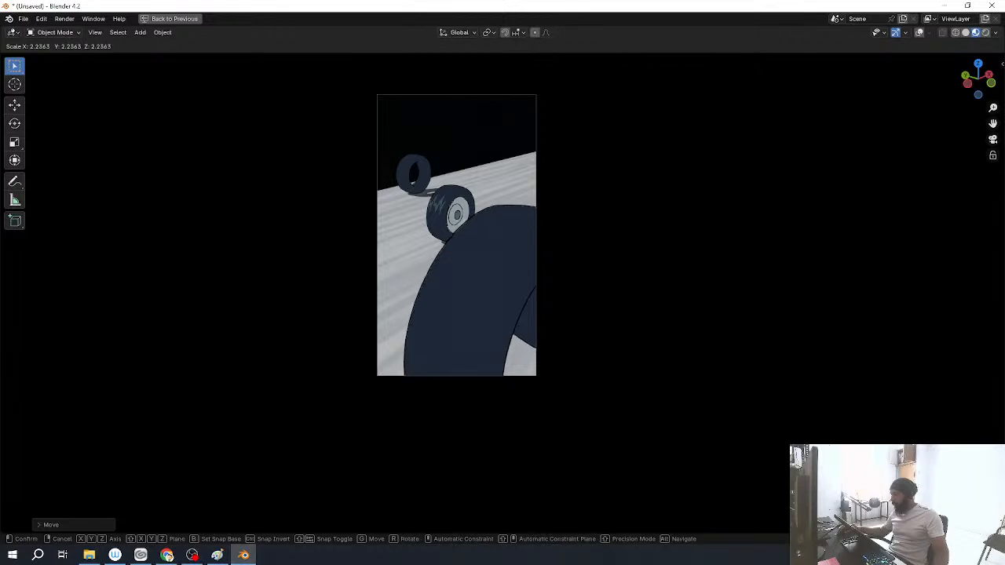
click(615, 330)
key(s)
click(502, 262)
Step: Compare the outline weight on the foreground, middle and rear tyres up close
scroll(408, 161, up, 10)
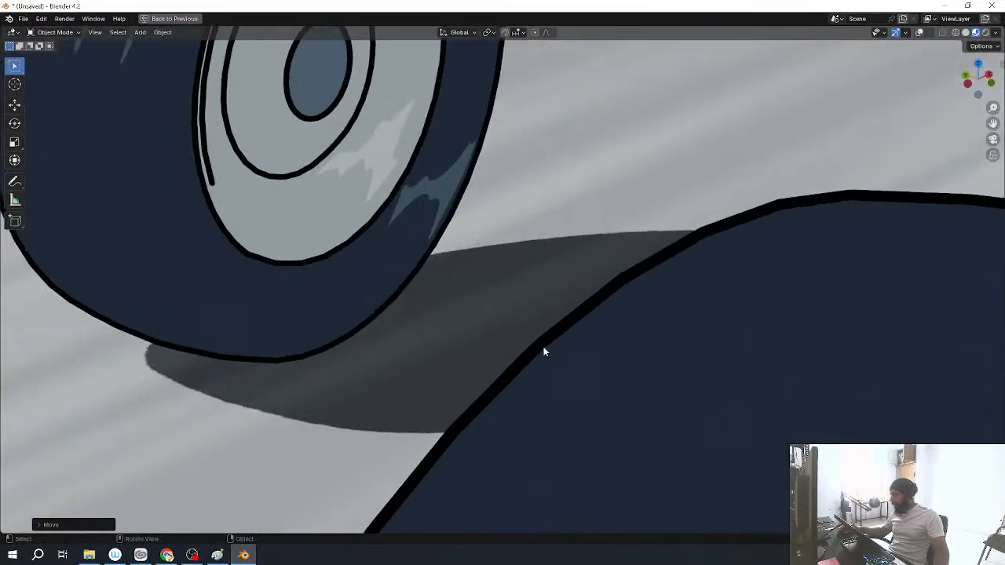
shift+middle_drag(325, 223, 492, 335)
shift+middle_drag(264, 103, 546, 358)
shift+middle_drag(420, 158, 498, 360)
scroll(498, 360, up, 4)
scroll(498, 362, up, 5)
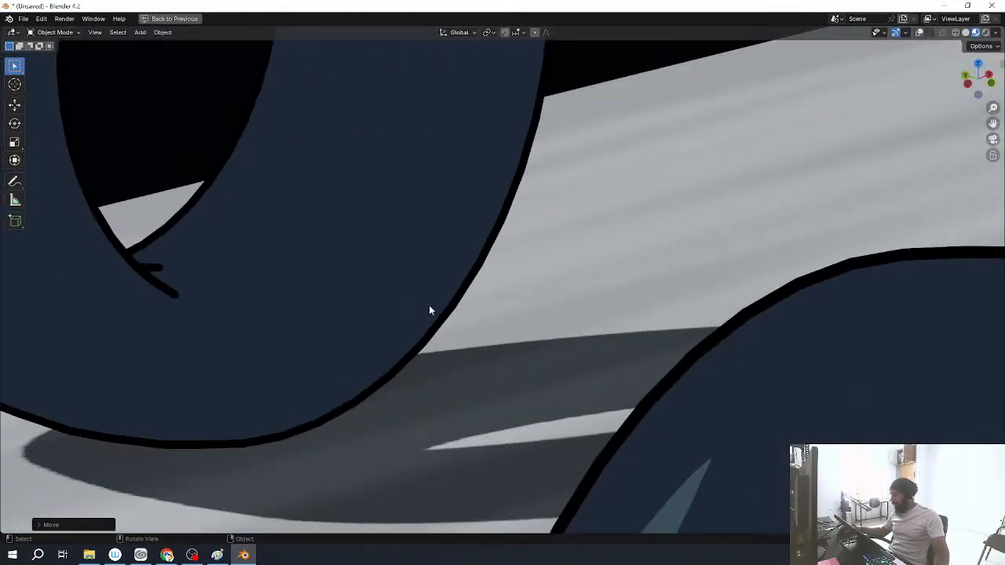
scroll(430, 306, down, 3)
shift+middle_drag(632, 370, 520, 268)
key(ctrl+space)
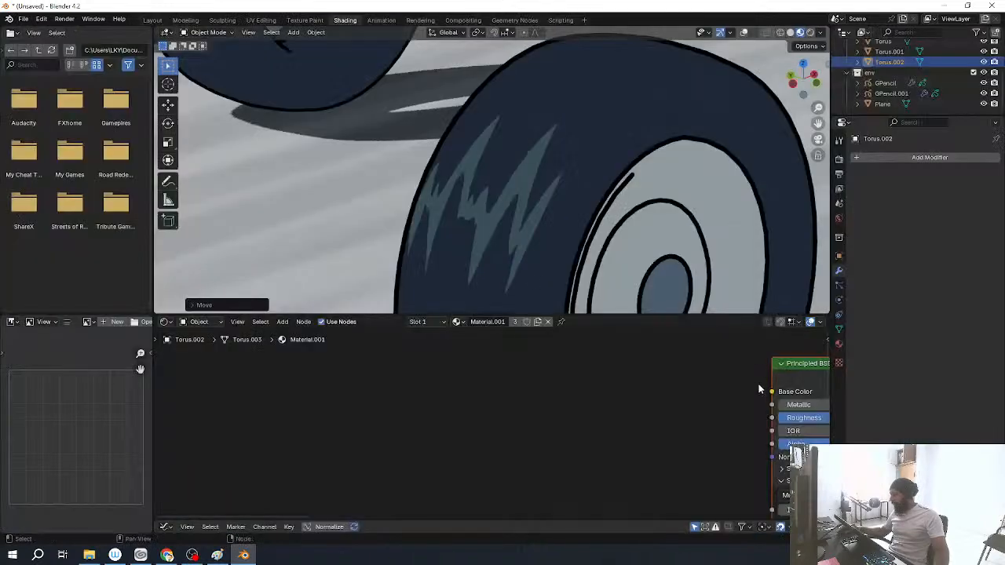
Step: Change the stroke thickness setting in the LineArt object's data properties and compare the outlines on all three tyres
scroll(880, 74, up, 4)
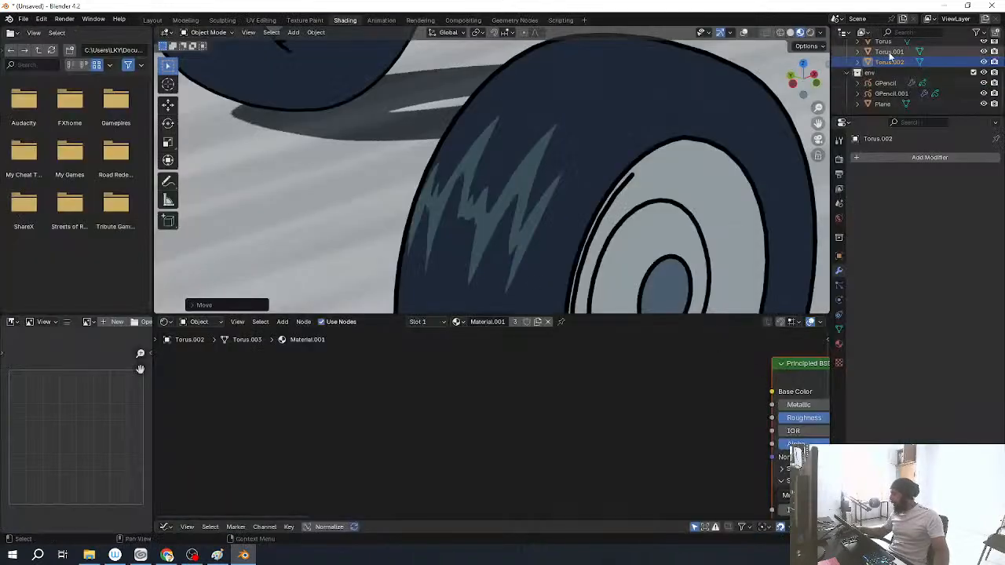
click(883, 72)
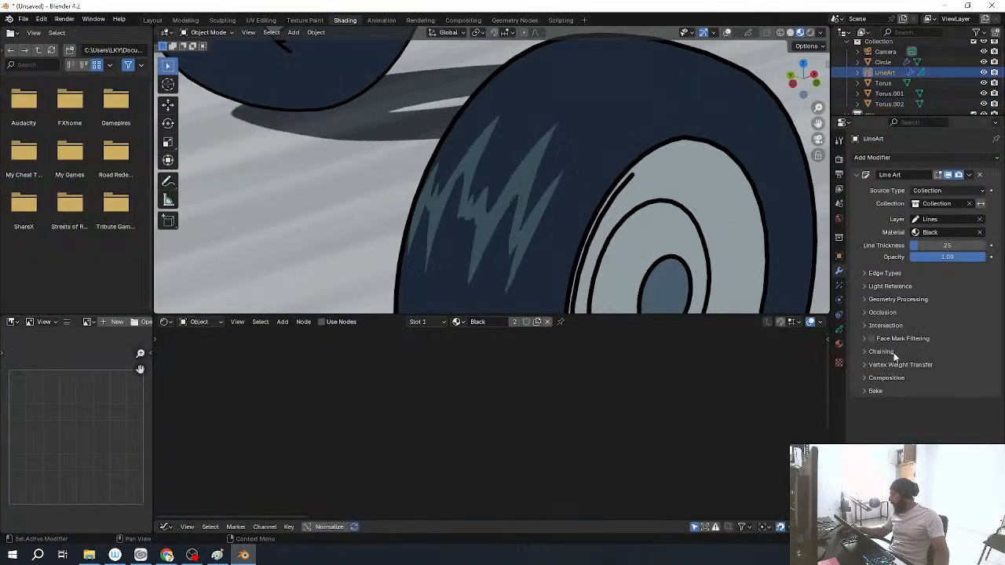
click(838, 330)
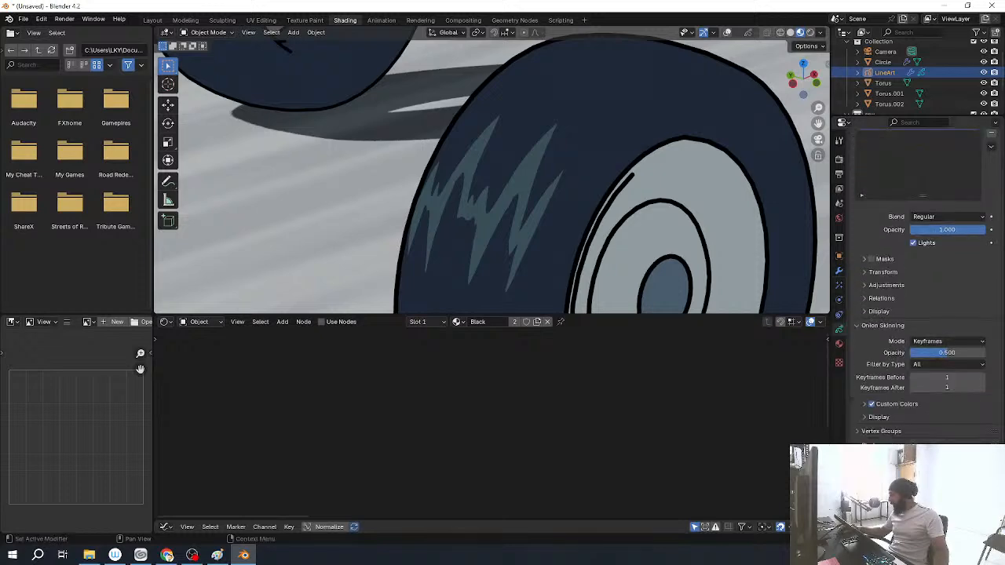
shift+middle_drag(372, 37, 403, 128)
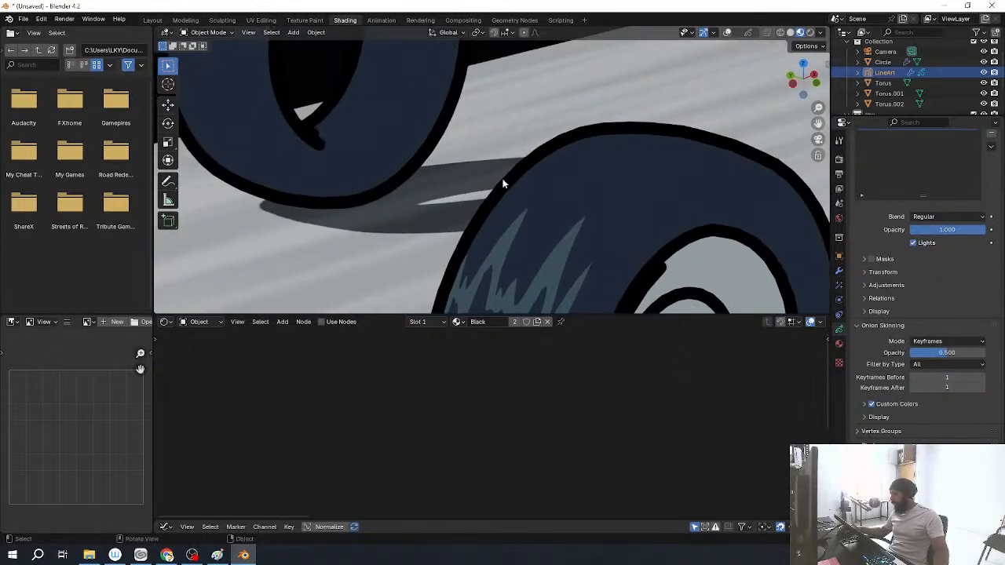
shift+middle_drag(592, 233, 424, 103)
shift+middle_drag(597, 211, 401, 65)
shift+middle_drag(628, 212, 574, 236)
key(ctrl+space)
mouse_move(534, 402)
shift+middle_down()
mouse_move(593, 338)
mouse_move(526, 314)
shift+middle_up()
Step: Delete the foreground and rear tyre copies, keeping only the original wheel in the camera view
click(527, 314)
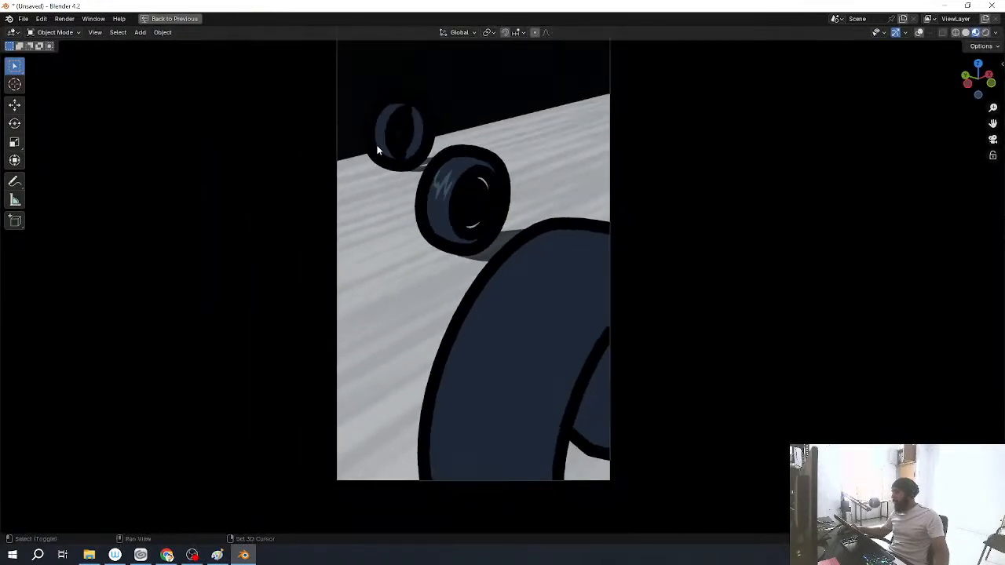
shift+click(381, 121)
key(Delete)
shift+middle_drag(526, 245, 534, 296)
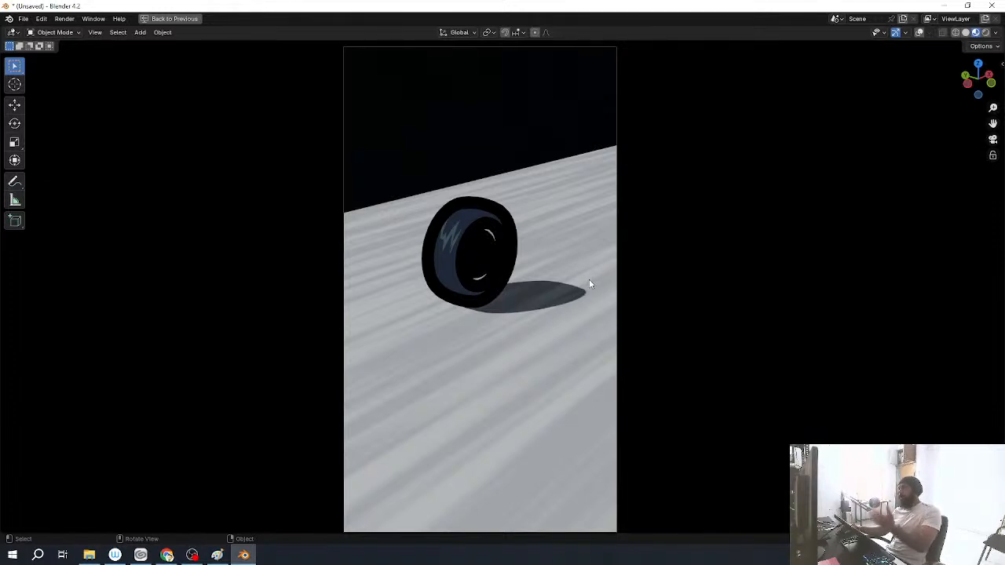
scroll(487, 317, up, 4)
key(ctrl+space)
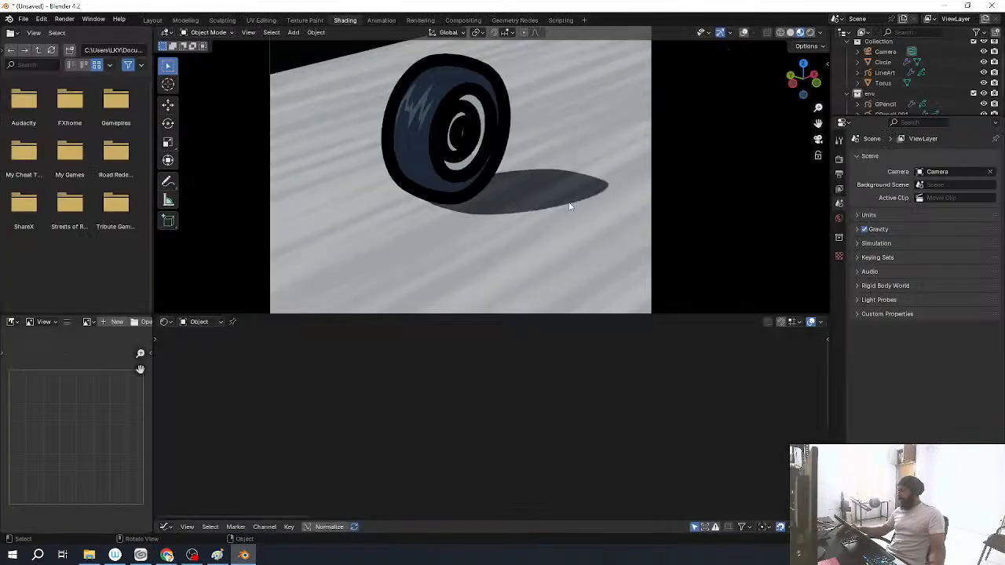
Step: Set the Line Thickness of the LineArt object's Line Art modifier to 1, and raise it to 2
click(884, 73)
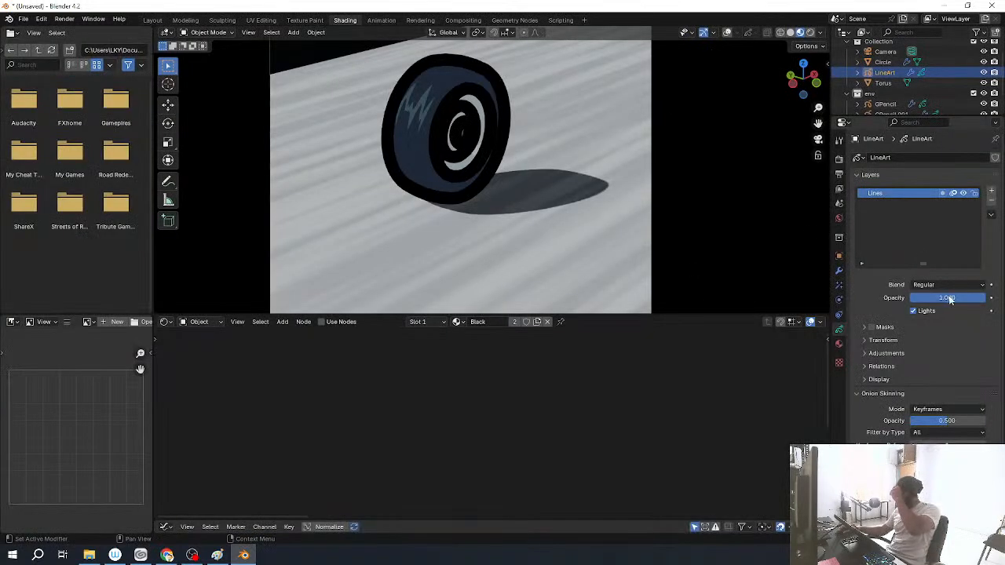
click(838, 270)
click(927, 245)
text(1)
key(Return)
click(926, 246)
text(2)
key(Return)
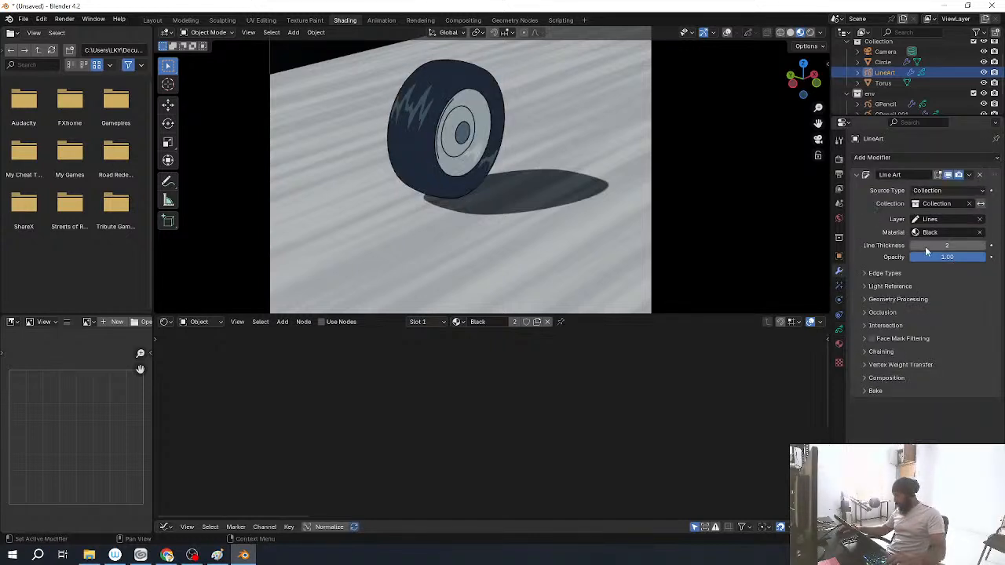
click(872, 157)
click(912, 257)
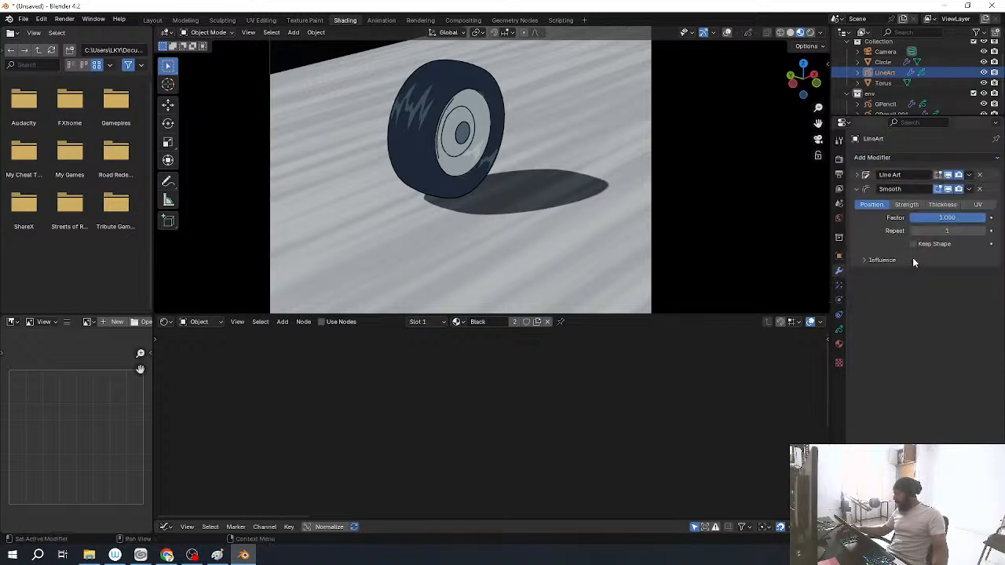
key(ctrl+z)
Step: Add a Thickness modifier to the LineArt object and set its Thickness Factor to about 4.769
click(920, 160)
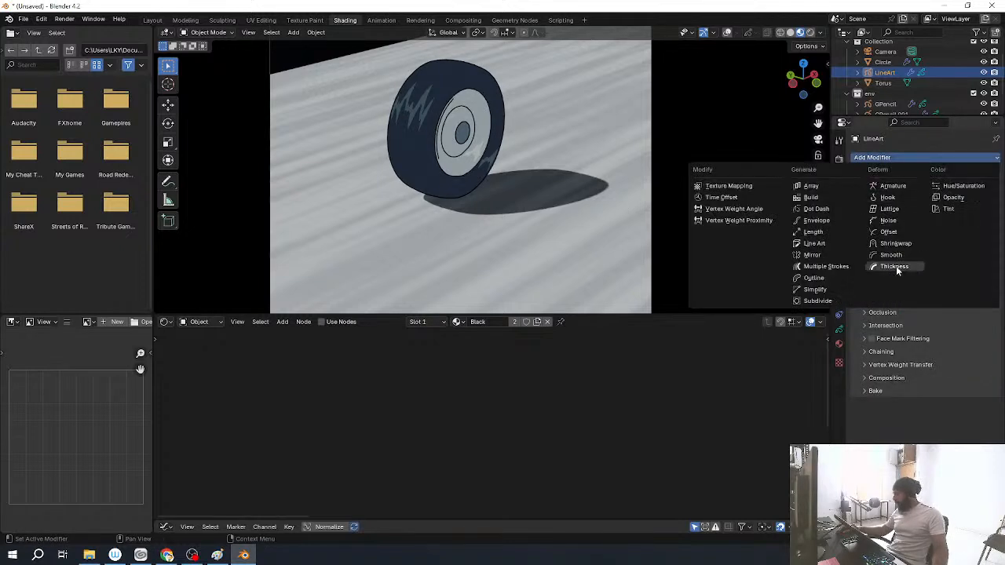
click(893, 266)
click(866, 174)
scroll(493, 158, up, 3)
drag(930, 217, 975, 218)
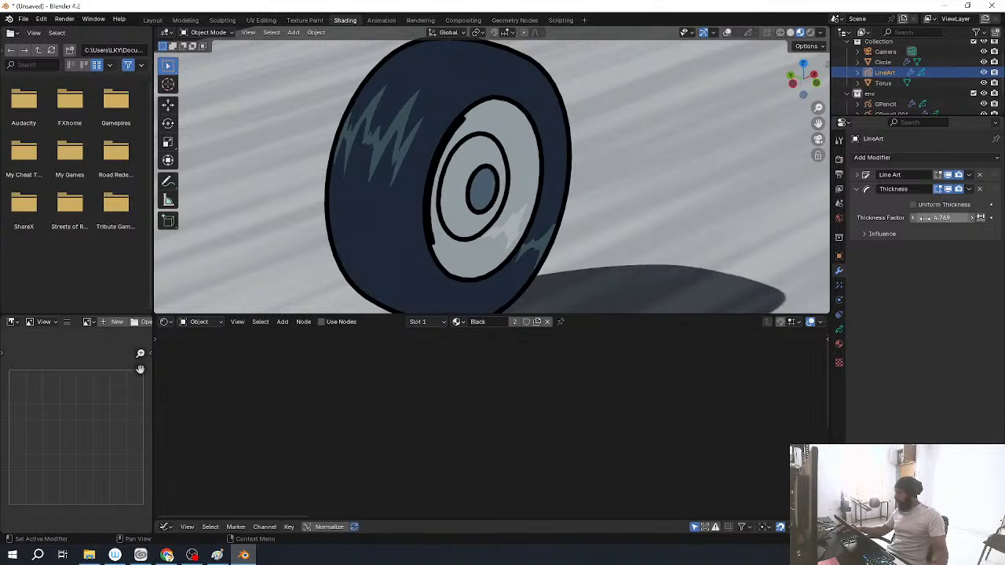
click(856, 174)
click(857, 175)
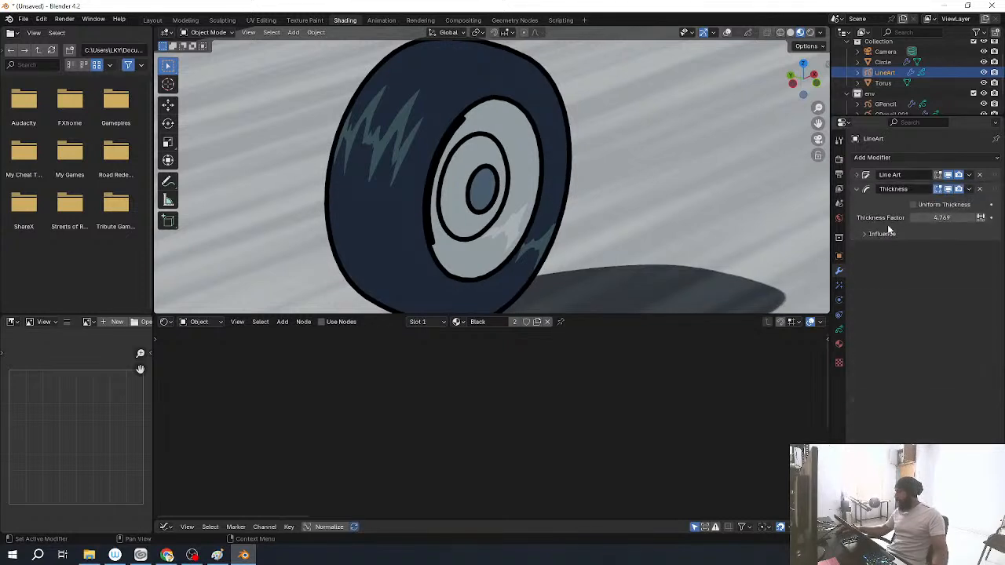
Step: Enable the Thickness modifier's Custom Curve and shape it with a central peak at about X 0.51, Y 0.84, between two dips
click(864, 234)
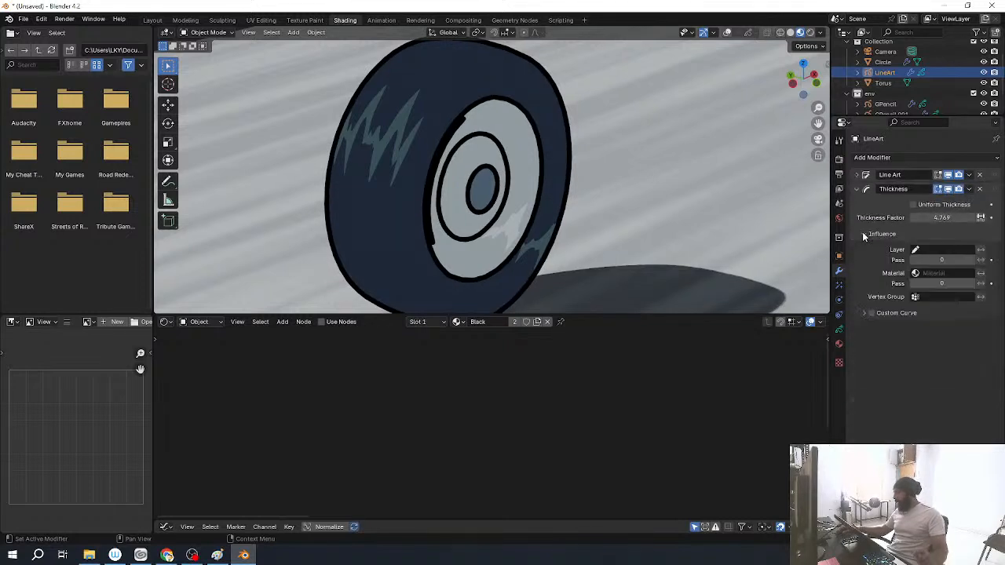
click(871, 313)
click(863, 312)
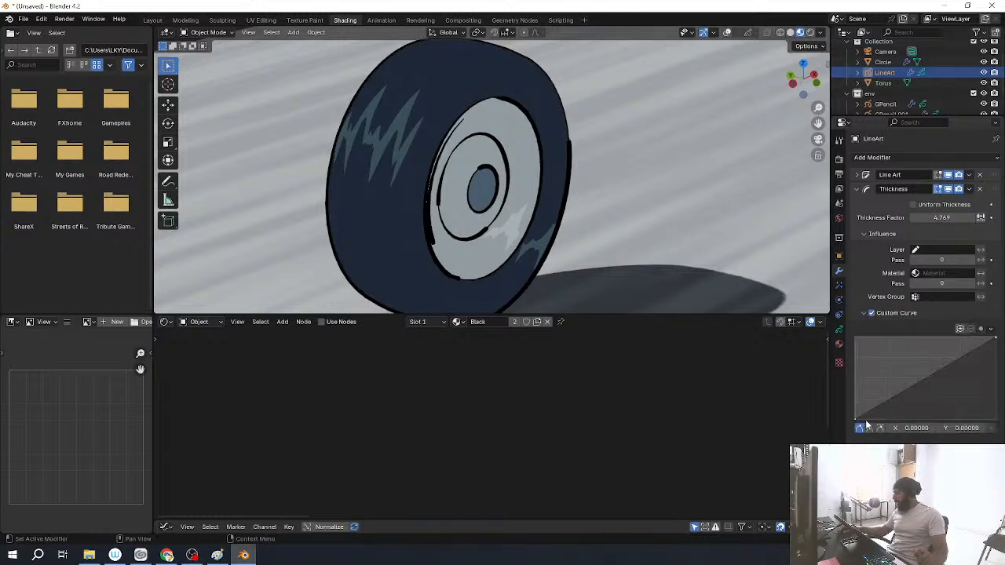
drag(856, 420, 856, 377)
drag(911, 362, 961, 380)
drag(995, 341, 961, 398)
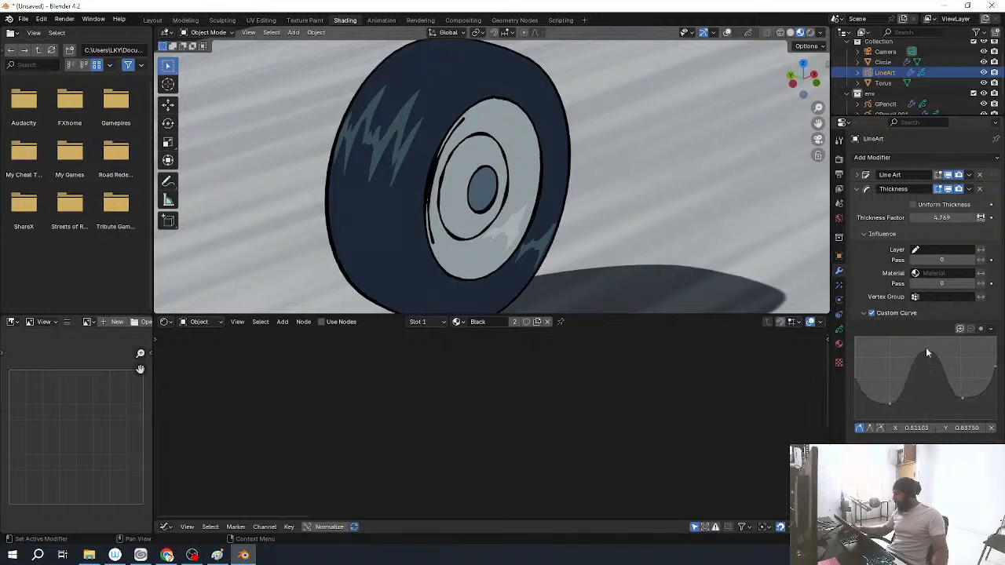
Step: Inspect the varying outline thickness around the tyre and hub in the maximised viewport
key(ctrl+space)
shift+middle_drag(460, 179, 473, 224)
scroll(503, 201, down, 2)
scroll(534, 198, up, 2)
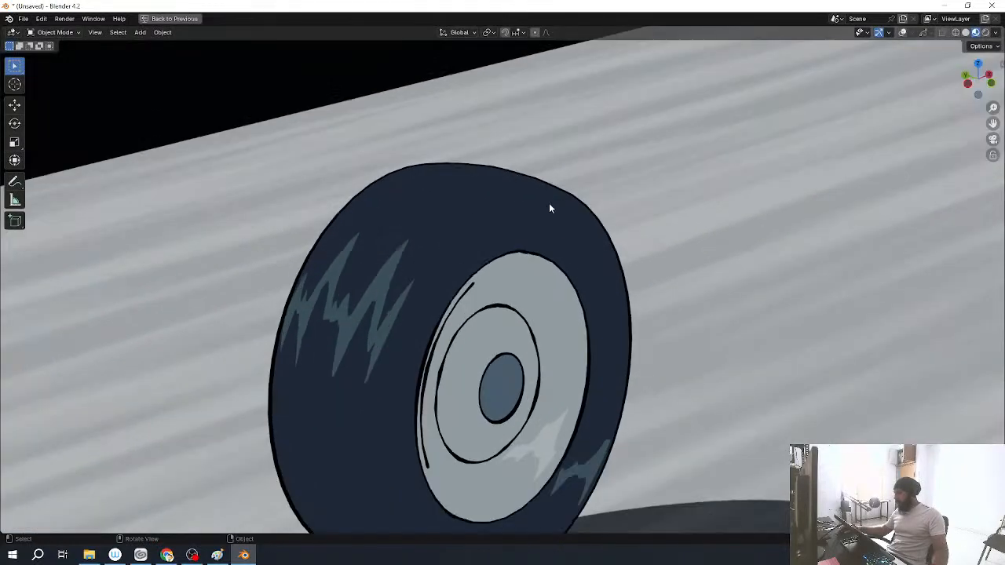
shift+middle_drag(401, 377, 511, 298)
key(ctrl+space)
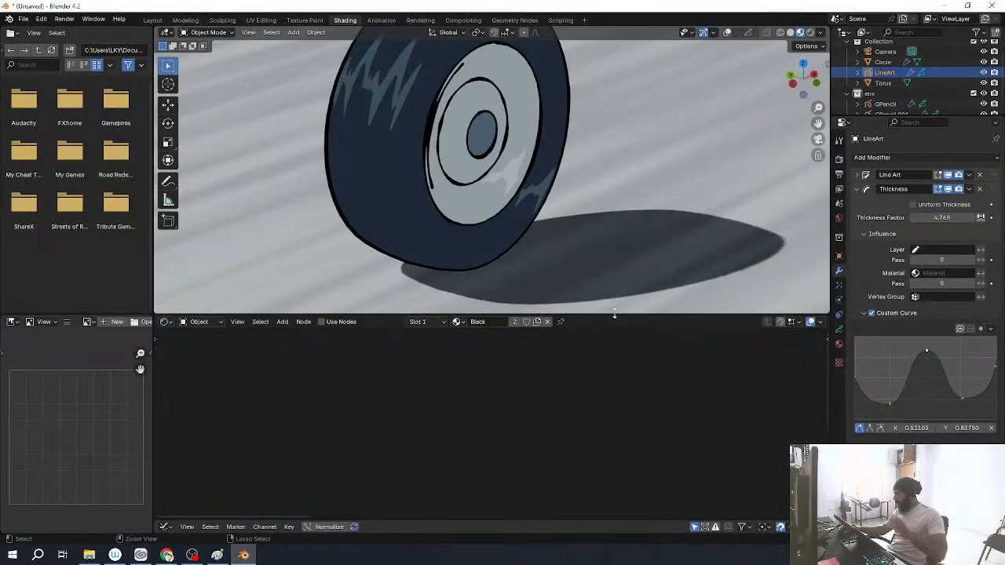
Step: Add a Noise modifier to the LineArt object and collapse the Thickness modifier's settings
click(901, 157)
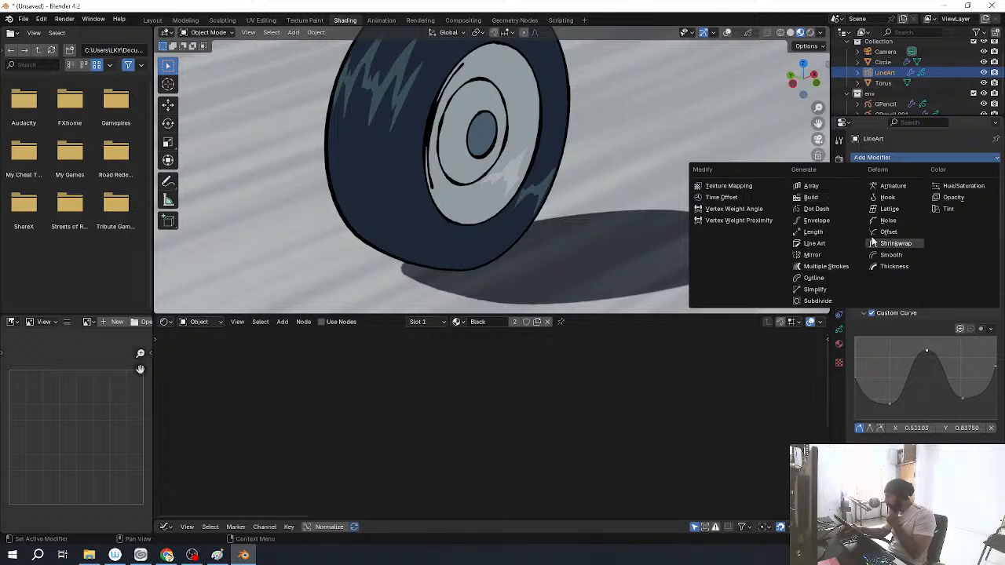
click(894, 266)
middle_drag(597, 150, 663, 206)
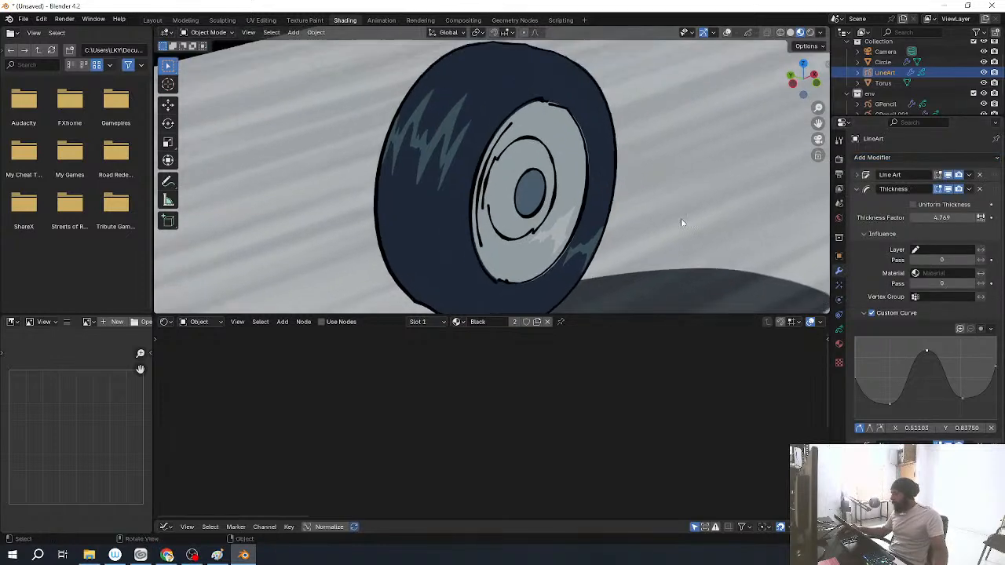
middle_drag(676, 163, 608, 162)
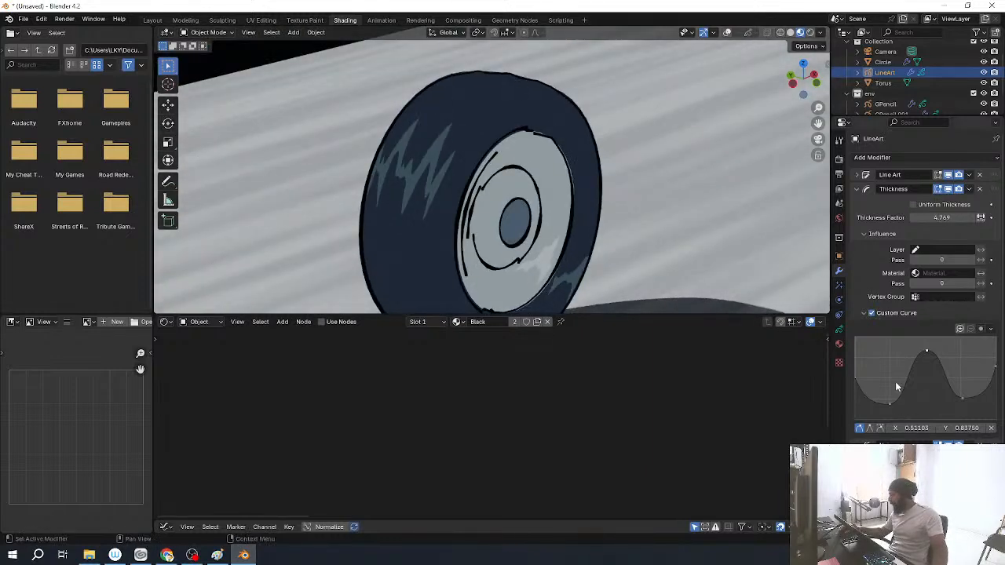
click(857, 189)
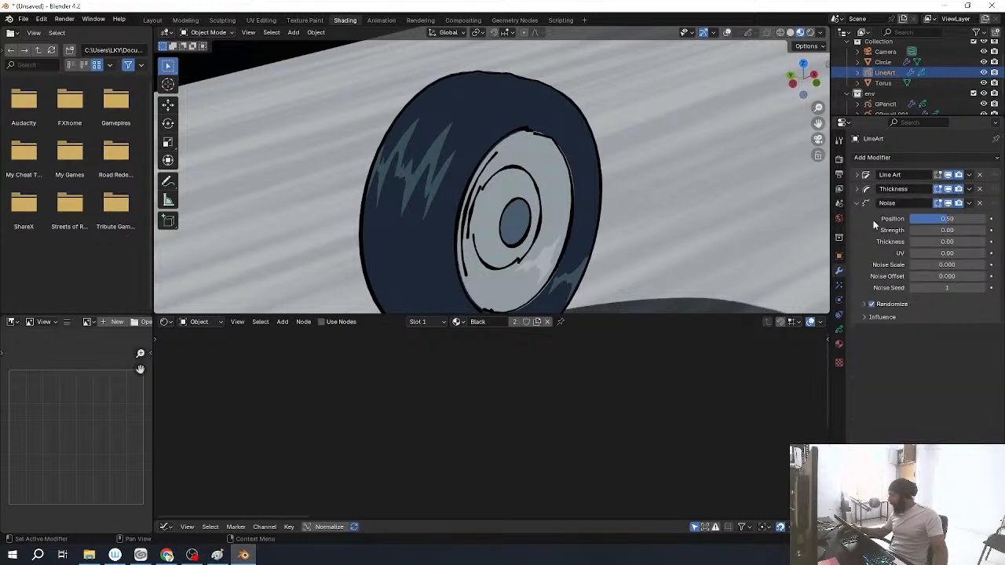
Step: Try Position values of 0.00 and 1.00 in the Noise modifier and undo the changes
drag(953, 219, 910, 222)
key(space)
key(space)
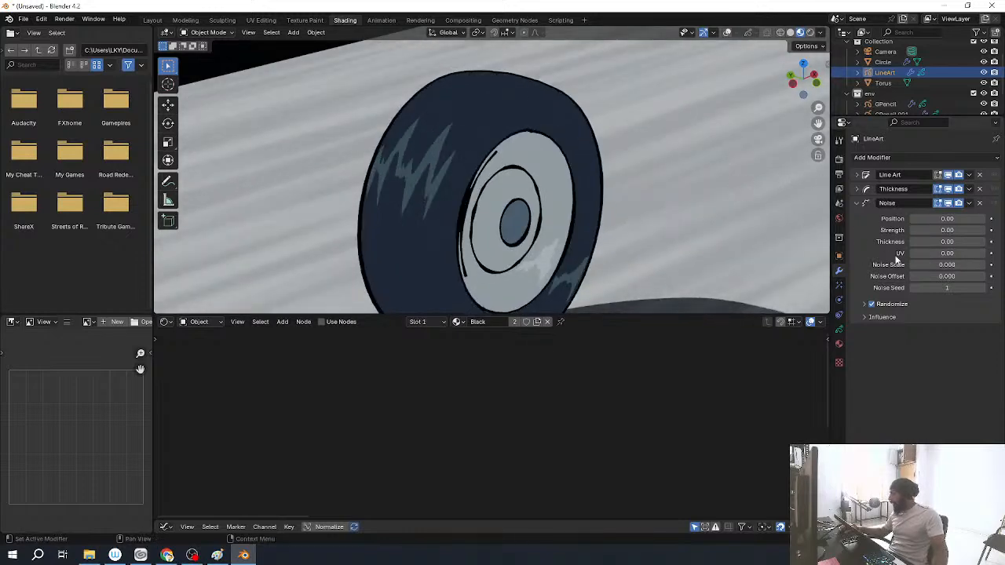
key(ctrl+z)
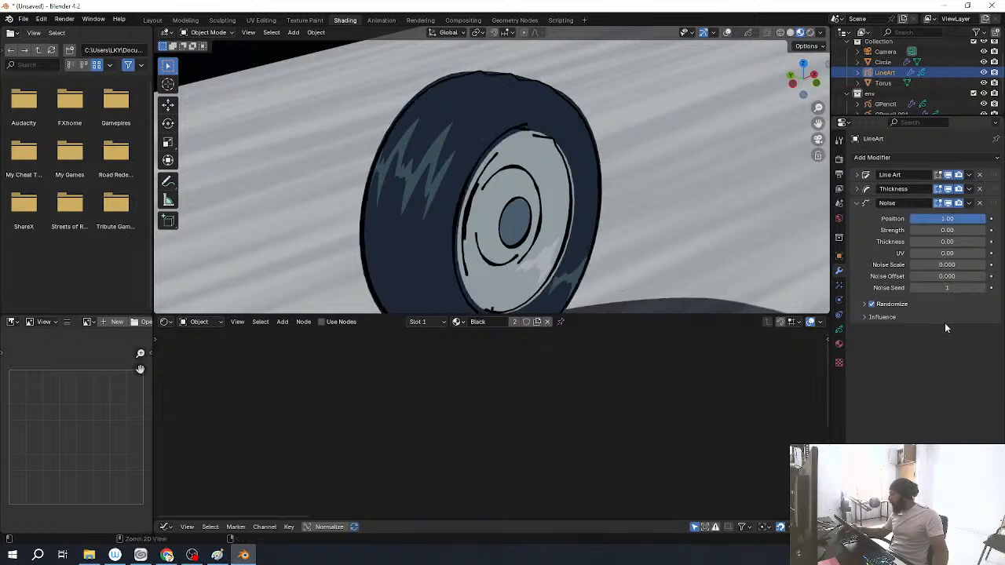
drag(957, 218, 910, 219)
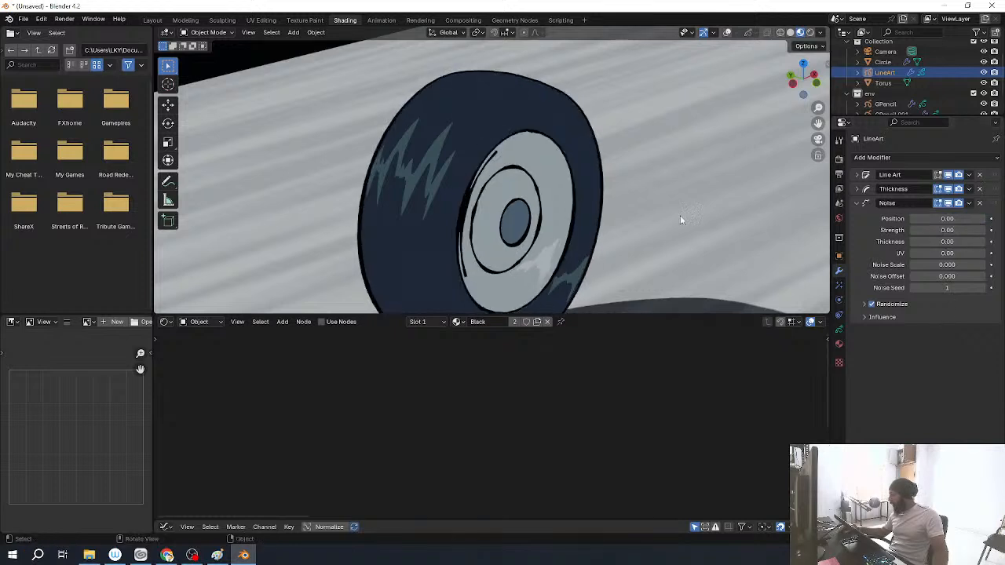
scroll(653, 197, up, 2)
key(ctrl+z)
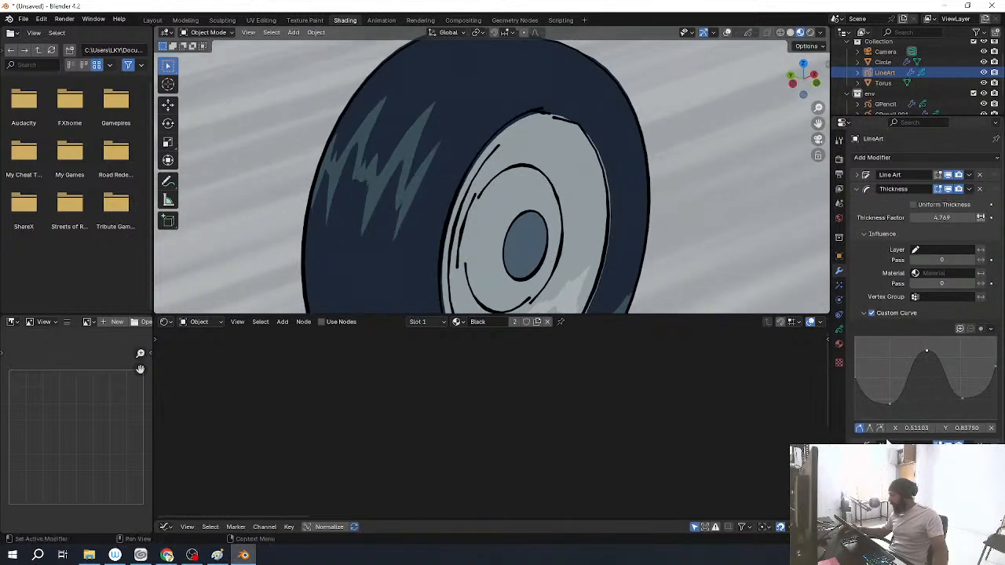
Step: Set the Noise modifier's Position to 0.1
click(856, 189)
click(942, 218)
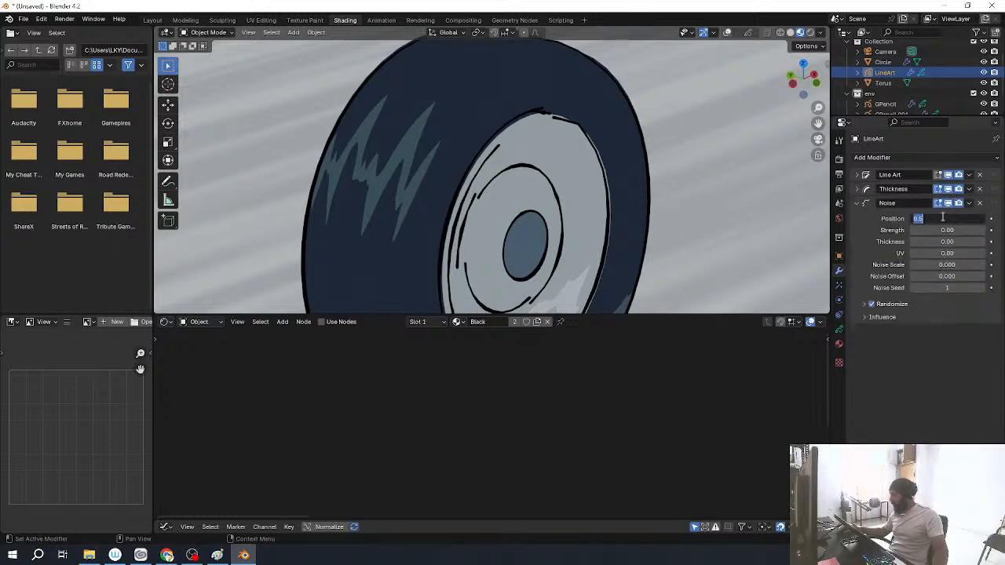
text(0.1)
key(Return)
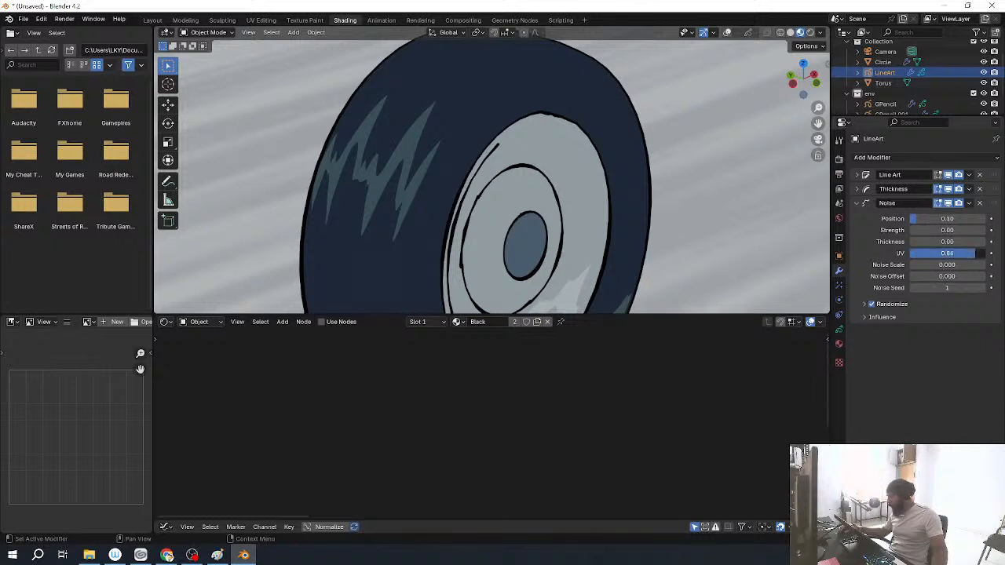
Step: Try the Noise modifier's UV setting and a Noise Scale of 1.000, and return both to 0
mouse_move(925, 230)
mouse_down()
mouse_move(939, 233)
mouse_move(910, 233)
mouse_up()
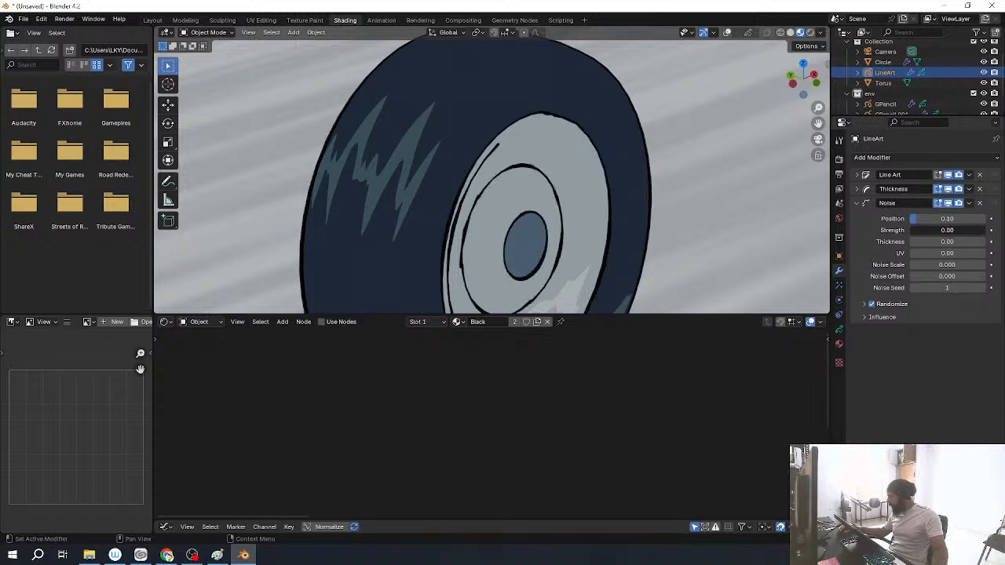
click(867, 318)
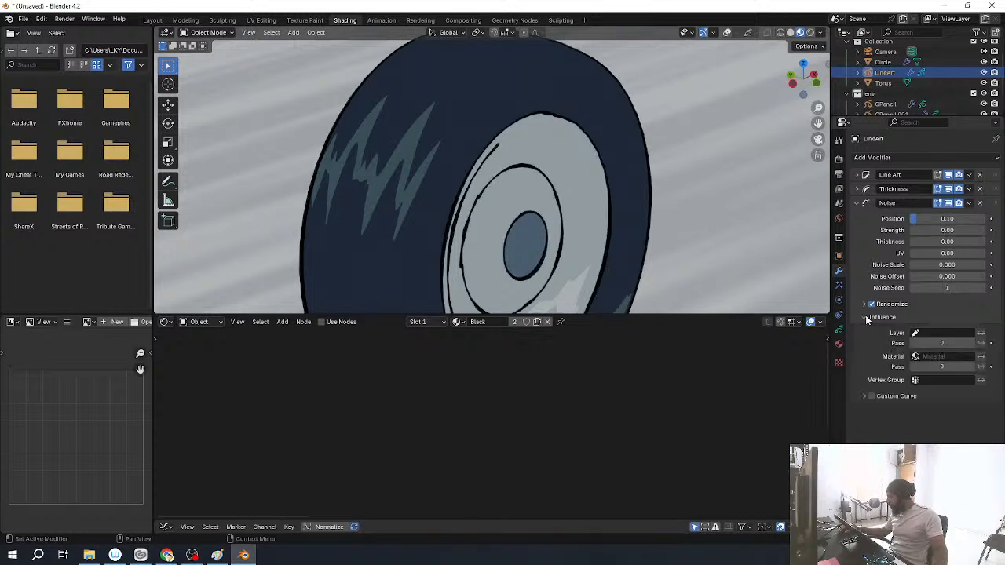
click(868, 318)
drag(939, 266, 935, 265)
scroll(562, 201, up, 6)
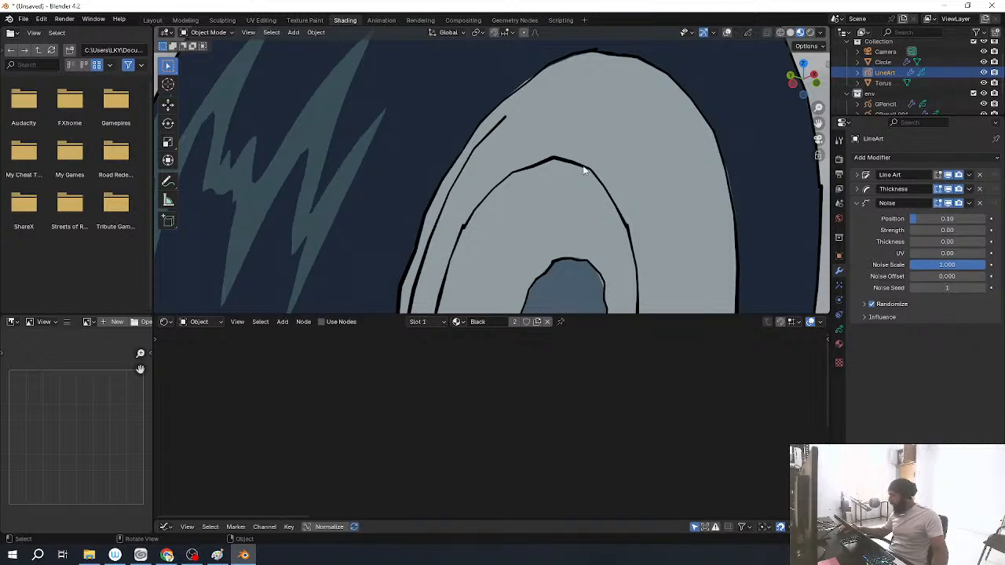
drag(962, 266, 910, 266)
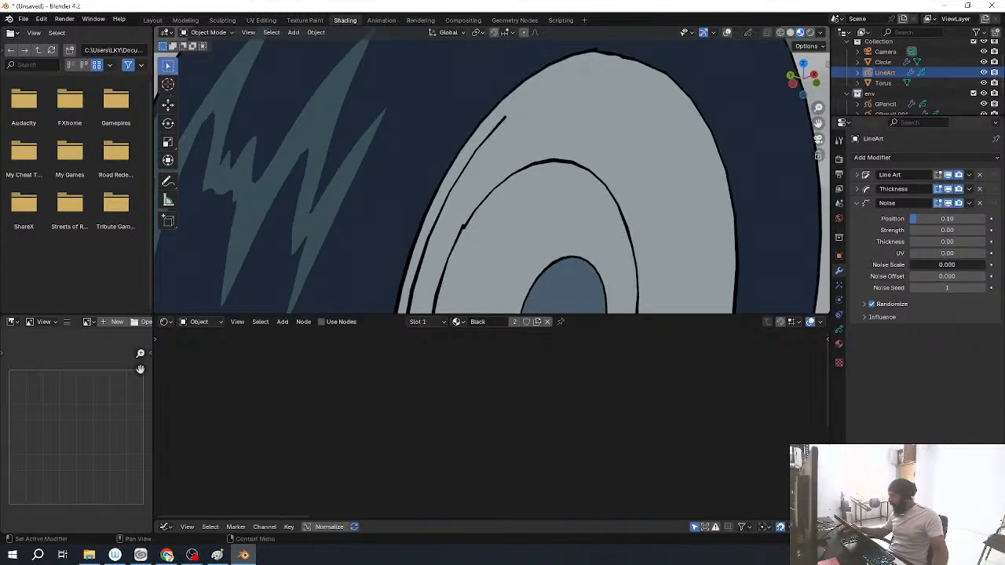
scroll(643, 173, down, 4)
Step: Try the Noise modifier's Position at 1.00, raise Noise Scale to 1.000, and set Position back to 0.10
drag(923, 223, 982, 223)
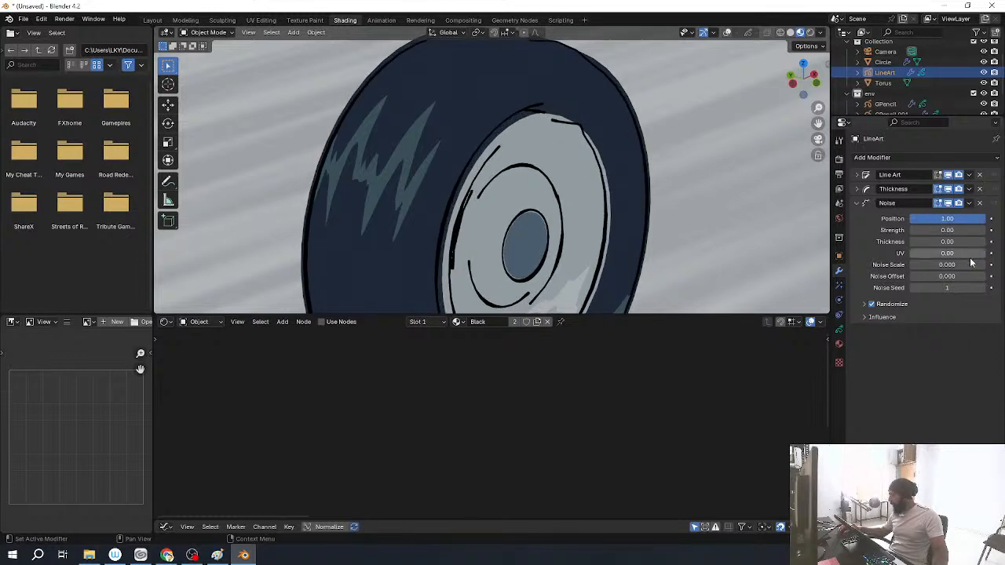
drag(918, 266, 986, 266)
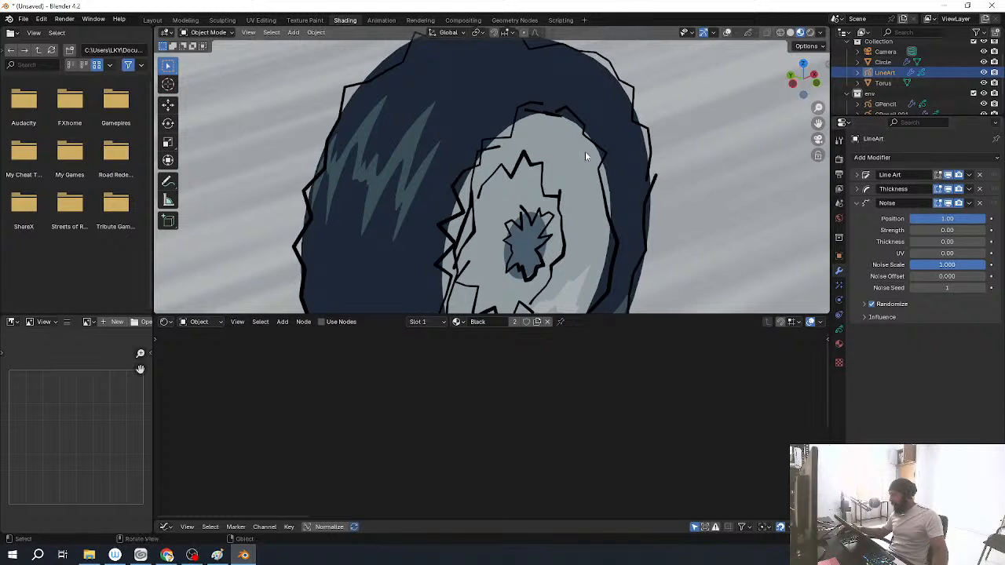
shift+middle_drag(621, 148, 620, 179)
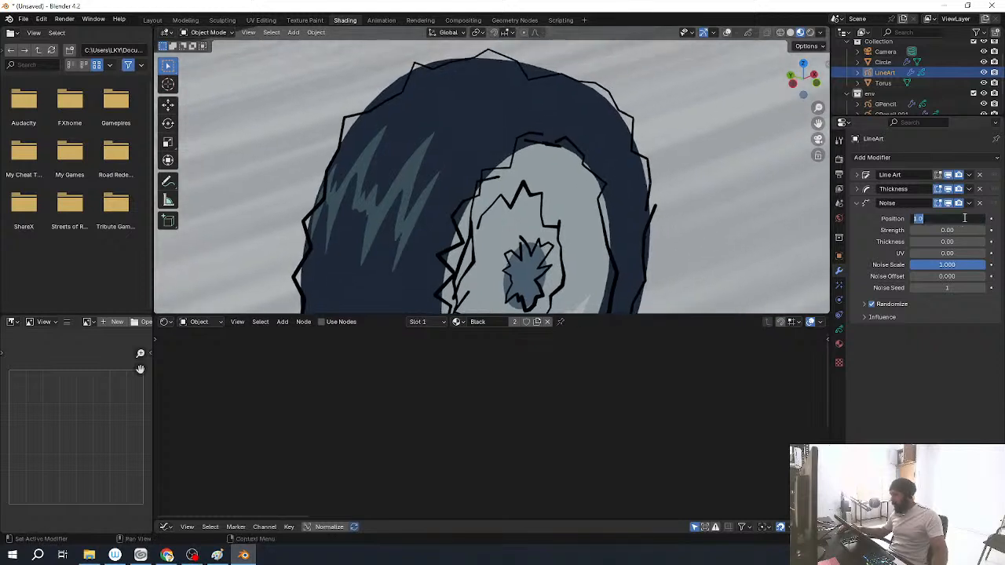
key(Return)
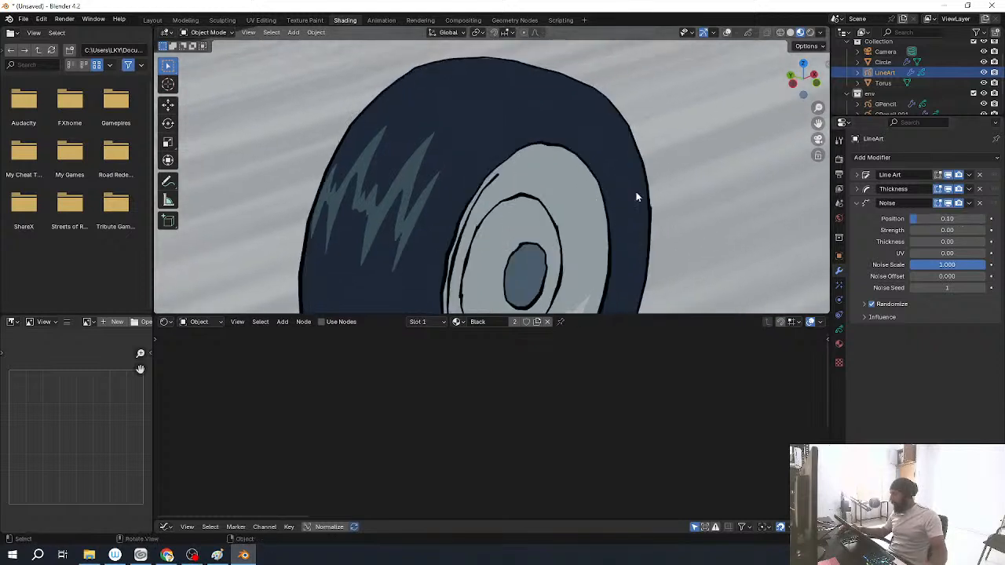
Step: Play the animation in the maximised viewport to check the noise on the wheel outlines
key(ctrl+alt+space)
key(space)
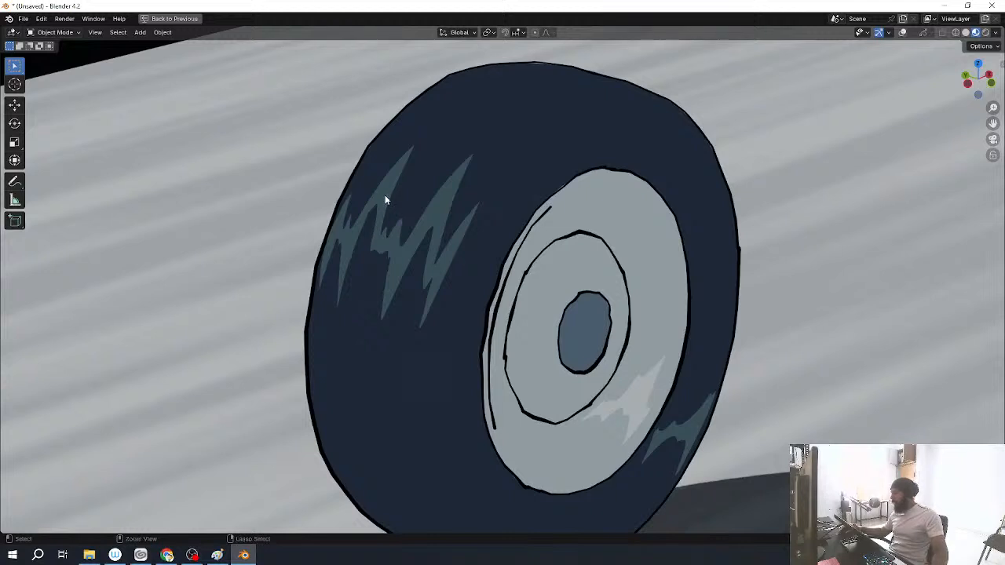
key(ctrl+alt+space)
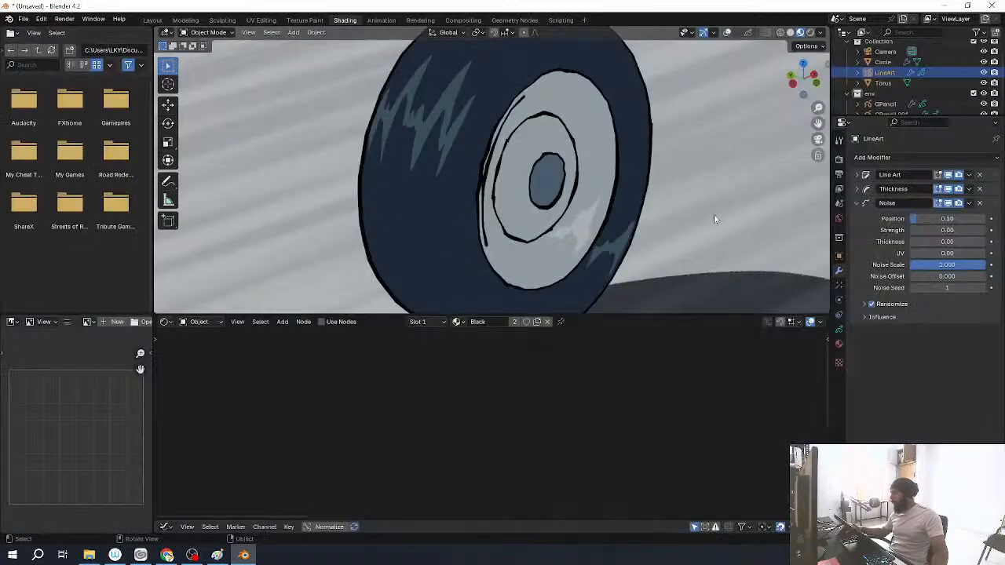
Step: Set the Noise modifier's Randomize Step to 2 and play the animation in the maximised viewport
click(866, 317)
click(864, 305)
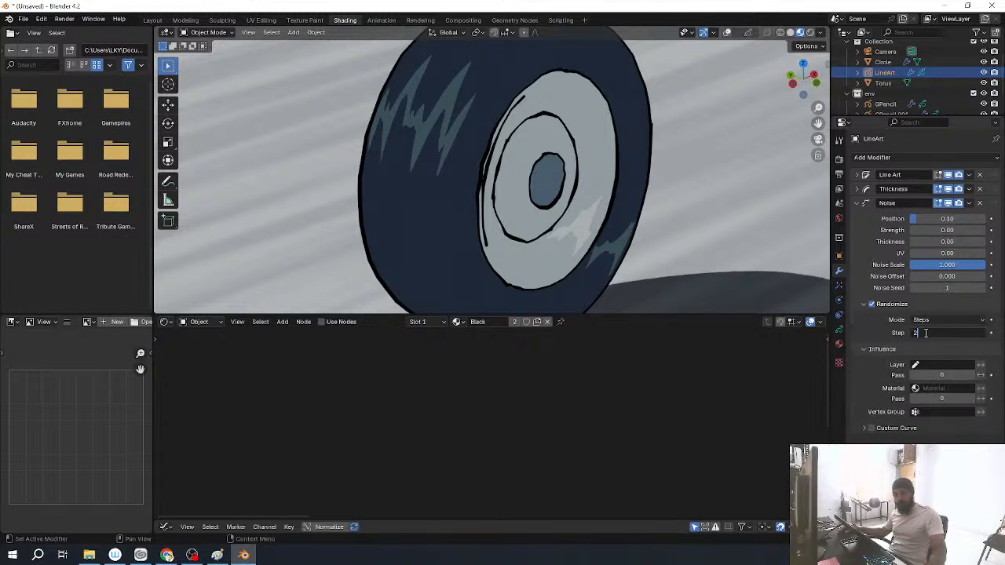
key(ctrl+alt+space)
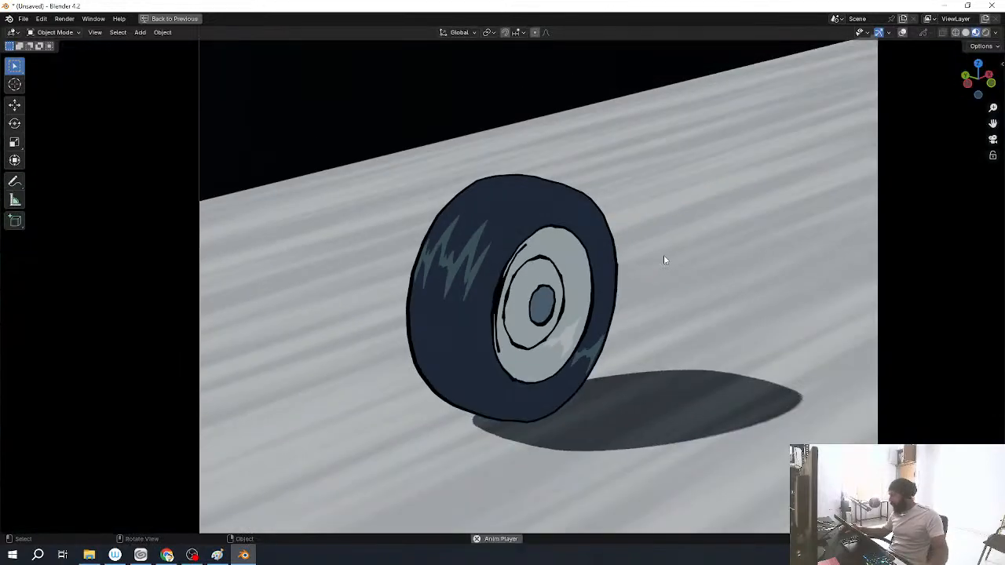
key(space)
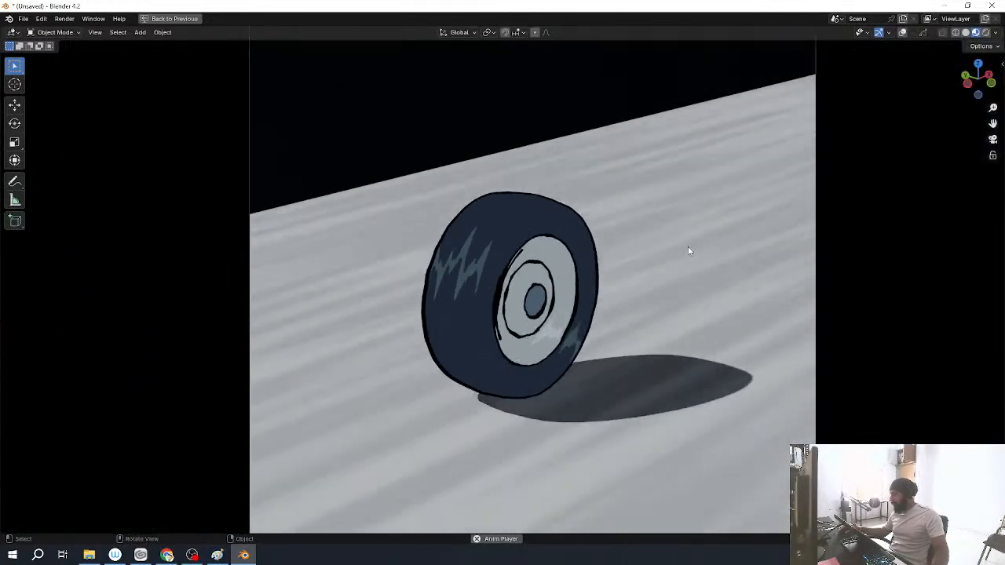
key(space)
Step: Select the ground plane and set the interpolation of its material's Color Ramp to Constant
key(z)
click(687, 220)
key(ctrl+alt+space)
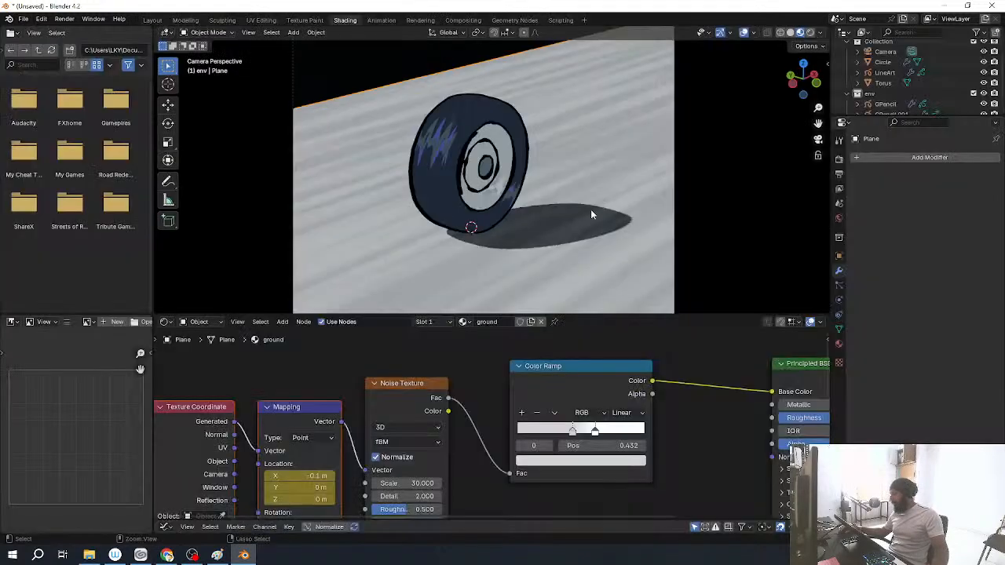
middle_drag(498, 417, 373, 385)
scroll(567, 423, down, 5)
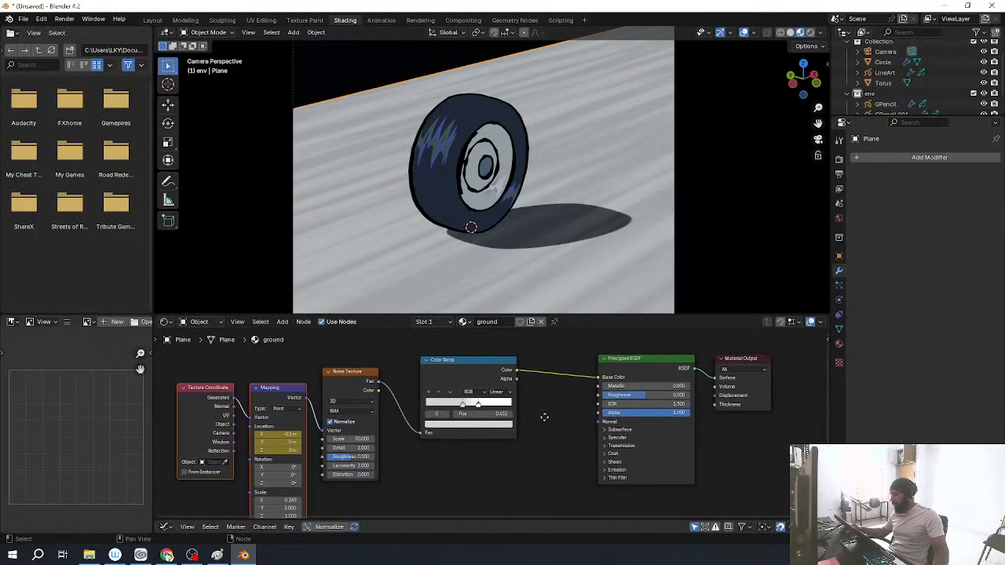
middle_drag(567, 422, 485, 419)
scroll(379, 417, up, 4)
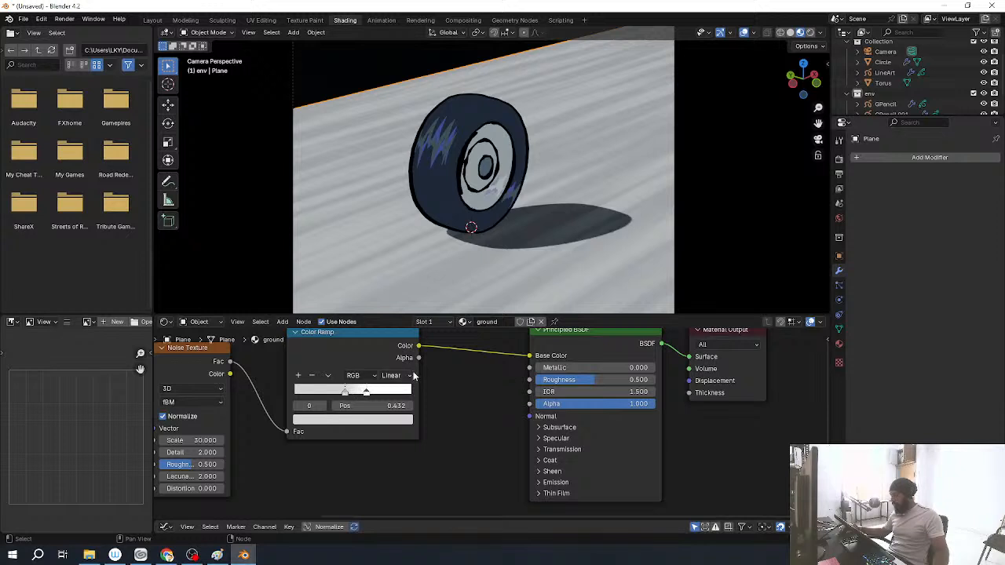
click(398, 376)
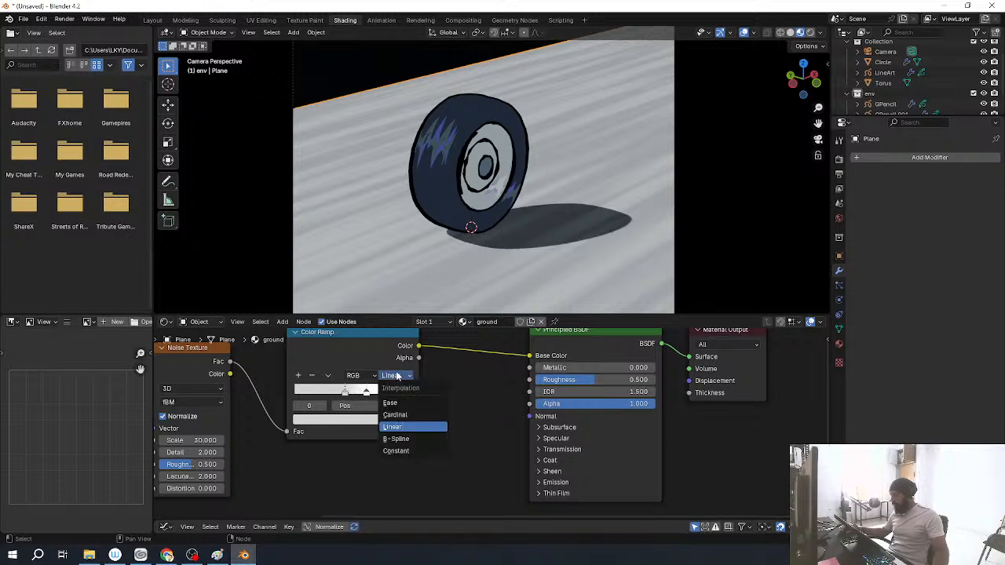
click(407, 453)
Step: Move the ground Color Ramp's white stop to about position 0.527
middle_drag(462, 402, 588, 402)
scroll(588, 402, up, 3)
mouse_move(492, 389)
mouse_down()
mouse_move(523, 385)
mouse_move(473, 391)
mouse_move(482, 393)
mouse_up()
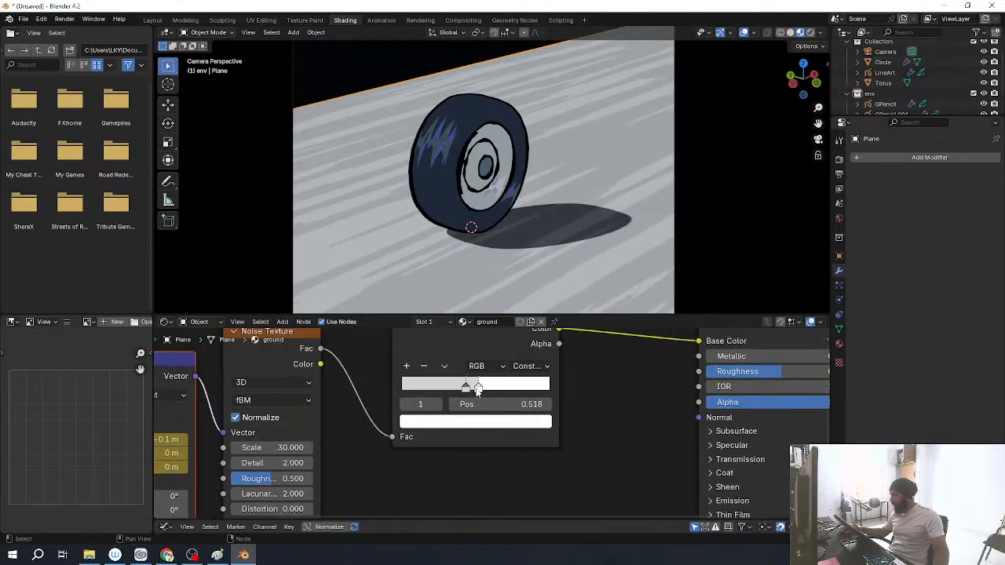
Step: Play the animation in the maximised camera view without overlays to check the hard-edged ground streaks
key(ctrl+space)
scroll(532, 292, down, 4)
key(z)
click(534, 267)
shift+middle_drag(596, 279, 564, 236)
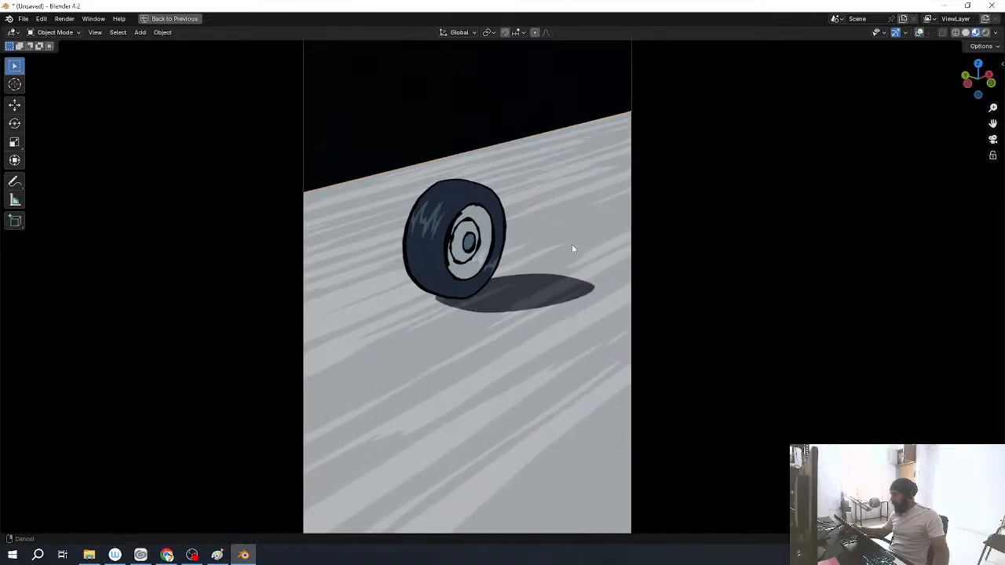
key(space)
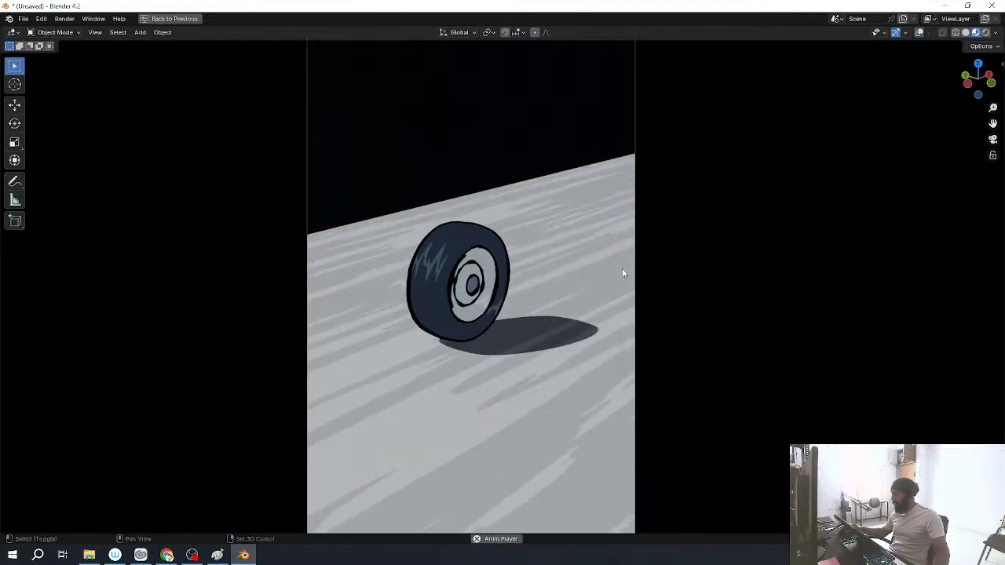
scroll(567, 269, up, 2)
scroll(562, 240, down, 2)
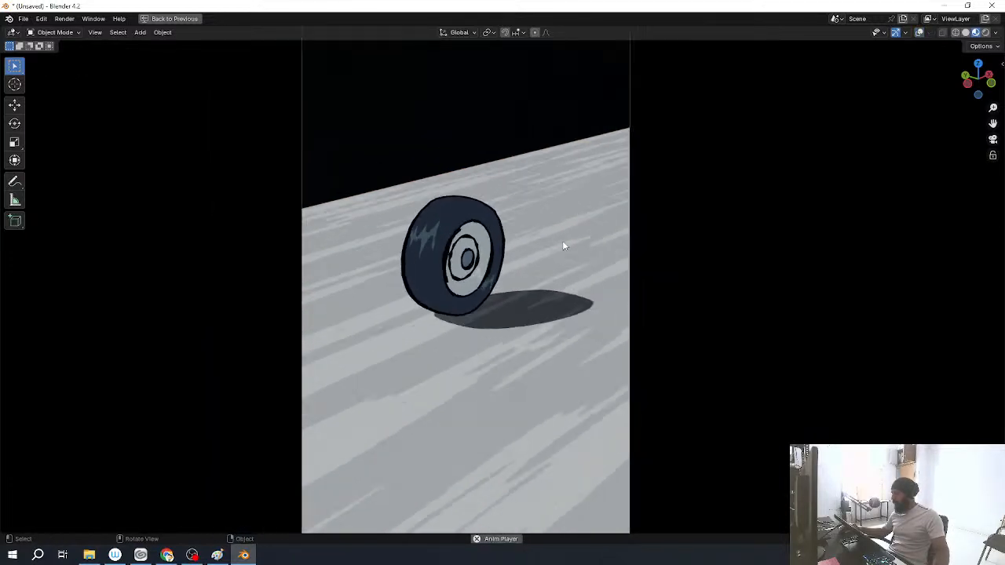
shift+middle_drag(589, 207, 595, 231)
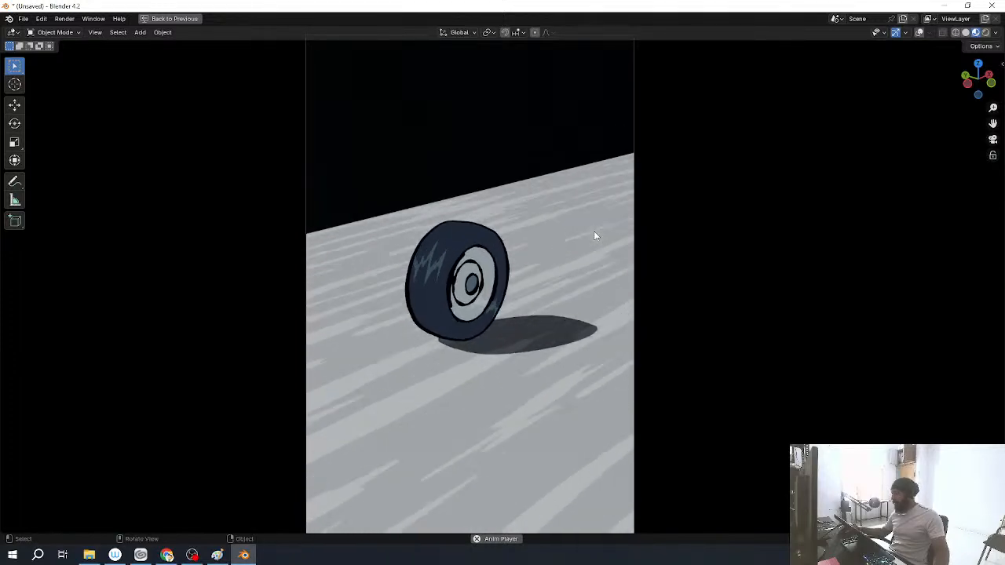
Step: Render the current frame, inspect the result, and return to the full Shading layout
key(F12)
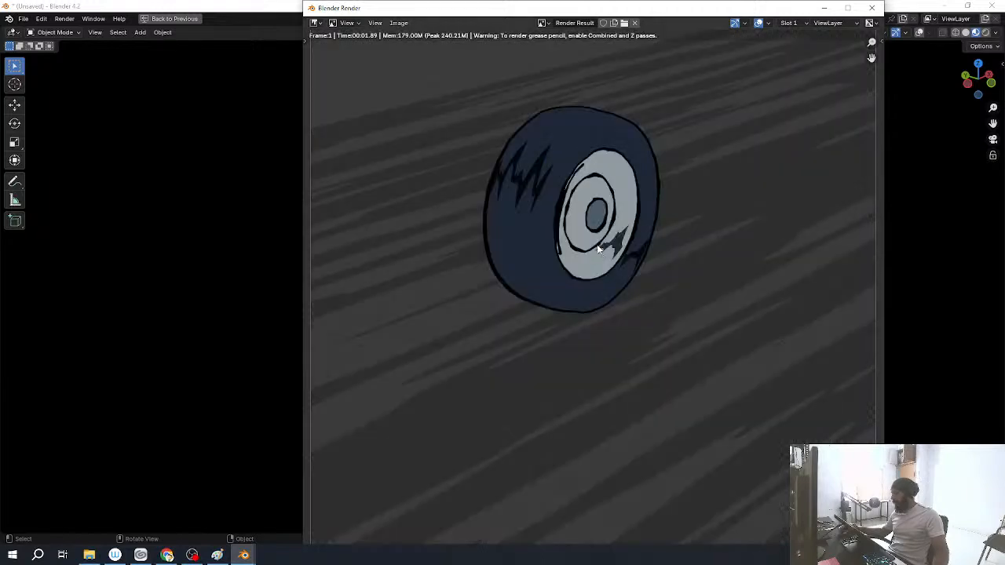
scroll(668, 180, down, 2)
key(Escape)
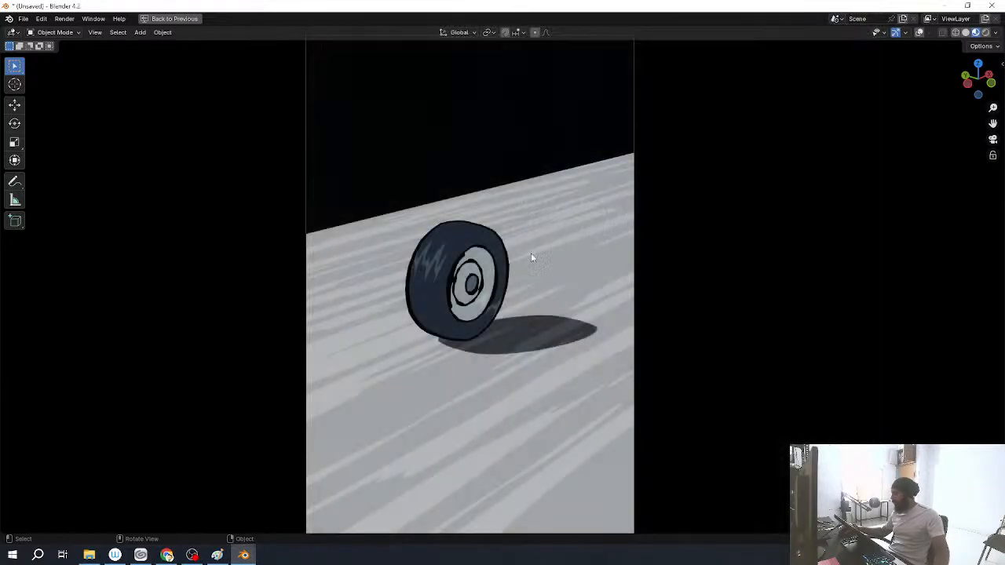
key(ctrl+space)
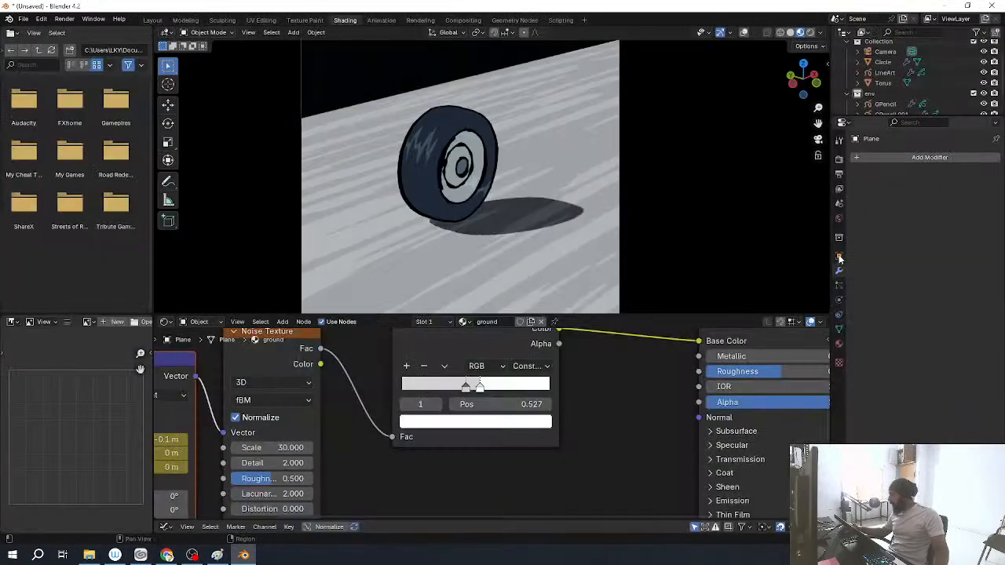
Step: Set the Thickness Factor of the LineArt object's Thickness modifier to 2.000 and check the outlines during playback
click(887, 73)
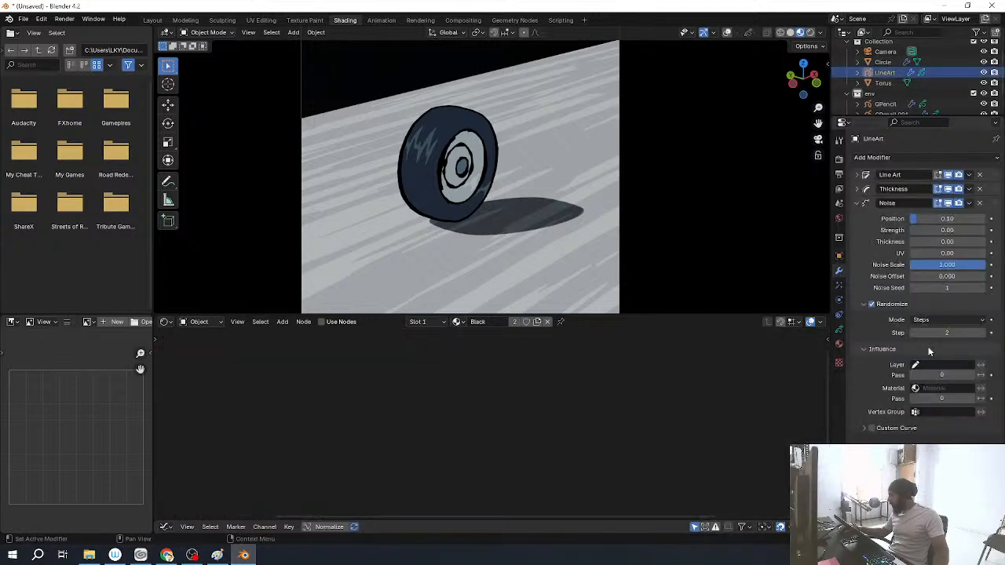
click(858, 188)
key(Return)
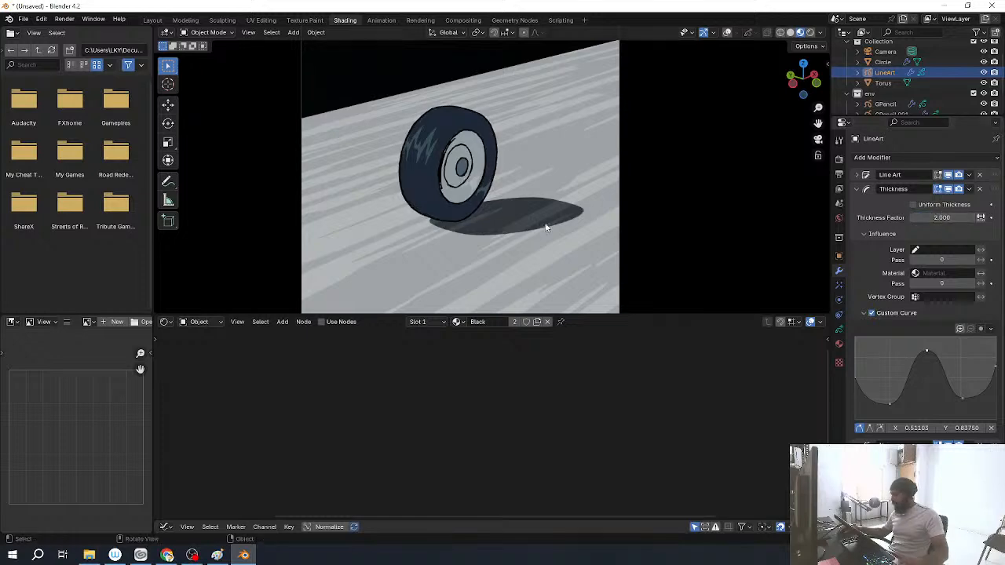
key(ctrl+alt+space)
key(space)
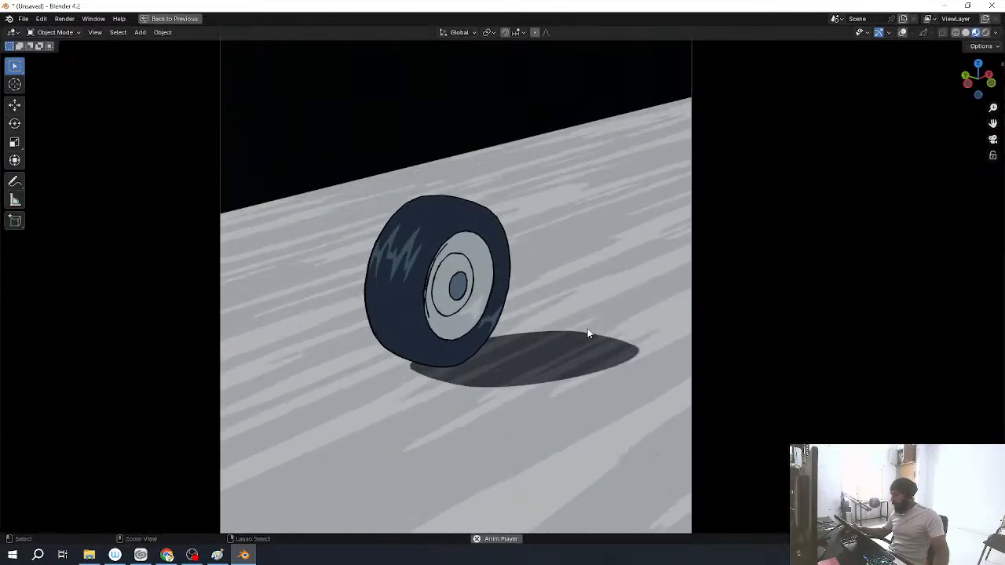
key(ctrl+space)
click(940, 218)
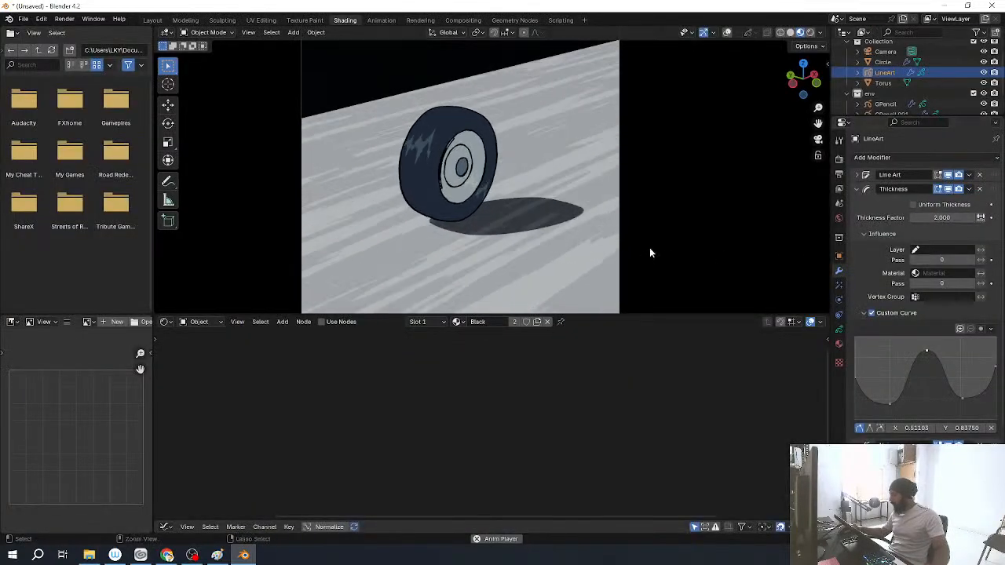
Step: Play the animation in the maximised, fitted camera view, inspect the wheel's outlines up close, and return to the full Shading layout
key(ctrl+alt+space)
key(Home)
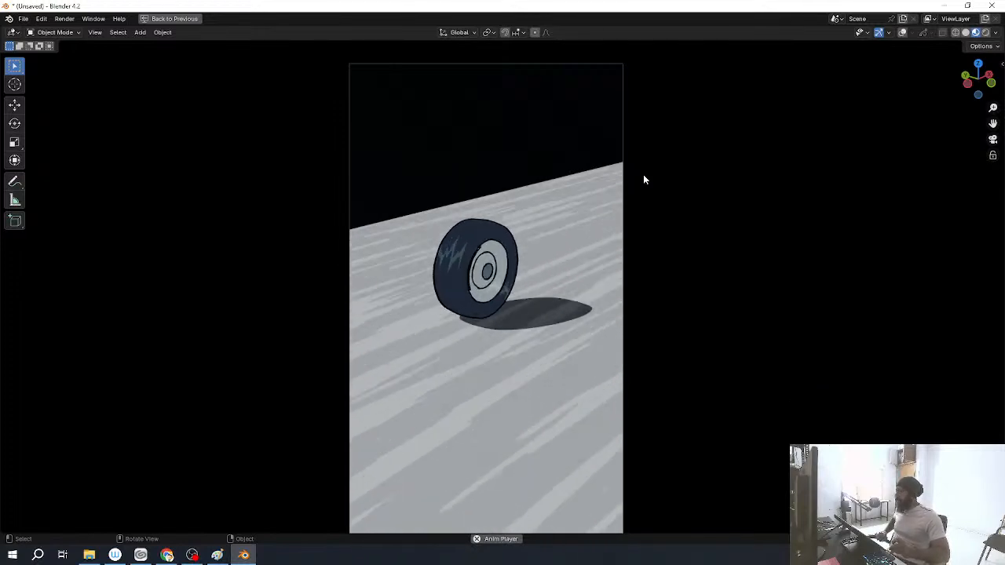
key(space)
scroll(515, 282, up, 4)
shift+middle_drag(457, 289, 526, 369)
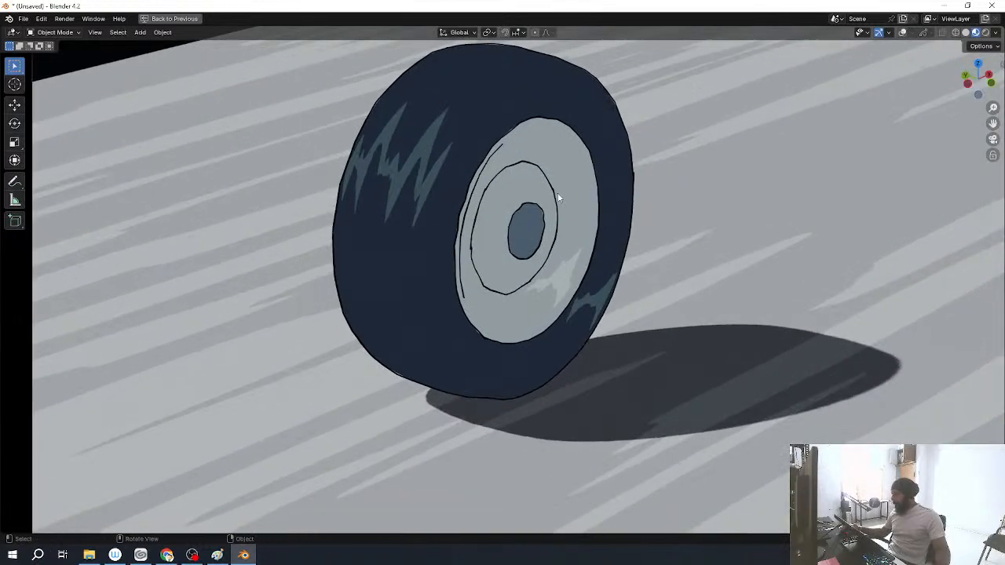
key(KP_0)
key(ctrl+alt+space)
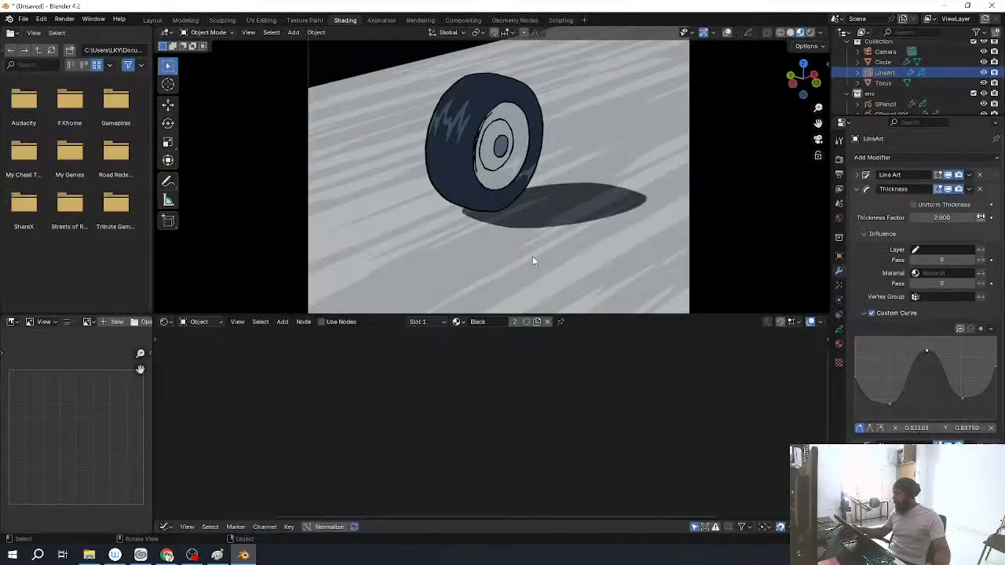
shift+middle_drag(479, 161, 504, 253)
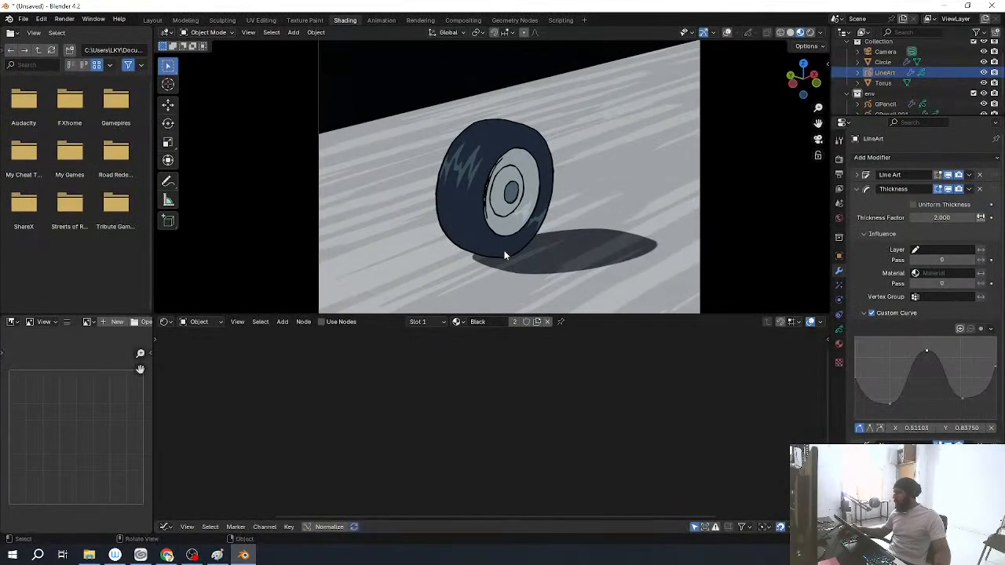
Step: Add a Gradient Texture to the tyre's Material.001 and connect its Color to the Material Output's Surface
click(494, 125)
middle_drag(683, 415, 399, 446)
scroll(398, 446, down, 2)
middle_drag(271, 395, 431, 377)
key(shift+a)
click(377, 374)
text(grad)
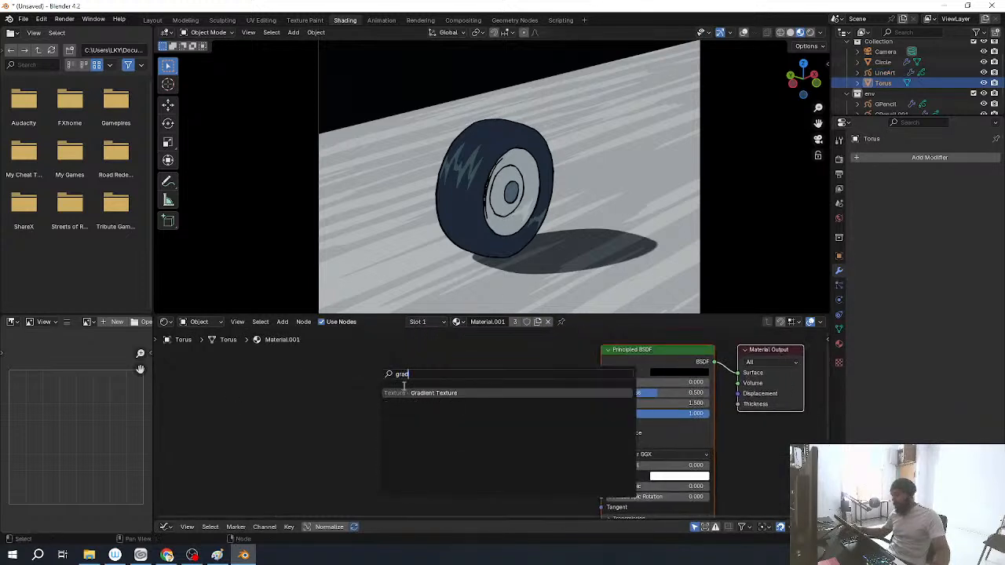
click(428, 392)
drag(440, 395, 602, 371)
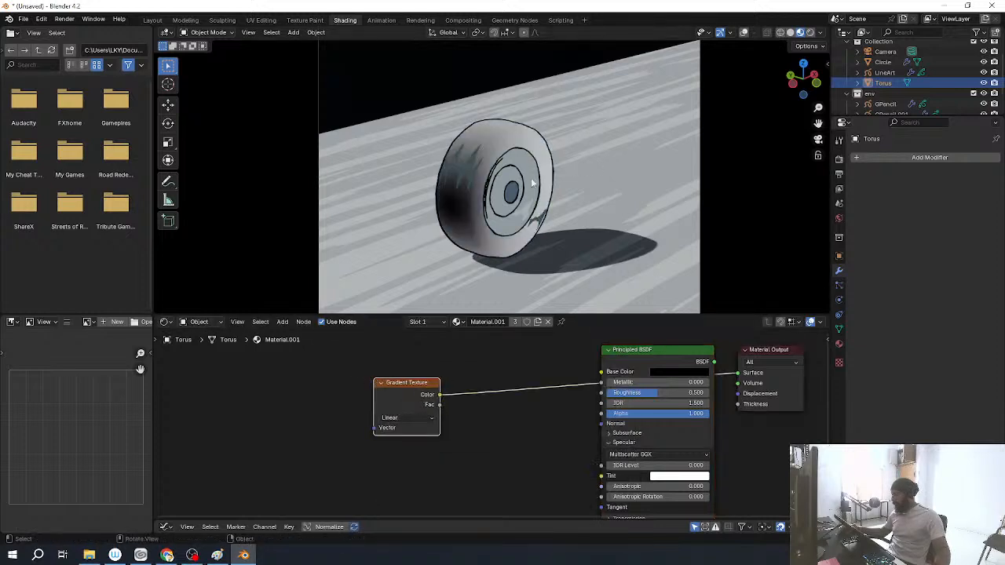
key(r)
key(y)
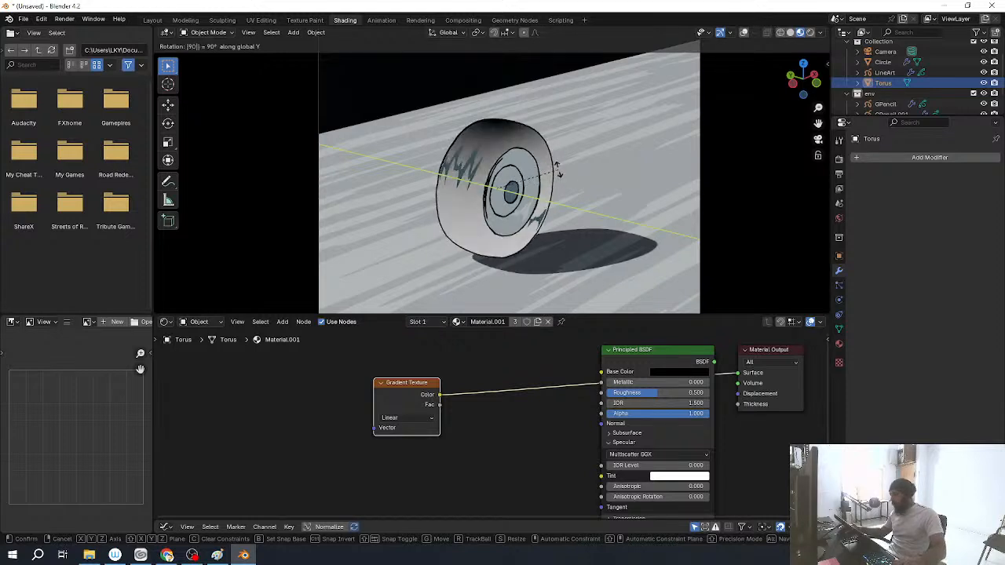
click(558, 174)
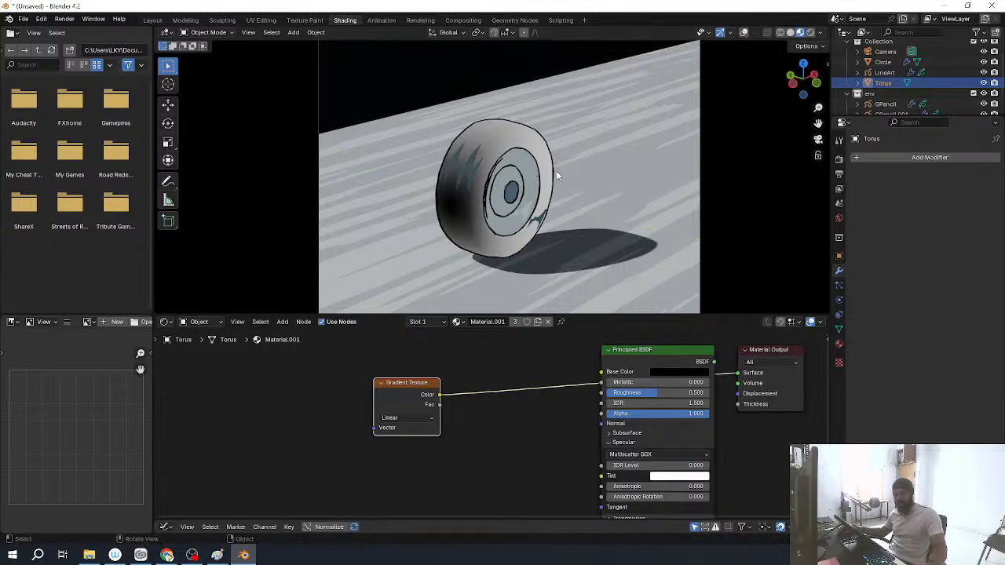
Step: Rotate the tyre about the global Y axis to redirect its linear gradient
key(r)
key(y)
click(489, 335)
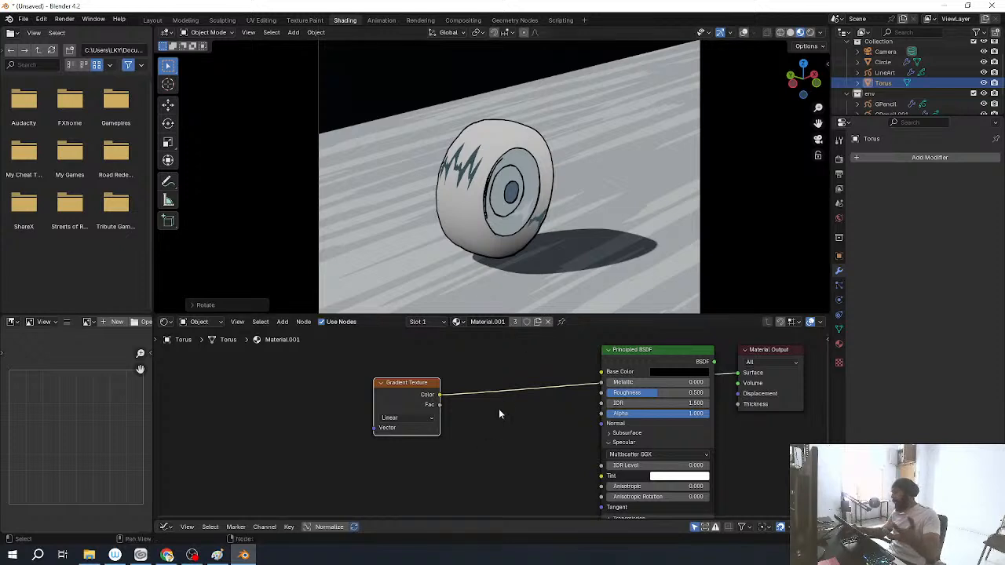
Step: Insert a Color Ramp between the tyre's Gradient Texture and the Material Output, making room between the nodes
middle_drag(528, 376, 521, 372)
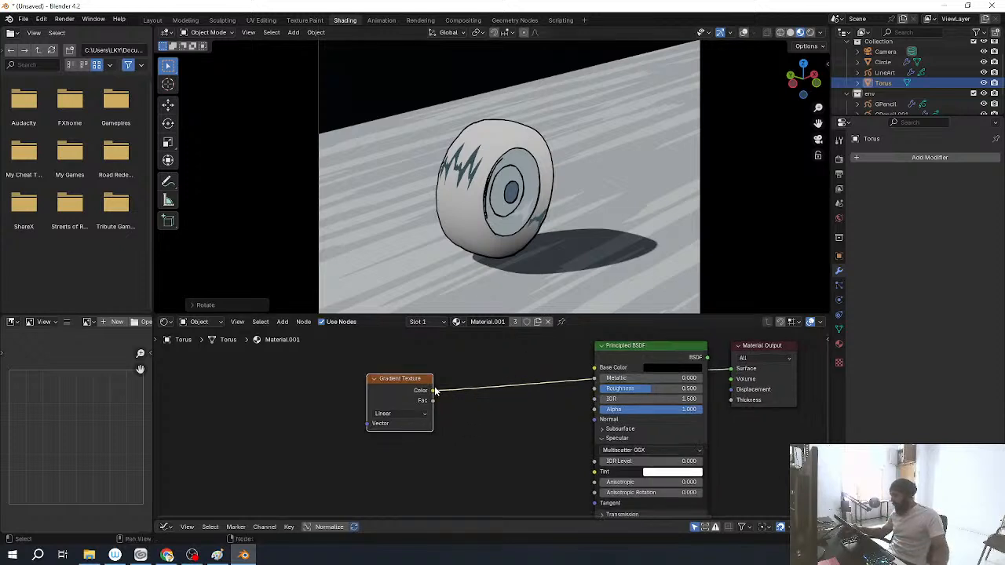
drag(393, 386, 214, 382)
key(shift+a)
text(r)
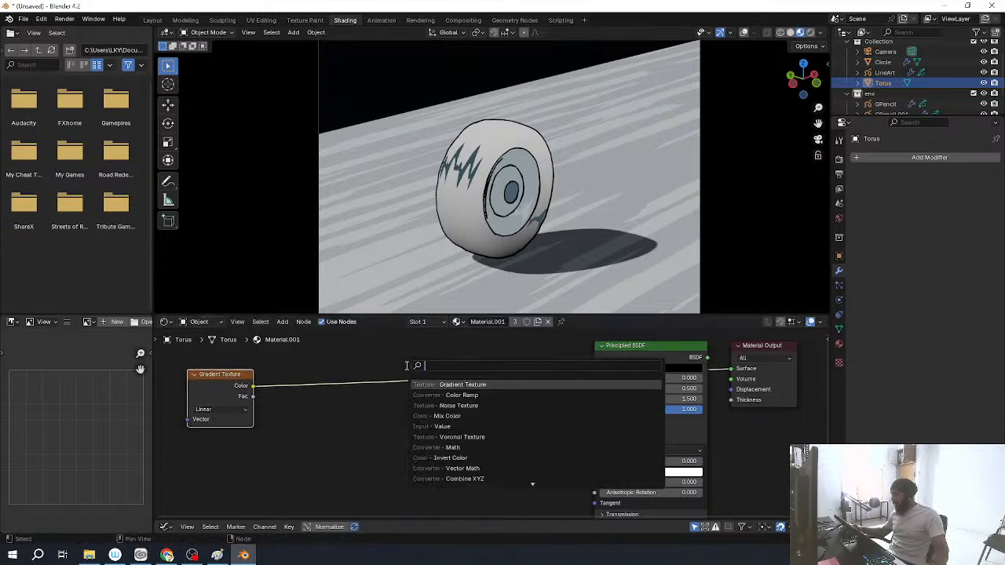
text(amo)
key(BackSpace)
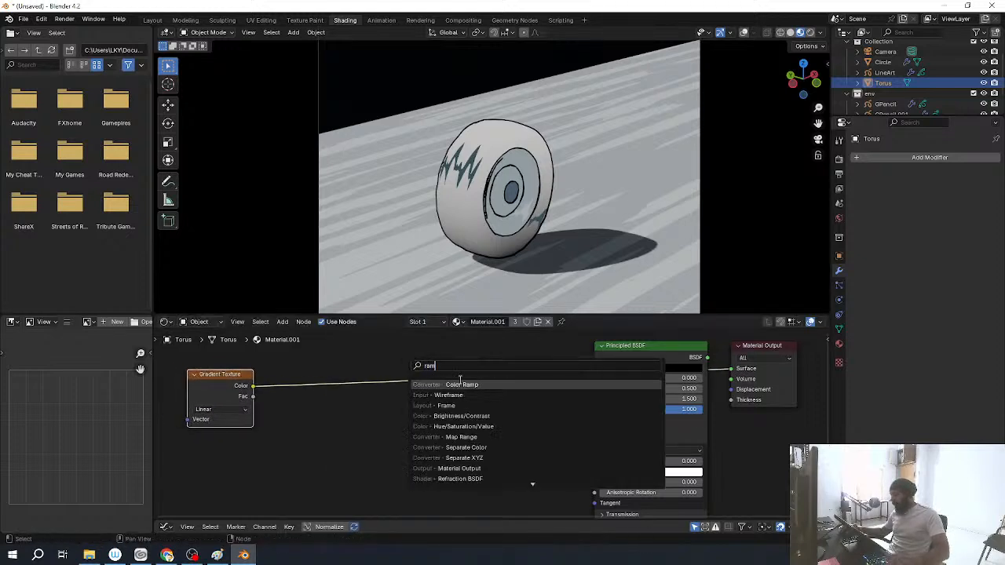
click(467, 384)
click(325, 377)
middle_drag(400, 444, 460, 404)
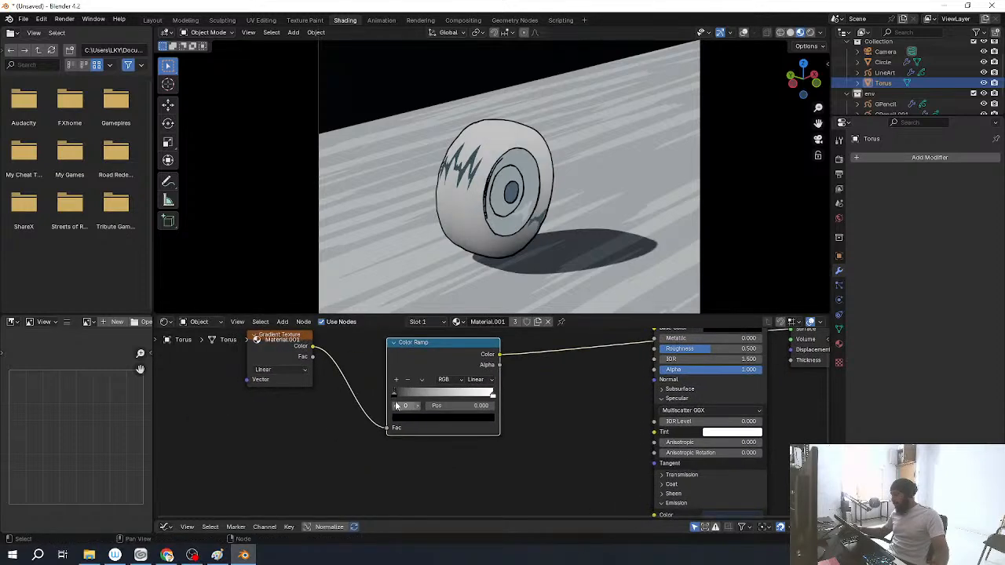
Step: Copy the Principled BSDF's dark blue emission colour onto both stops of the tyre's Color Ramp
middle_drag(552, 406, 594, 407)
middle_drag(587, 472, 583, 443)
click(461, 370)
middle_drag(551, 409, 518, 402)
click(366, 359)
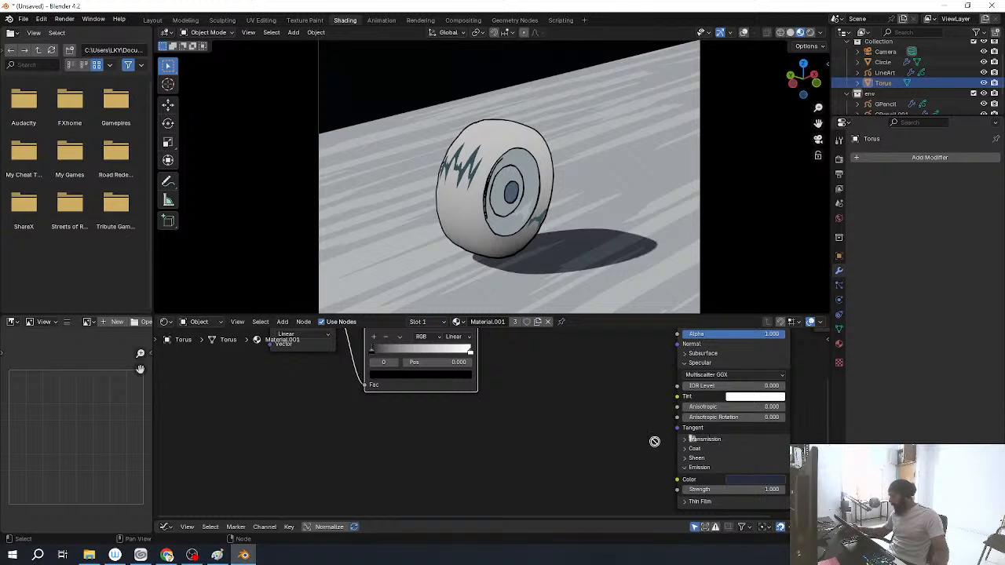
middle_drag(534, 373, 542, 413)
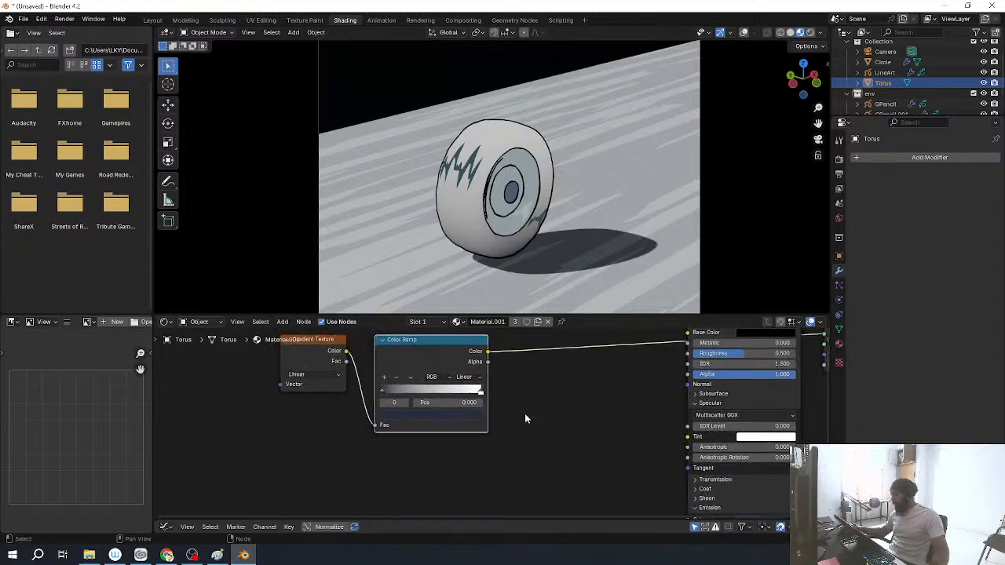
click(481, 392)
click(475, 417)
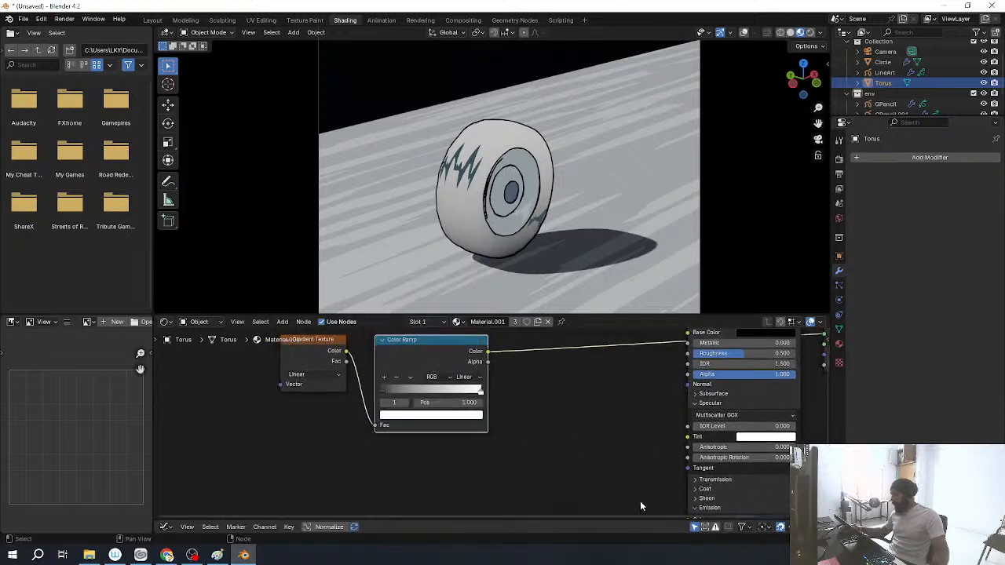
middle_drag(635, 460, 621, 432)
drag(455, 394, 443, 383)
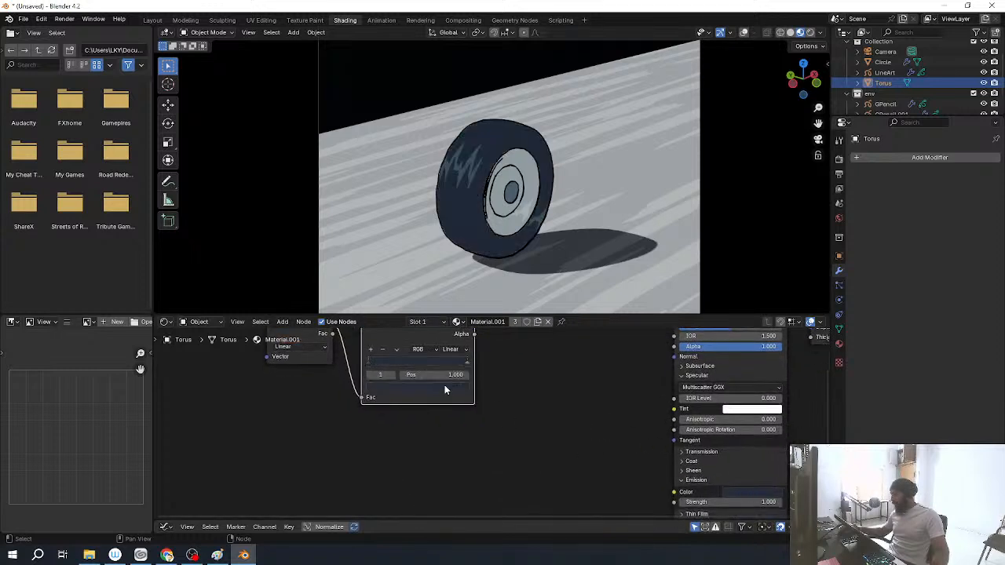
Step: Darken the first stop of the tyre's Color Ramp to a value of about 0.017 and change the last stop to teal
click(437, 365)
drag(461, 292, 461, 286)
click(400, 388)
drag(455, 278, 461, 307)
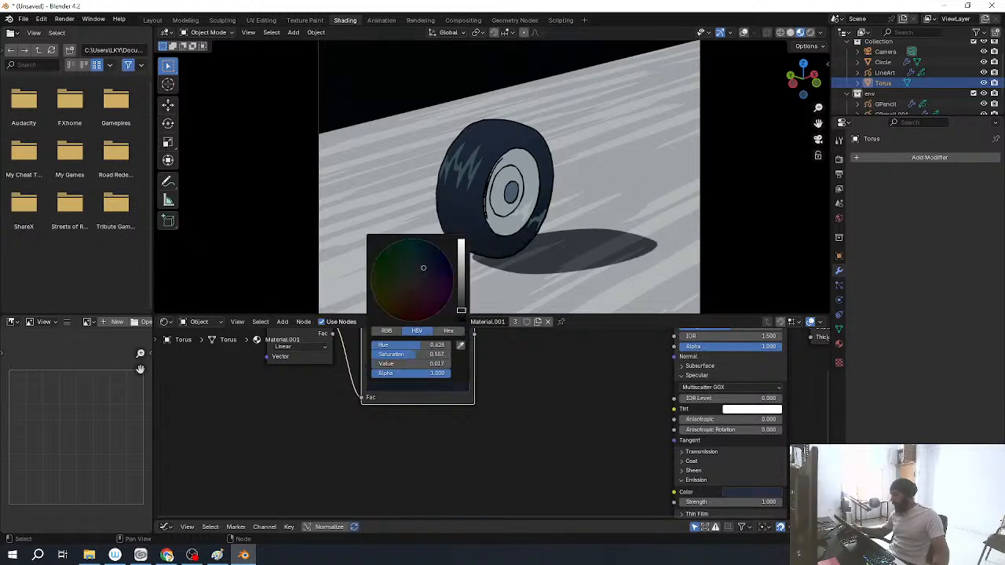
middle_drag(506, 379, 505, 435)
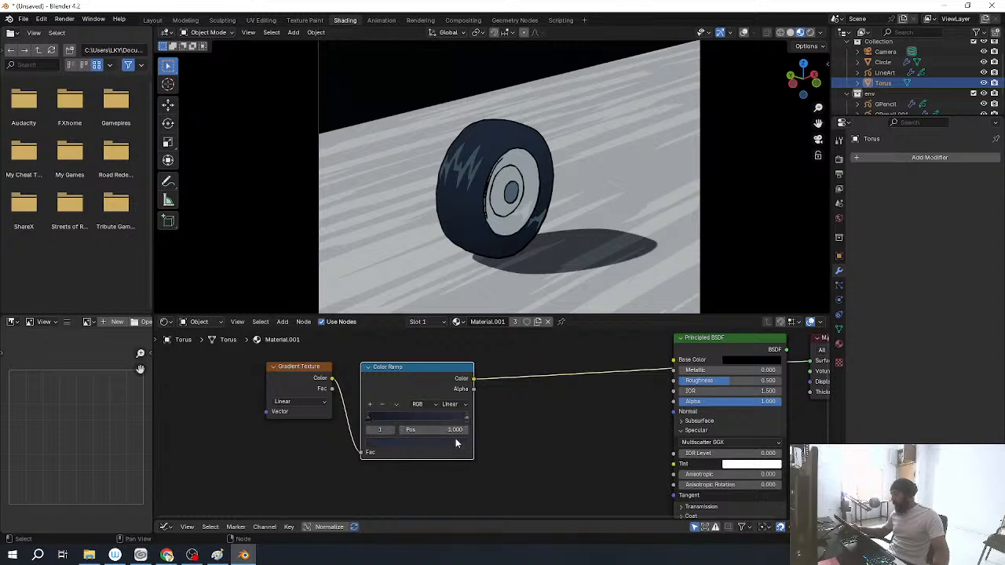
click(457, 443)
drag(461, 354, 461, 351)
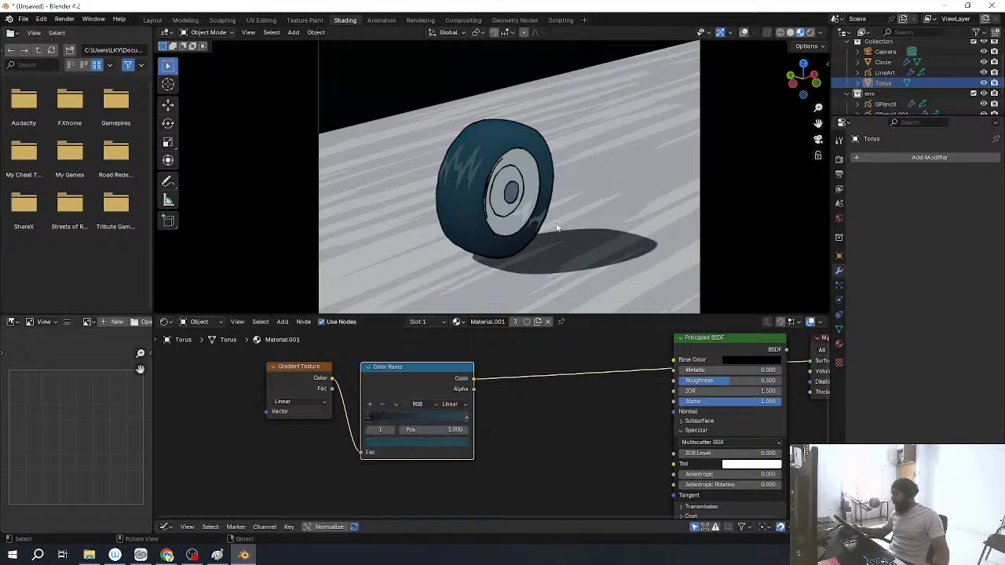
Step: Select the wheel's rim object and add a Gradient Texture node to its steel2 material
key(shift+alt+z)
click(533, 161)
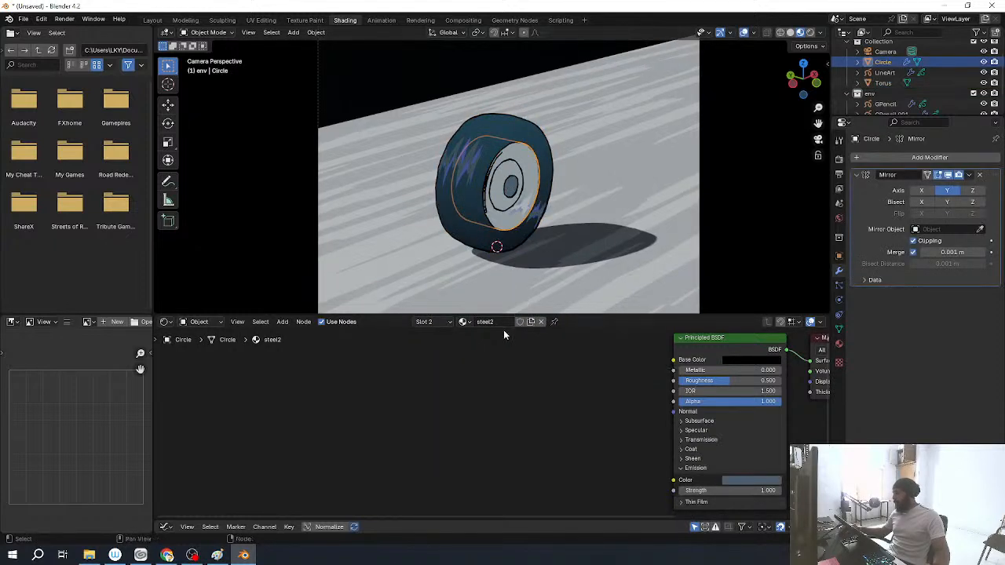
key(shift+a)
text(ra)
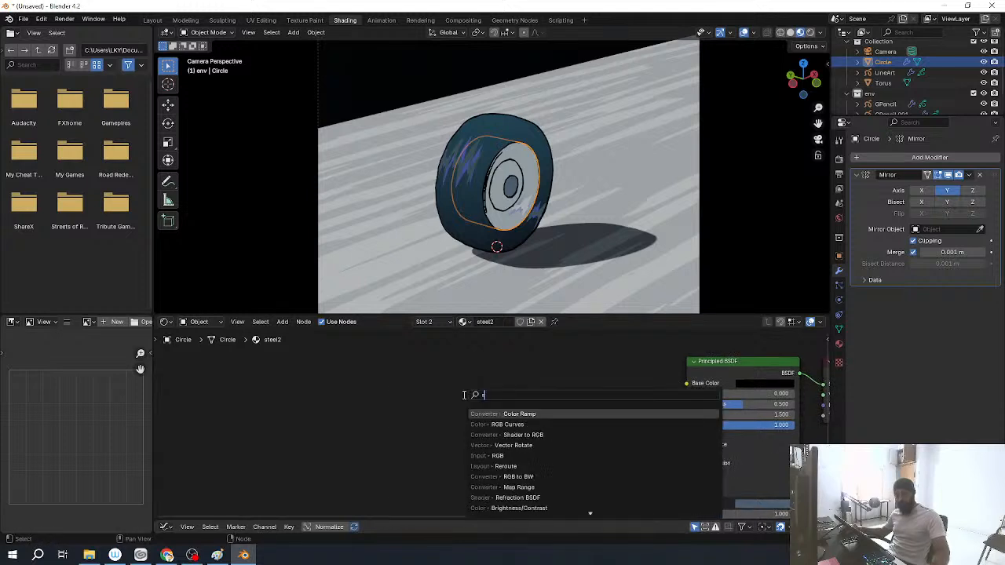
key(BackSpace)
key(BackSpace)
text(gra)
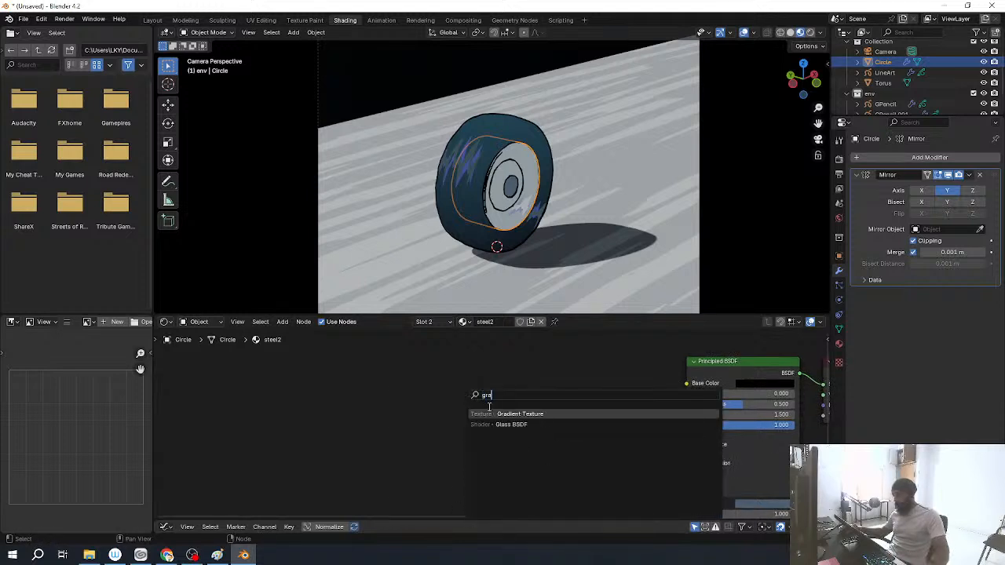
click(538, 416)
click(492, 388)
Step: Add a Color Ramp to steel2, connect the Gradient Texture's Color to its Fac, and hide the viewport overlays
key(shift+a)
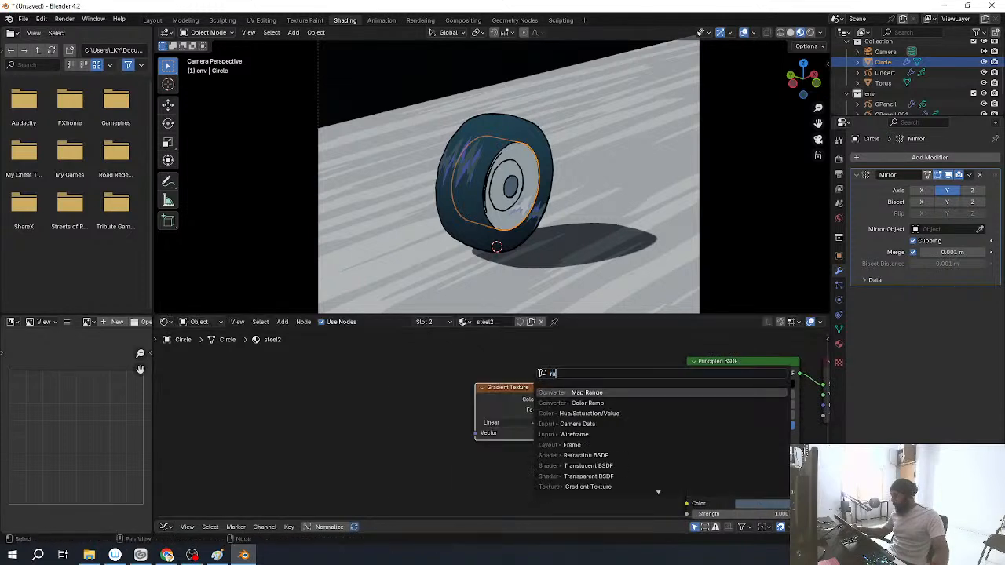
click(582, 403)
click(575, 391)
drag(619, 378, 418, 388)
drag(344, 393, 378, 471)
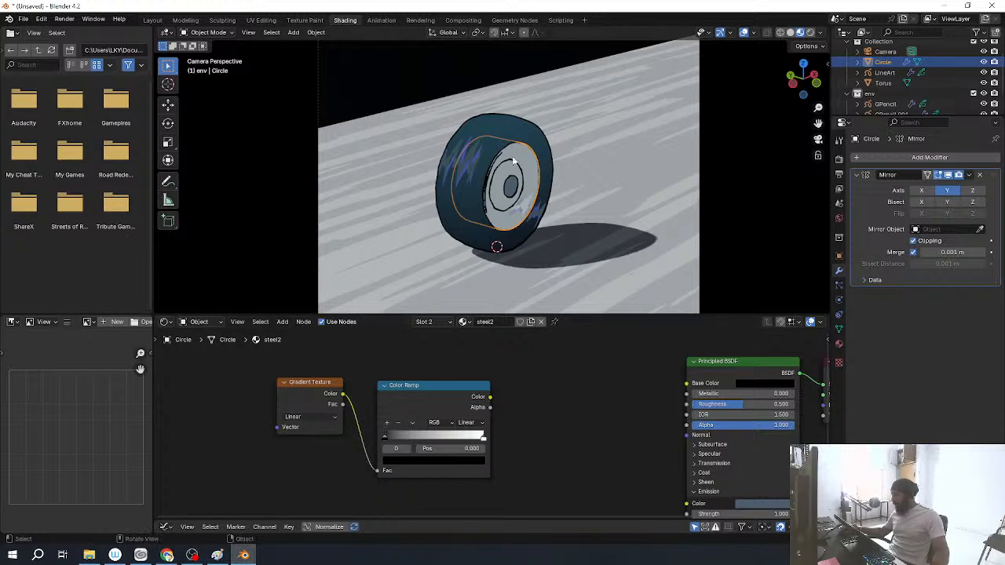
key(shift+alt+z)
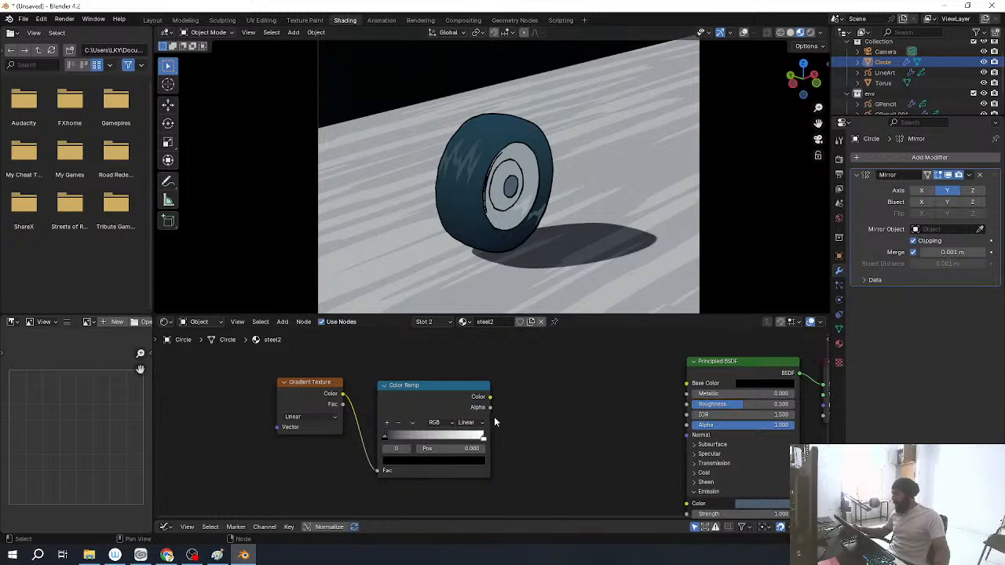
Step: Preview the Gradient Texture through steel2's Material Output, and delete the Gradient Texture and Color Ramp nodes
drag(490, 397, 590, 428)
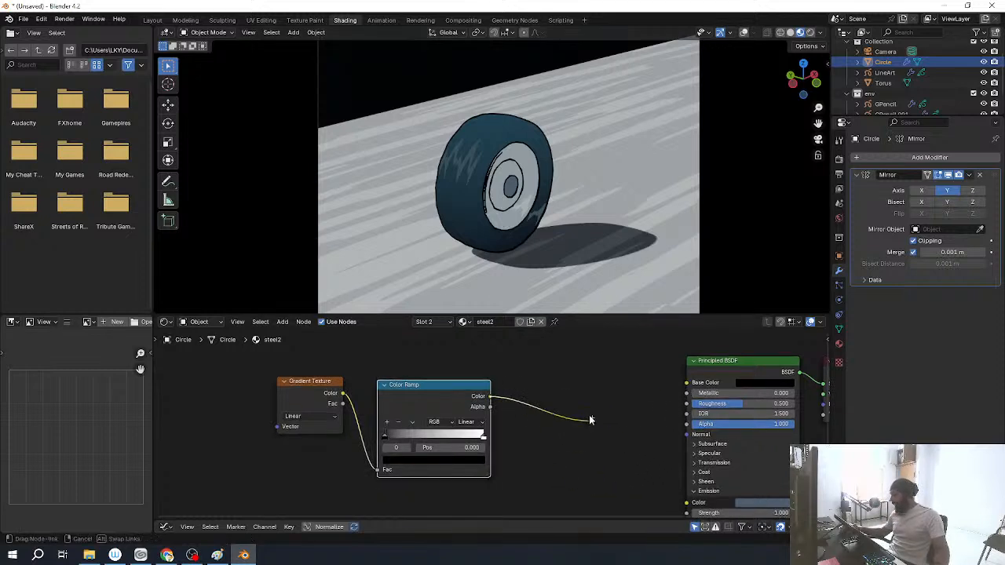
drag(548, 379, 550, 378)
middle_drag(495, 380, 473, 343)
ctrl+shift+click(270, 367)
middle_drag(395, 377, 421, 413)
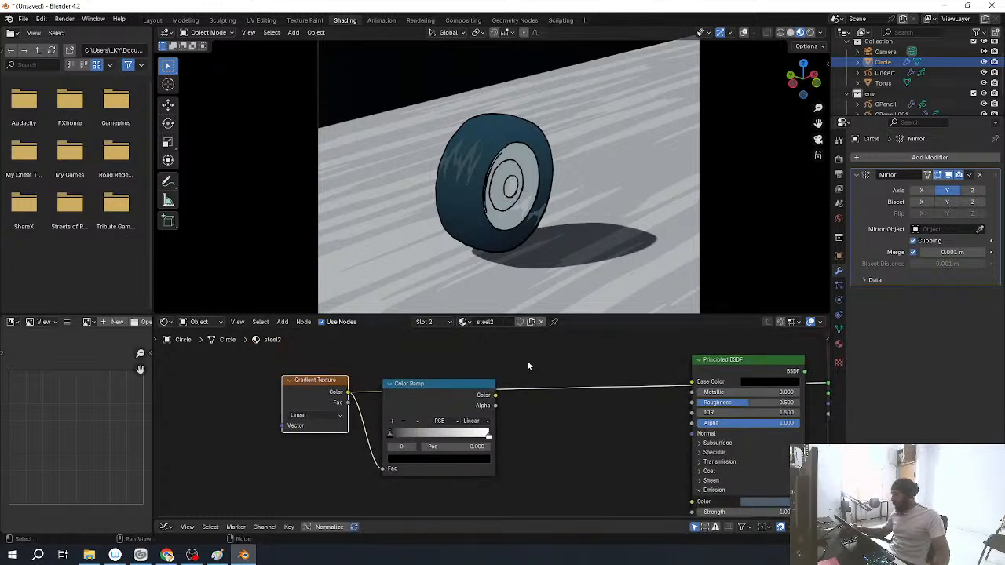
drag(527, 365, 282, 444)
key(x)
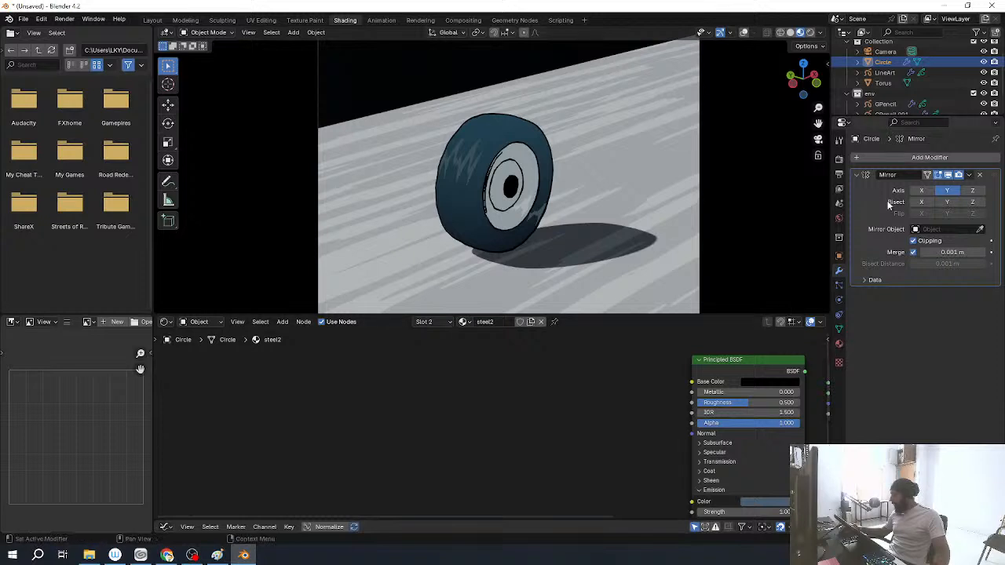
Step: Open the rim's steel1 material and add a Gradient Texture node and a Color Ramp node to it
click(838, 344)
click(887, 161)
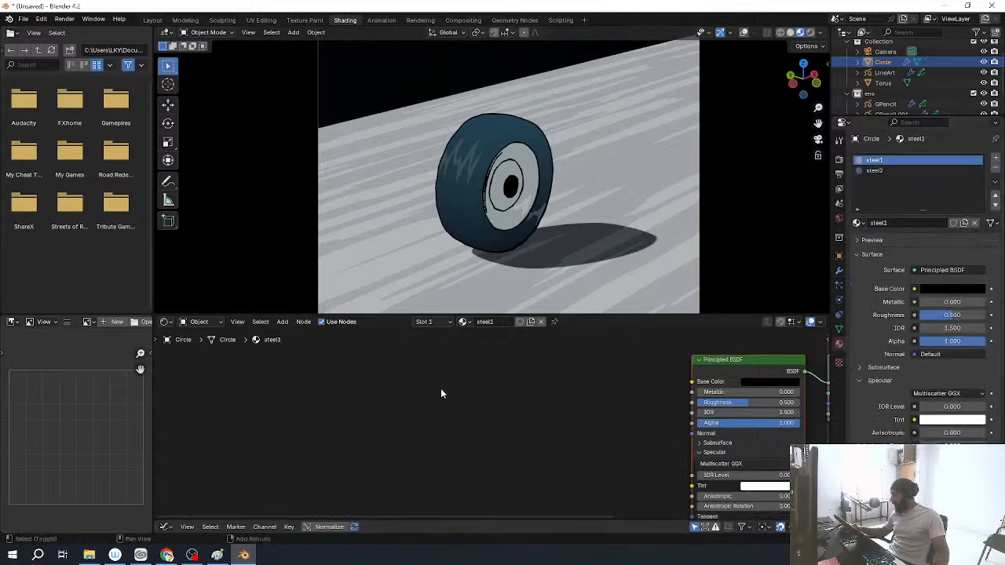
key(shift+a)
text(gra)
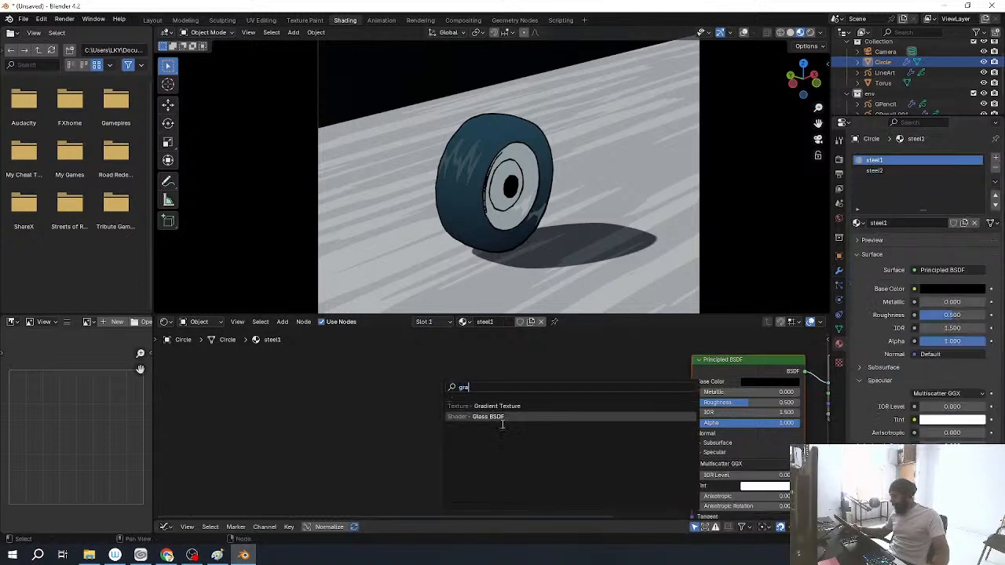
click(514, 408)
key(shift+a)
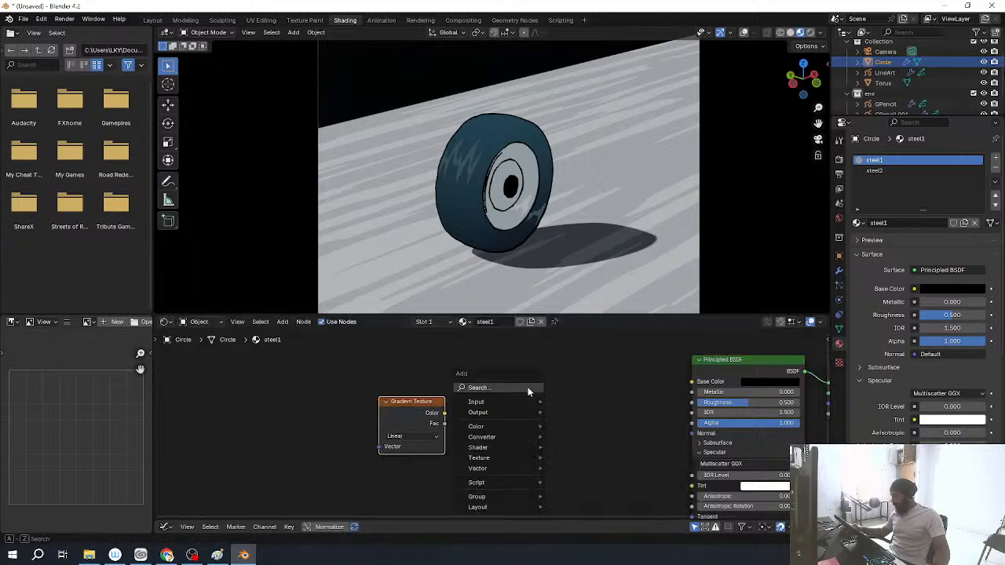
text(ra)
click(560, 417)
click(460, 399)
Step: Connect the Gradient Texture's Color to the Color Ramp's Fac in steel1 and arrange both nodes beside the Principled BSDF
drag(292, 348, 568, 465)
key(g)
click(481, 452)
drag(358, 401, 384, 475)
drag(303, 379, 338, 420)
key(g)
click(307, 421)
drag(369, 376, 522, 483)
key(g)
click(500, 451)
Step: Preview steel1's Gradient Texture and Color Ramp through the Material Output, and restore the Principled BSDF connection
ctrl+shift+click(306, 402)
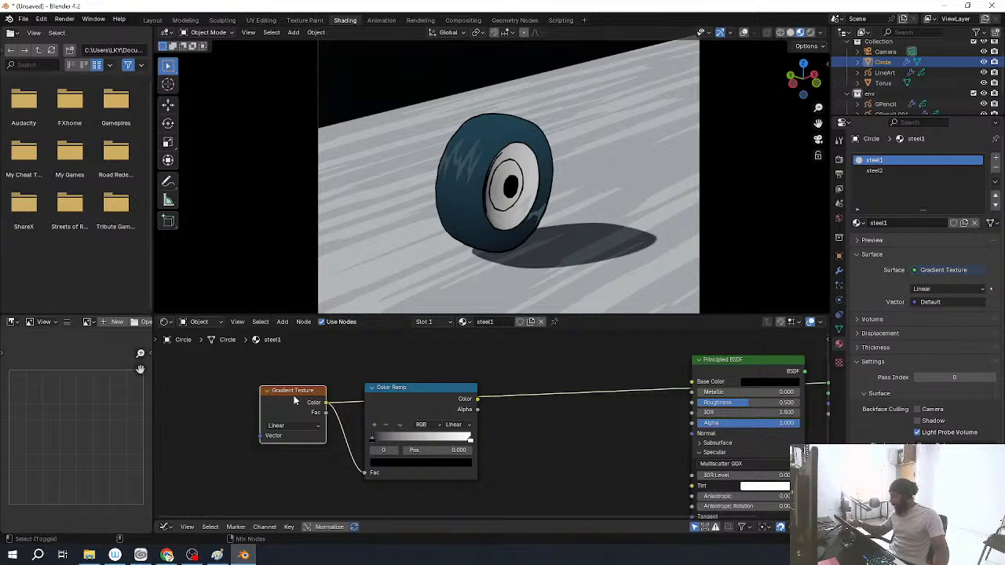
ctrl+shift+click(414, 399)
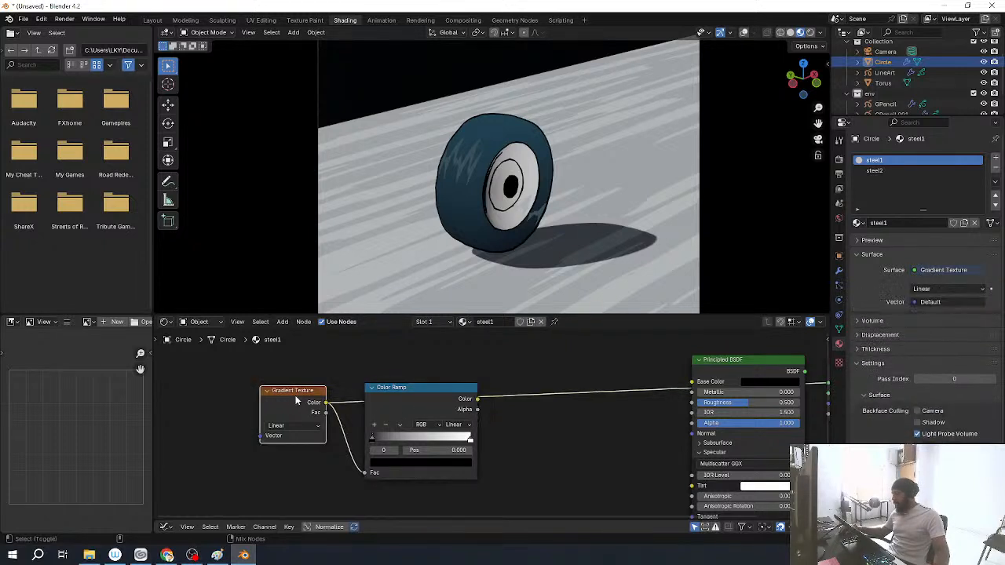
middle_drag(590, 423, 501, 438)
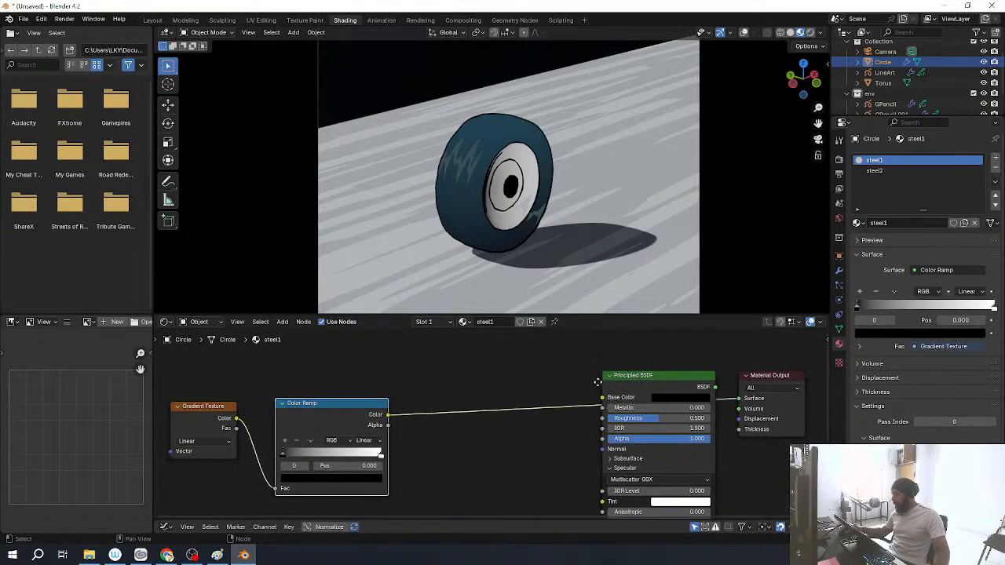
middle_drag(700, 395, 626, 388)
ctrl+shift+click(574, 377)
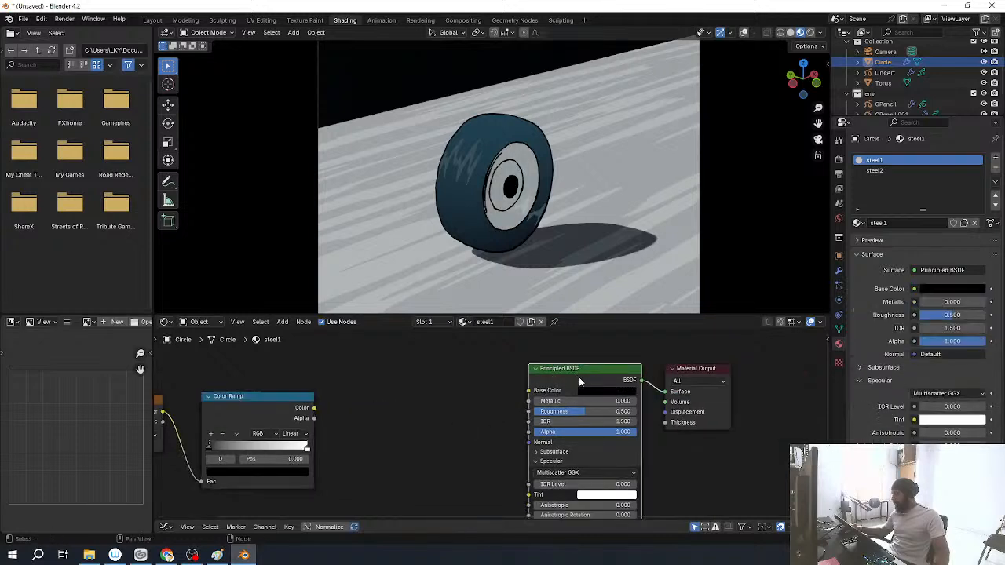
Step: Preview steel1's Gradient Texture on the rim and rotate the rim about -39° around the global Y axis
middle_drag(260, 404, 456, 412)
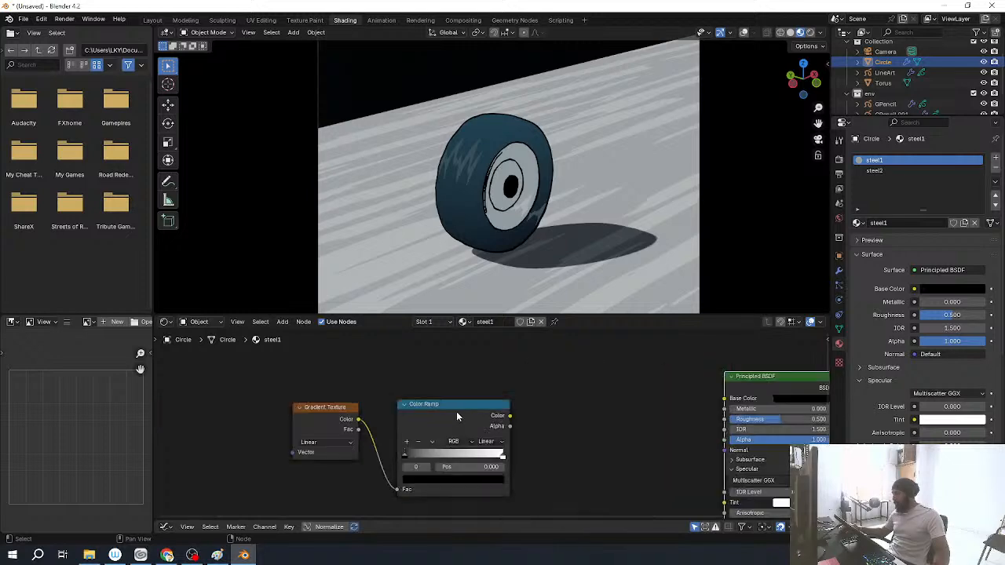
click(311, 424)
middle_drag(383, 407, 355, 367)
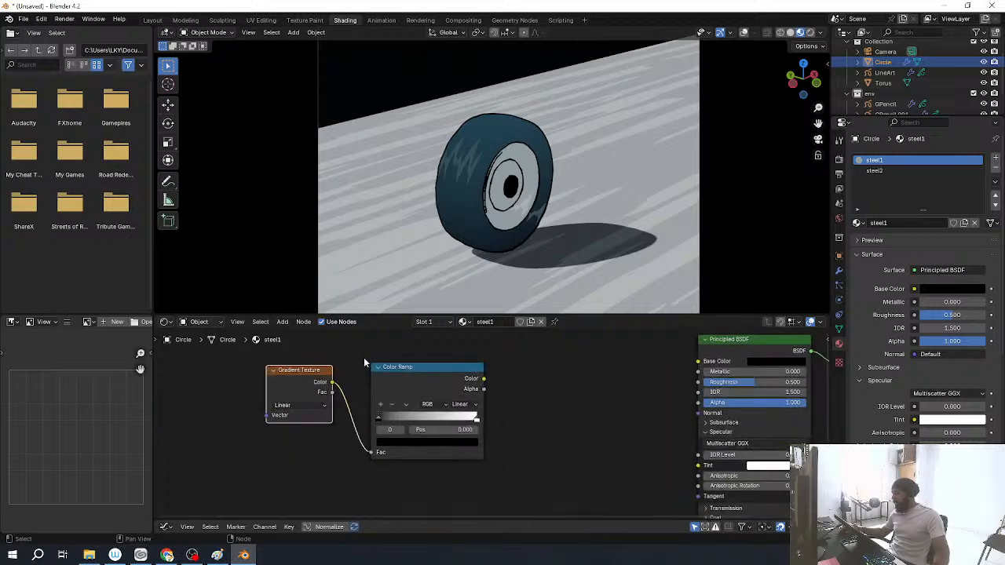
ctrl+shift+click(303, 377)
middle_drag(303, 377, 266, 395)
key(r)
right_click(536, 244)
key(r)
key(y)
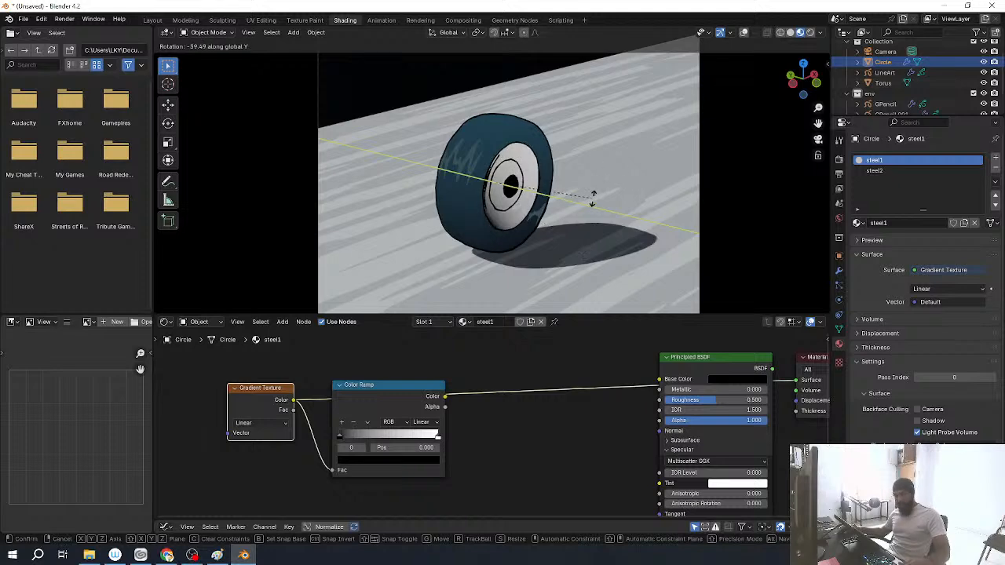
click(593, 198)
Step: Copy the Principled BSDF's Emission Color to both stops of steel1's Color Ramp
middle_drag(530, 405, 451, 379)
middle_drag(534, 451, 565, 411)
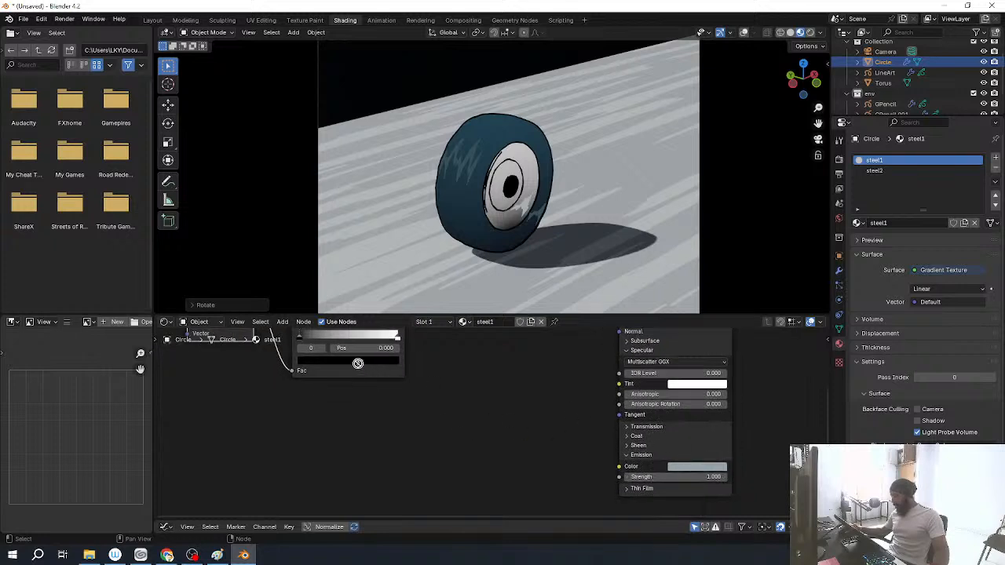
drag(362, 366, 363, 364)
click(398, 339)
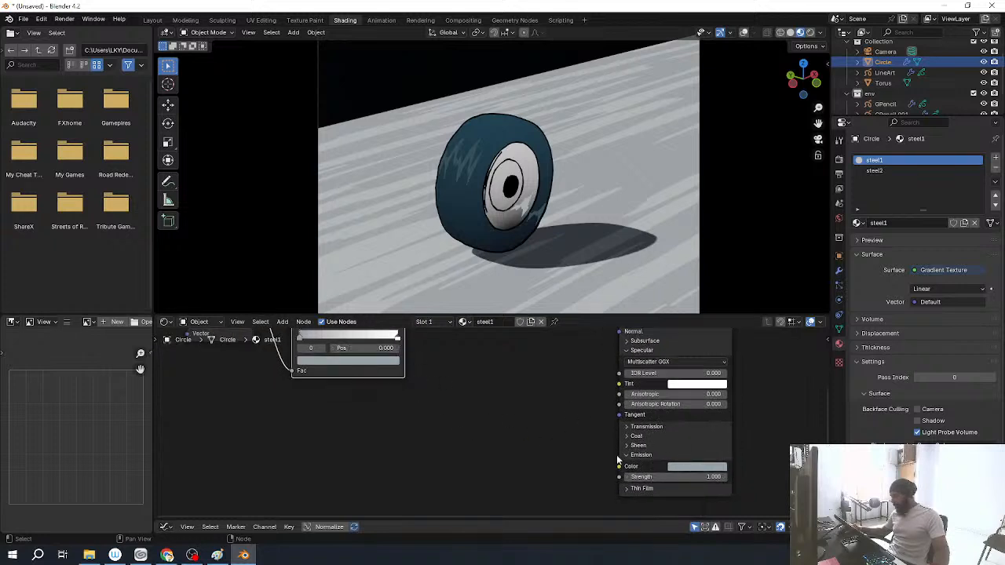
click(397, 340)
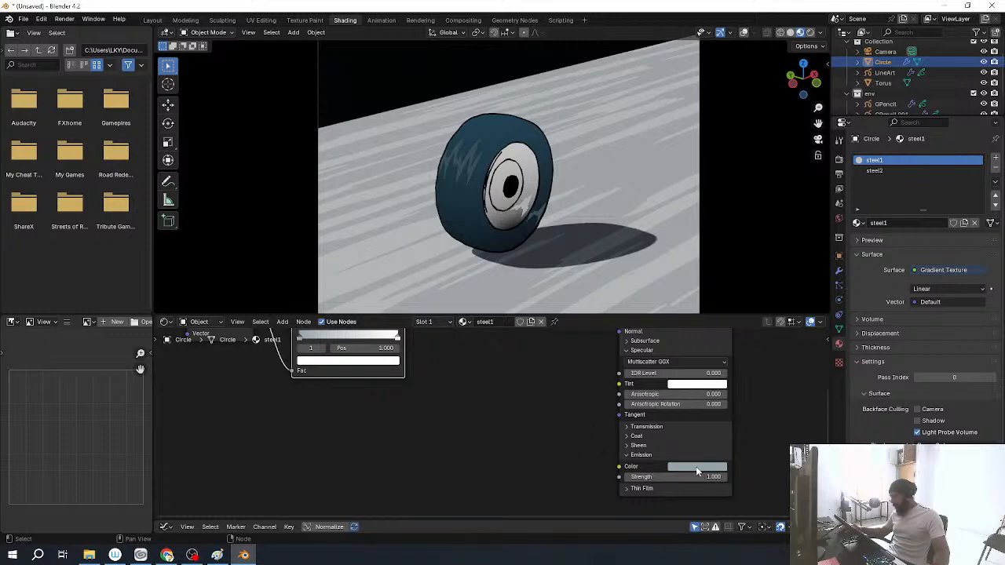
drag(378, 363, 379, 364)
Step: Connect the Color Ramp's Color to steel1's Emission Color and link the Principled BSDF back to the Material Output
middle_drag(464, 368, 451, 442)
drag(391, 372, 605, 436)
middle_drag(661, 336, 605, 464)
ctrl+shift+click(605, 376)
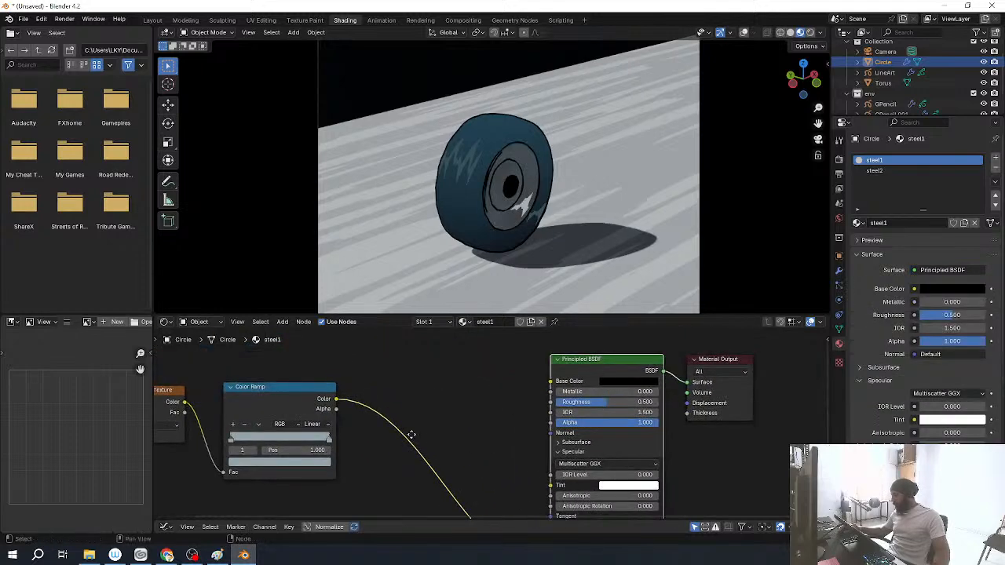
Step: Darken the first stop of steel1's Color Ramp slightly and lighten its last stop
middle_drag(270, 496, 411, 446)
scroll(412, 446, up, 2)
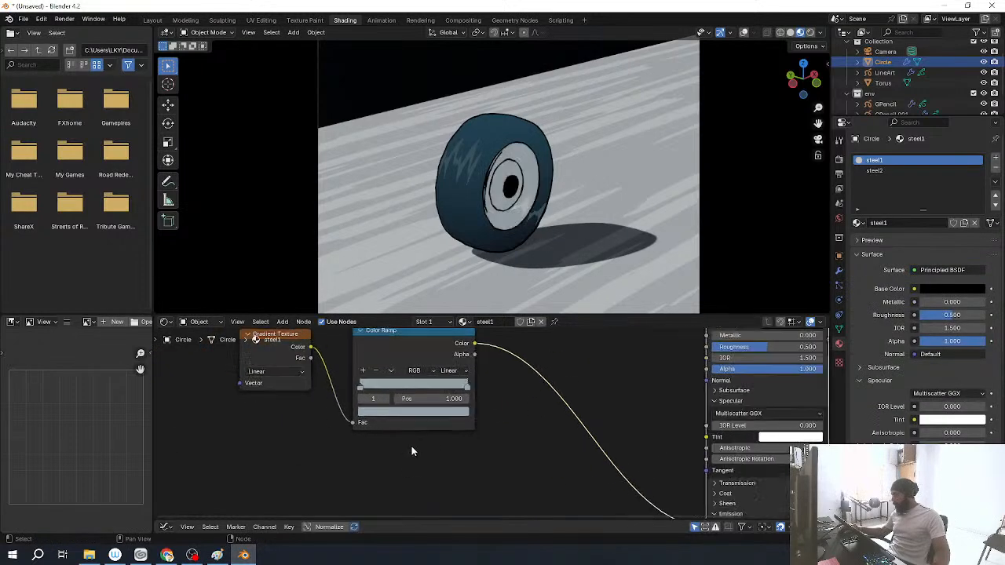
click(374, 409)
click(377, 410)
click(387, 410)
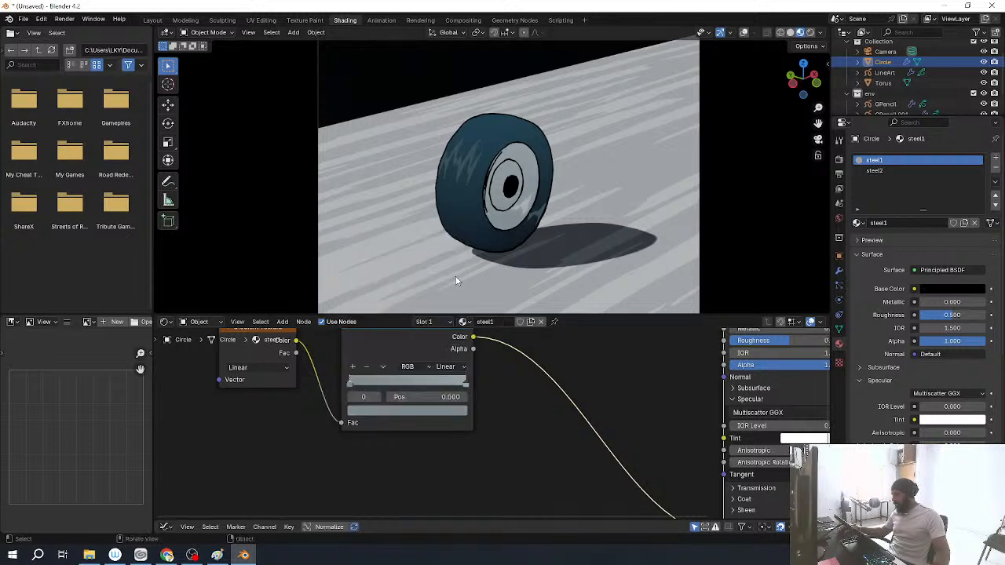
click(465, 384)
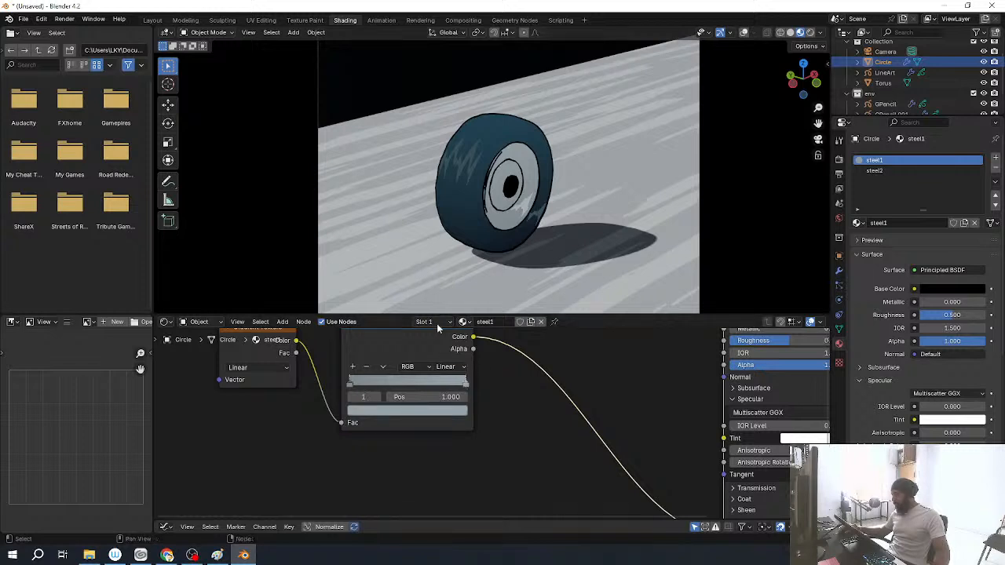
click(444, 413)
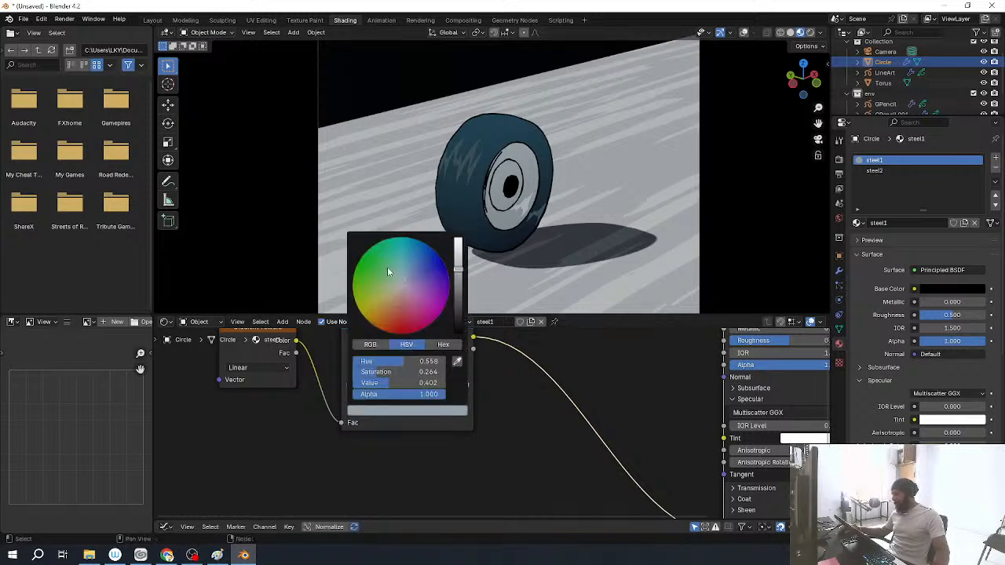
click(460, 260)
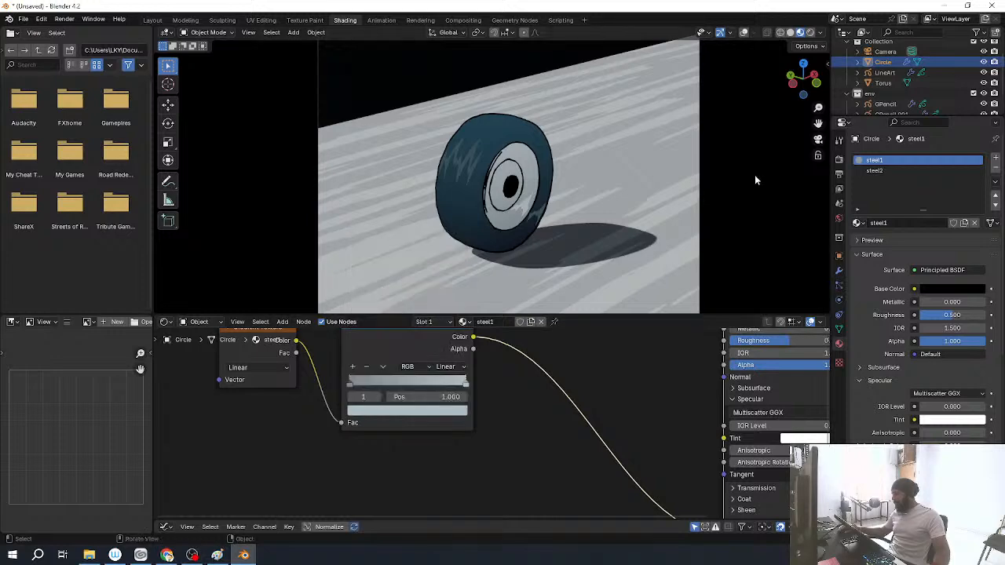
Step: Maximize the 3D viewport, fit the camera frame in view, and play the wheel animation
key(ctrl+space)
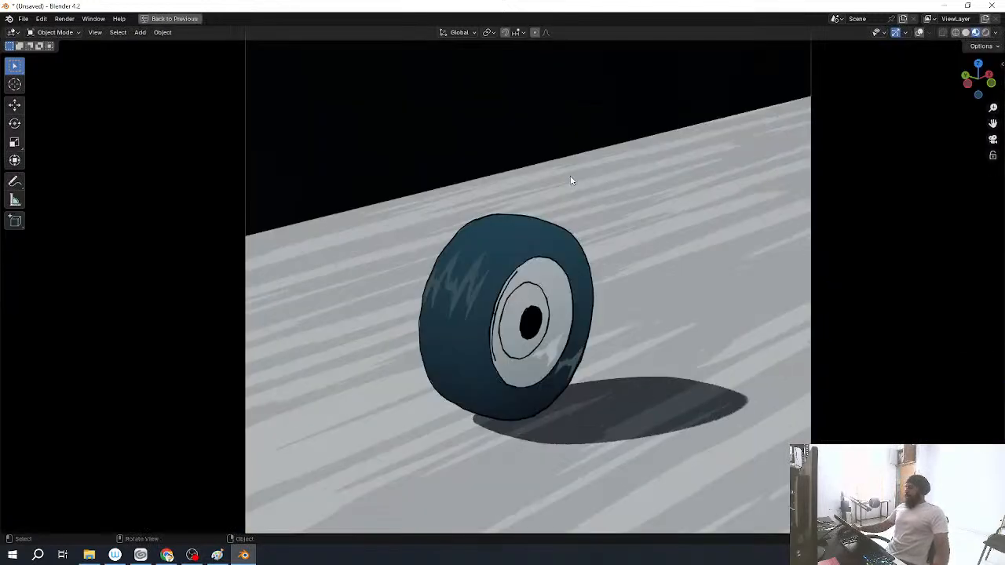
scroll(506, 283, down, 2)
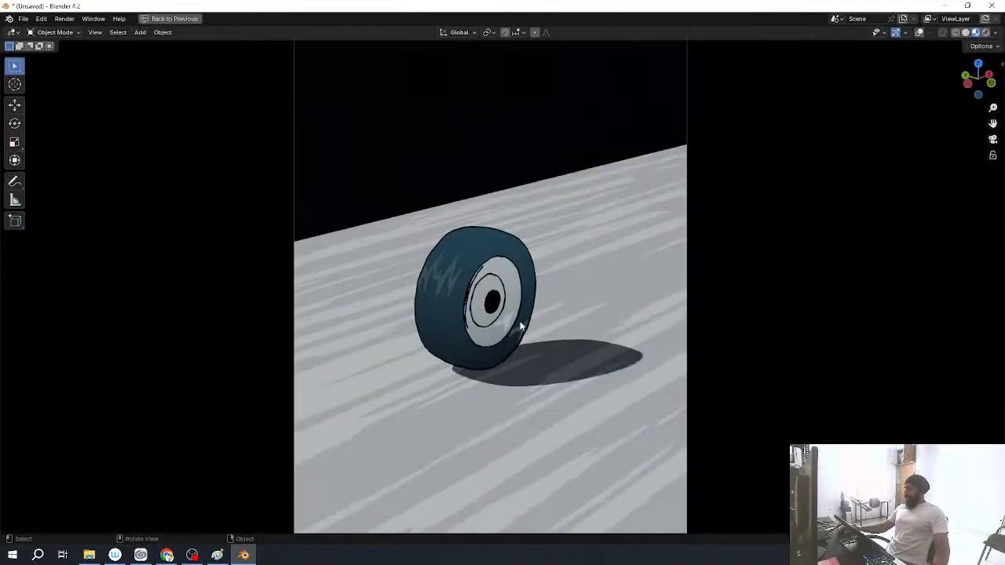
shift+middle_drag(510, 304, 460, 280)
scroll(511, 339, down, 2)
key(alt+shift+z)
key(alt+shift+z)
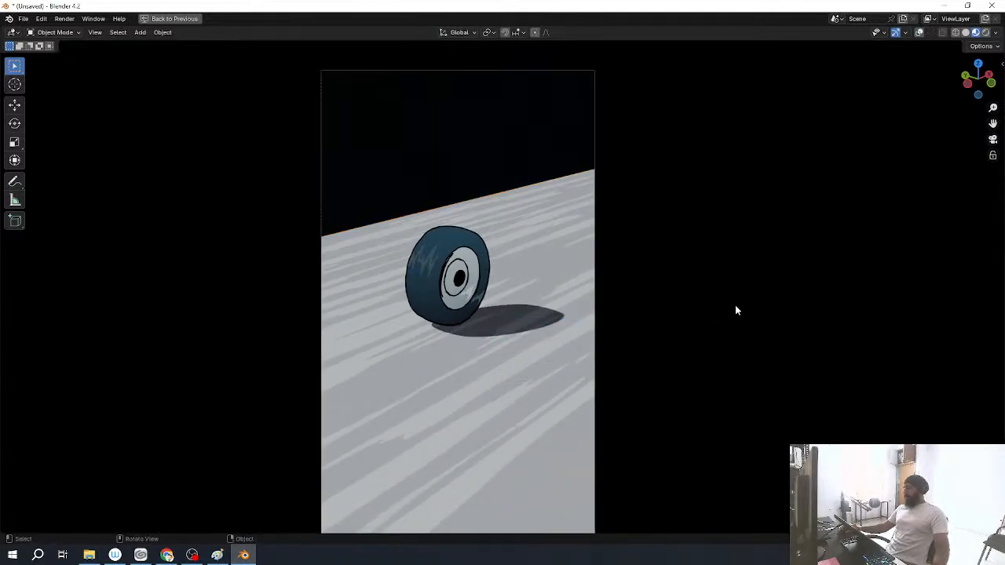
key(space)
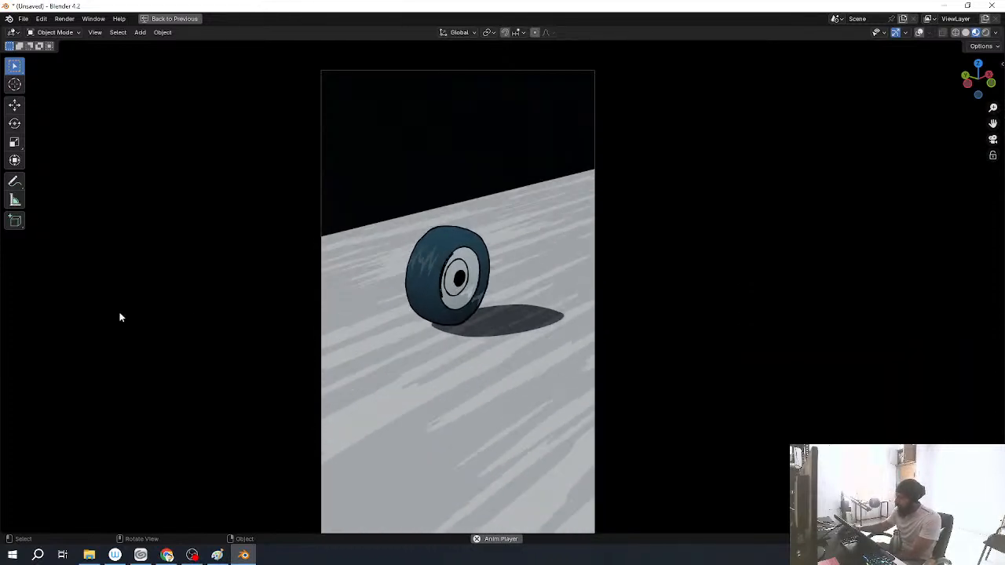
Step: Select the wheel's rim and reconnect steel2's Principled BSDF to the Material Output
scroll(474, 360, up, 7)
scroll(379, 311, up, 1)
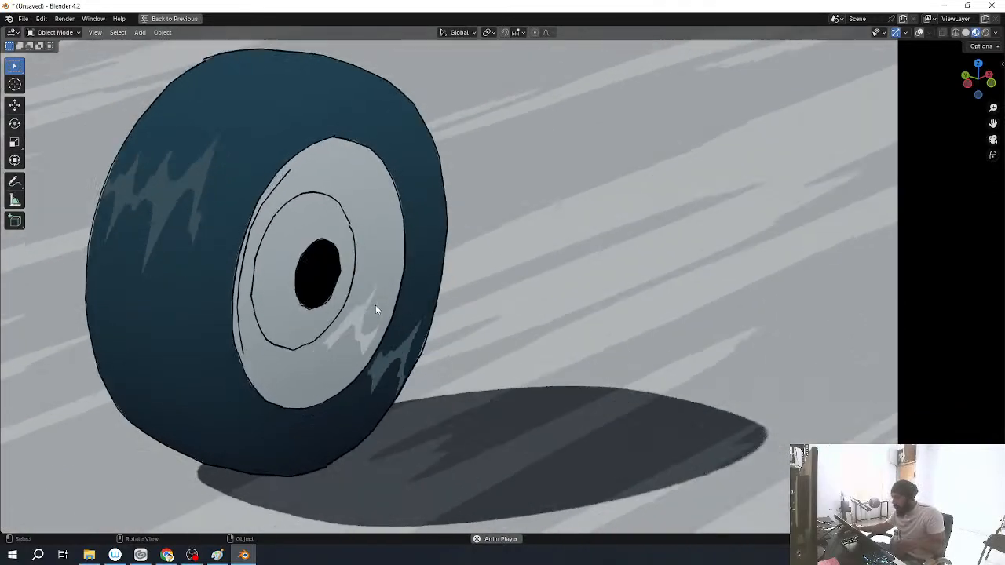
key(shift+alt+z)
click(386, 224)
key(ctrl+space)
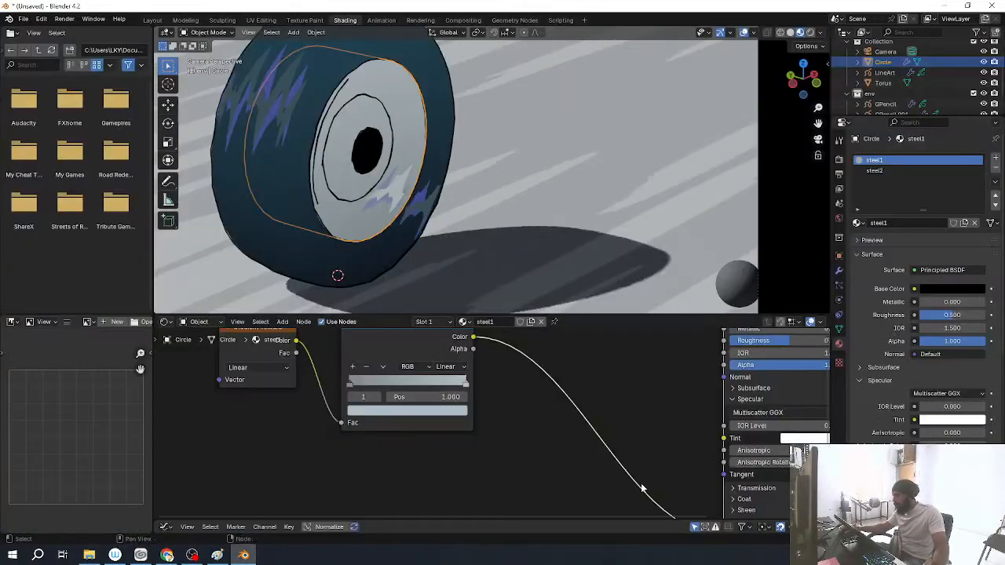
click(878, 171)
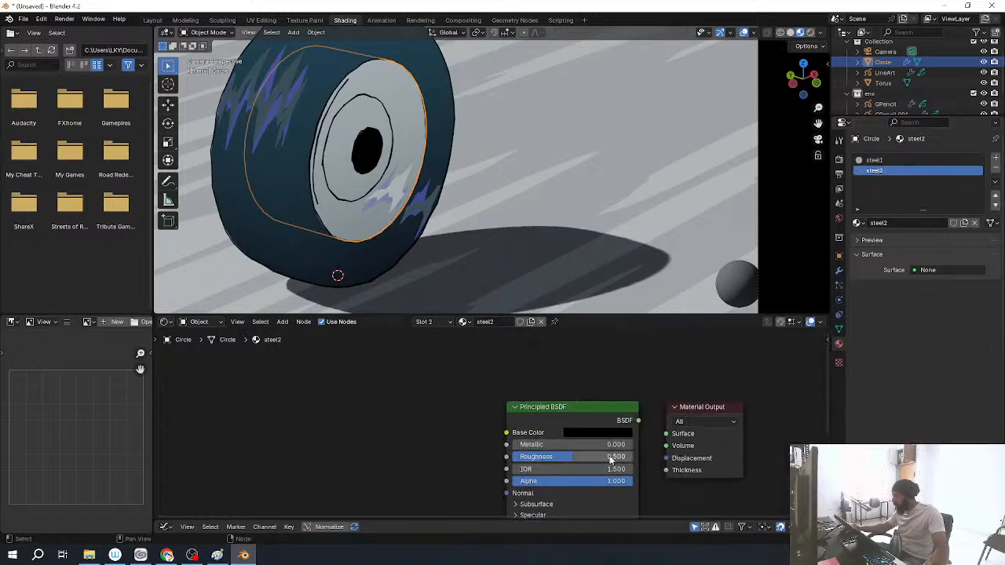
ctrl+shift+click(580, 411)
Step: Play the animation in the maximized viewport with overlays hidden to check the hub colour, and stop it
key(ctrl+space)
scroll(521, 264, down, 5)
key(shift+alt+z)
key(space)
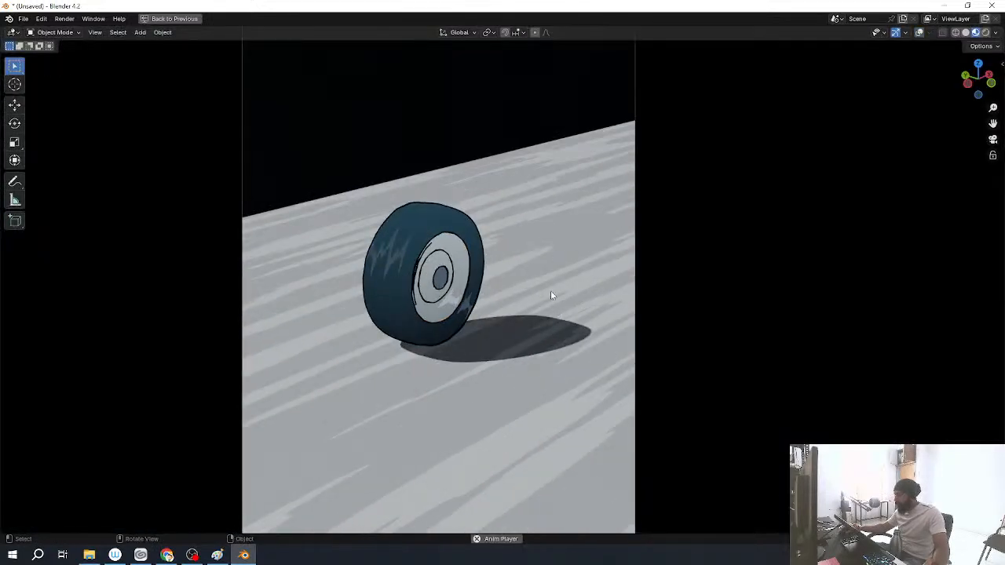
shift+middle_drag(550, 296, 569, 292)
scroll(571, 287, down, 1)
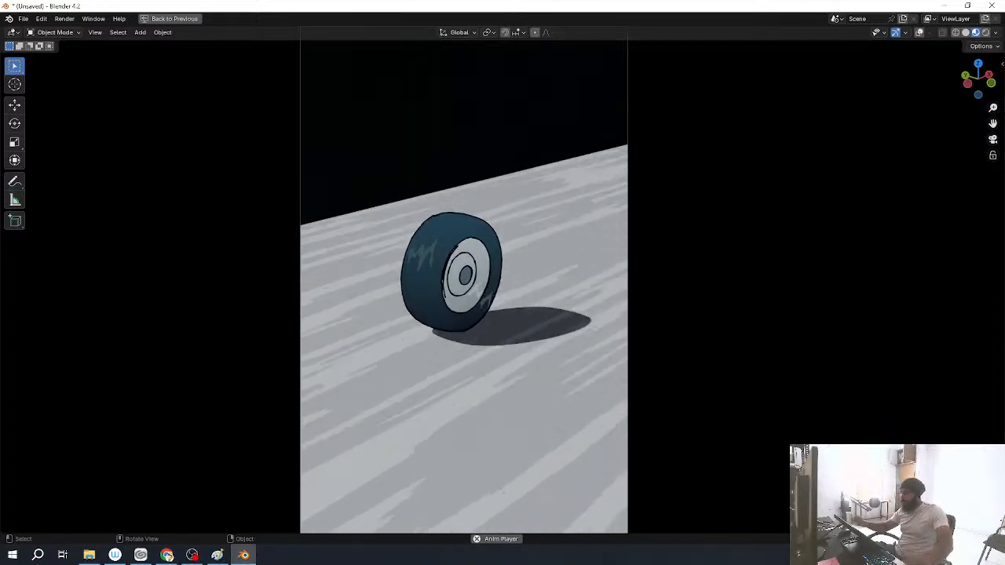
key(Escape)
Step: Examine the line art from several angles around the wheel and return to the camera view
scroll(480, 273, up, 8)
middle_drag(344, 240, 573, 202)
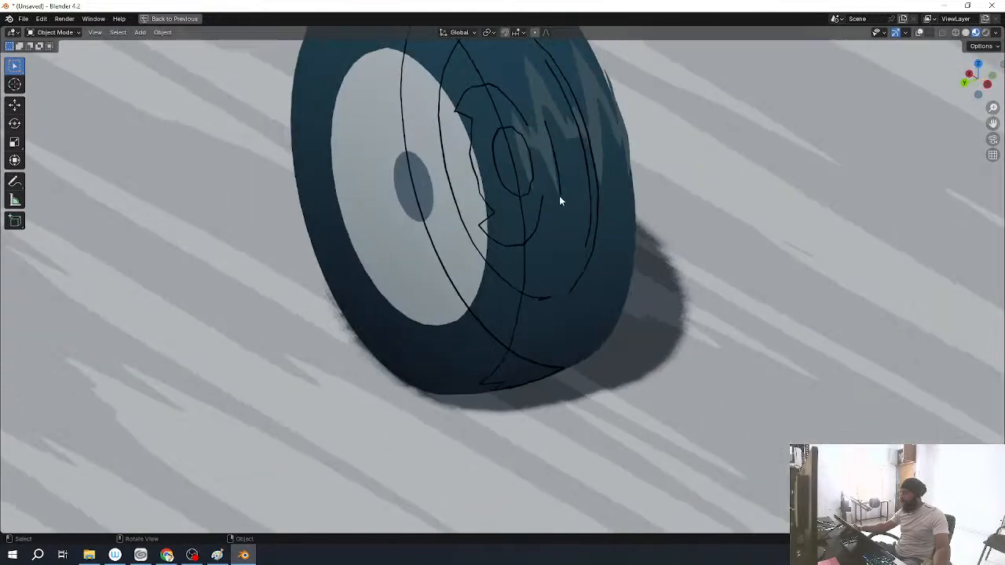
middle_drag(578, 218, 428, 254)
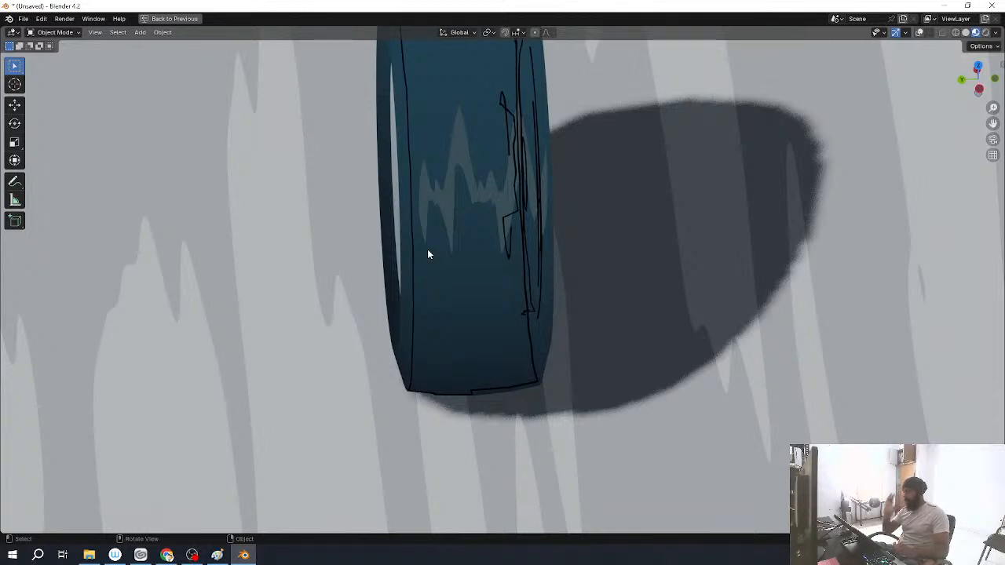
middle_drag(558, 209, 577, 224)
key(KP_0)
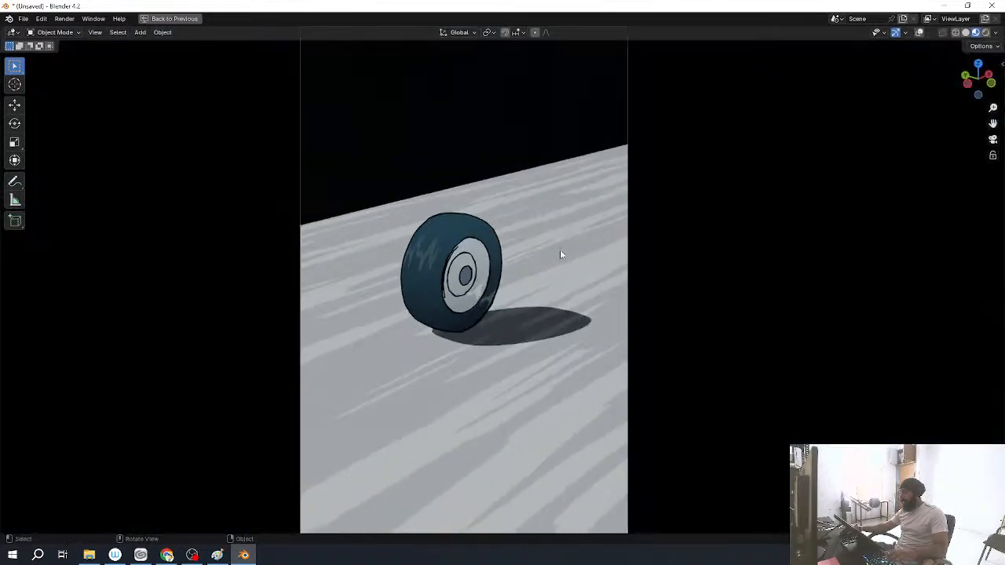
Step: Inspect the wheel's outlines and shading up close in the camera view, cancelling a trial rotation
scroll(442, 242, up, 4)
scroll(442, 245, up, 2)
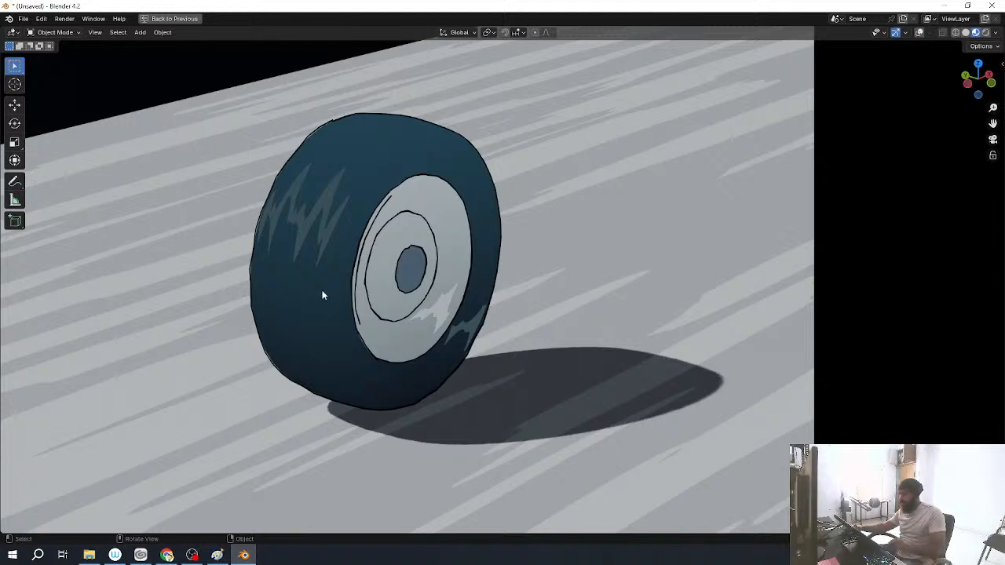
shift+middle_drag(305, 228, 388, 216)
scroll(388, 216, up, 2)
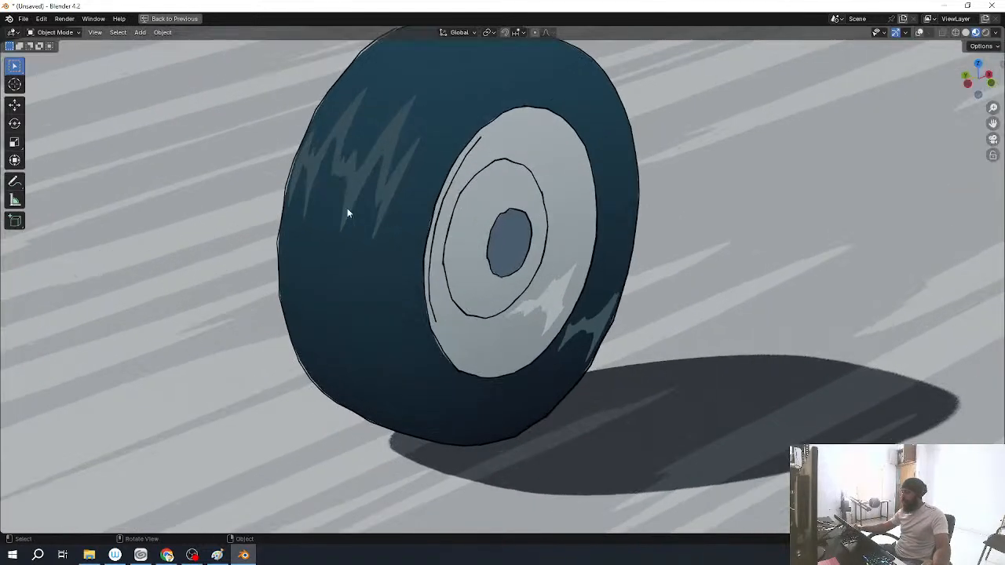
shift+middle_drag(361, 113, 400, 191)
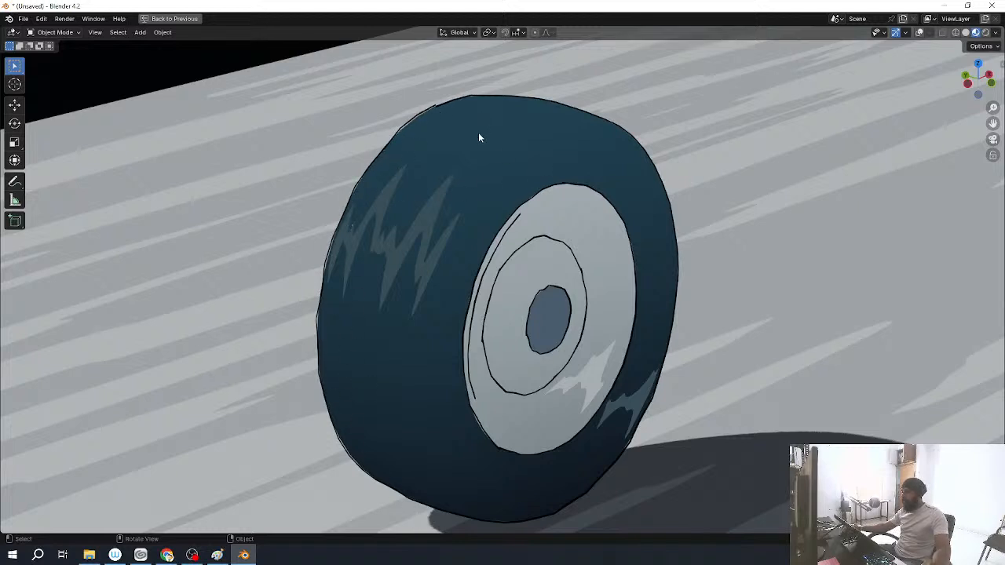
key(r)
key(r)
right_click(421, 145)
key(KP_0)
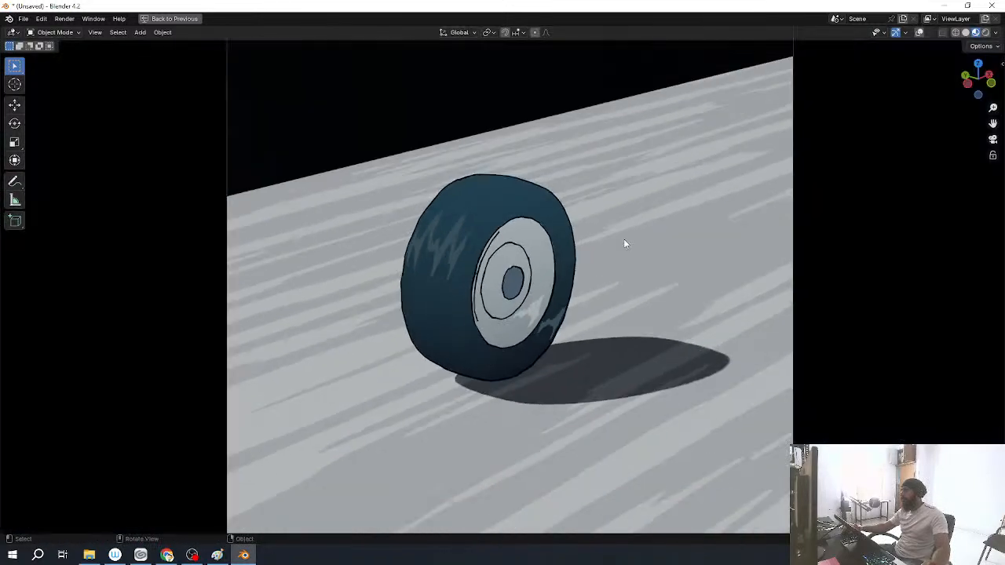